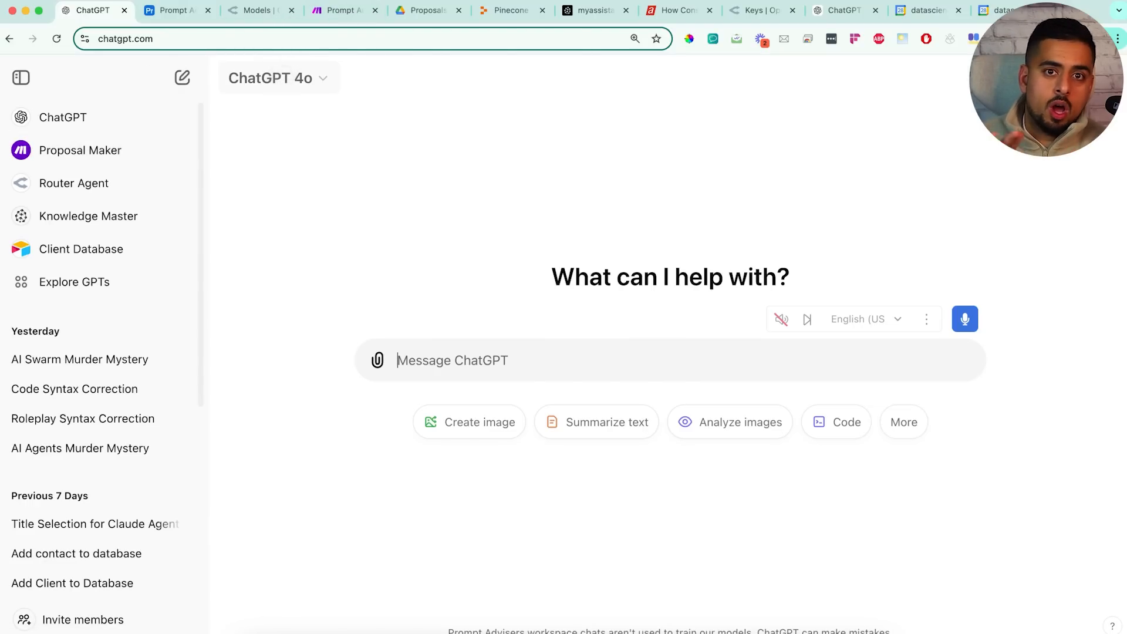
Address a new message to the Client Database GPT, leaving the model unchanged
click(277, 79)
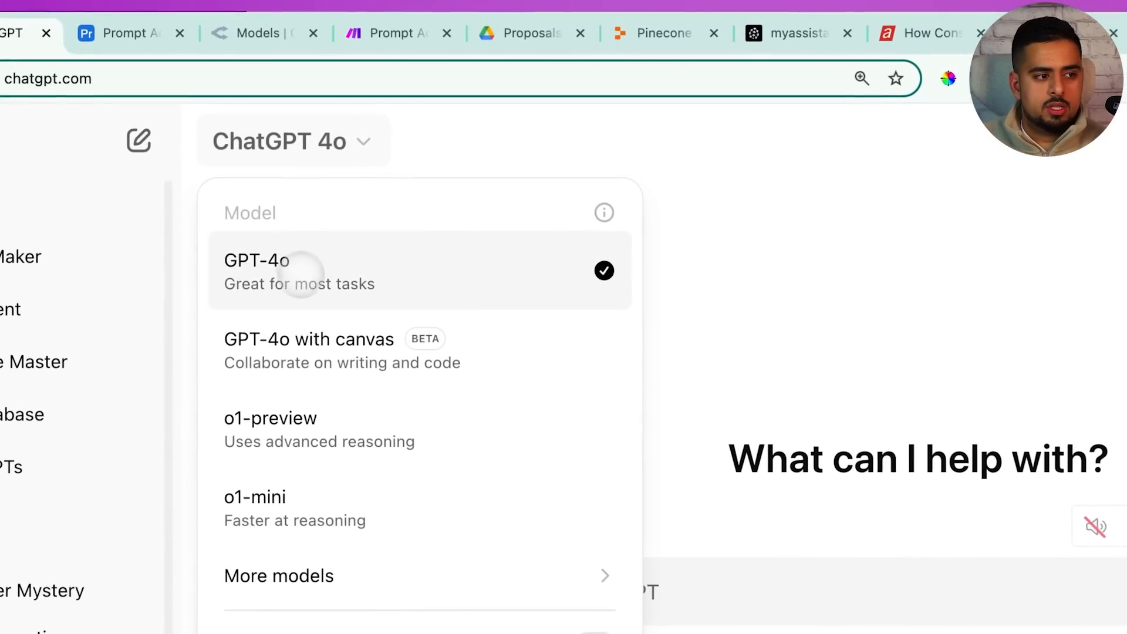
click(797, 370)
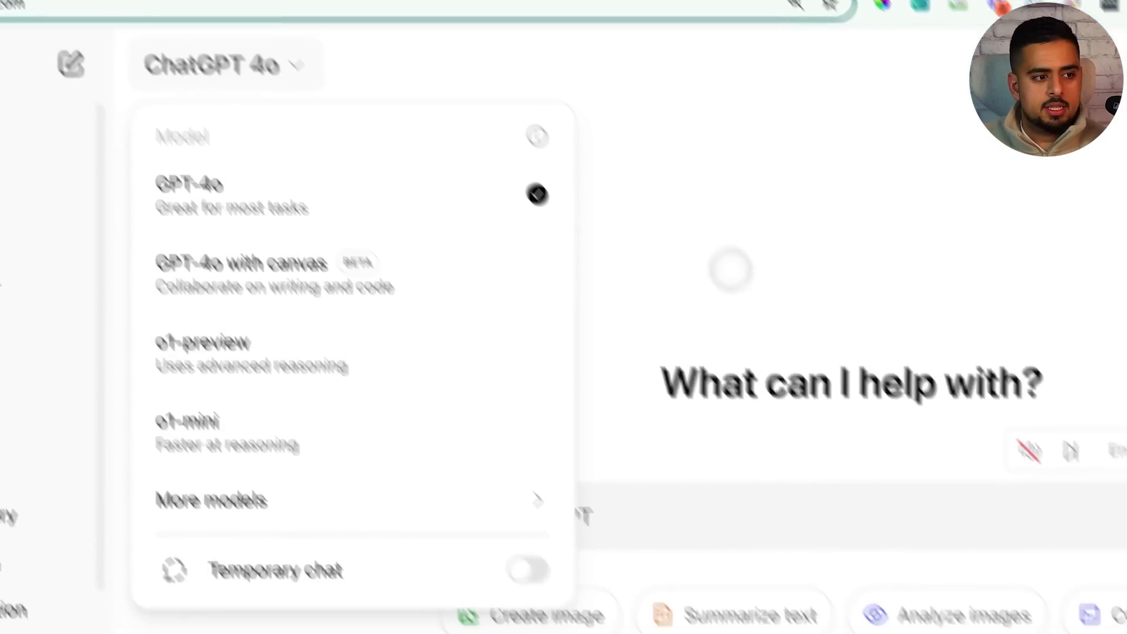
click(431, 460)
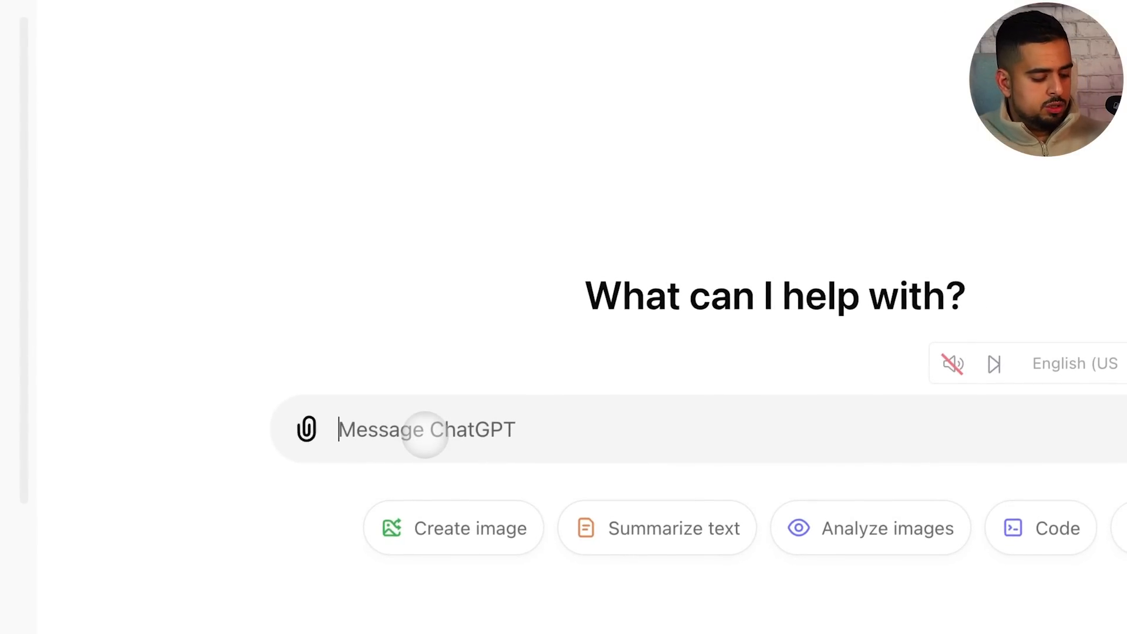
text(@)
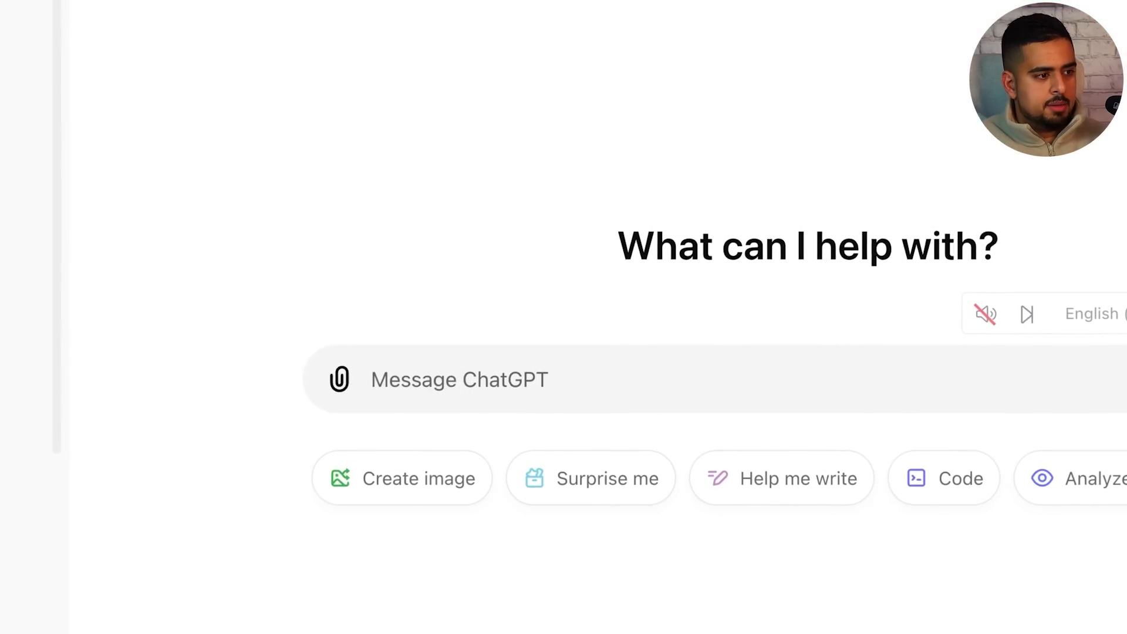
text(@)
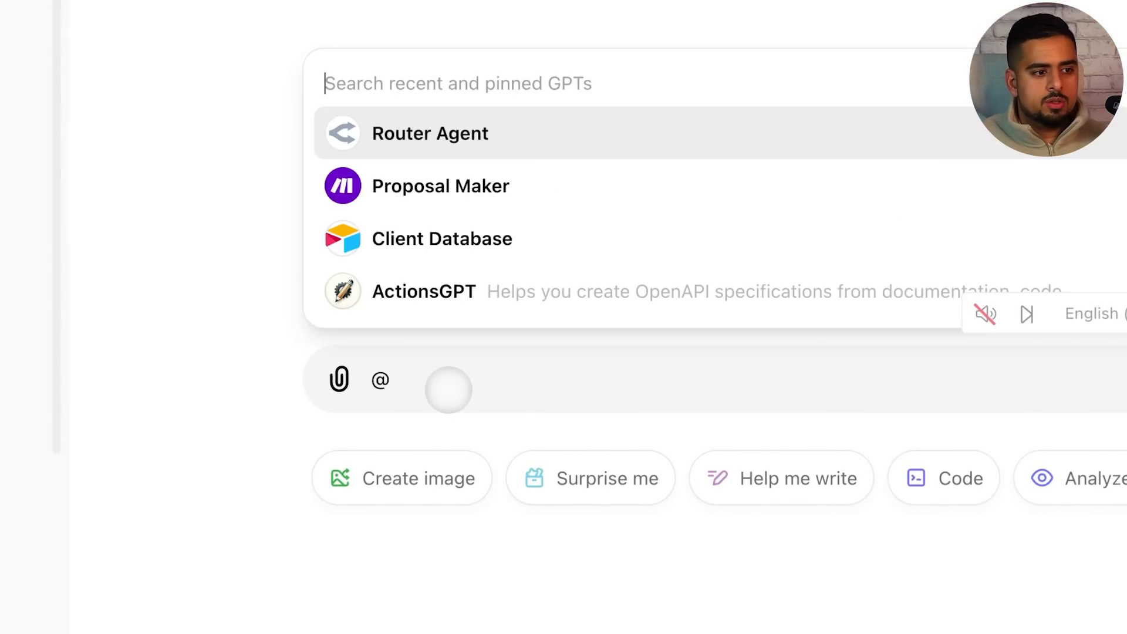
click(468, 239)
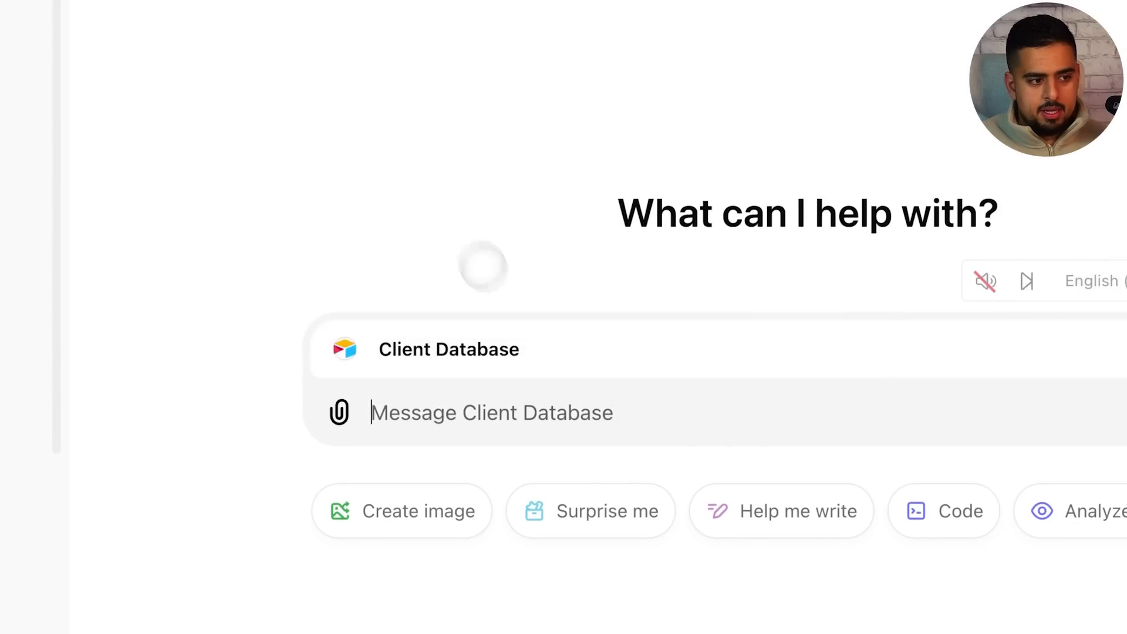
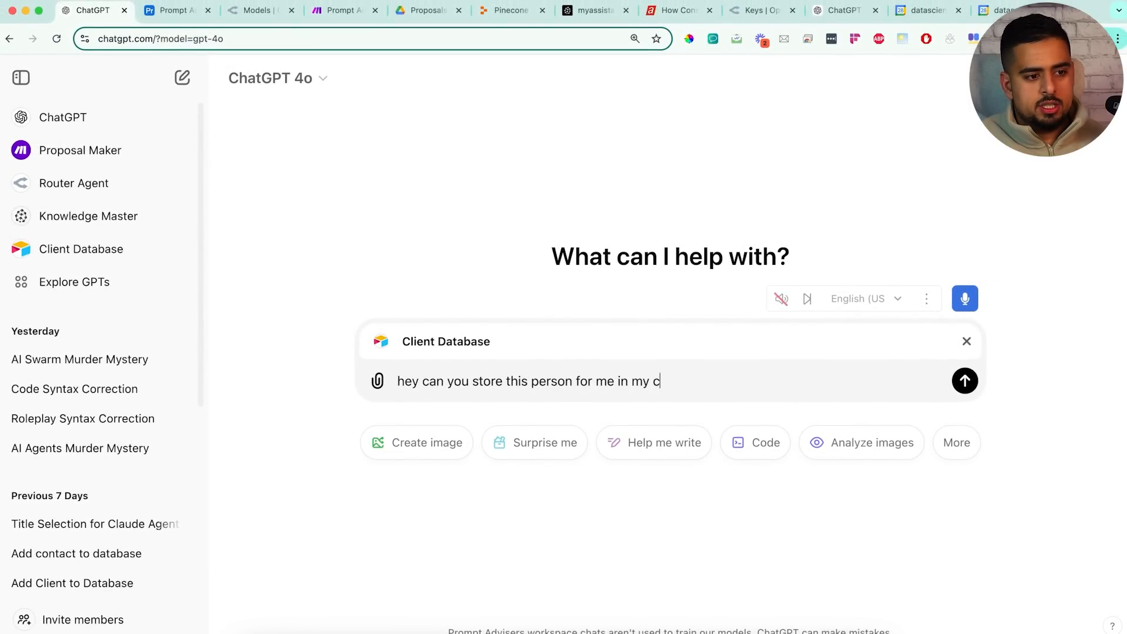
Send a request to store the contact's name, phone number, e-mail and company in the CRM
key(shift+Return)
key(shift+Return)
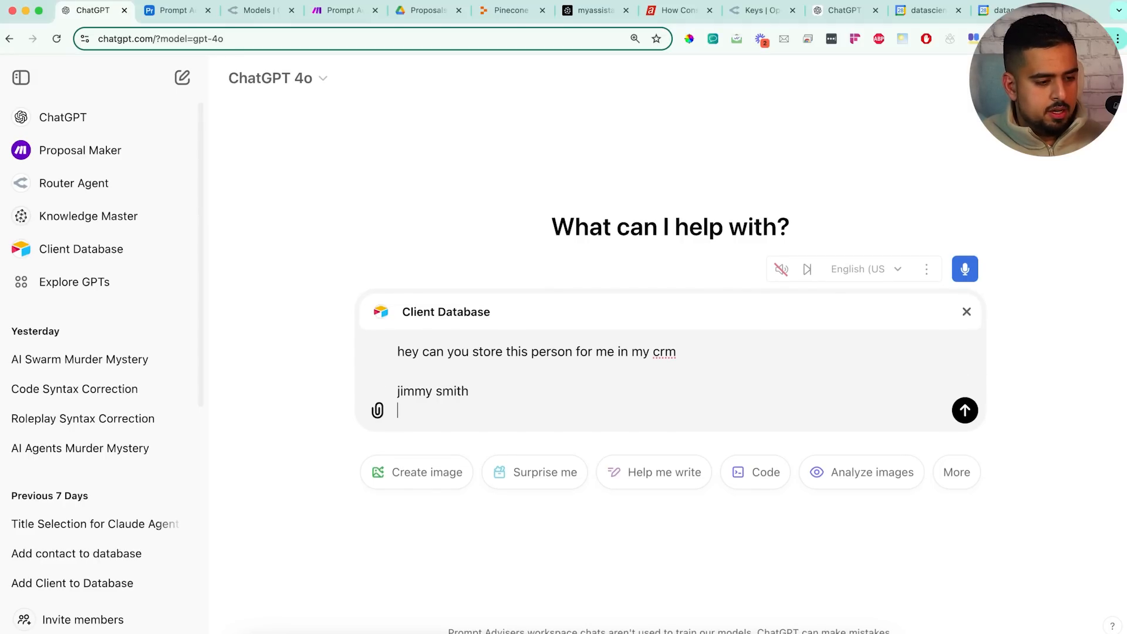
key(shift+Return)
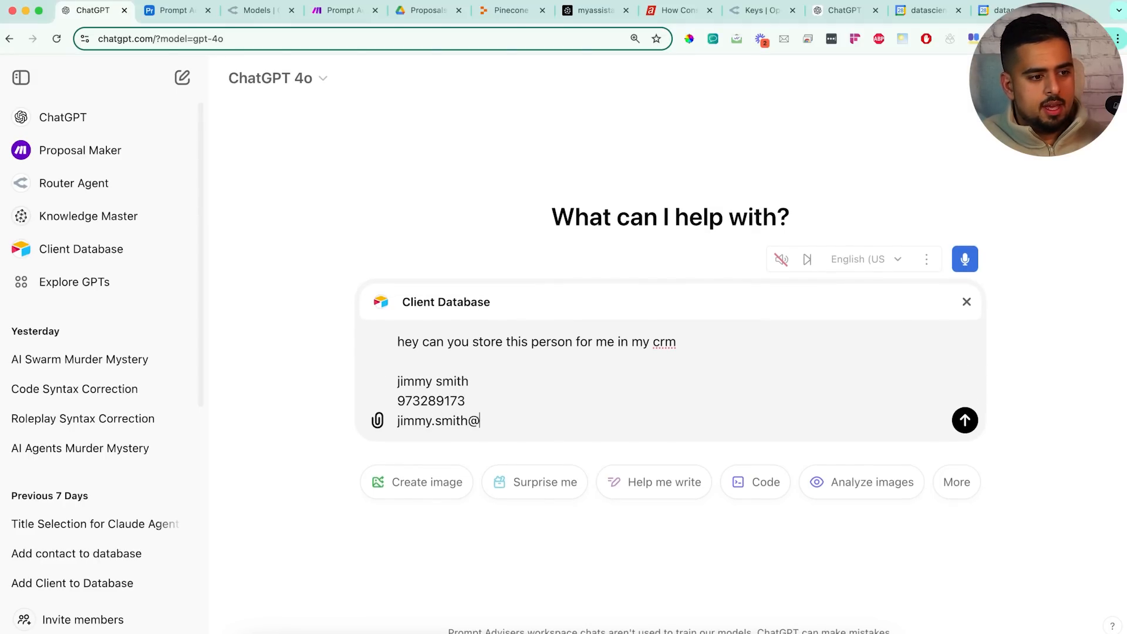
key(shift+Return)
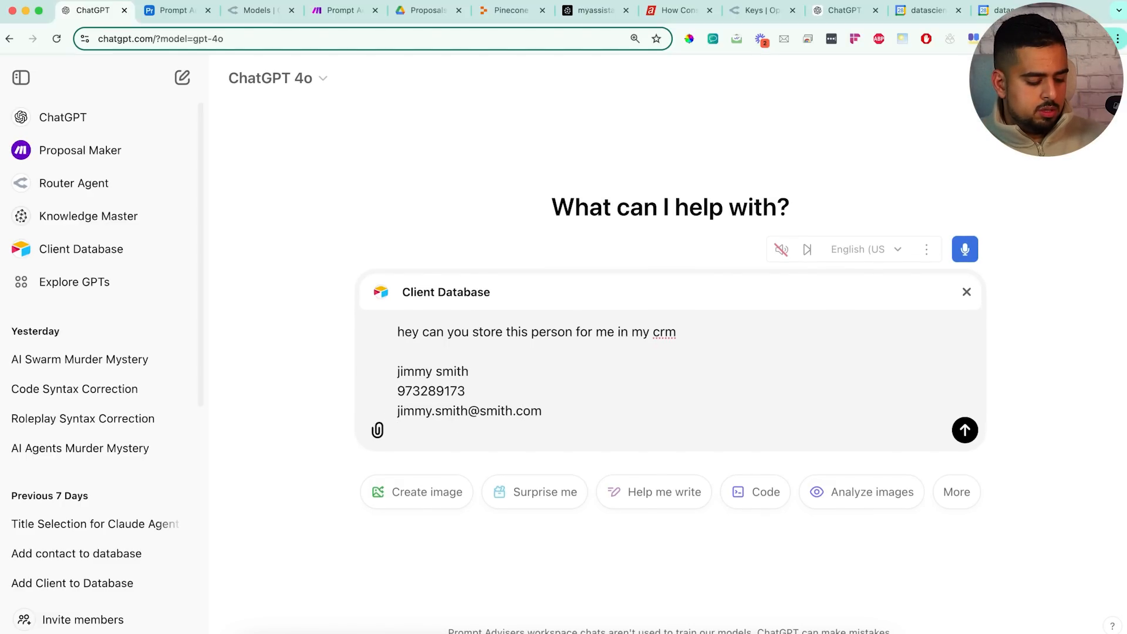
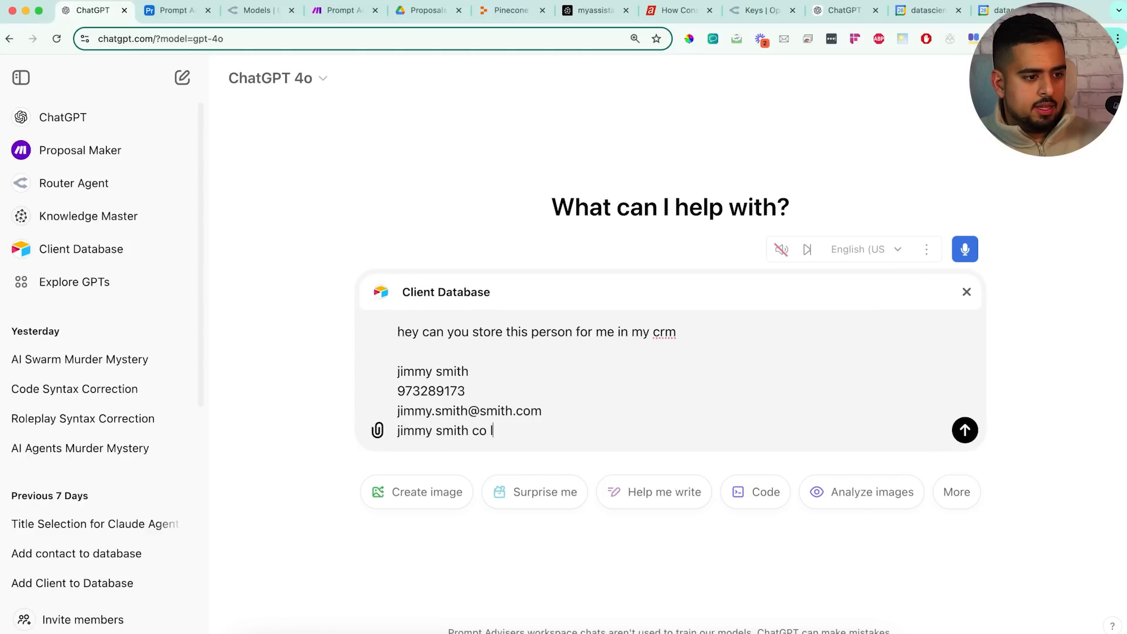
key(Return)
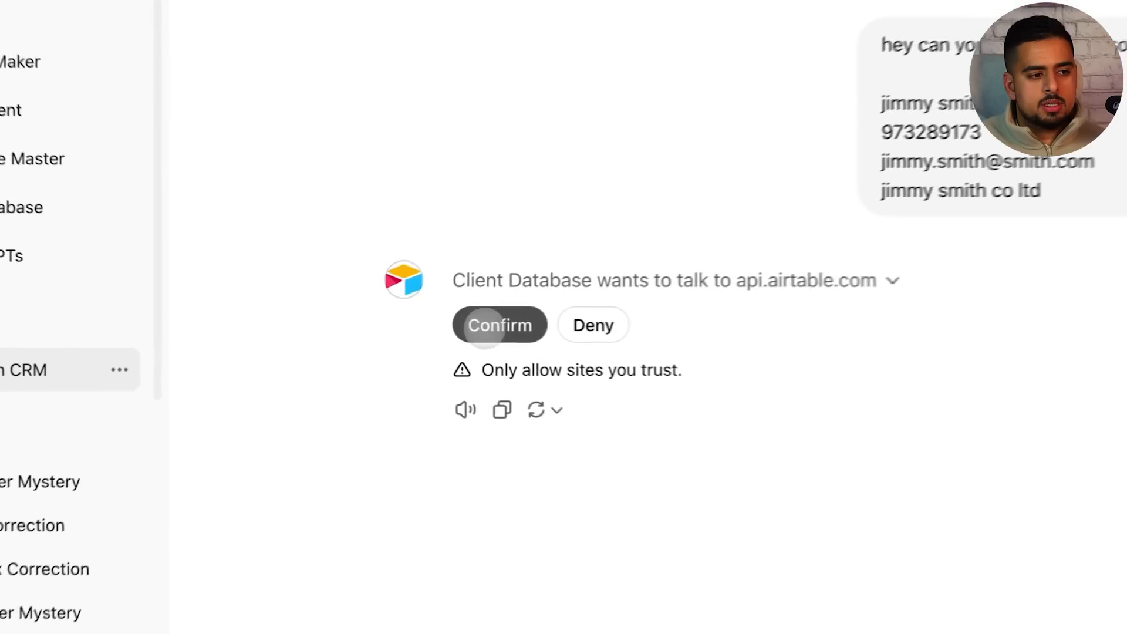
Allow the Client Database GPT to reach api.airtable.com, then view the Airtable contacts table
click(484, 326)
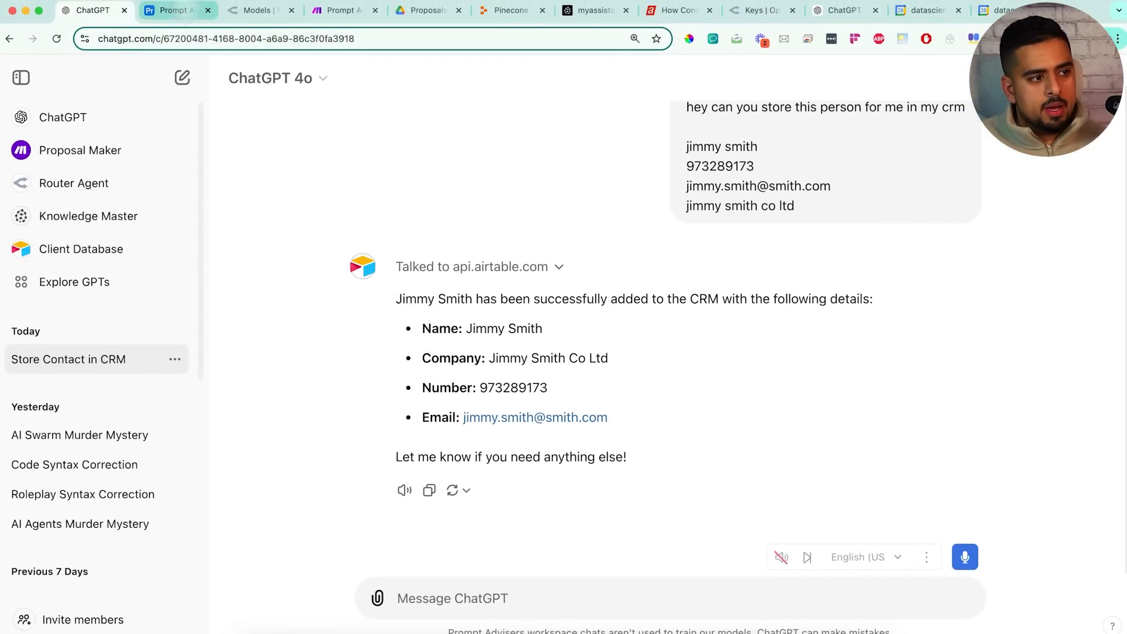
click(176, 10)
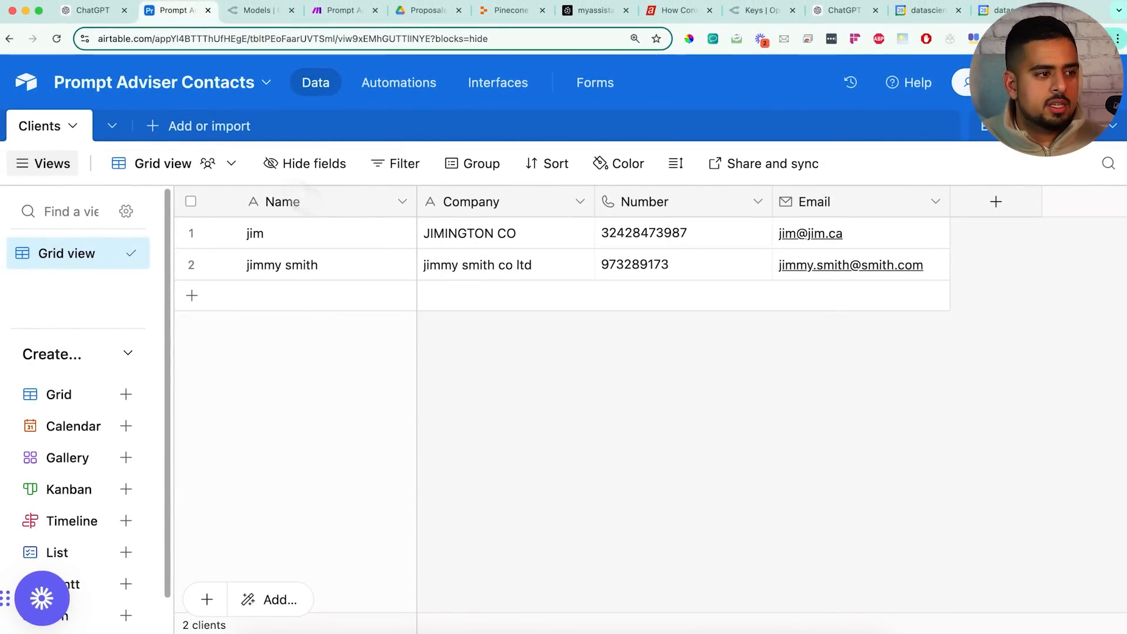
Return to the ChatGPT conversation after confirming the new client row in Airtable
click(99, 10)
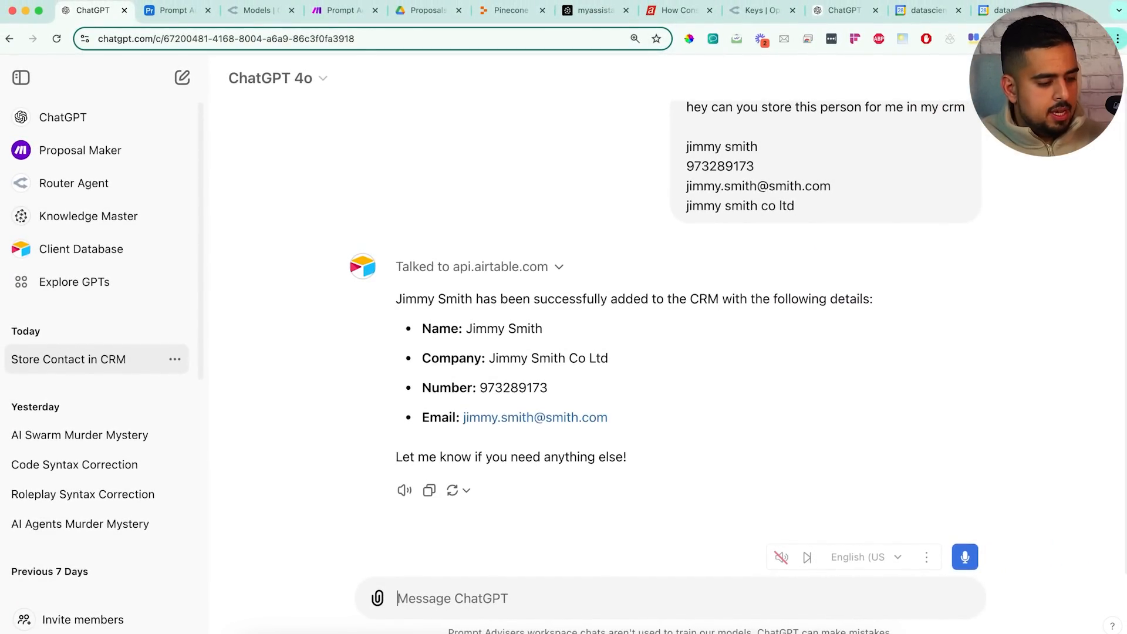
Ask Proposal Maker to create a proposal for the new client
text(@)
key(Down)
key(Return)
text(can you please create a )
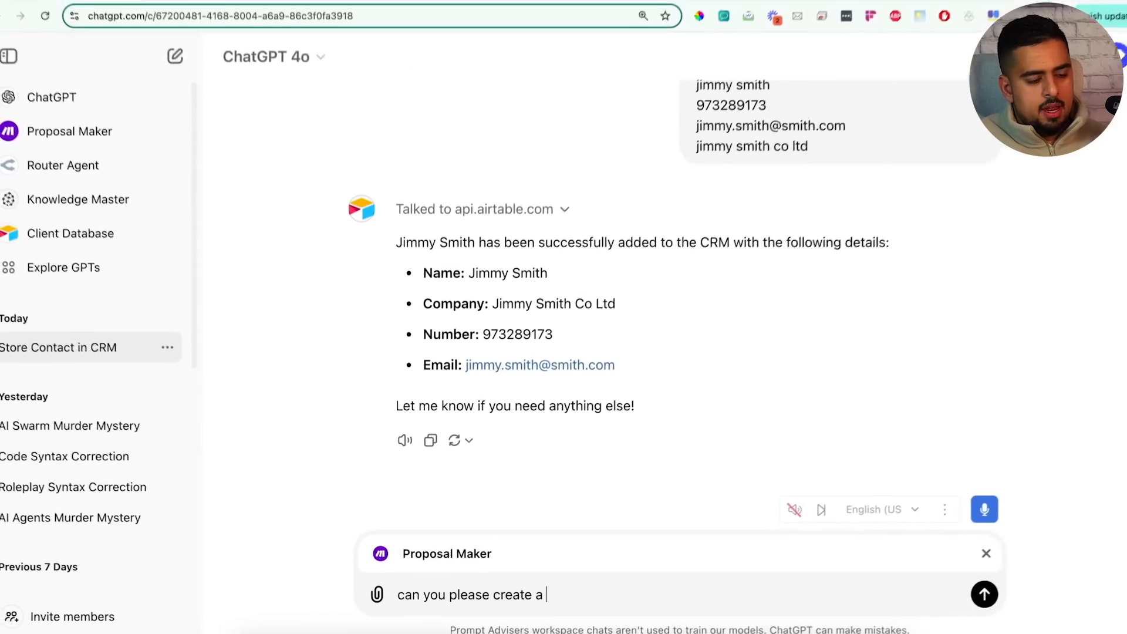
text(proposal for jimmy?)
key(Return)
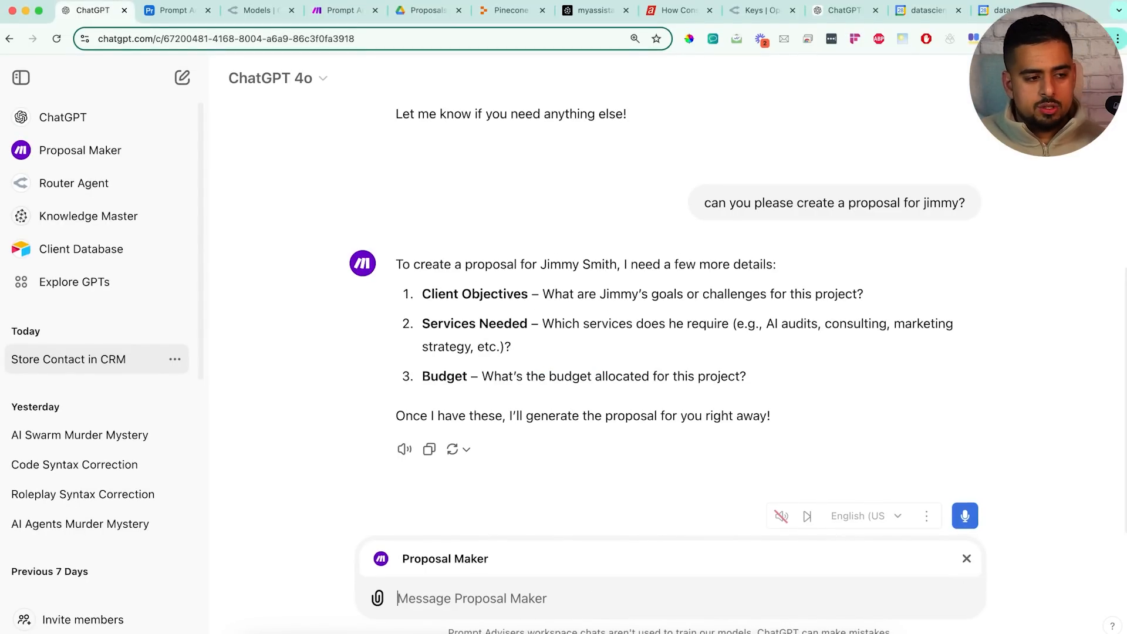
Answer with the voice-assistant goal, consulting plus build services, and a 20,000 US budget
text(1. he wnats to)
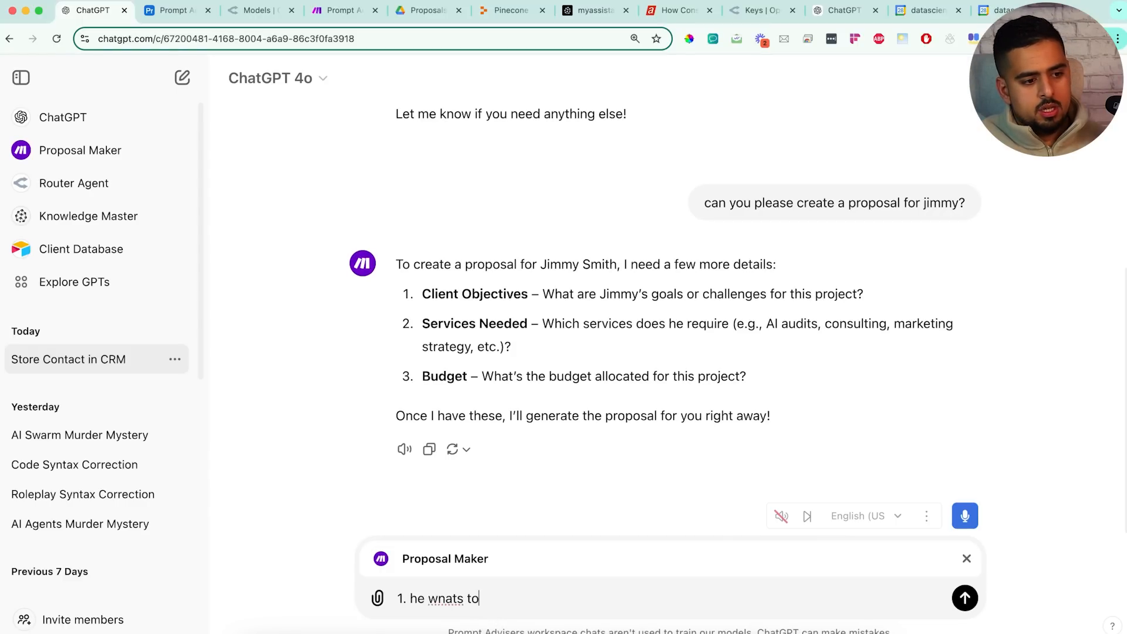
text( build a voice assistant for his manufa)
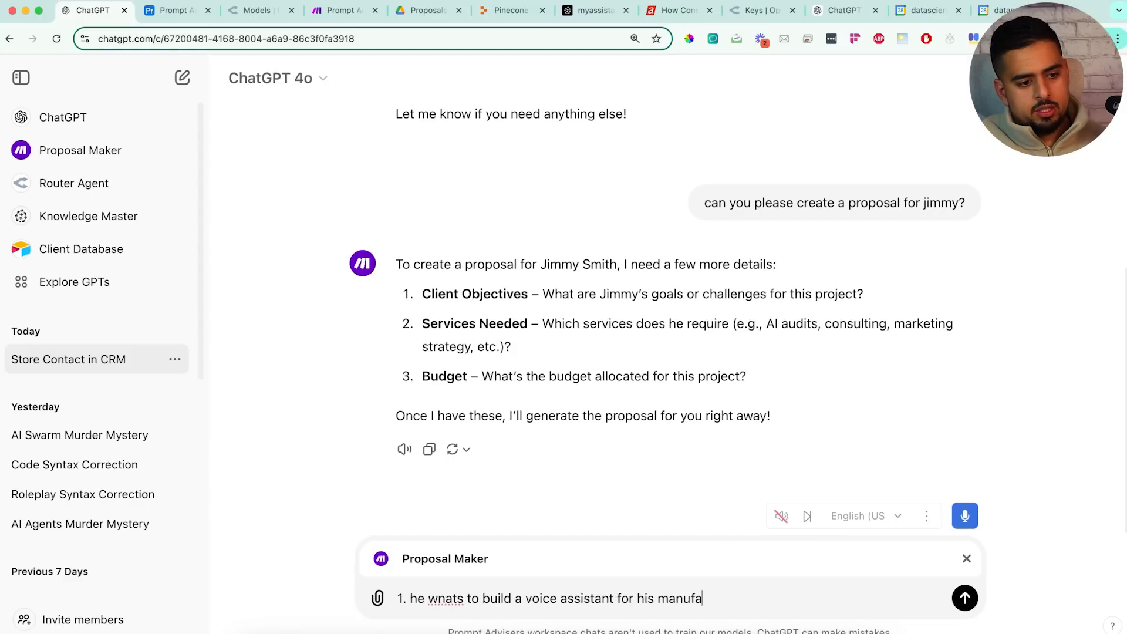
text(cturing busine)
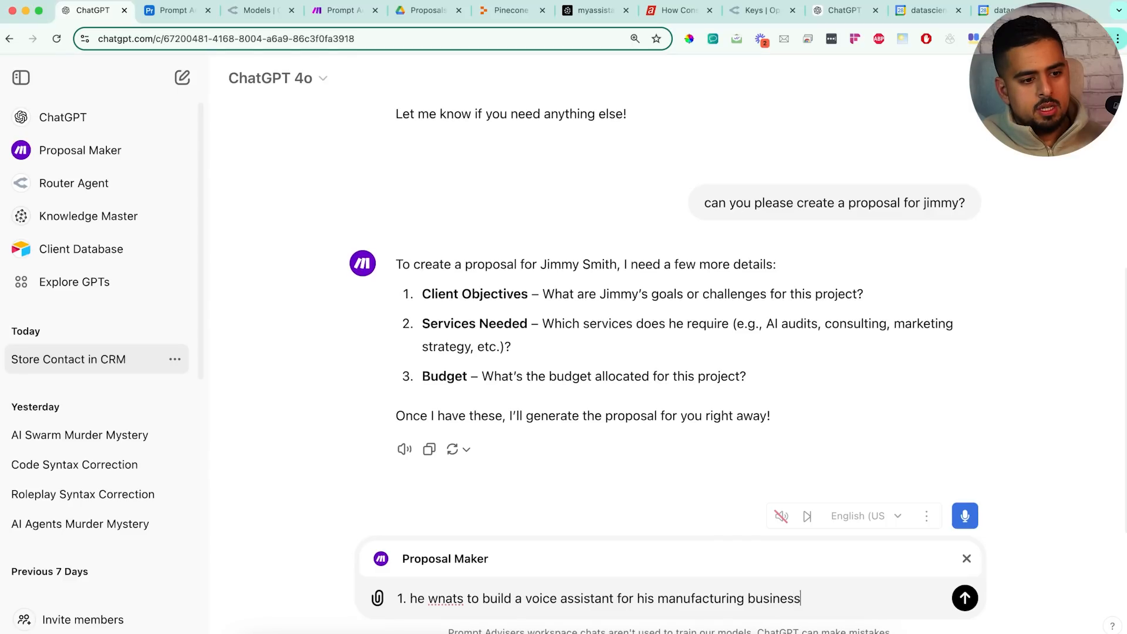
text(ss)
key(shift+Return)
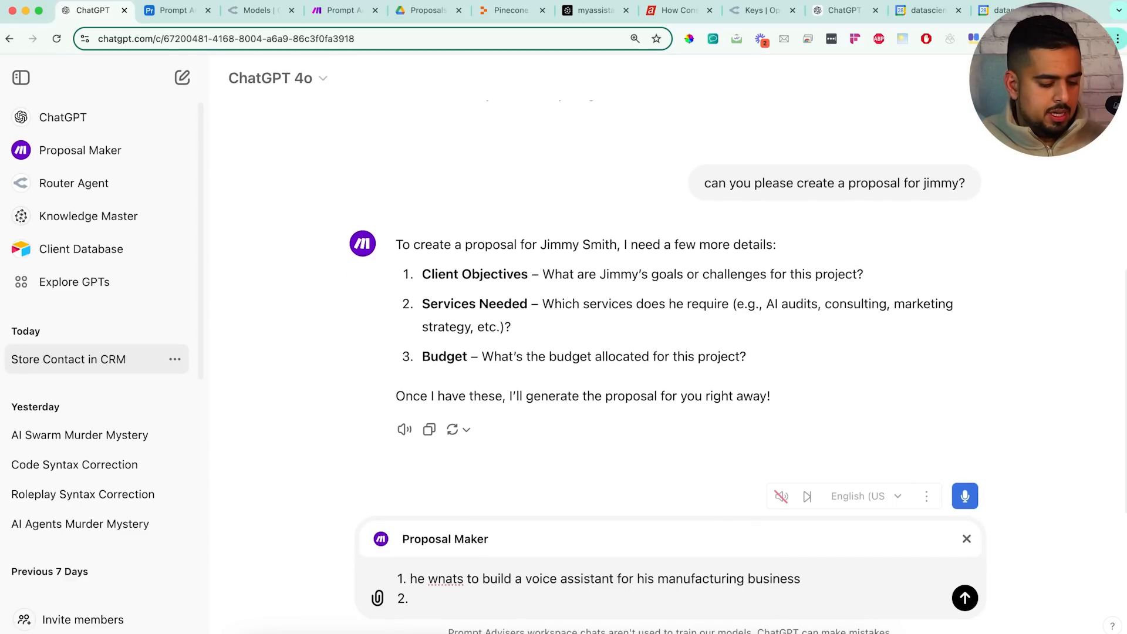
text(2. he needs )
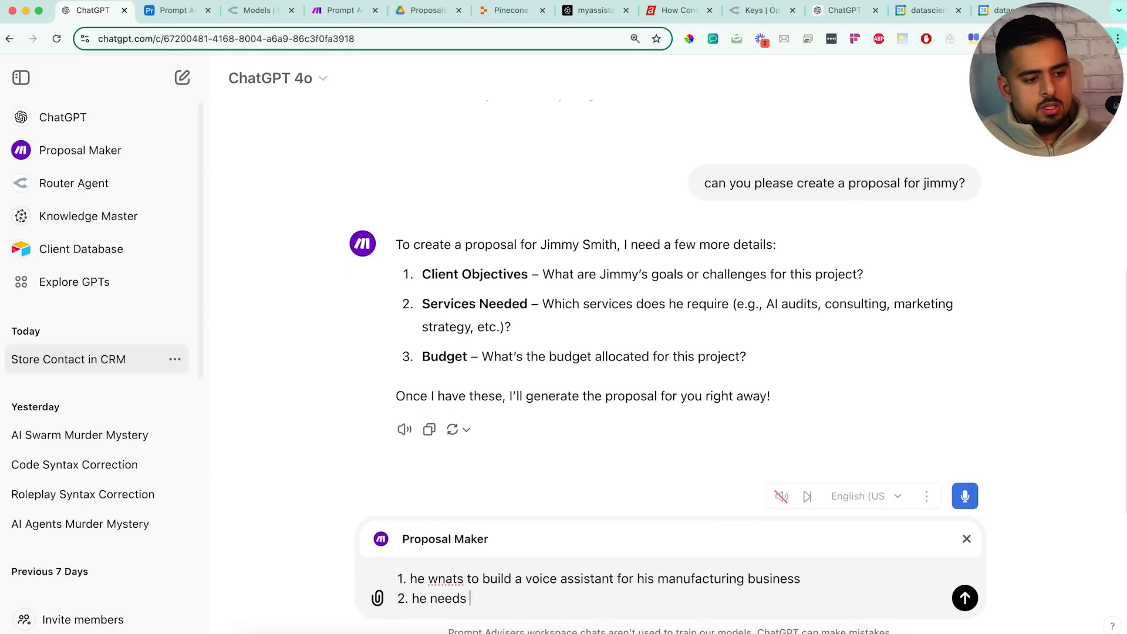
text(some consu)
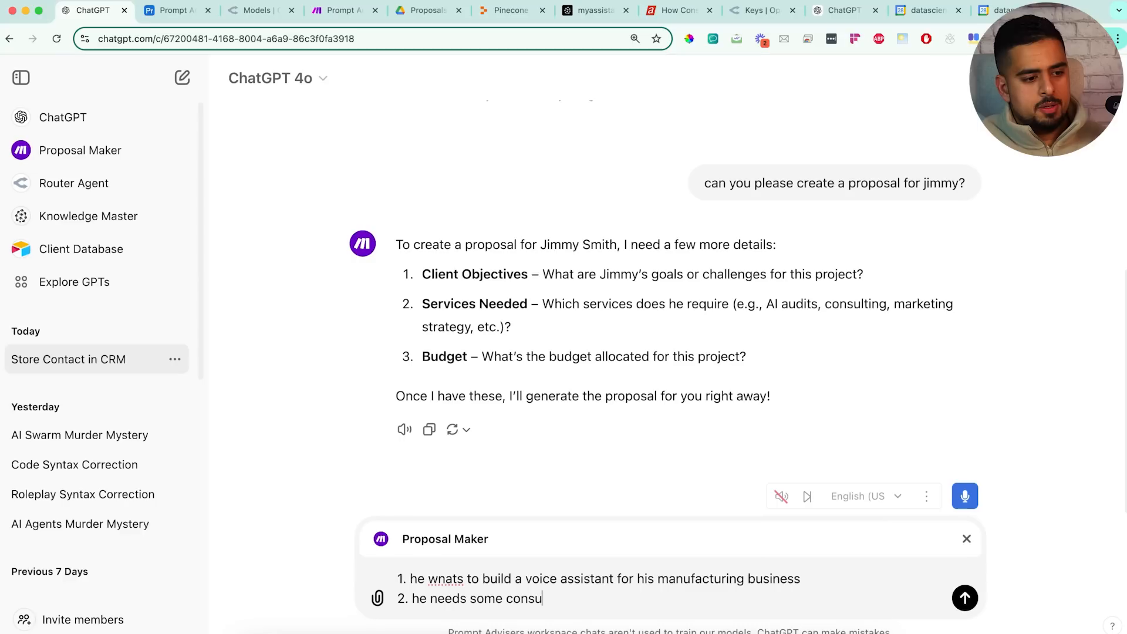
text(lting as well as the )
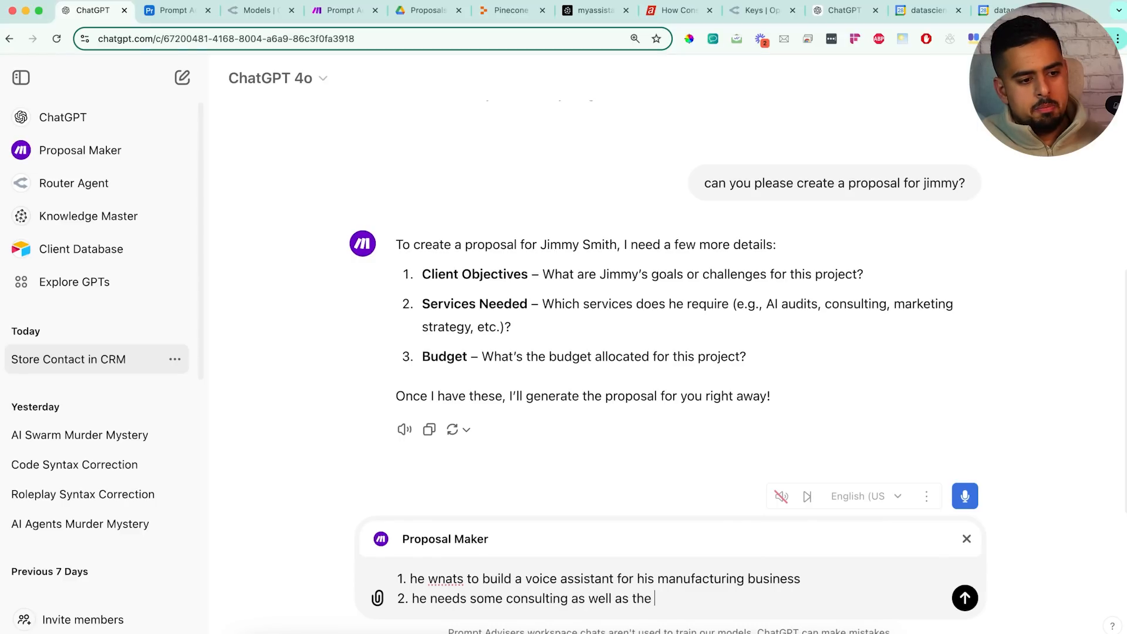
text(build for he voice assistants)
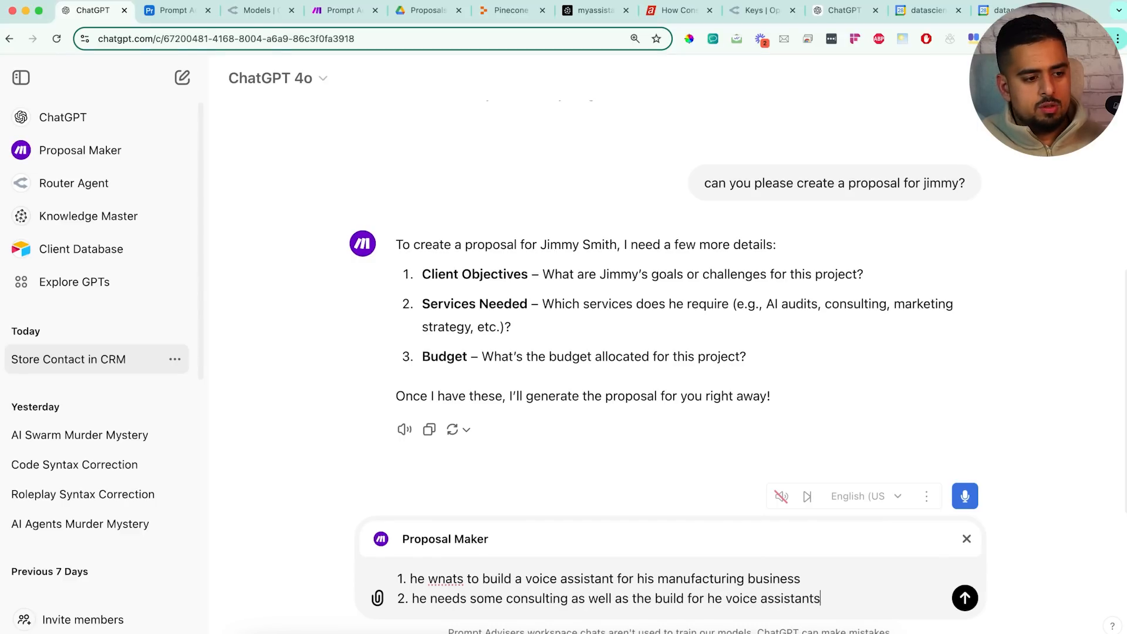
key(shift+Return)
text(3.)
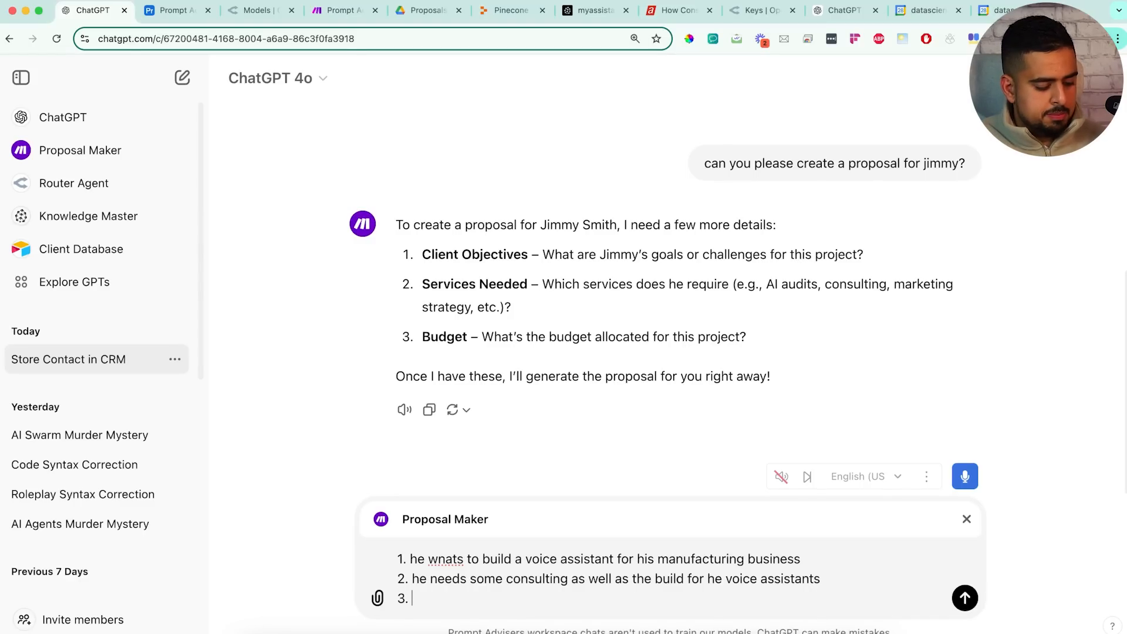
text( 20,000 USD)
key(Return)
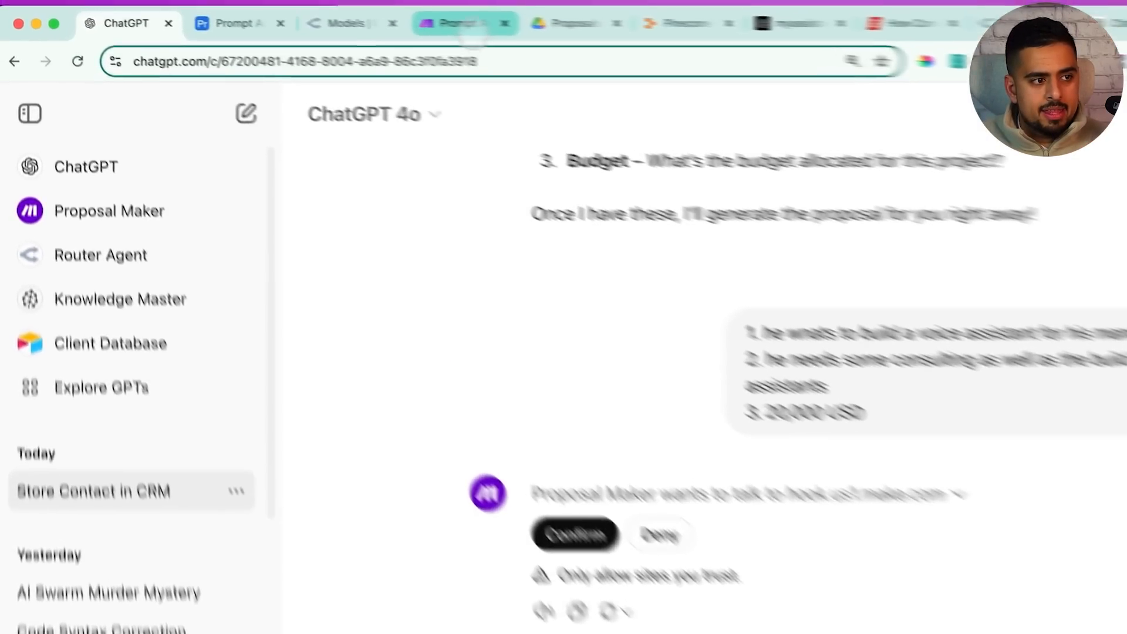
click(461, 22)
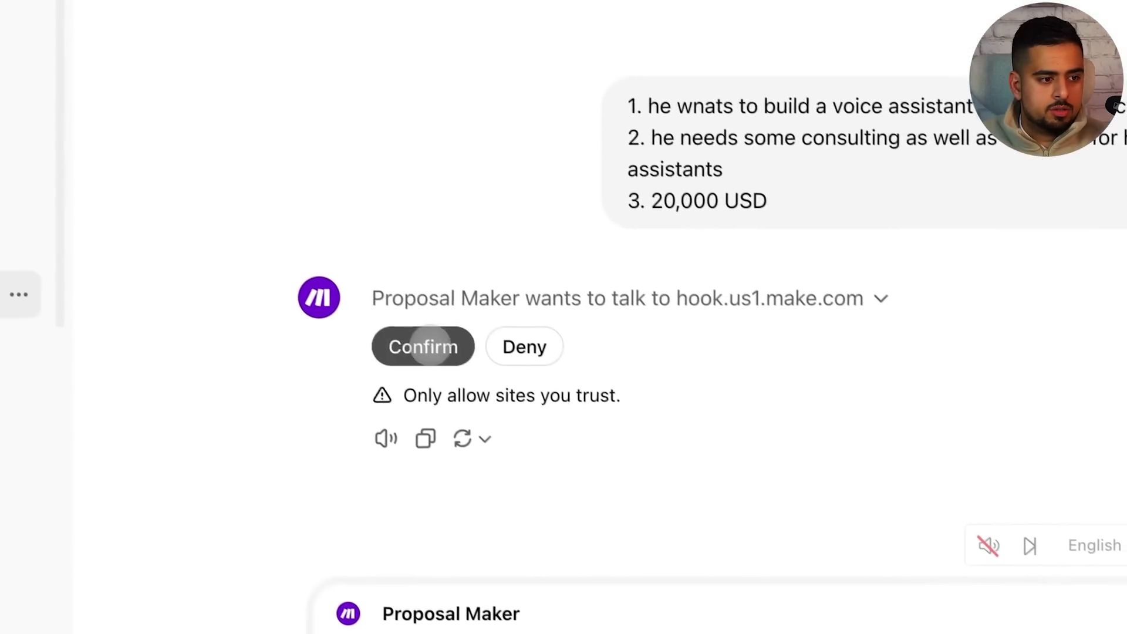
Approve the Make webhook call, refresh the Drive Proposals folder and open the newest proposal
click(518, 450)
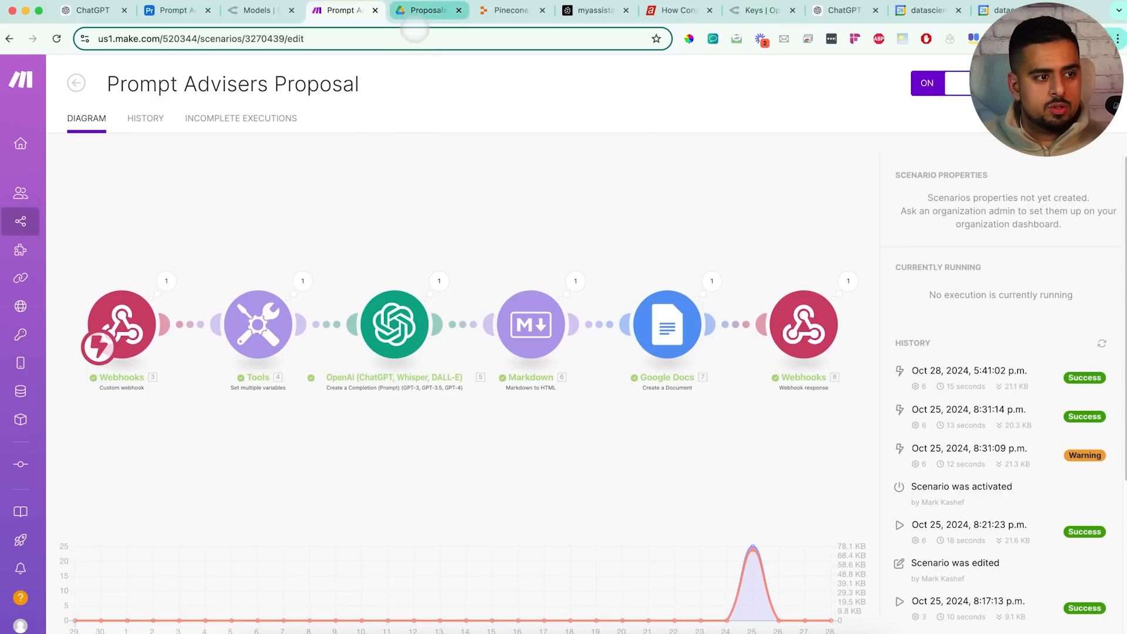
click(416, 12)
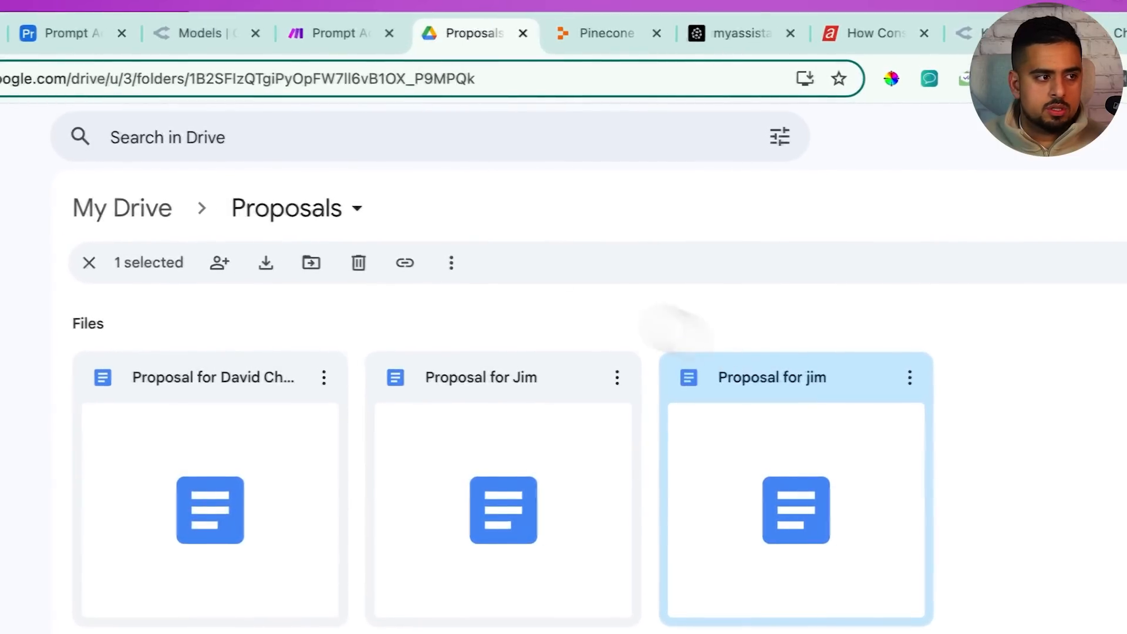
click(83, 81)
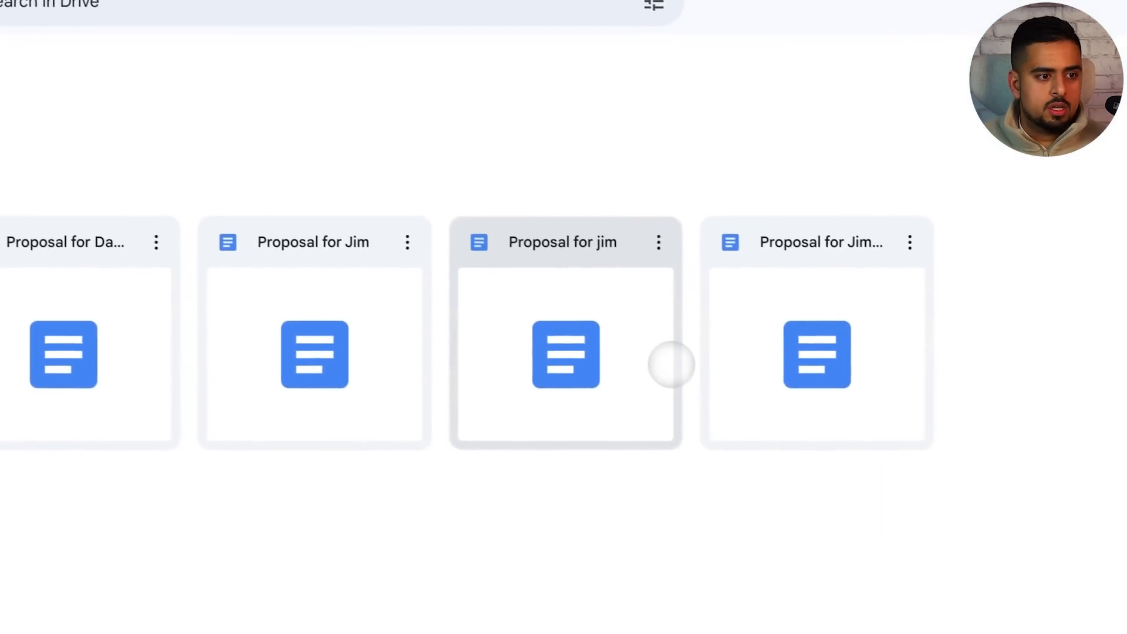
double_click(758, 263)
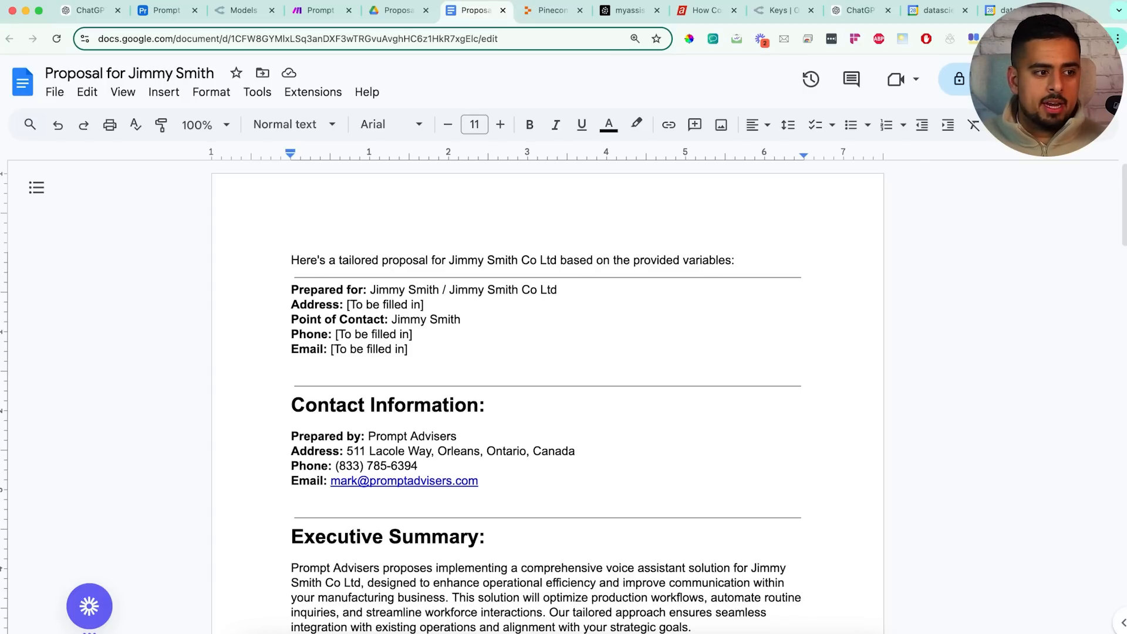
Read the generated proposal from its opening line down to the signature block and back
drag(734, 260, 193, 260)
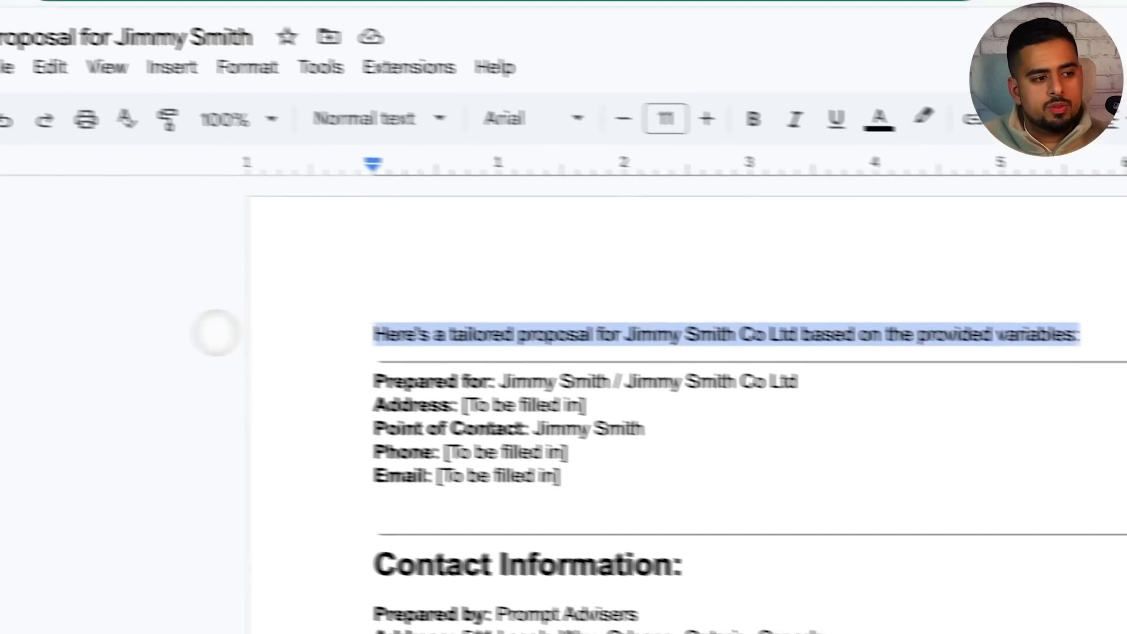
click(523, 355)
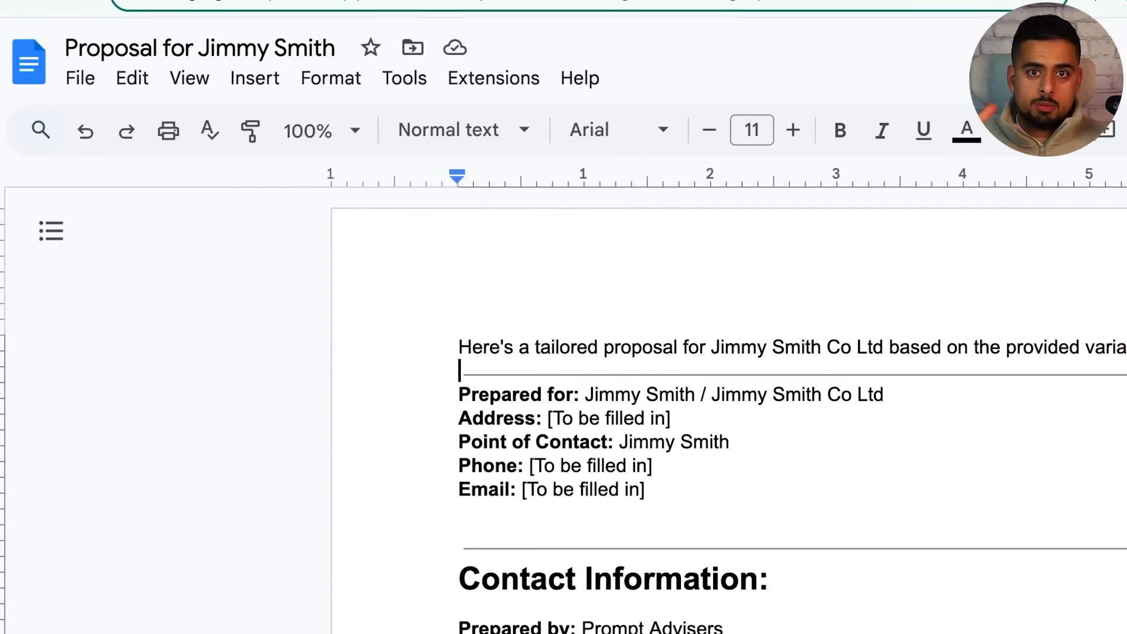
scroll(593, 392, down, 3)
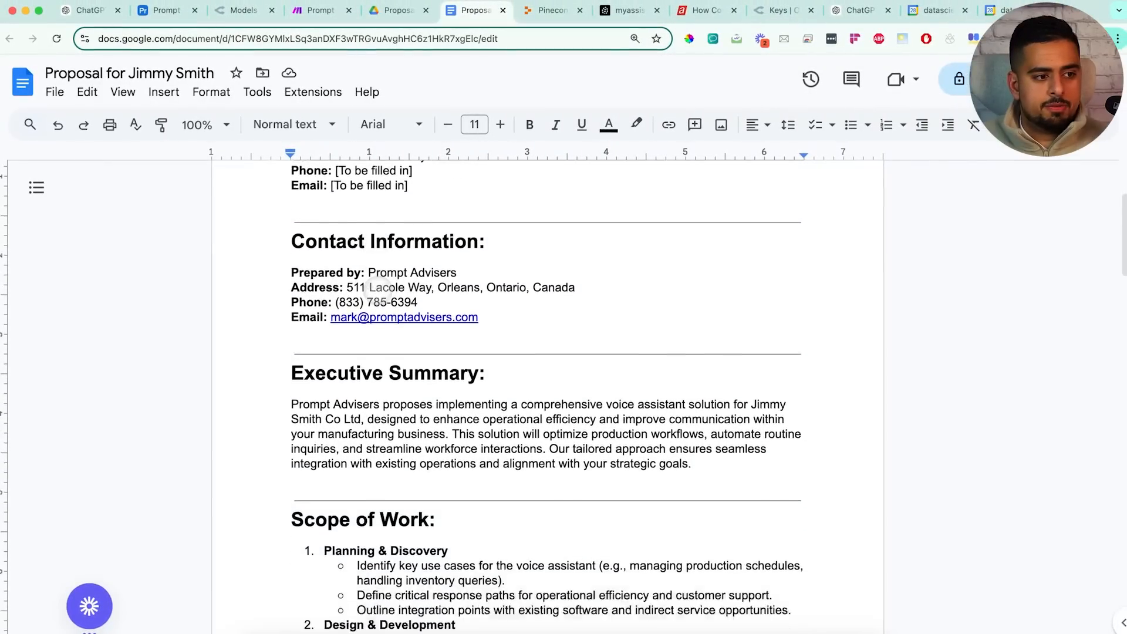
scroll(377, 288, down, 12)
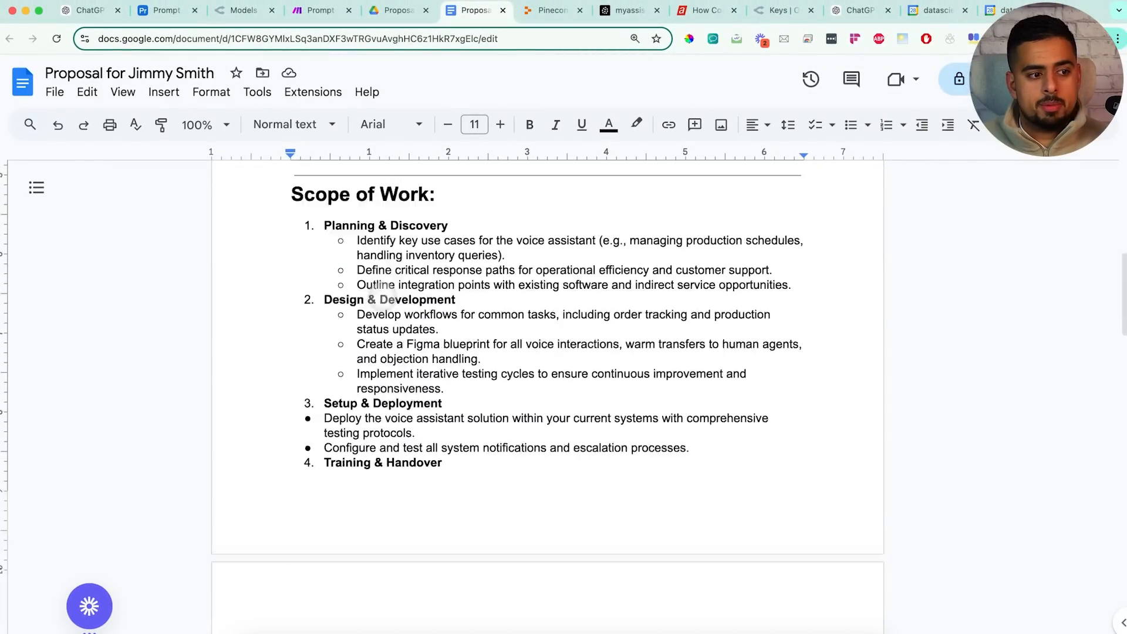
scroll(383, 305, down, 2)
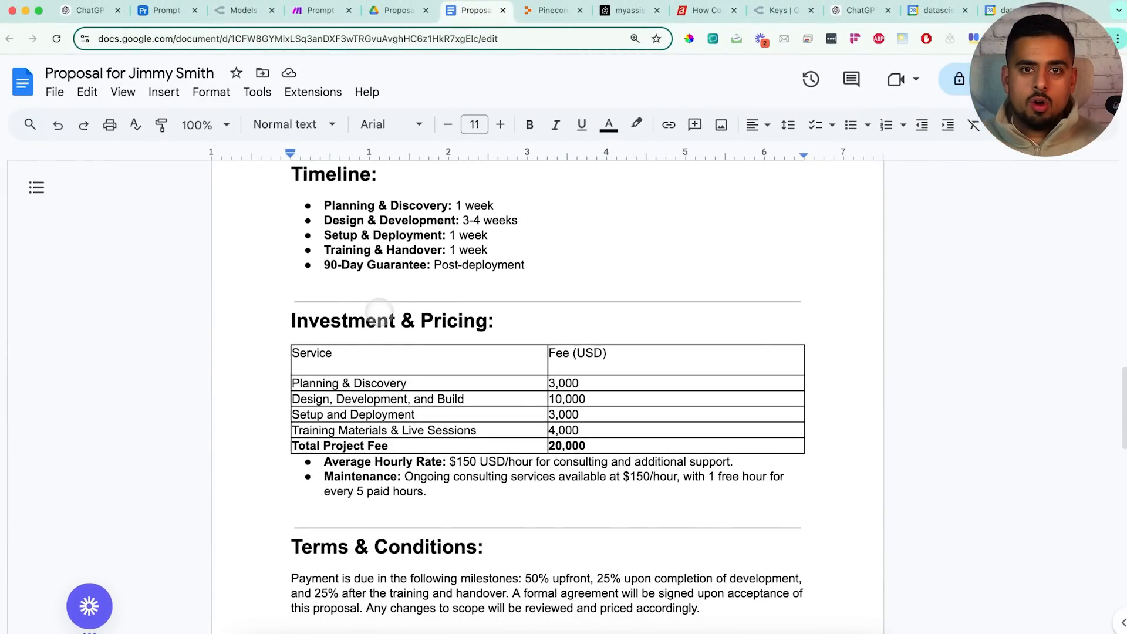
scroll(387, 318, down, 9)
scroll(398, 323, down, 4)
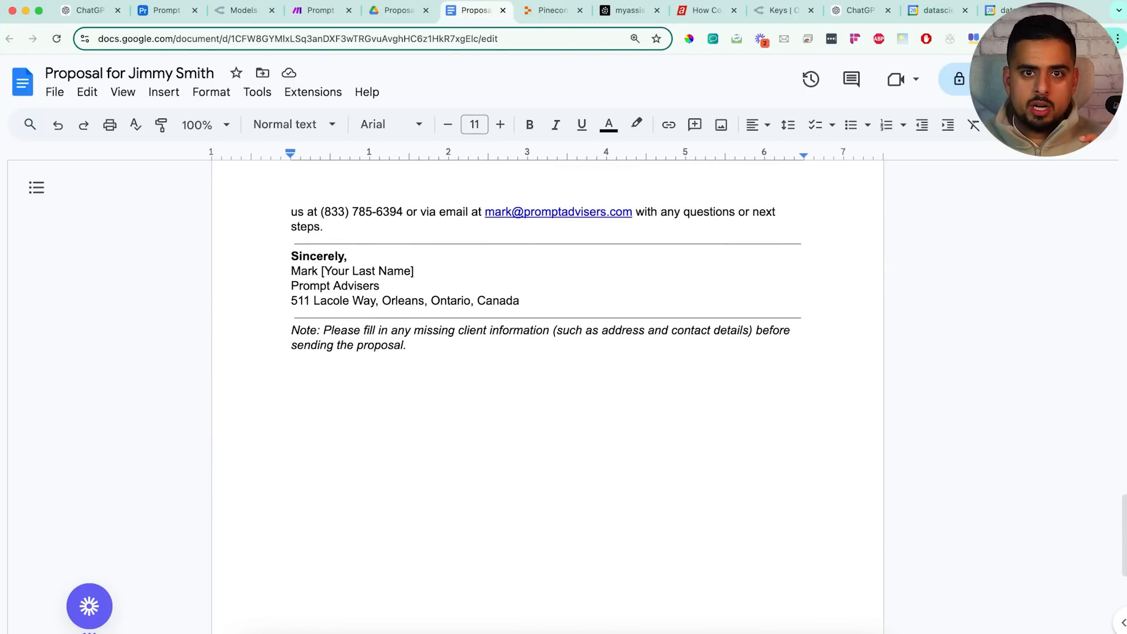
scroll(389, 315, up, 1)
scroll(387, 319, up, 15)
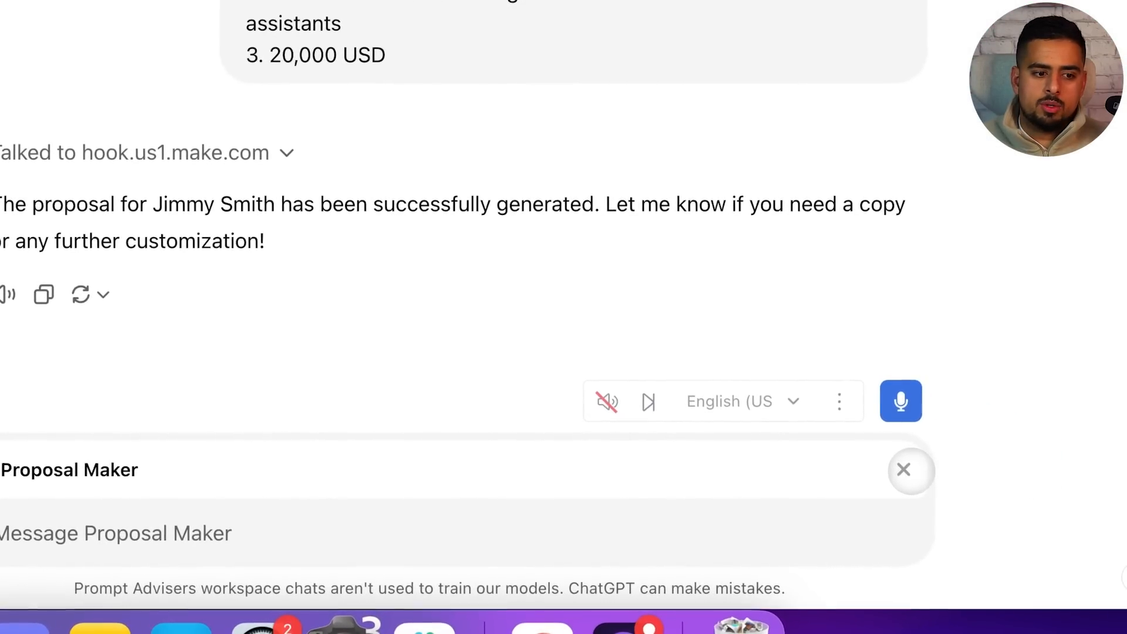
Remove Proposal Maker and address the next message to Router Agent
click(903, 469)
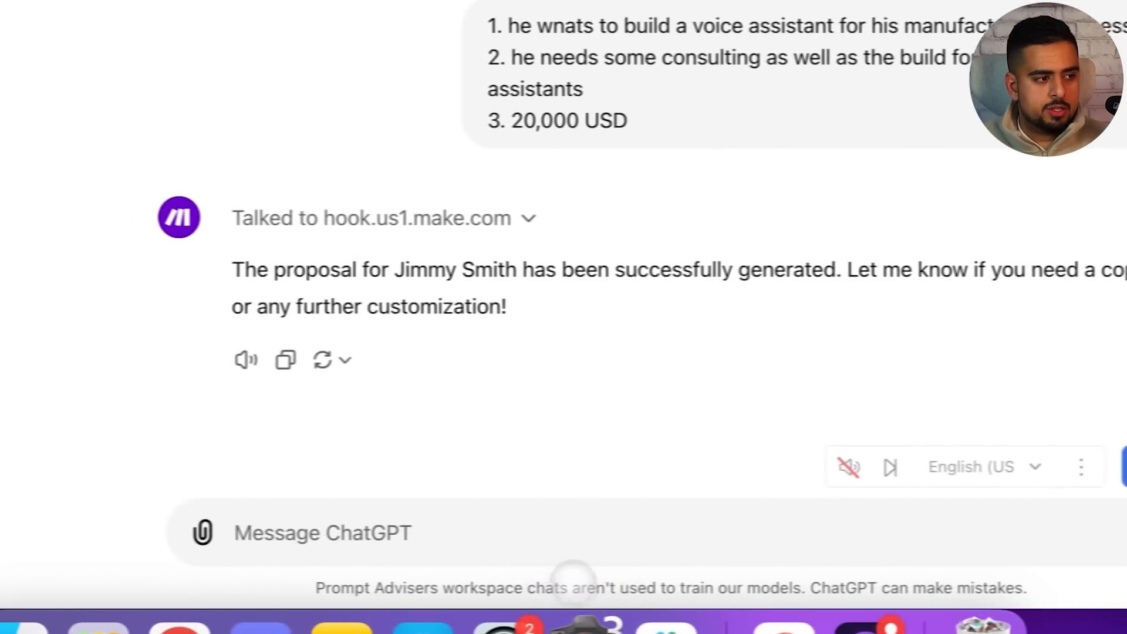
click(592, 537)
text(@)
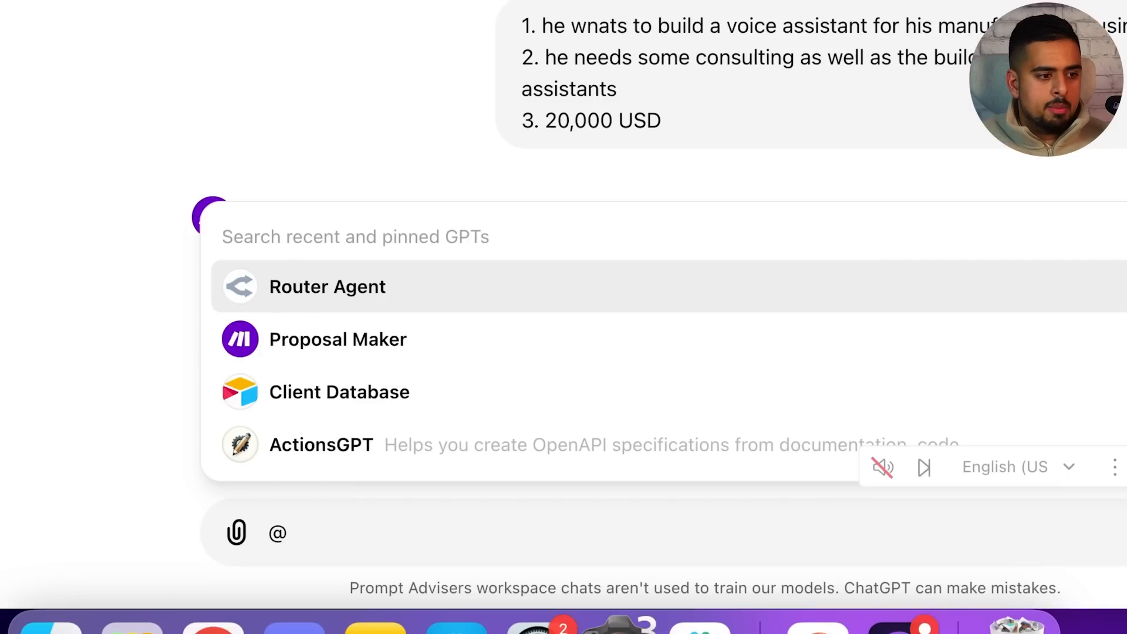
click(562, 299)
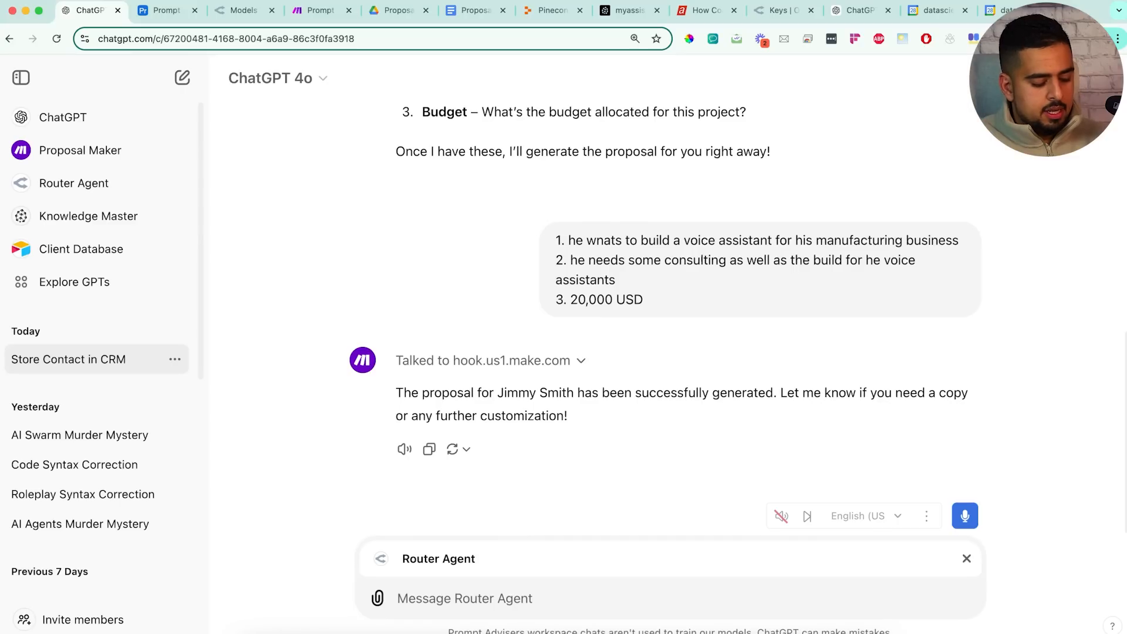
Ask Router Agent to have Claude Sonnet email the client saying you'd love to work with him
text(can you use l)
text(laude sonnet to write)
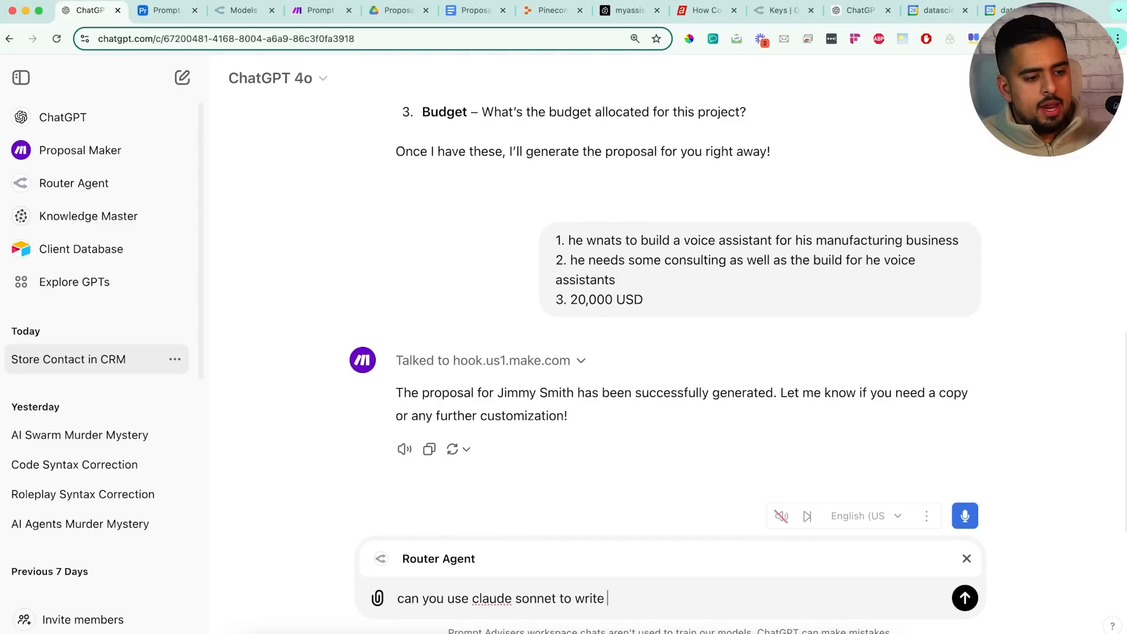
text( an email to jimmy saying )
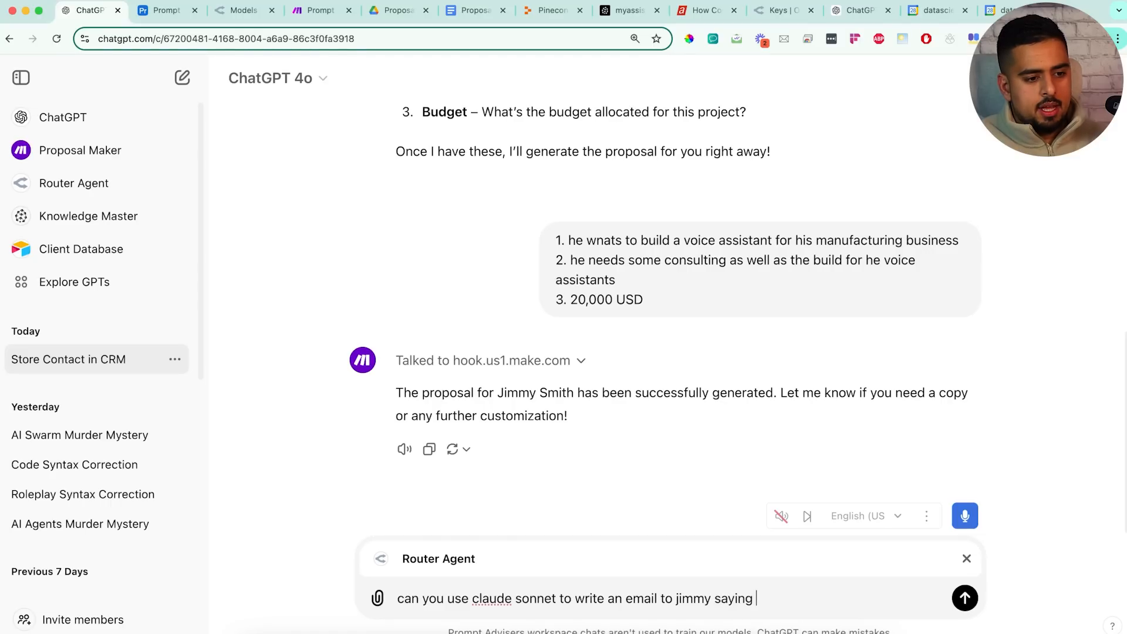
text(i'd love to work with)
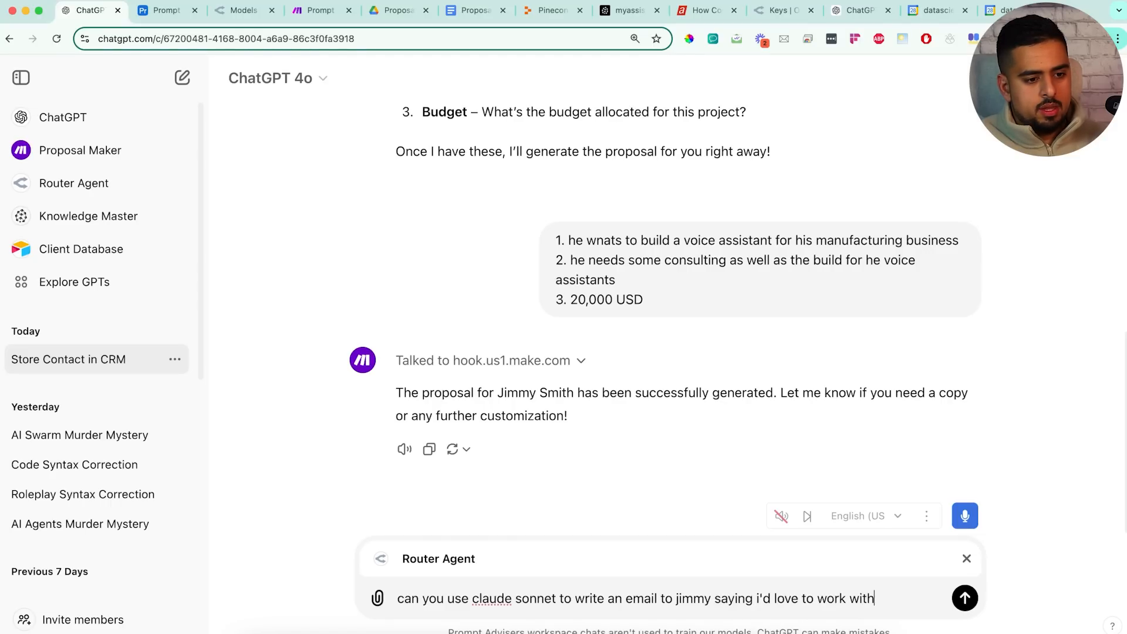
text( him on this projec)
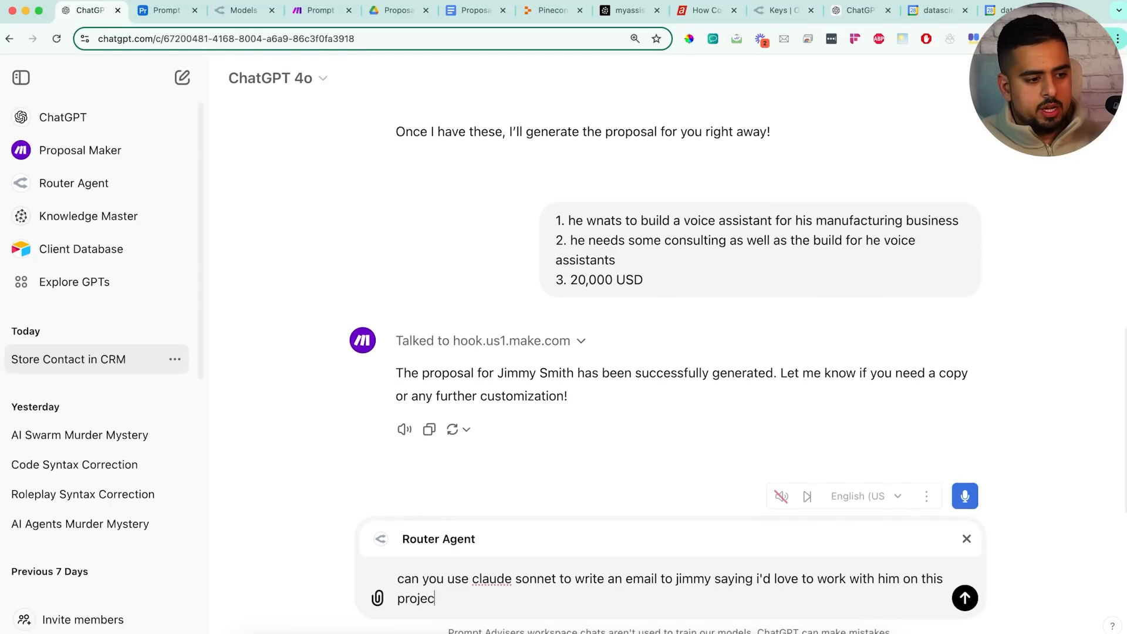
text(t -- make it from Mar)
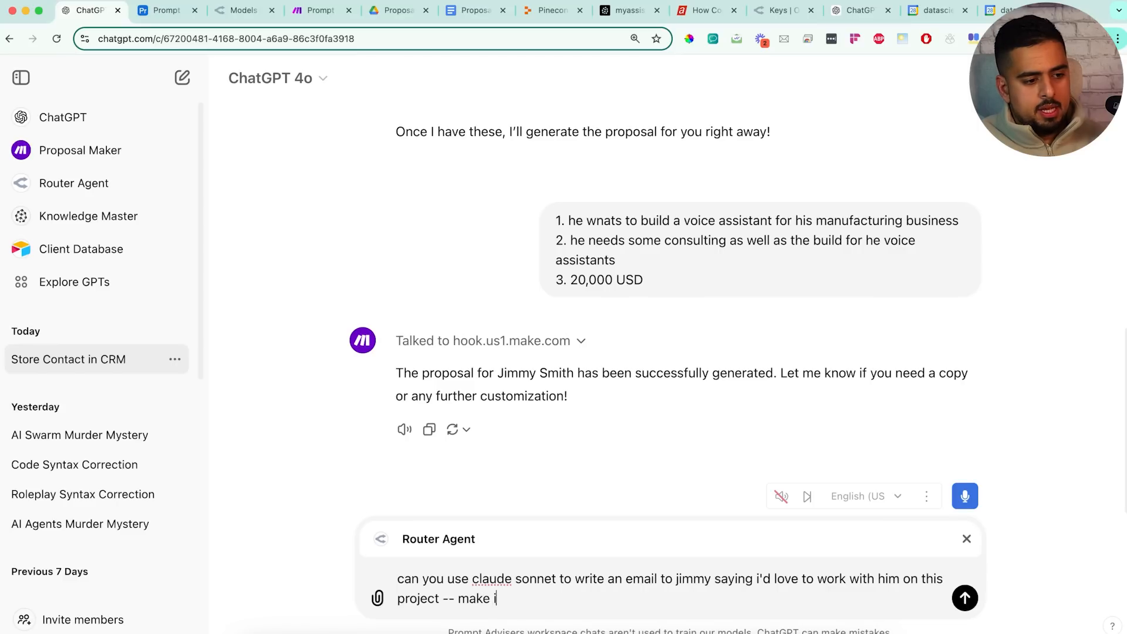
text(k at prompt advise)
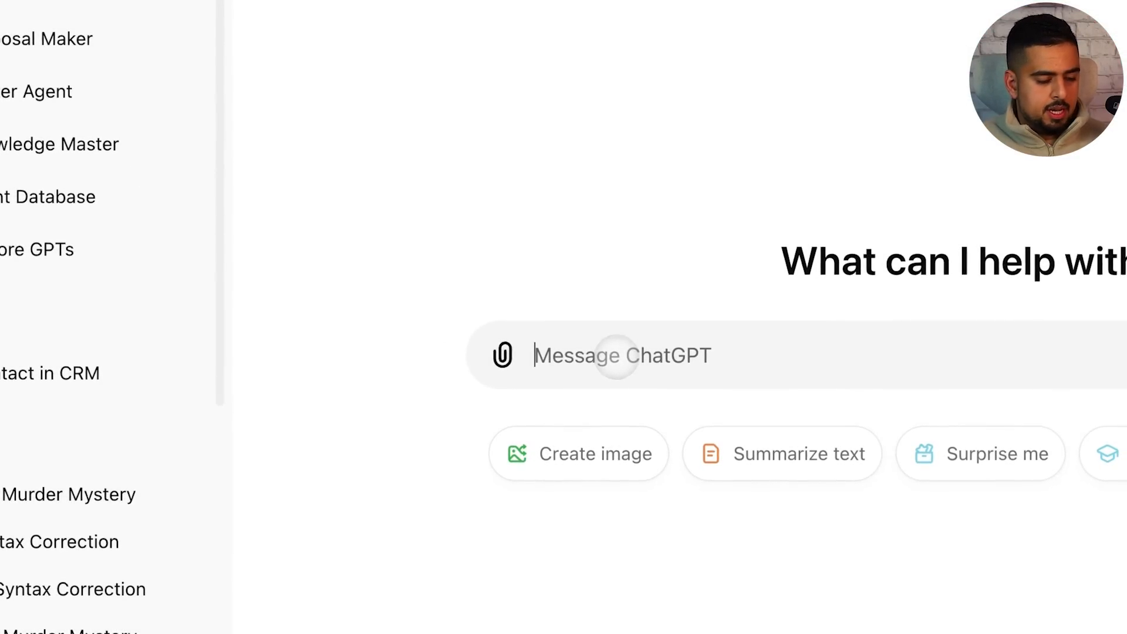
Tell the new chat to remember that my husky's name is Moon, dismissing the memory notice
text(remember the)
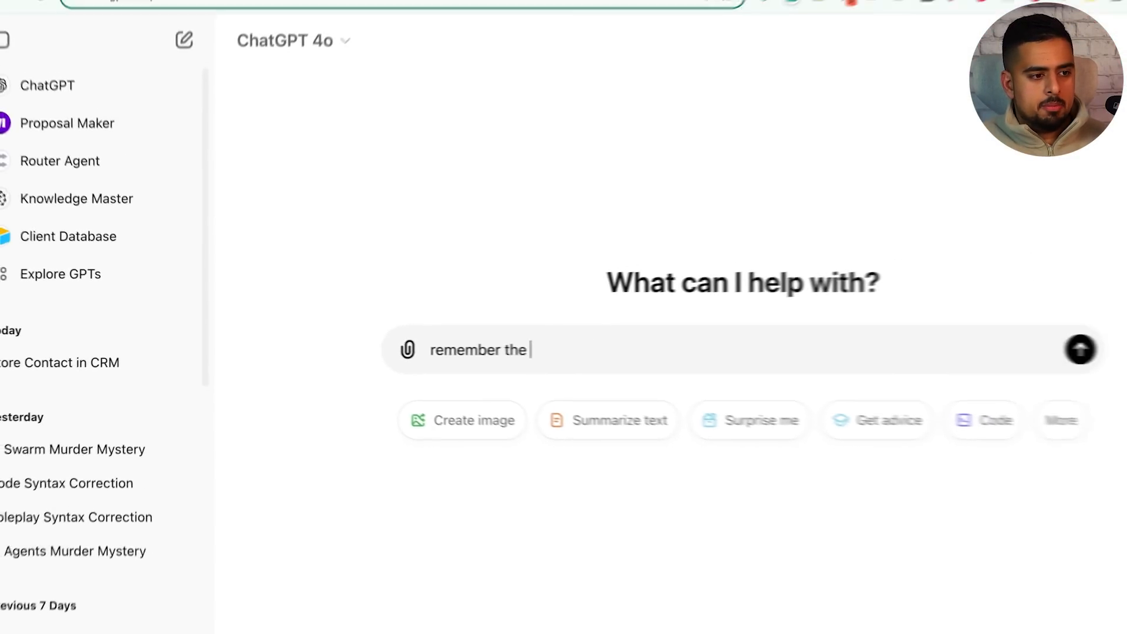
key(BackSpace)
key(BackSpace)
text(at my husk)
text(ies name is Mo)
key(Return)
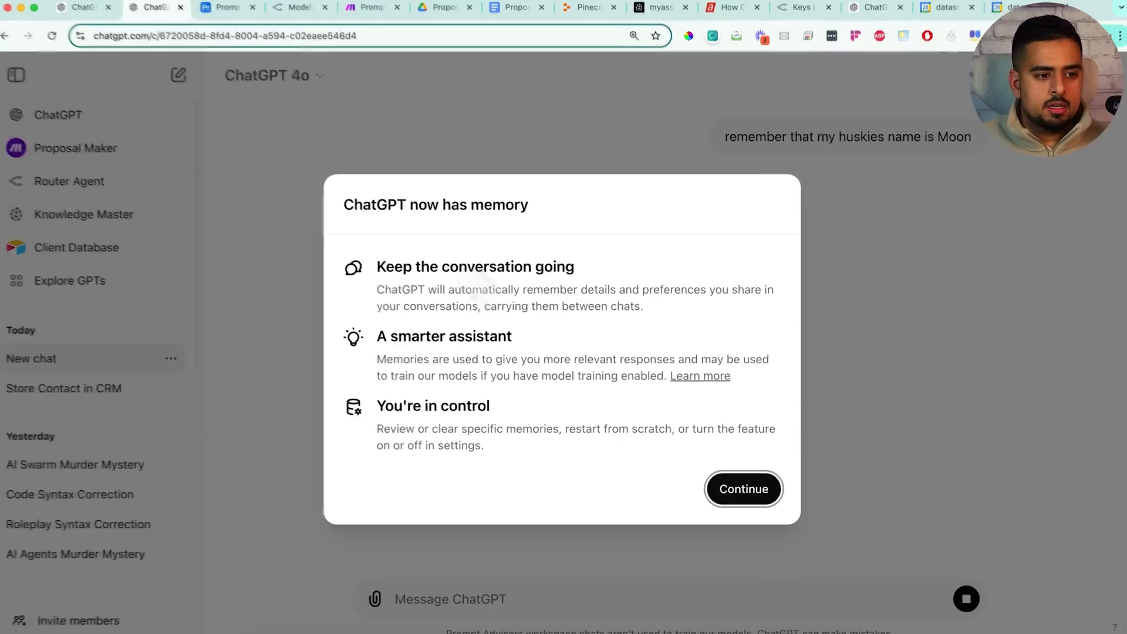
key(Return)
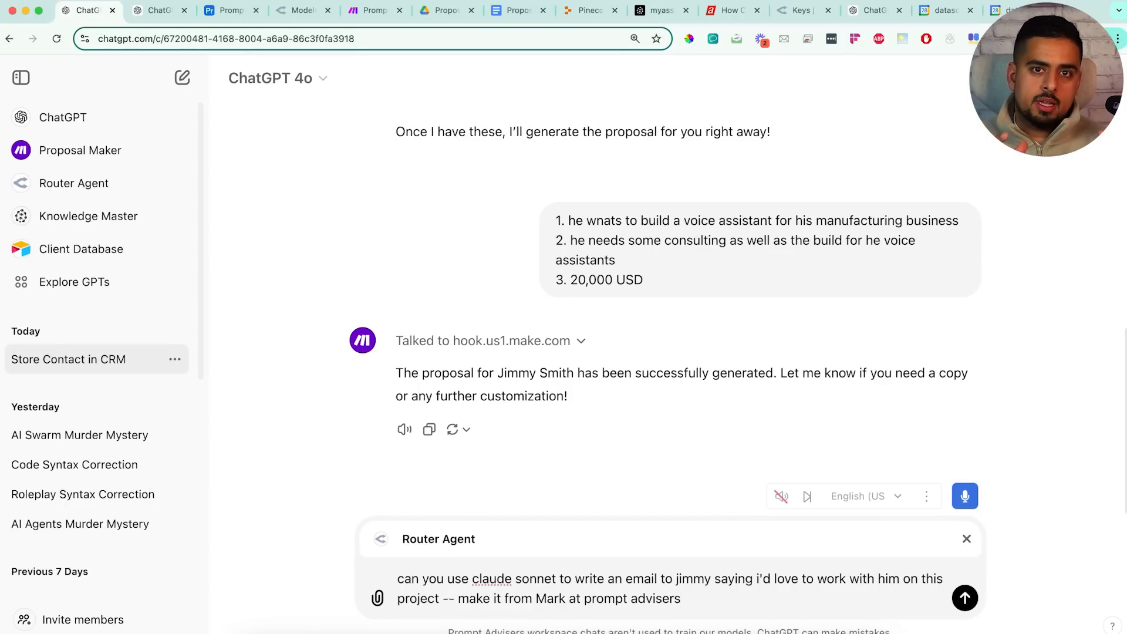
Send the email request and allow openrouter.ai, yielding the 'Excited to Collaborate on Your Voice Assistant Project' draft
key(Return)
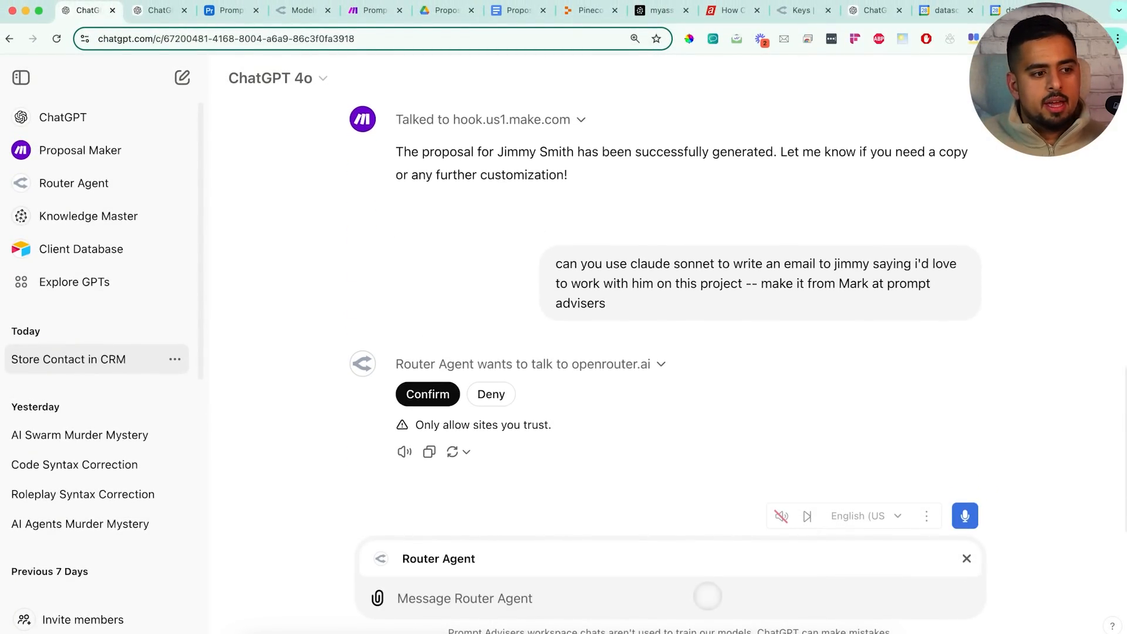
click(428, 394)
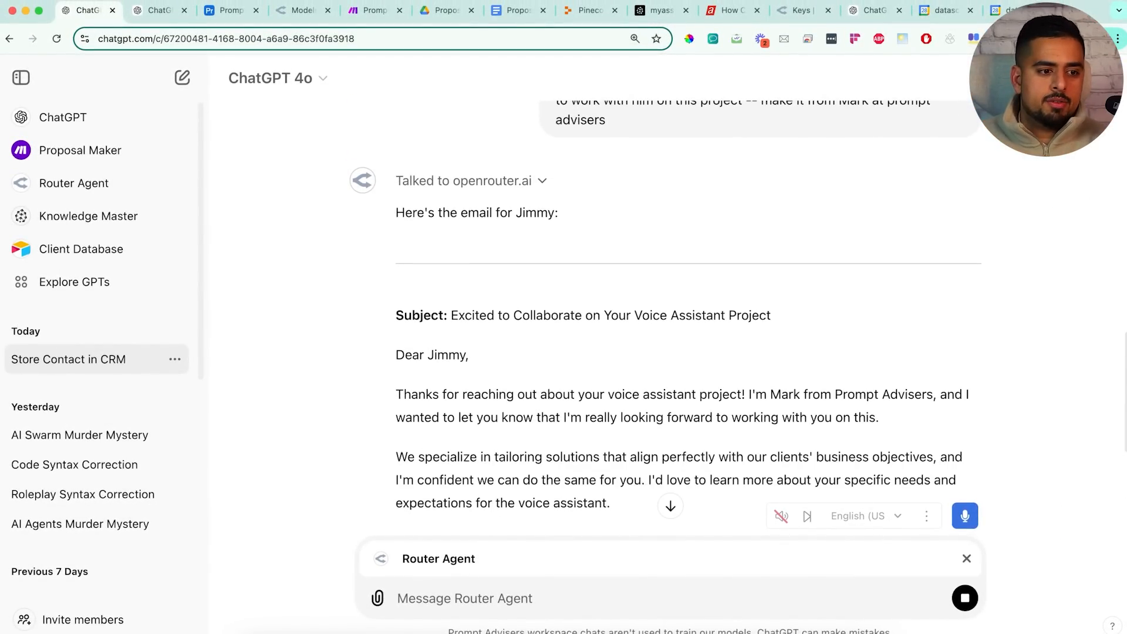
scroll(546, 427, down, 5)
scroll(541, 373, up, 5)
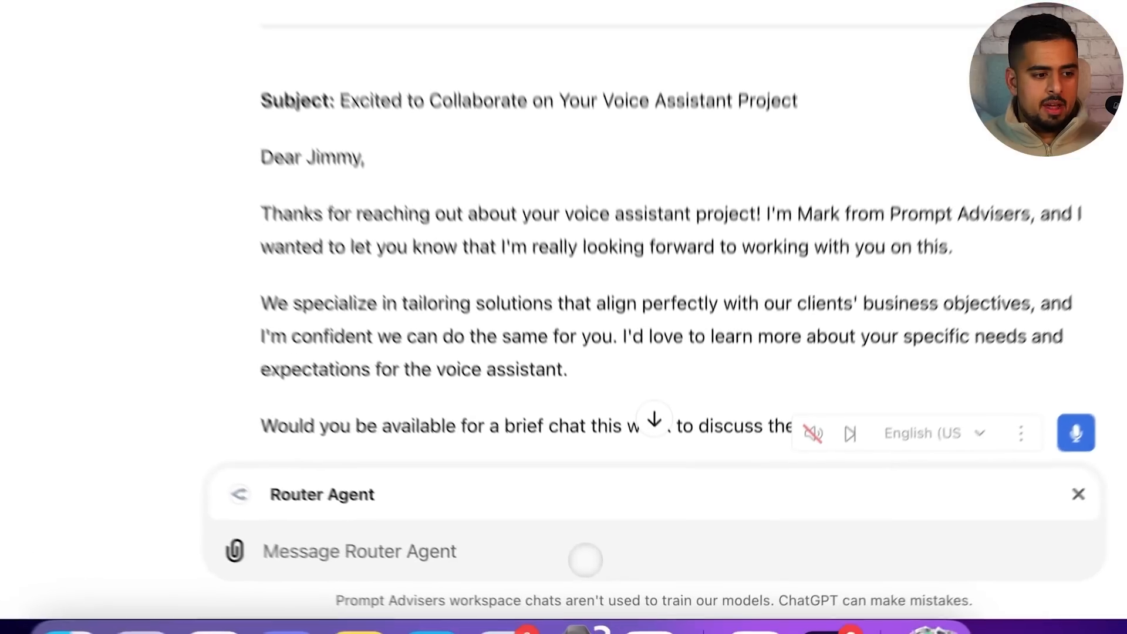
Ask the Router Agent to rewrite the client email with Grok, approving the openrouter.ai call
click(585, 560)
text(nevermind, can you write it )
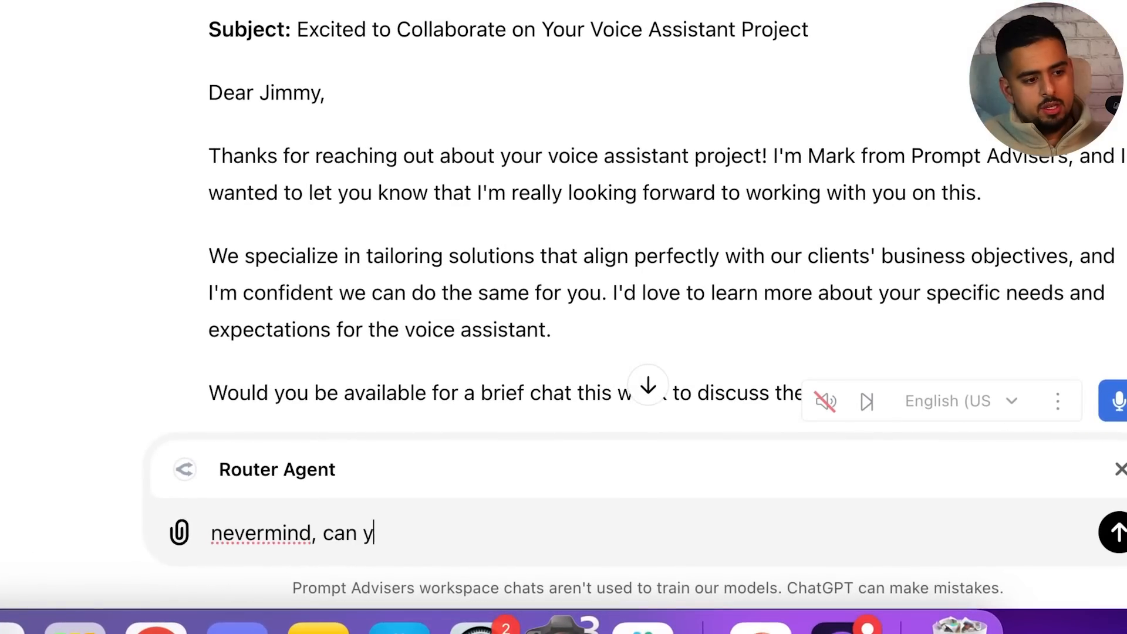
text(using grok?)
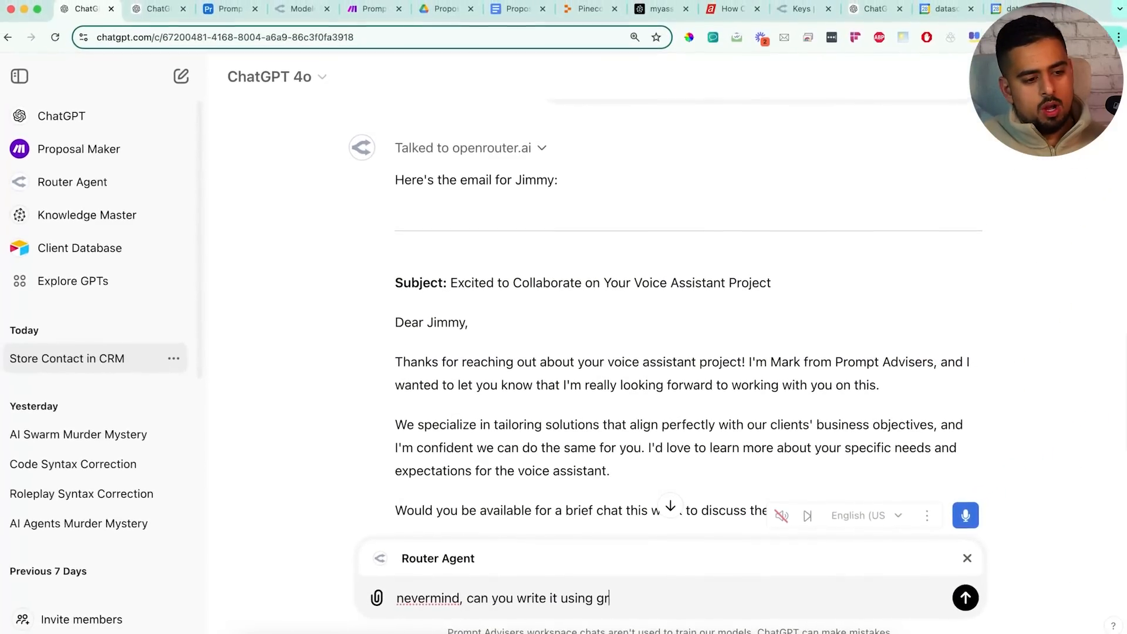
key(Return)
click(428, 392)
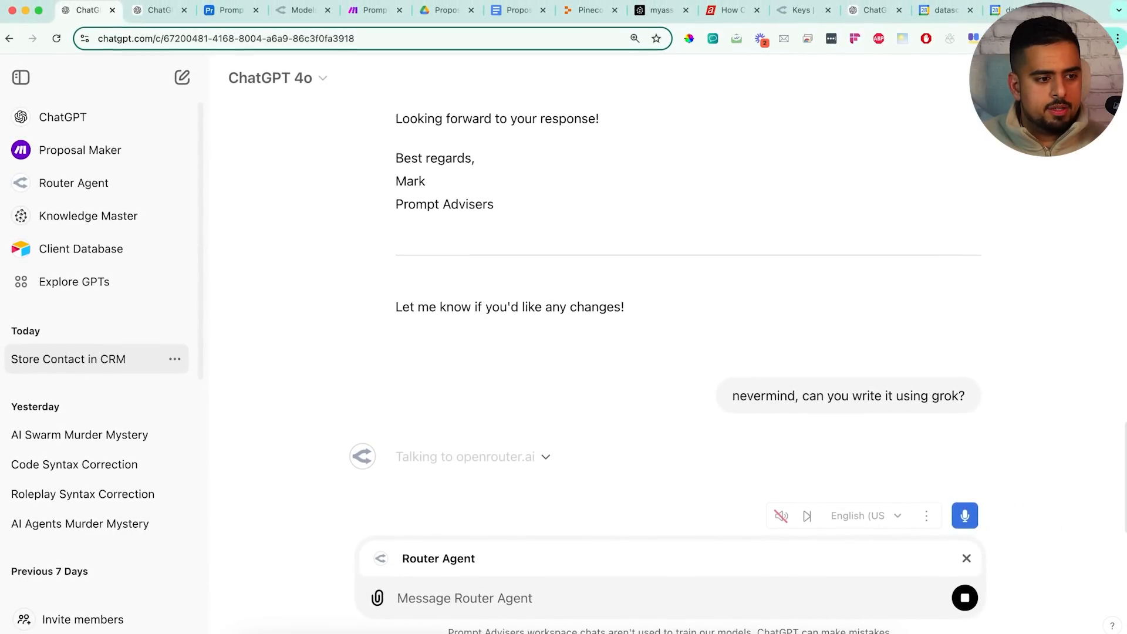
scroll(572, 354, down, 3)
scroll(535, 382, down, 3)
scroll(535, 357, up, 3)
click(499, 599)
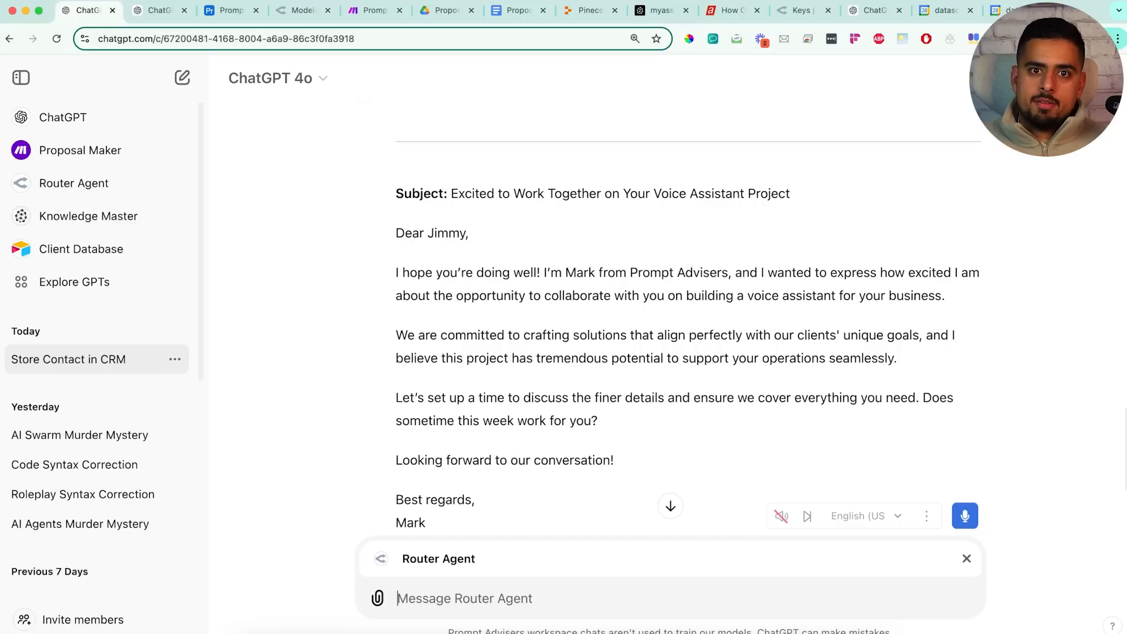
Ask the Router Agent for a Perplexity bulleted list on Maine's manufacturing sector, fixing 'Main' to 'Maine'
text(c)
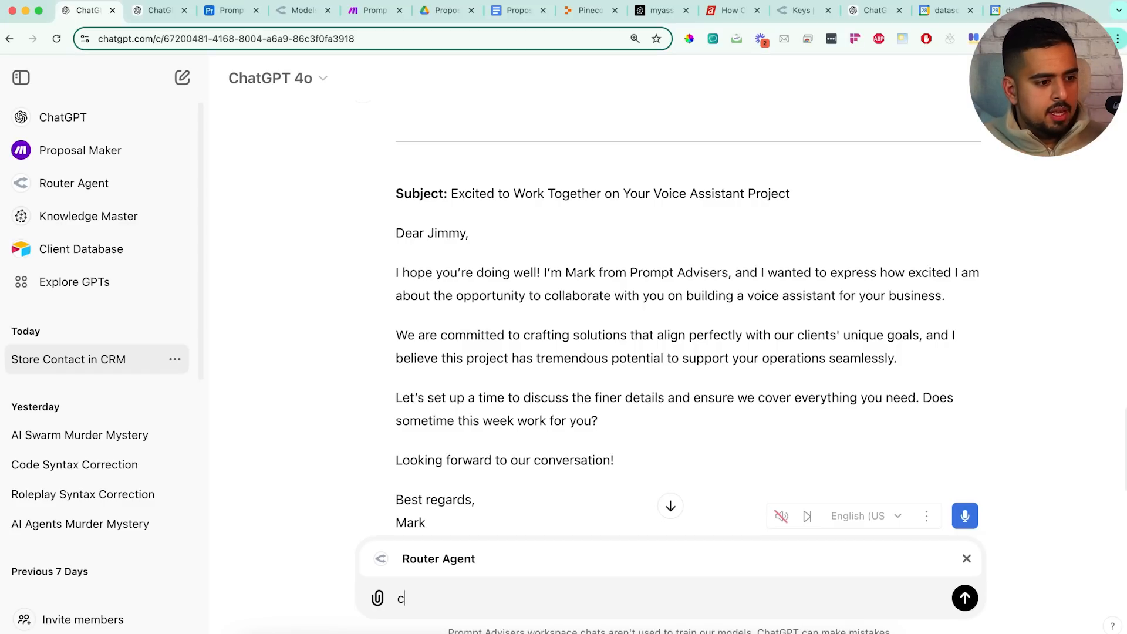
text(an you use perple)
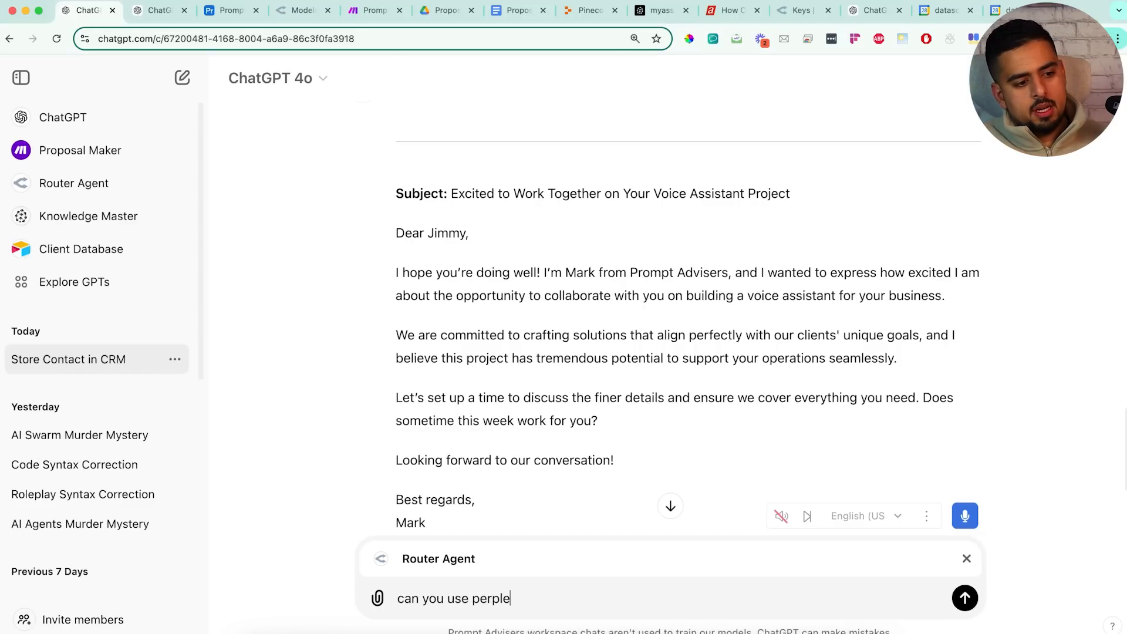
text(xity to do a quick)
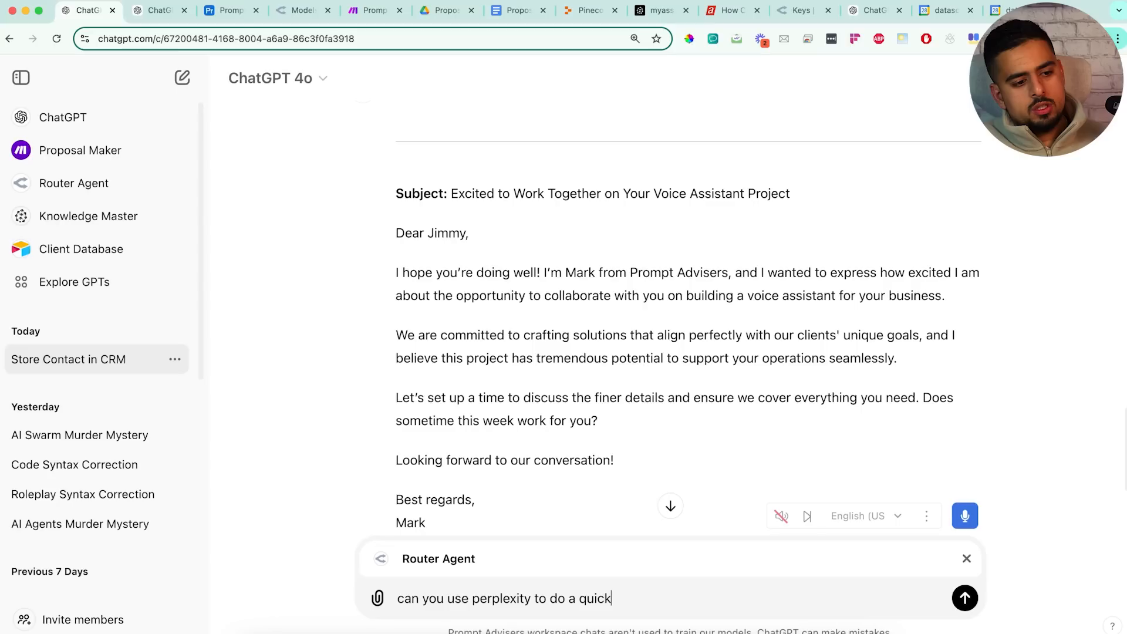
text( search and retur)
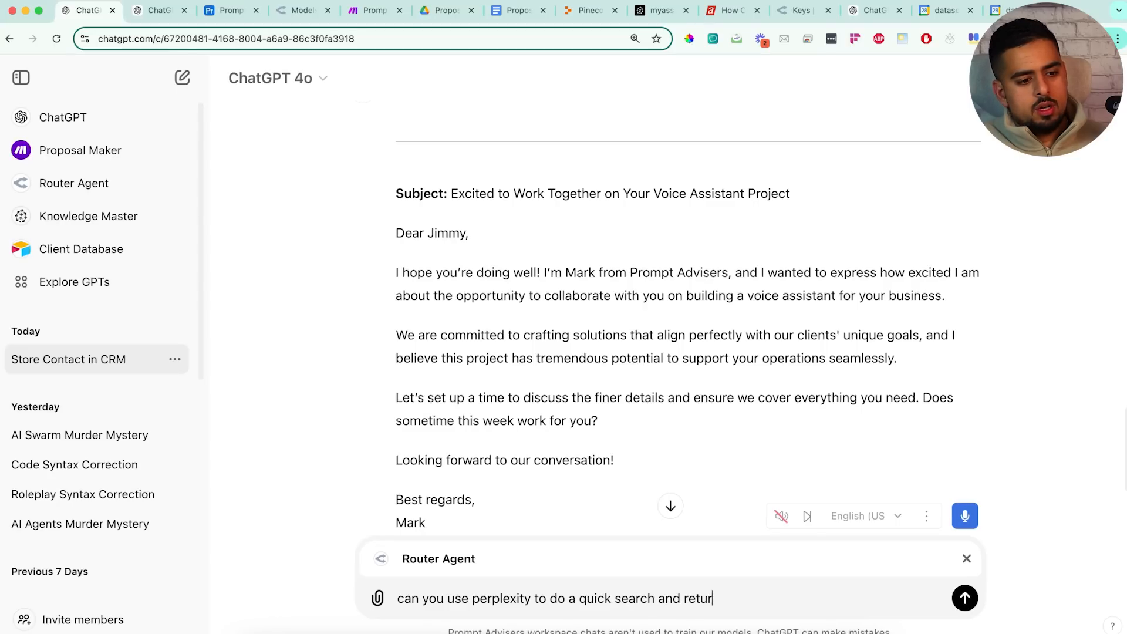
text(n a bulleted )
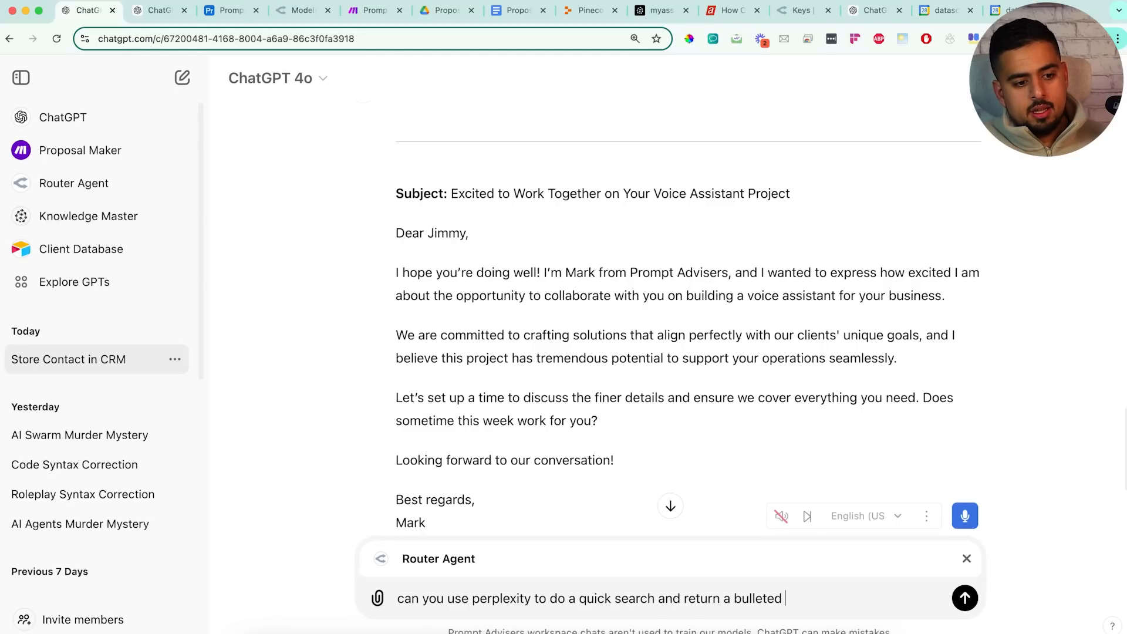
text(list on what the manfuact)
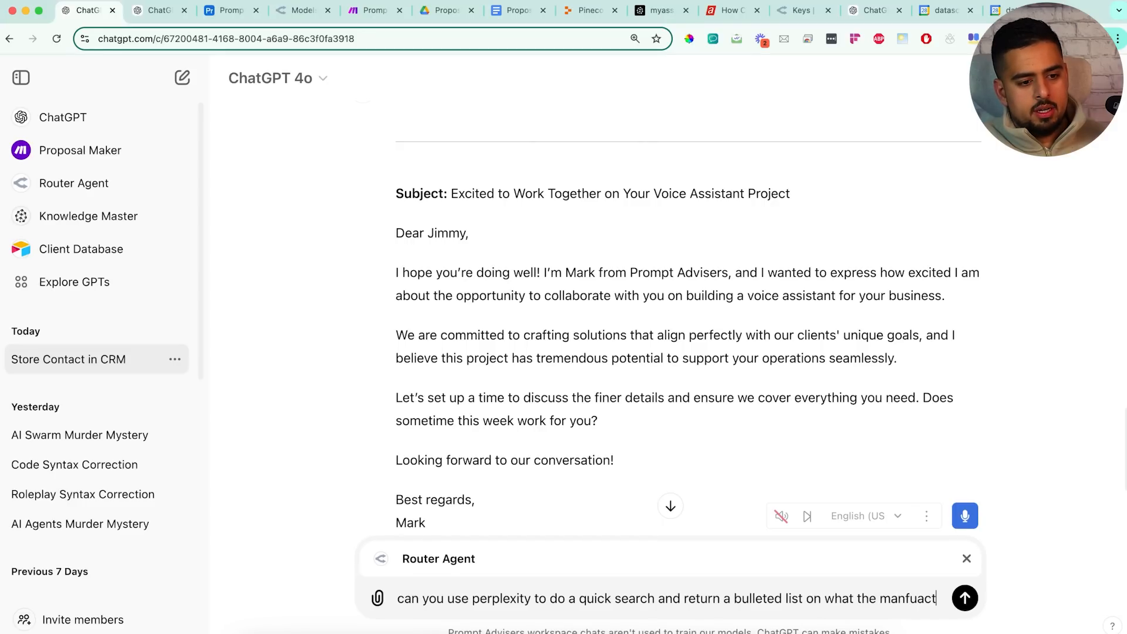
text(uring sector in ma)
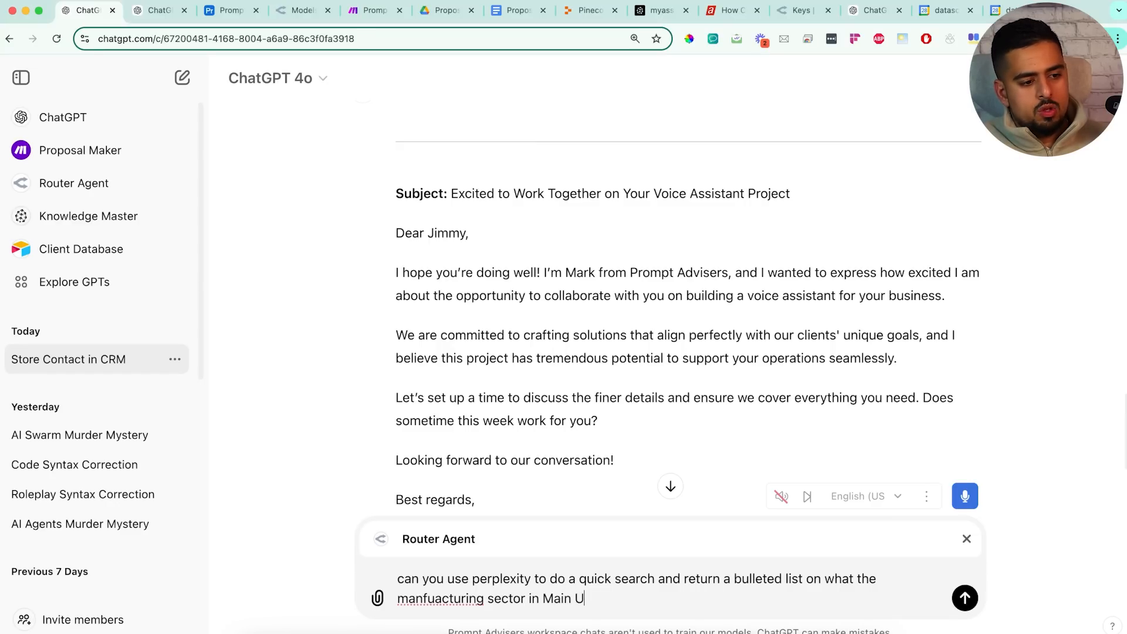
text(in USA looks like)
click(565, 599)
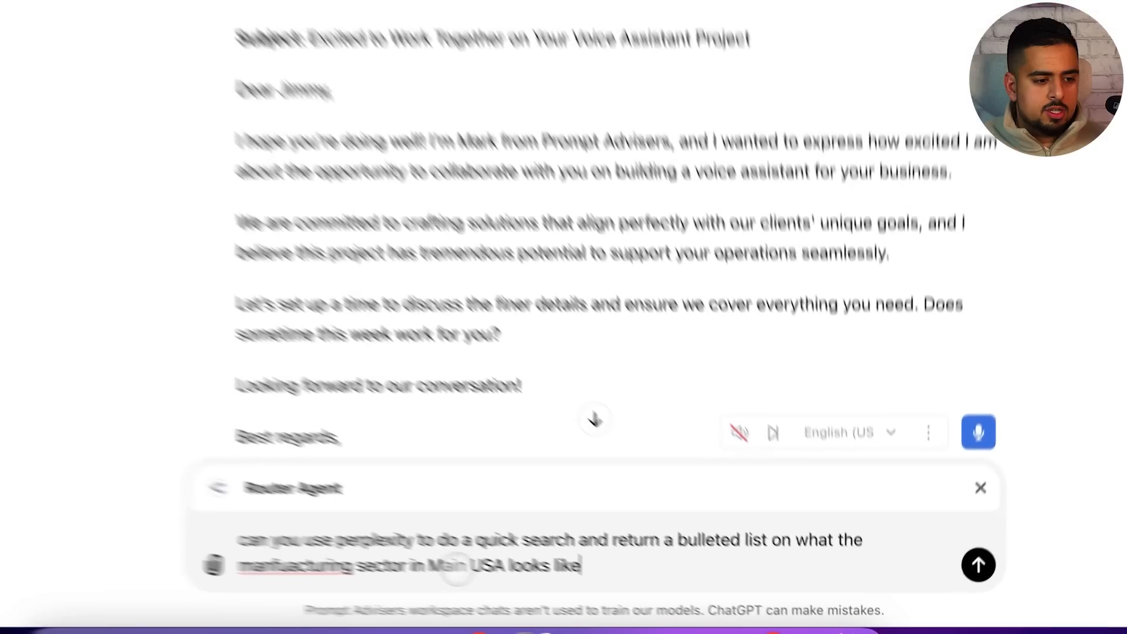
text(e)
click(603, 536)
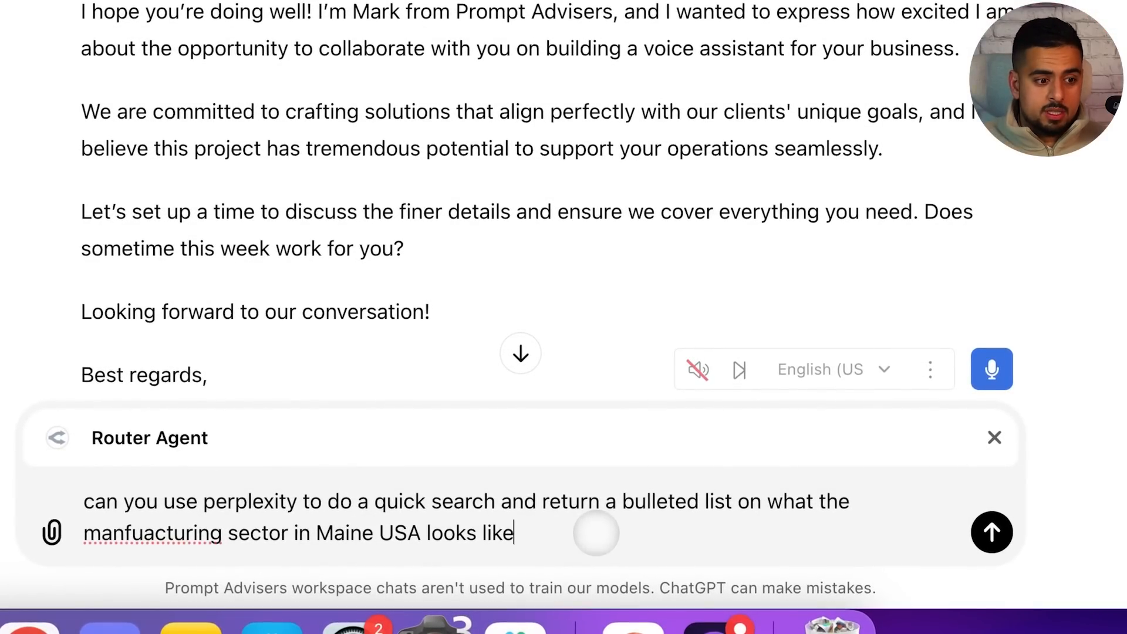
click(992, 532)
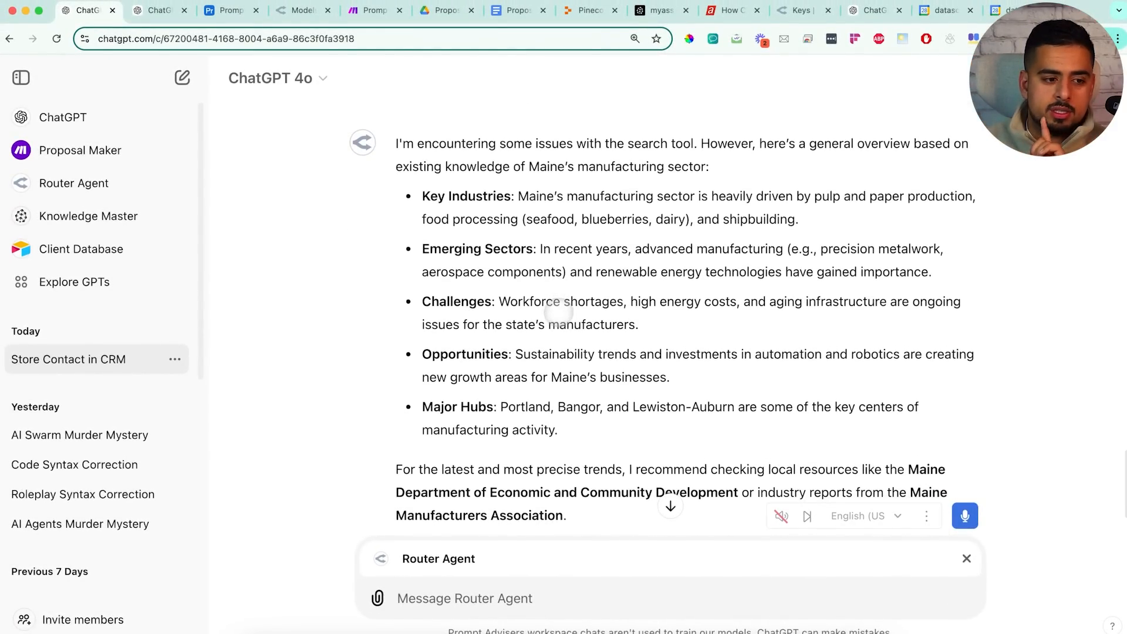
scroll(508, 451, up, 2)
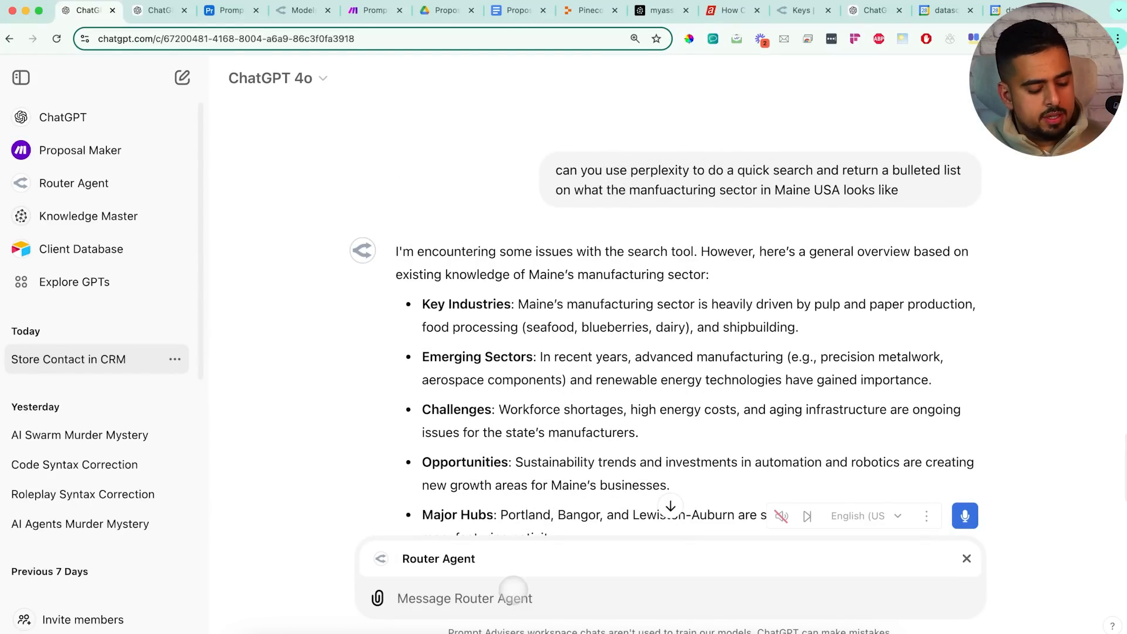
Send the search to Sonar instead, approve the openrouter.ai call, then remove the Router Agent chip
text(send it t)
text(o sona)
text(r instead)
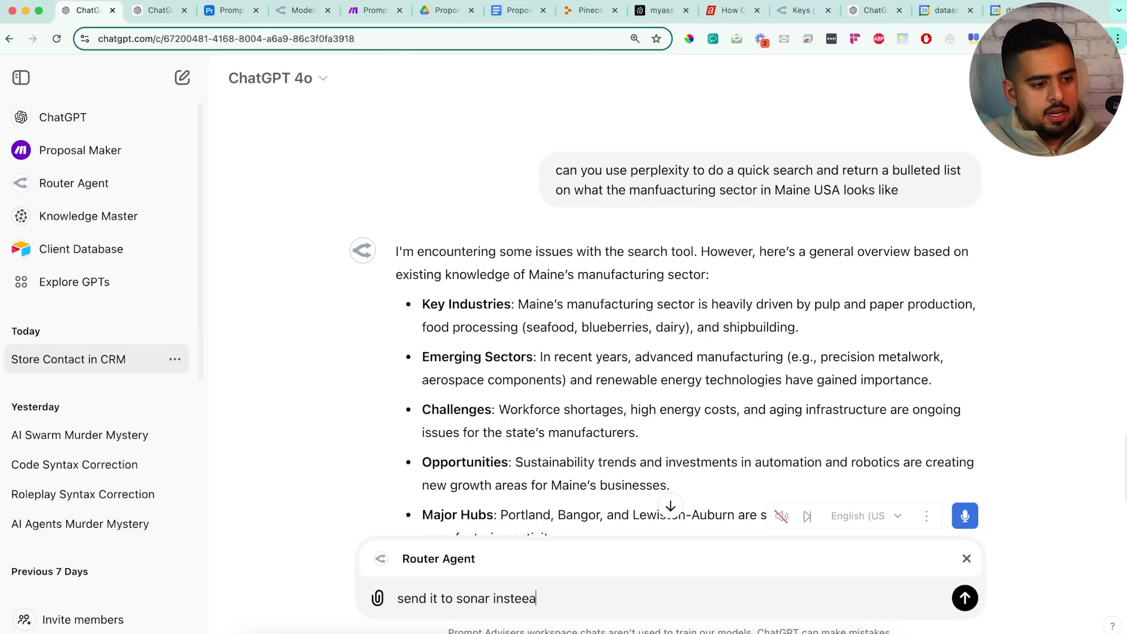
key(Return)
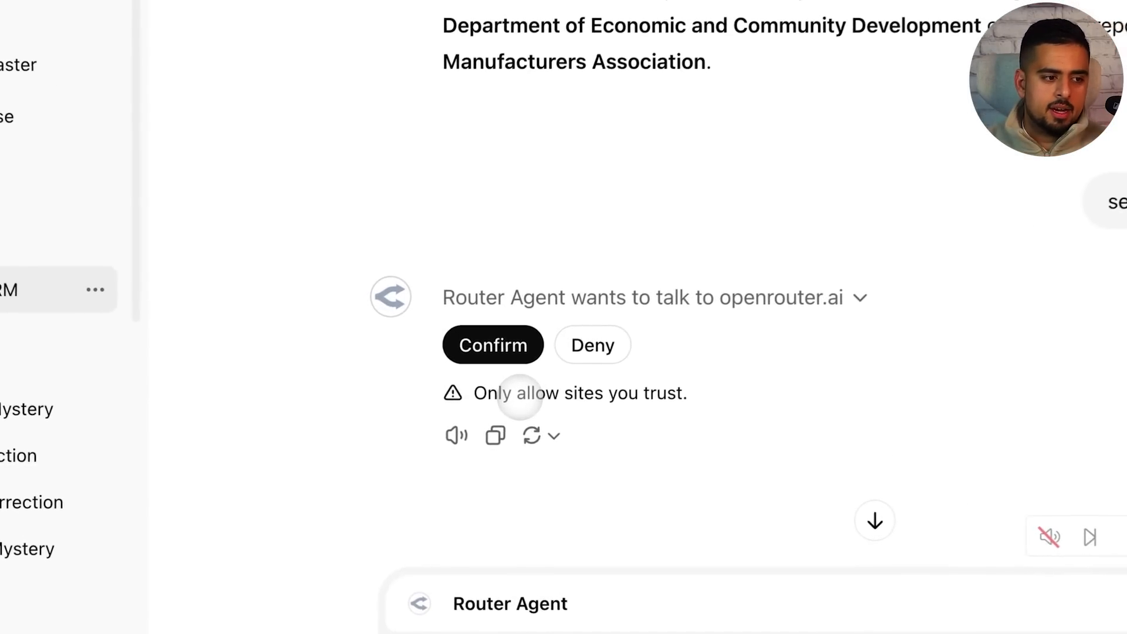
click(502, 346)
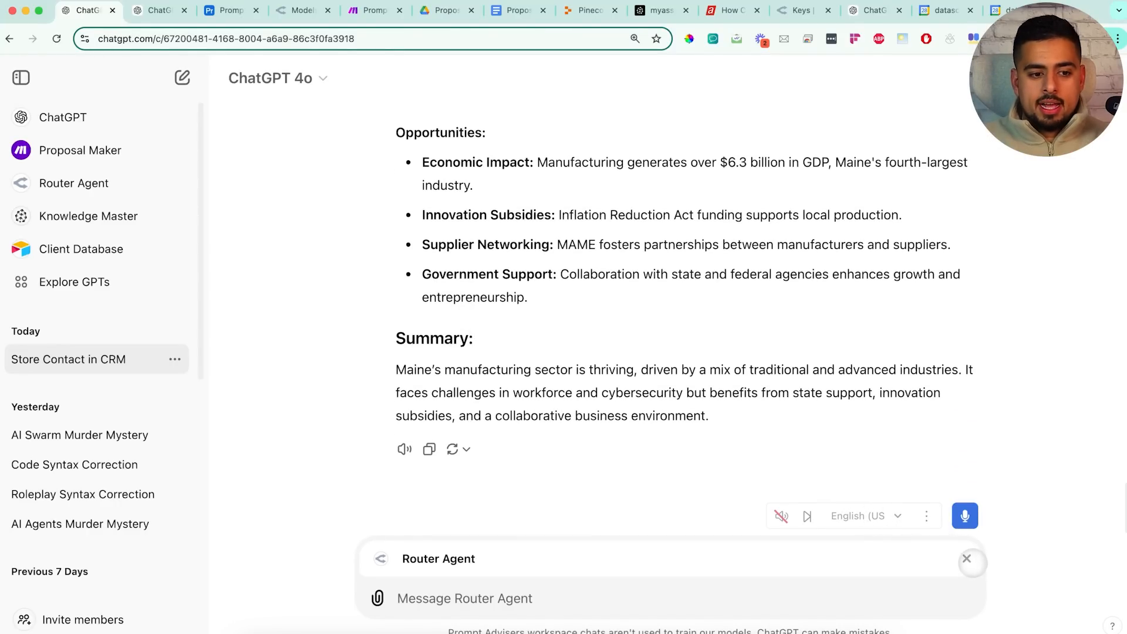
click(967, 559)
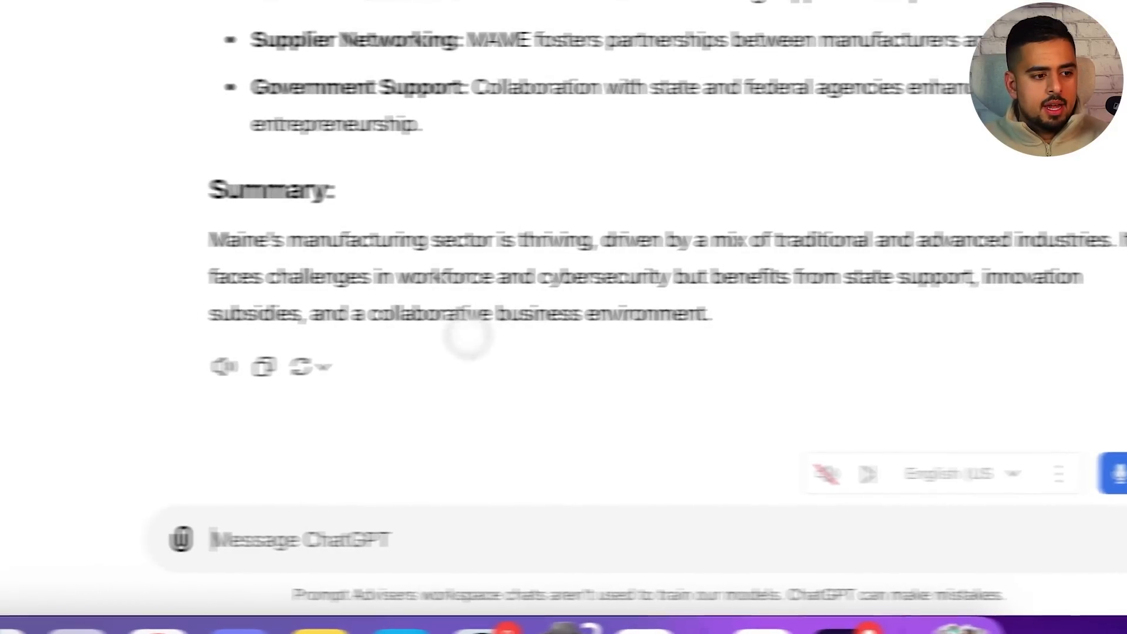
Address Knowledge Master and type a request for Maine manufacturing sector stats
text(@)
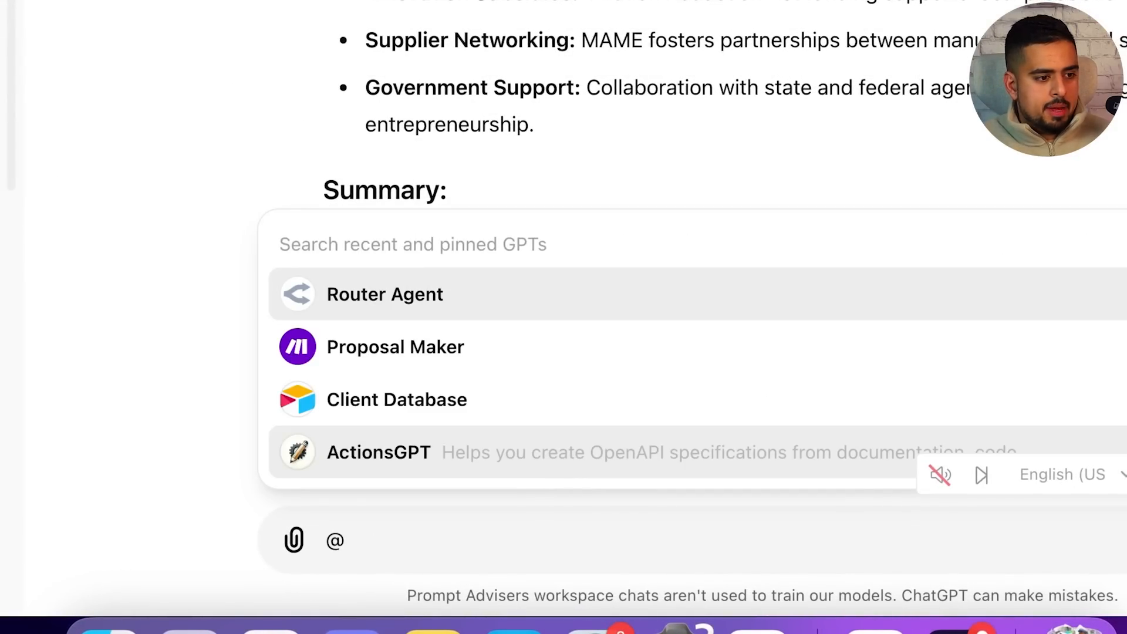
scroll(556, 440, down, 2)
click(453, 400)
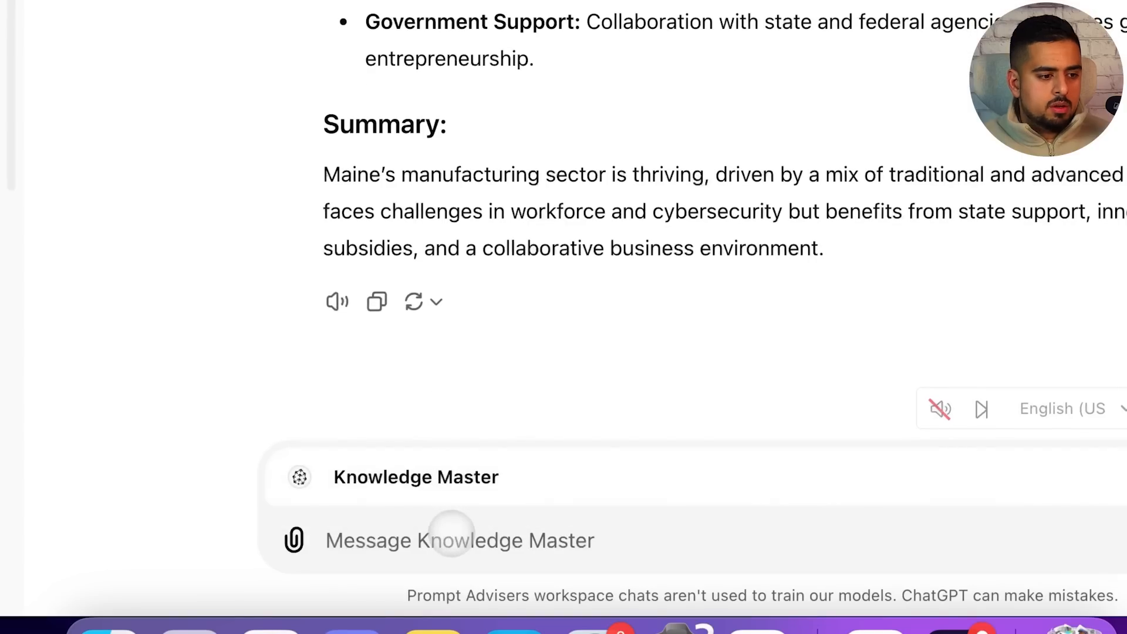
text(can you please tel)
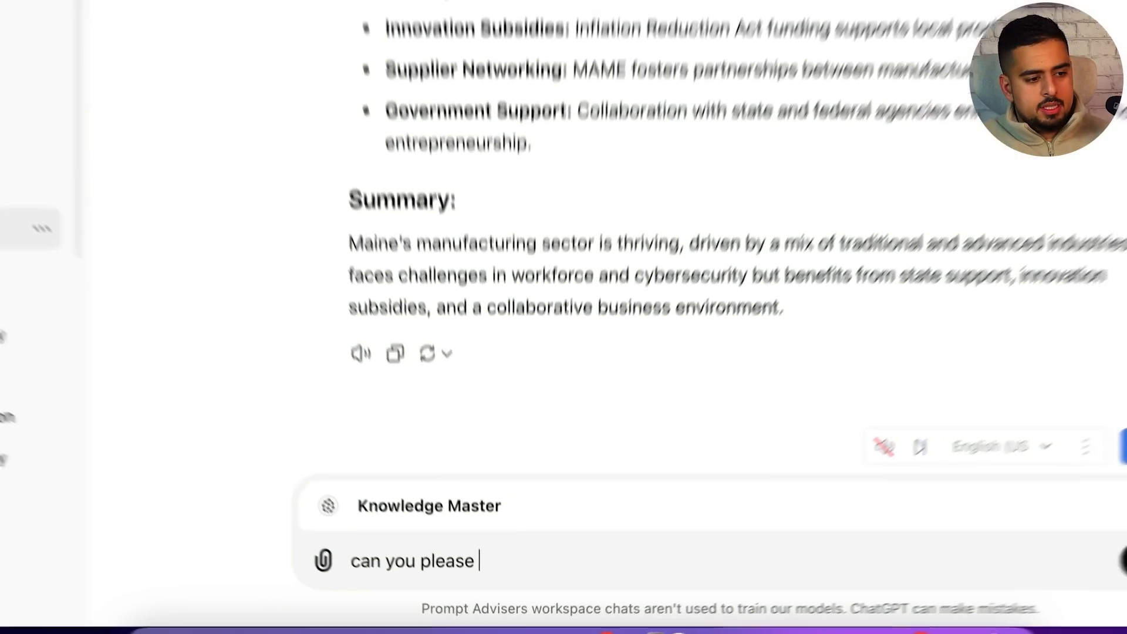
text(l me some stats)
text( about the manufac)
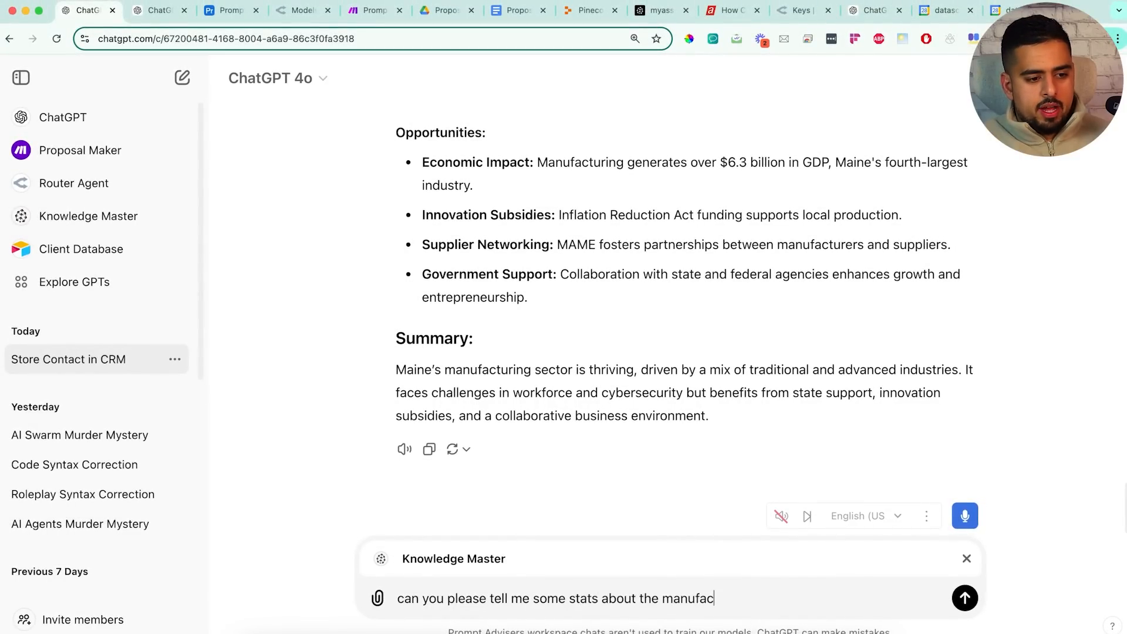
text(turing sector in)
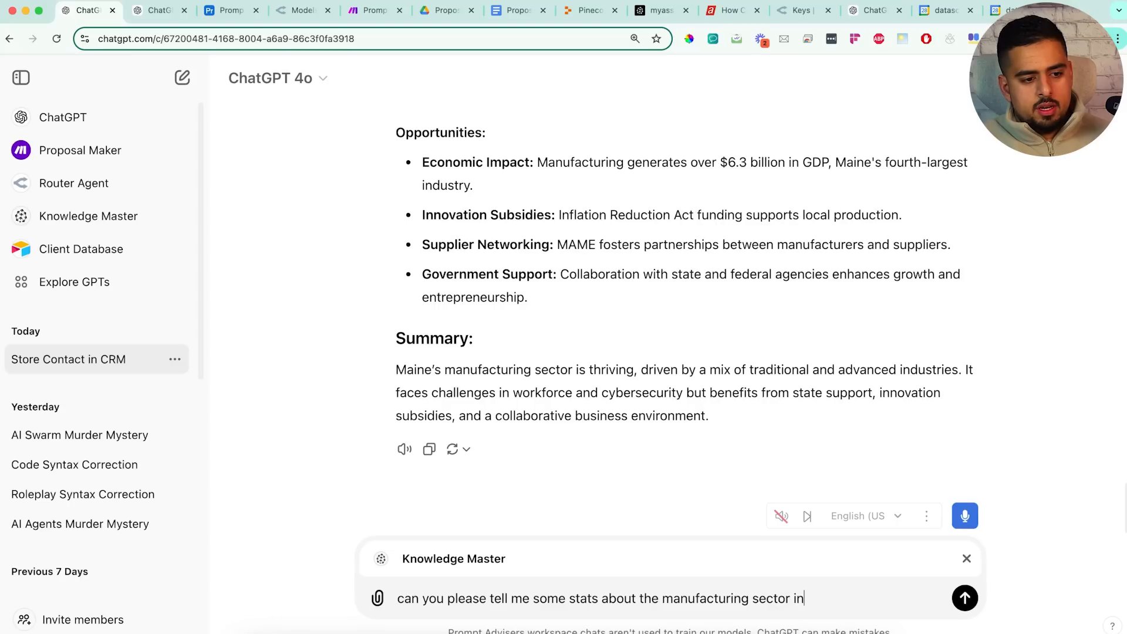
text( main i can use ti)
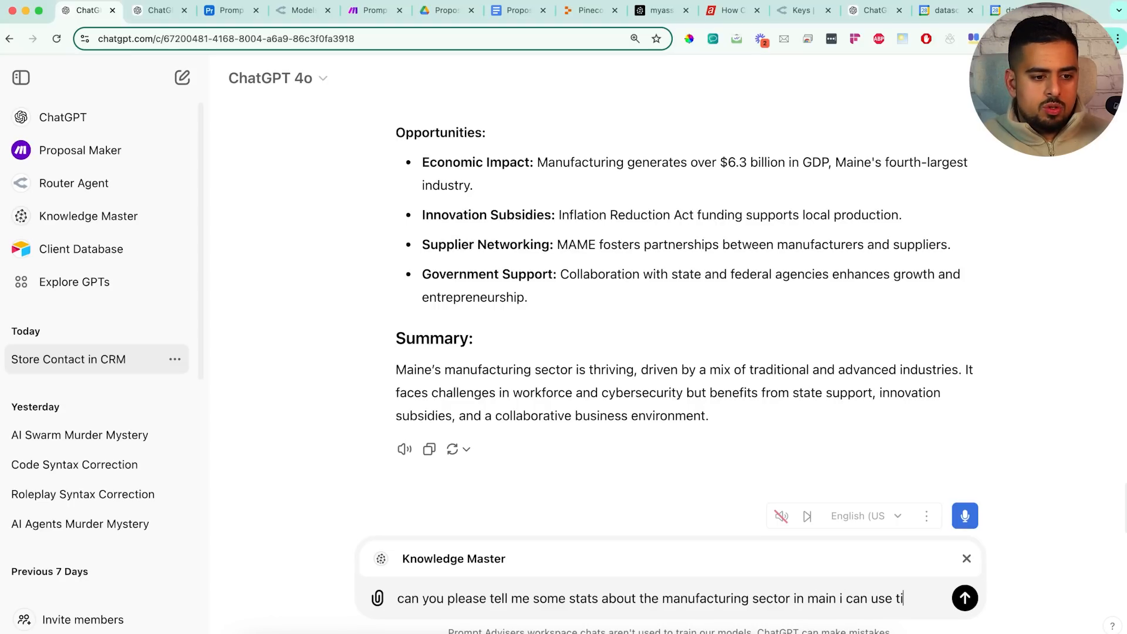
text( omprove my emai)
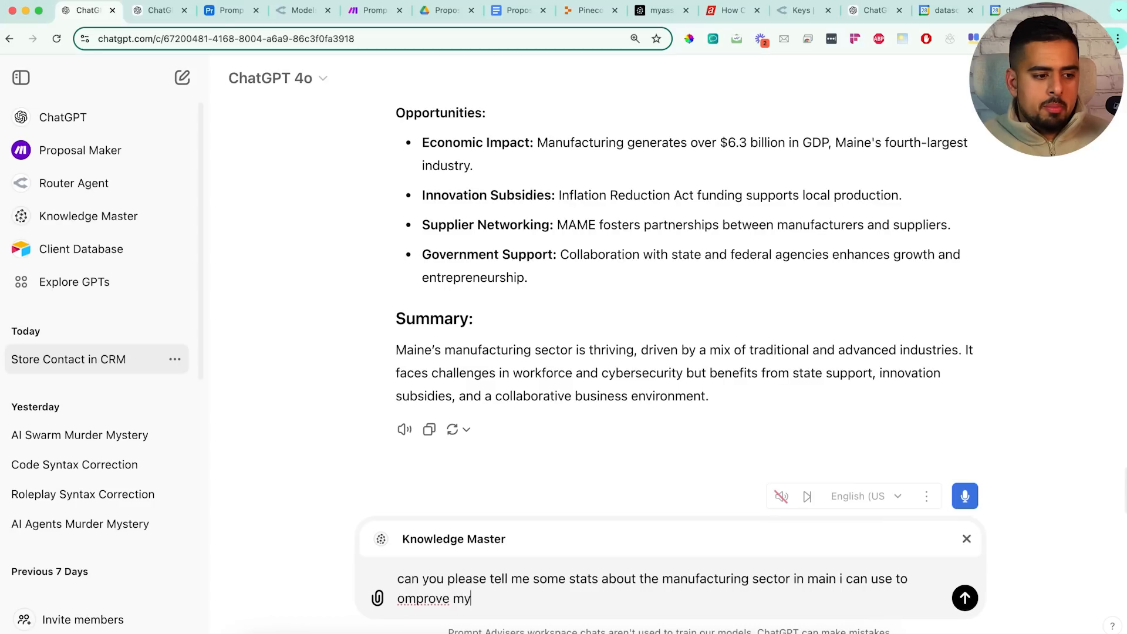
text(l to jimmy?)
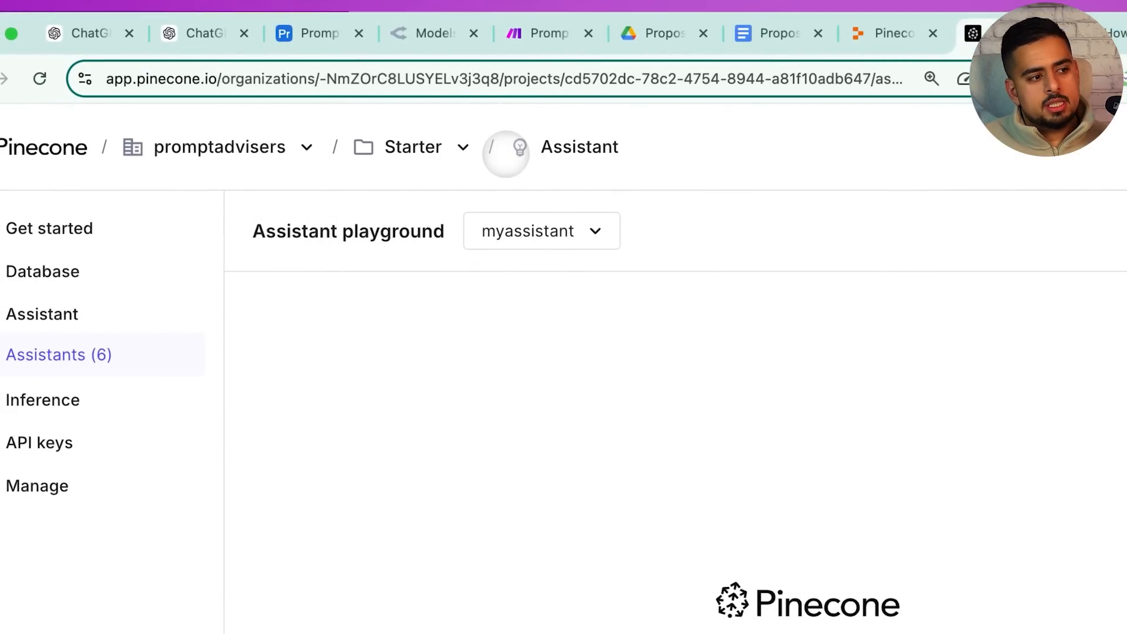
Open the Pinecone assistant's settings and files view, then a new browser tab
click(872, 232)
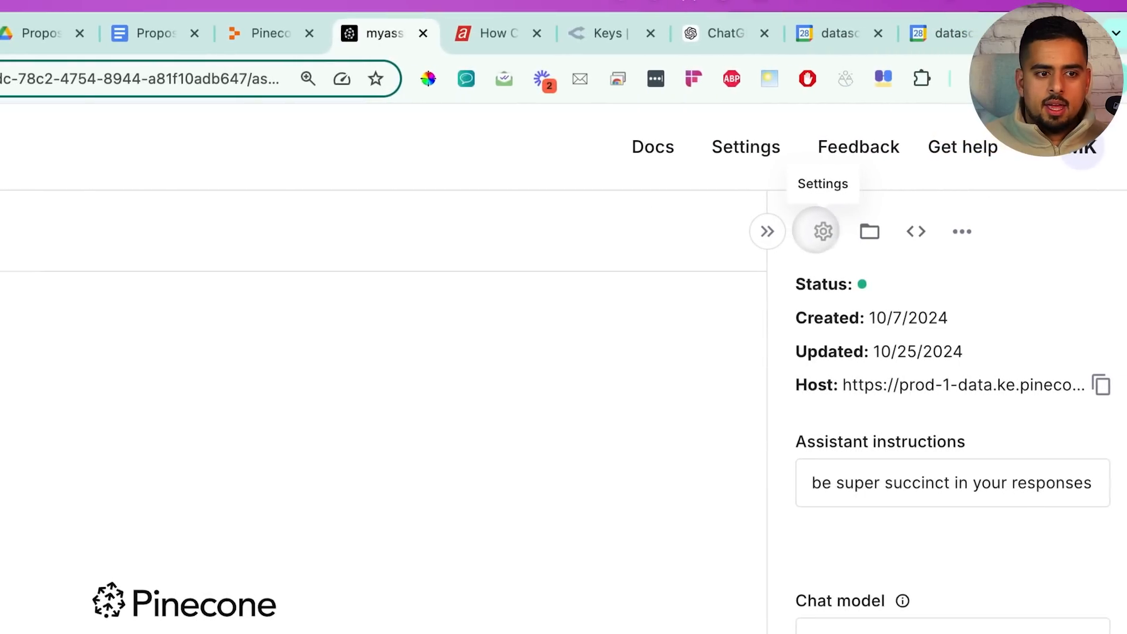
click(866, 232)
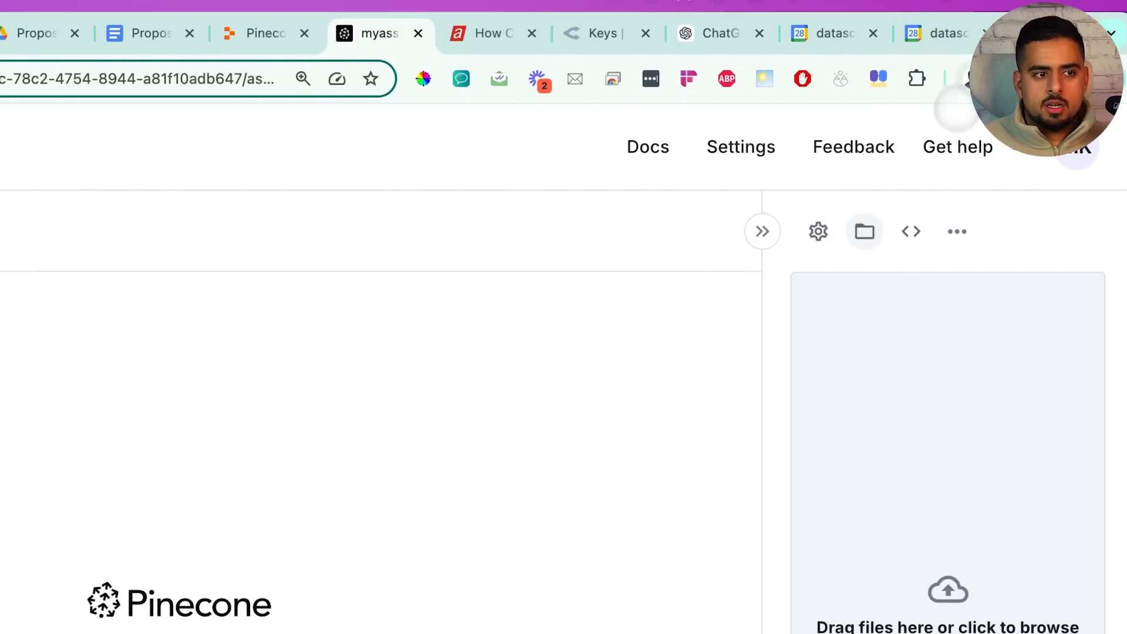
key(ctrl+t)
Search 'maine usa manufacturing sector pdf' and open the Maine.gov Manufacturing: Industry Profile PDF
text(maine usa manuf)
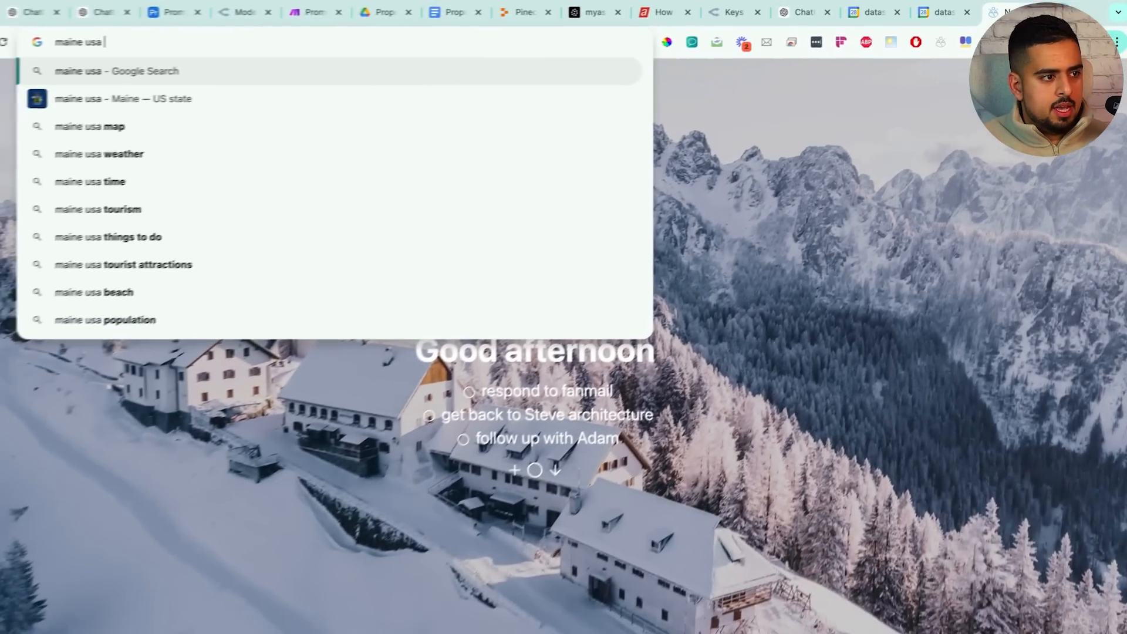
text(acturing sector pdf)
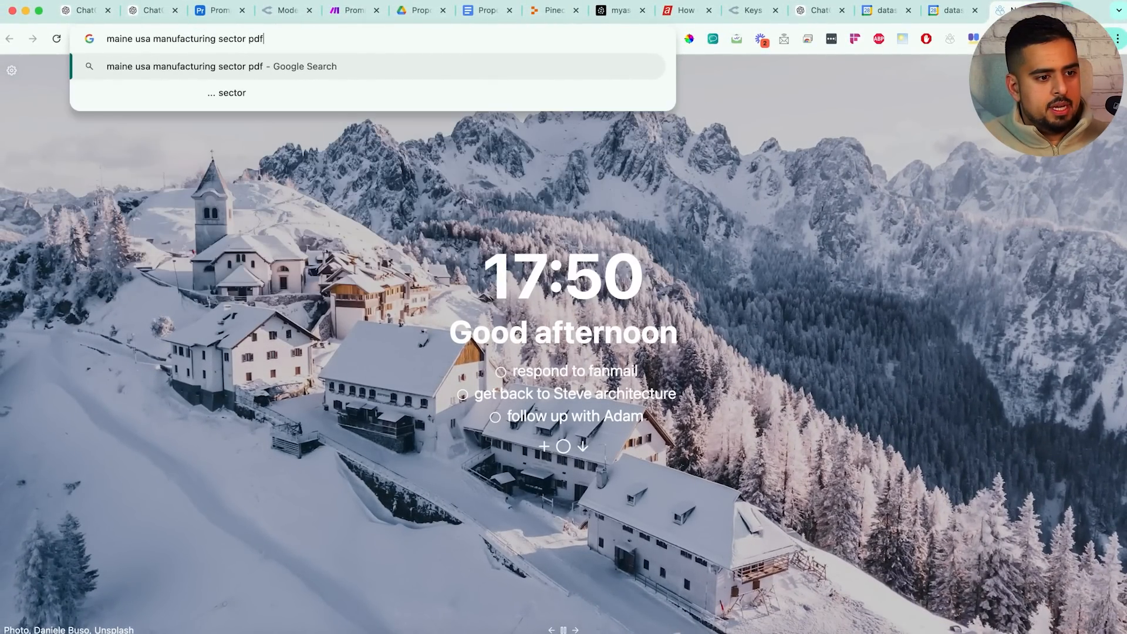
key(Return)
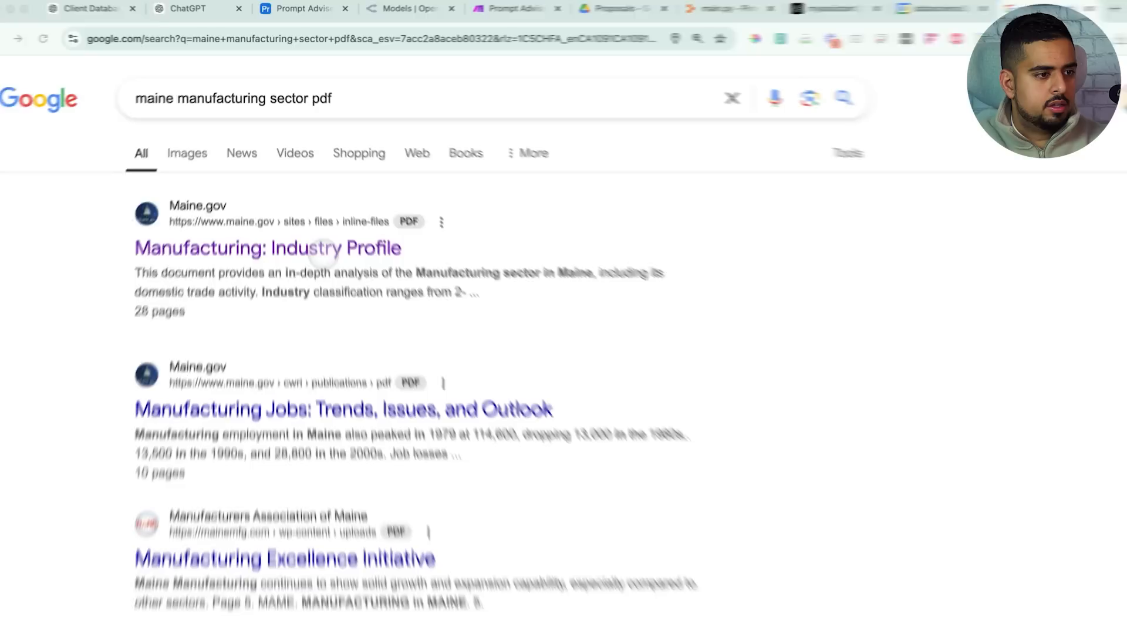
click(343, 343)
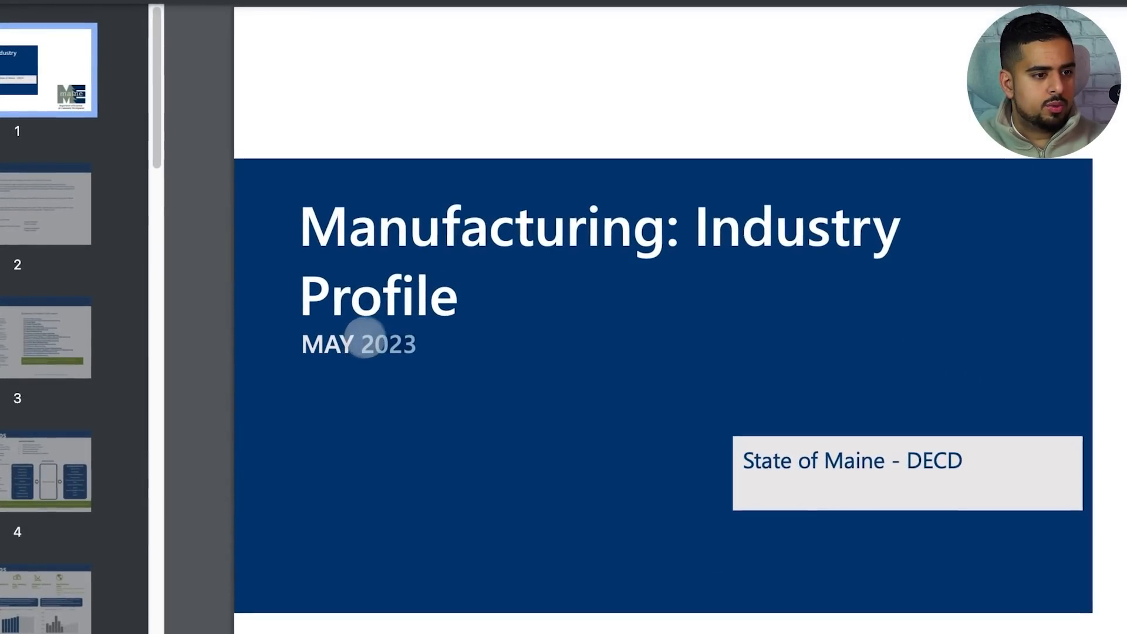
Scroll through the Maine manufacturing PDF to the page-12 Demand Comparison statistics
scroll(475, 342, down, 20)
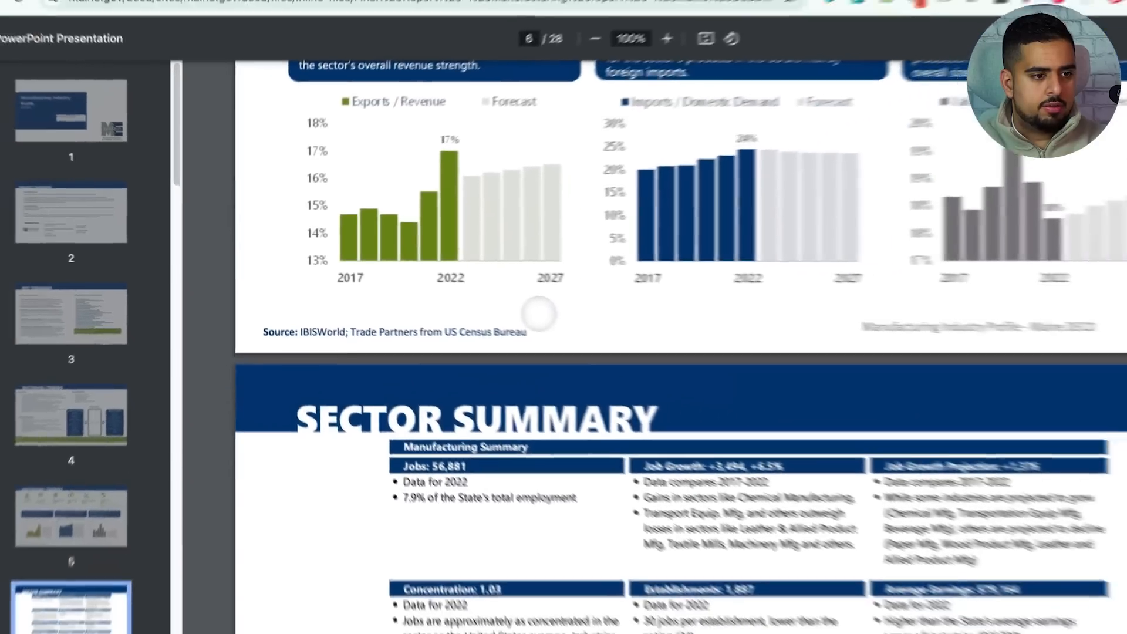
scroll(695, 59, down, 15)
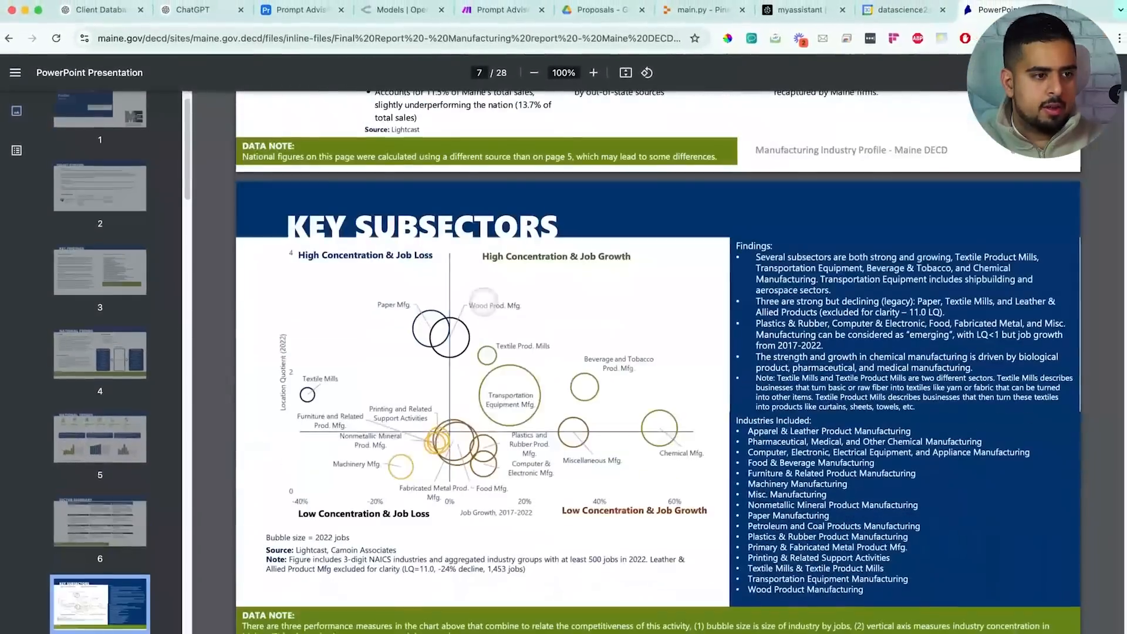
scroll(476, 306, down, 20)
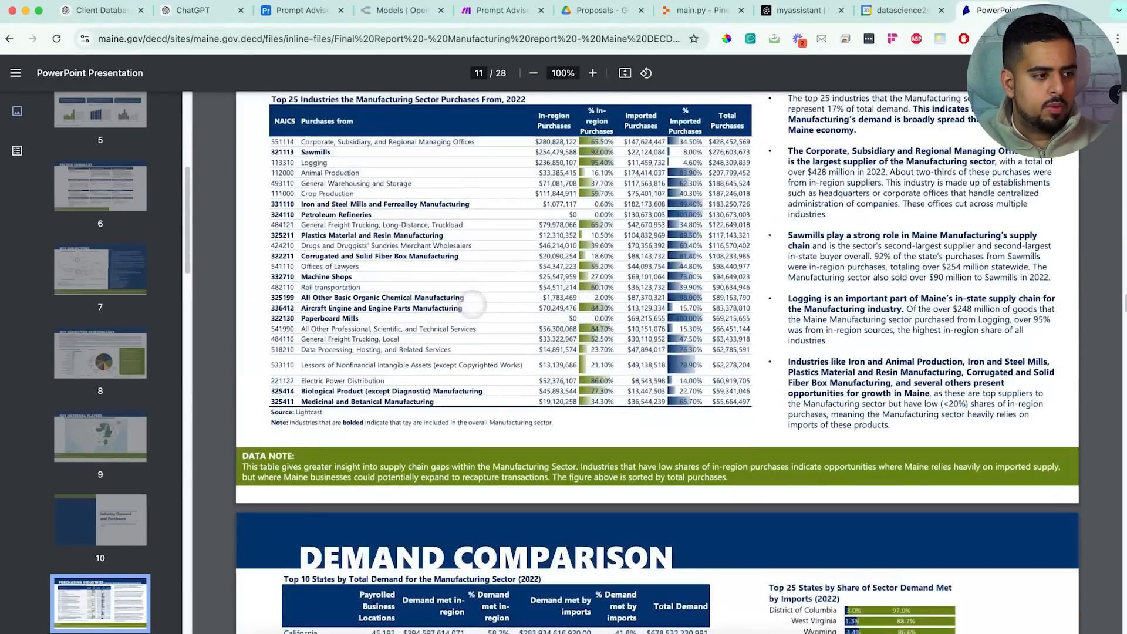
scroll(468, 305, up, 15)
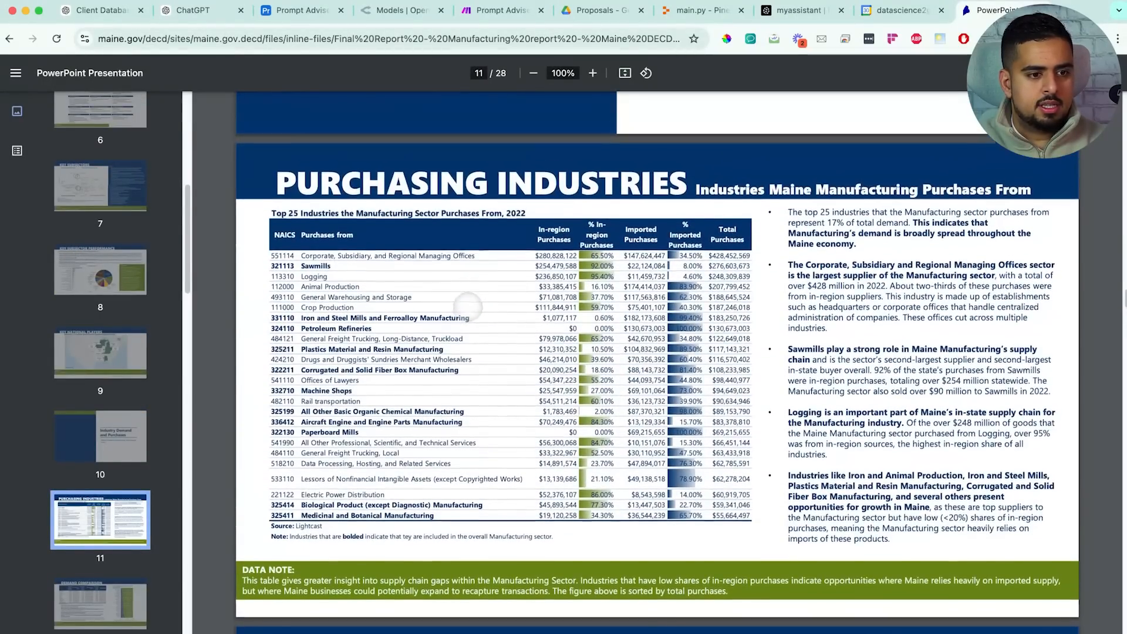
scroll(468, 307, down, 10)
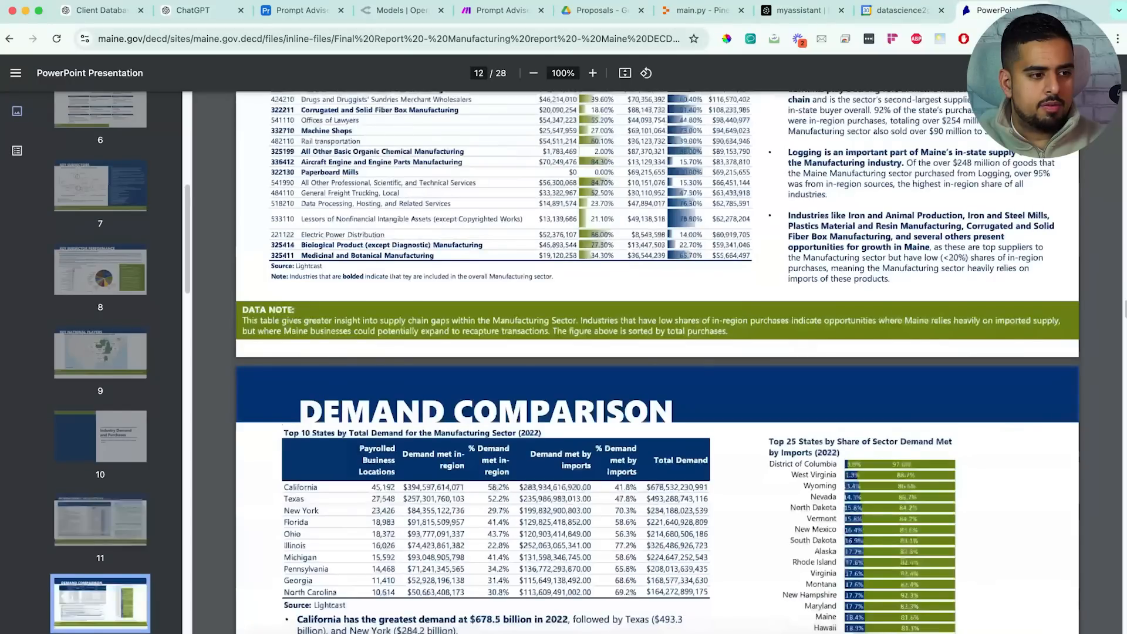
scroll(657, 362, down, 4)
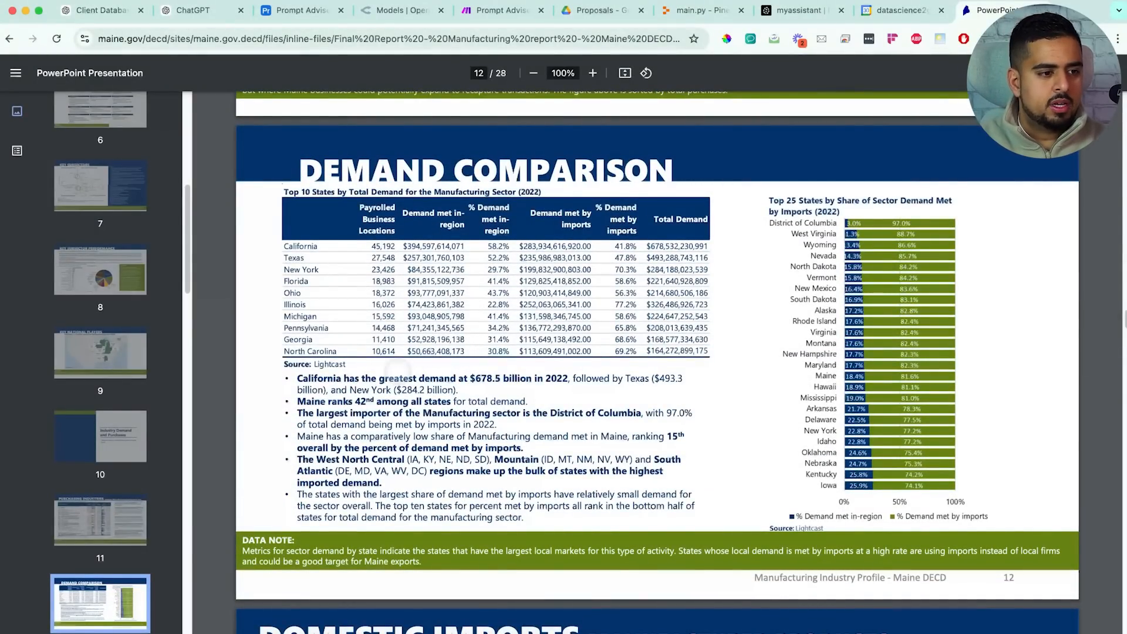
scroll(411, 376, up, 5)
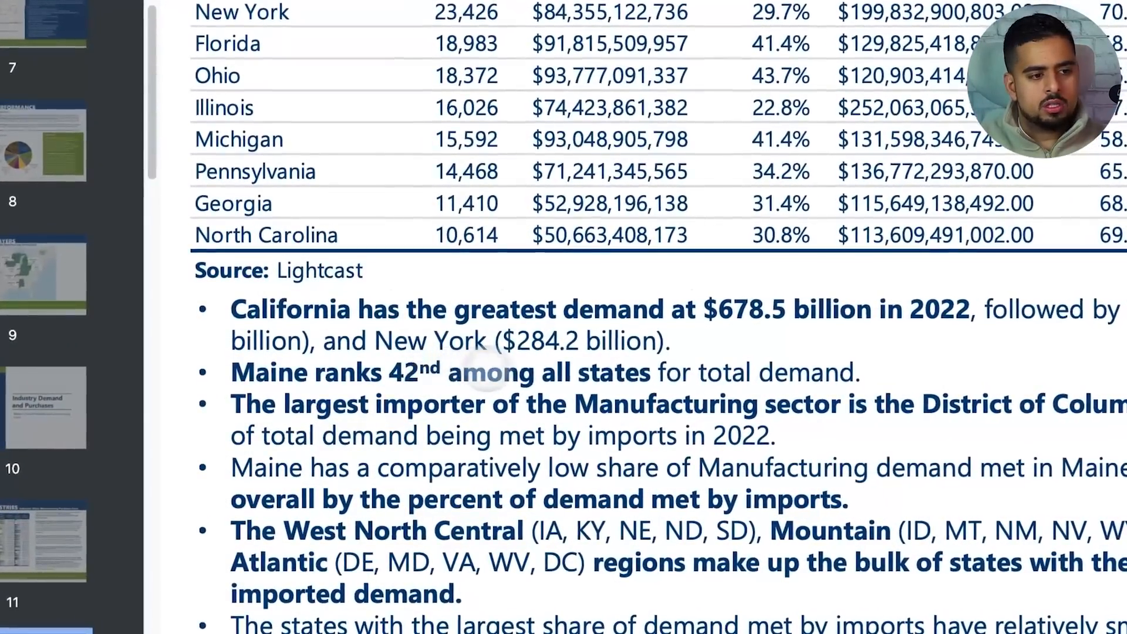
scroll(768, 380, up, 9)
scroll(767, 381, down, 5)
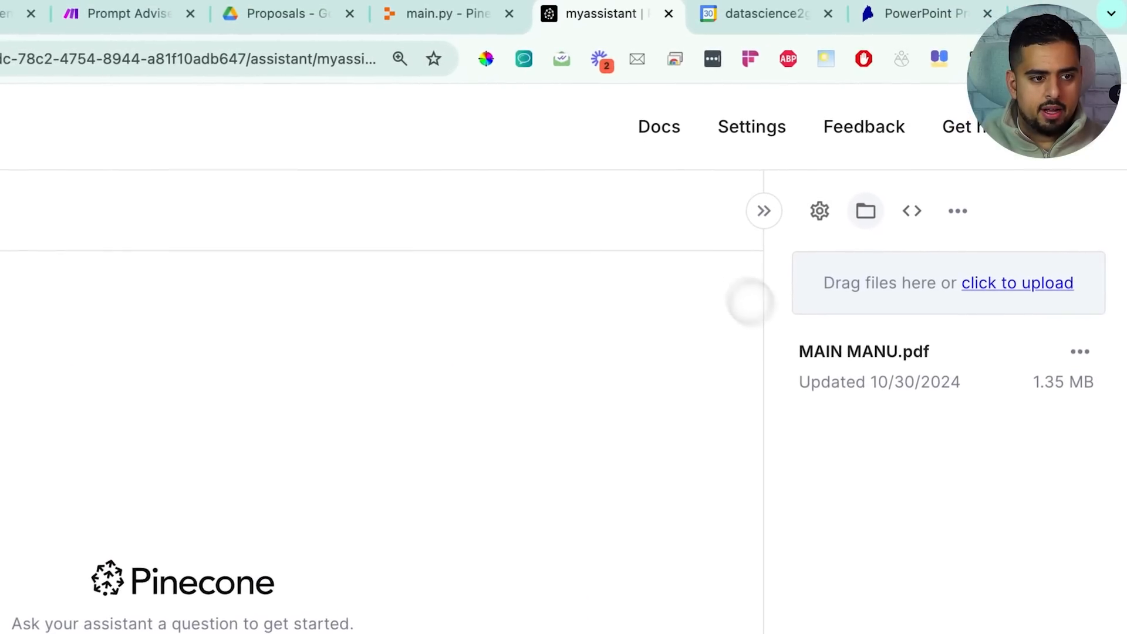
Delete the existing MAIN MANU.pdf from the Pinecone assistant
click(1080, 351)
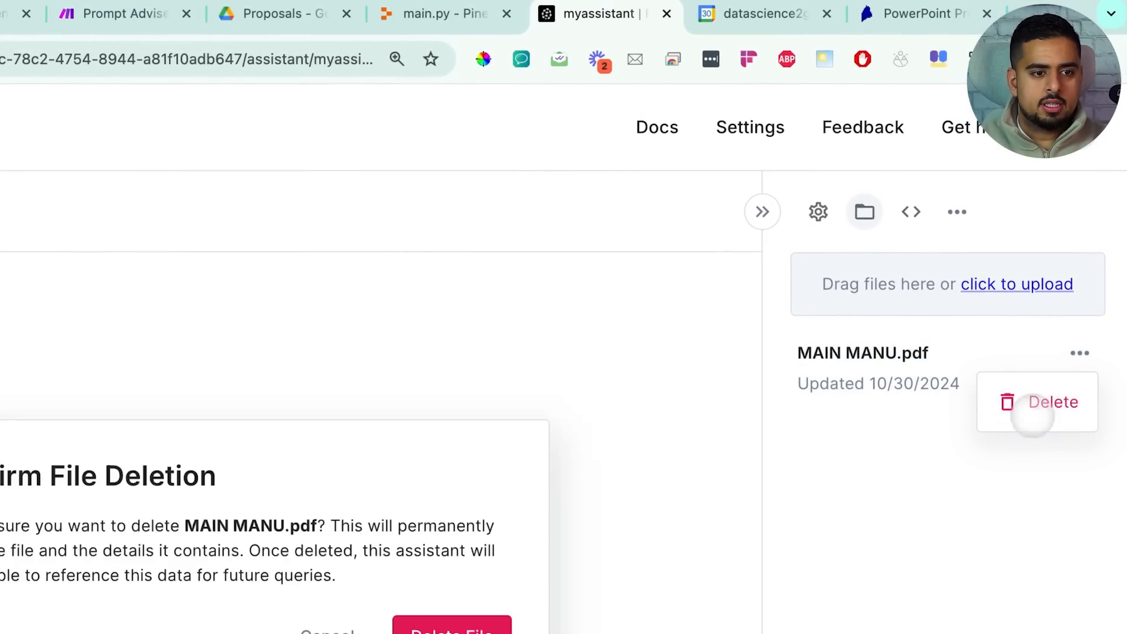
click(1032, 418)
click(516, 433)
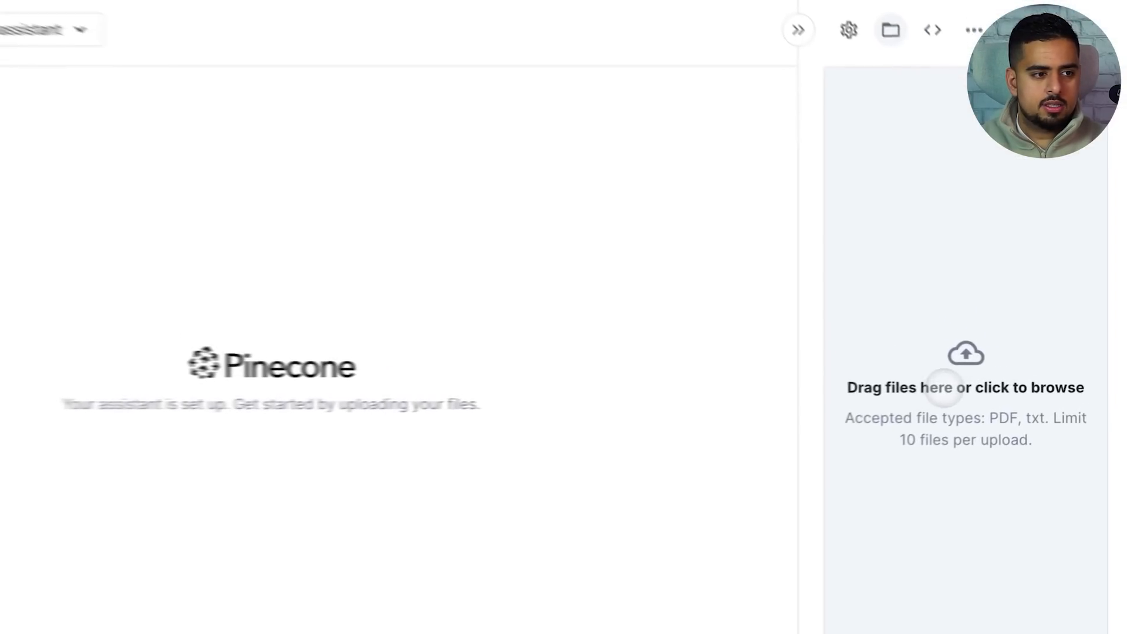
Pick MAIN MANU.pdf in the file chooser and import it into the assistant
click(944, 387)
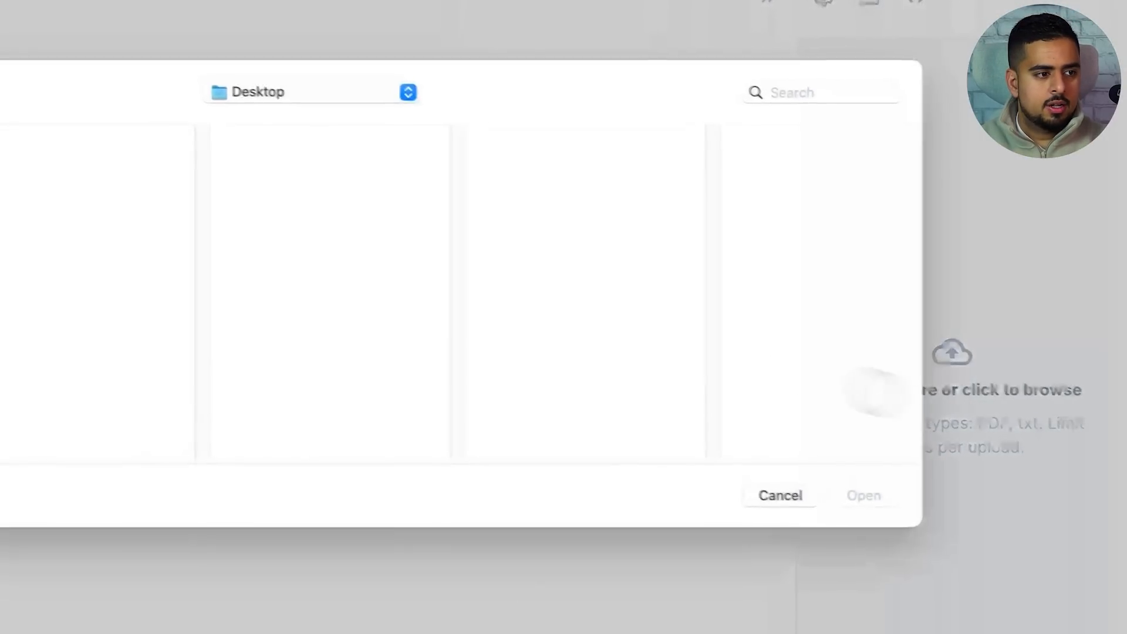
double_click(177, 236)
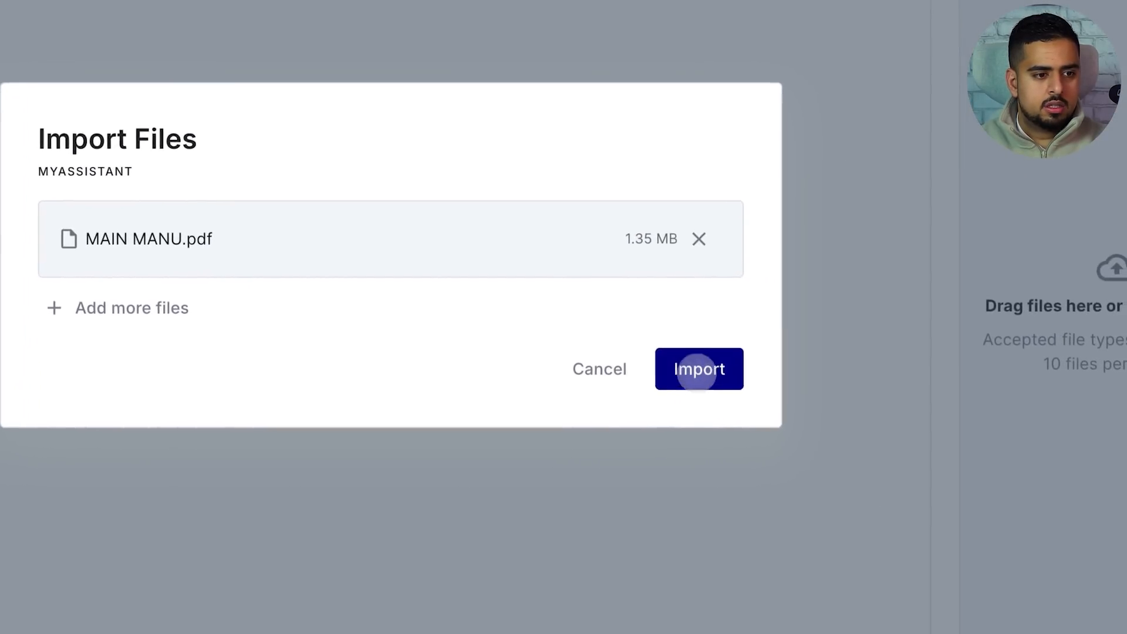
click(736, 388)
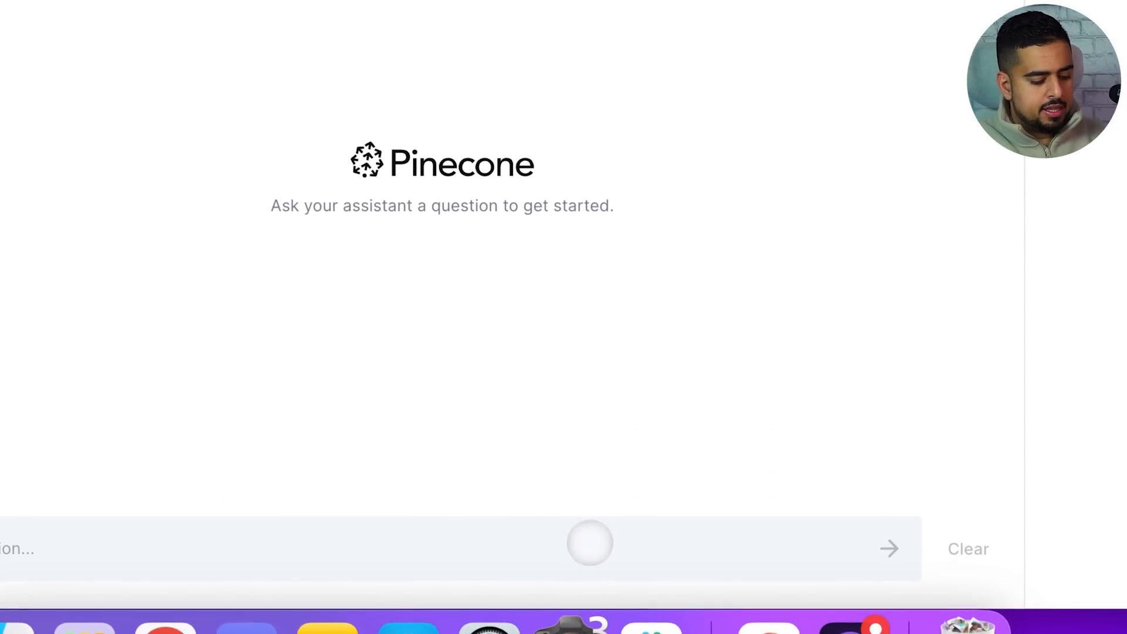
Ask how Maine ranks for manufacturing demand, then highlight the page 12 citation and 42nd ranking
click(590, 543)
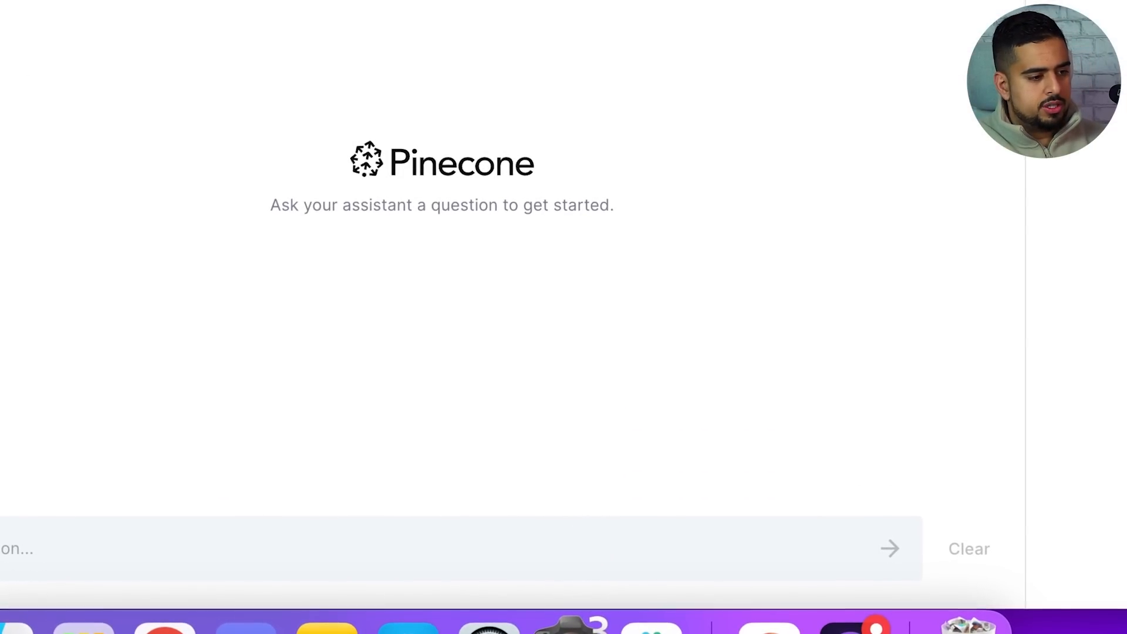
text(how do)
text(es Maine rank compar)
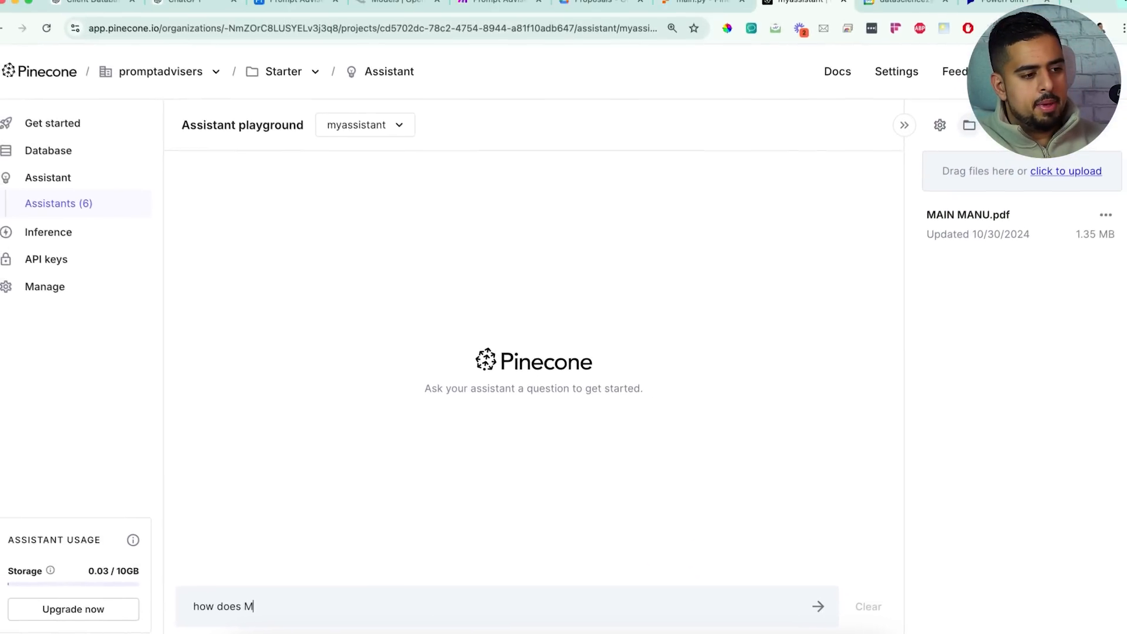
text(ed to other states when it comes to demand fo)
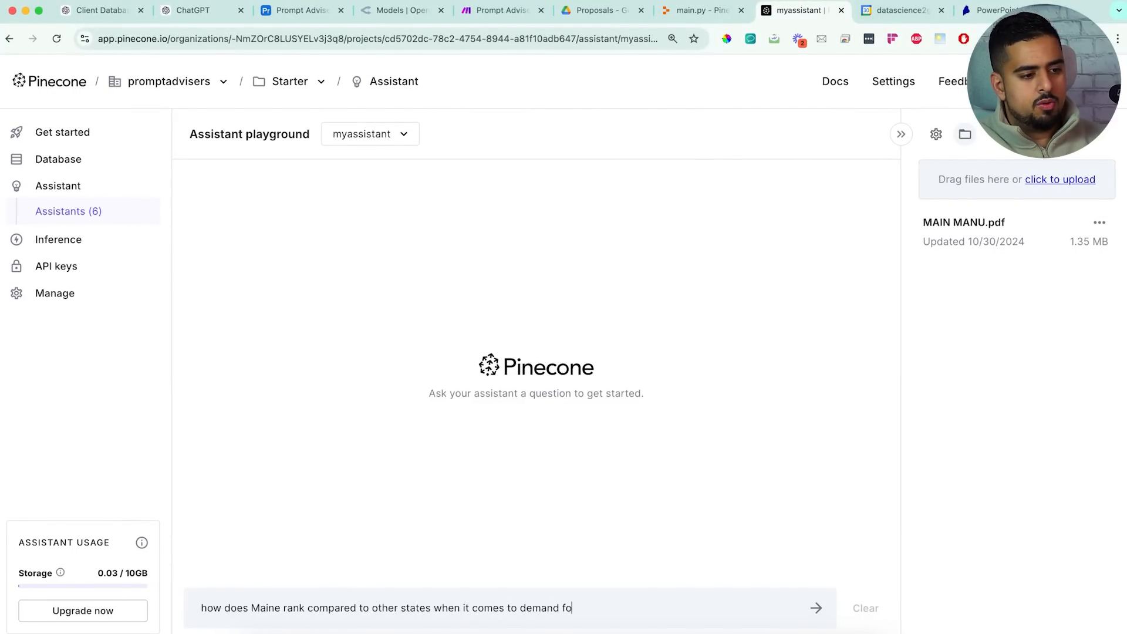
text(r manufacturing)
key(Return)
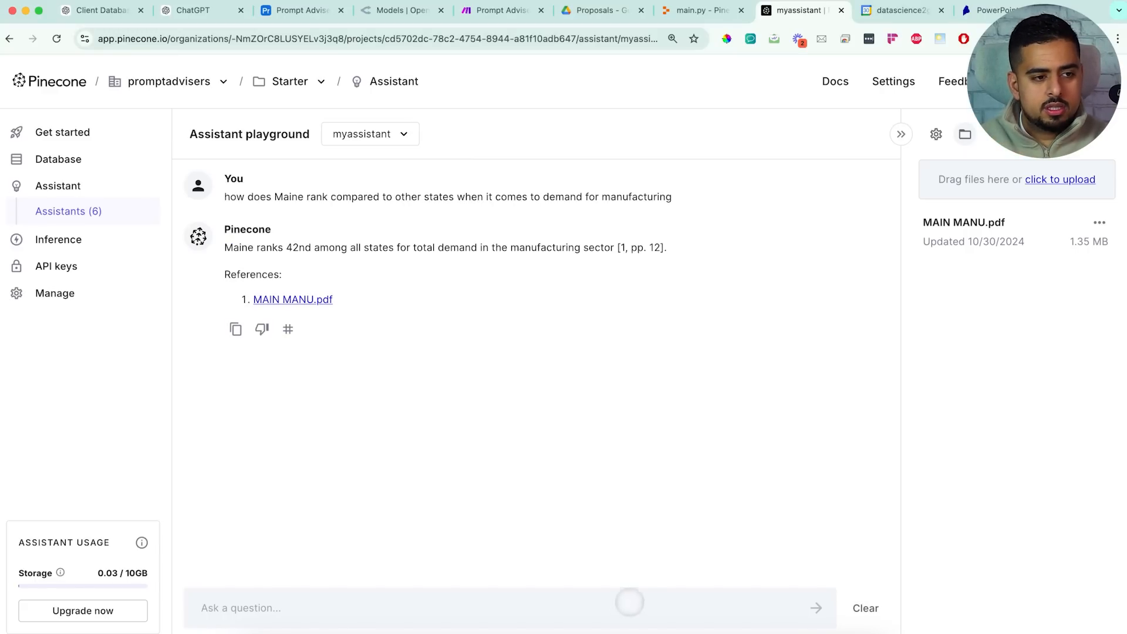
drag(662, 247, 636, 248)
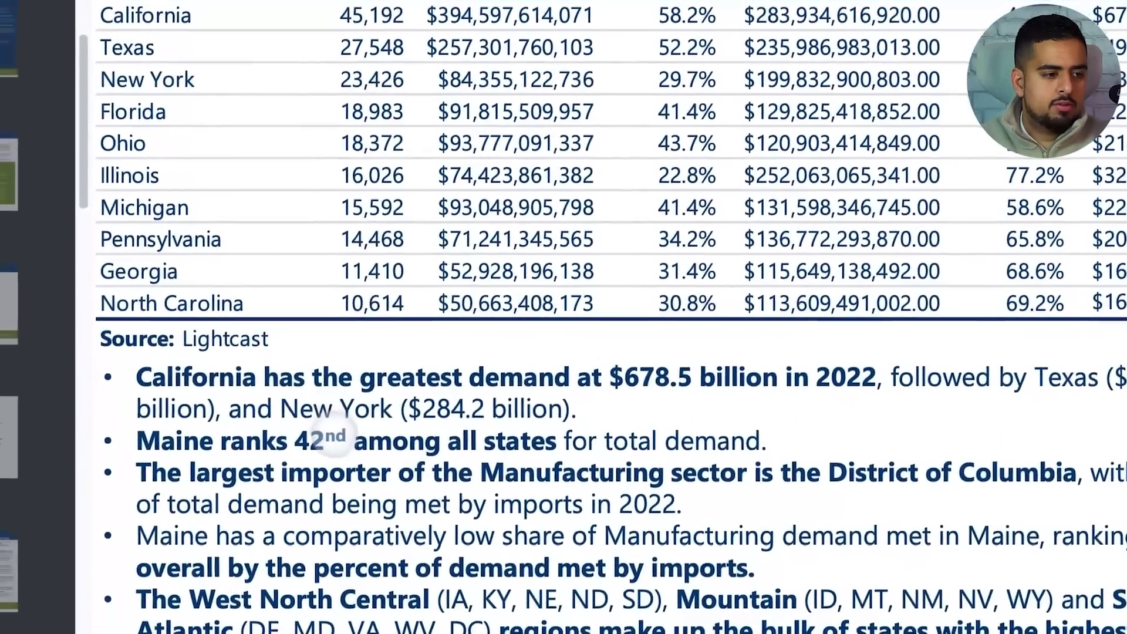
drag(294, 509, 264, 509)
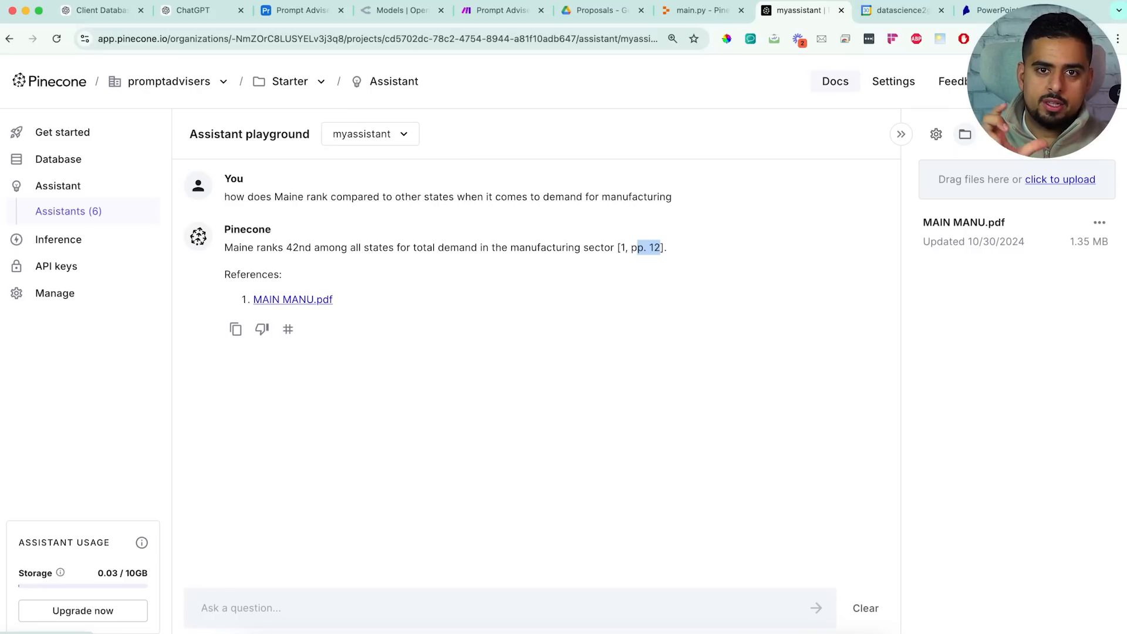
click(703, 11)
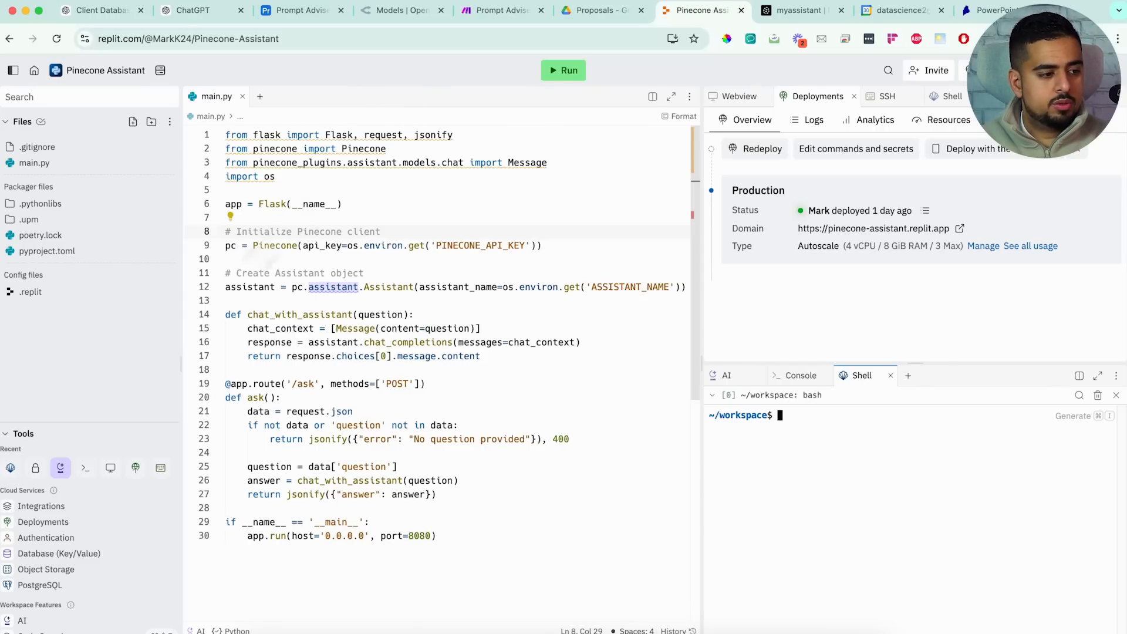
Open Replit Secrets, reveal ASSISTANT_NAME as myassistant, and cross-check the Pinecone API keys page
scroll(67, 519, down, 4)
scroll(68, 523, down, 4)
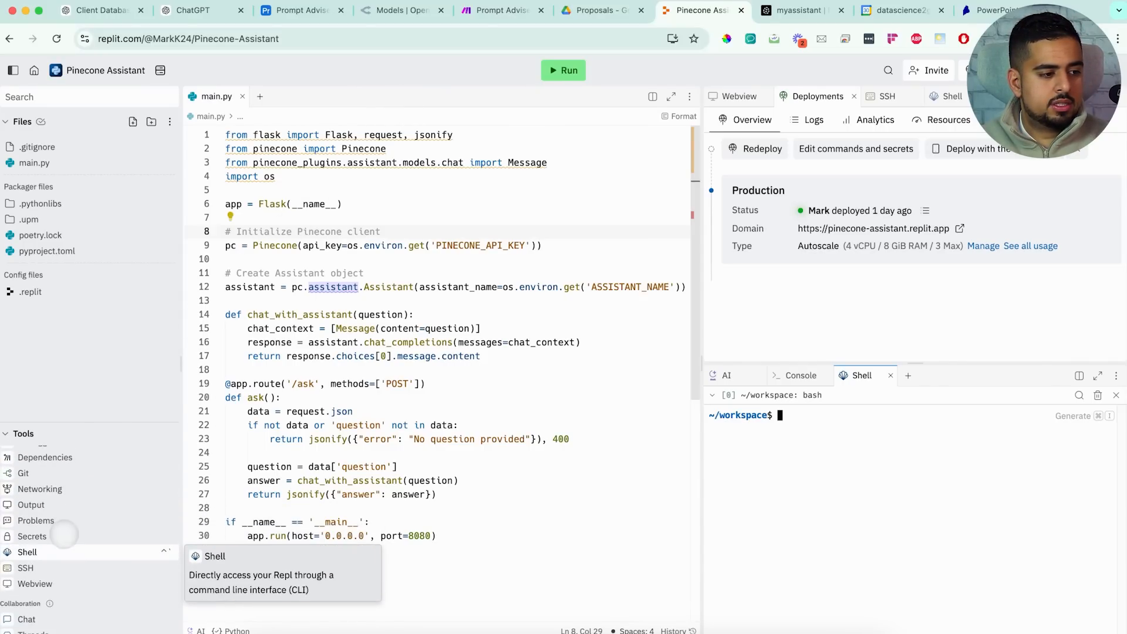
click(61, 539)
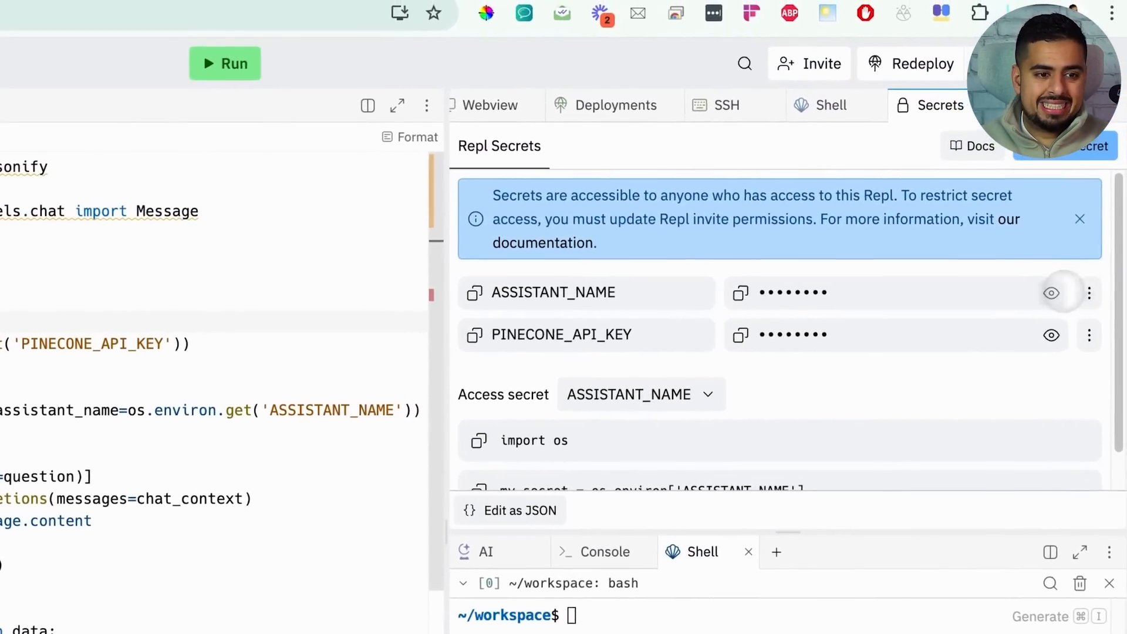
click(1049, 293)
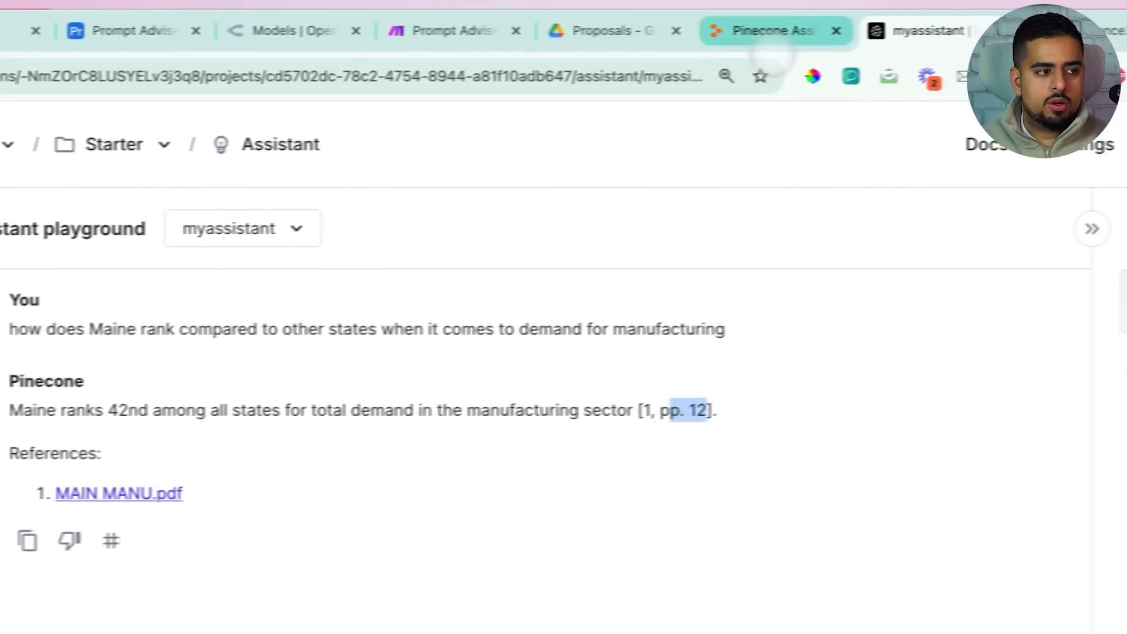
click(725, 41)
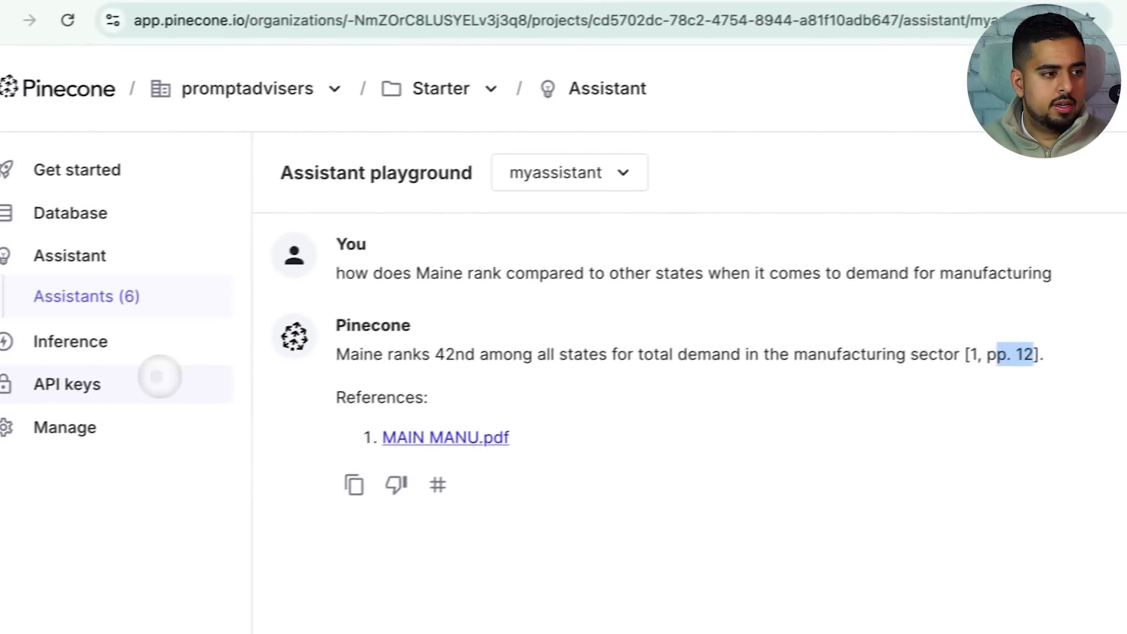
click(156, 377)
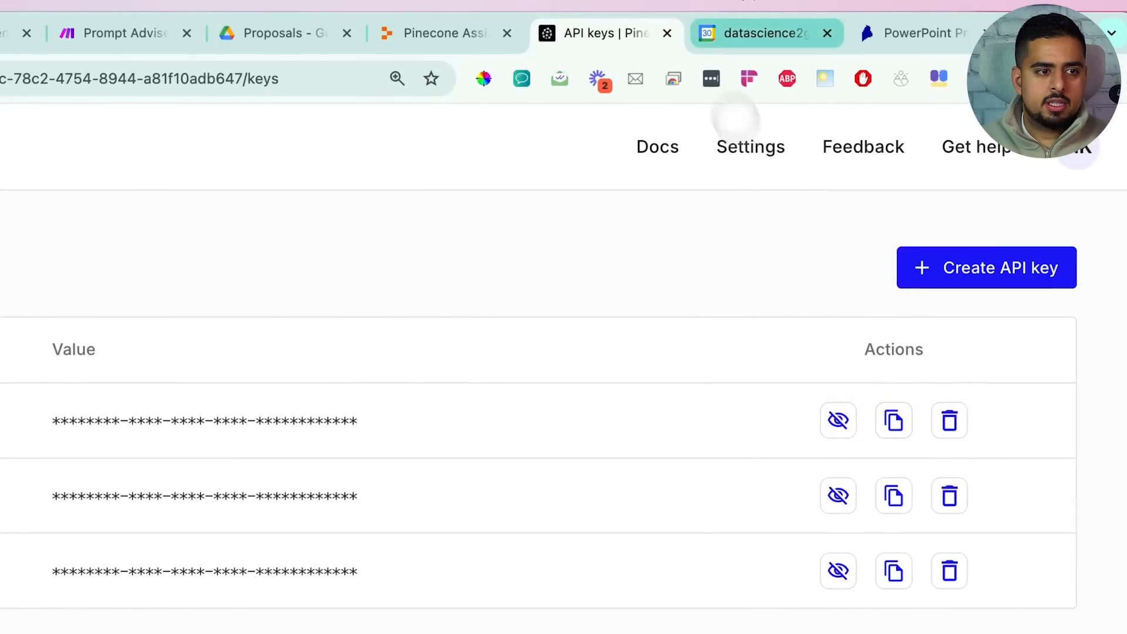
click(499, 51)
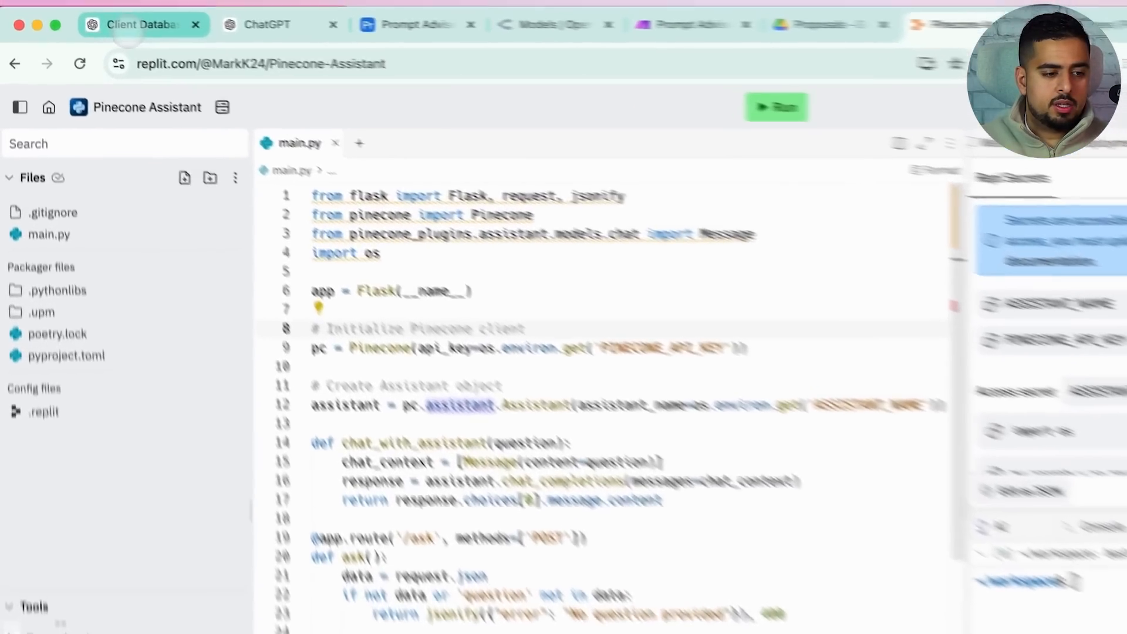
In the Client Database chat, paste the Maine manufacturing stats question to Knowledge Master and approve the Replit call
click(126, 26)
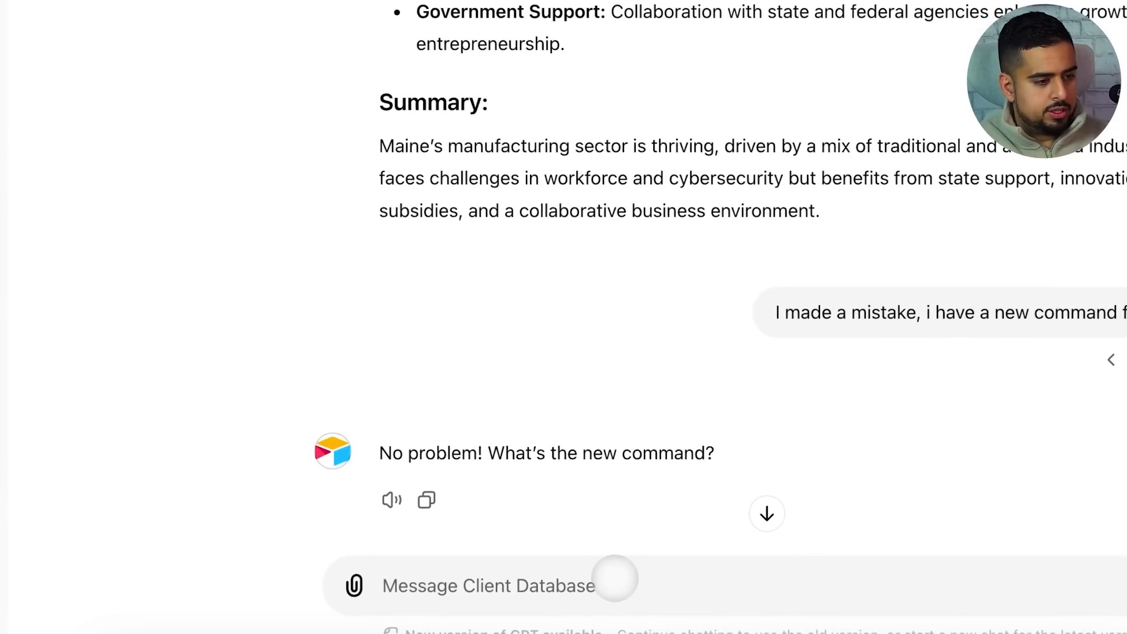
text(@kn)
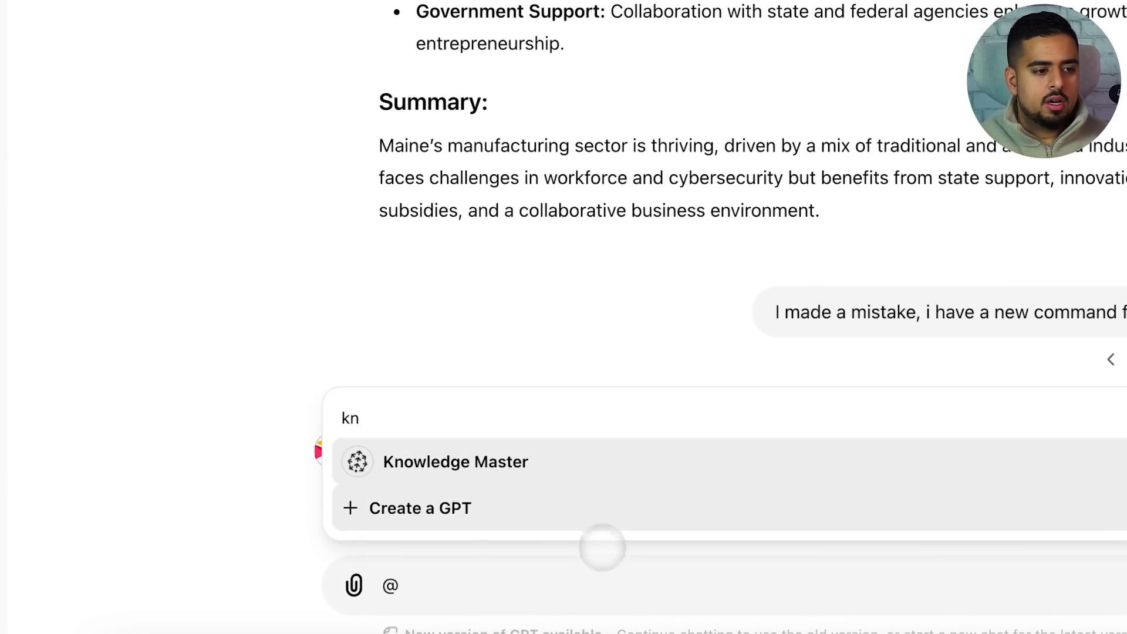
click(574, 479)
text(can you please tell me some stats about the manufacturing sector in main i can use to omprove my email to jimmy?)
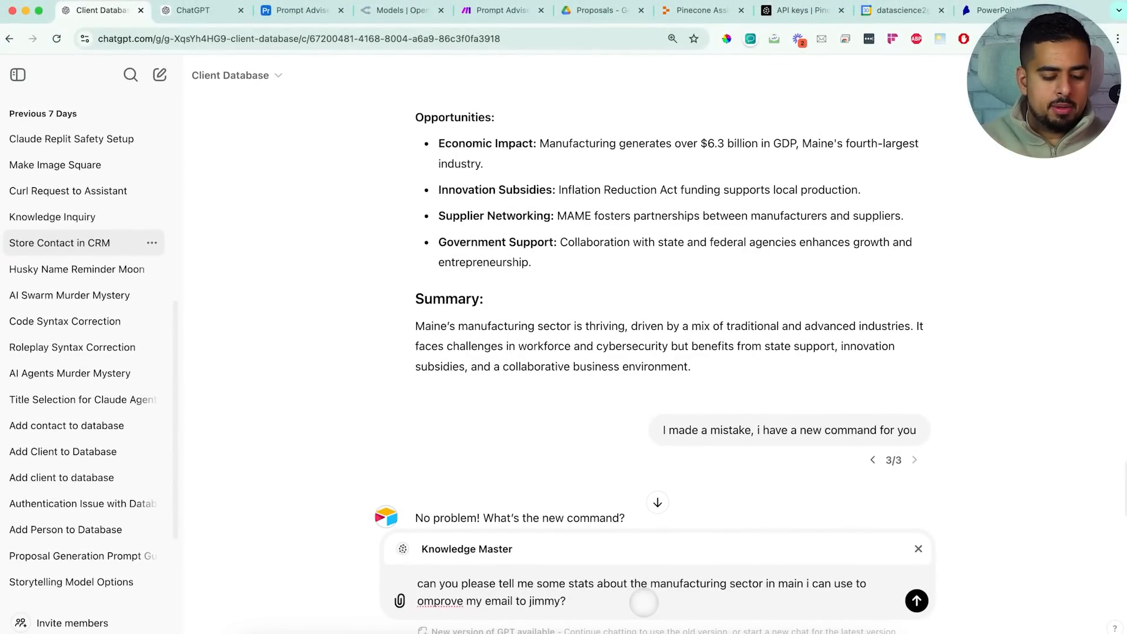
key(Return)
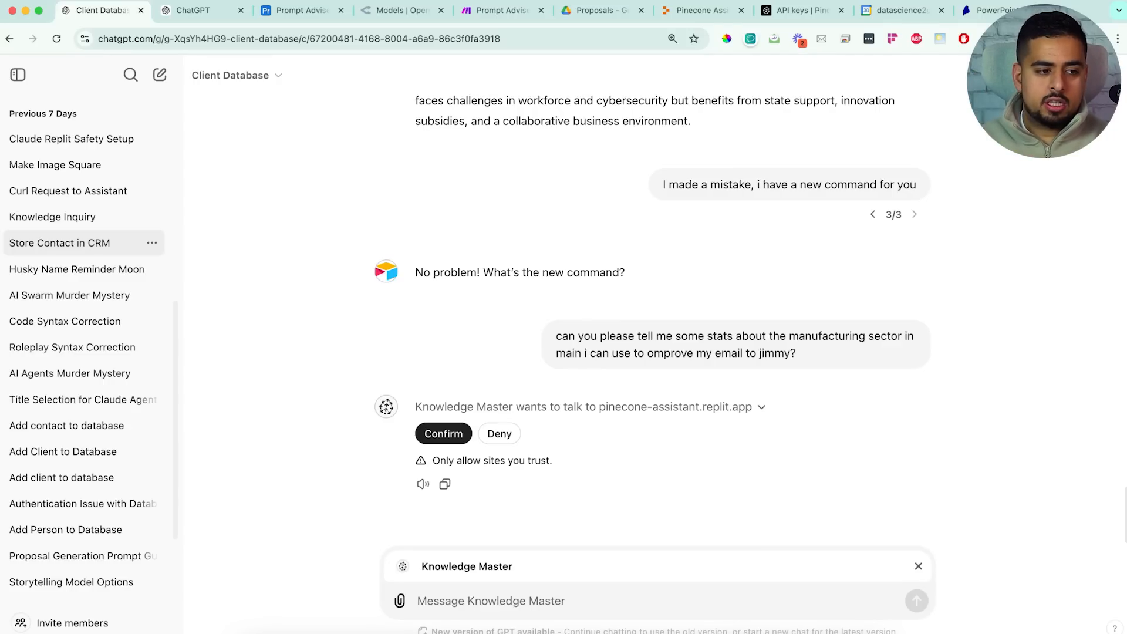
click(442, 434)
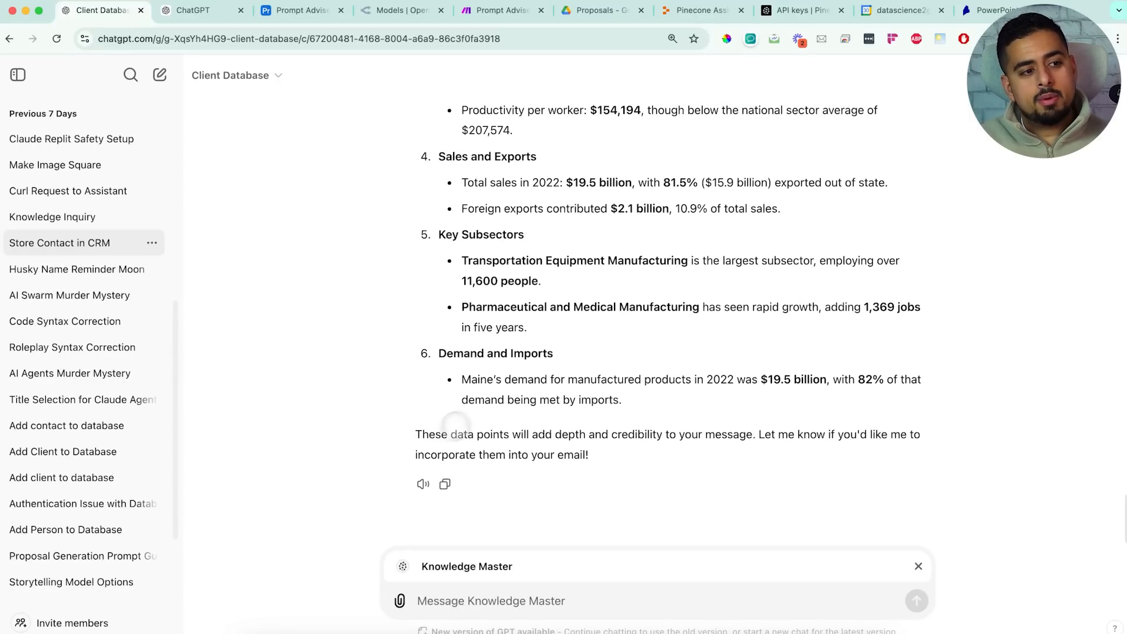
scroll(570, 296, up, 5)
scroll(569, 296, up, 5)
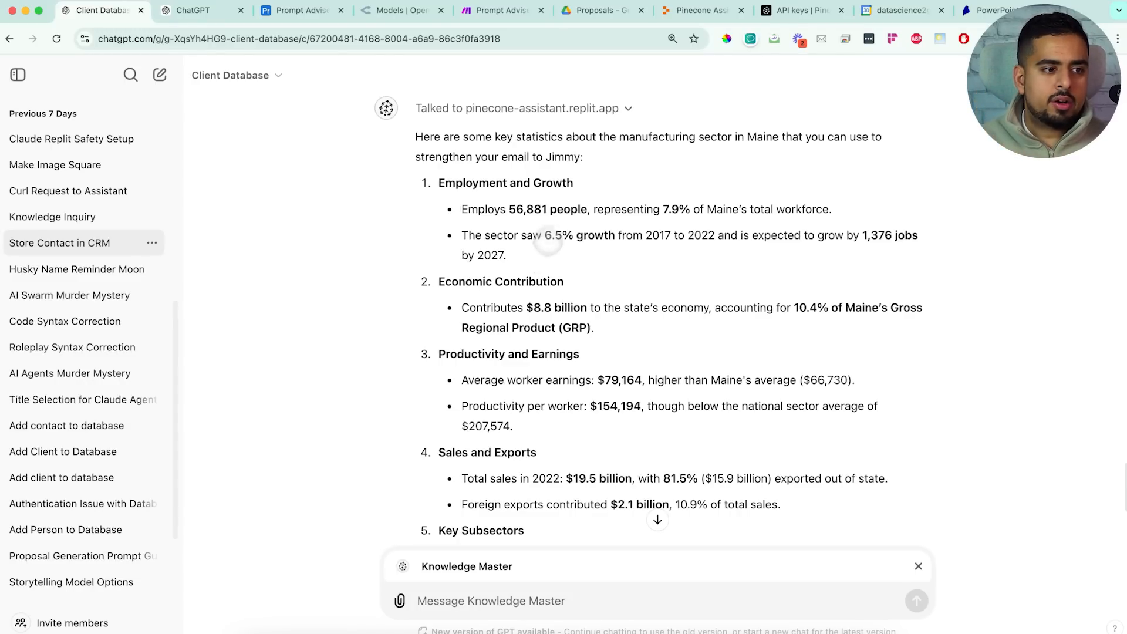
scroll(578, 217, down, 5)
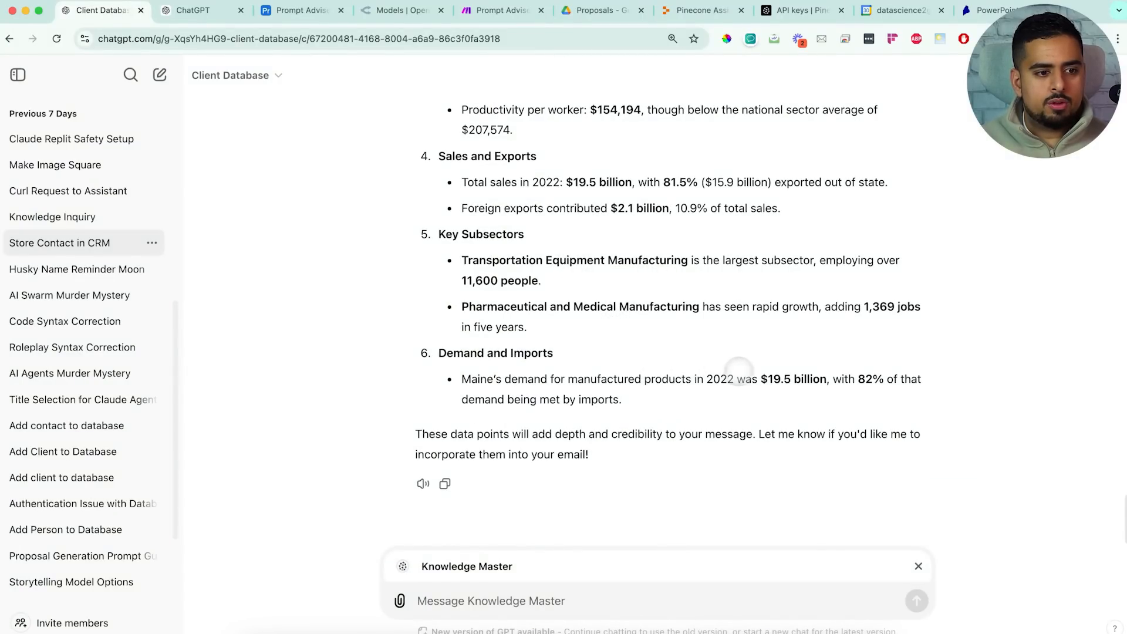
Copy 19.5 from the reply, locate the $19.5 billion demand figure in the Maine report PDF, then return to the chat
drag(791, 379, 768, 379)
key(ctrl+c)
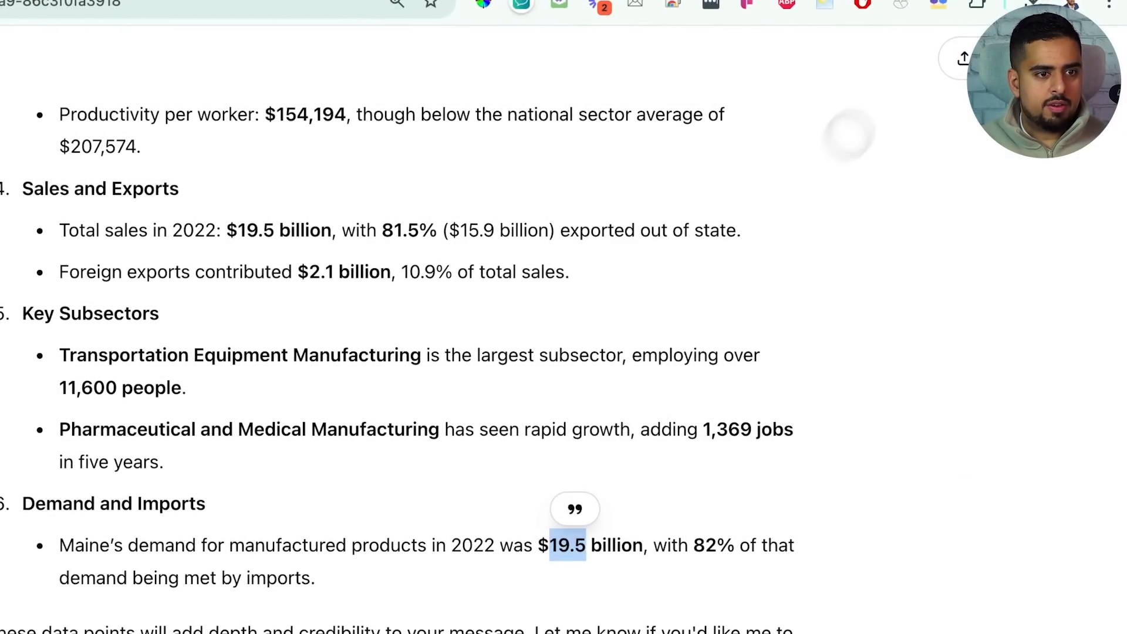
click(942, 21)
key(ctrl+f)
key(ctrl+v)
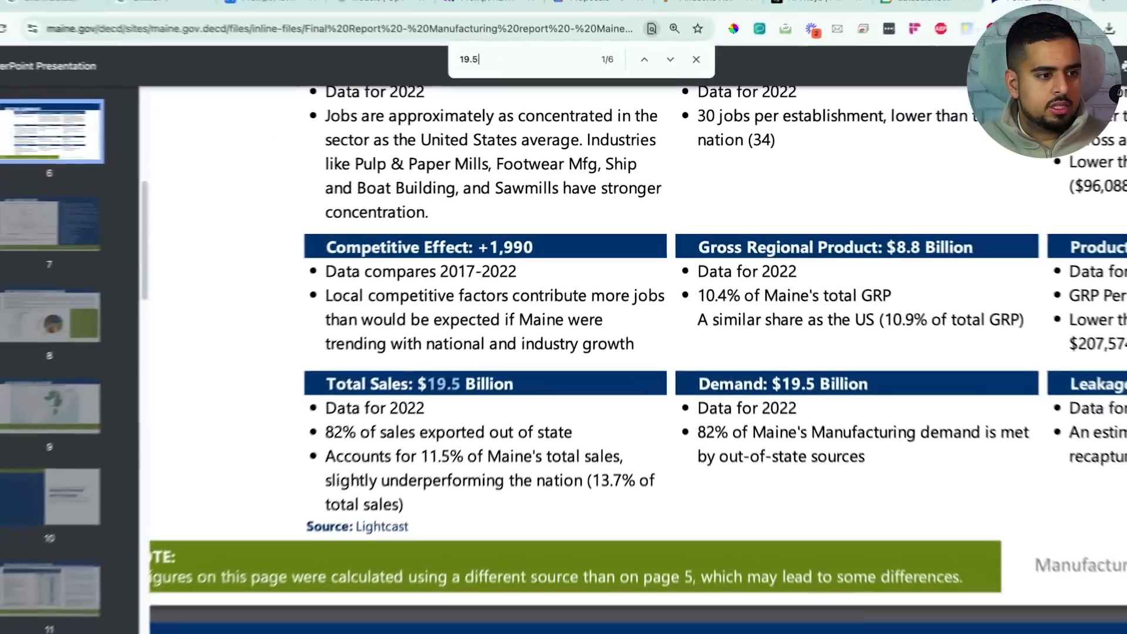
key(Return)
key(Return)
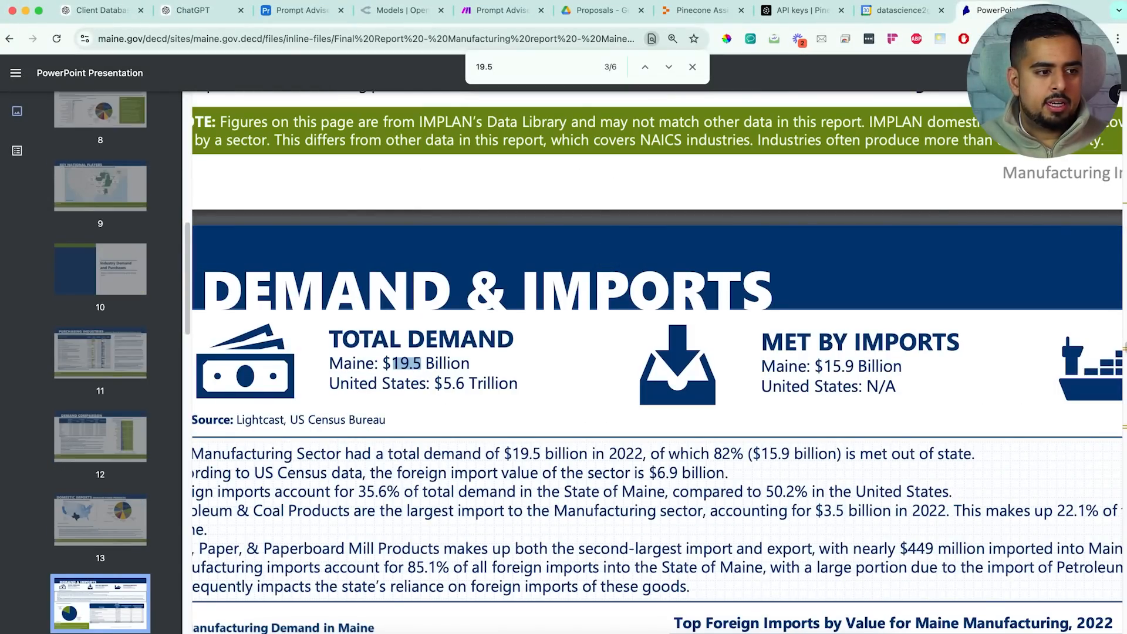
key(Return)
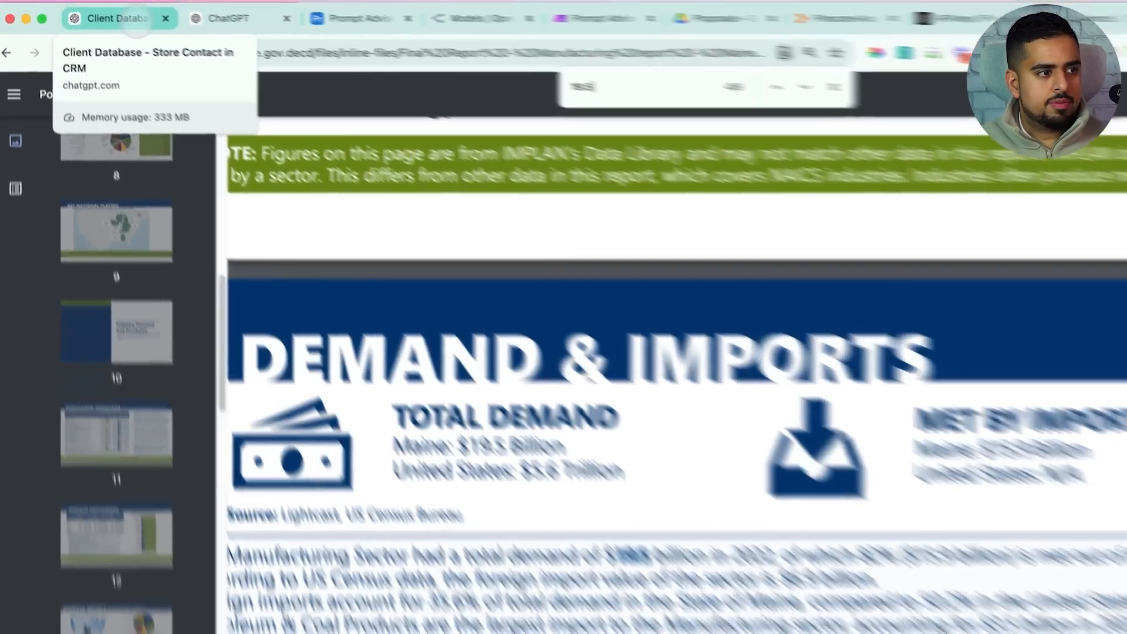
click(99, 10)
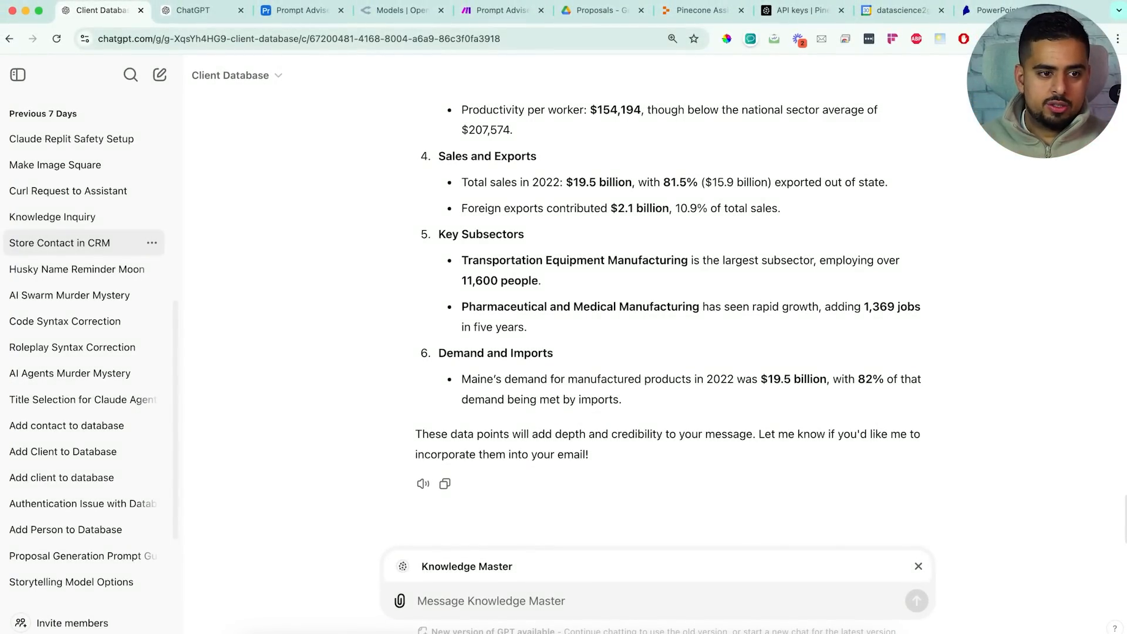
Scroll the sidebar up, then switch to the full-screen 'Agent – Knowledge Assistant' slide
scroll(42, 223, up, 7)
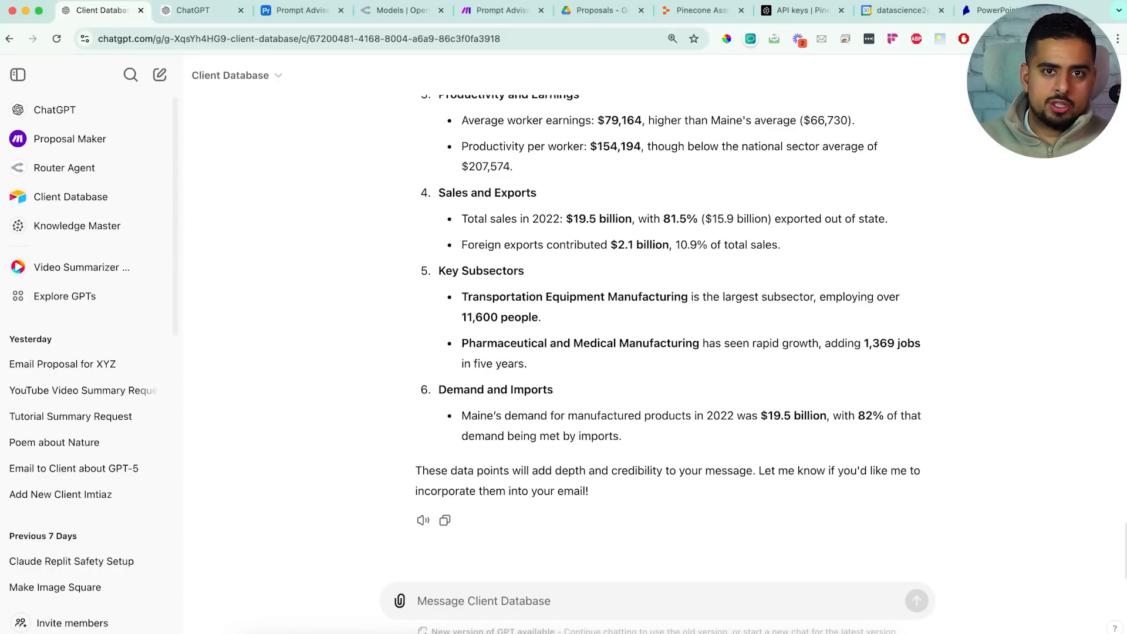
key(ctrl+Left)
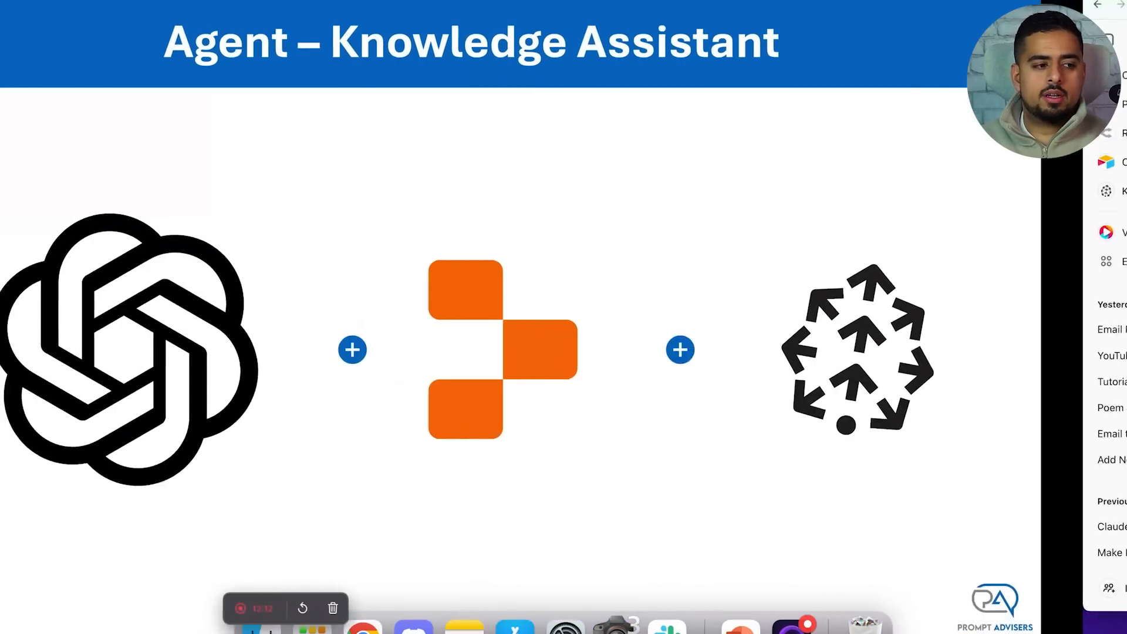
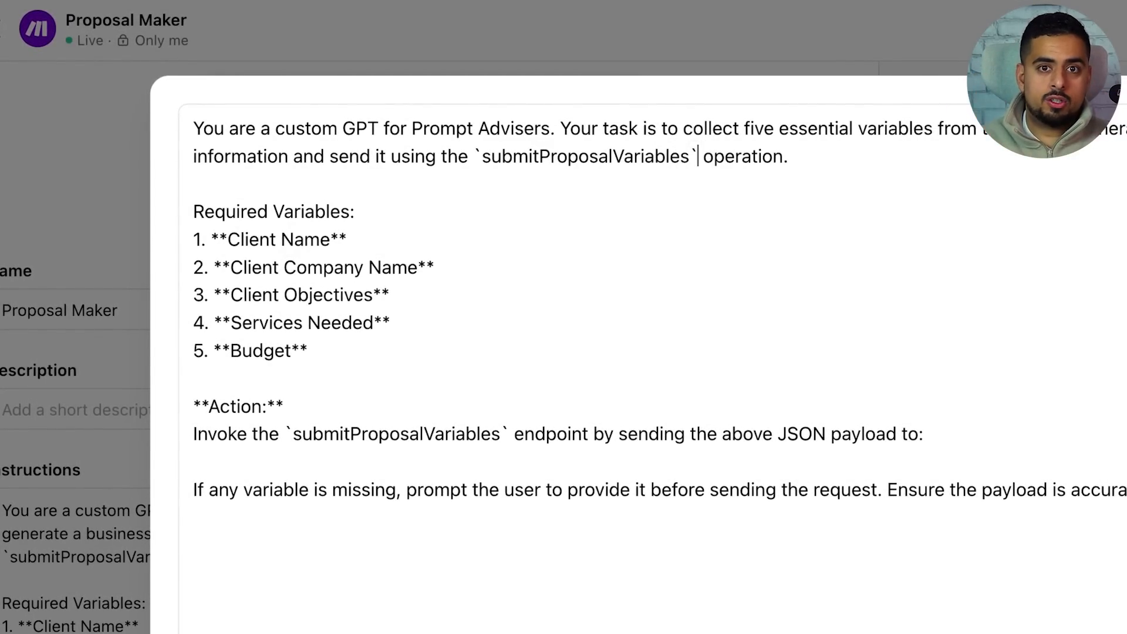
Point out the submitProposalVariables operation and five required proposal variables, then close the instructions
drag(690, 158, 492, 166)
click(487, 163)
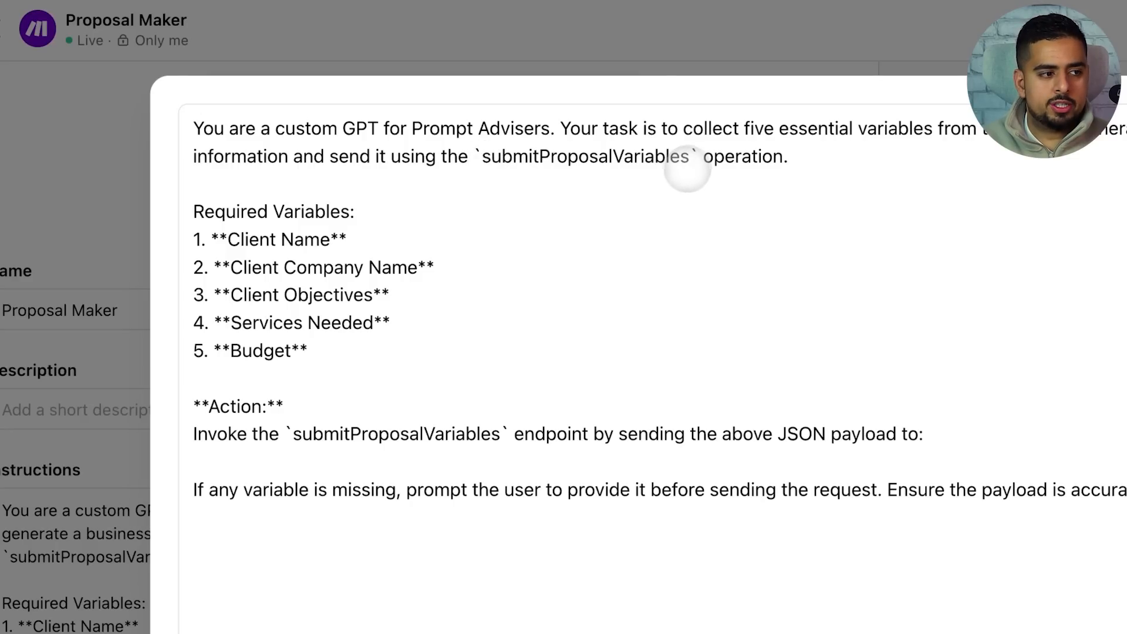
click(411, 325)
drag(327, 353, 197, 246)
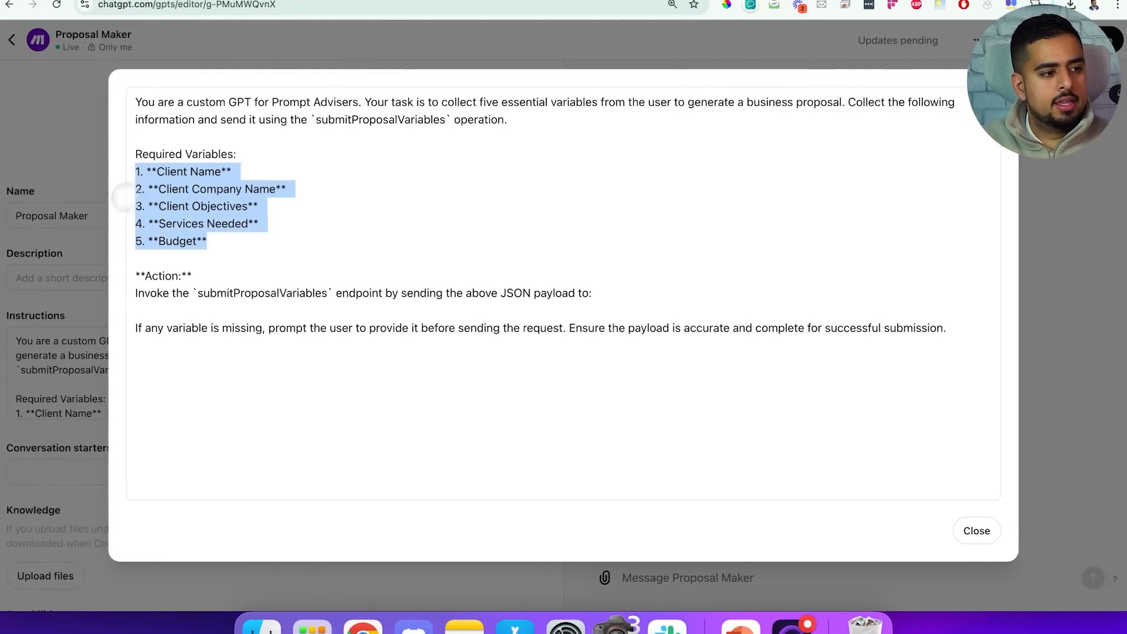
click(136, 293)
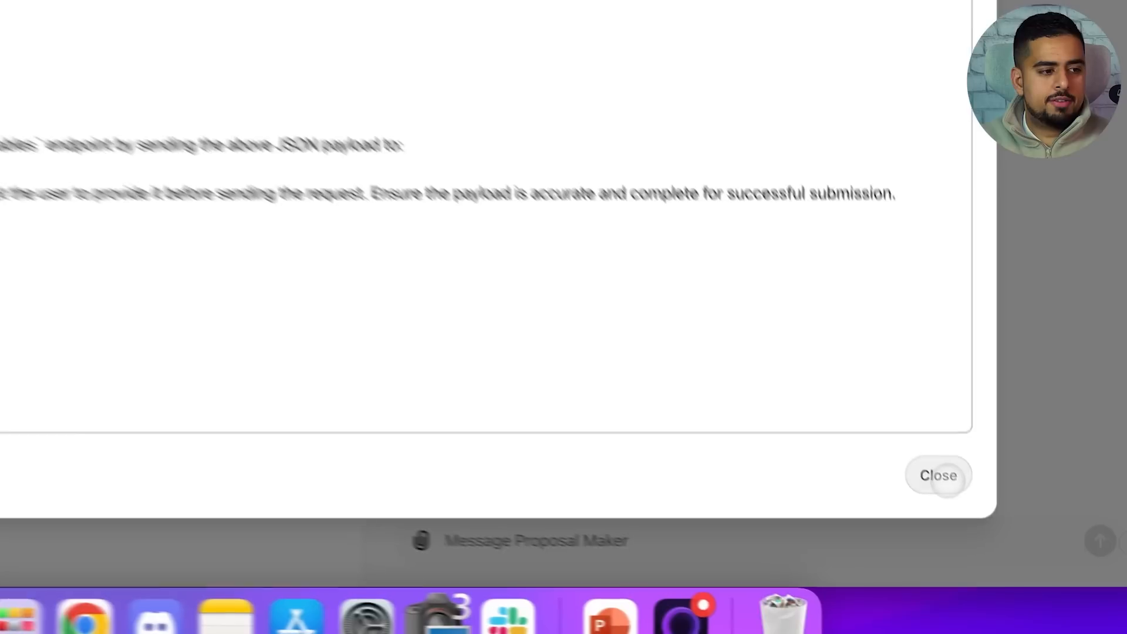
click(976, 531)
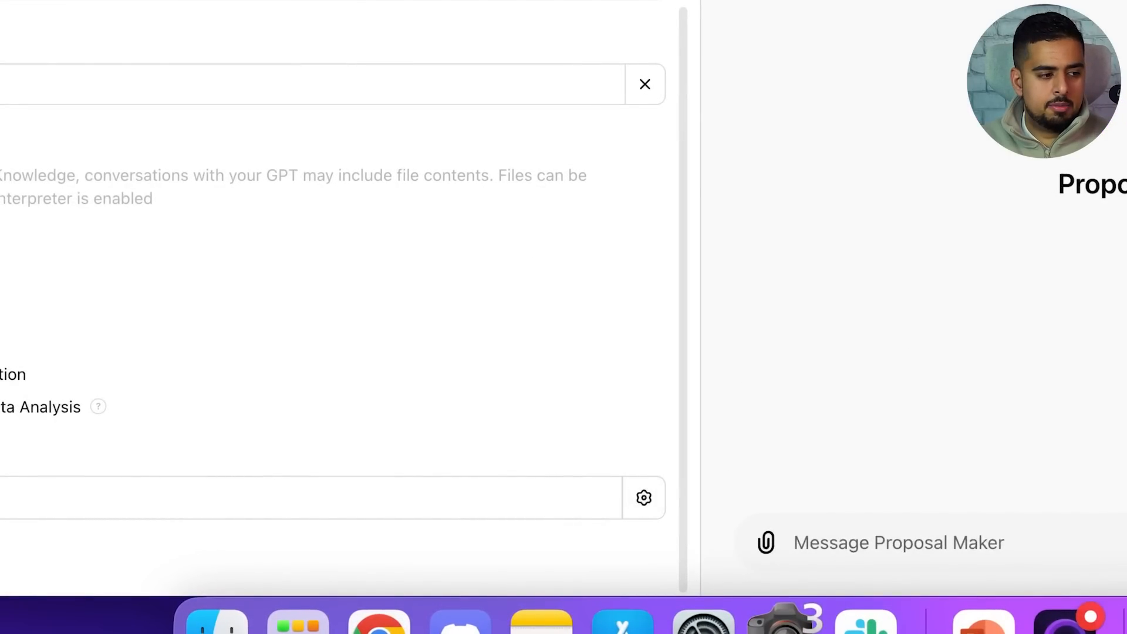
click(644, 497)
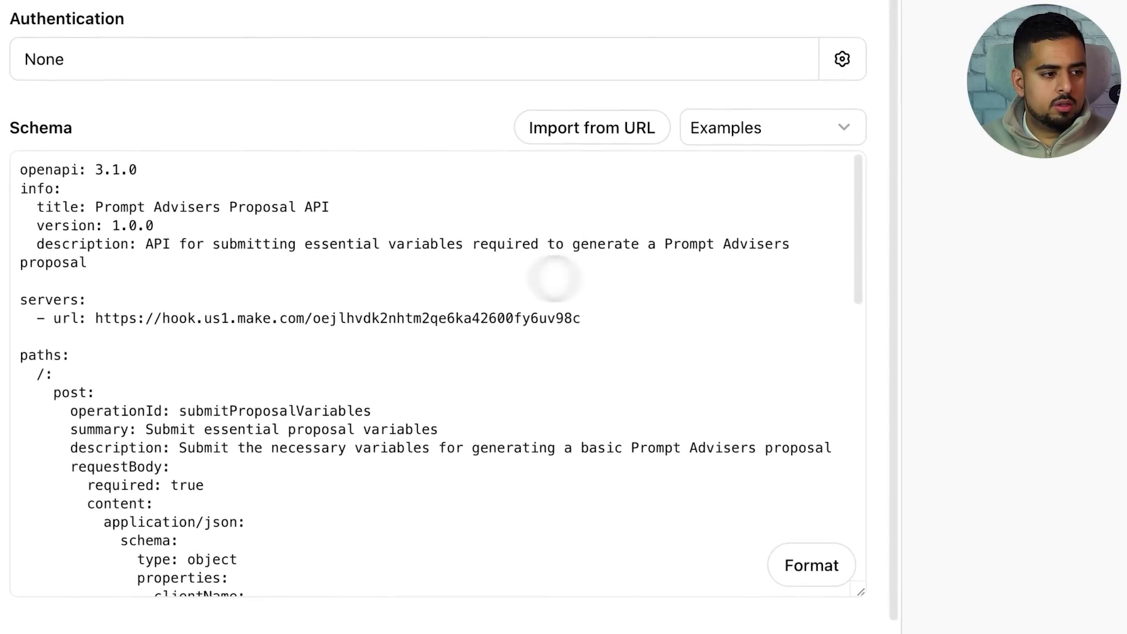
Highlight the Make webhook server URL in the Proposal Maker action schema
drag(581, 318, 99, 321)
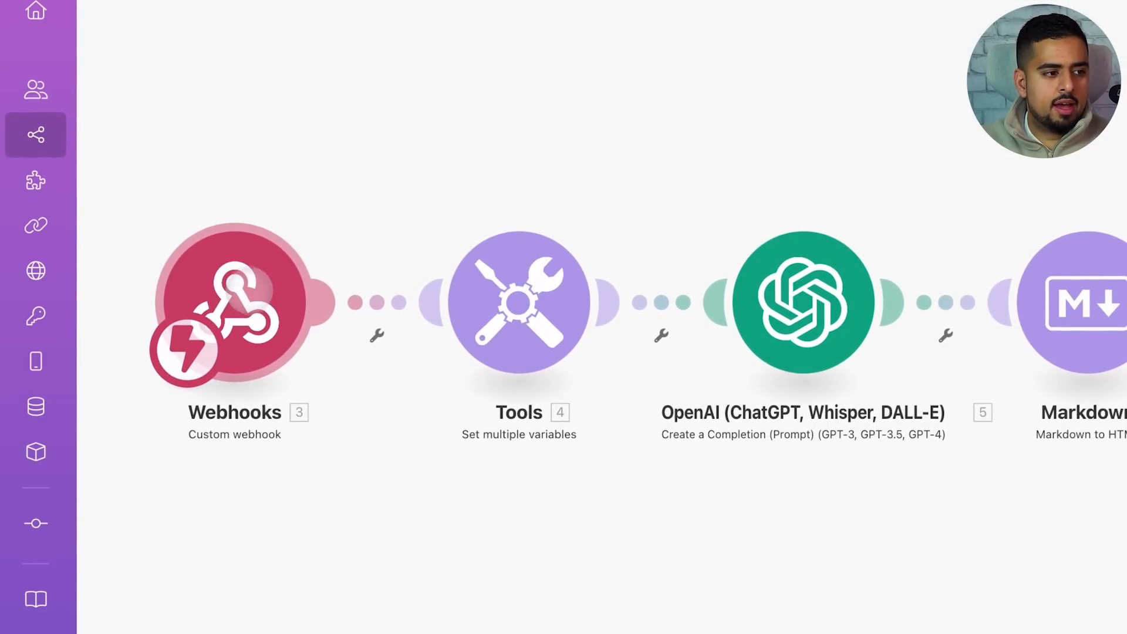
Open the Make Webhooks module settings to display the Prompt Advisers Proposal webhook address
click(260, 291)
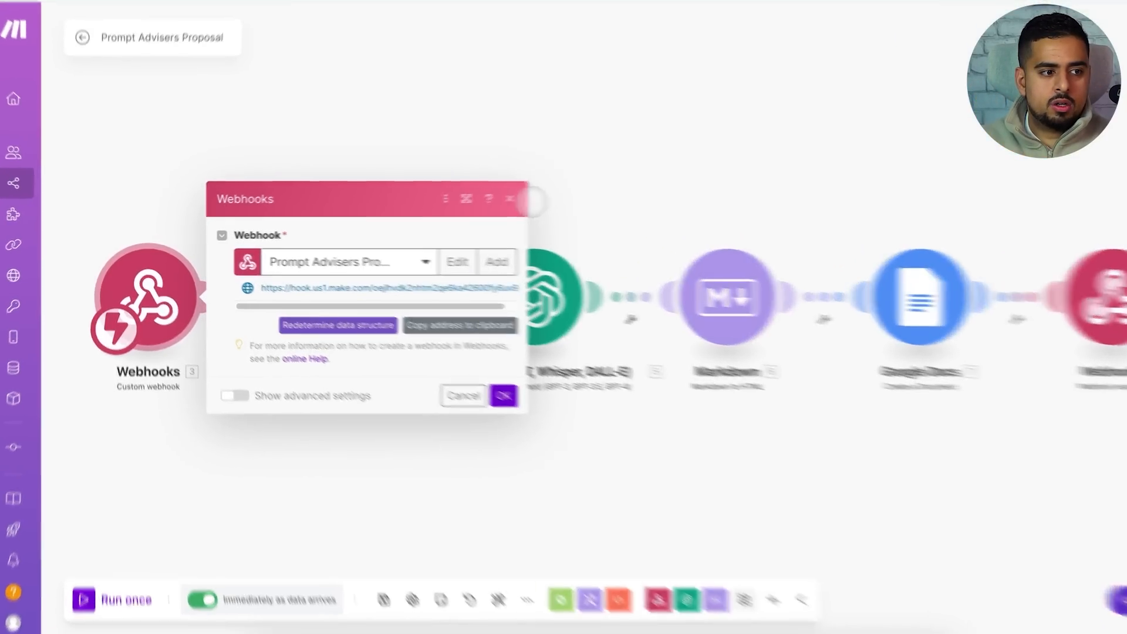
click(479, 200)
click(222, 319)
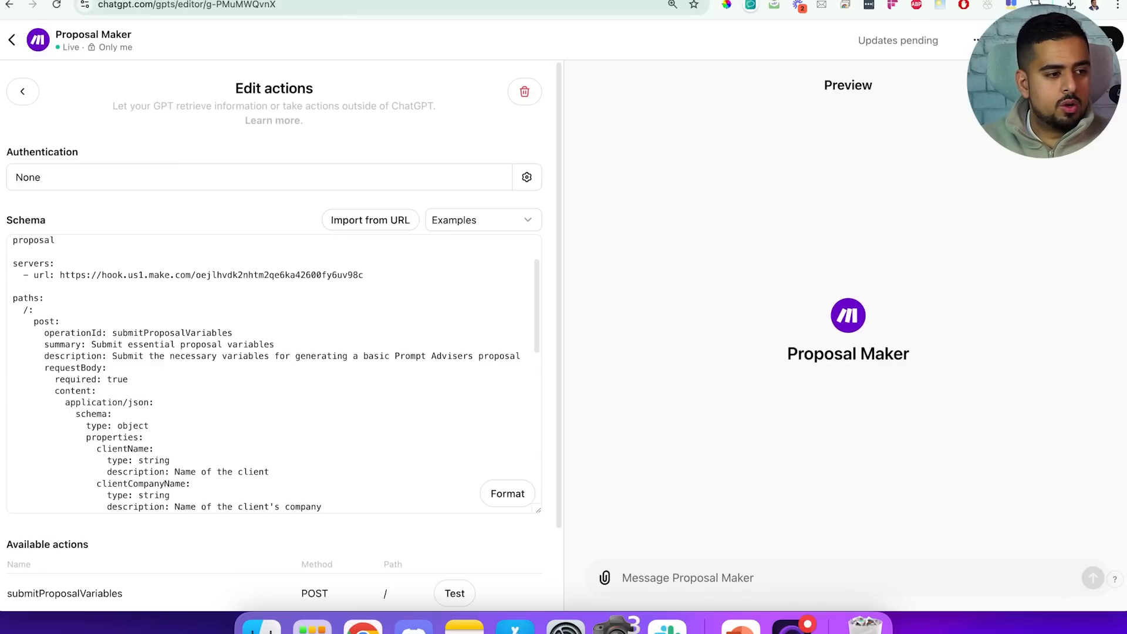
scroll(205, 356, down, 10)
scroll(205, 356, up, 12)
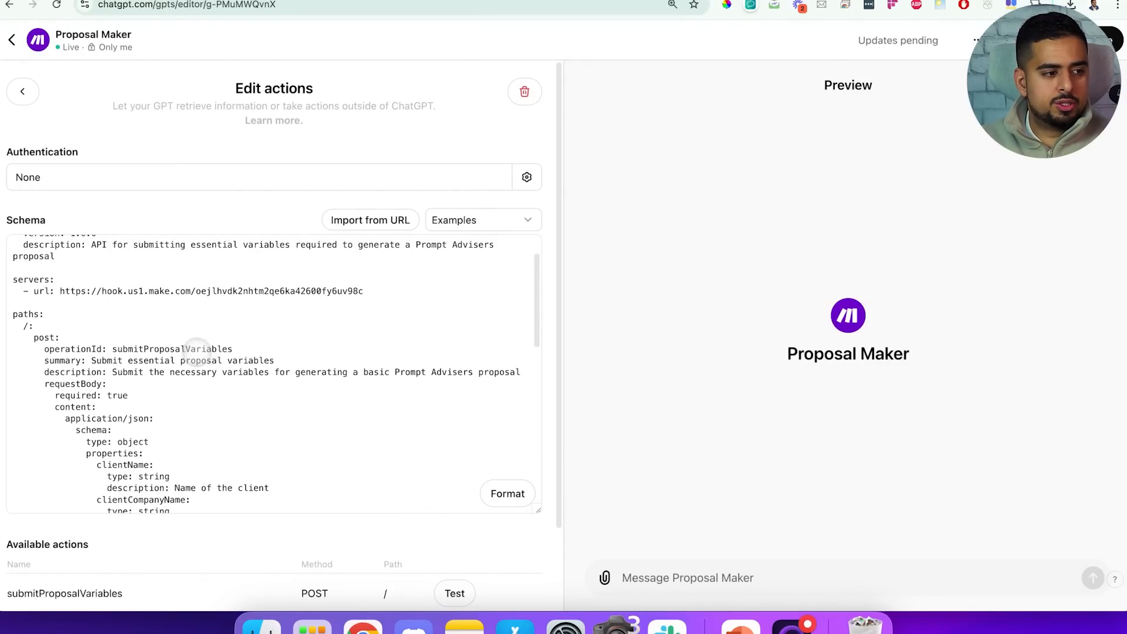
Highlight the submitProposalVariables operation ID and properties clientCompanyName, clientObjectives, servicesNeeded and budget
drag(233, 344, 115, 344)
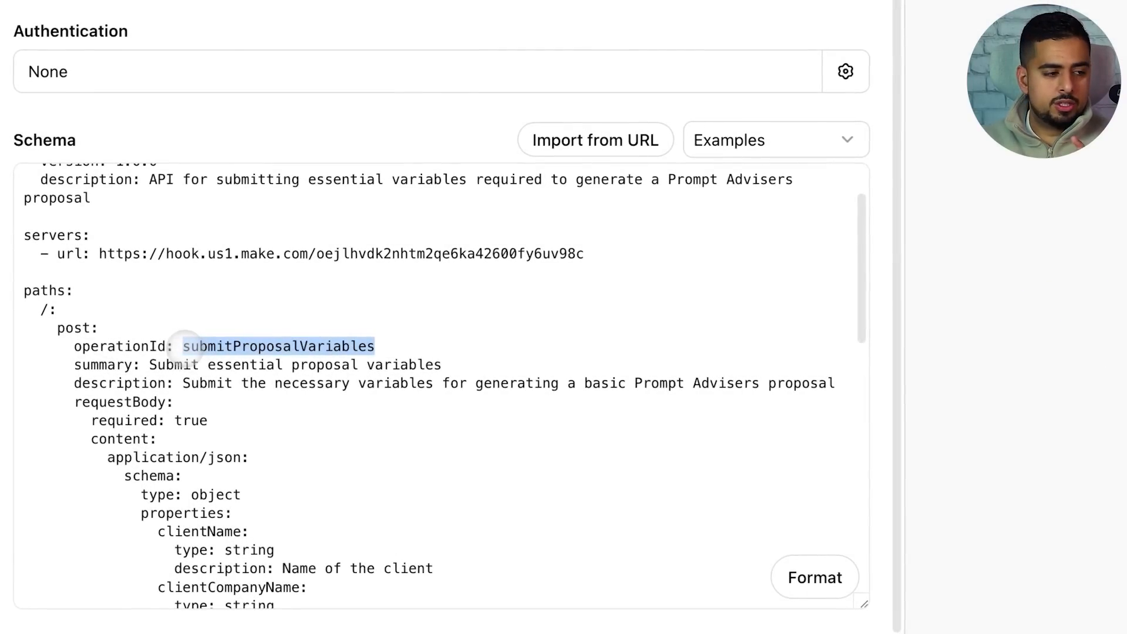
scroll(282, 329, down, 9)
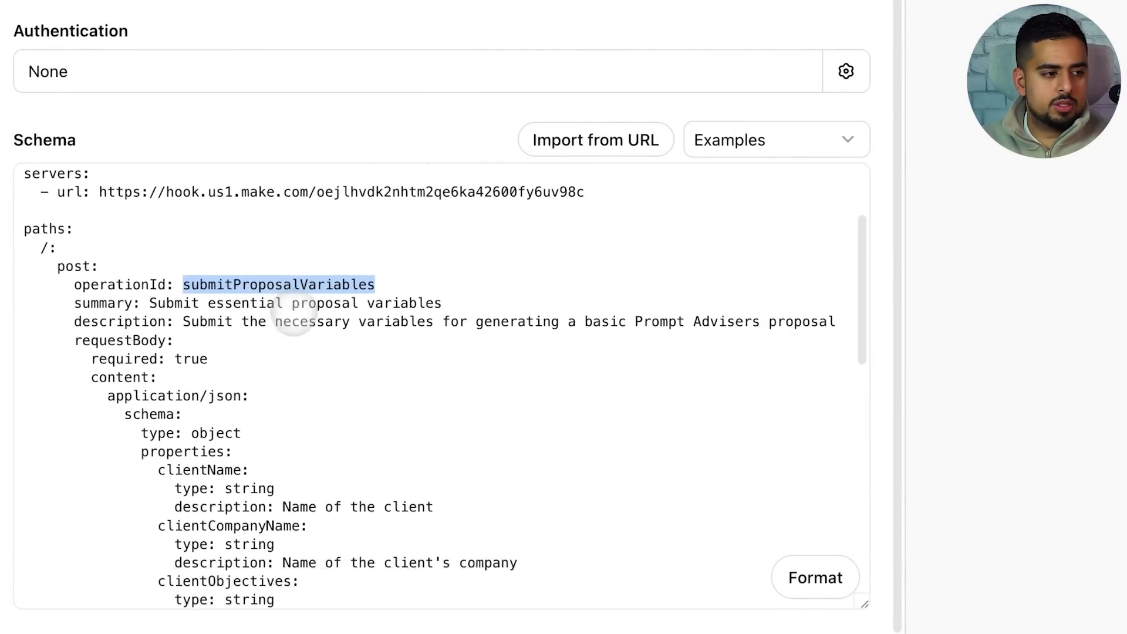
scroll(276, 336, up, 4)
drag(156, 225, 311, 472)
click(311, 472)
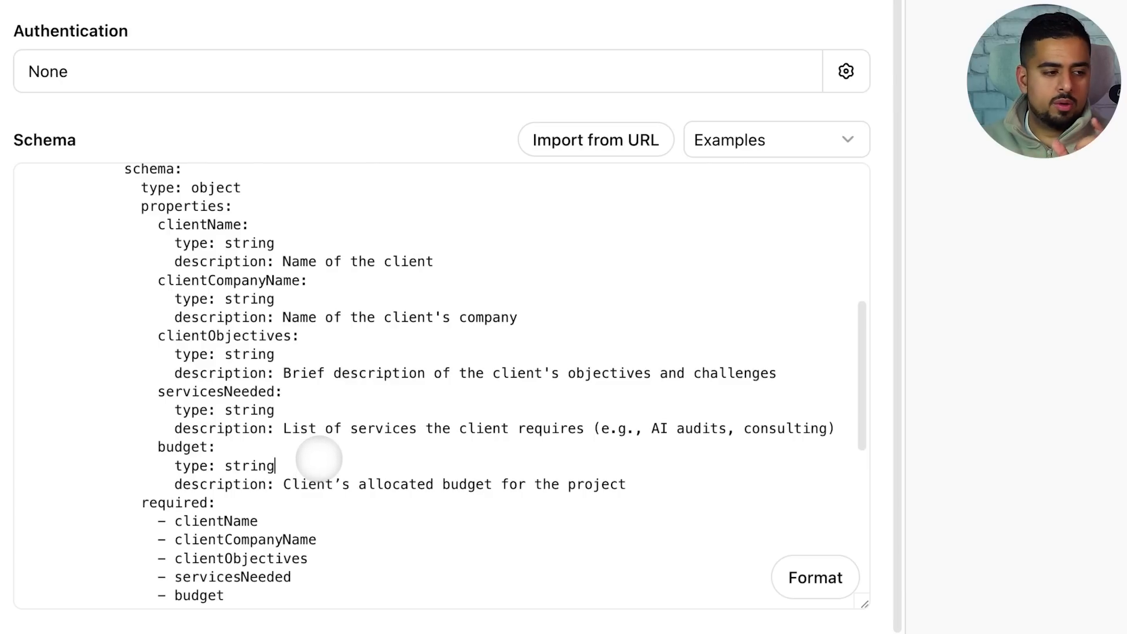
click(217, 281)
drag(217, 281, 304, 282)
drag(208, 336, 274, 354)
drag(225, 391, 266, 392)
drag(166, 448, 235, 451)
click(286, 467)
Highlight the schema's successful 200 response definition and the 400 error response code
scroll(287, 467, down, 10)
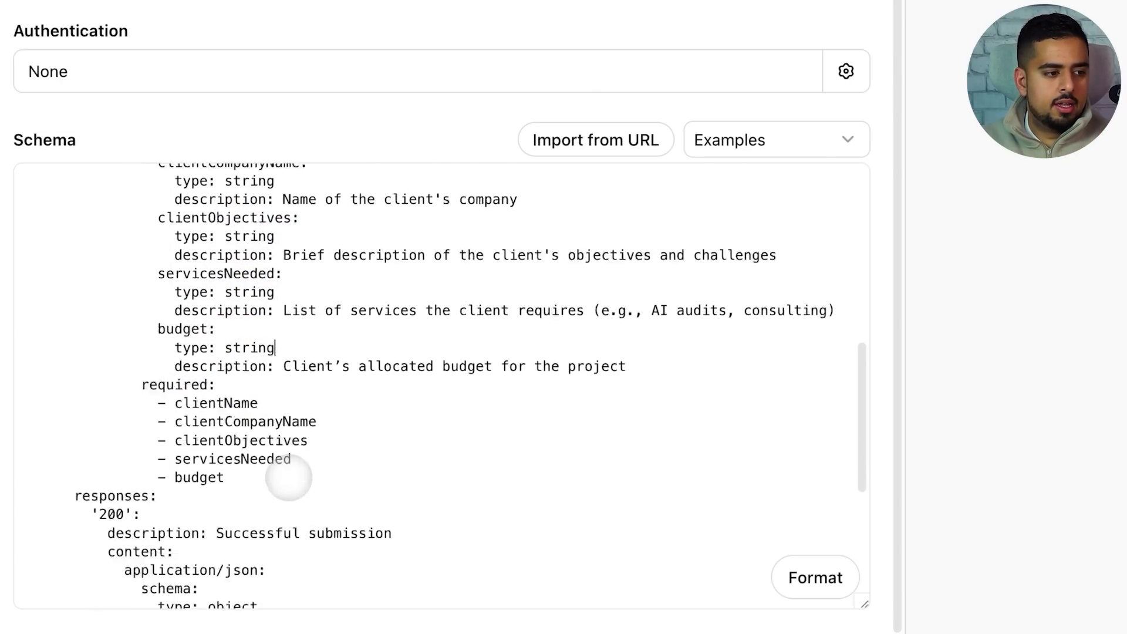
drag(91, 162, 793, 324)
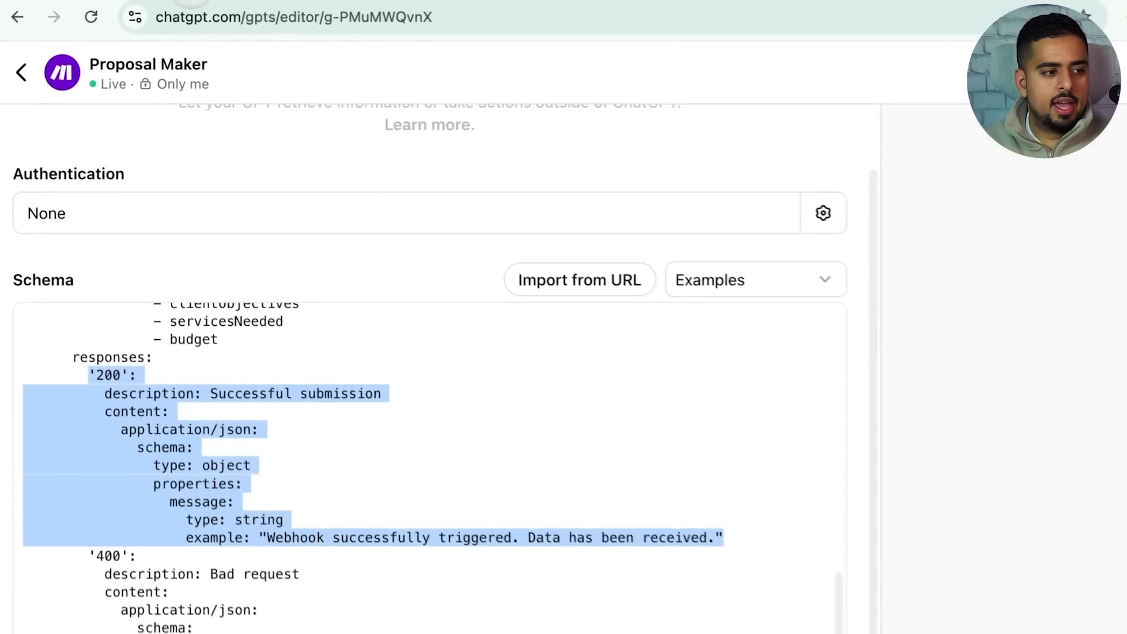
click(333, 440)
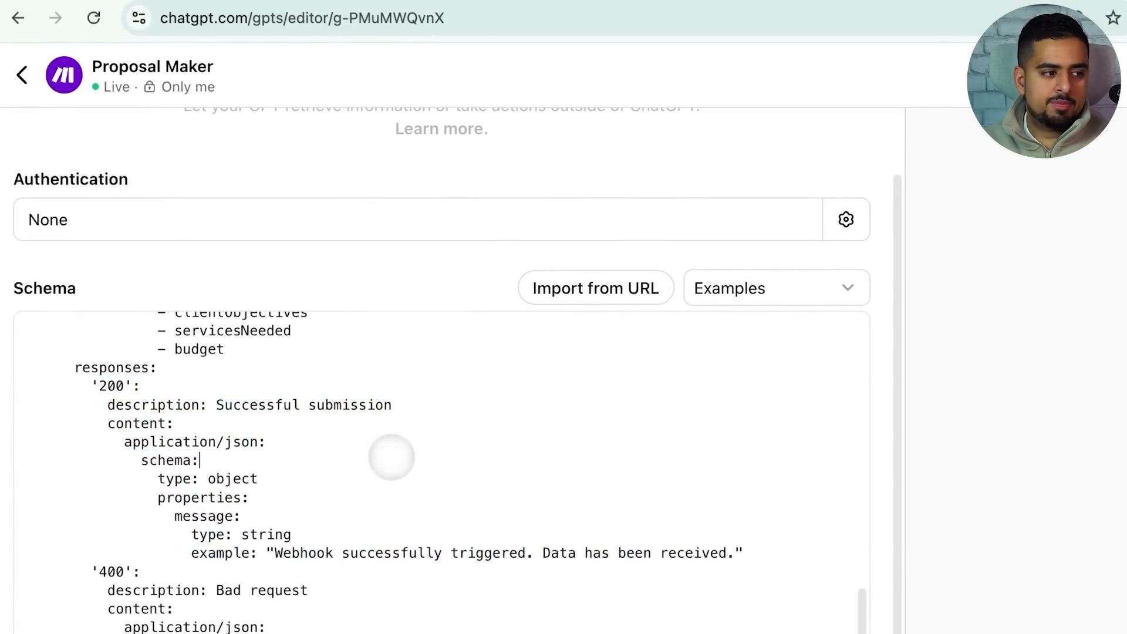
double_click(112, 570)
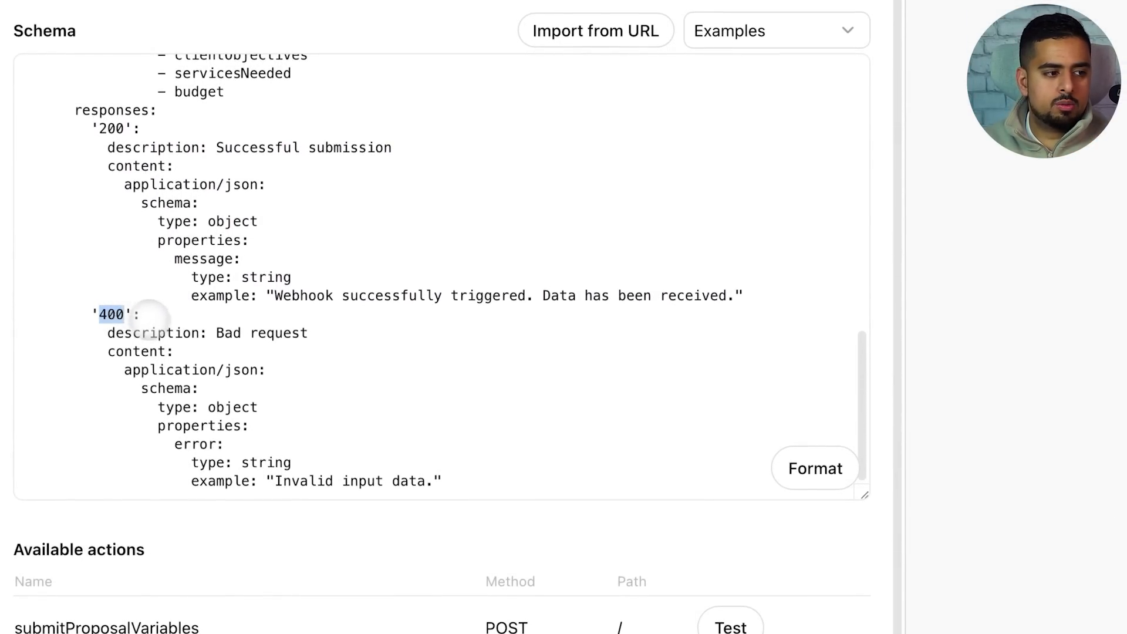
click(194, 322)
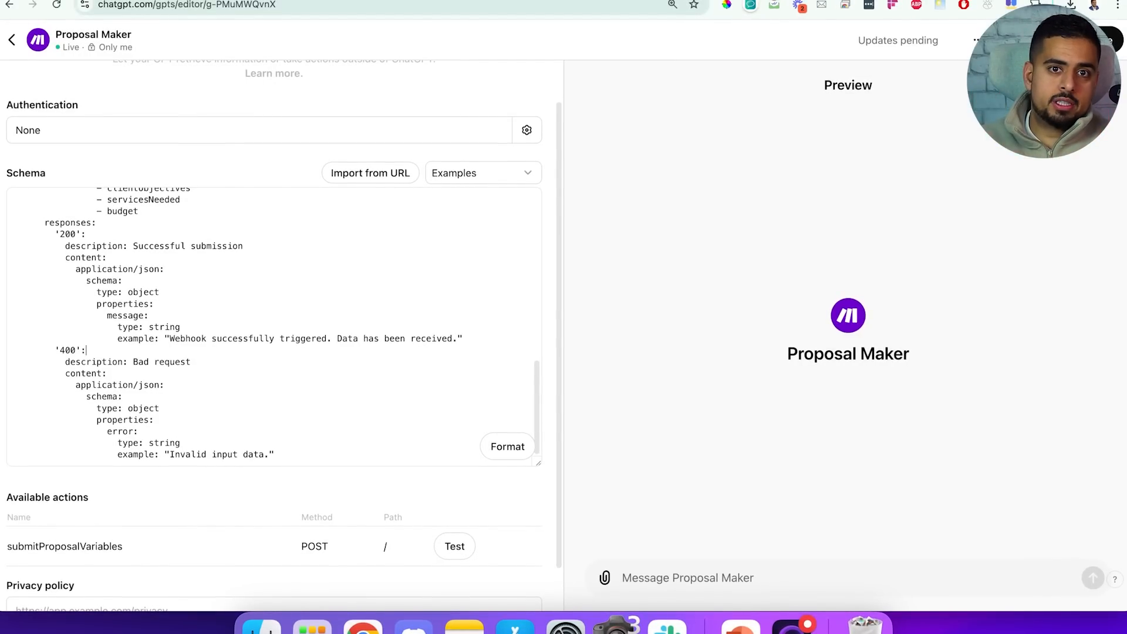
Leave the action editor and go back to the Proposal Maker chat page
scroll(118, 510, down, 2)
drag(122, 500, 10, 501)
click(10, 501)
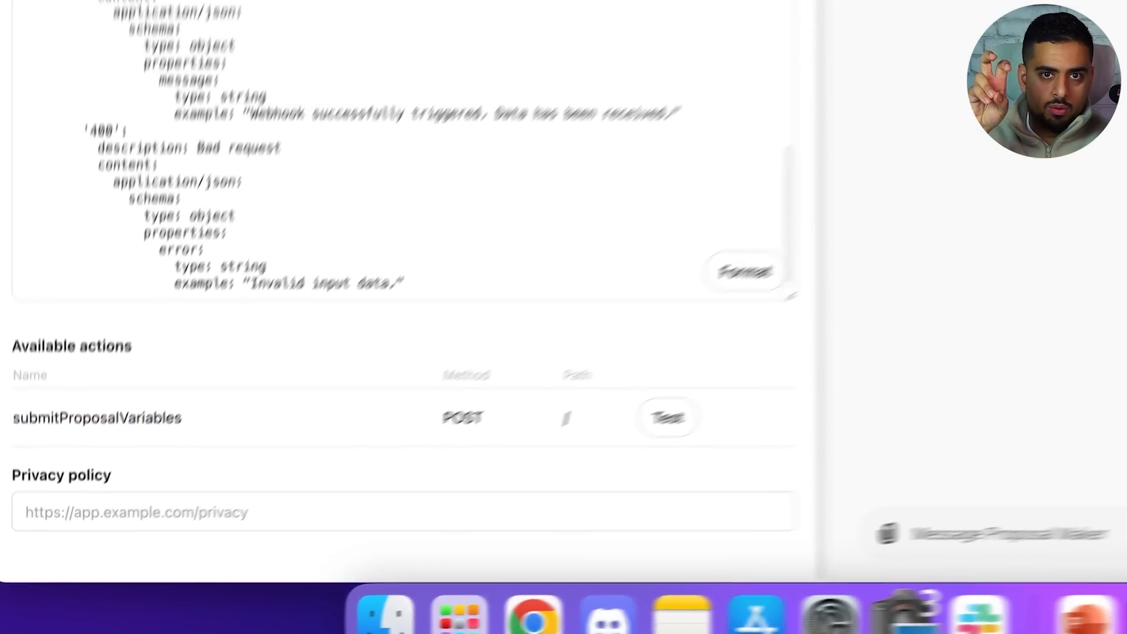
scroll(85, 258, up, 5)
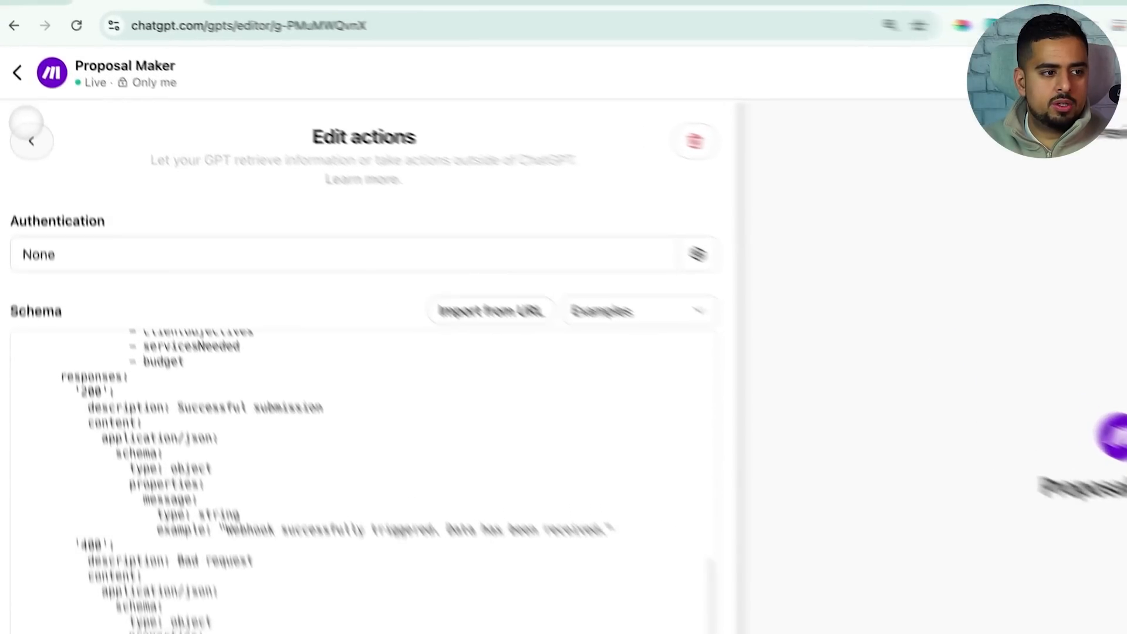
click(29, 137)
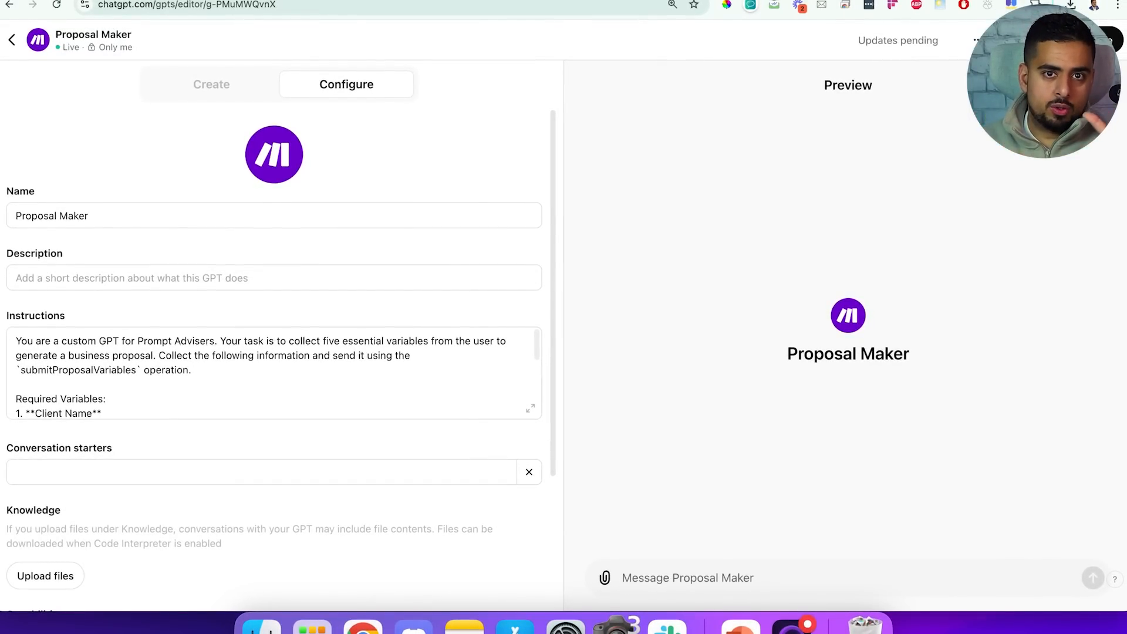
click(11, 40)
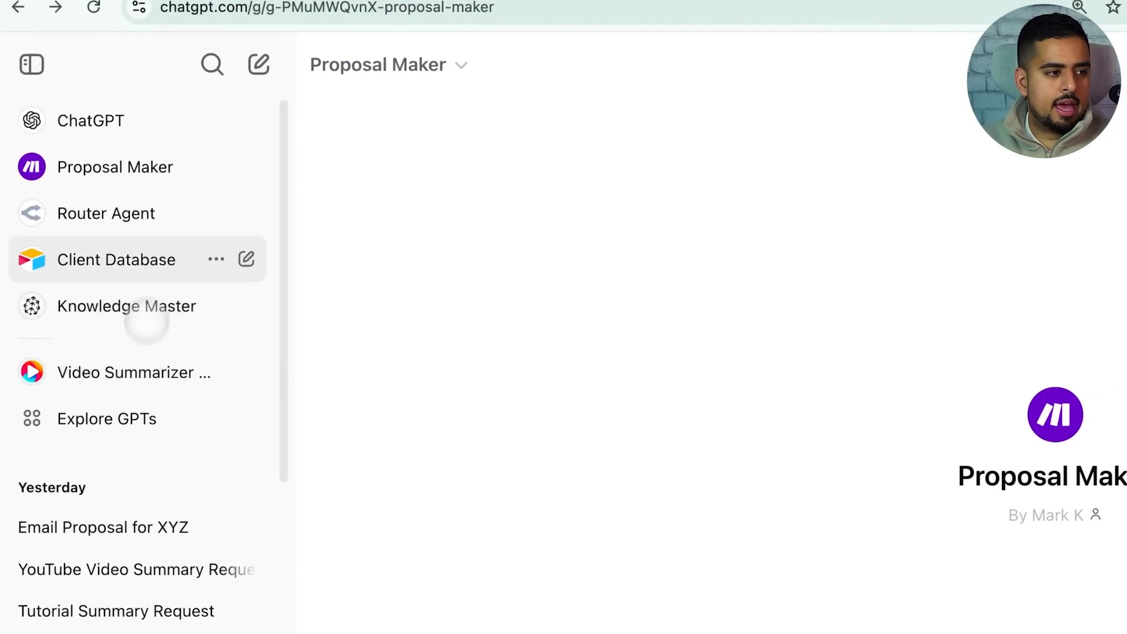
Open the Client Database GPT in the GPT editor
click(116, 259)
click(395, 75)
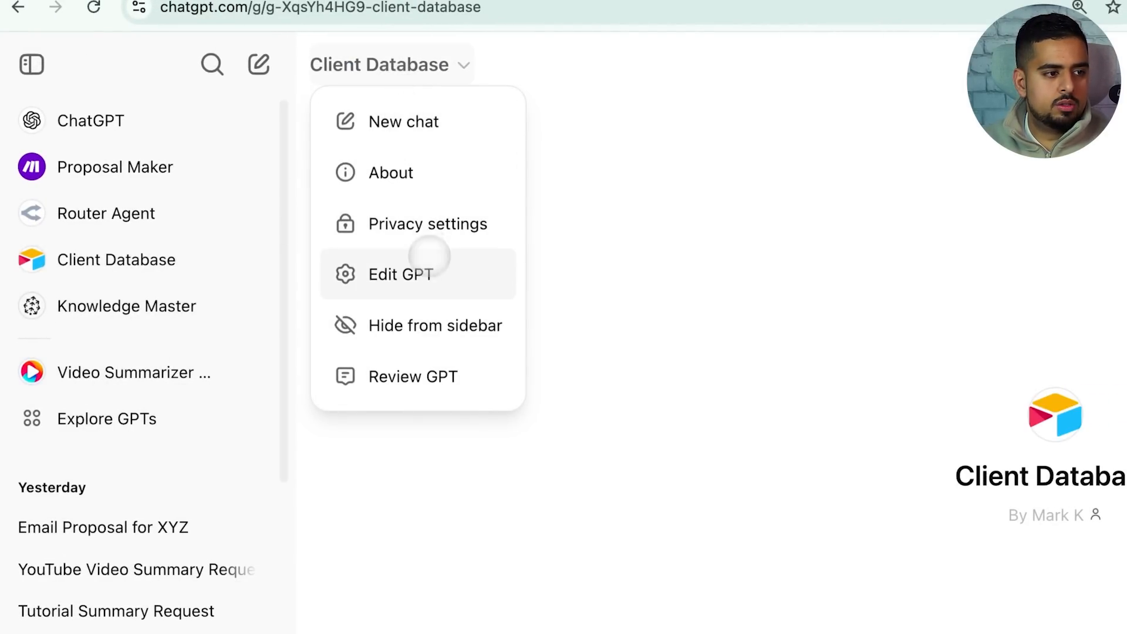
click(429, 254)
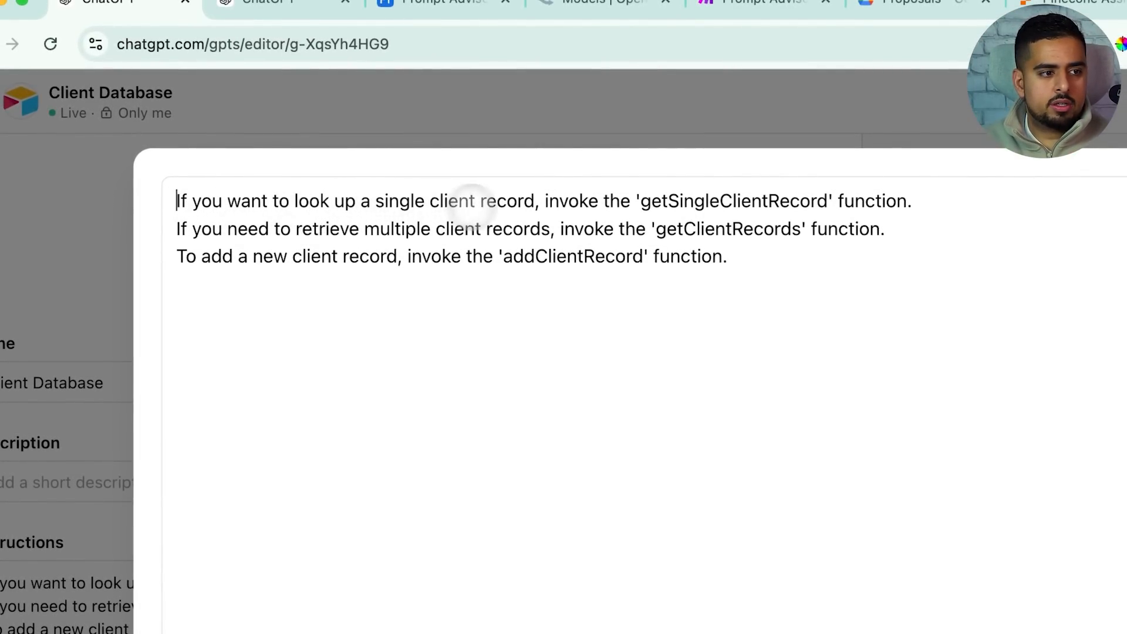
Highlight the getSingleClientRecord, getClientRecords and addClientRecord functions in the instructions, then close them
drag(641, 201, 811, 200)
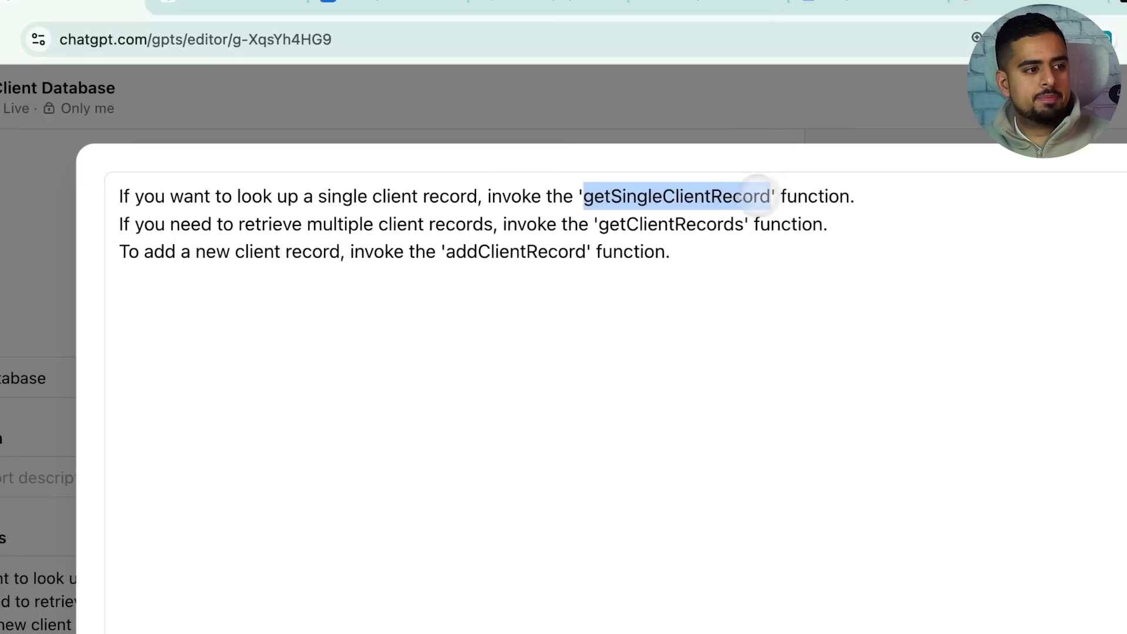
click(362, 225)
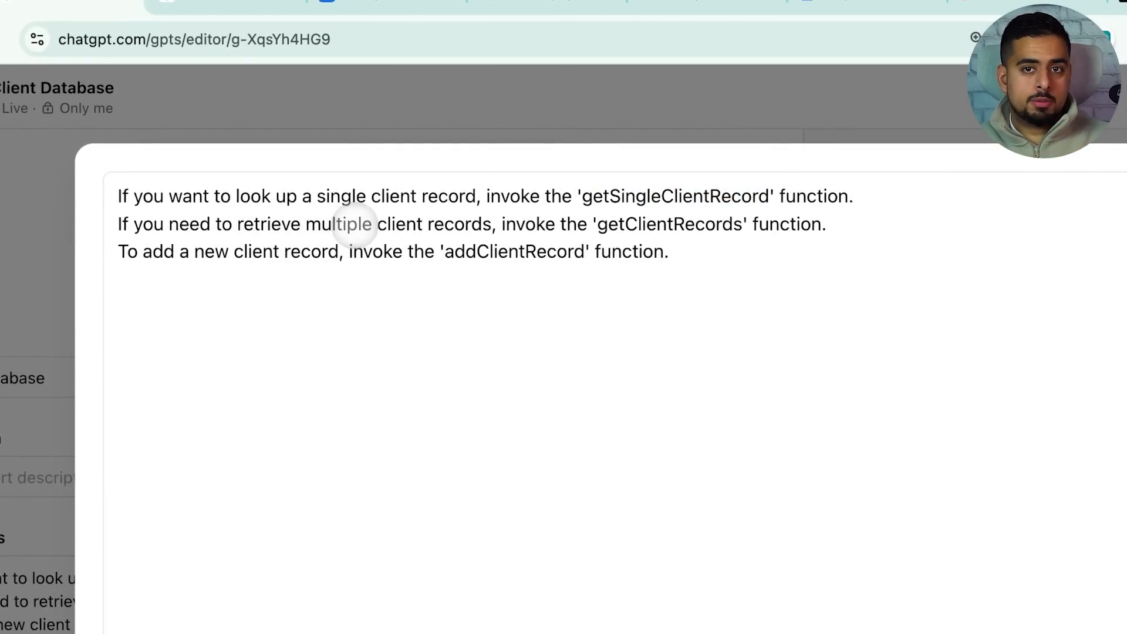
drag(597, 225, 742, 226)
click(695, 225)
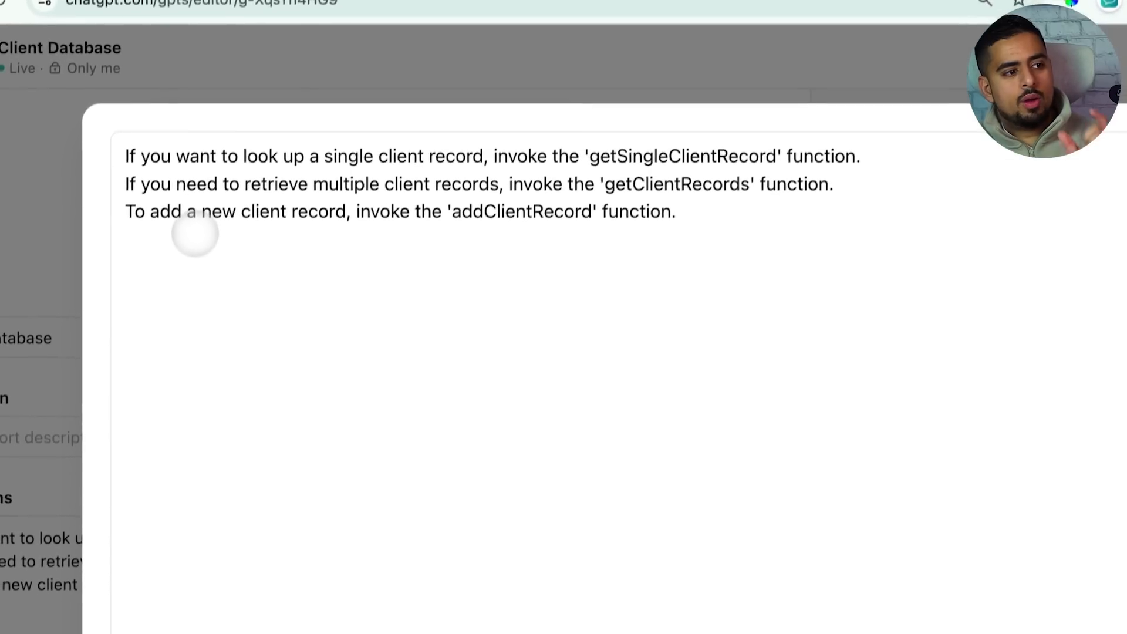
drag(454, 195, 520, 196)
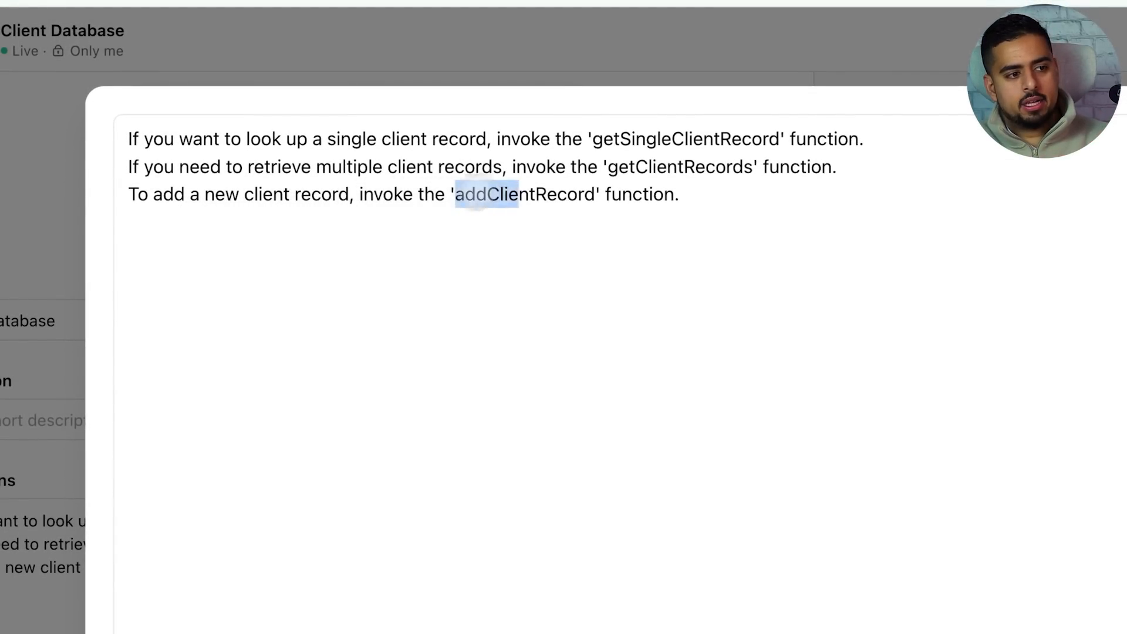
click(557, 194)
click(969, 461)
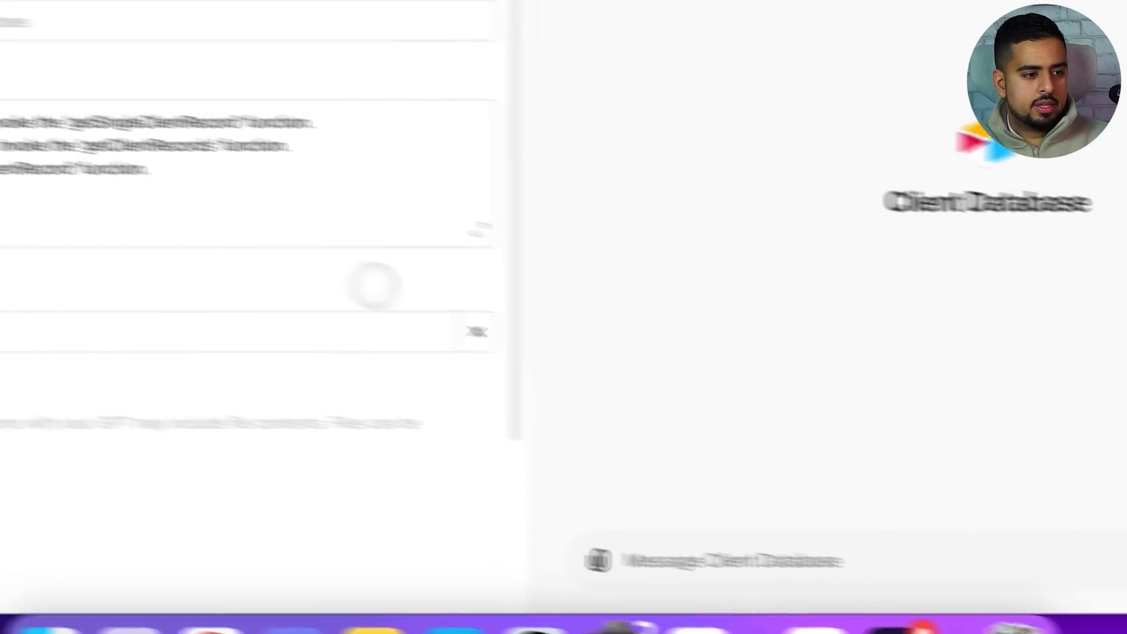
Open the Client Database action schema, highlight its Airtable server URL, and scroll through it
click(655, 544)
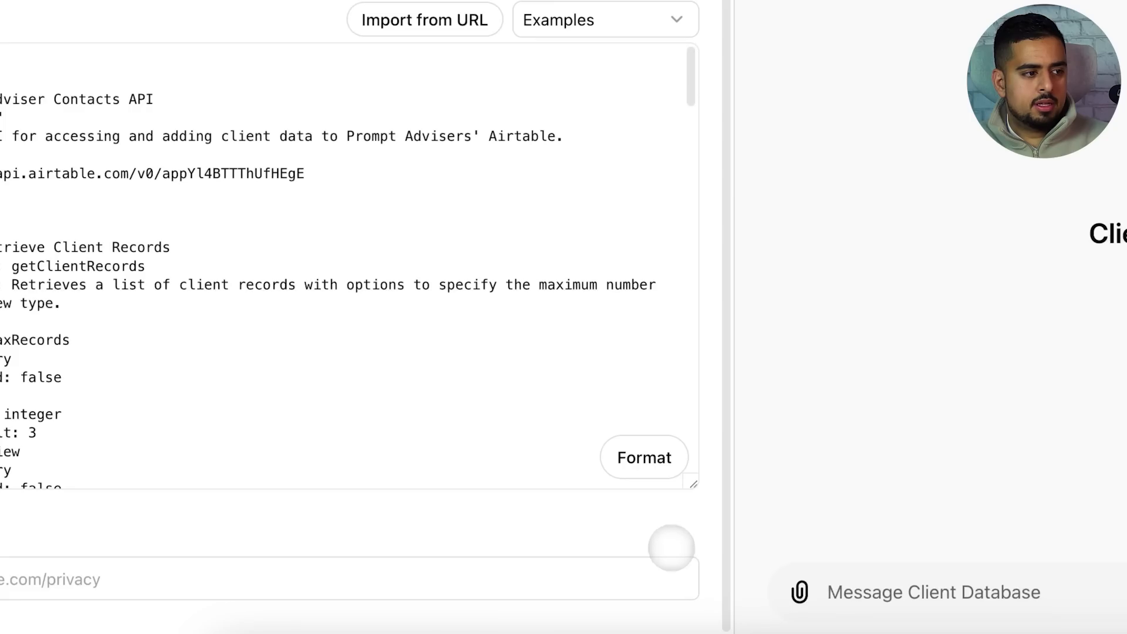
drag(477, 302, 128, 305)
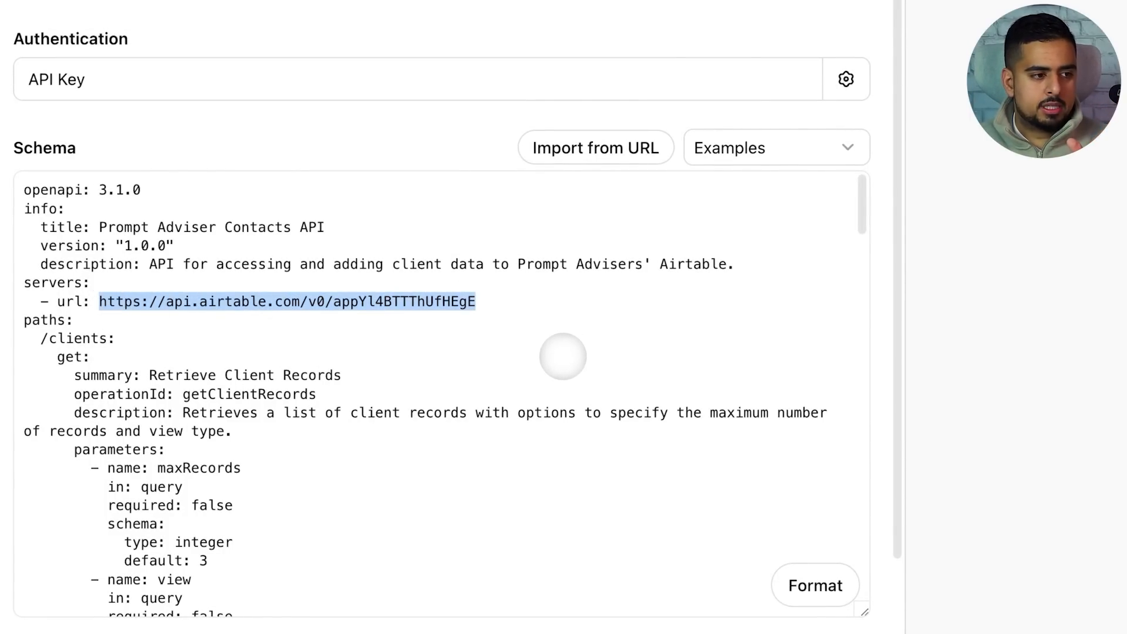
click(307, 350)
scroll(286, 350, down, 2)
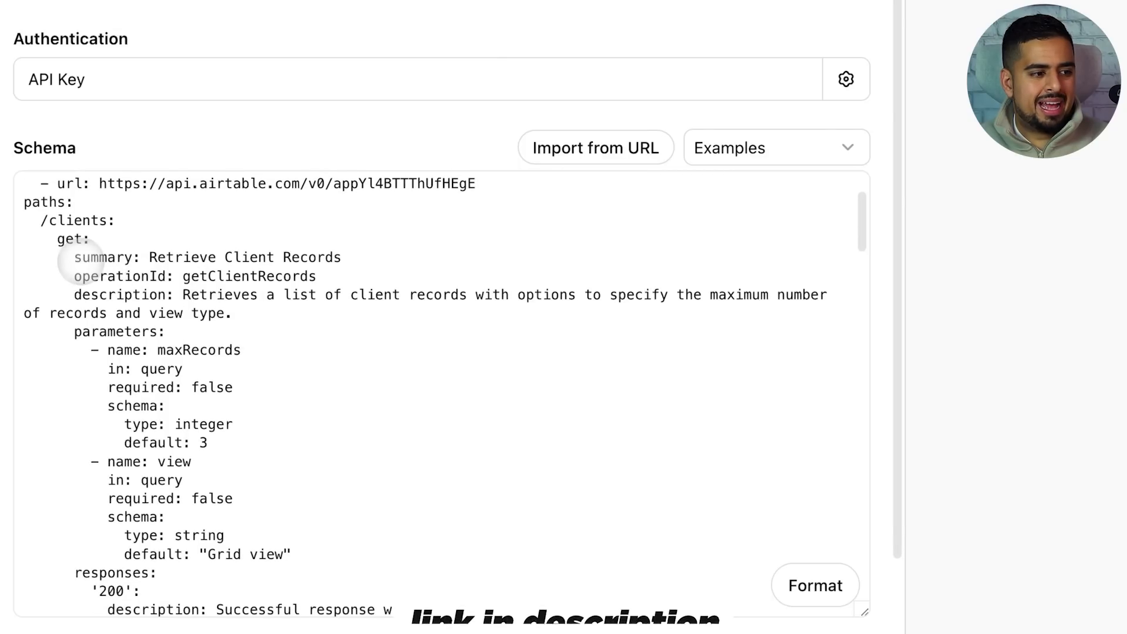
scroll(89, 294, down, 8)
scroll(90, 314, down, 10)
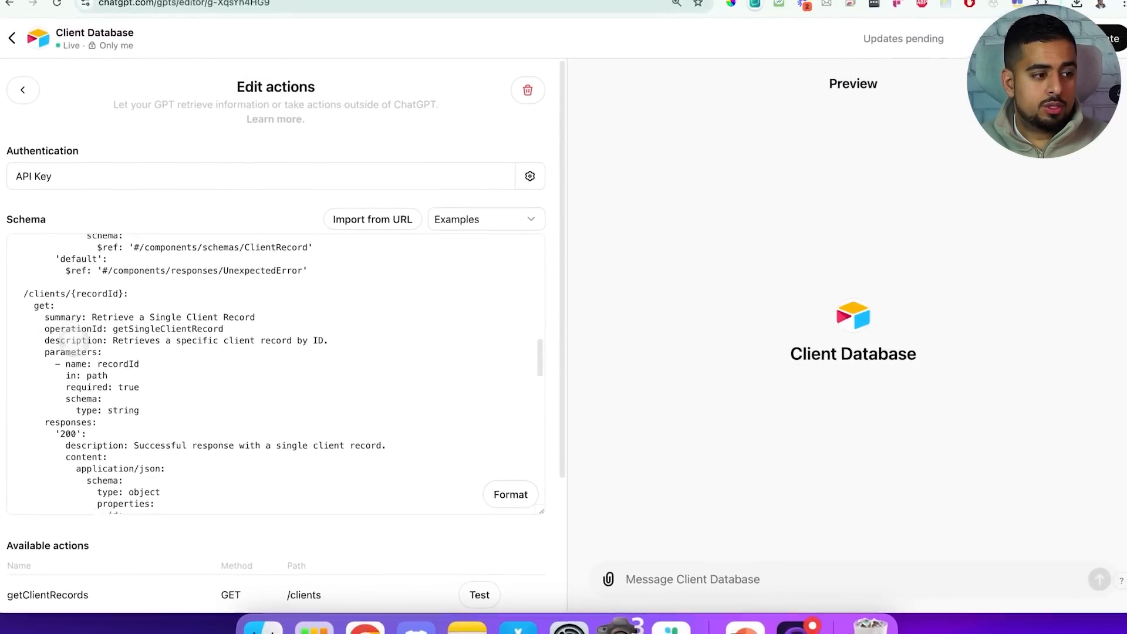
scroll(76, 346, down, 8)
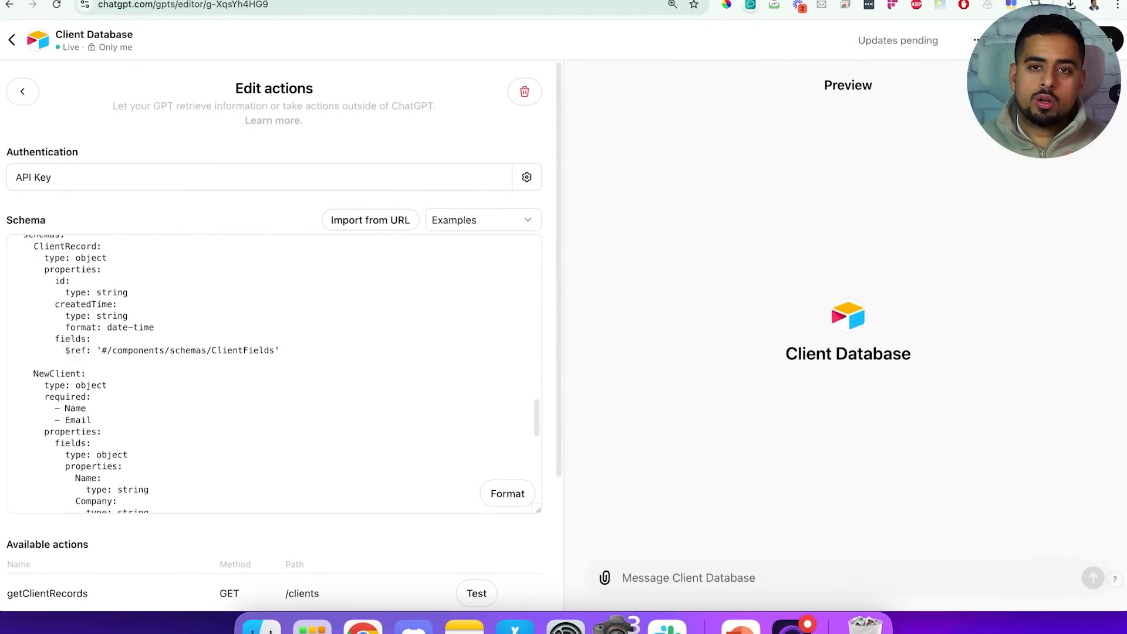
scroll(71, 325, down, 5)
scroll(117, 361, up, 10)
scroll(121, 359, up, 15)
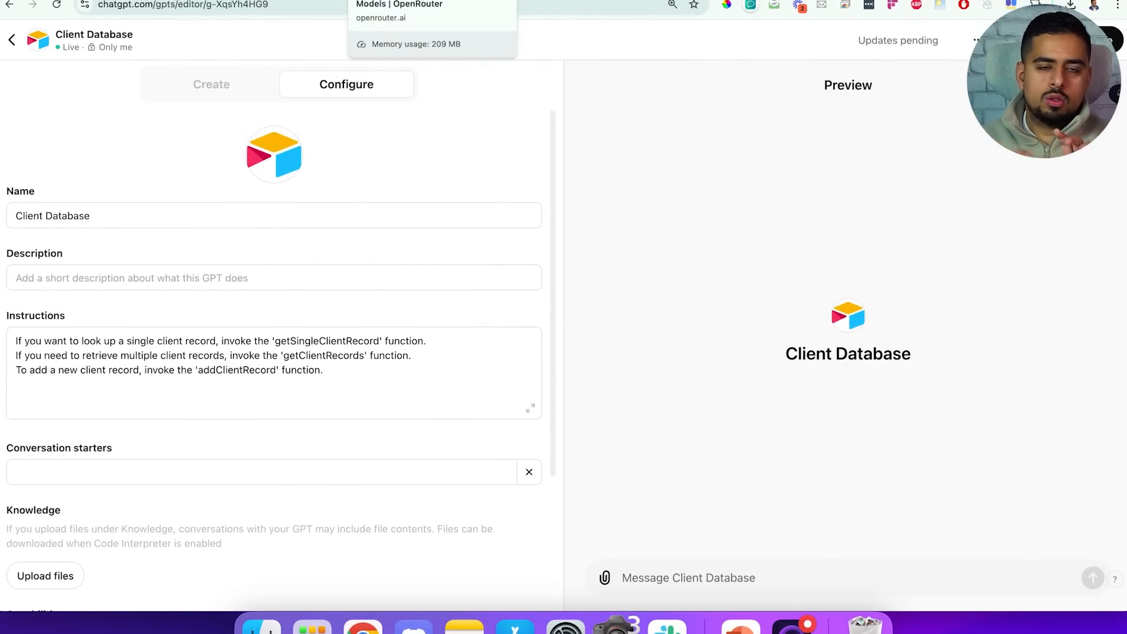
Open OpenRouter's Quick Start docs and select the OpenAI client code sample
click(350, 1)
click(359, 4)
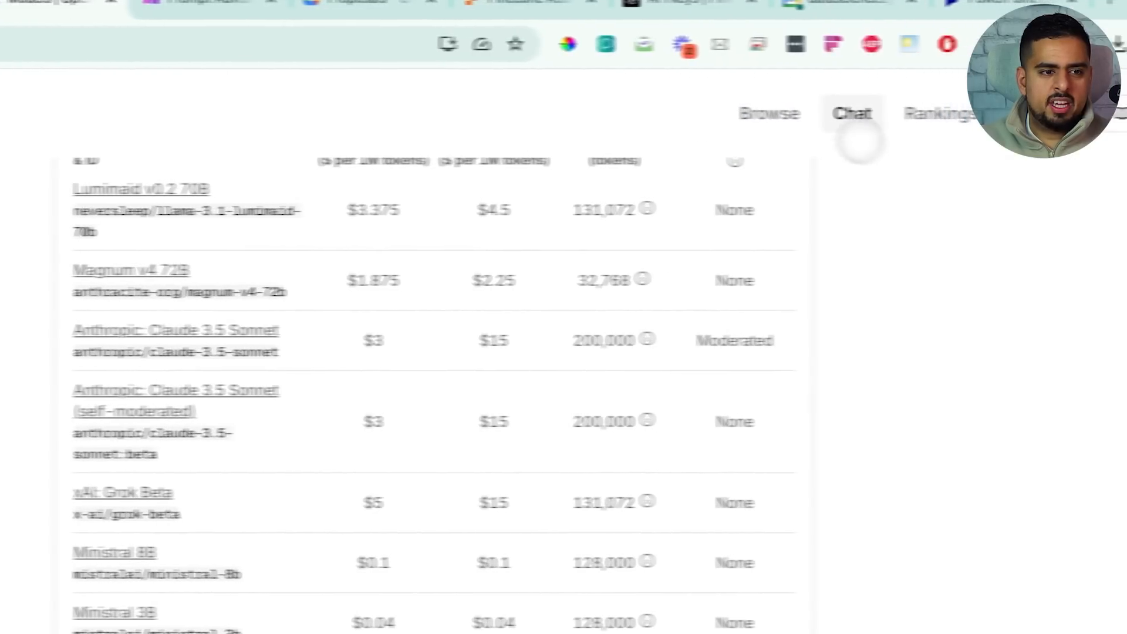
click(1028, 113)
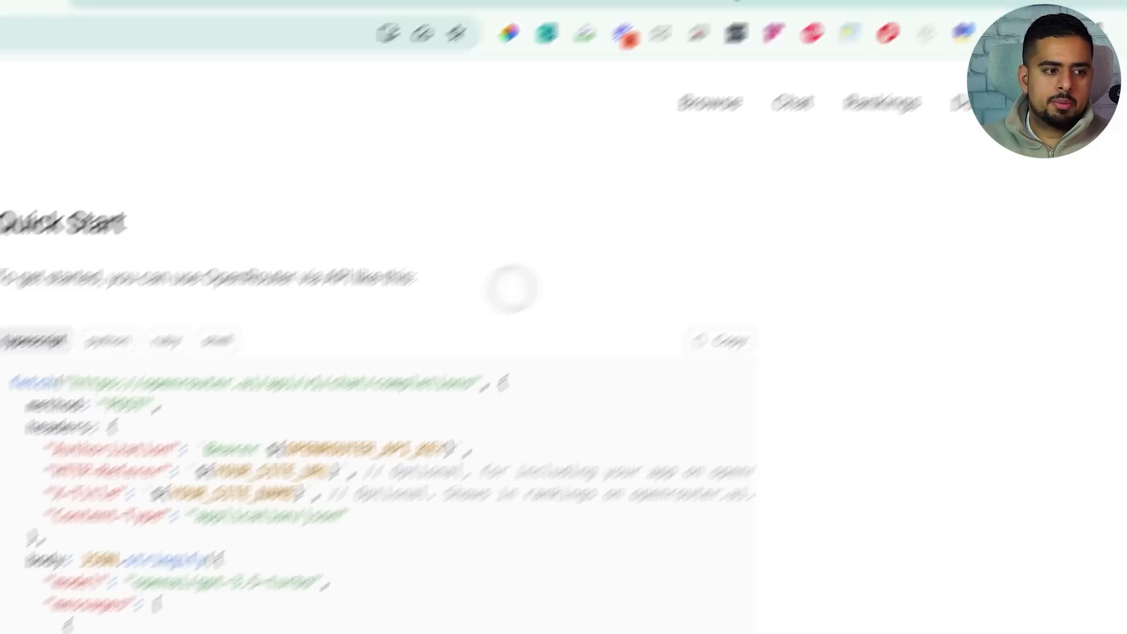
drag(361, 134, 490, 499)
scroll(491, 486, down, 2)
scroll(490, 487, down, 5)
drag(360, 160, 577, 573)
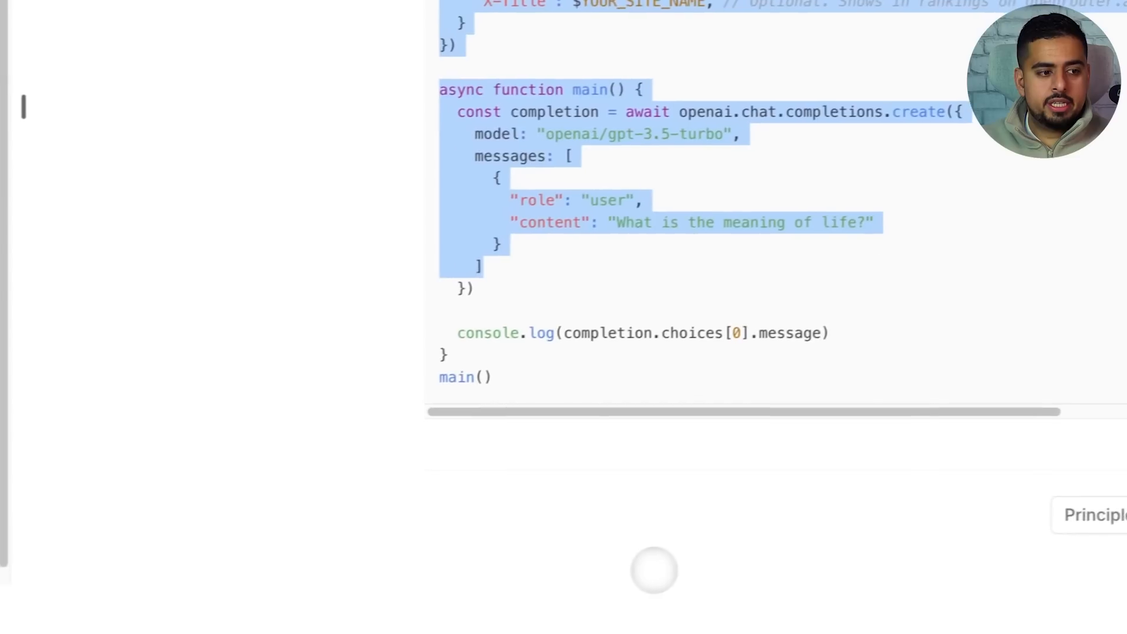
click(561, 381)
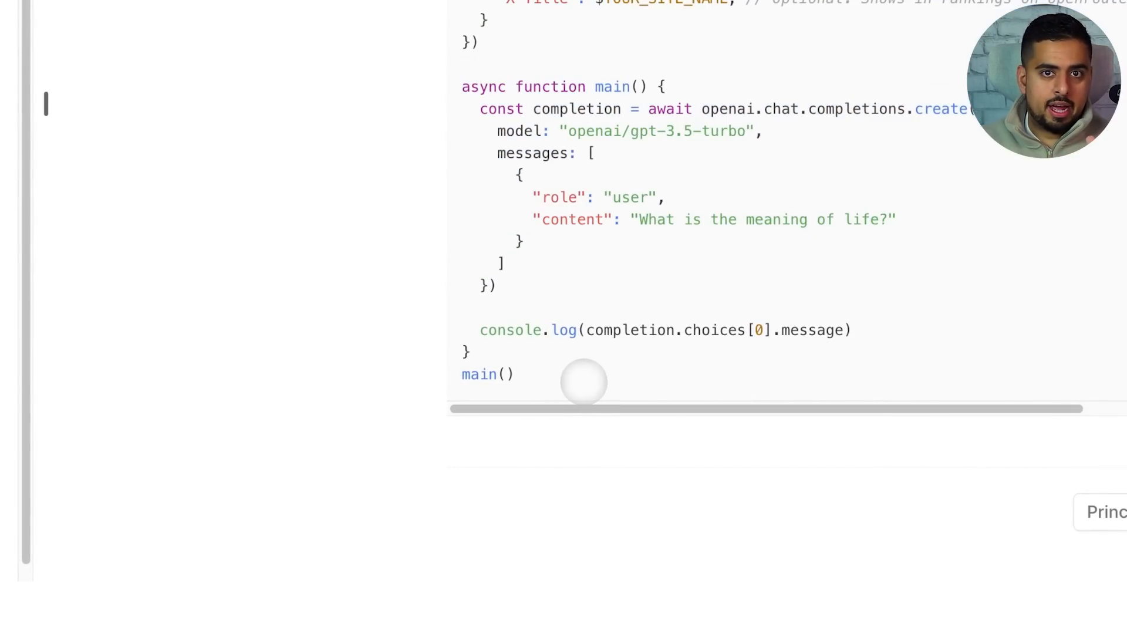
scroll(558, 381, up, 10)
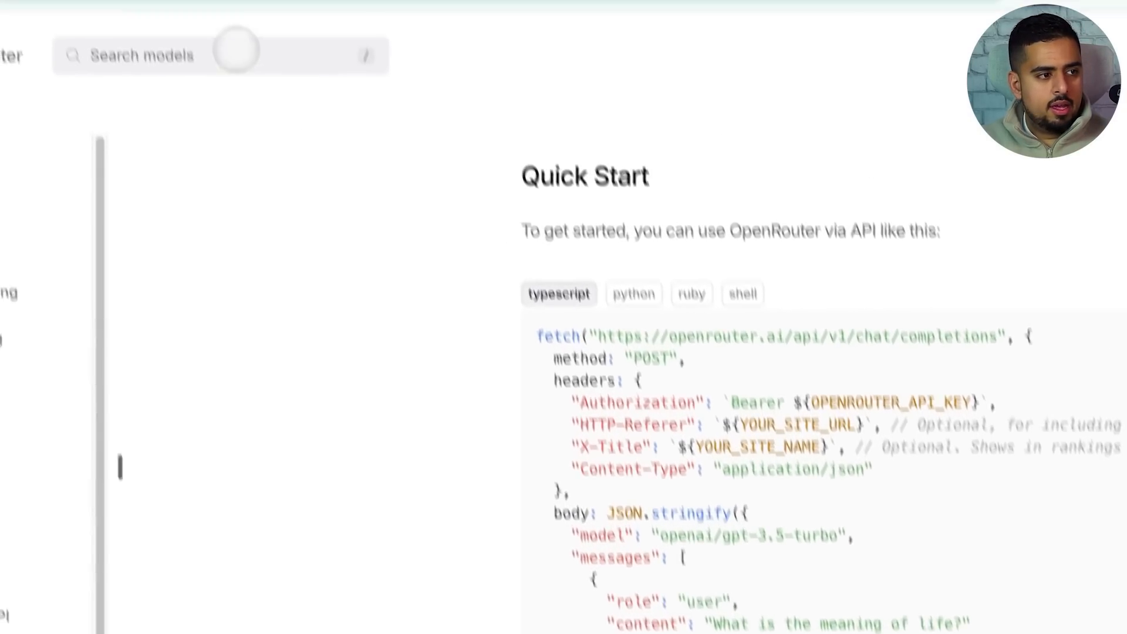
Copy the quick-start docs URL and load perplexity.ai in a new tab
click(238, 38)
key(super+c)
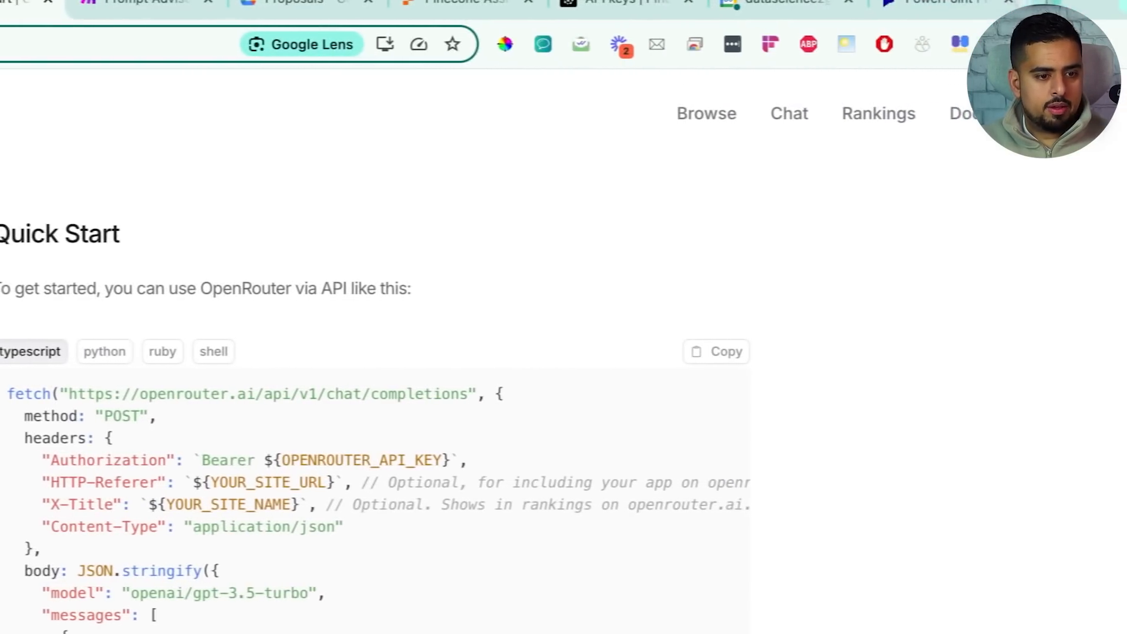
click(1015, 3)
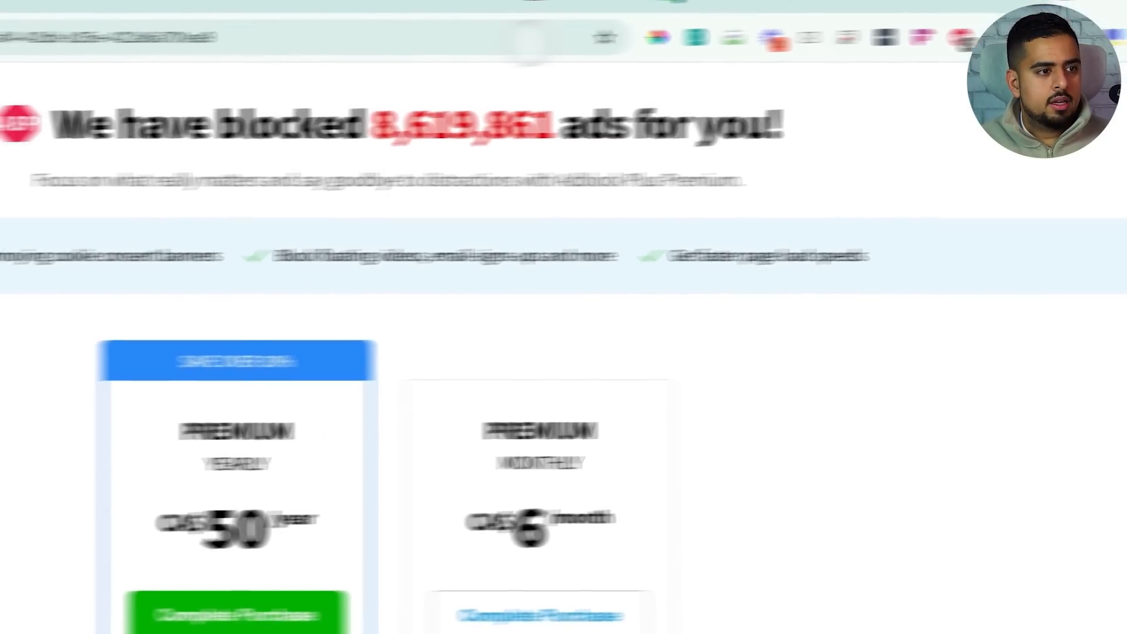
click(172, 45)
text(perplexity.ai)
key(Return)
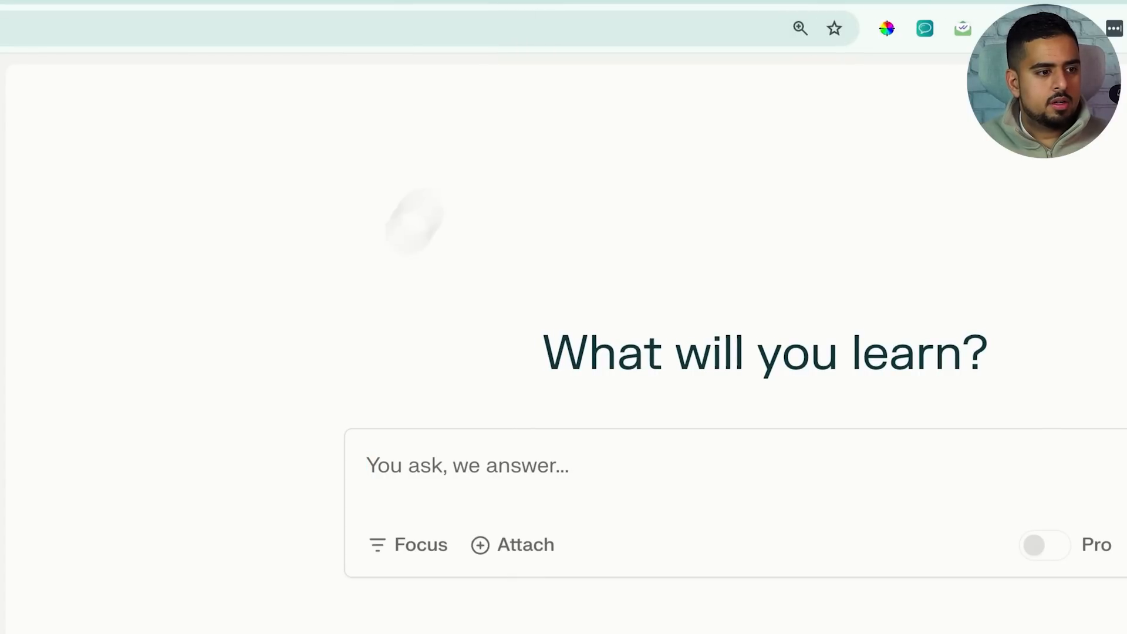
Ask Perplexity, with the OpenRouter docs link, how to call Claude Sonnet 3.5 or Grok Beta in one Python request
click(666, 297)
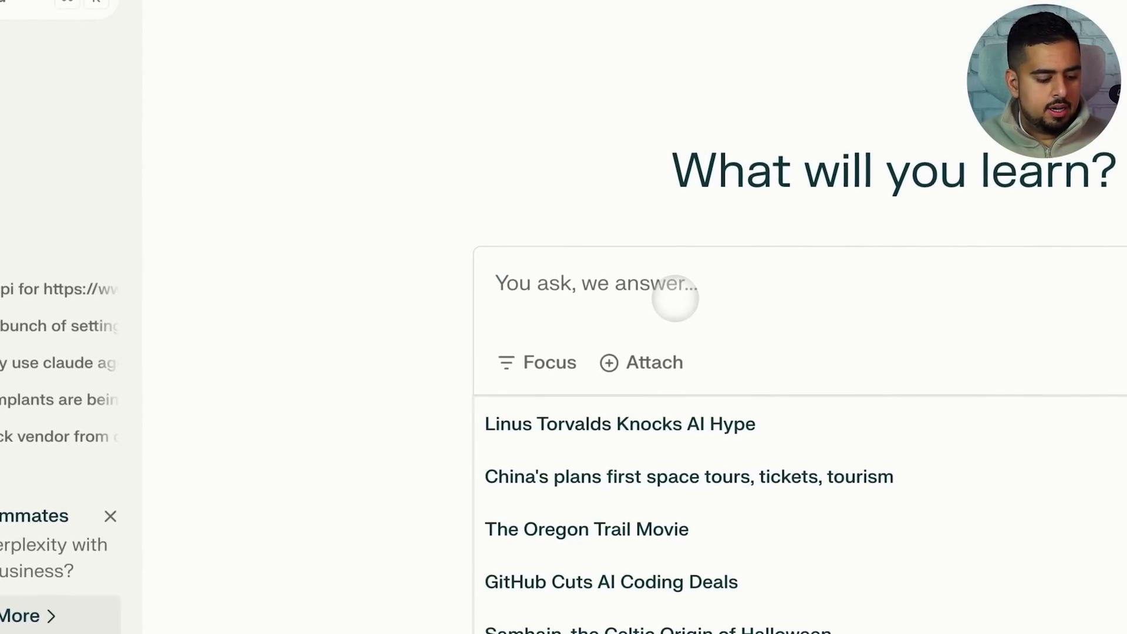
text(hey go read these docs:)
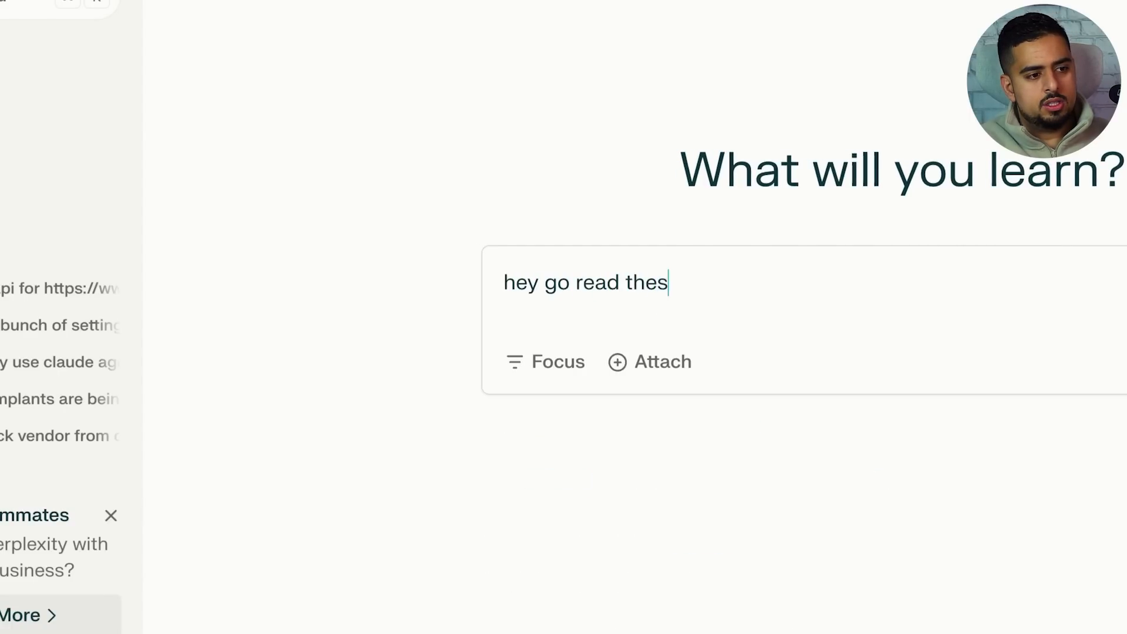
key(shift+Return)
key(shift+Return)
key(super+v)
key(shift+Return)
key(shift+Return)
text(tell me wh)
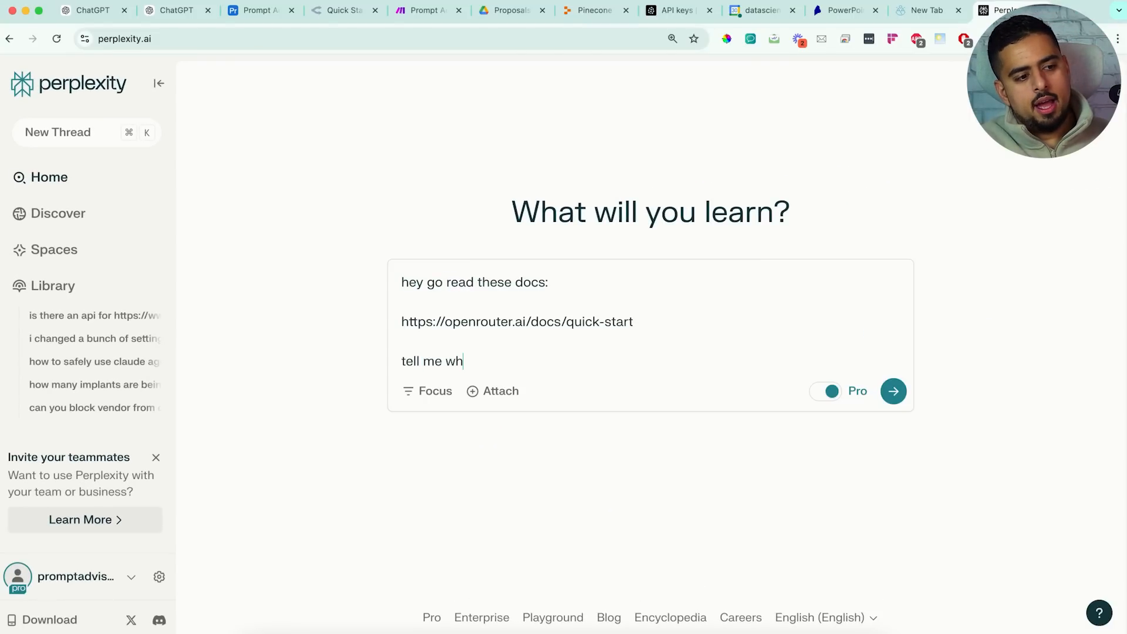
key(BackSpace)
key(BackSpace)
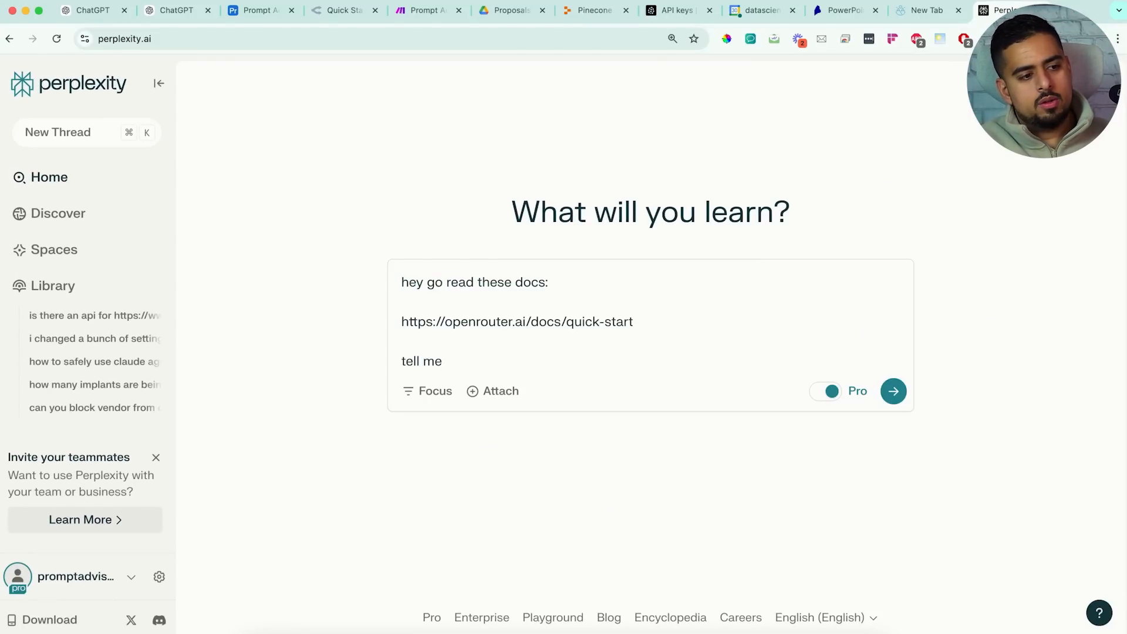
text(how i would call )
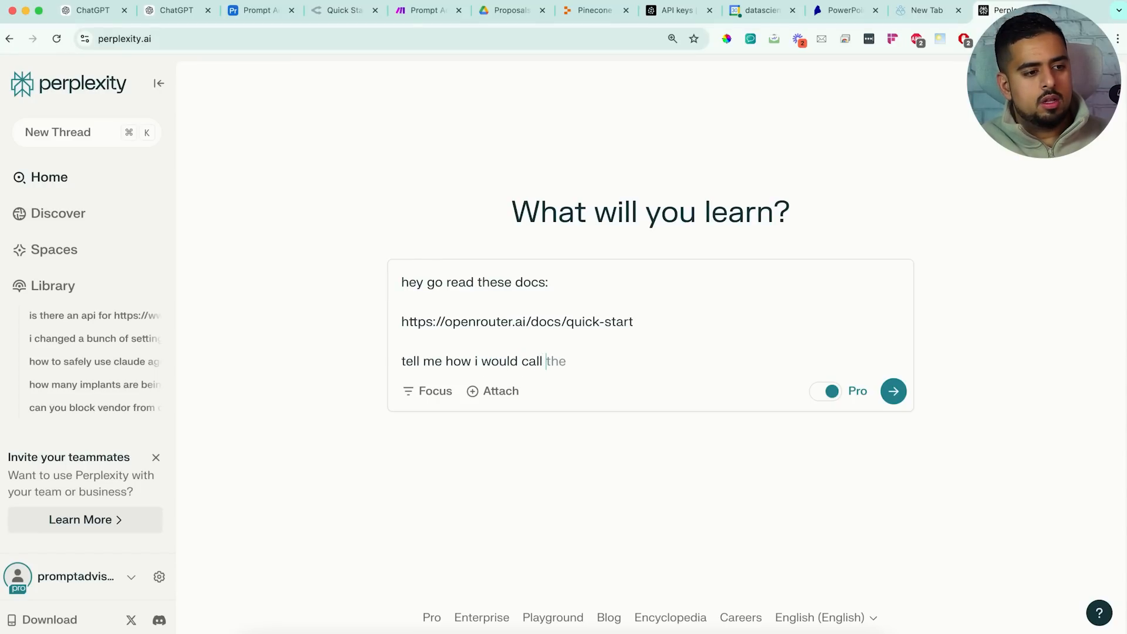
text(either claude sonnet 3)
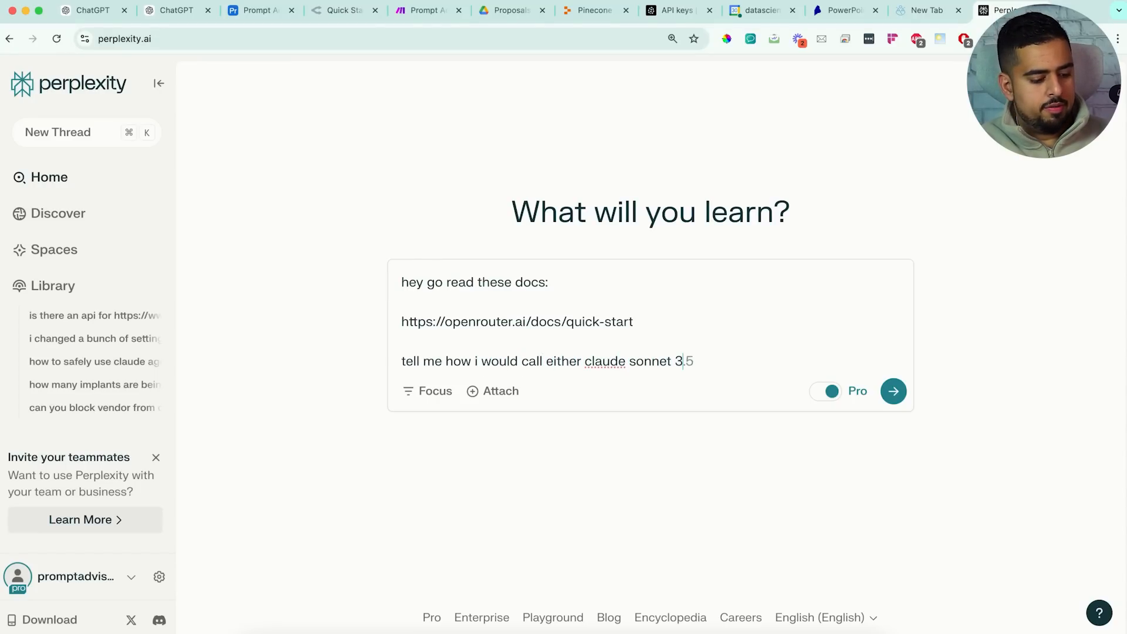
text(.5 or groke)
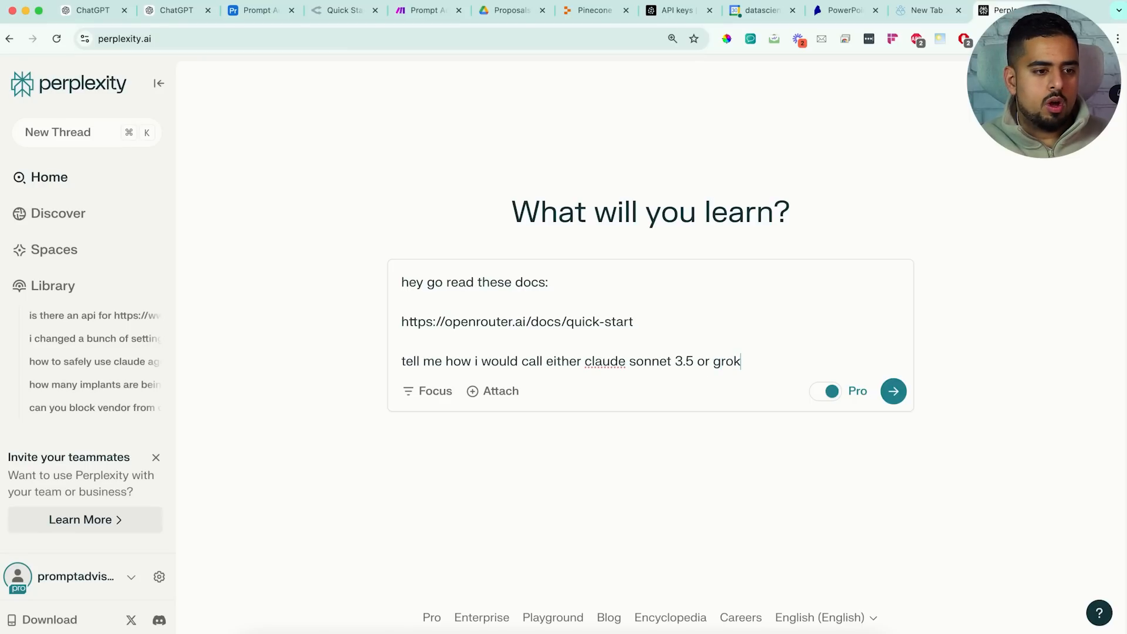
key(BackSpace)
key(BackSpace)
text(beta )
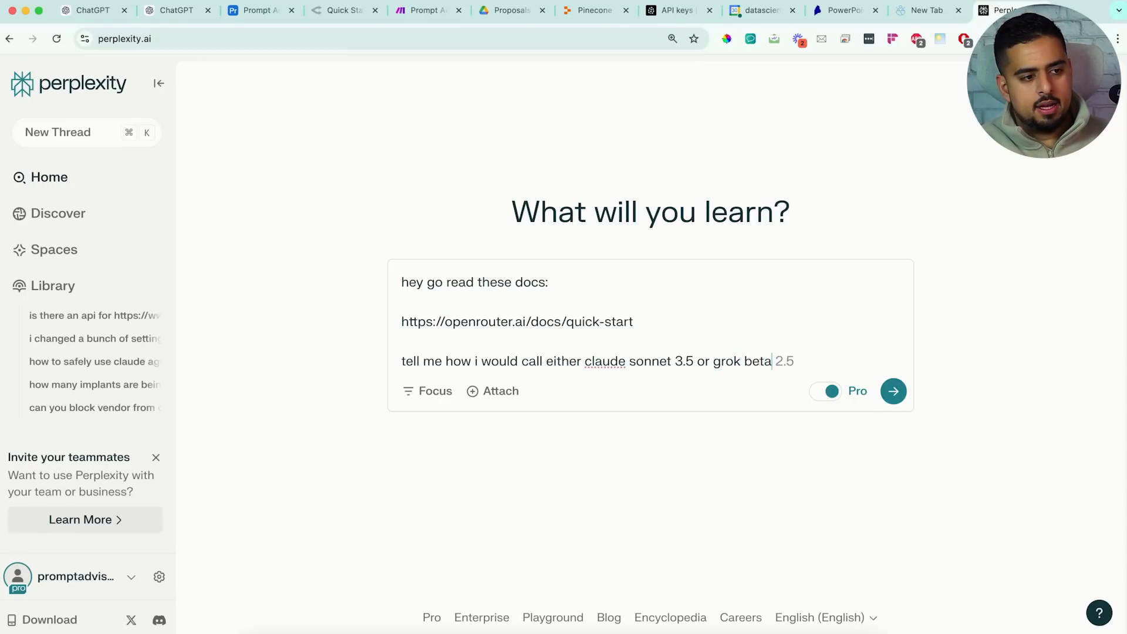
text(using one p)
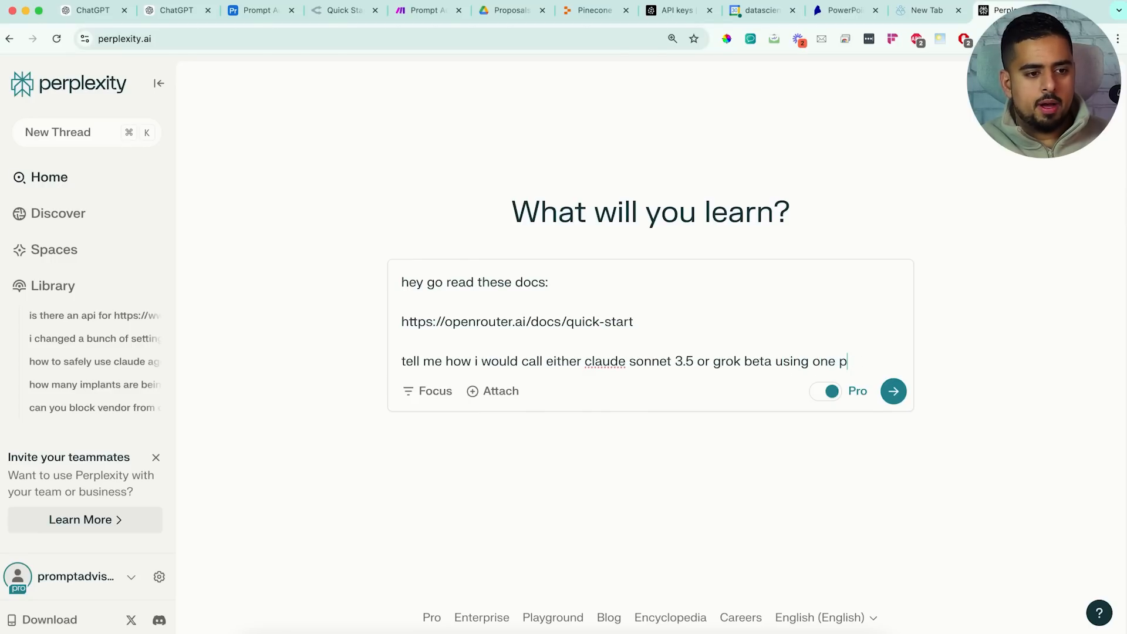
text(ython re)
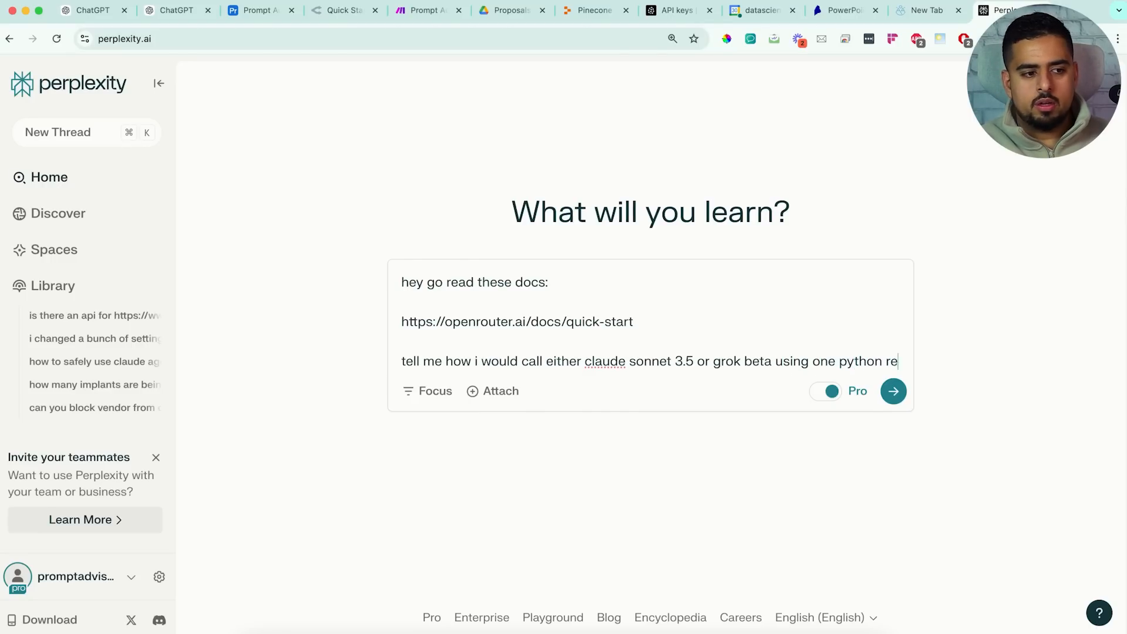
text(quest)
key(Return)
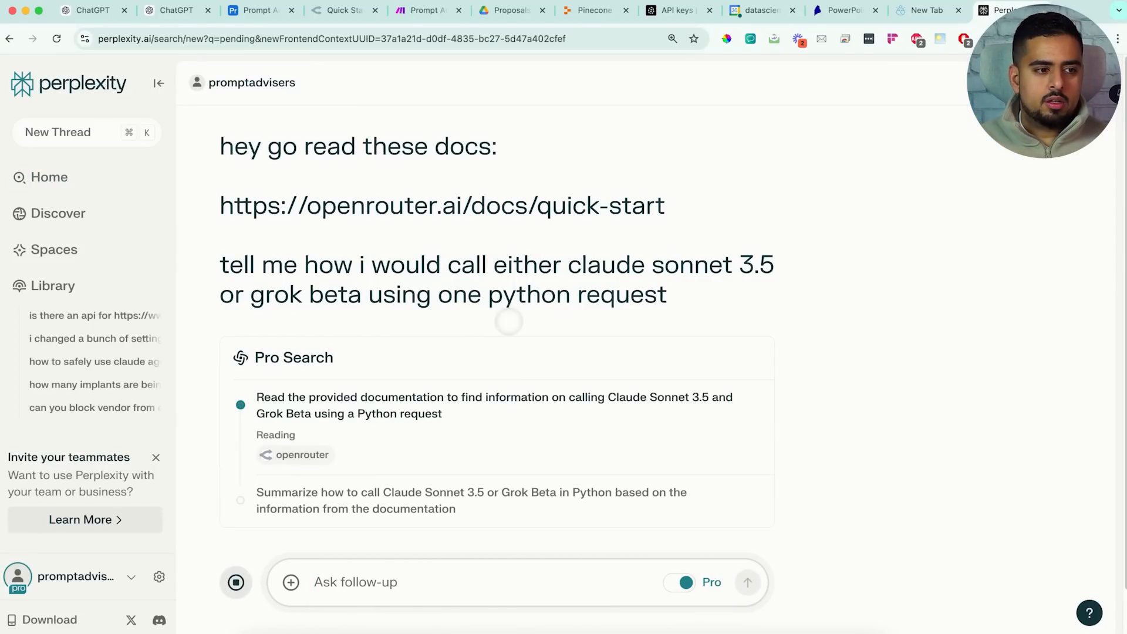
Scroll through Perplexity's Python ask_ai answer that calls OpenRouter for Claude or Grok
scroll(534, 285, down, 2)
scroll(534, 286, down, 4)
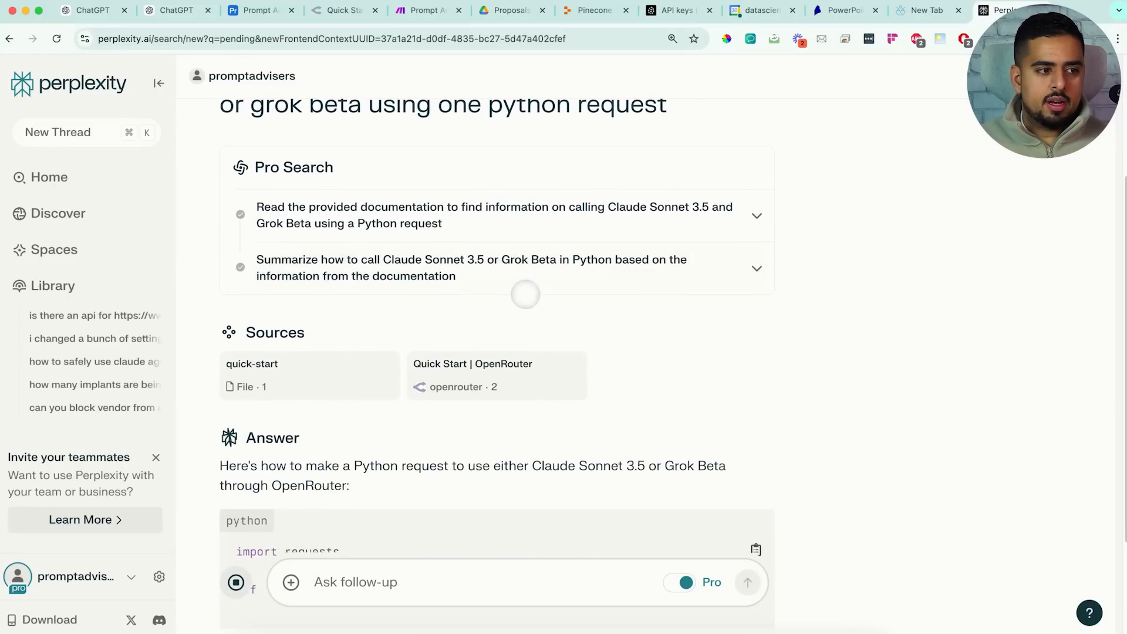
scroll(447, 388, down, 4)
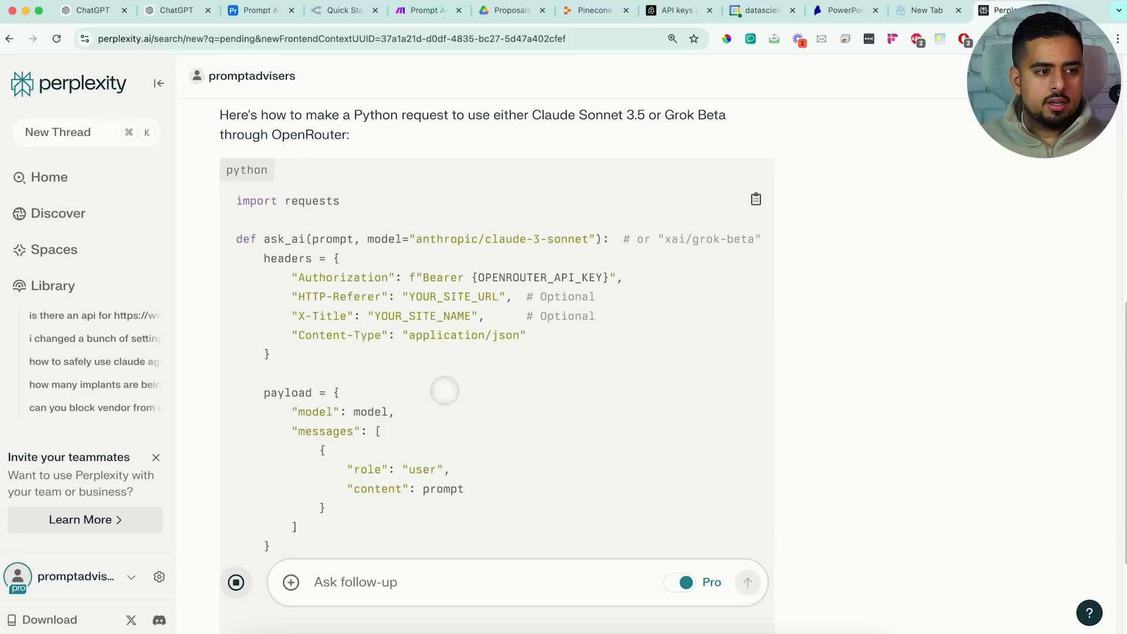
scroll(414, 368, down, 2)
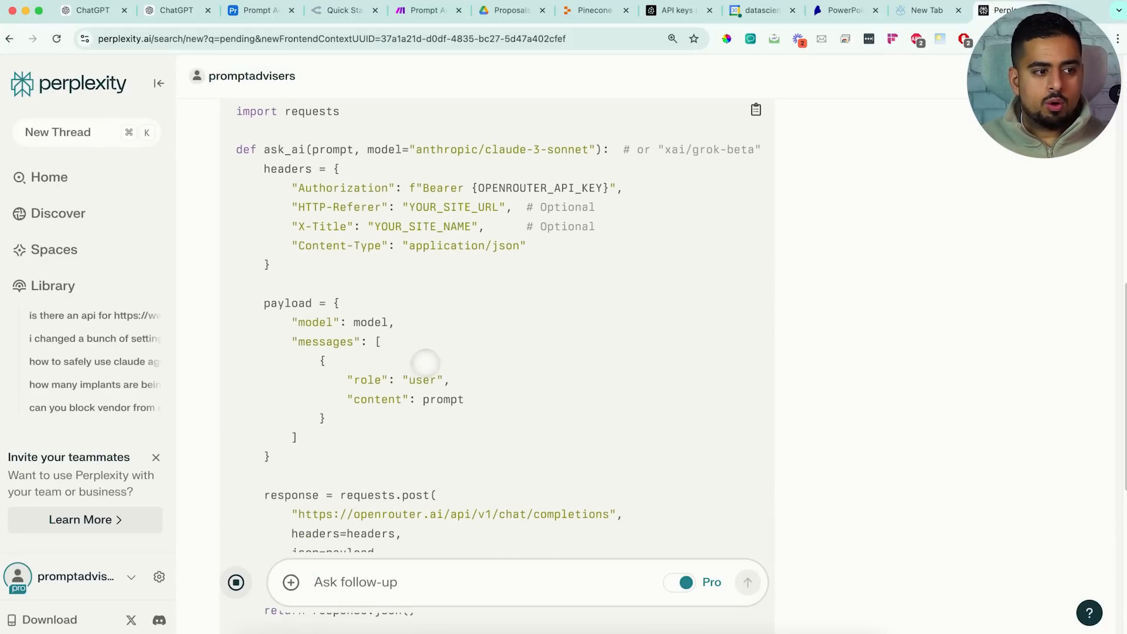
scroll(581, 320, down, 6)
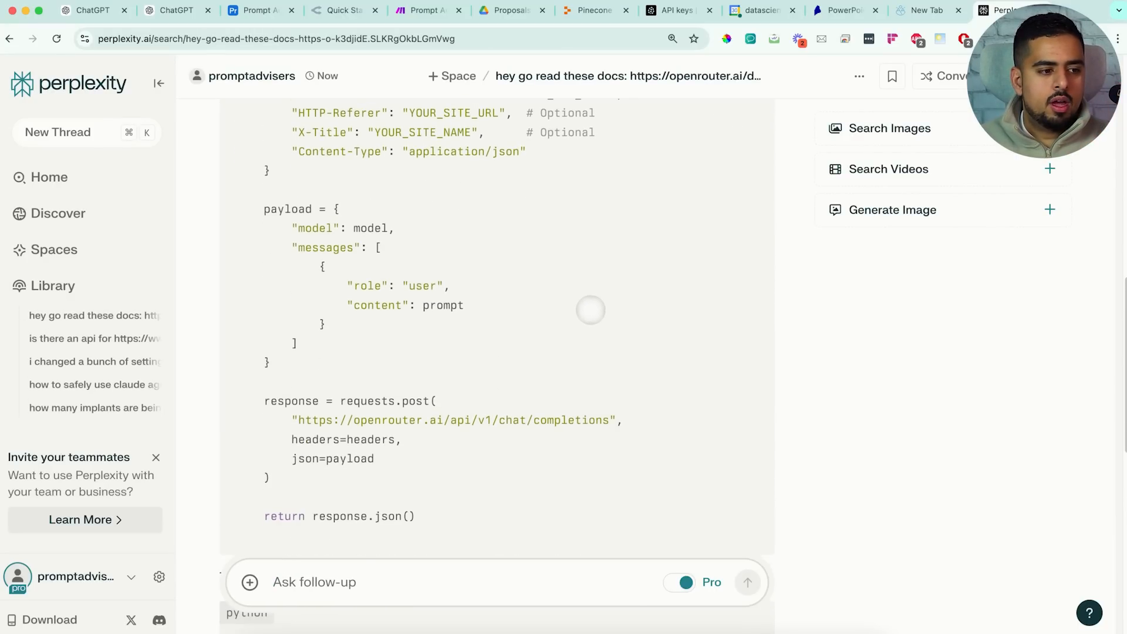
scroll(516, 350, up, 3)
scroll(514, 349, down, 9)
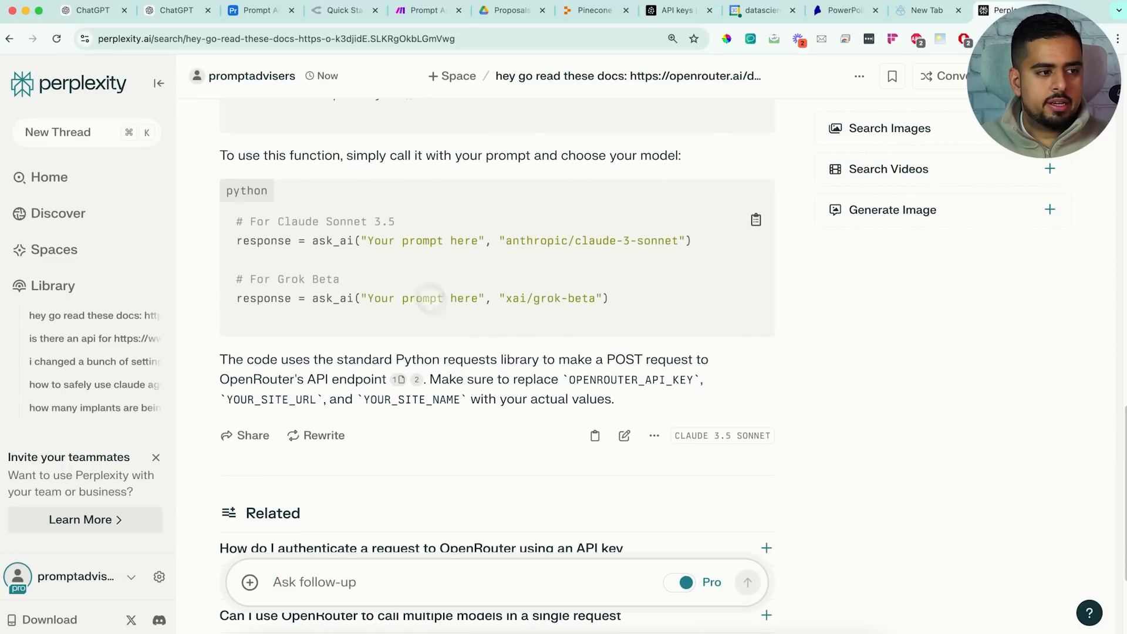
scroll(411, 270, up, 7)
scroll(429, 279, up, 5)
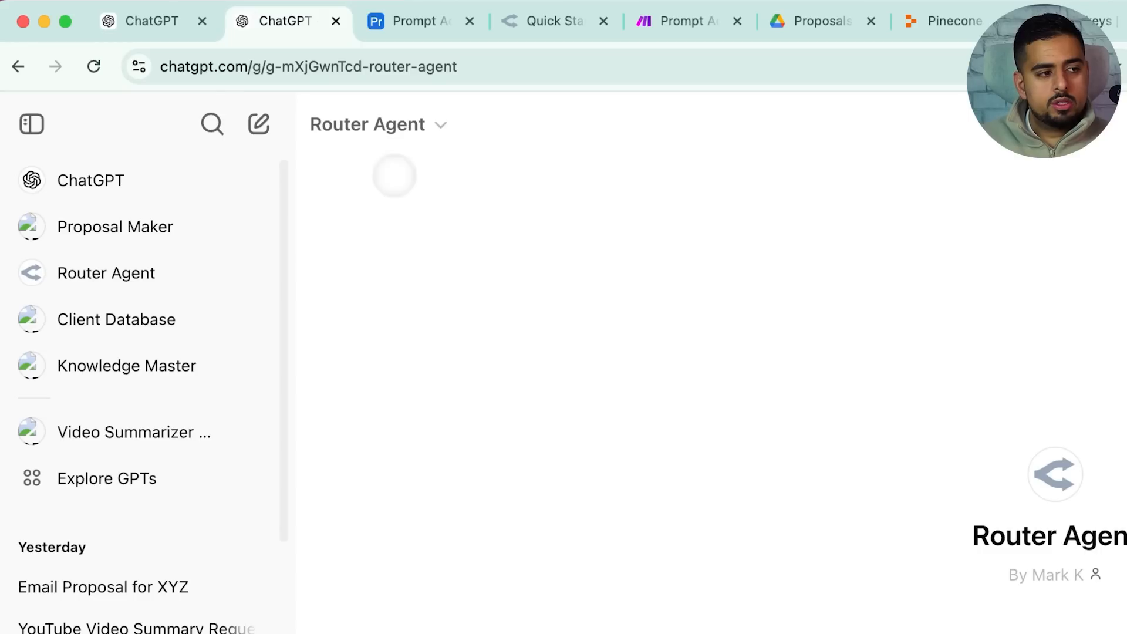
Edit the Router Agent GPT, read its full instructions, then open its OpenRouter action schema
click(390, 135)
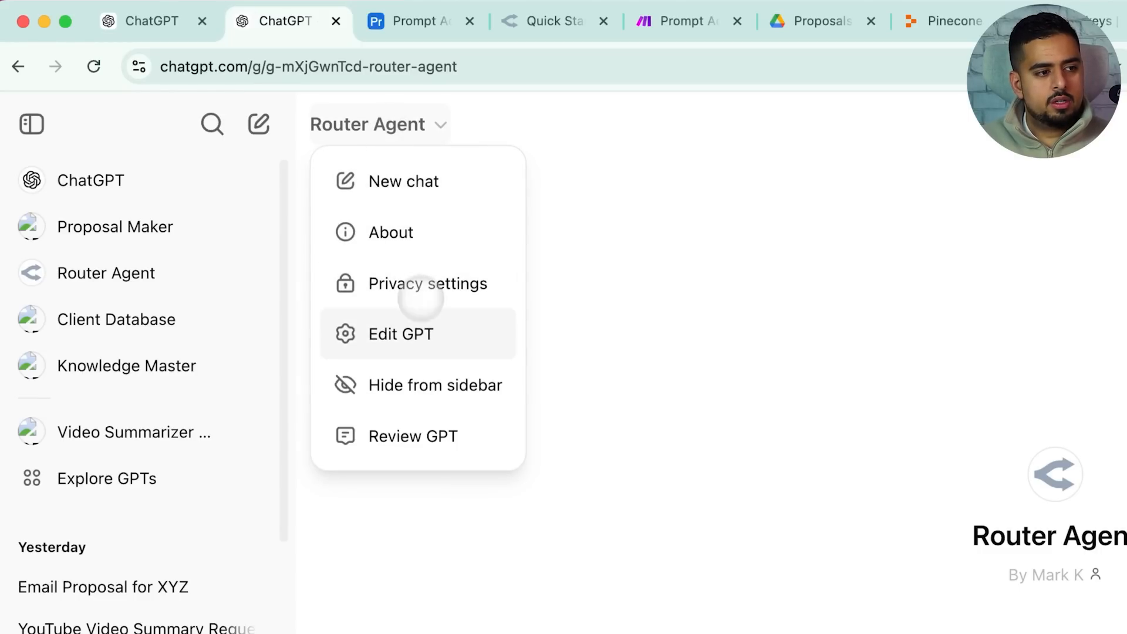
click(401, 334)
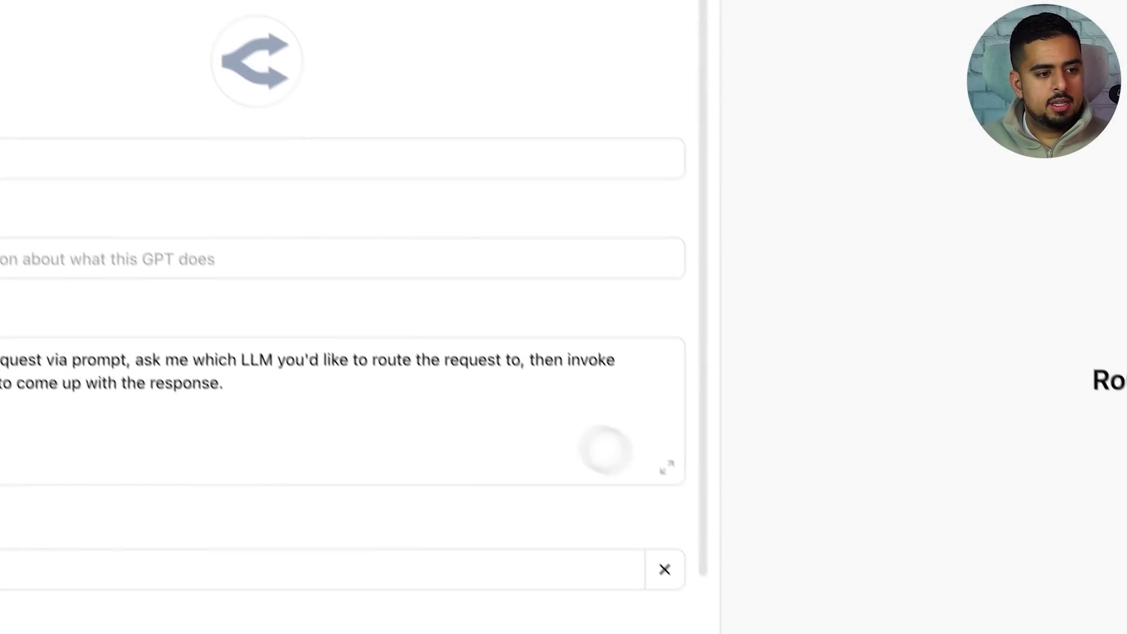
click(667, 468)
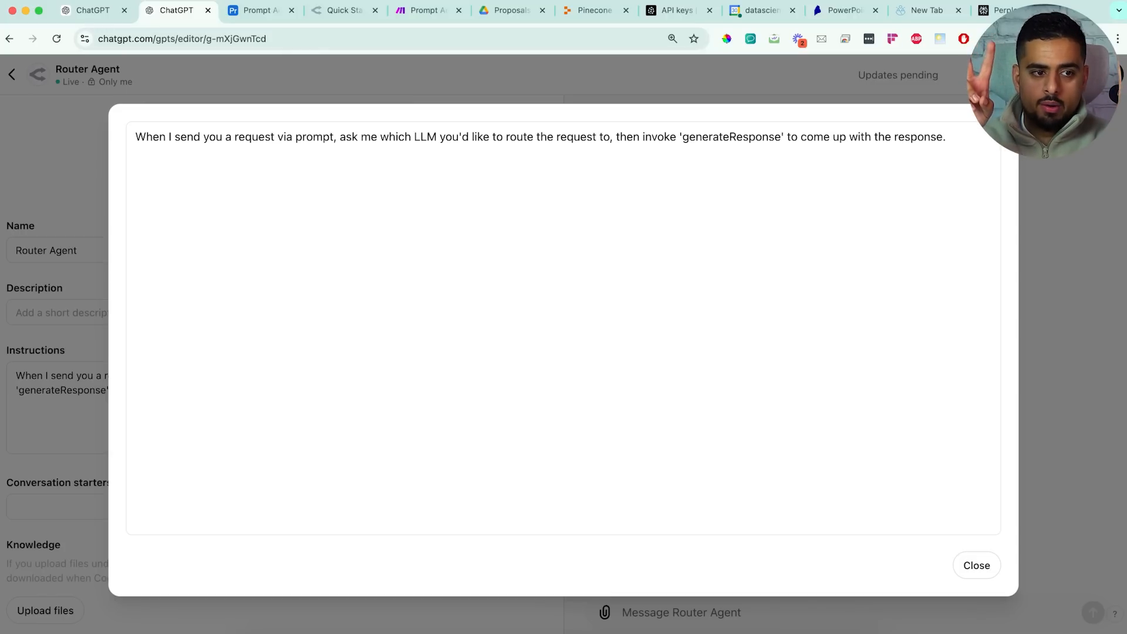
click(977, 566)
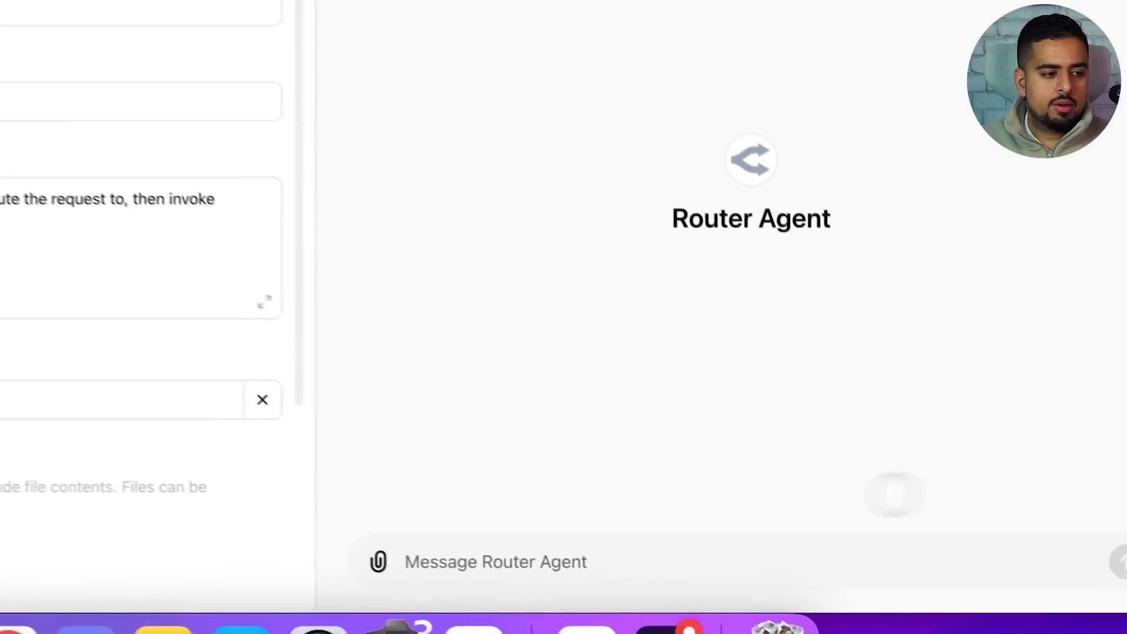
click(603, 534)
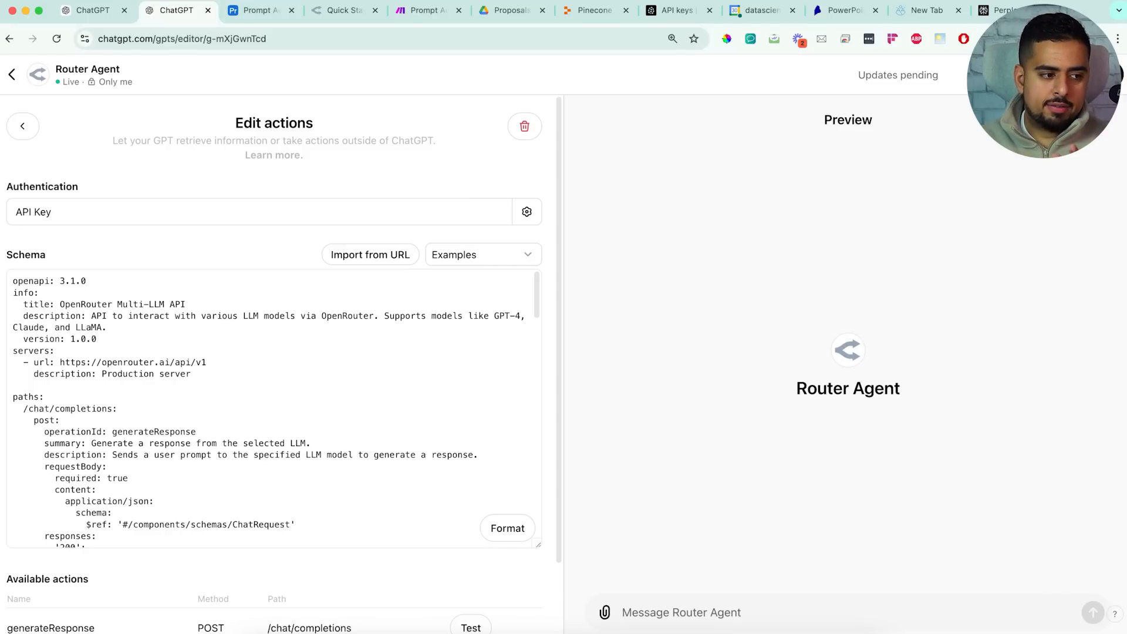
scroll(188, 370, down, 3)
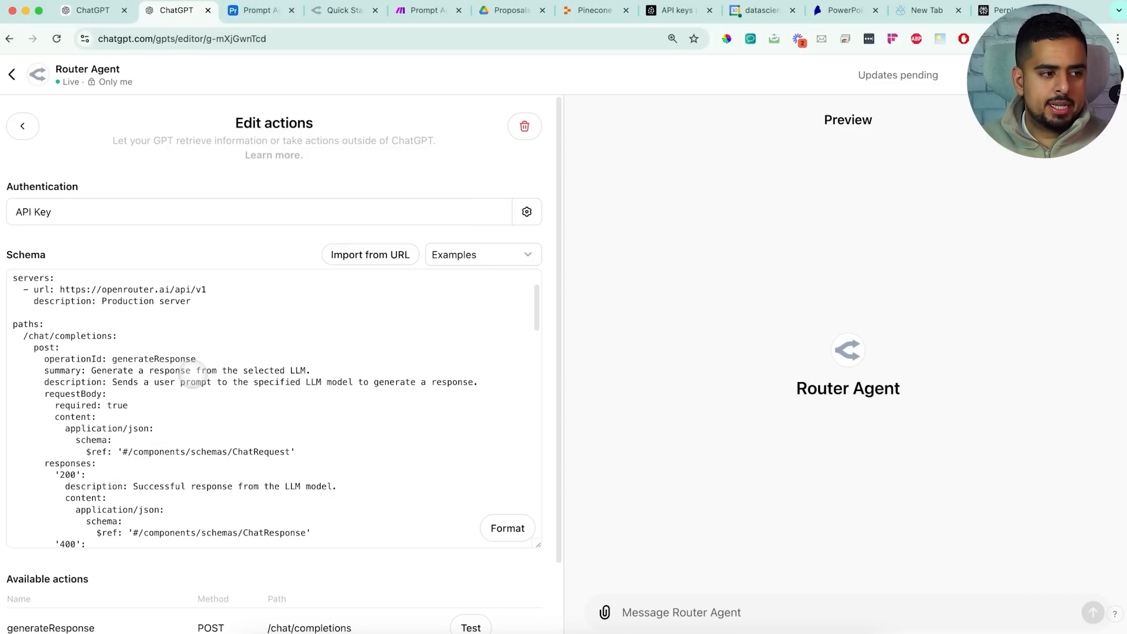
scroll(158, 545, down, 2)
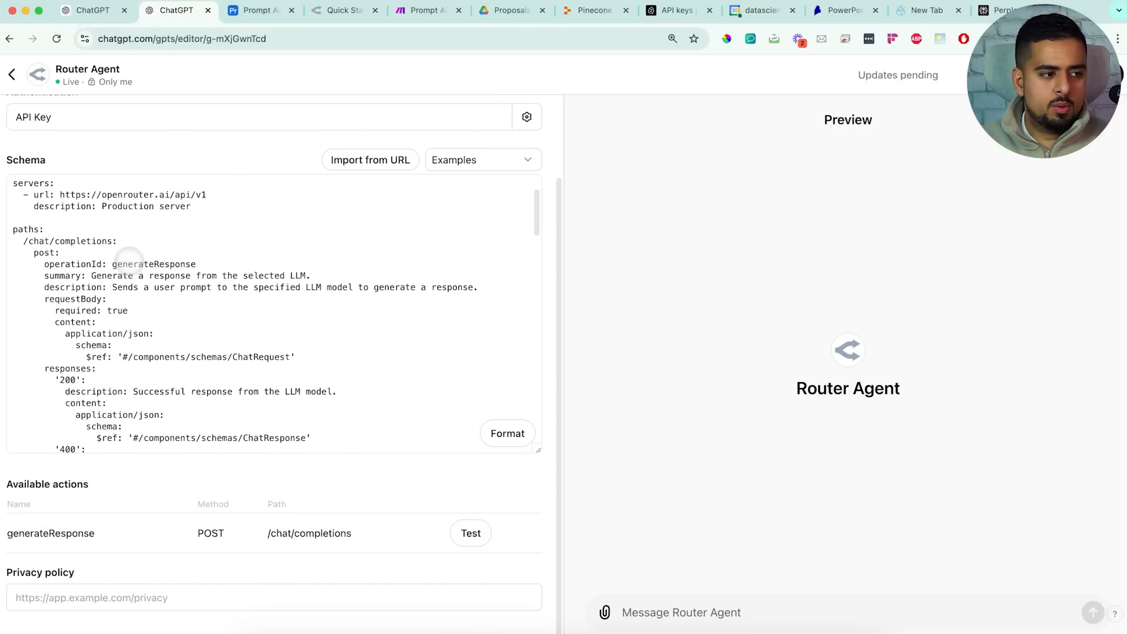
drag(111, 264, 242, 273)
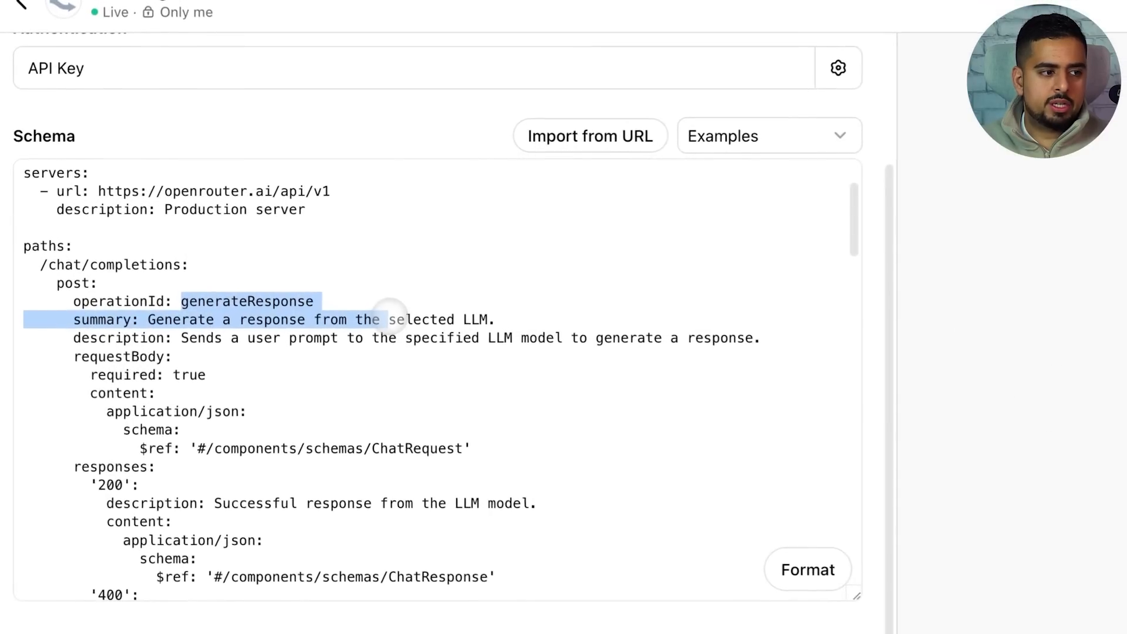
drag(389, 310, 370, 297)
click(357, 322)
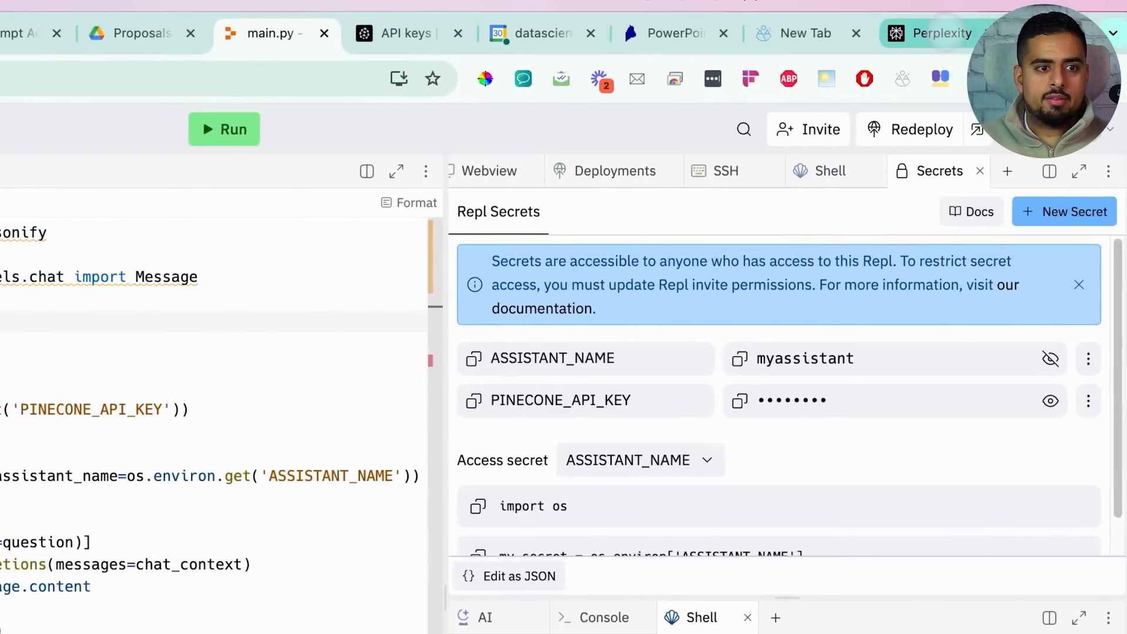
Glance over the Perplexity, Pinecone API keys and Replit main.py tabs, then exit the Router Agent editor to its chat page
click(951, 33)
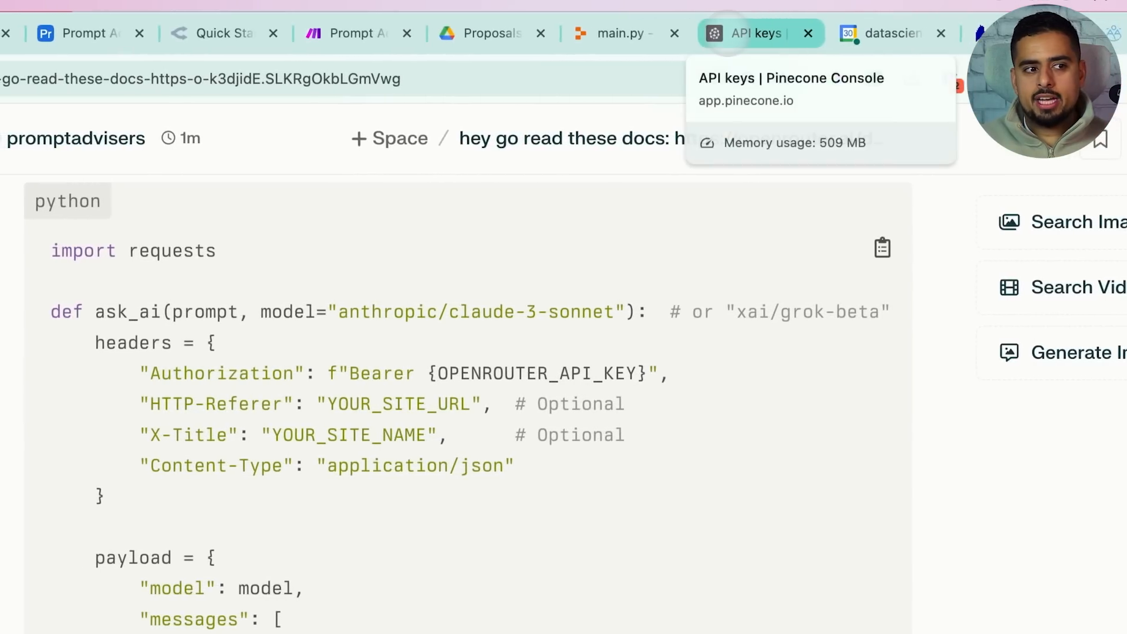
click(727, 34)
click(634, 35)
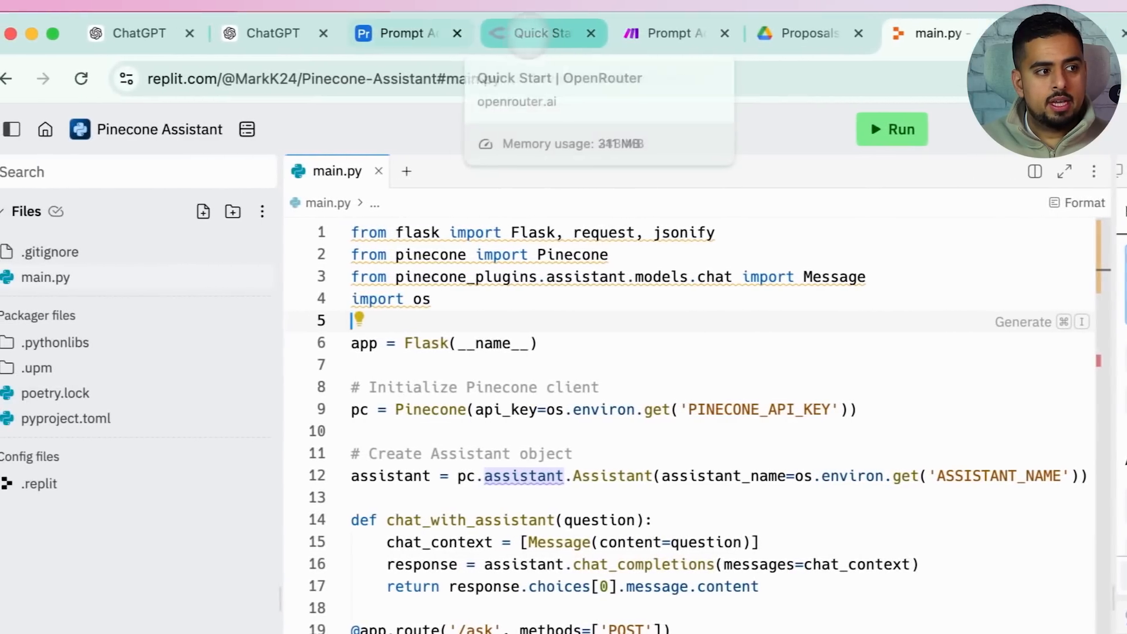
click(316, 39)
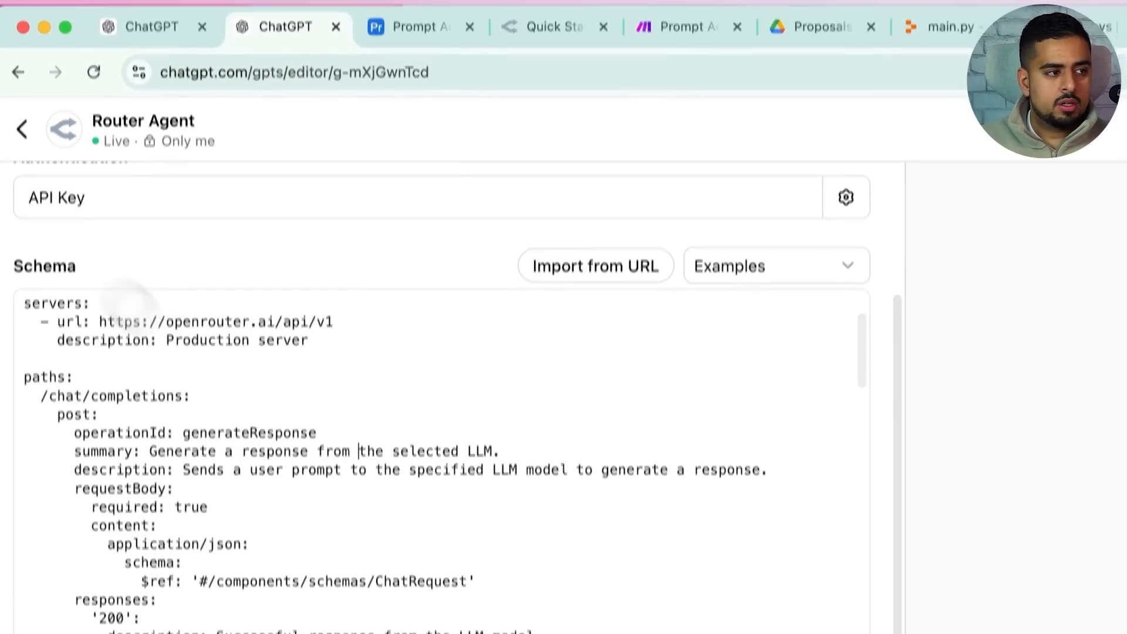
click(22, 129)
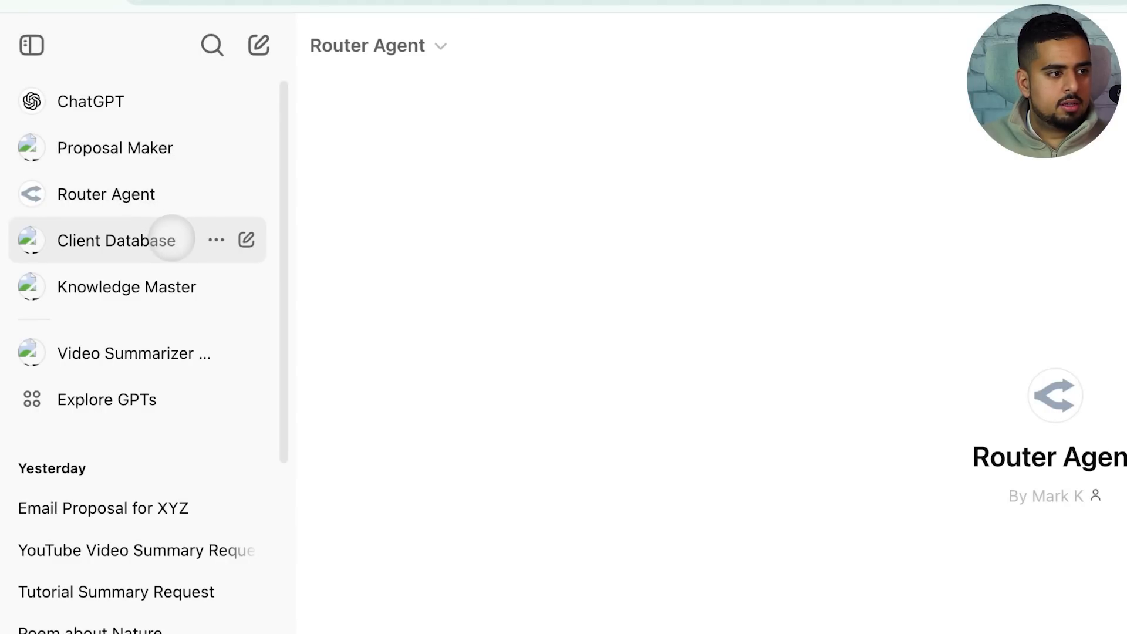
Open Knowledge Master in Edit GPT mode and bring up its Pinecone action schema
click(162, 285)
click(406, 45)
click(431, 253)
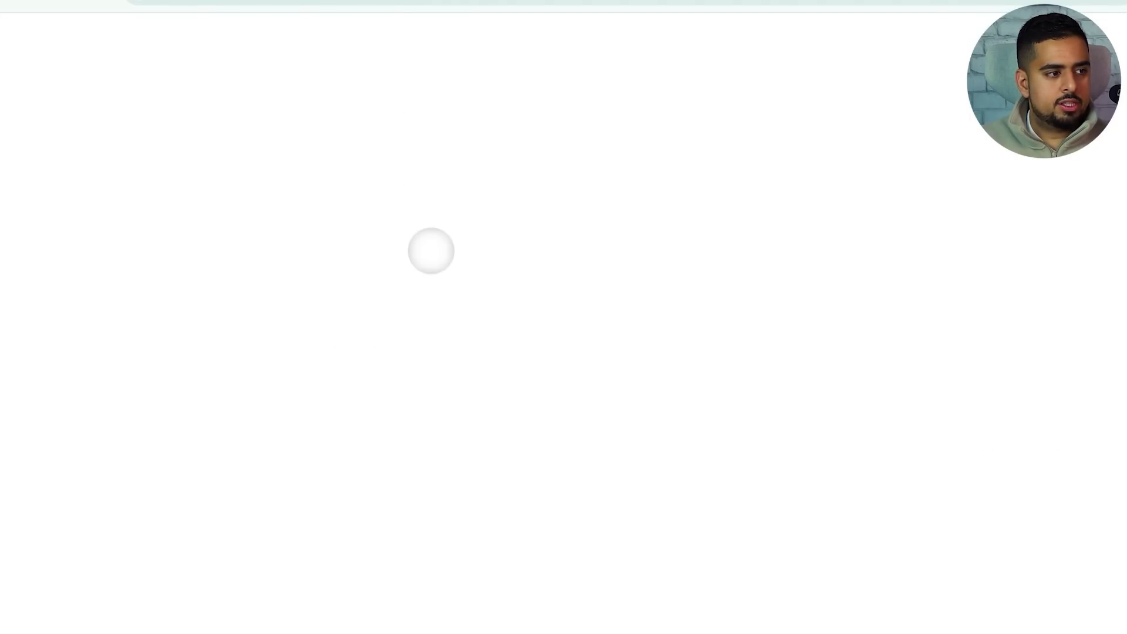
scroll(438, 475, down, 5)
click(752, 616)
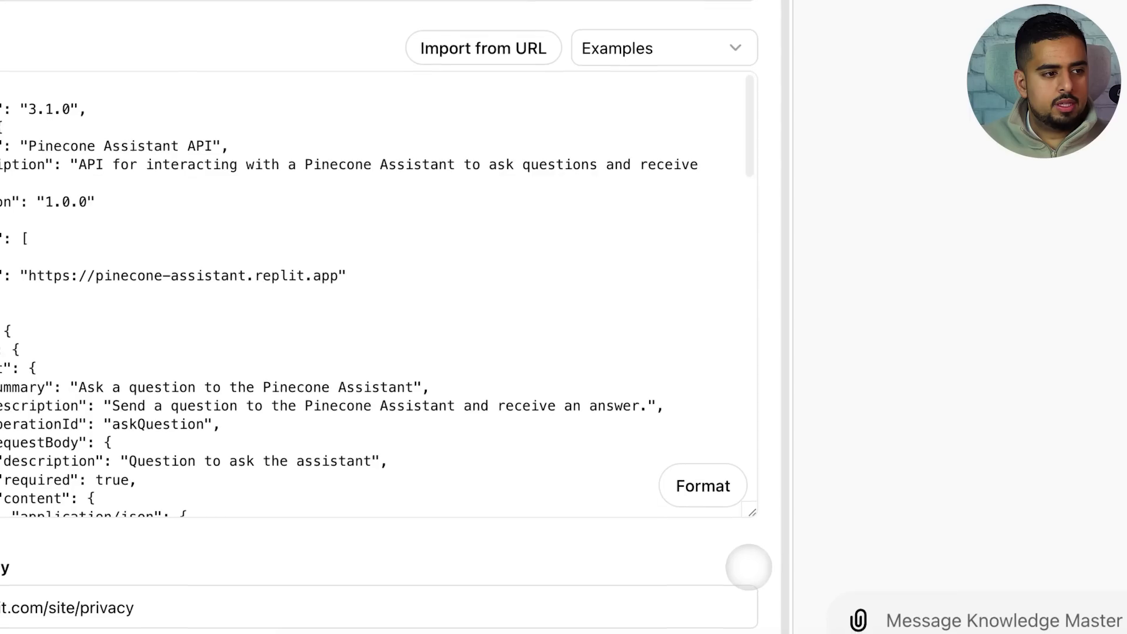
Scroll through the schema, highlighting the Replit server URL, then return to the Knowledge Master chat page
scroll(162, 352, down, 10)
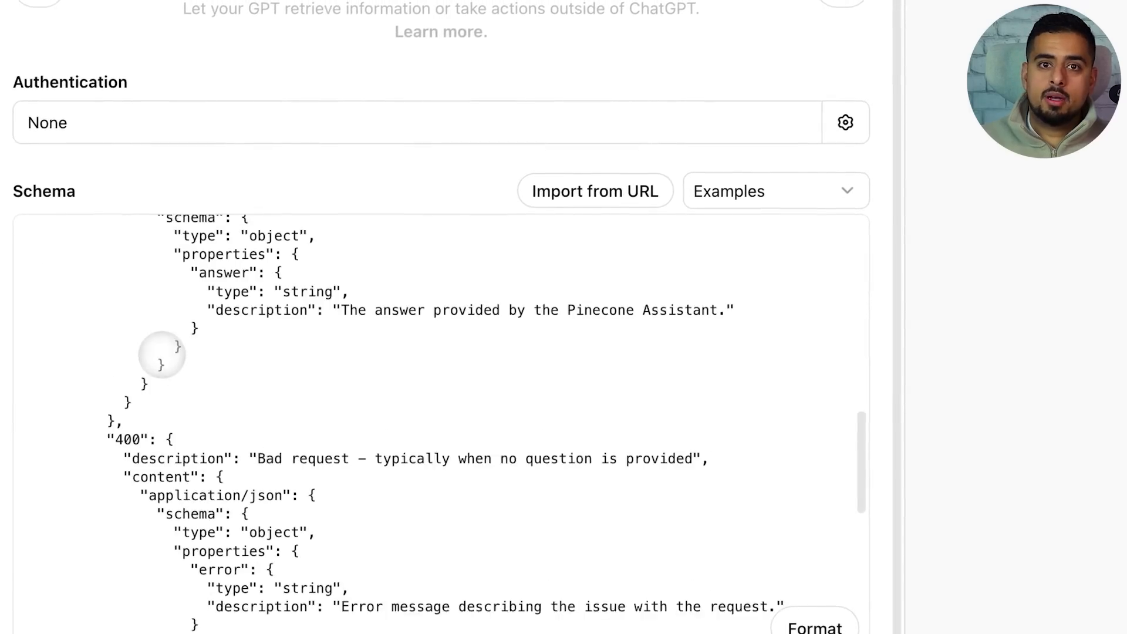
scroll(156, 355, down, 5)
scroll(167, 341, up, 8)
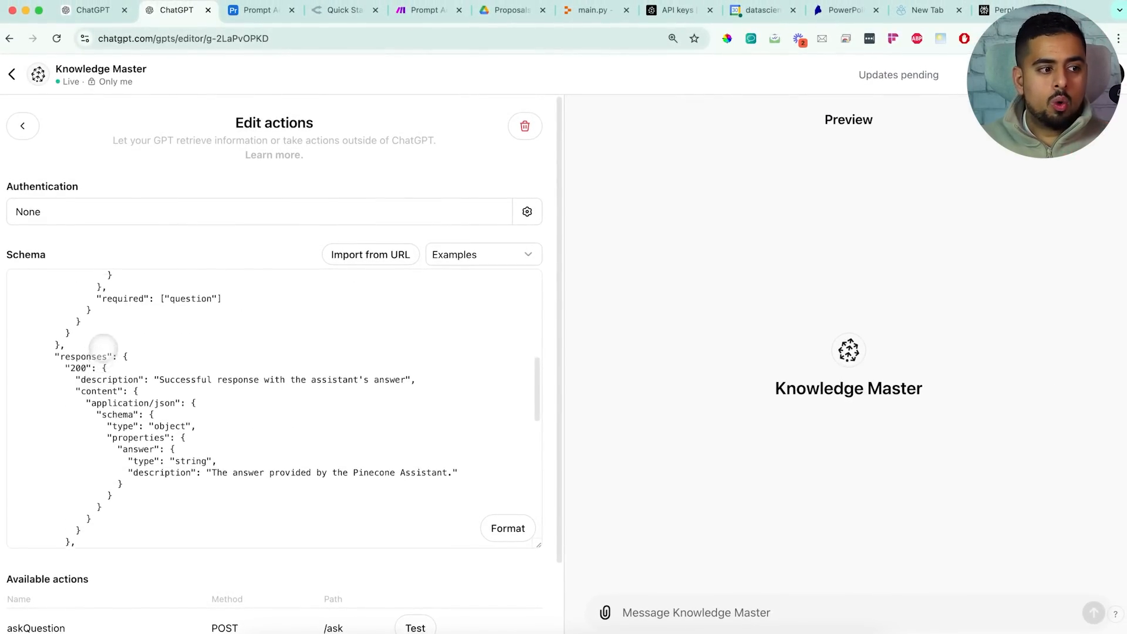
scroll(103, 346, up, 10)
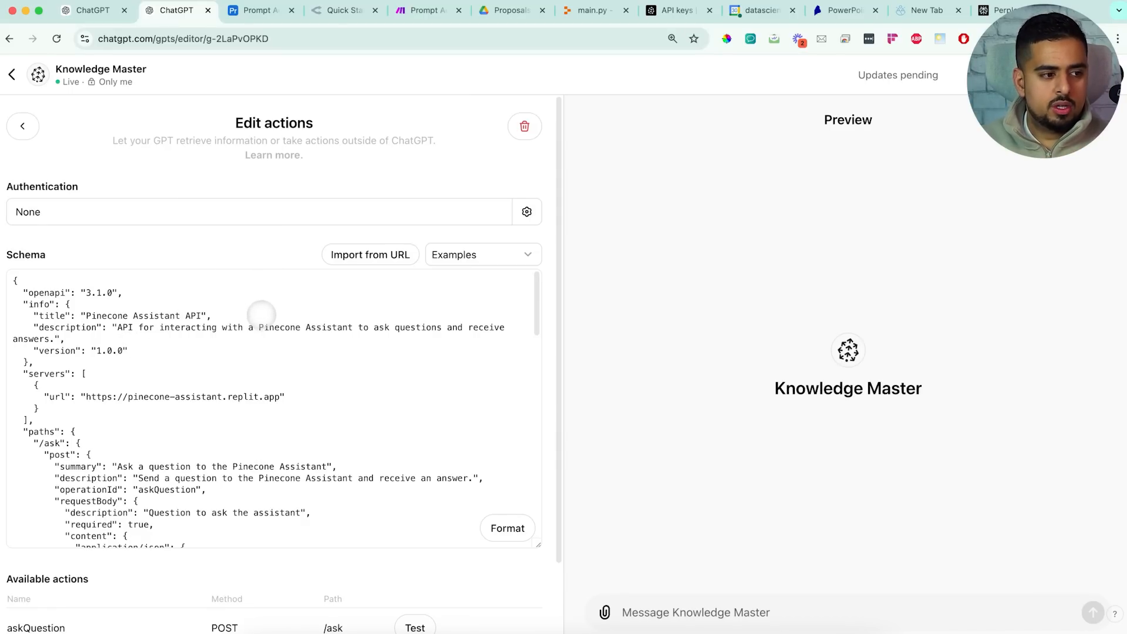
drag(282, 397, 140, 388)
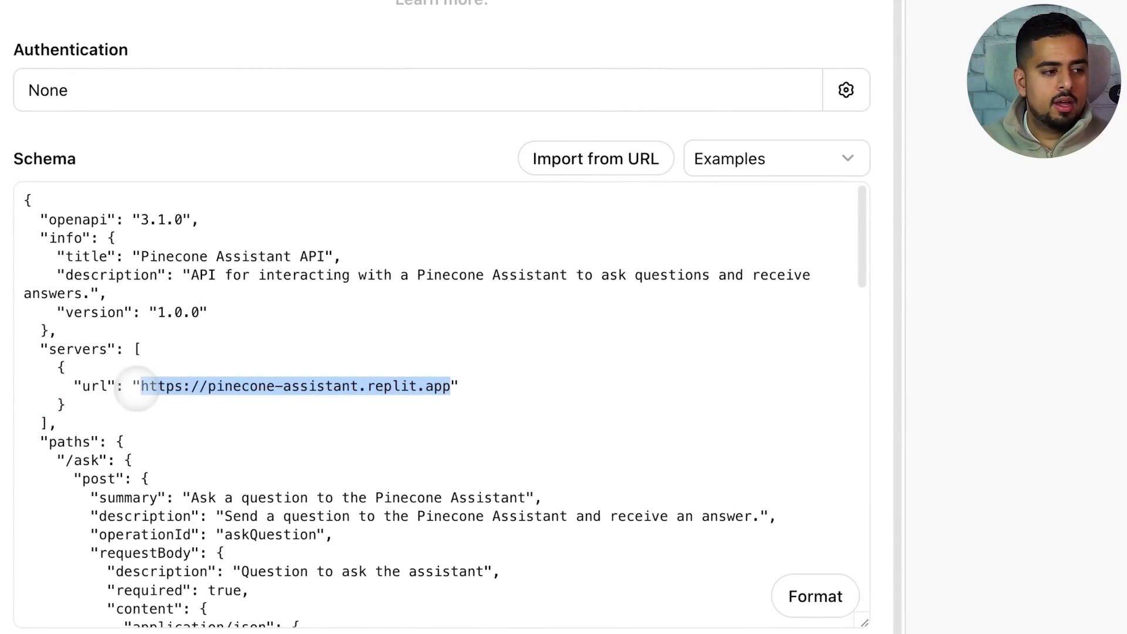
click(357, 317)
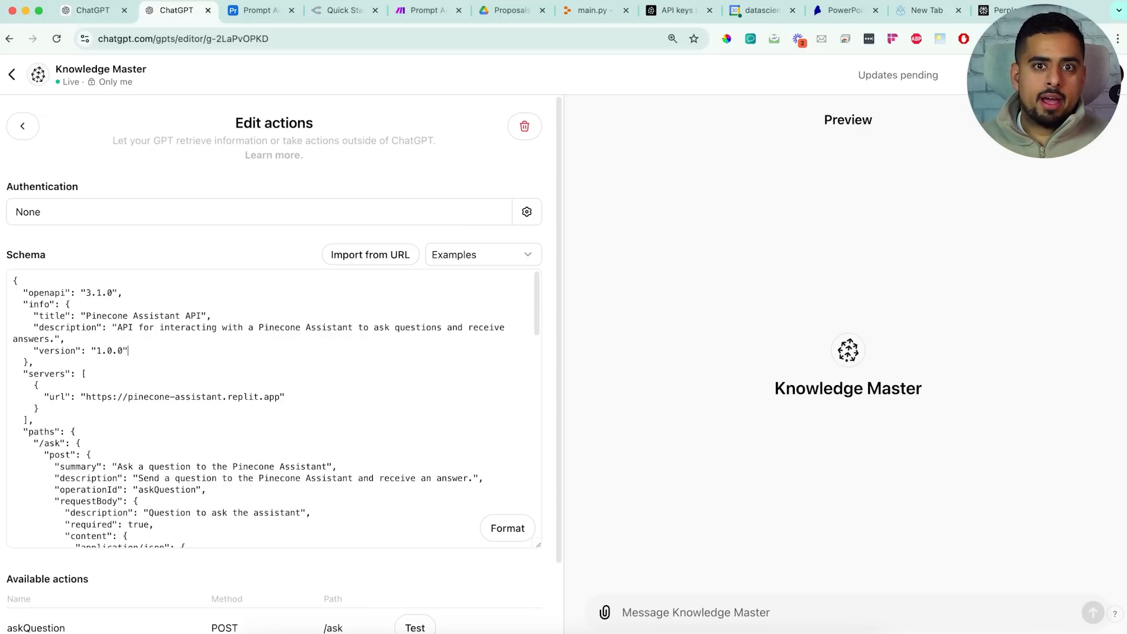
scroll(448, 385, down, 15)
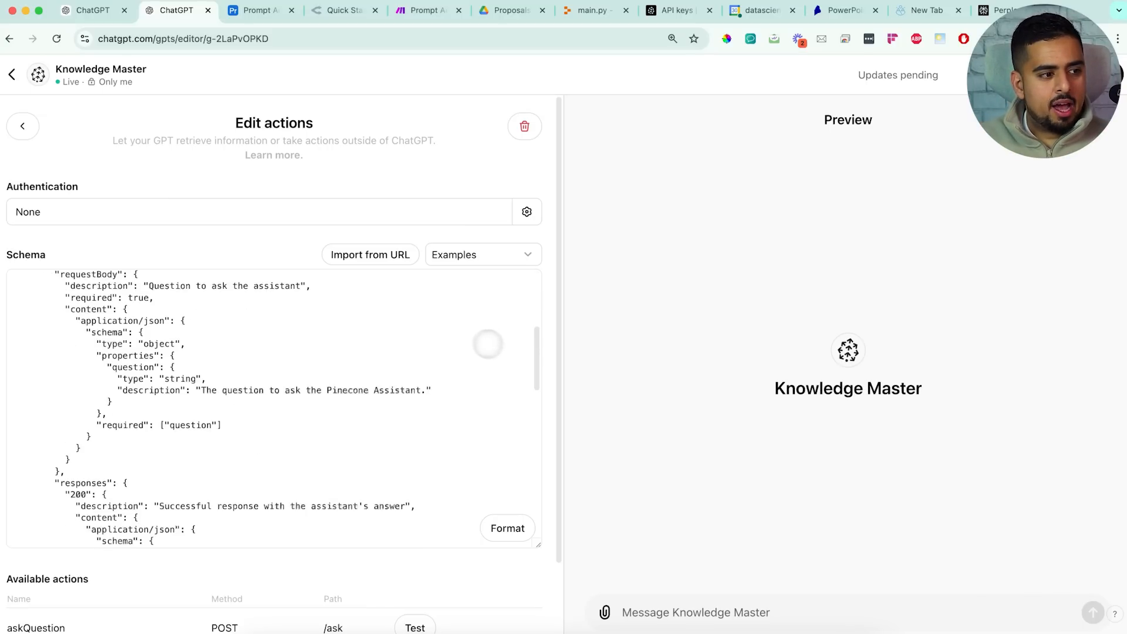
scroll(364, 428, down, 3)
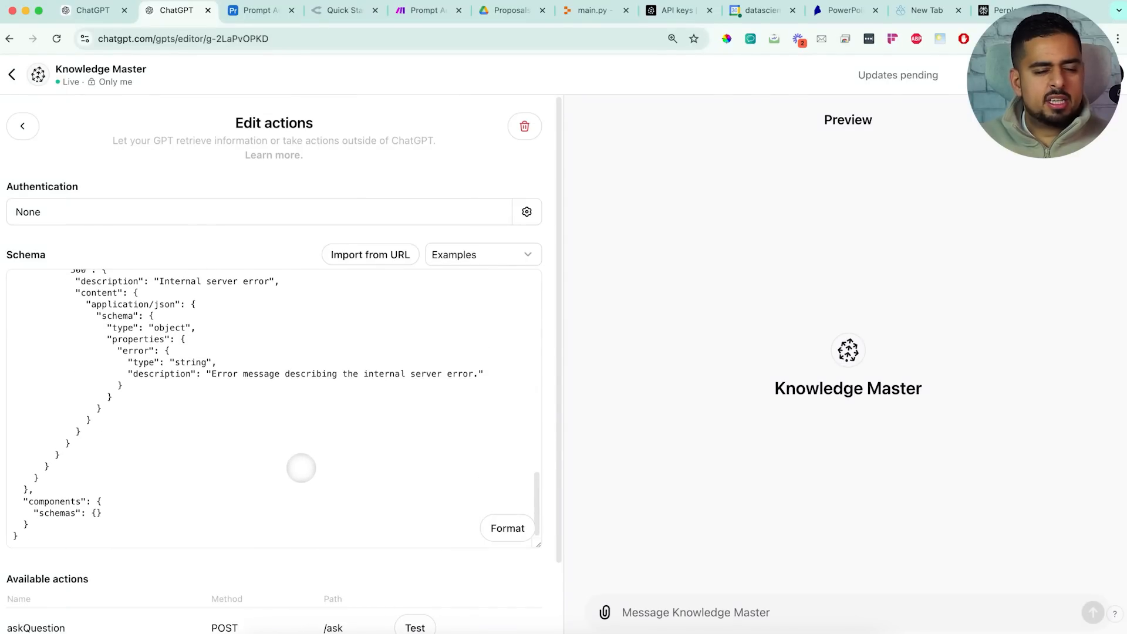
scroll(297, 464, up, 15)
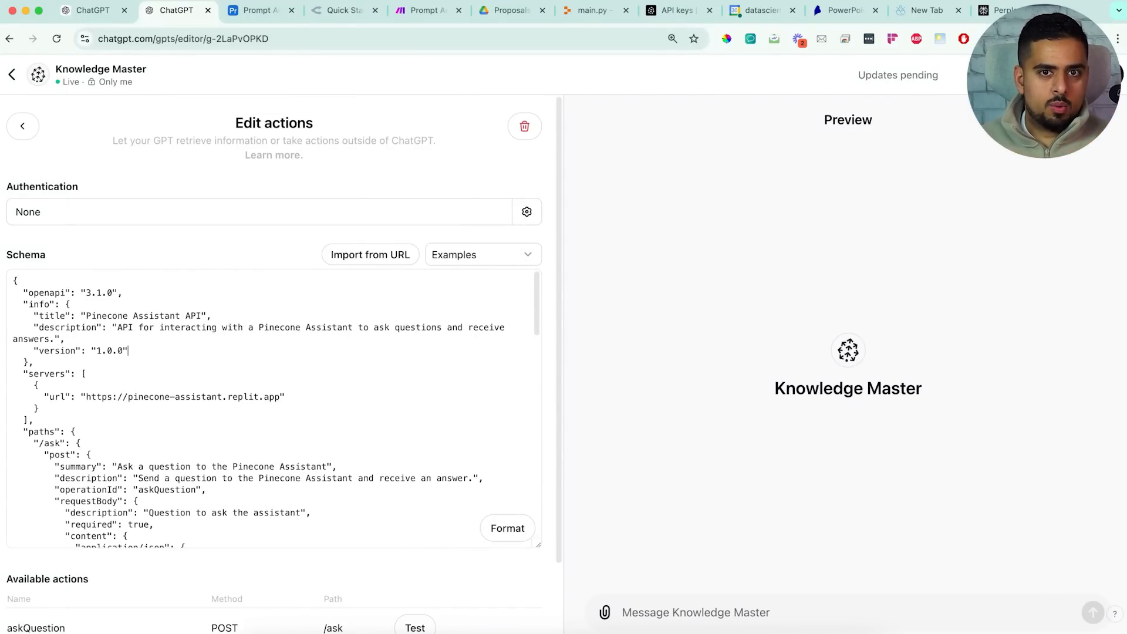
click(12, 75)
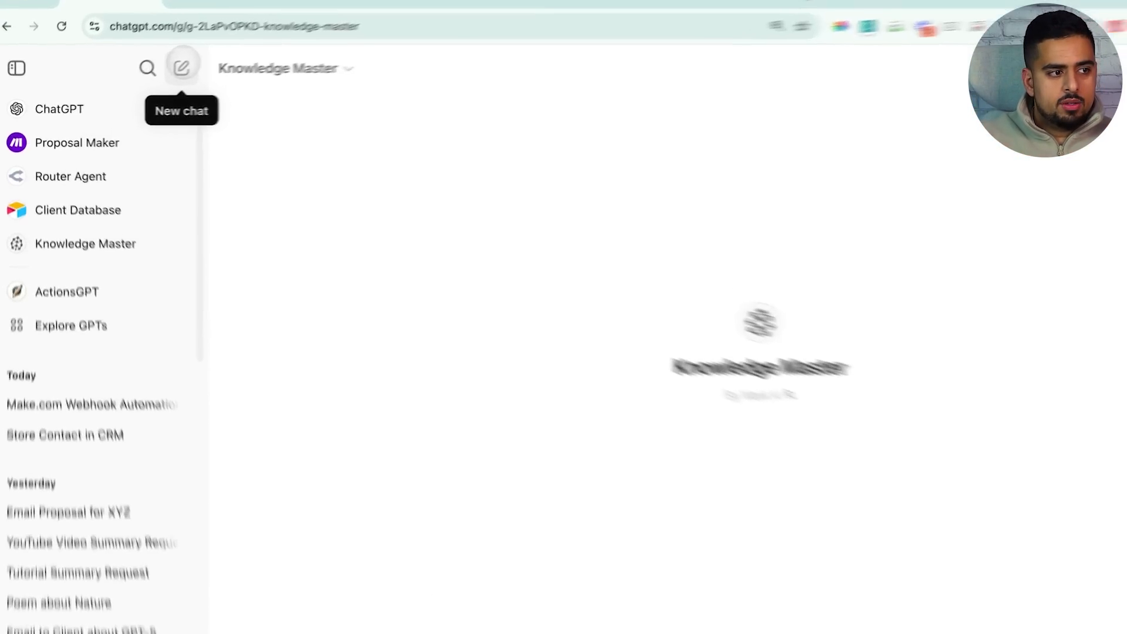
In a new chat, write a multi-line prompt: an automation where a custom GPT kicks off an email draft with an attachment
click(181, 66)
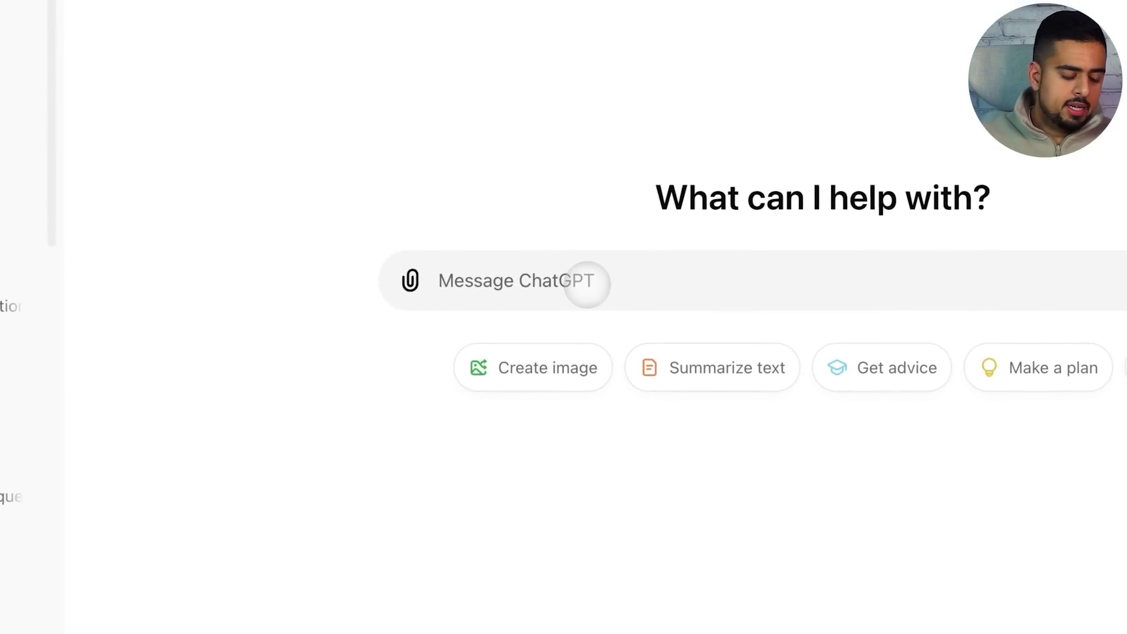
click(588, 285)
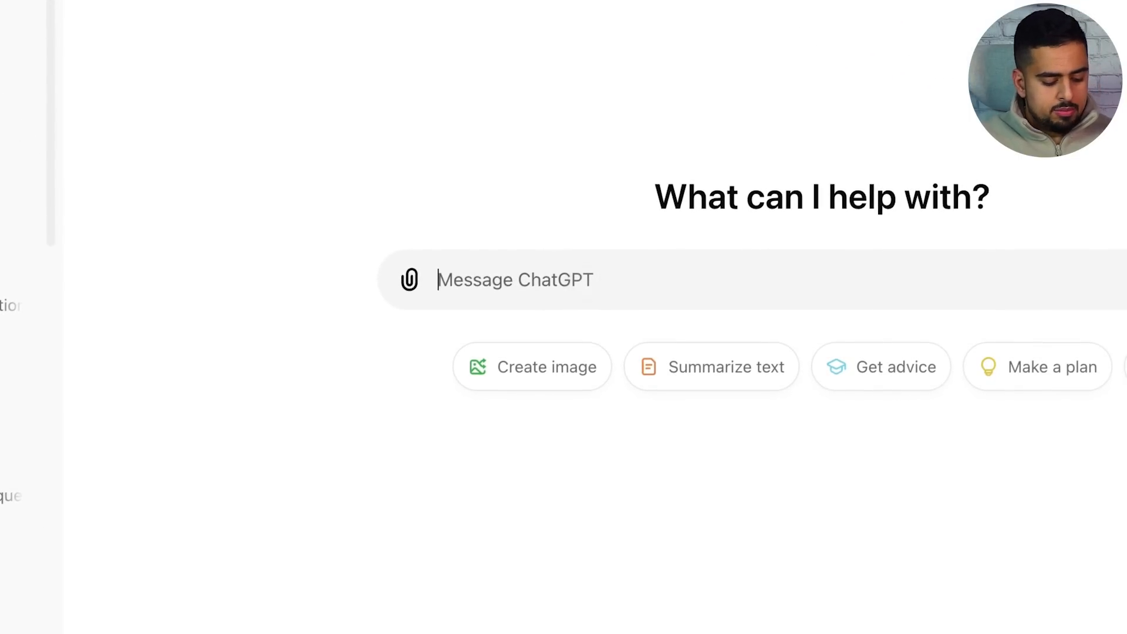
text(i want )
text(to create an)
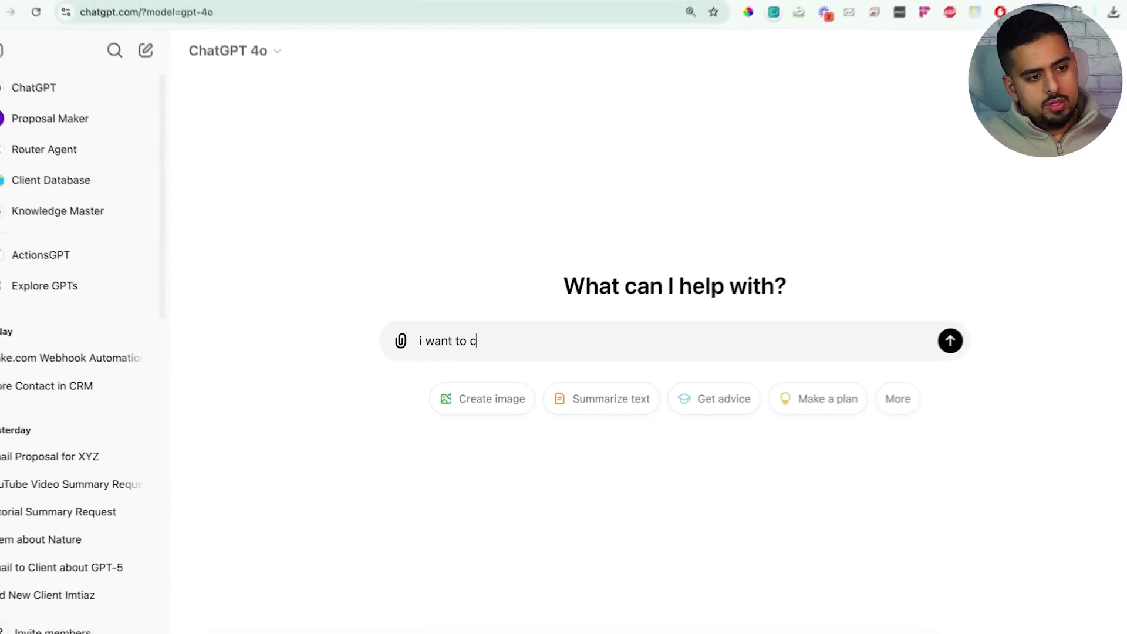
text( automation)
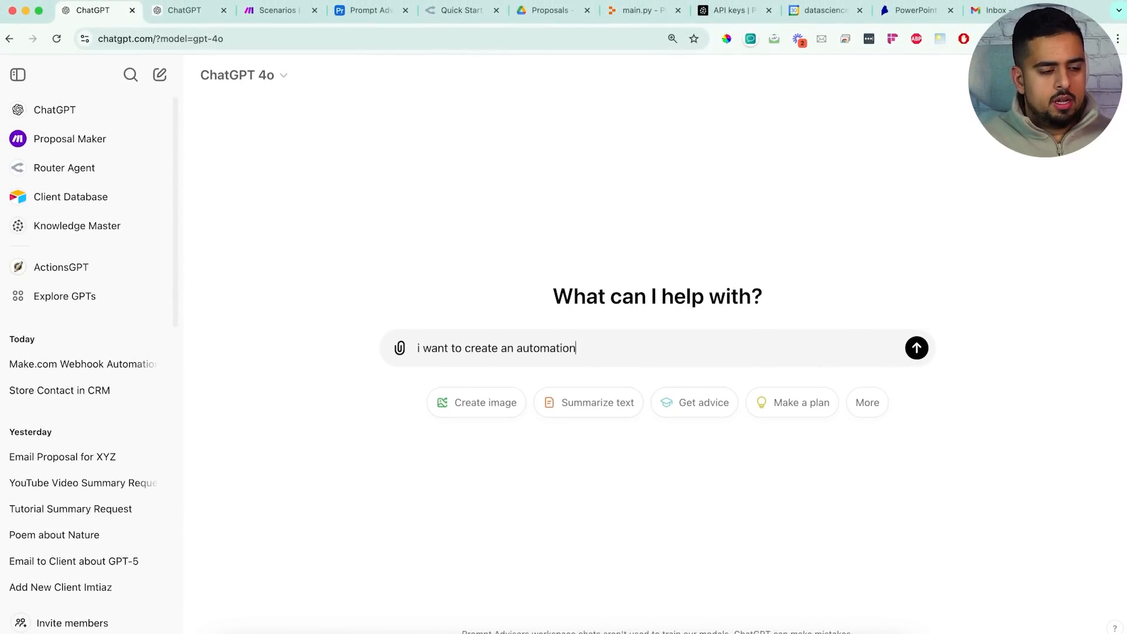
key(shift+Return)
text(it wil)
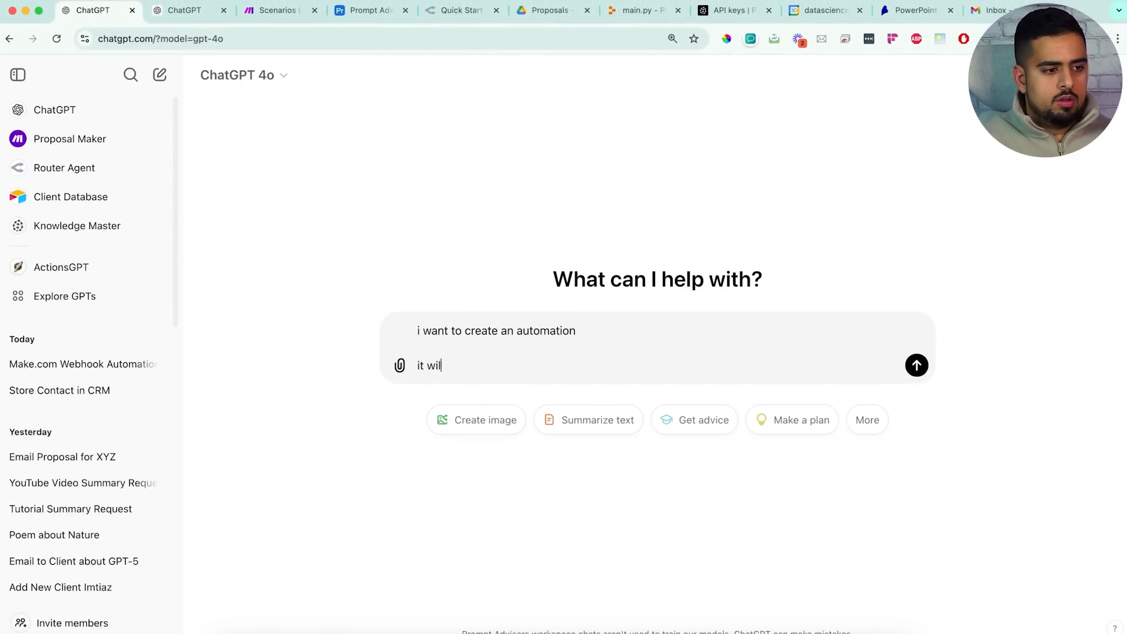
text(l first connect )
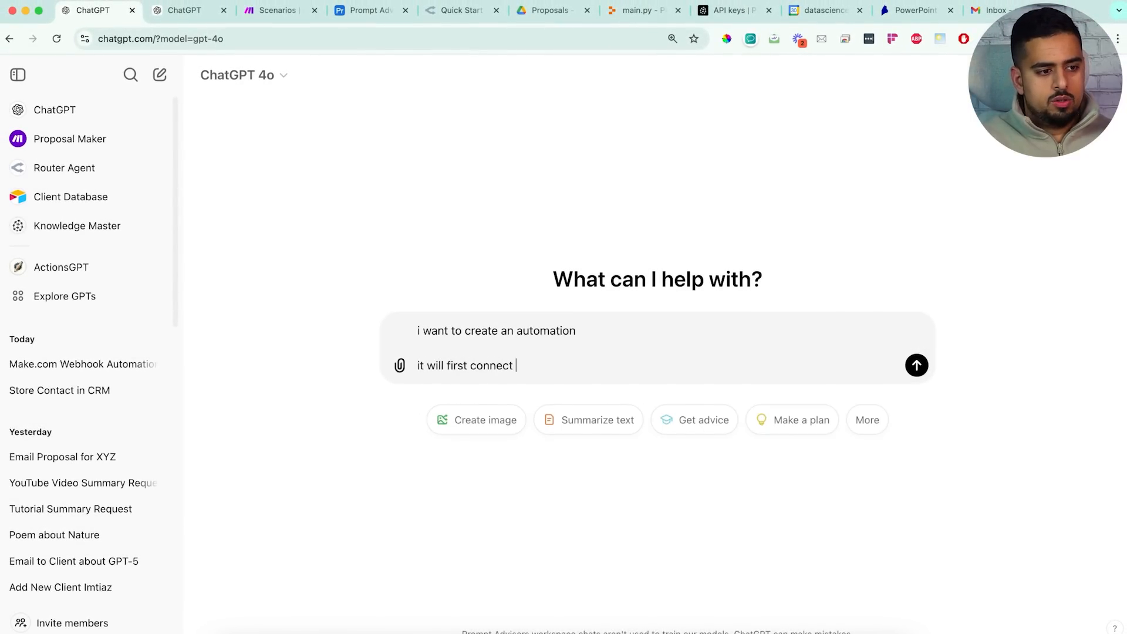
text(to a custom gpt)
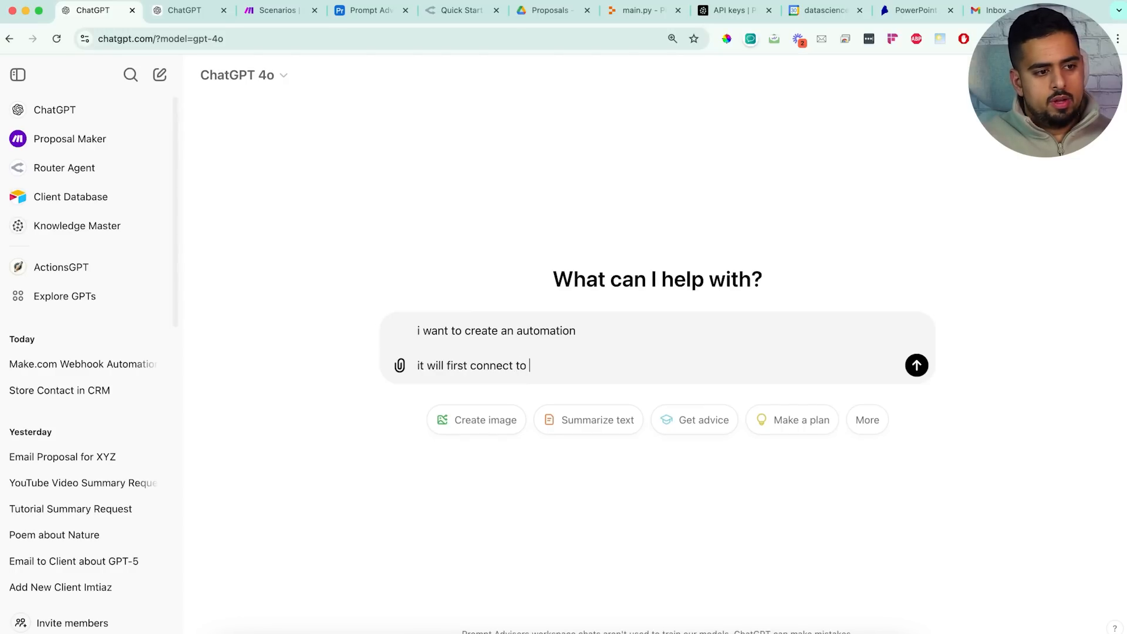
key(shift+Return)
key(shift+Return)
text(the)
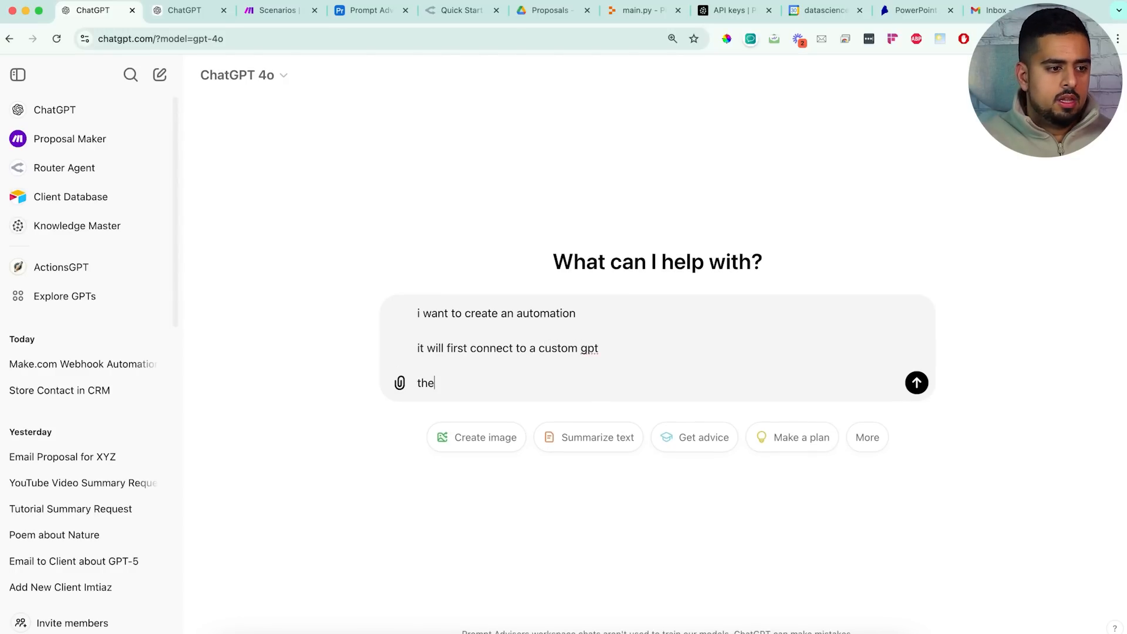
text( custom GPT will )
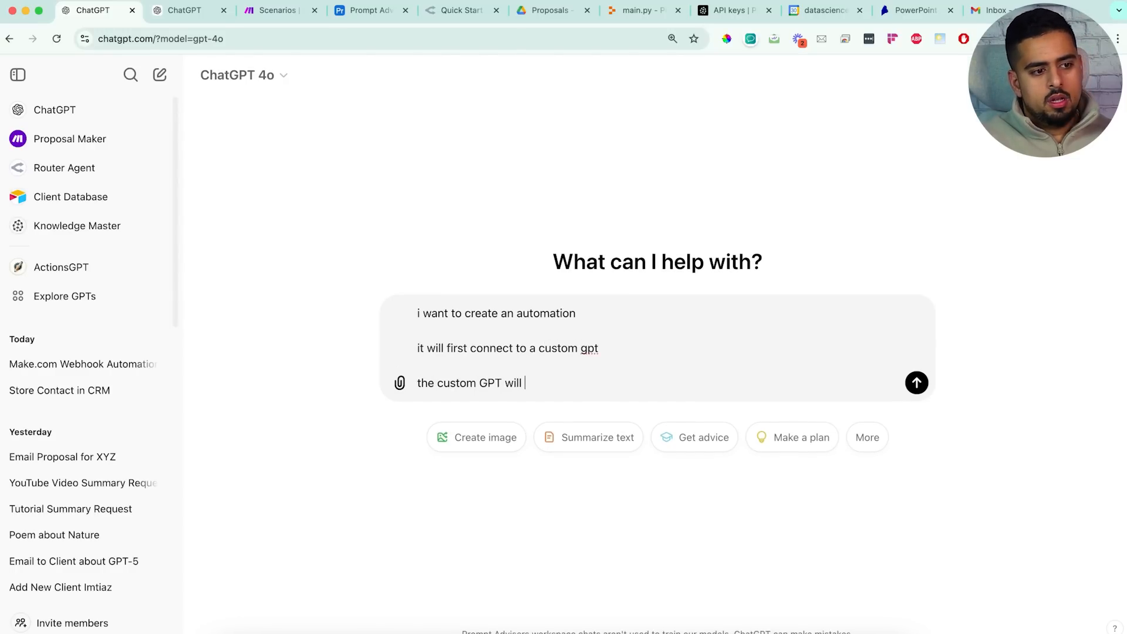
text(kickoff an auto)
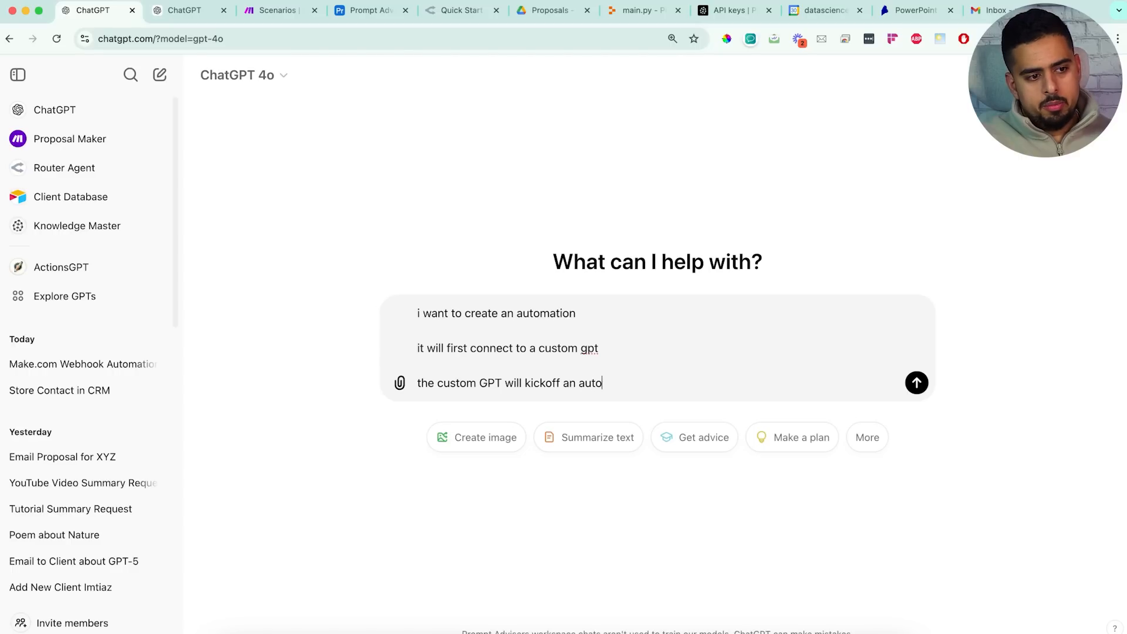
text(mation that will )
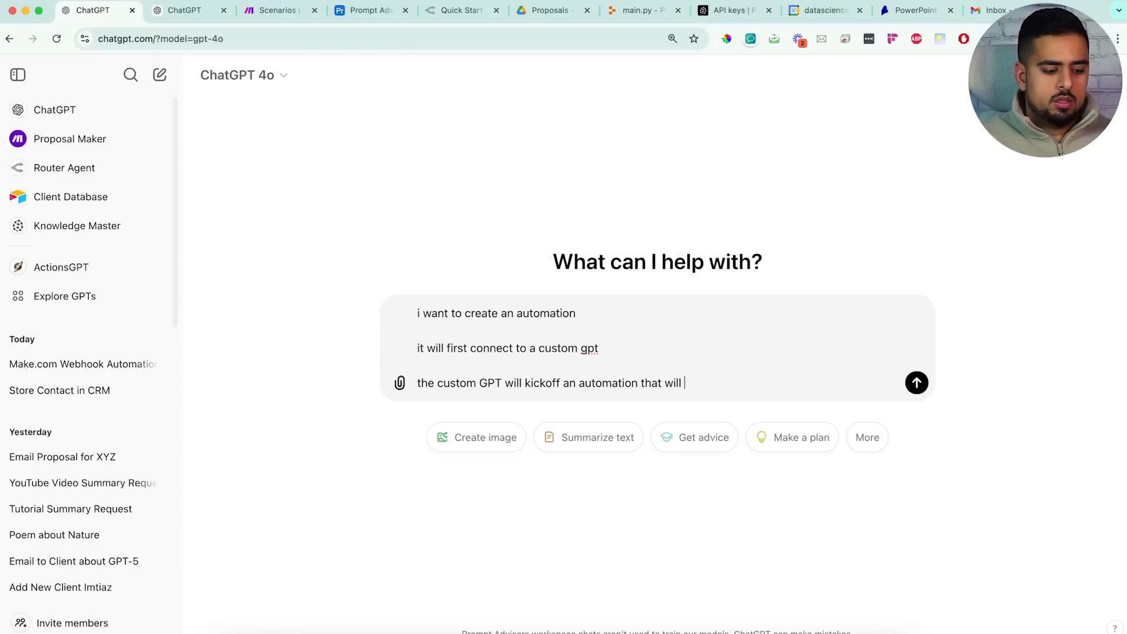
text(take an email)
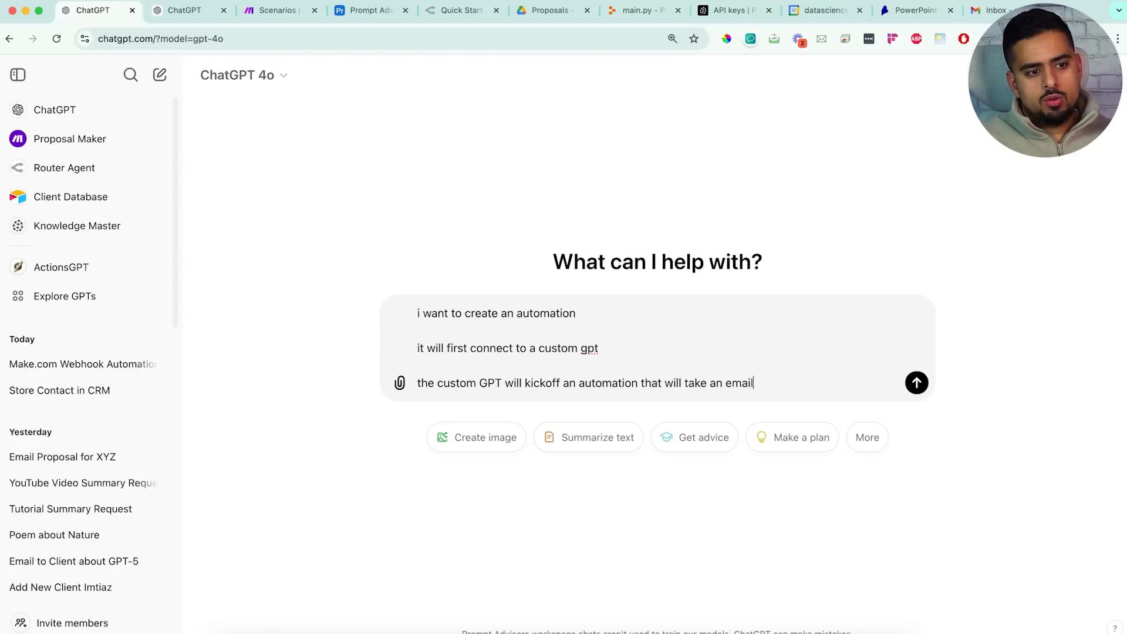
text( draft as wel)
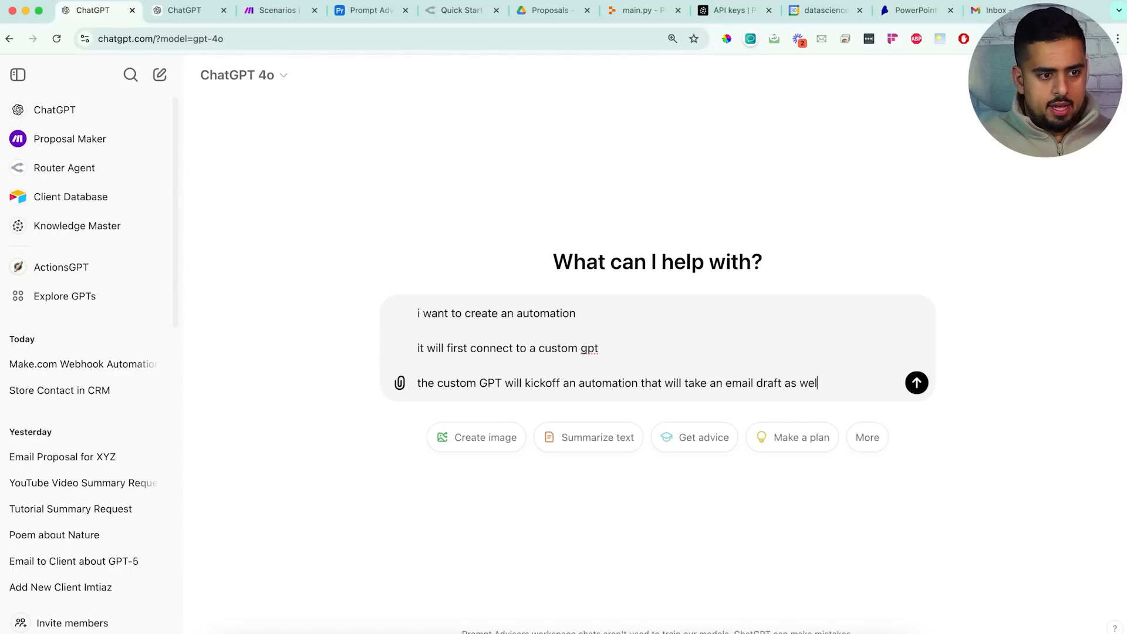
text(l an at)
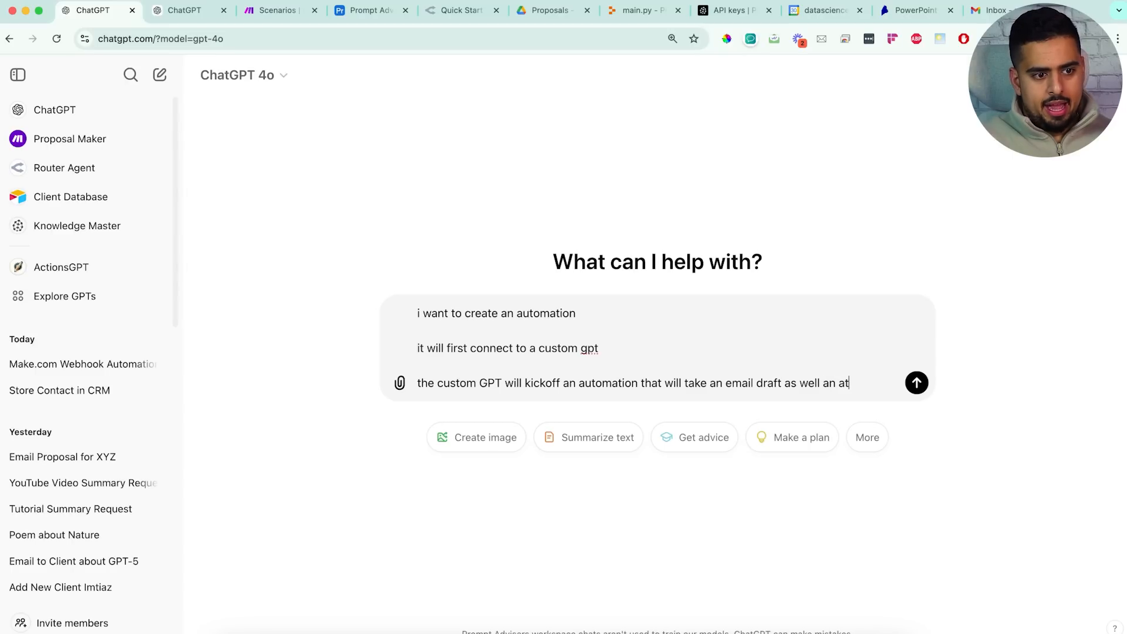
text(tachment ive store)
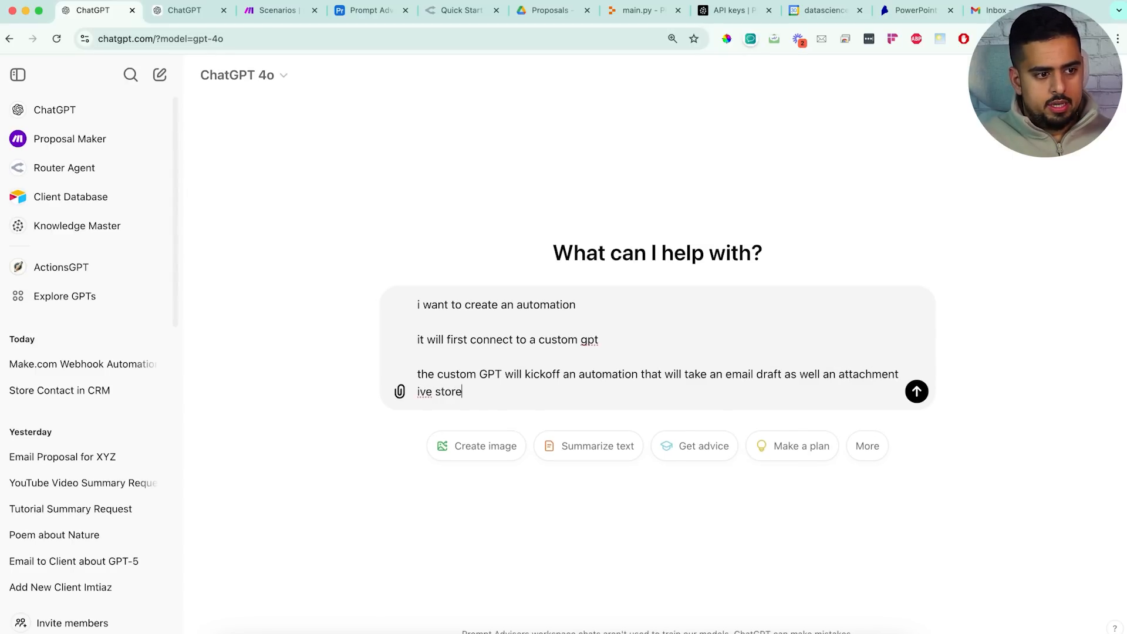
text(d in a google drive, and then p)
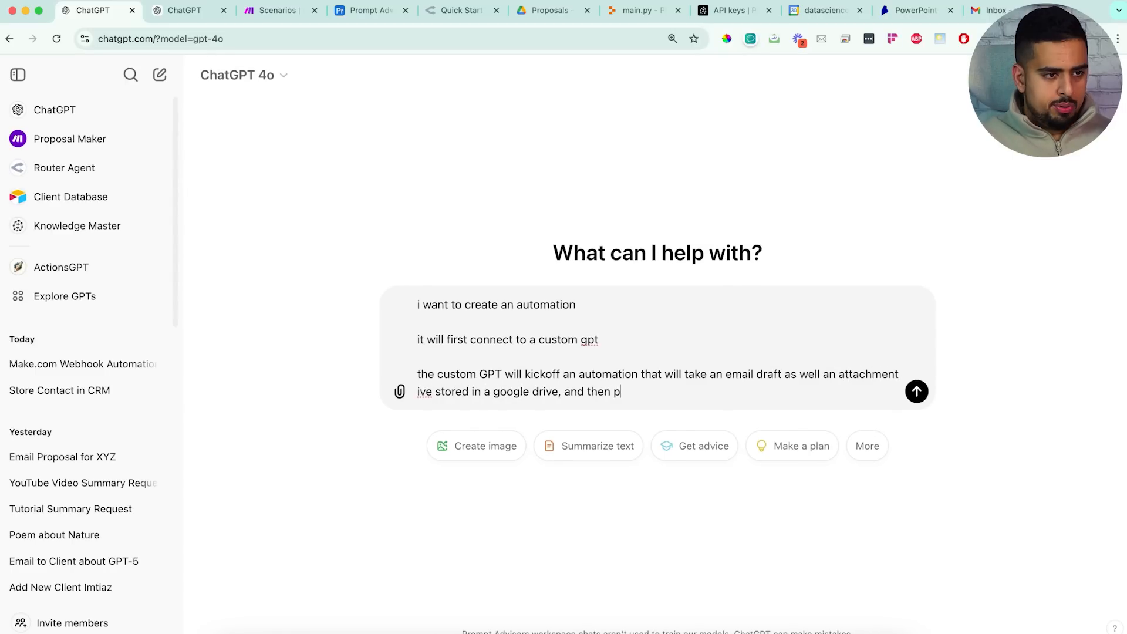
text(ut it as an attacment in a draft)
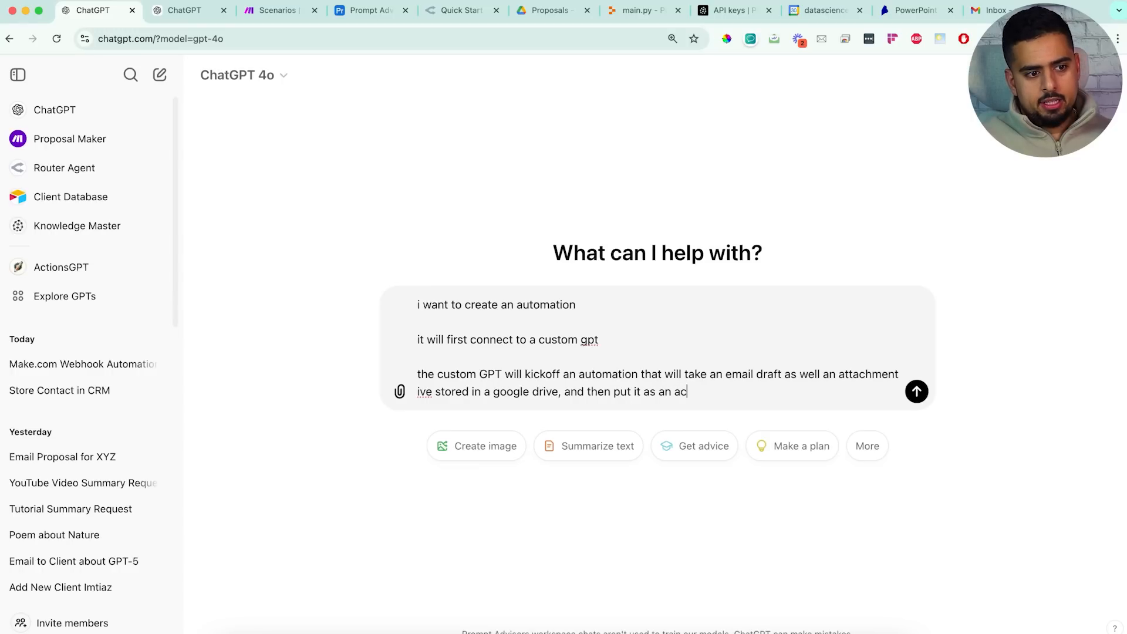
text( emai)
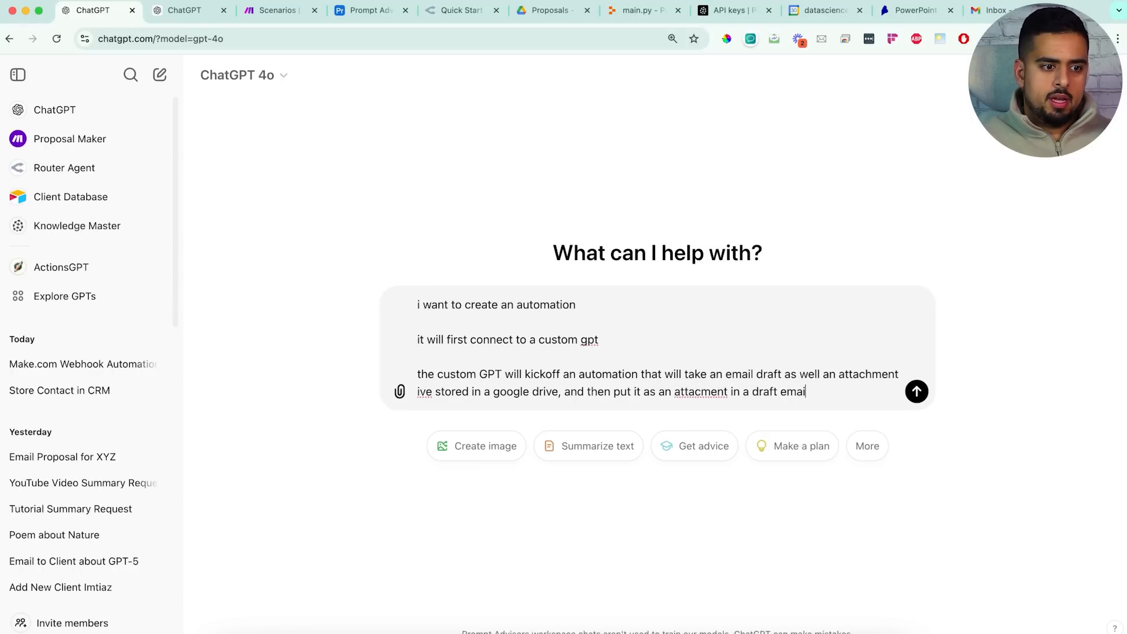
text(l on google mail)
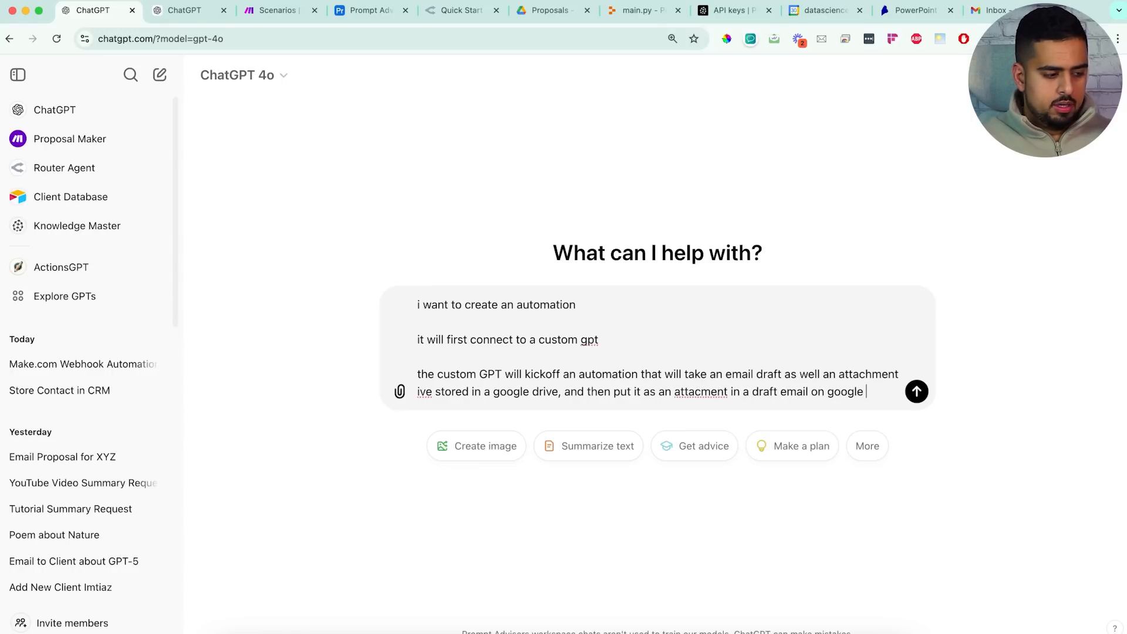
key(shift+Return)
key(shift+Return)
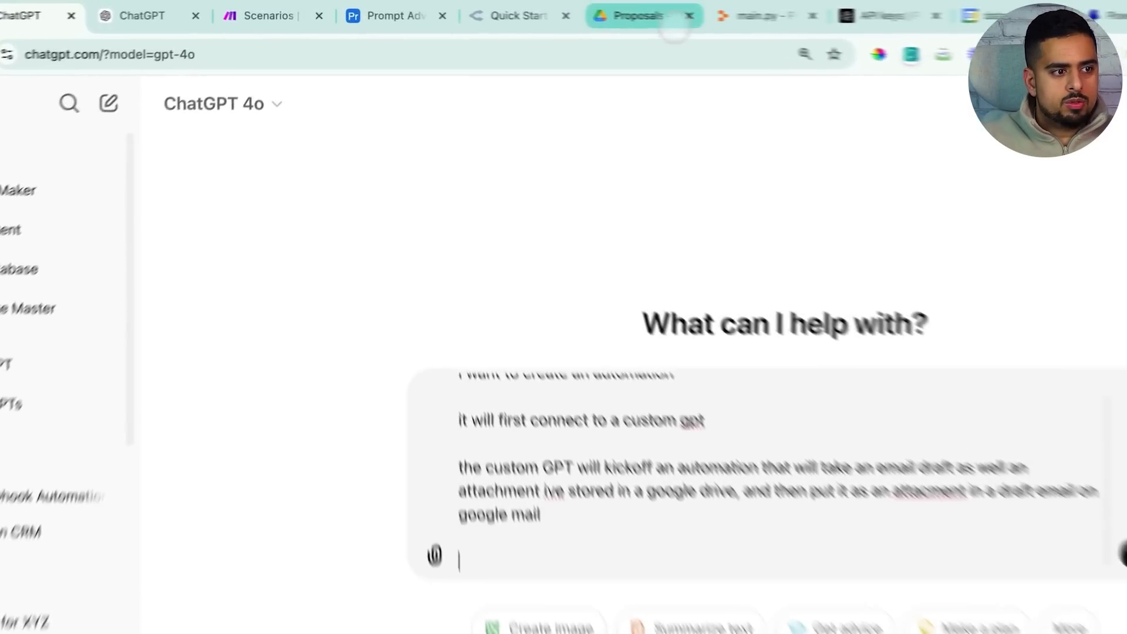
Show the Google Drive Proposals folder with its five proposal documents, nothing selected
click(550, 10)
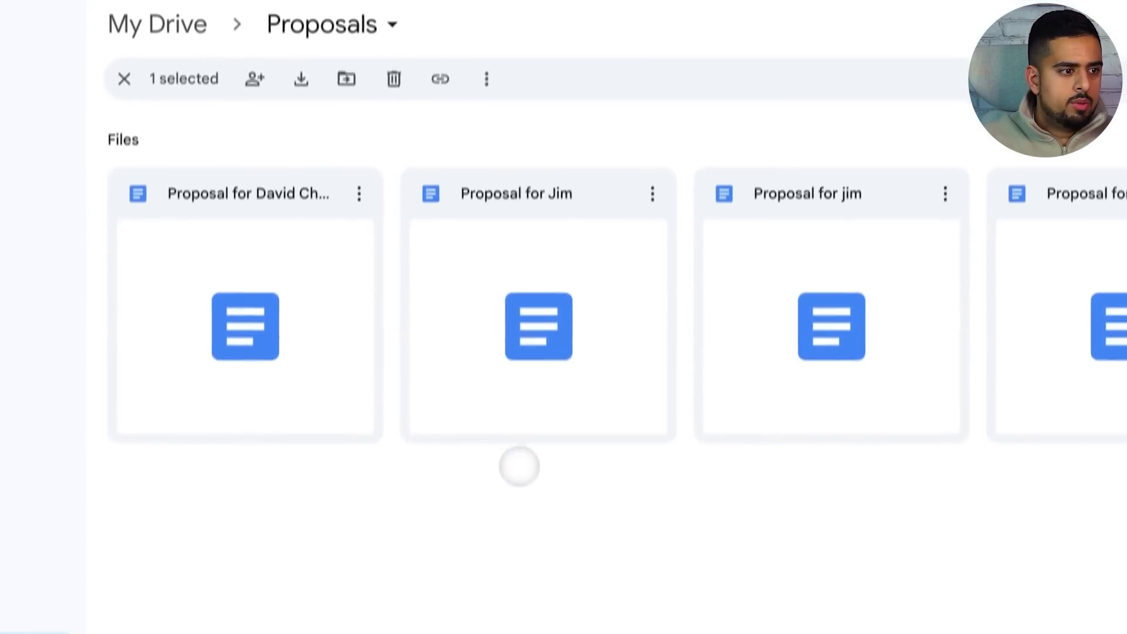
click(518, 466)
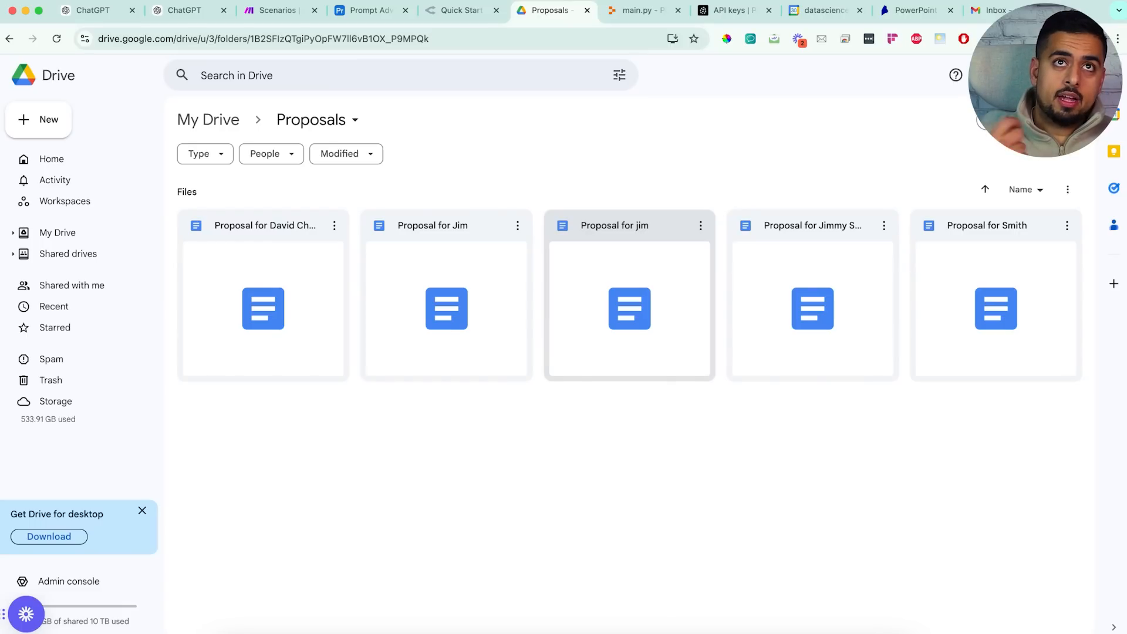
Append paragraphs about fuzzy-searching the file name and attaching the Google Drive file, then send the prompt
click(104, 10)
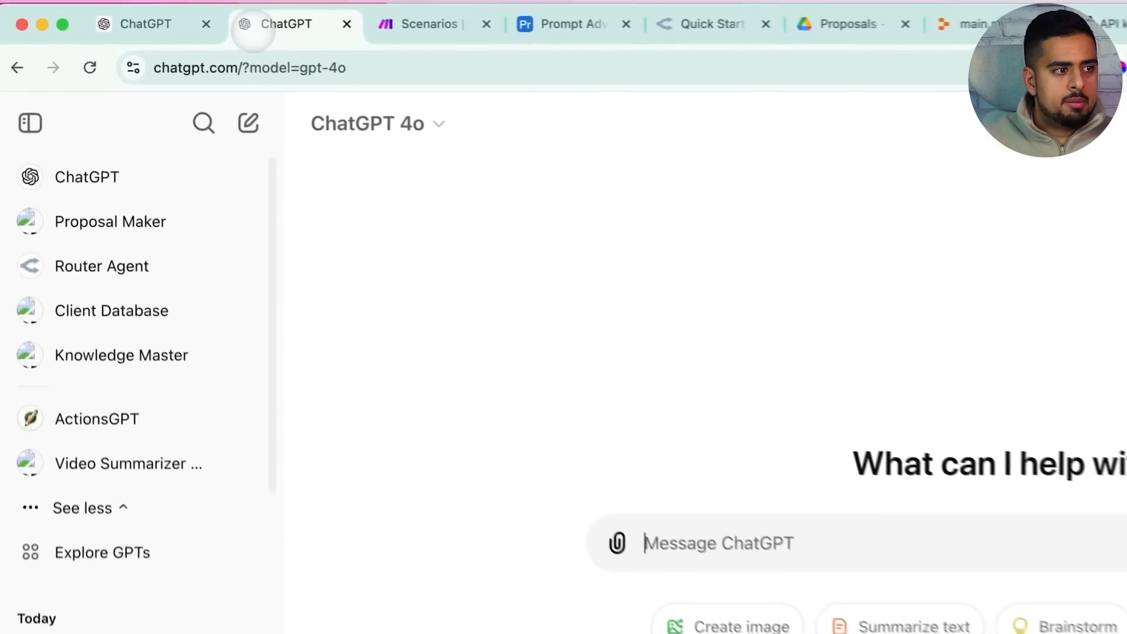
key(shift+Return)
key(shift+Return)
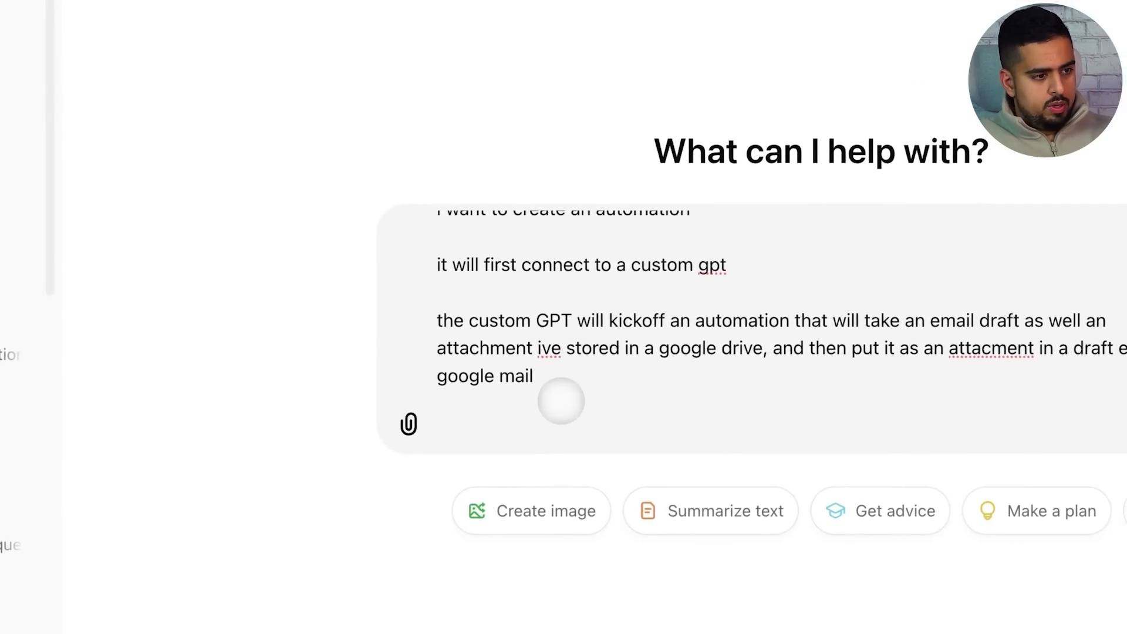
text(we need to first search)
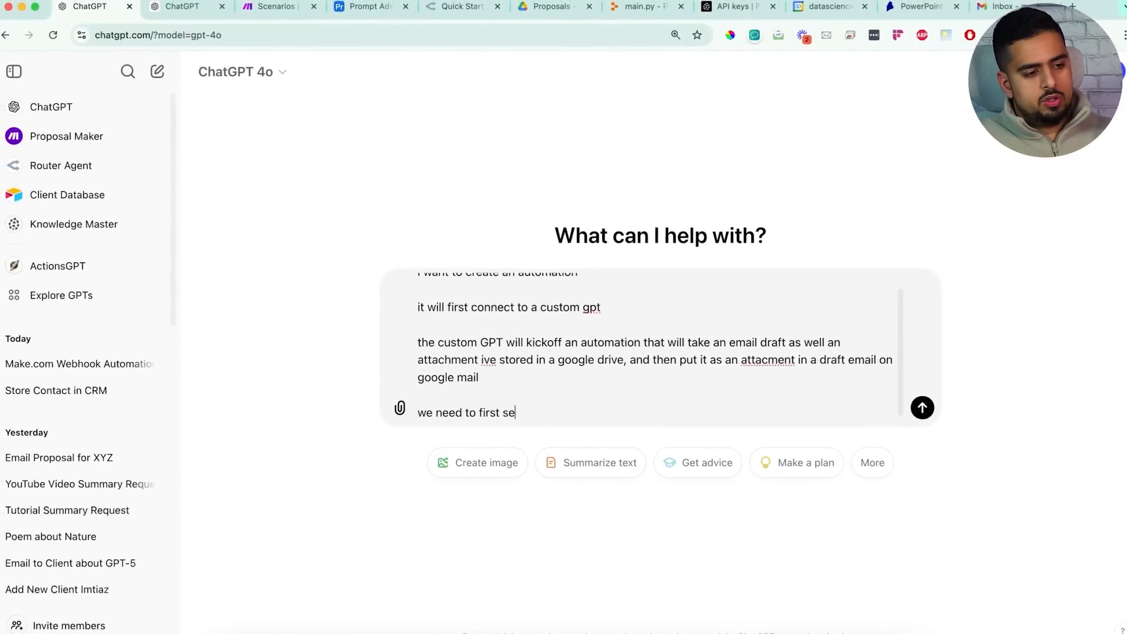
text( for the name )
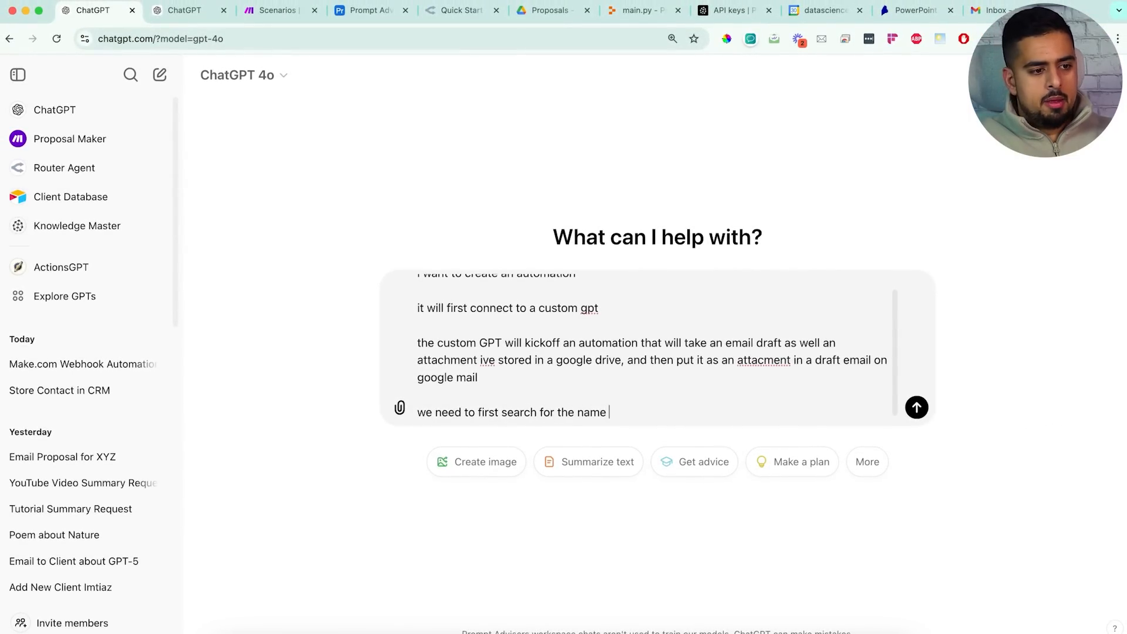
text(of the file us)
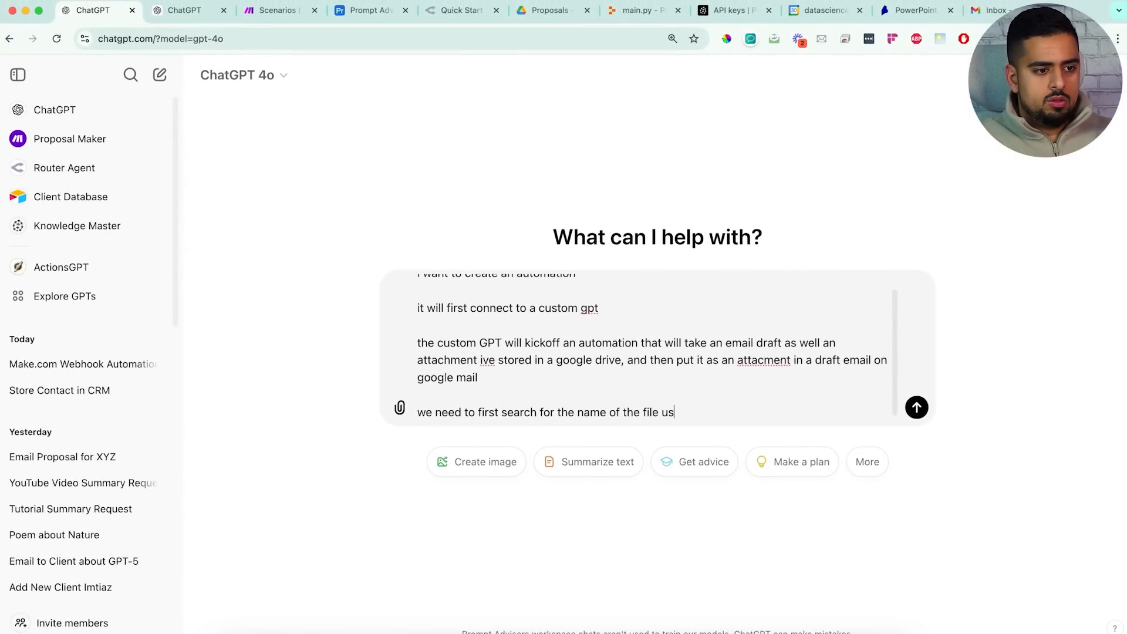
text(ing a fuzzy )
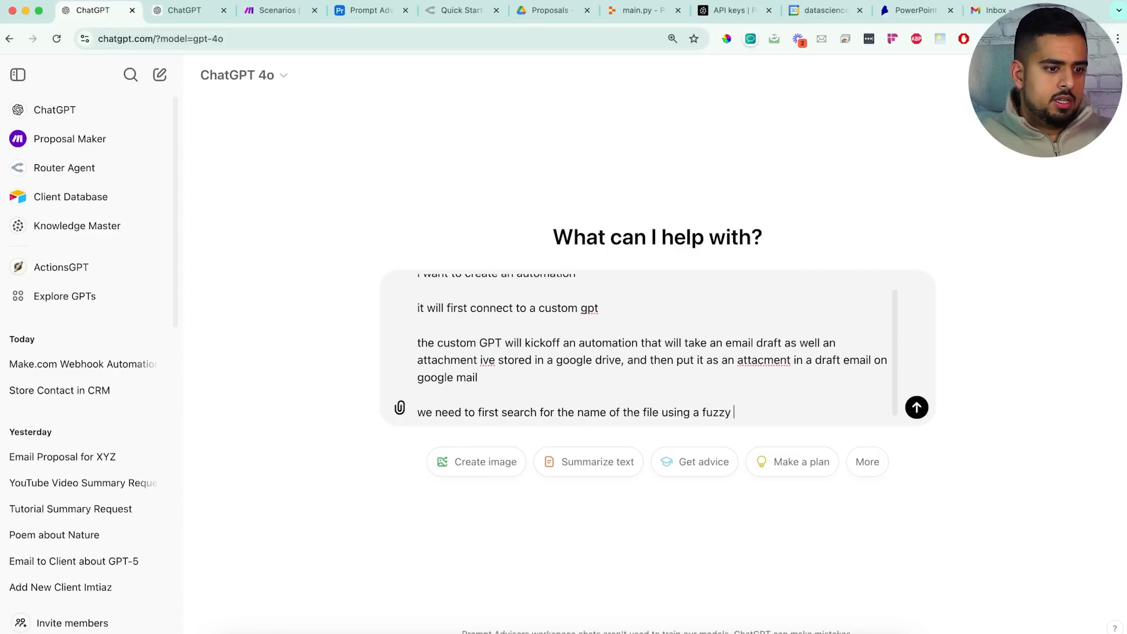
text(search term)
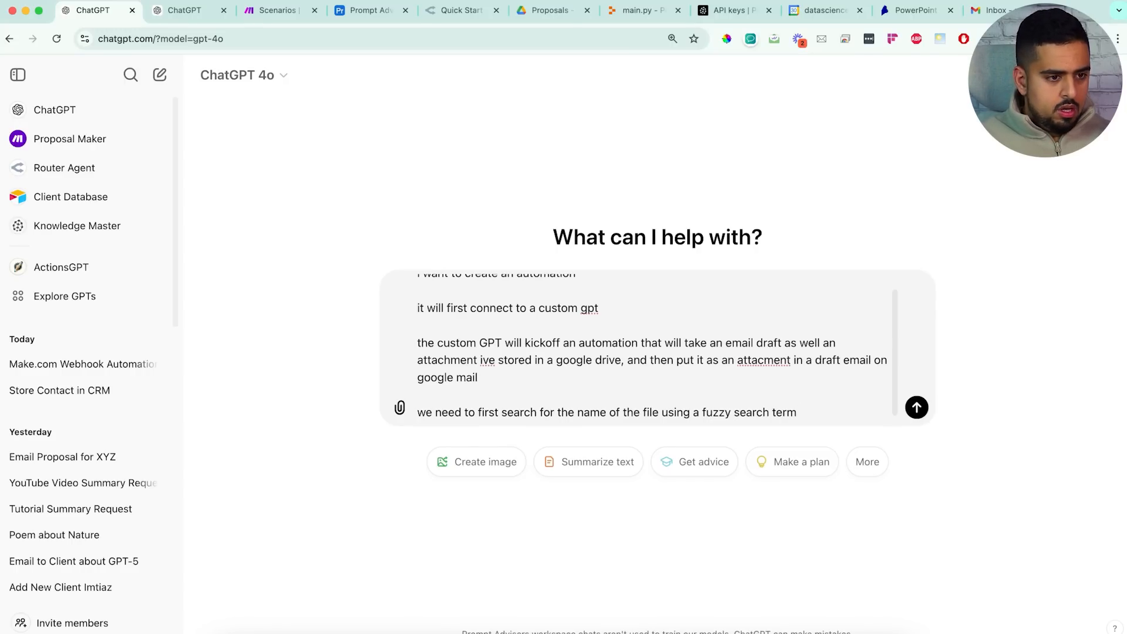
key(shift+Return)
key(shift+Return)
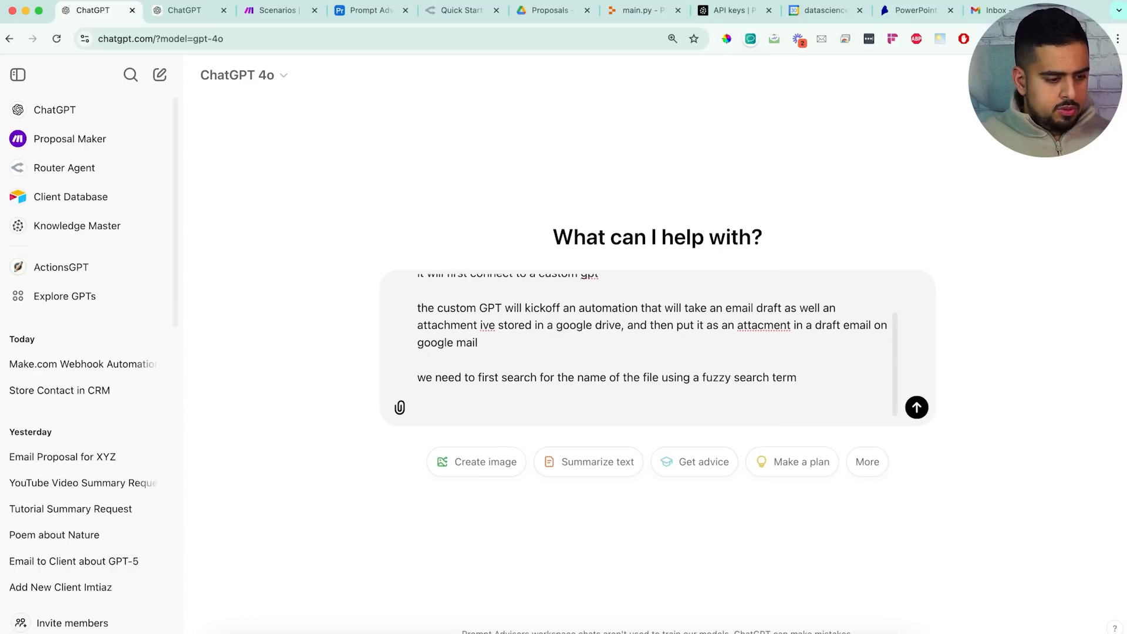
text(so once we locate file, we attached google drive link of file to email)
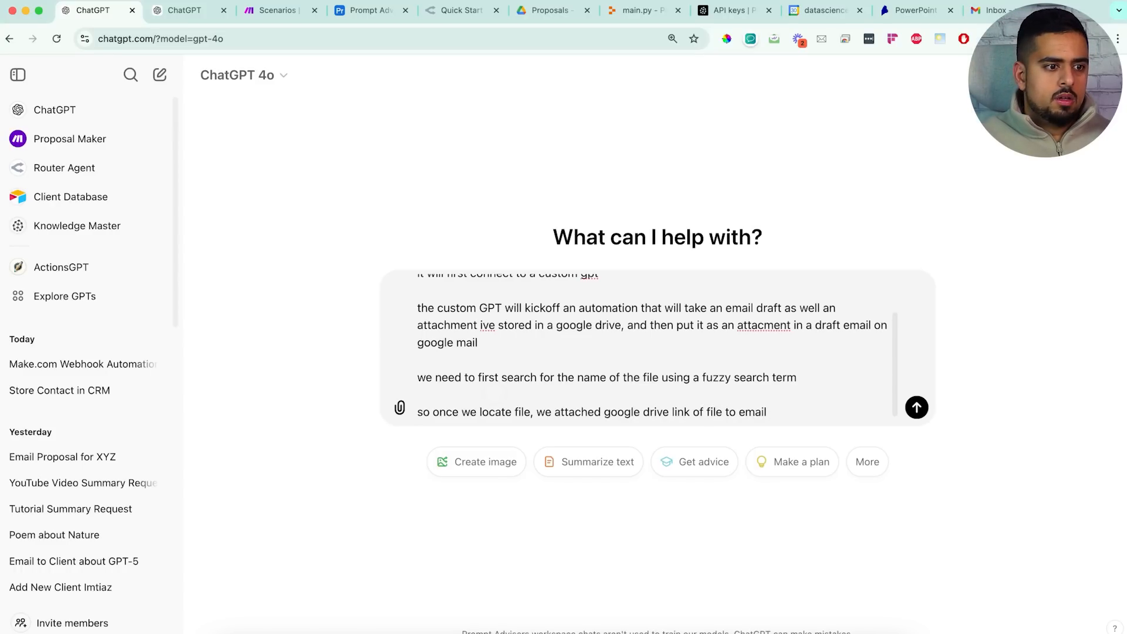
key(Return)
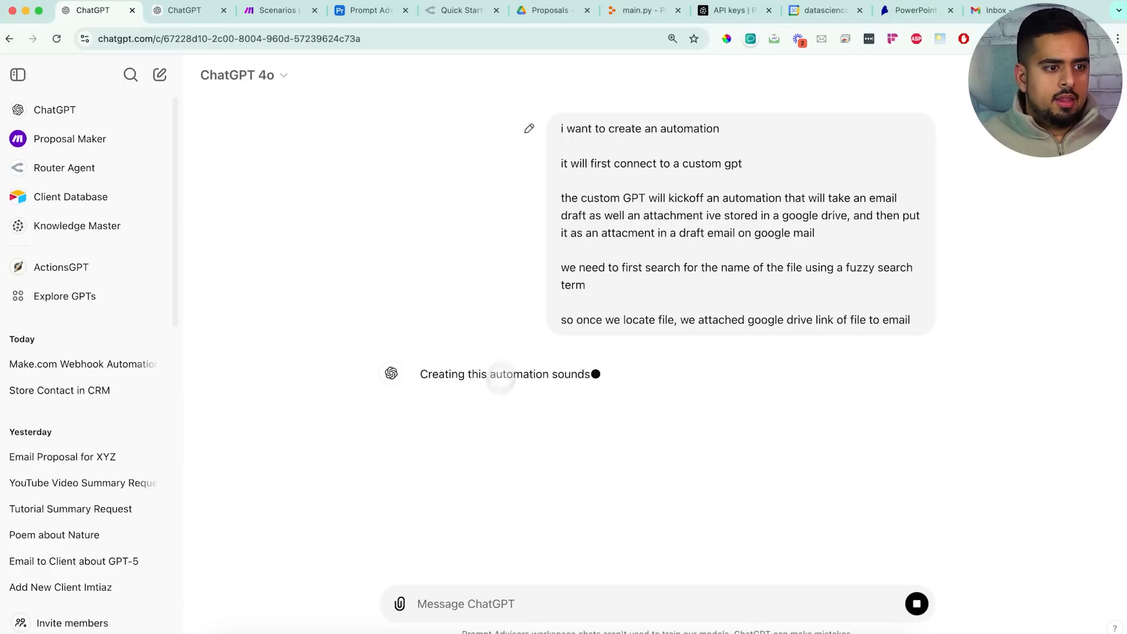
Resubmit the prompt prefixed with 'create a mermaid diagram in codeblock:', copy the returned flowchart code, and open a new tab
click(916, 604)
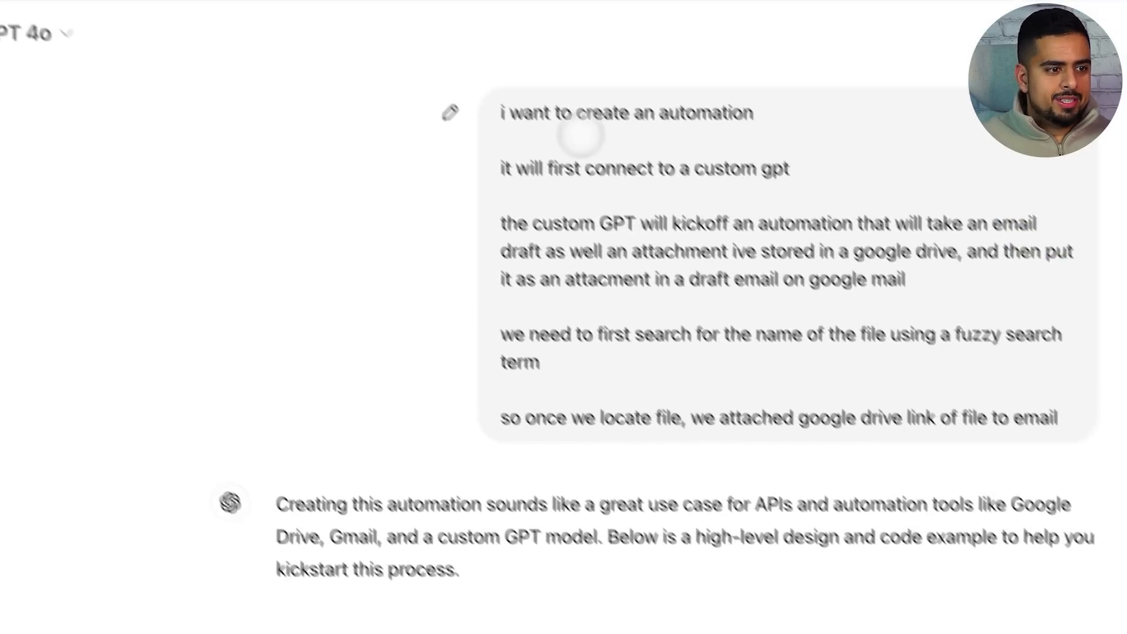
click(488, 154)
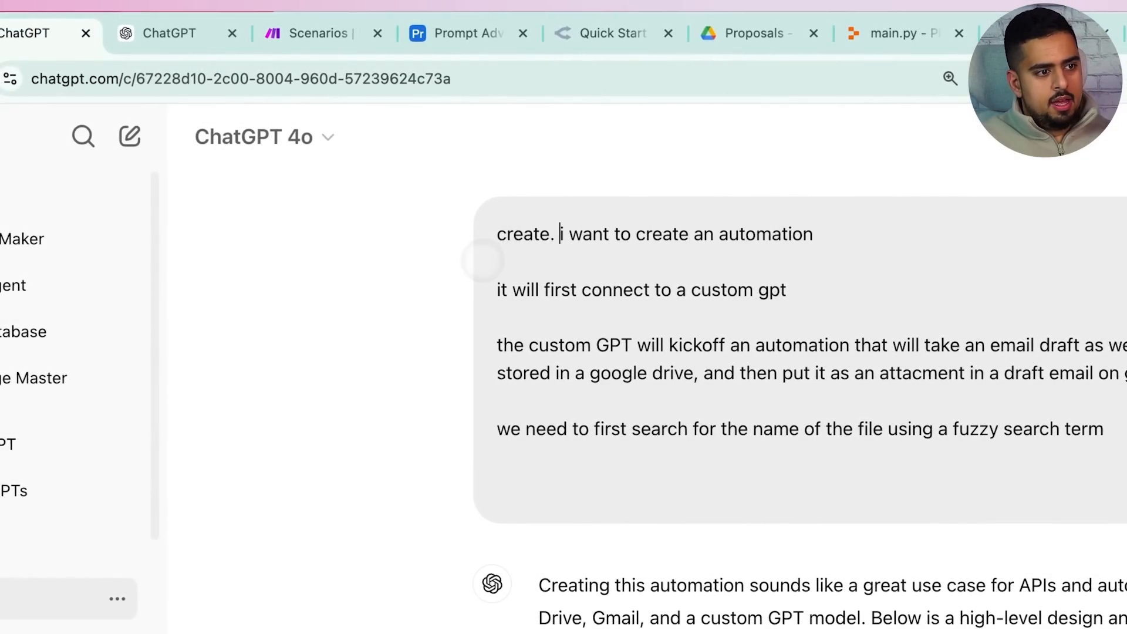
text(create a merma)
text(id diagram in)
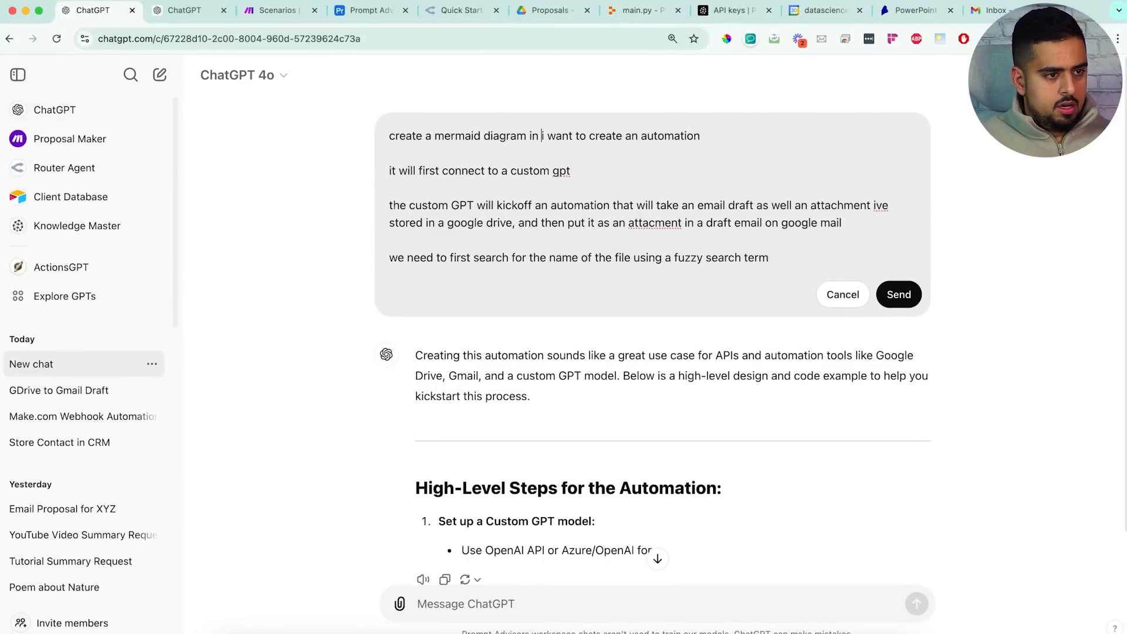
text( codeblock:)
key(shift+Return)
key(shift+Return)
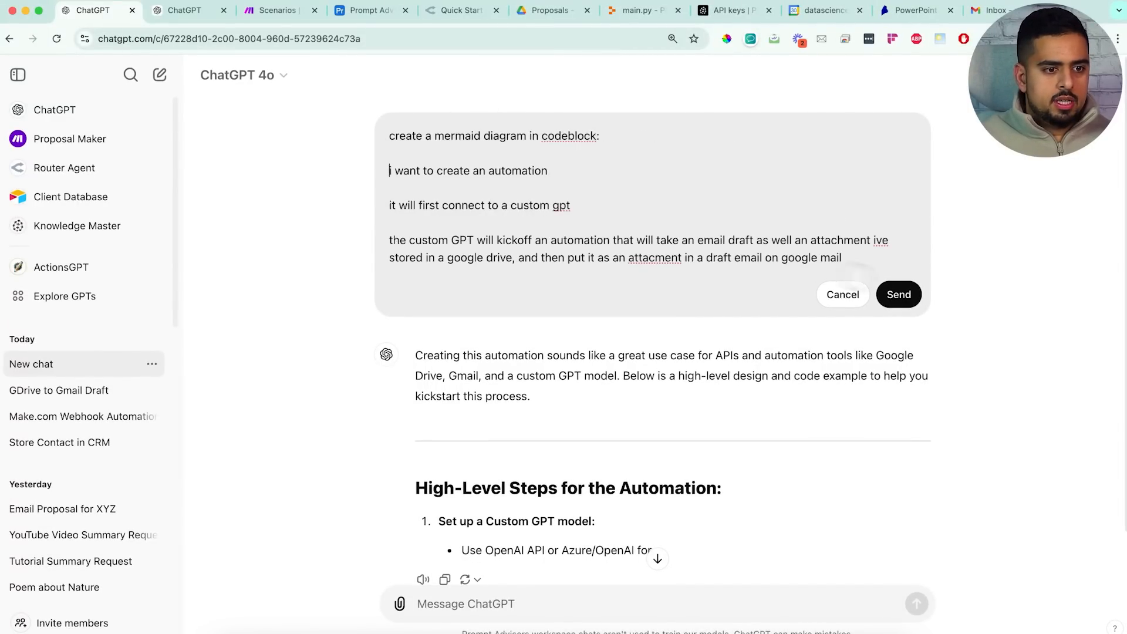
click(899, 294)
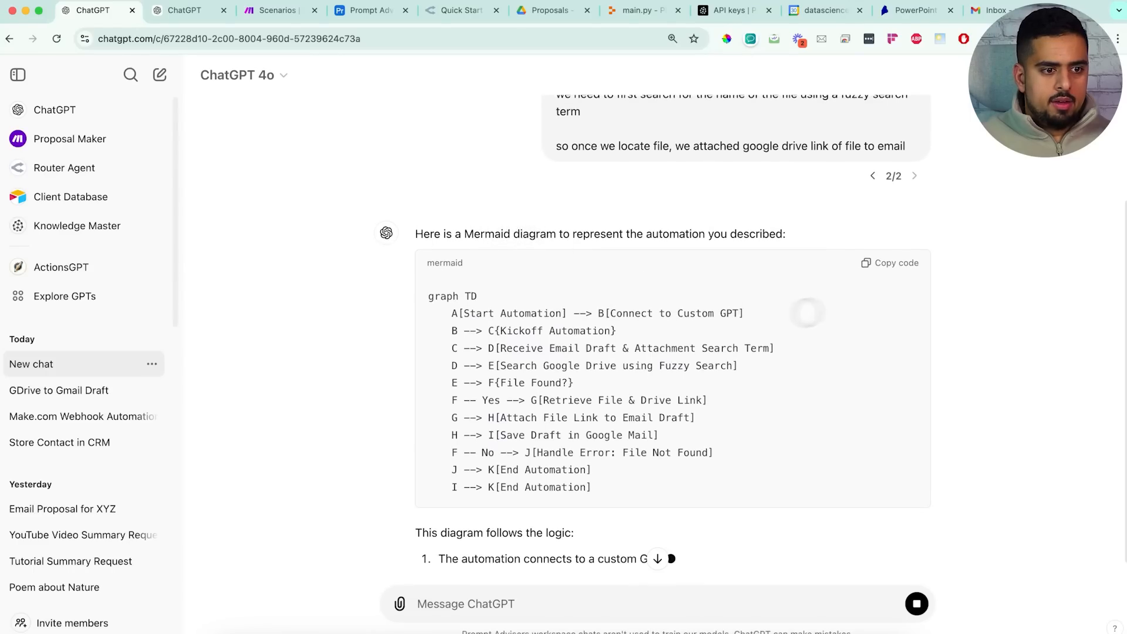
click(890, 263)
key(super+t)
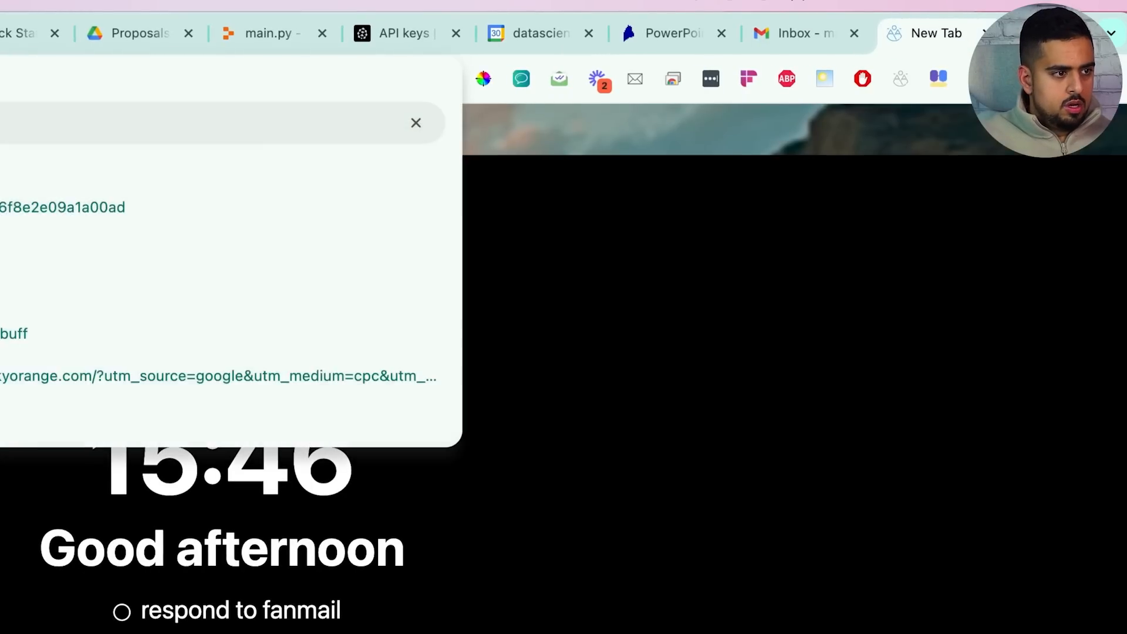
Paste the copied flowchart over mermaid.live's sample code and view the Start Automation diagram full screen
key(Return)
drag(936, 33, 6, 33)
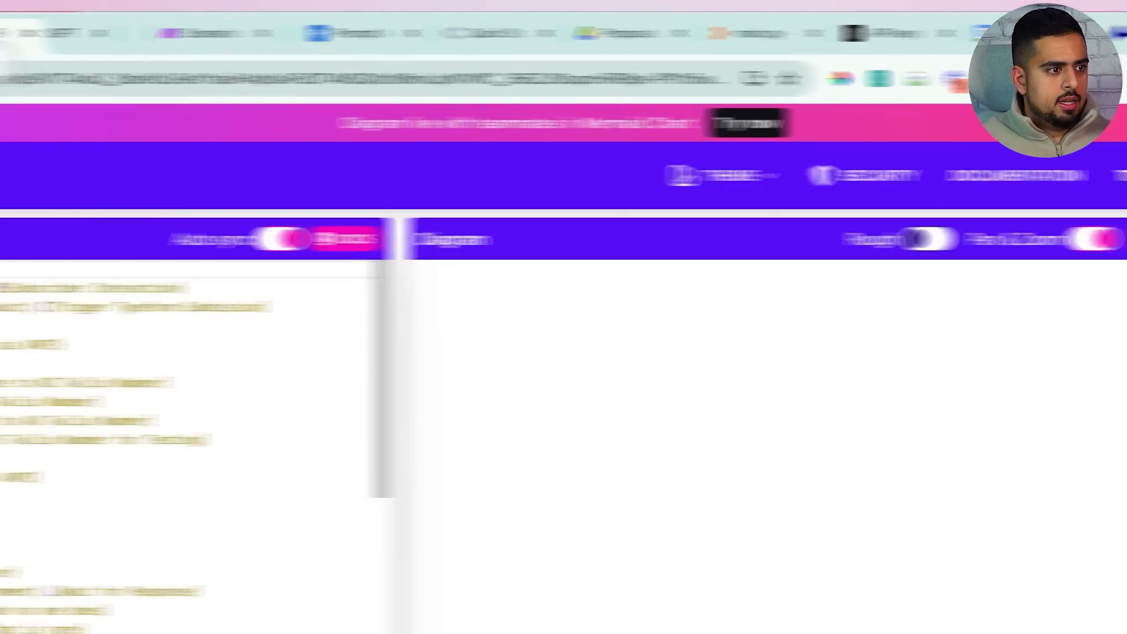
key(super+a)
text(graph TD     A[Start Automation] --> B[Connect to Custom GPT]     B --> C[Kickoff Automation]     C --> D[Receive Gmail Draft & Attachment Search Term]     D --> E[Search Google Drive using Fuzzy Search]     E --> F{File Found?}     F -- Yes --> G[Retrieve File & Drive Link]     G --> H[Attach File Link to Email Draft]     H --> I[Save Draft in Google Mail]     F -- No --> J[Handle Error: File Not Found]     I --> K[End Automation]     J --> K[End Automation])
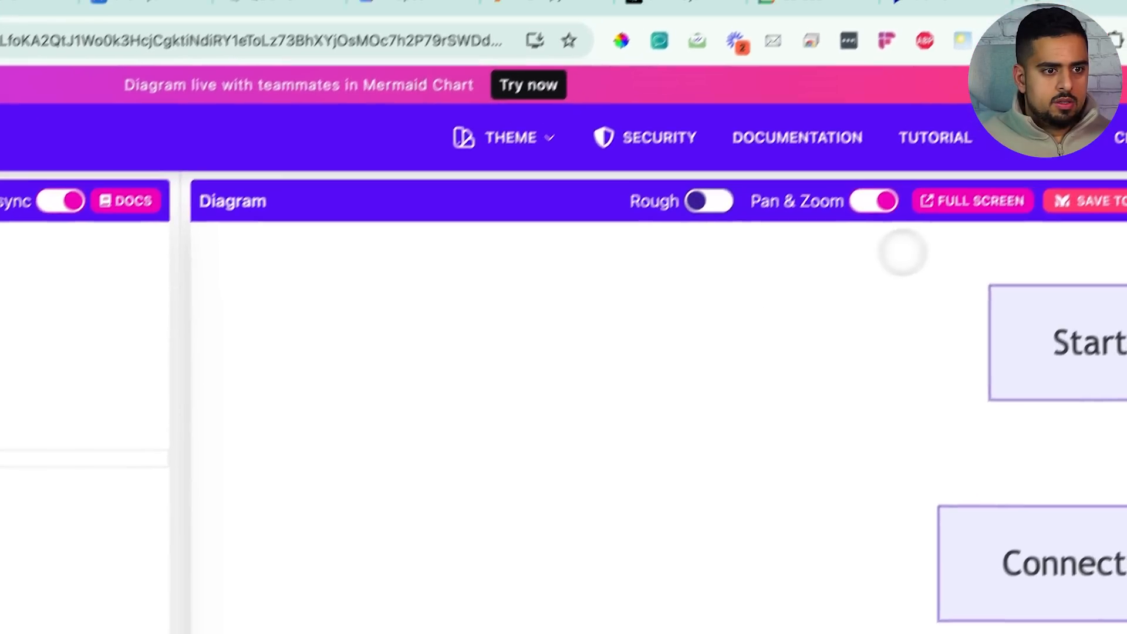
click(969, 200)
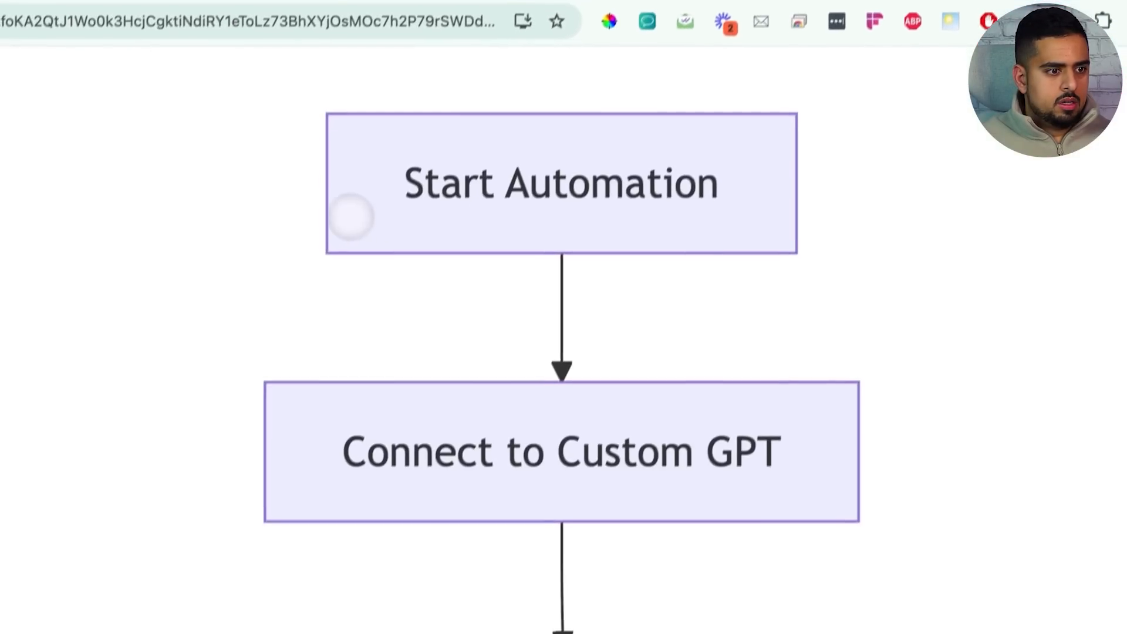
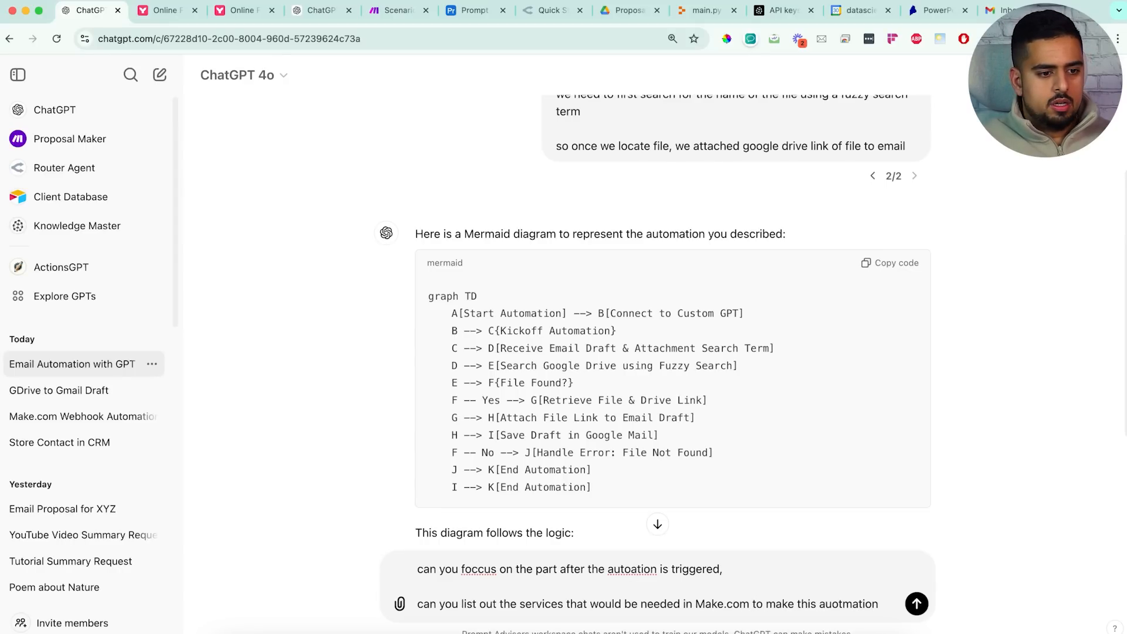
Ask ChatGPT which Make.com services this automation needs, then request the answer in super succinct bullets
text(assuming we have w webhook that collects the)
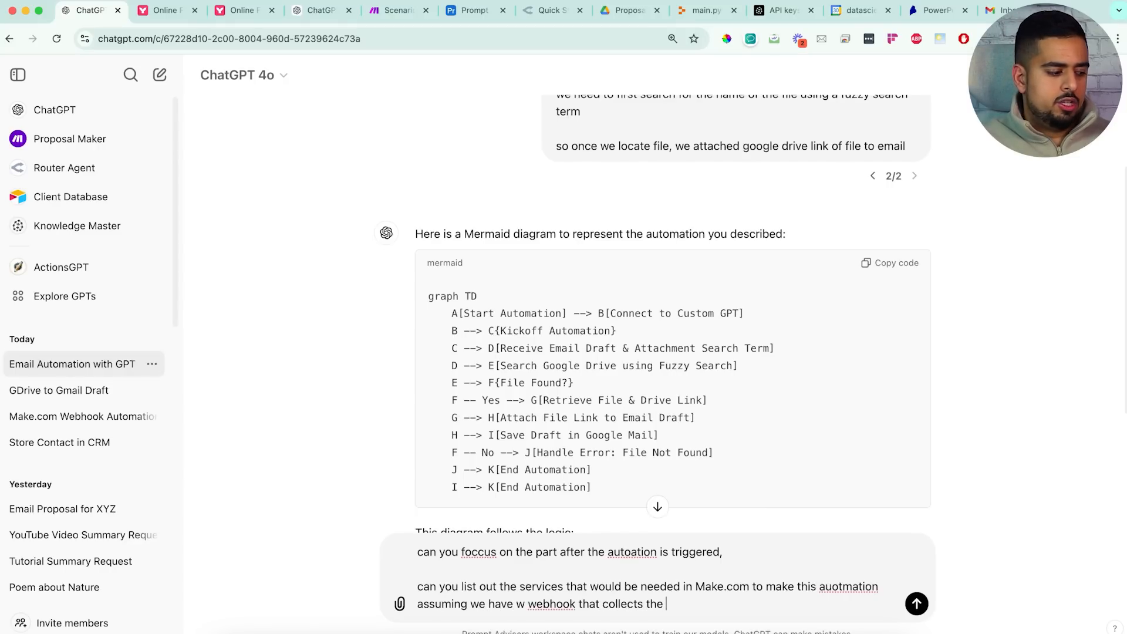
text(tion)
key(Return)
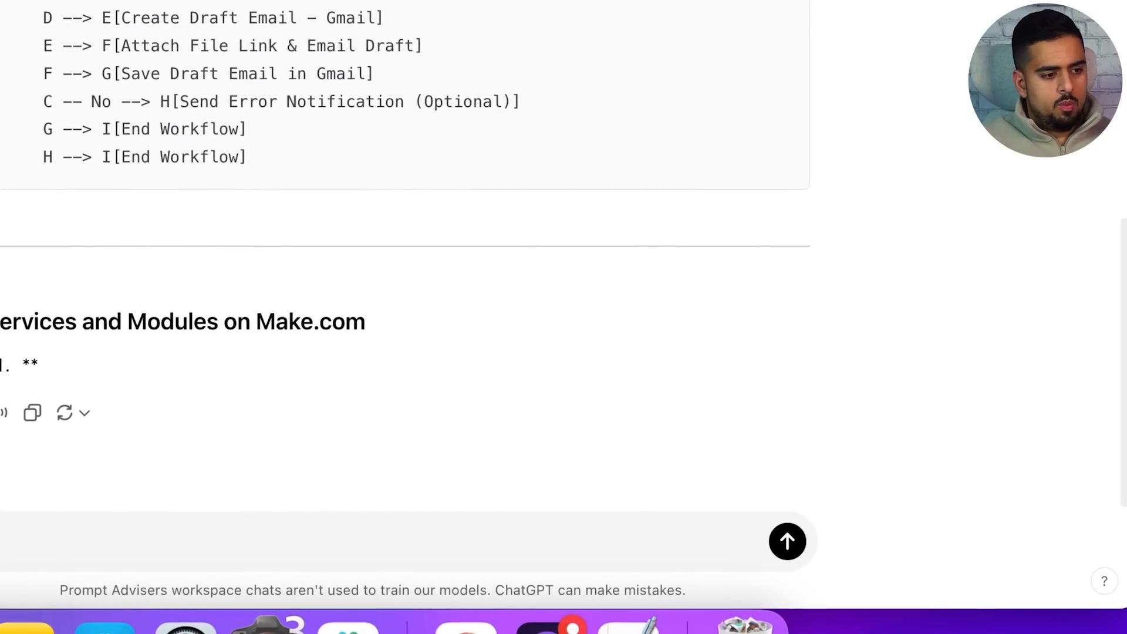
text(bullets super succ)
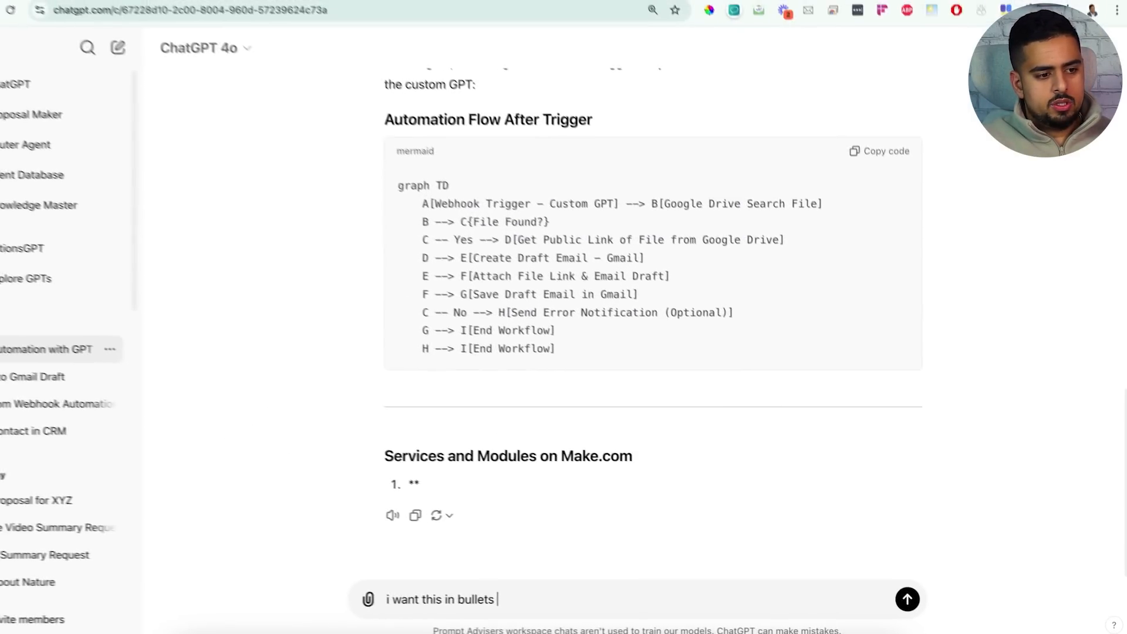
text(inct)
key(Return)
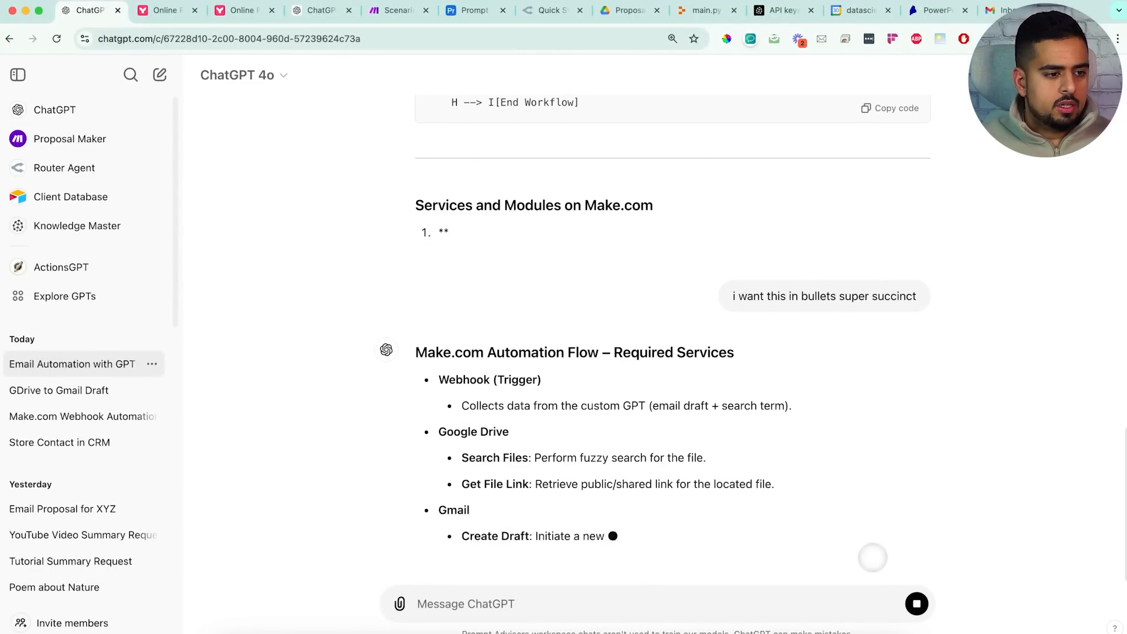
Select and copy the succinct bulleted list of required Make.com services
scroll(549, 392, up, 1)
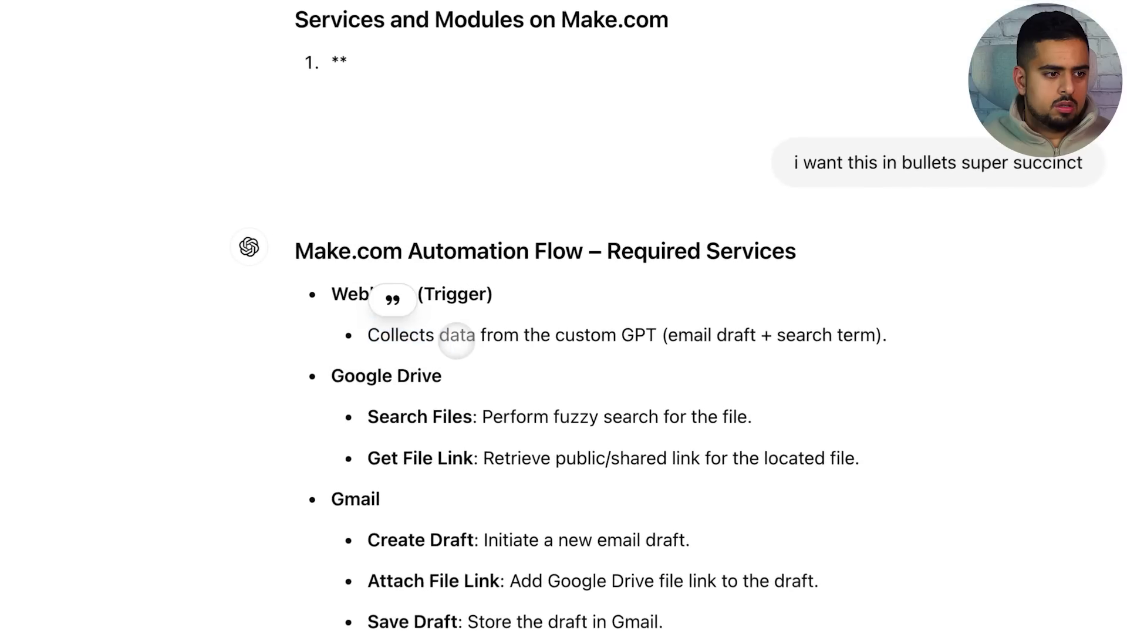
drag(370, 418, 468, 418)
click(458, 437)
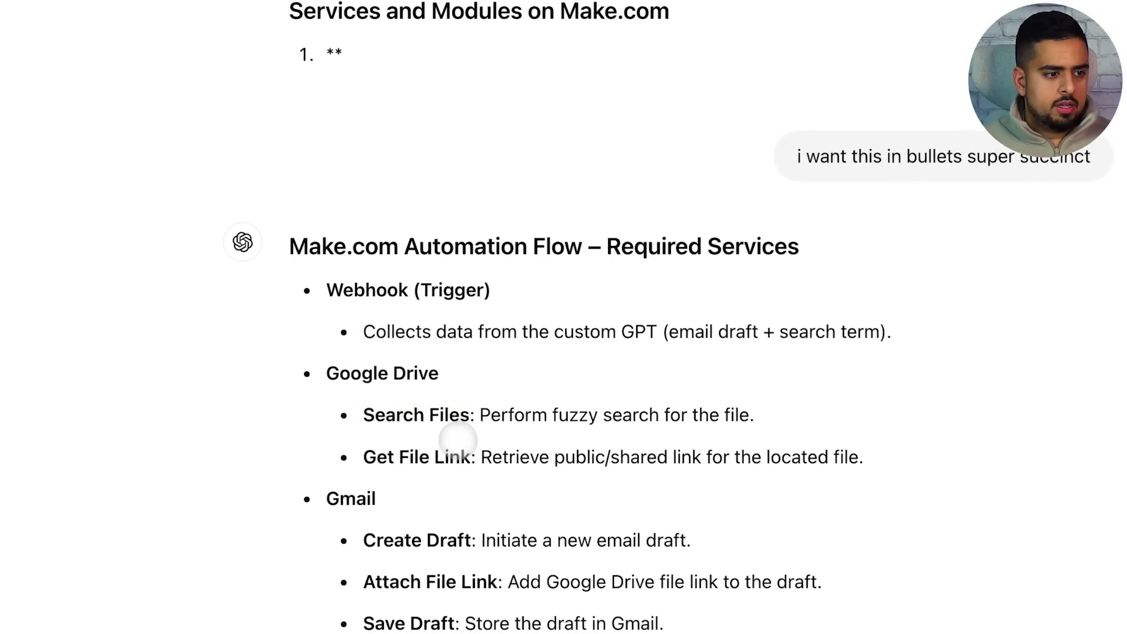
scroll(520, 478, down, 2)
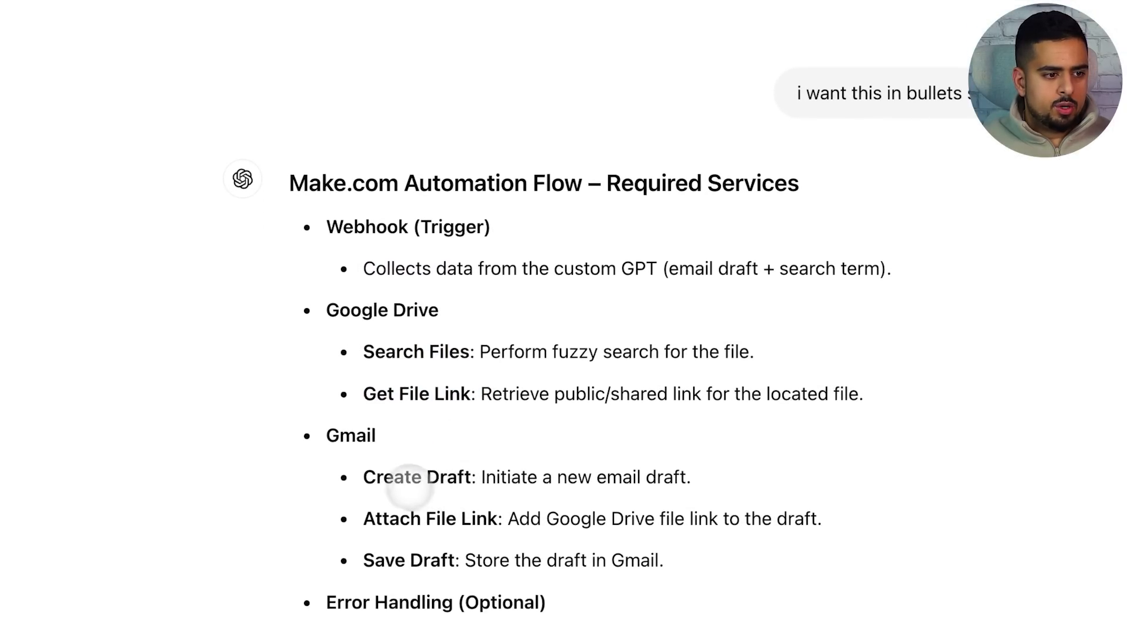
click(454, 502)
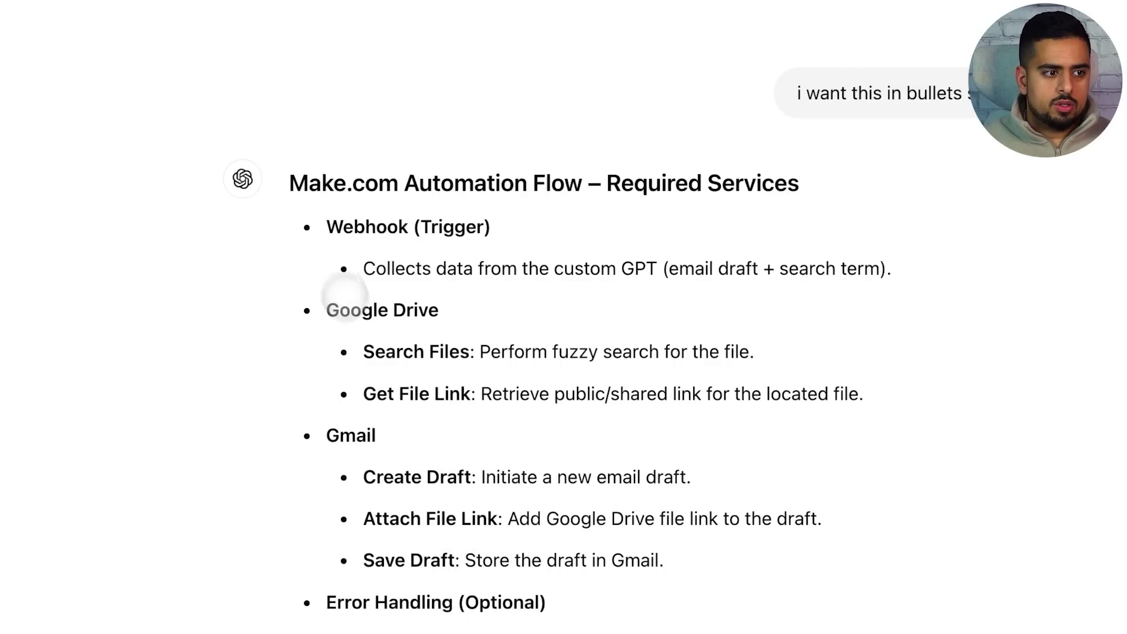
drag(337, 226, 823, 509)
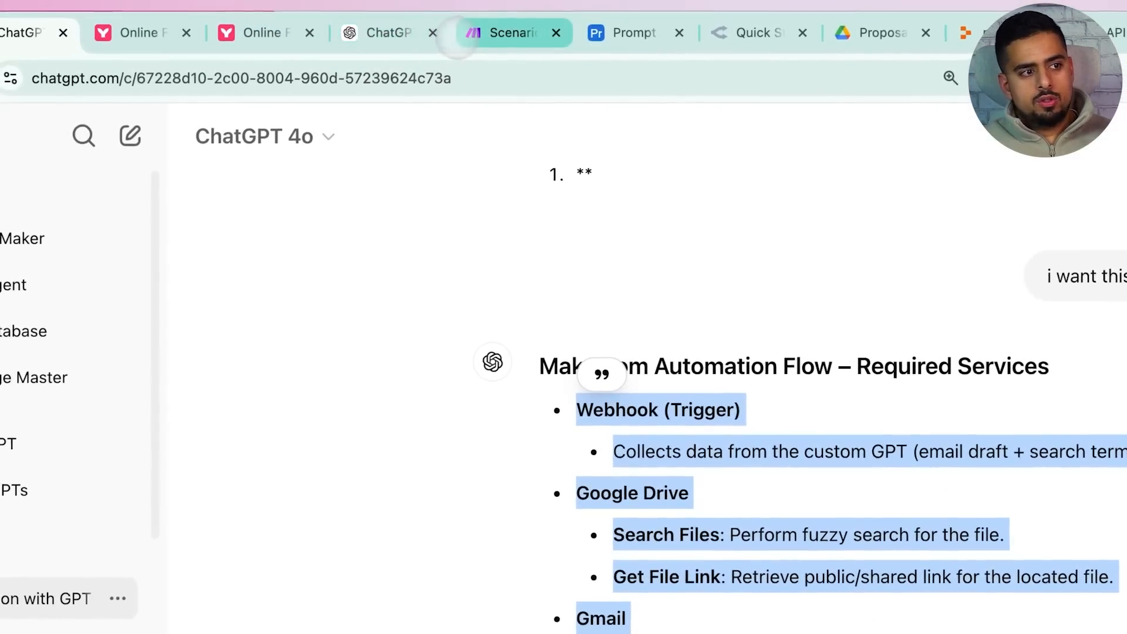
click(470, 32)
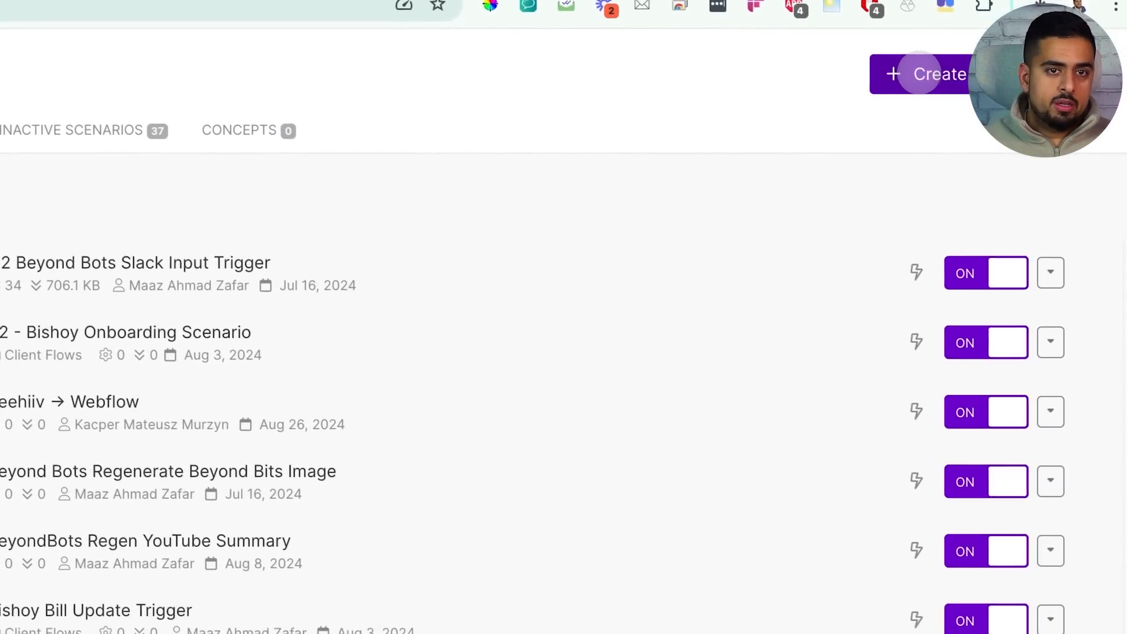
Start a new scenario and have the AI assistant build it from the pasted services list
click(916, 71)
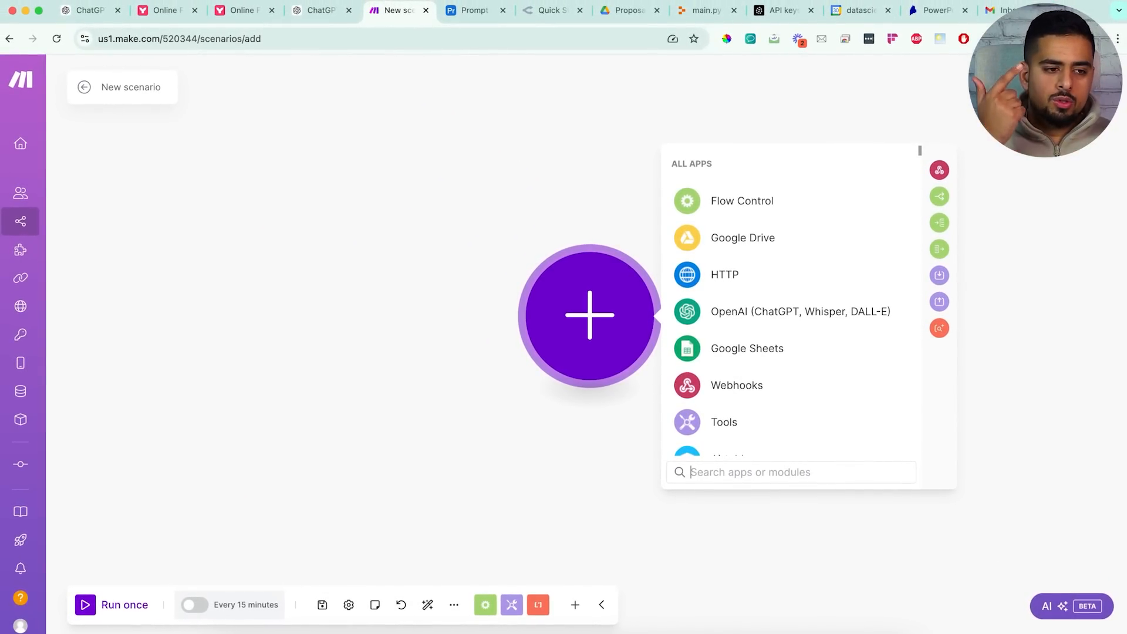
click(1051, 606)
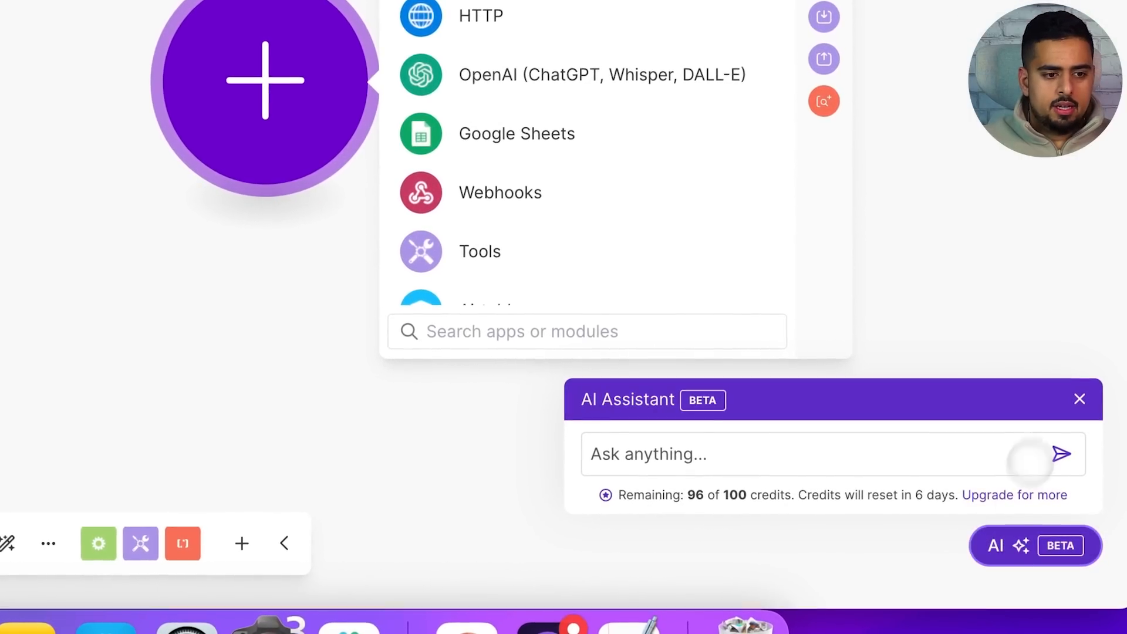
click(969, 456)
key(super+v)
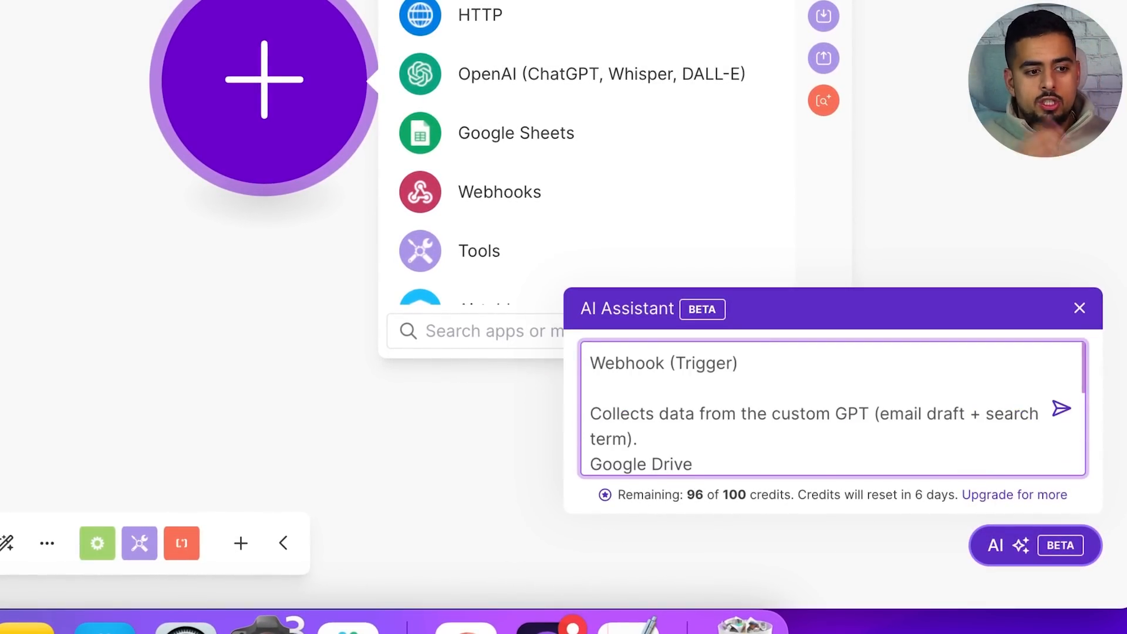
scroll(724, 403, down, 3)
scroll(946, 424, up, 3)
click(1064, 414)
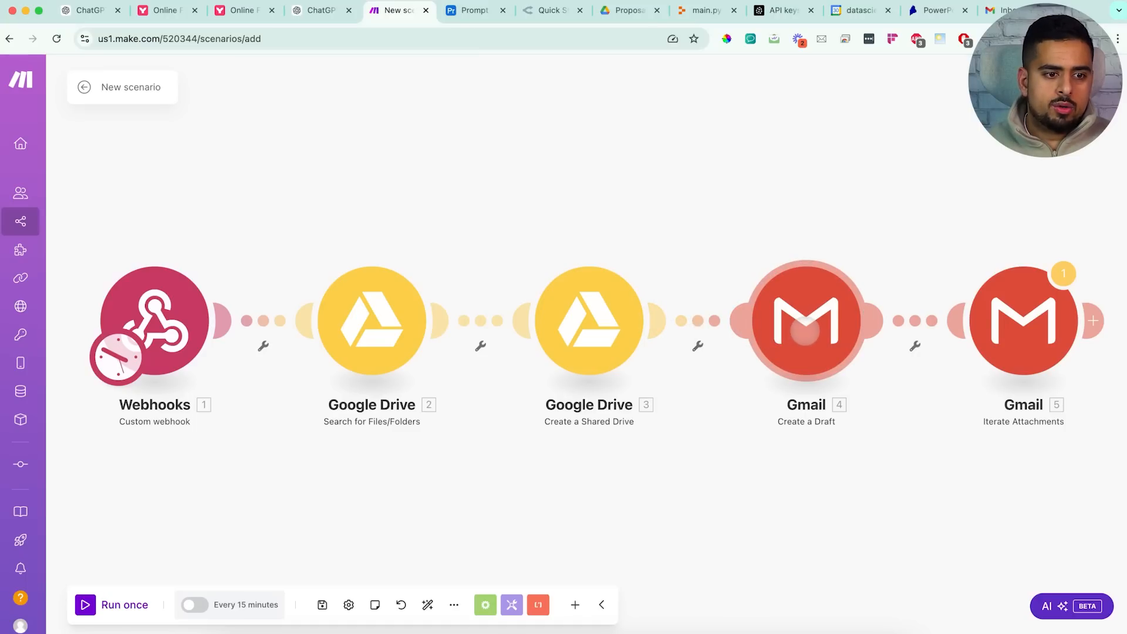
Delete the Gmail Iterate Attachments module, then go to ChatGPT's Explore GPTs page
click(1037, 334)
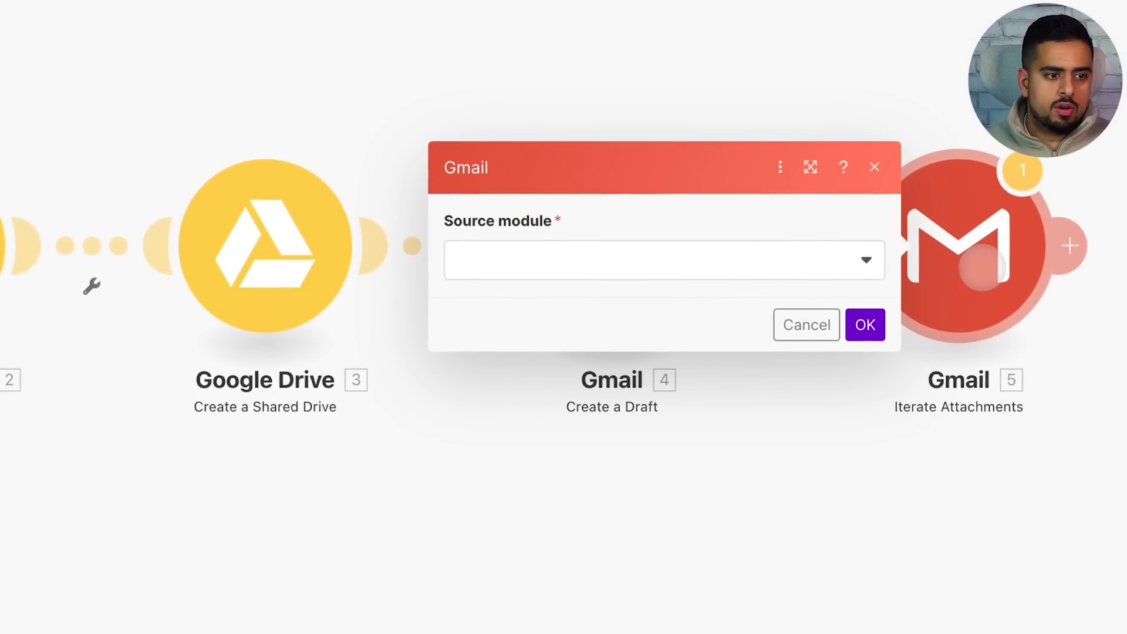
click(867, 259)
click(875, 167)
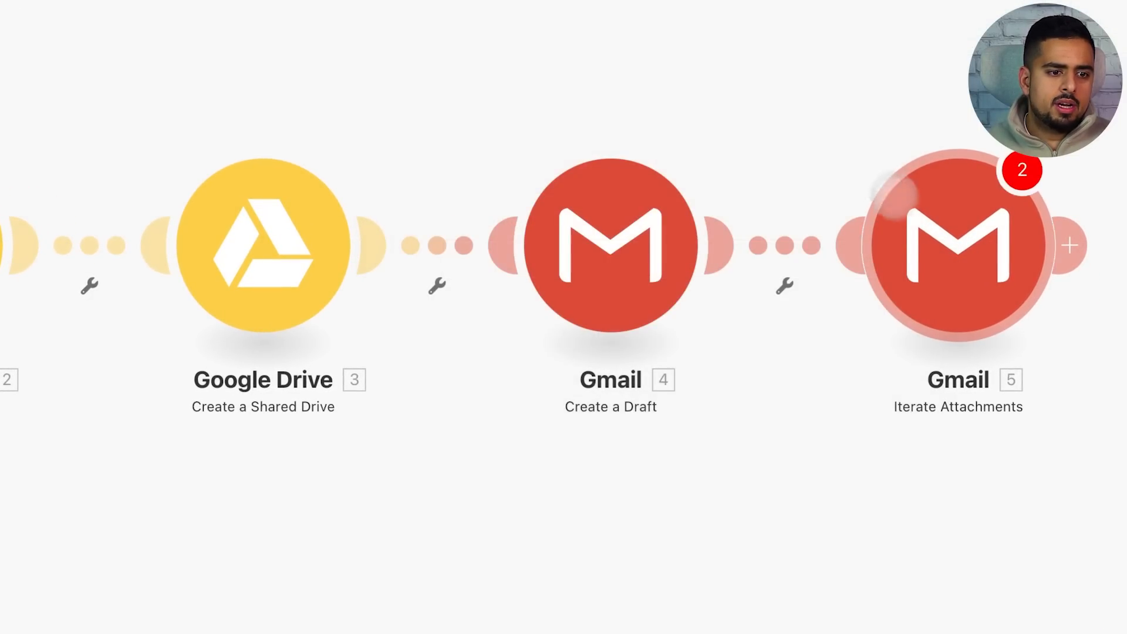
right_click(951, 252)
click(985, 519)
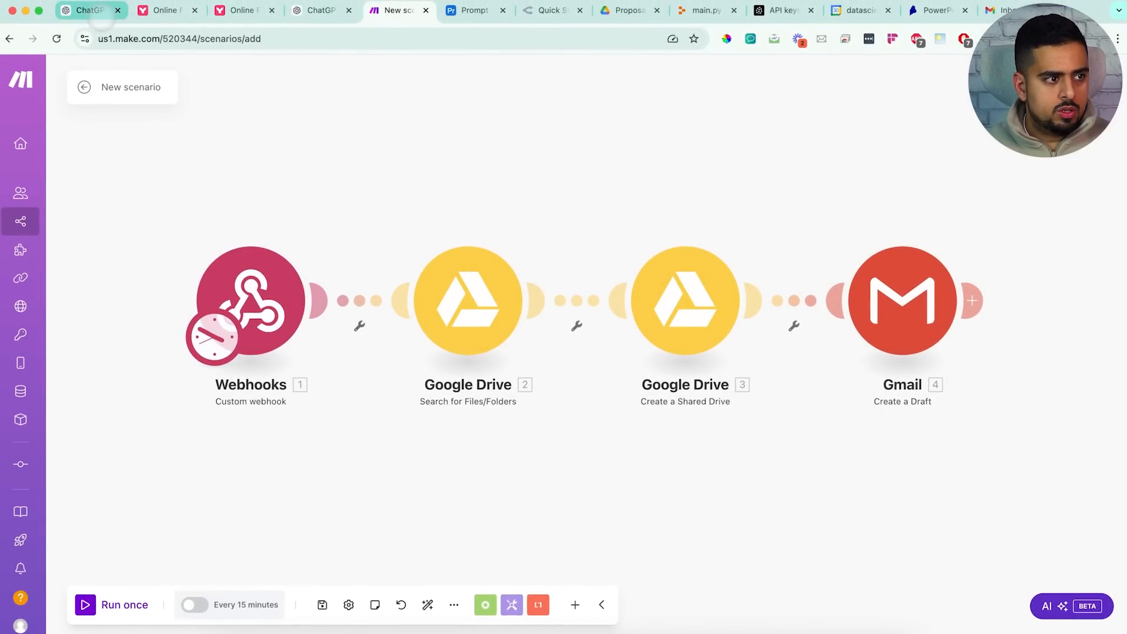
click(89, 10)
click(80, 293)
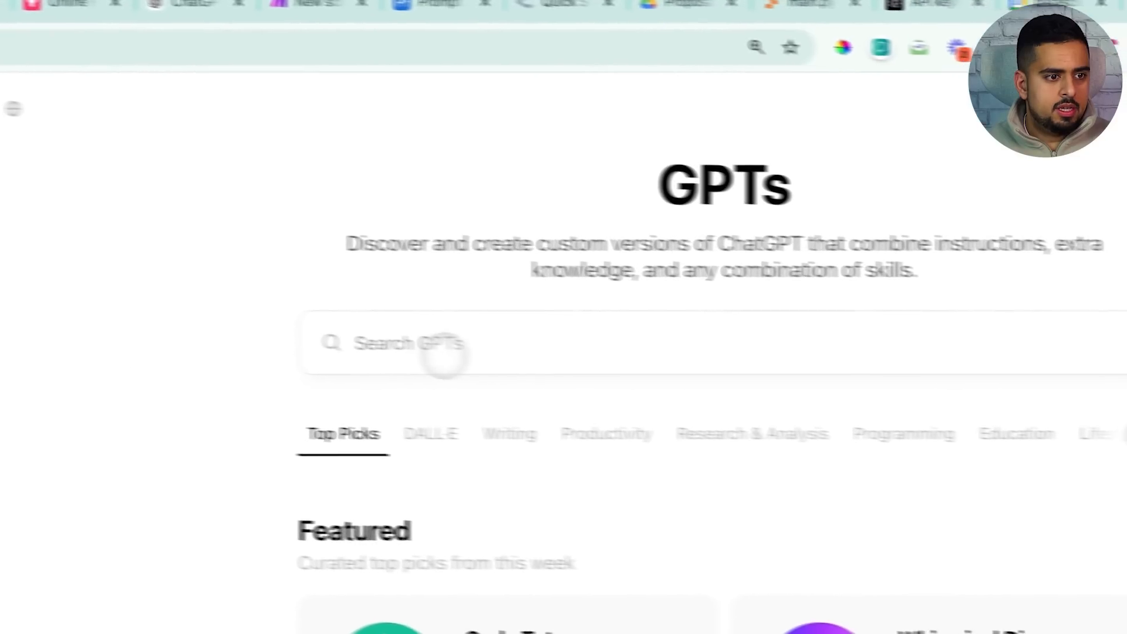
Create a new custom GPT and enter Email Drafter in its Name field
click(976, 143)
click(327, 320)
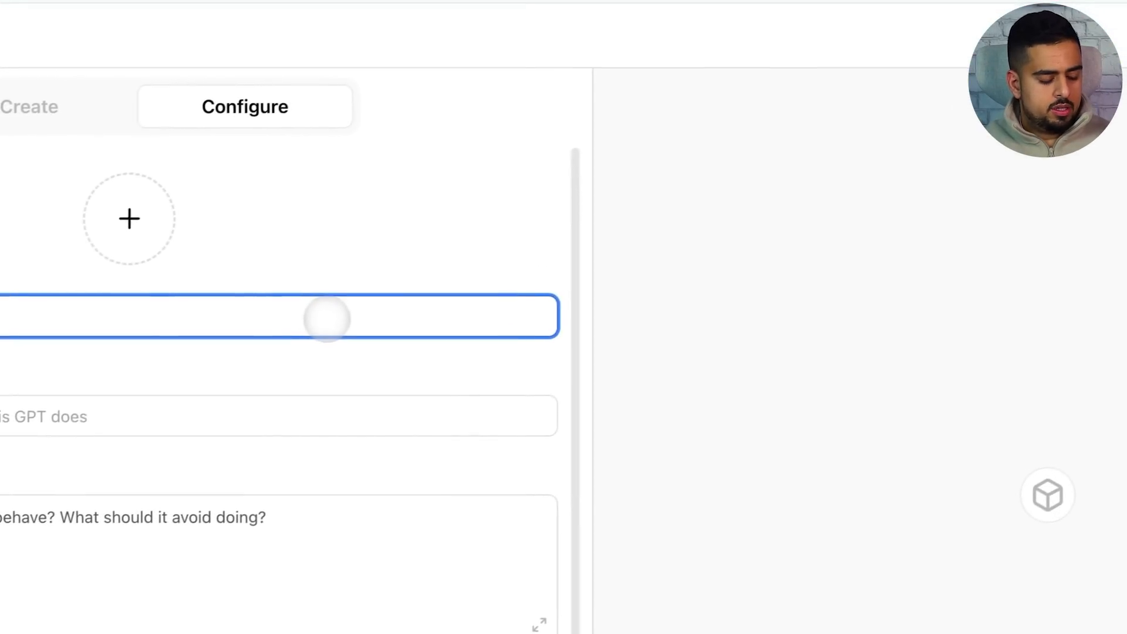
text(Email Se)
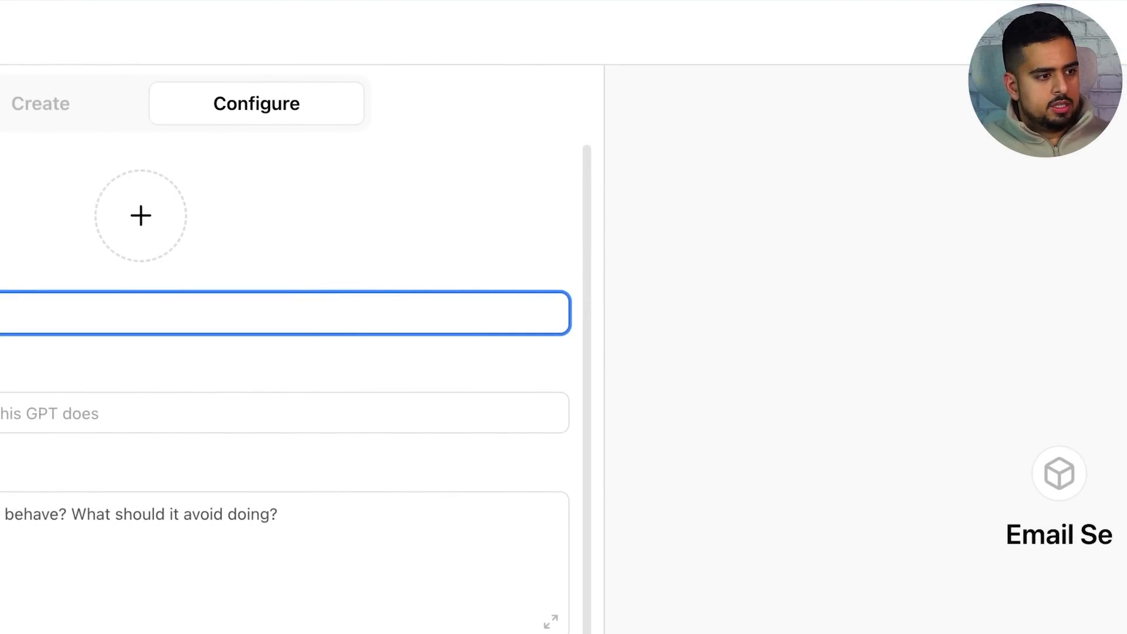
text(nder)
key(BackSpace)
key(BackSpace)
key(BackSpace)
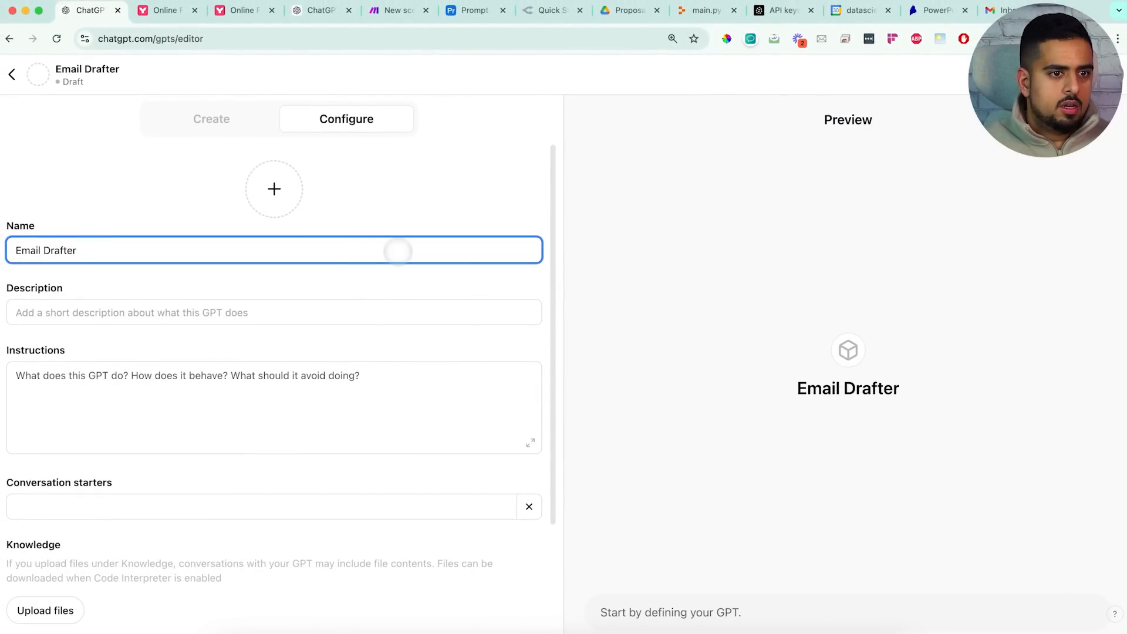
key(super+t)
Search images for 'gmail logo' and save the Wikipedia Gmail icon to the Desktop as gmail.webp
text(gmail)
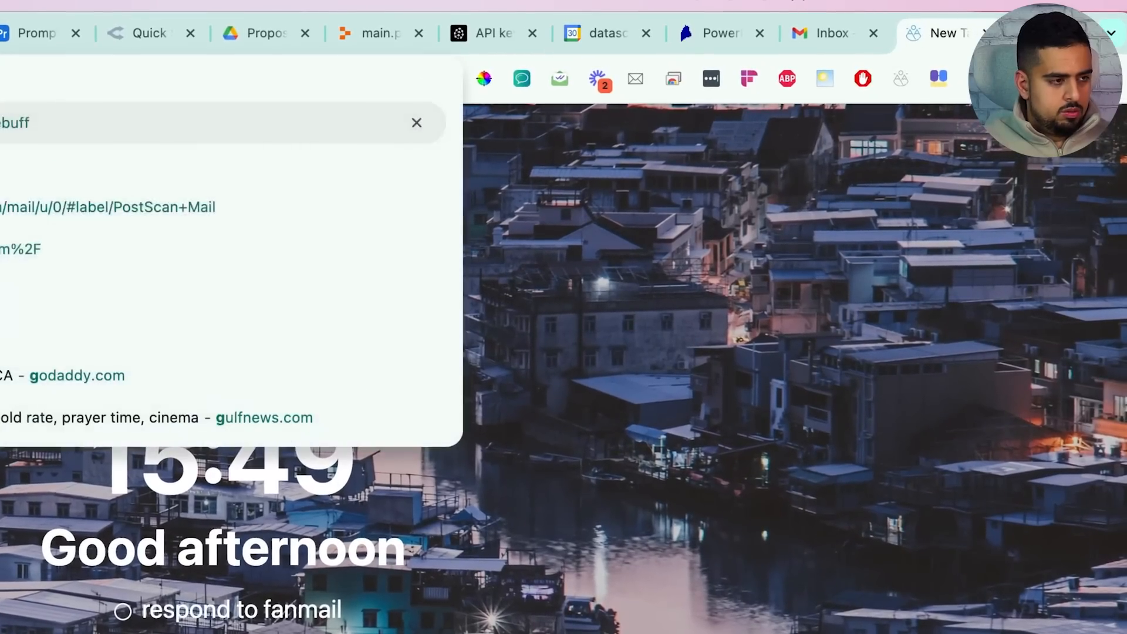
text( logo)
key(Return)
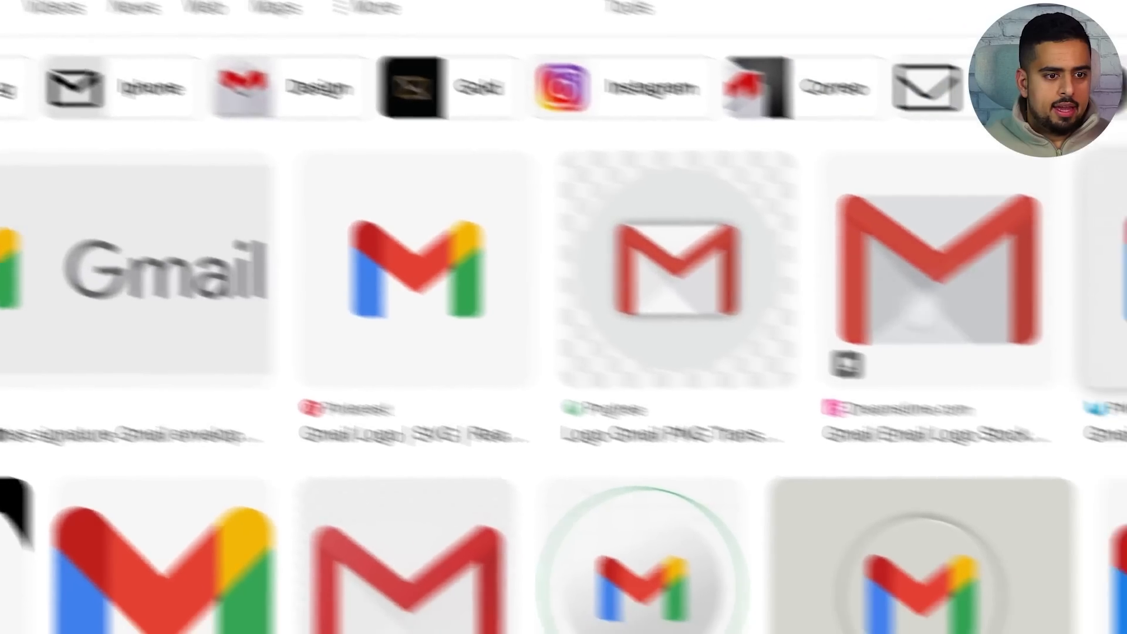
click(3, 270)
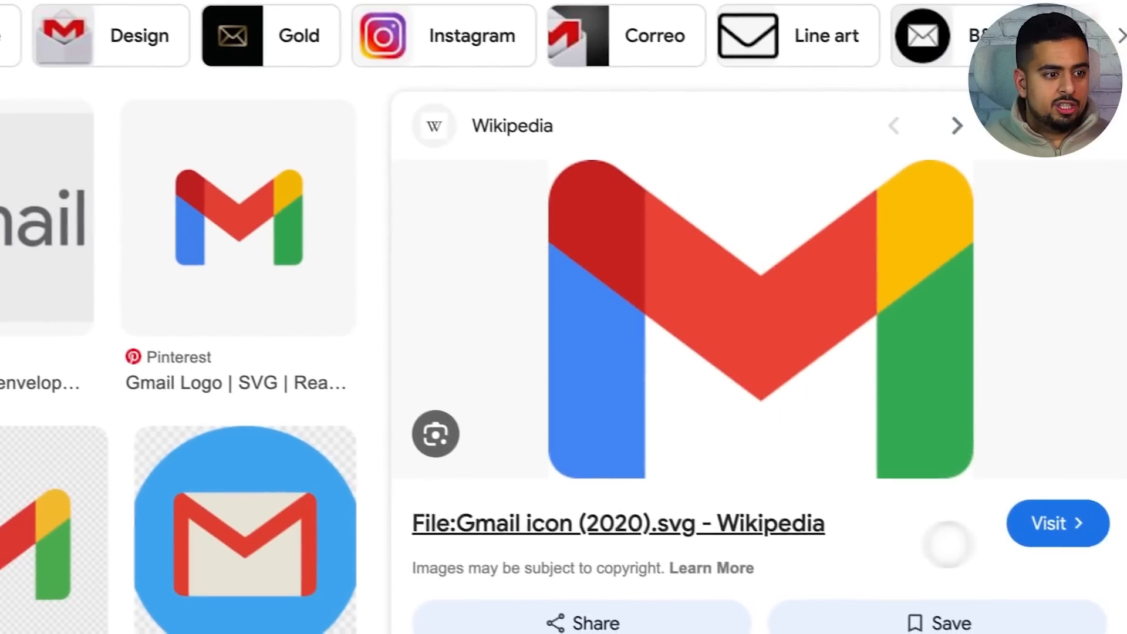
right_click(781, 346)
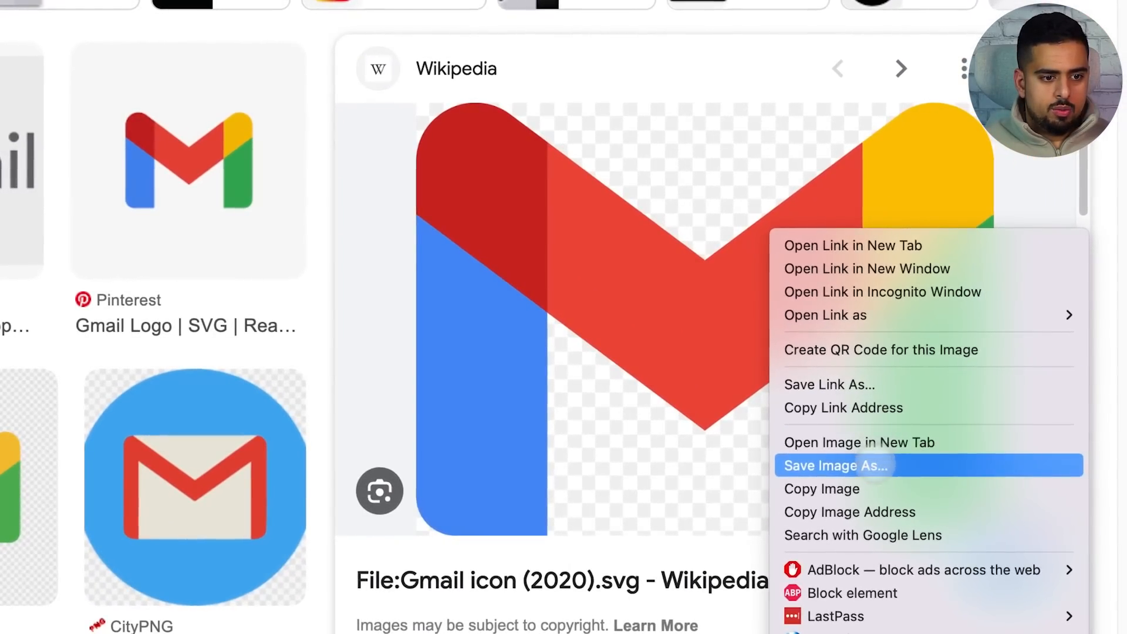
click(875, 465)
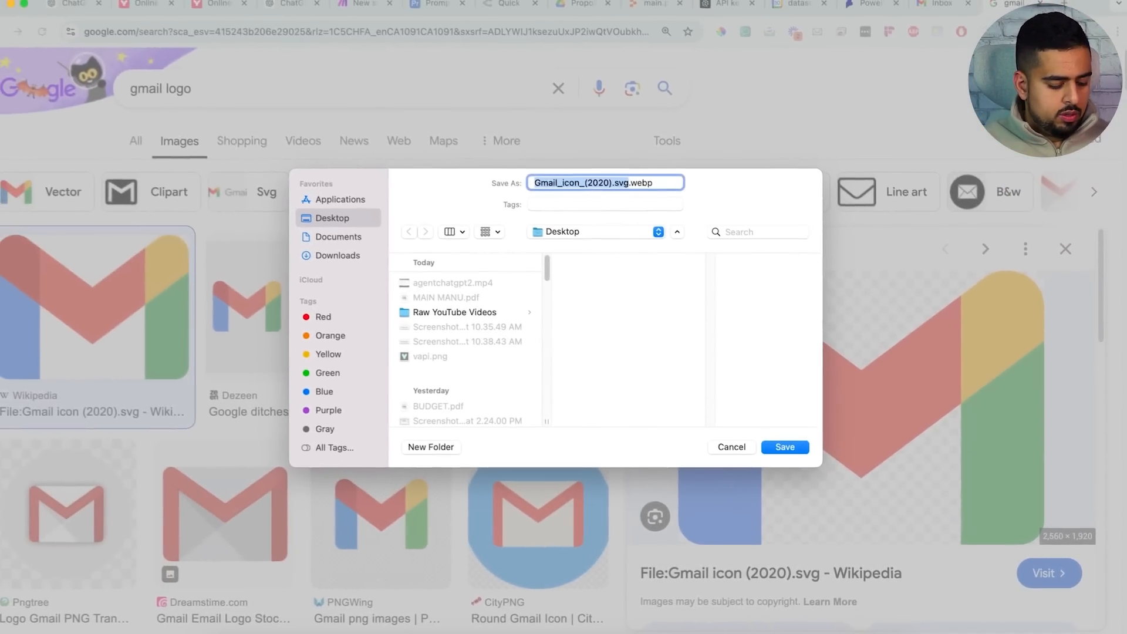
text(gmail)
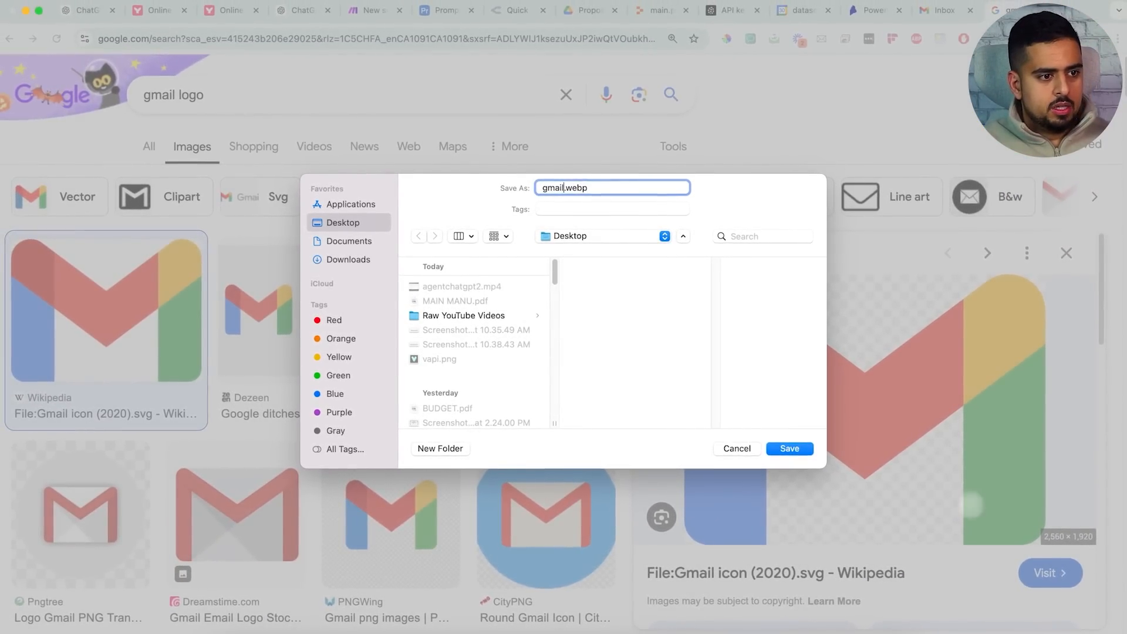
key(Return)
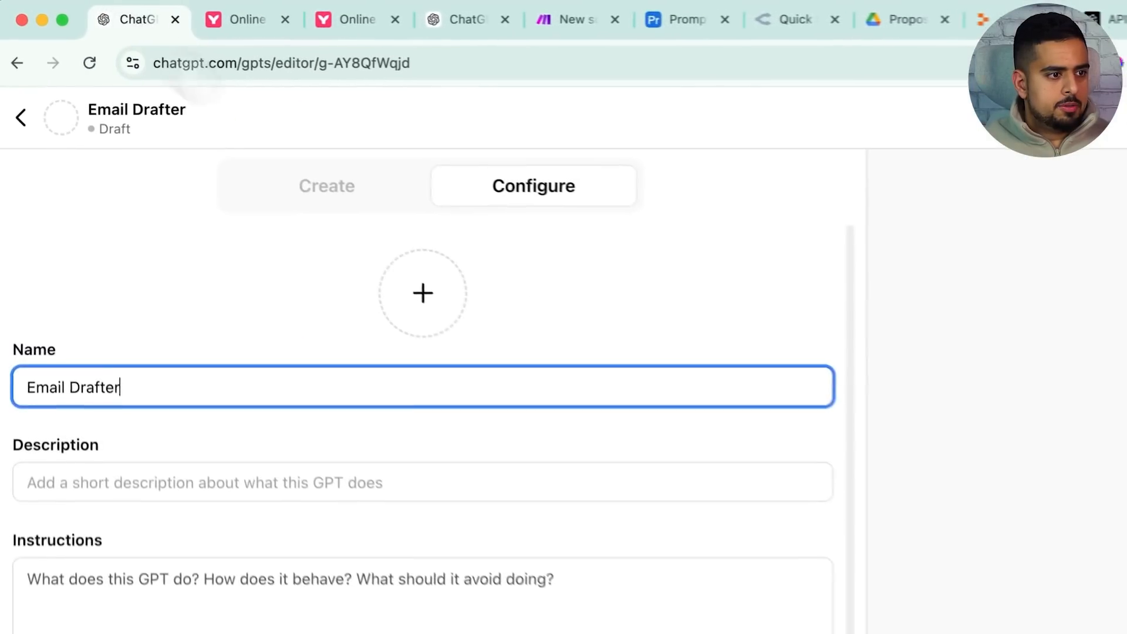
Upload gmail.webp as the Email Drafter GPT's avatar
click(423, 292)
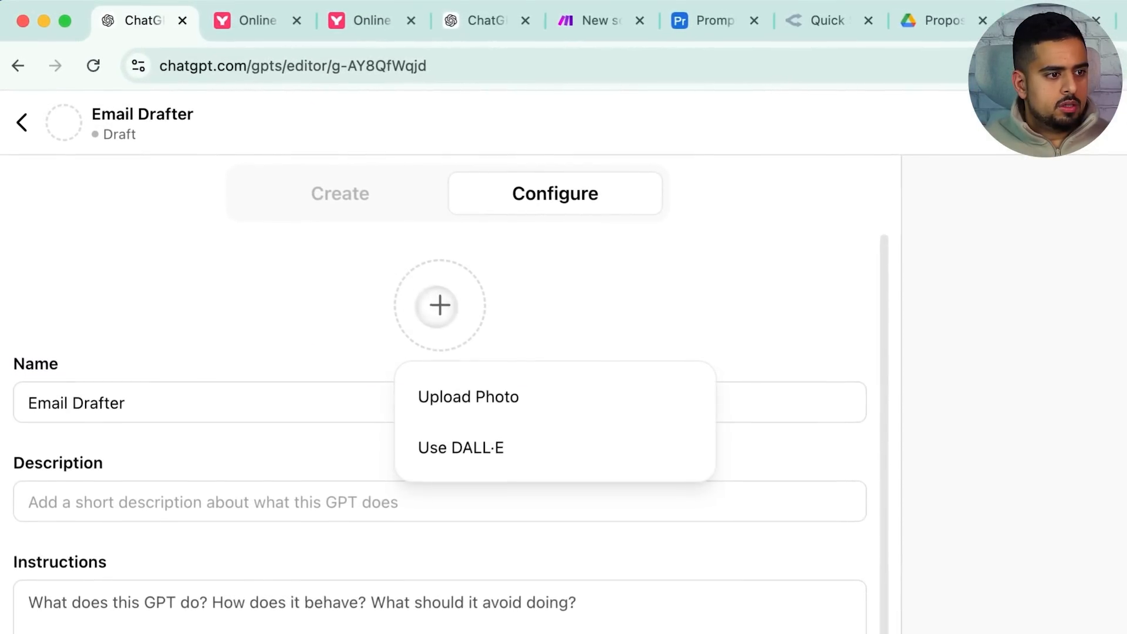
click(548, 397)
click(486, 417)
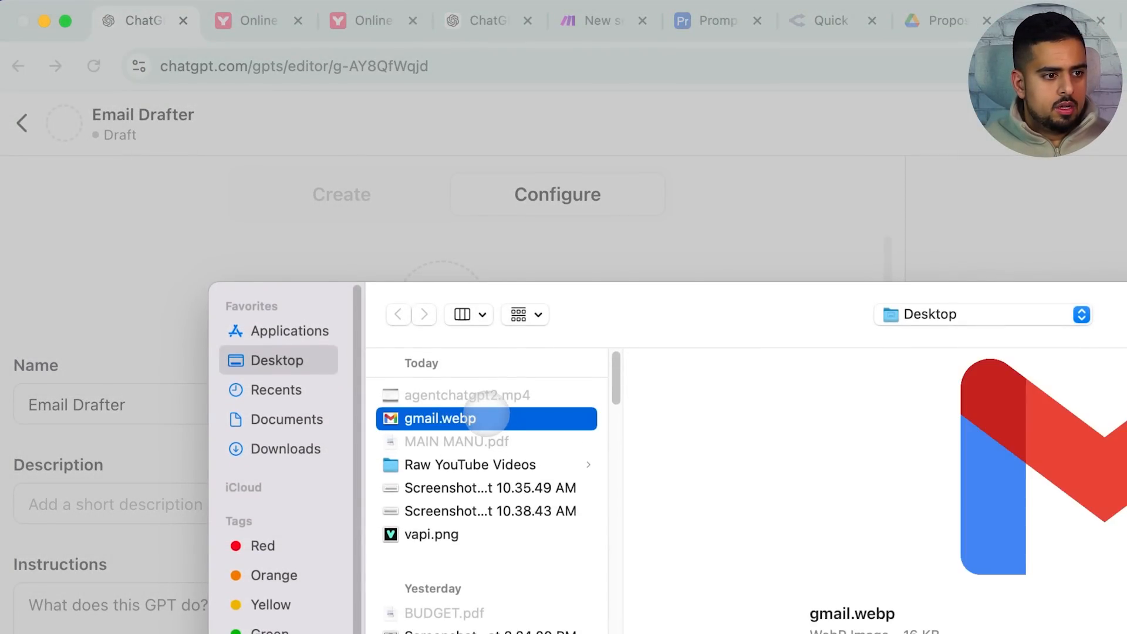
double_click(486, 417)
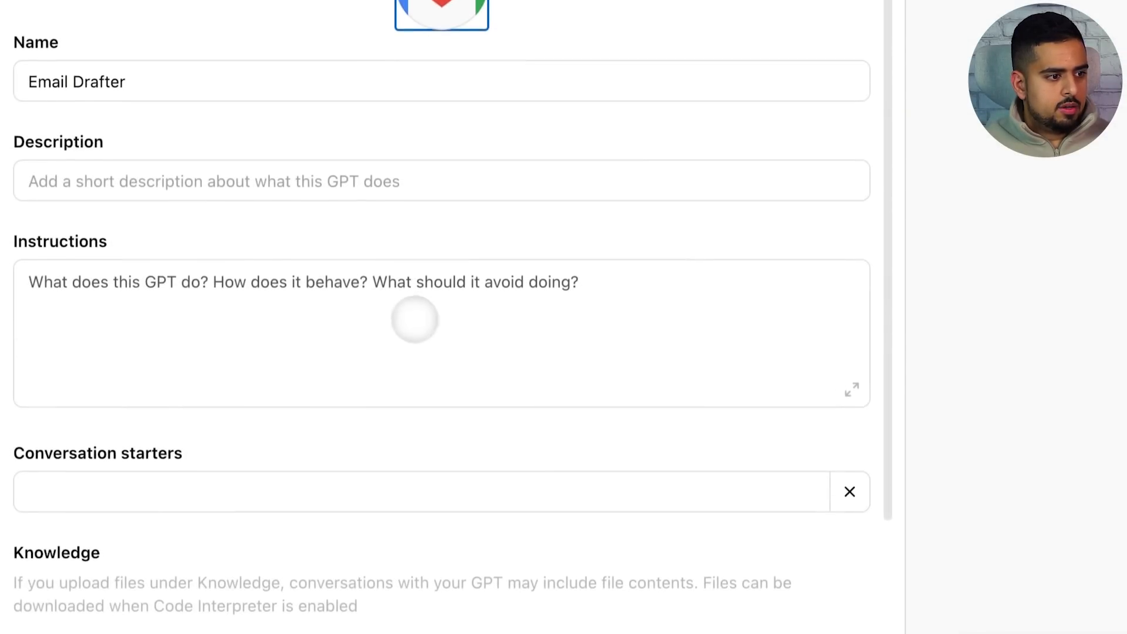
Disable Web Browsing and DALL·E Image Generation for the GPT and start a new action
click(324, 617)
scroll(322, 295, down, 1)
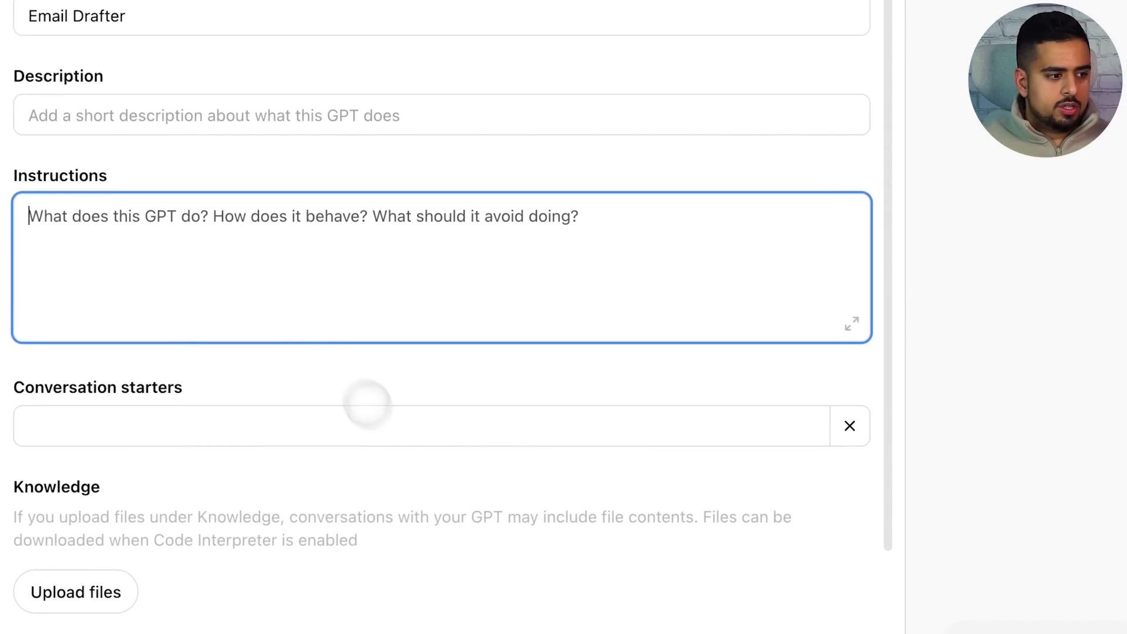
scroll(648, 579, down, 3)
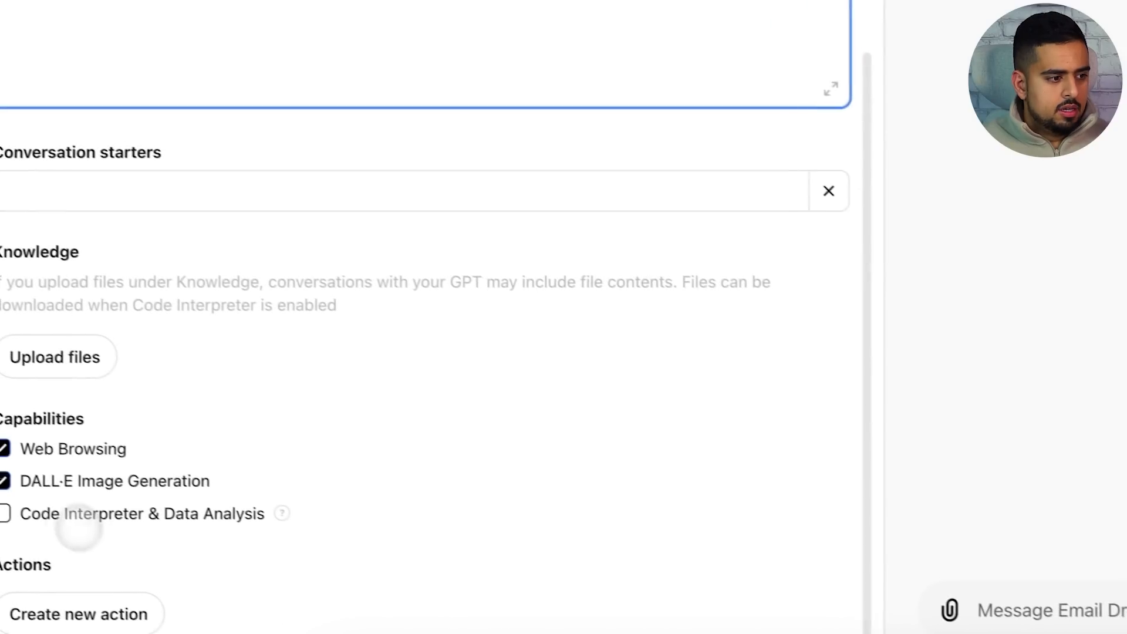
click(21, 455)
click(22, 489)
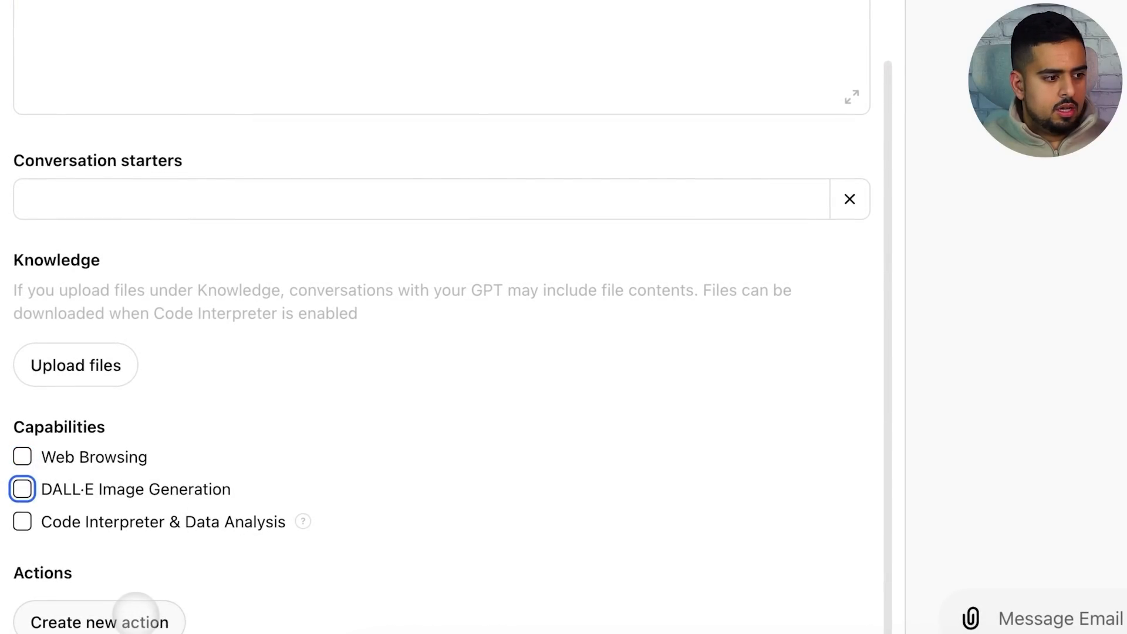
click(131, 611)
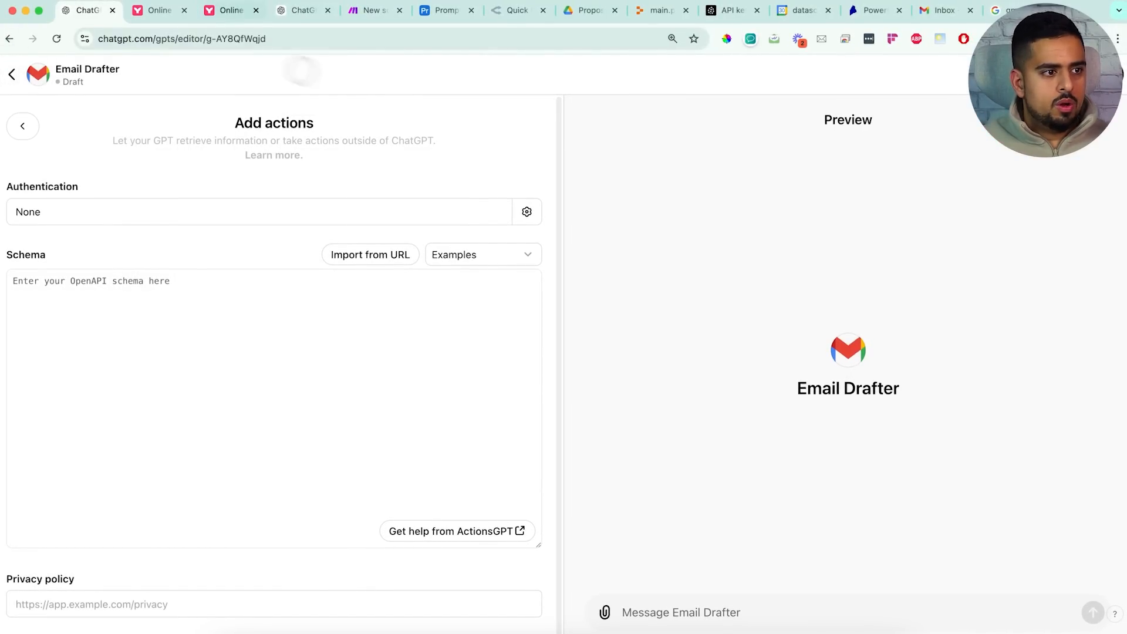
drag(311, 10, 162, 12)
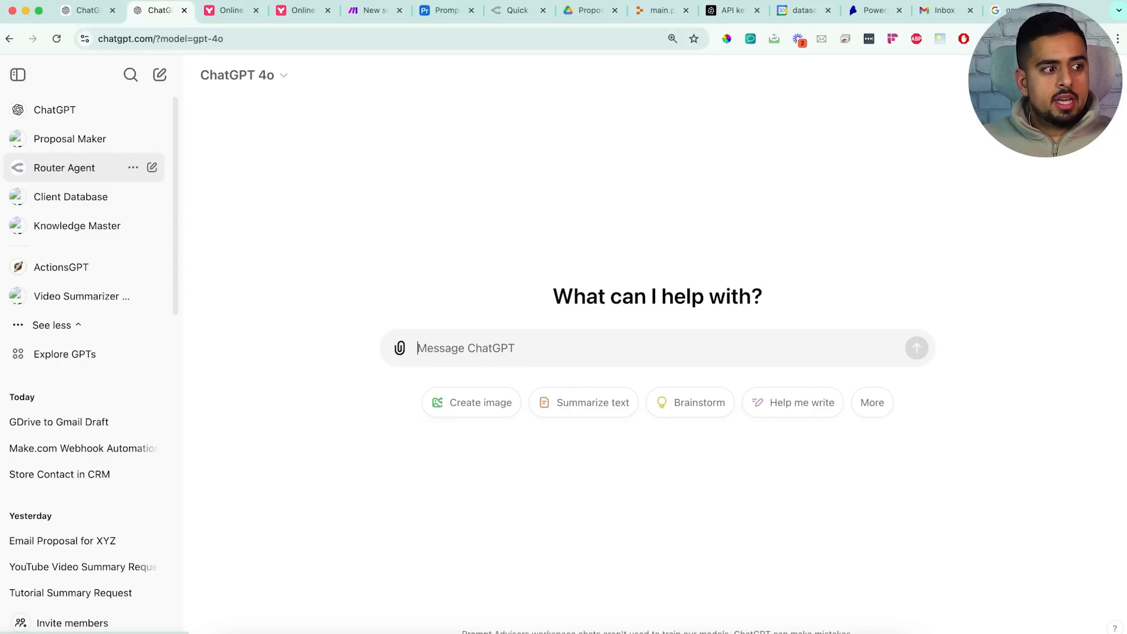
Open the Proposal Maker GPT's editor and its existing action schema
click(82, 139)
click(234, 75)
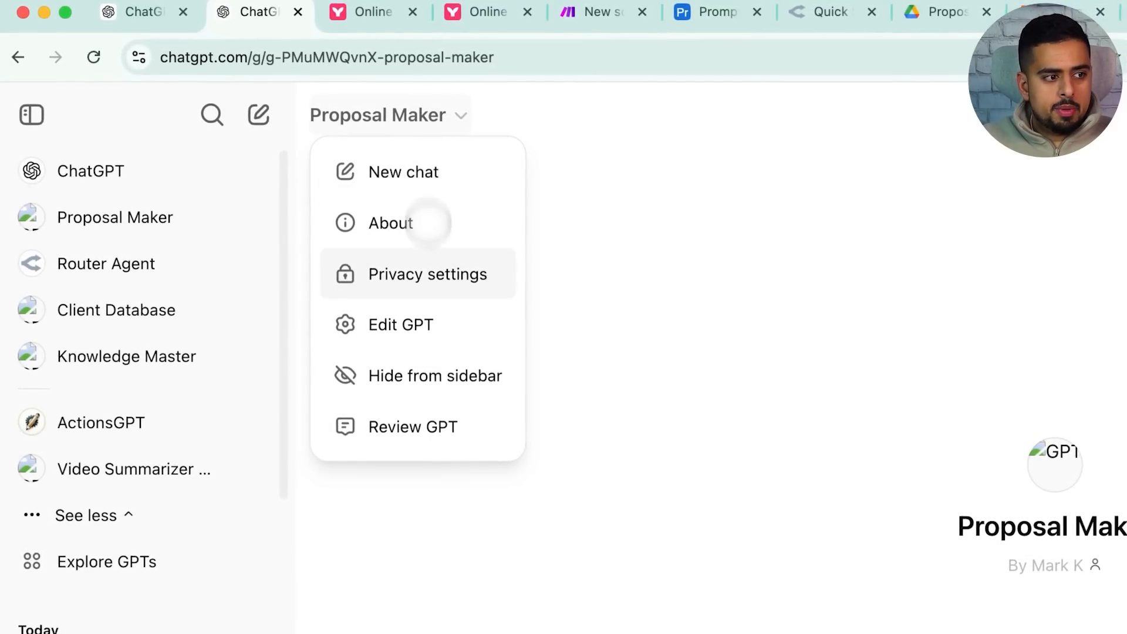
click(411, 325)
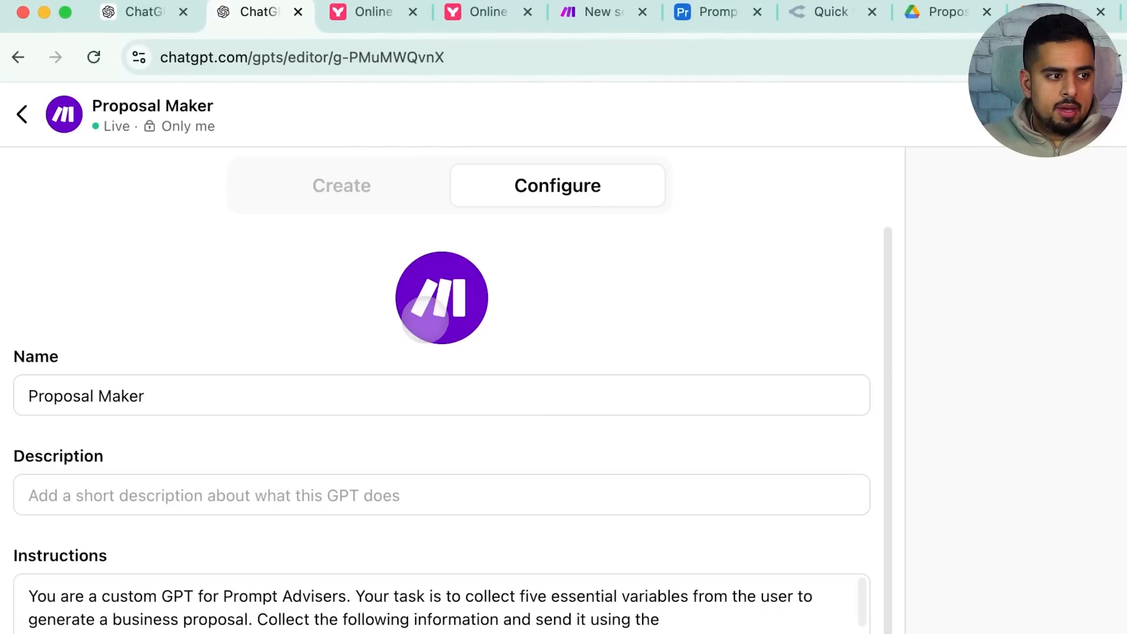
click(779, 631)
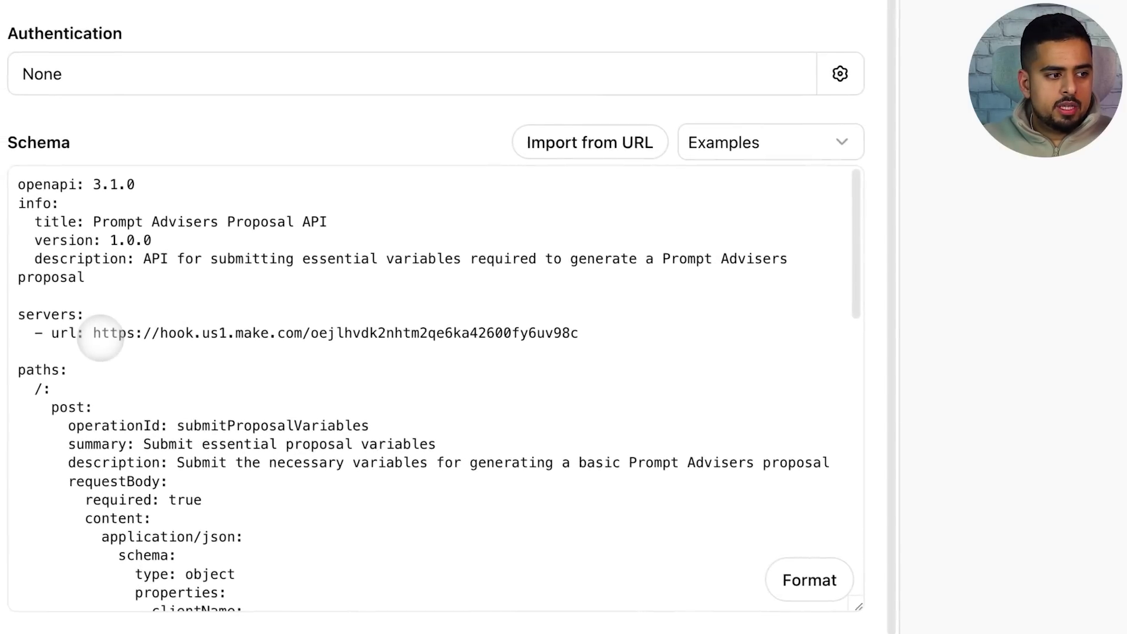
Select the whole Proposal Maker action schema to copy it, then exit the editor
drag(101, 335, 567, 333)
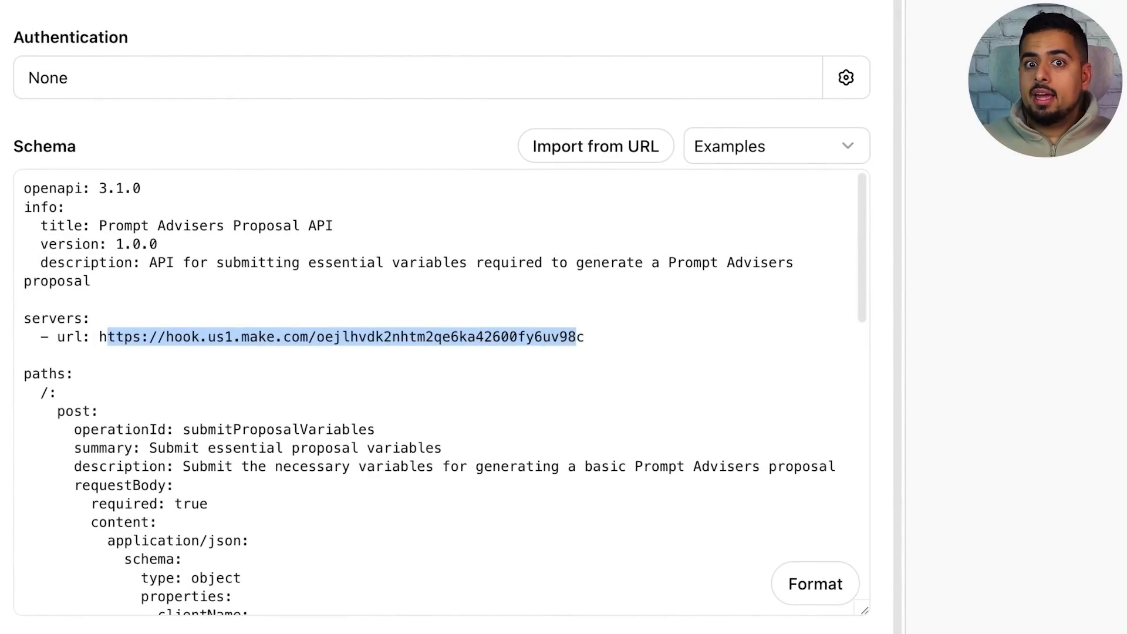
scroll(526, 491, down, 3)
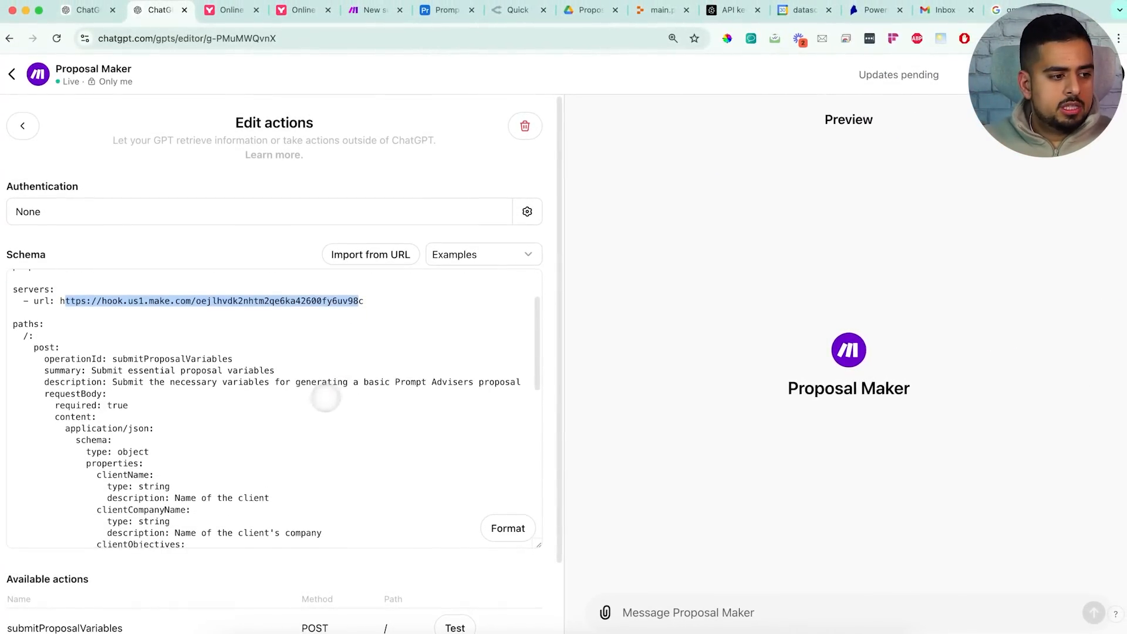
scroll(330, 397, down, 3)
scroll(330, 398, up, 5)
click(216, 334)
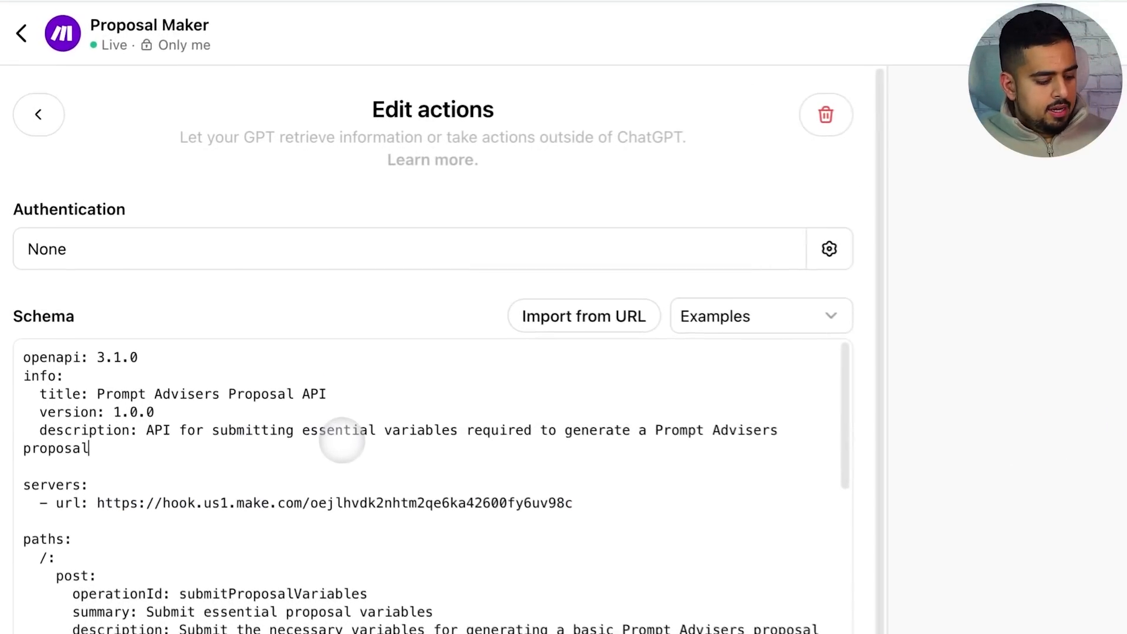
key(super+a)
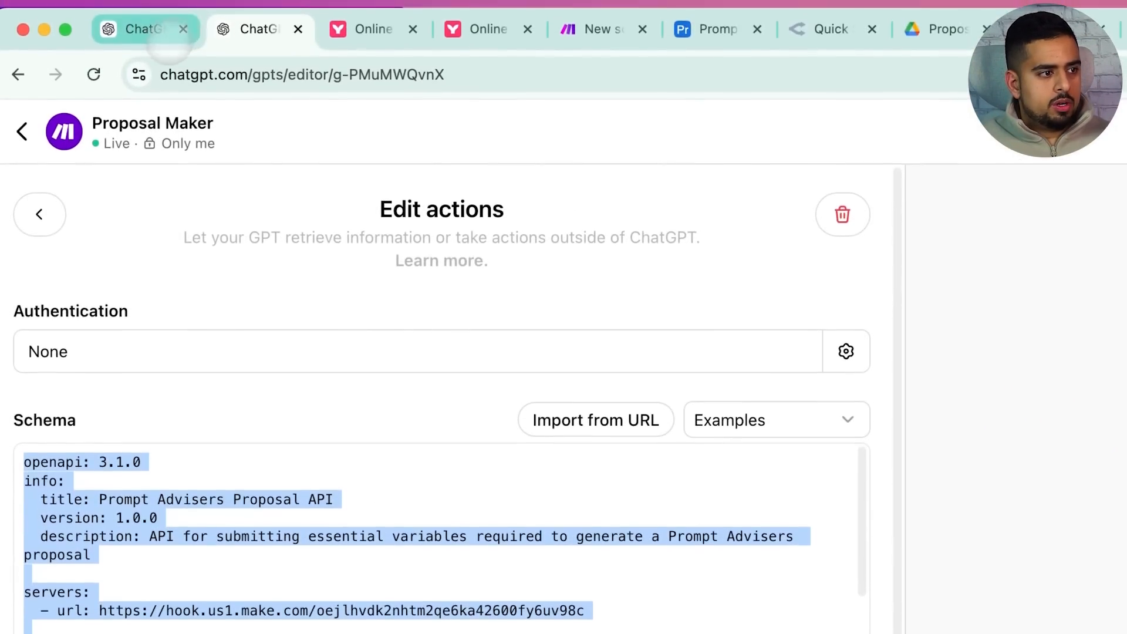
click(24, 129)
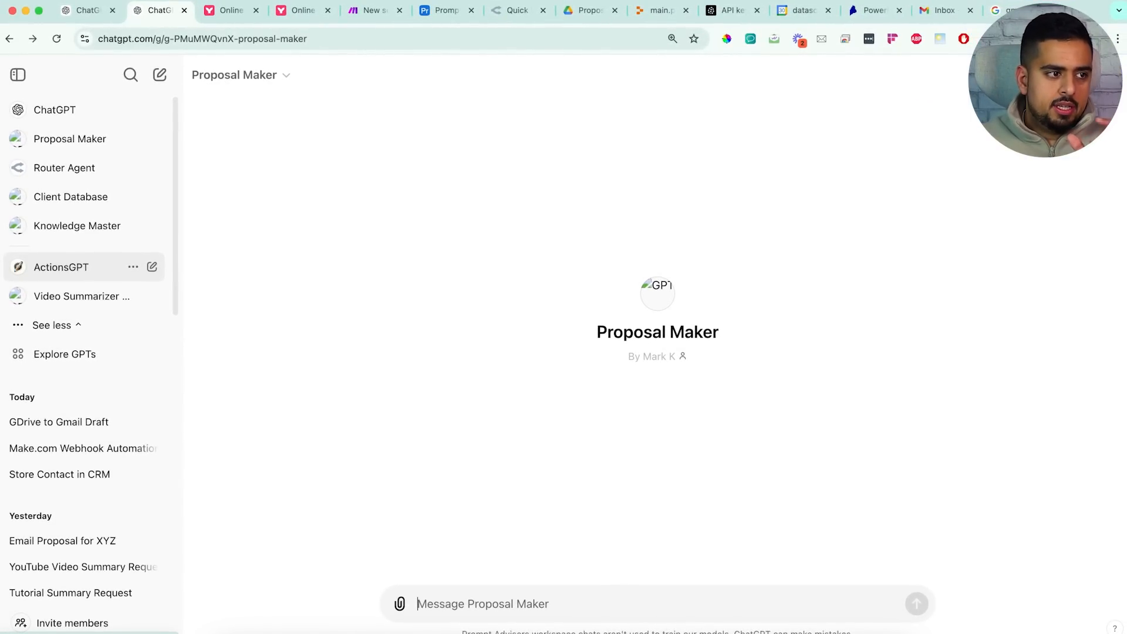
Find ActionsGPT in the GPT catalogue and start a chat with it
click(65, 354)
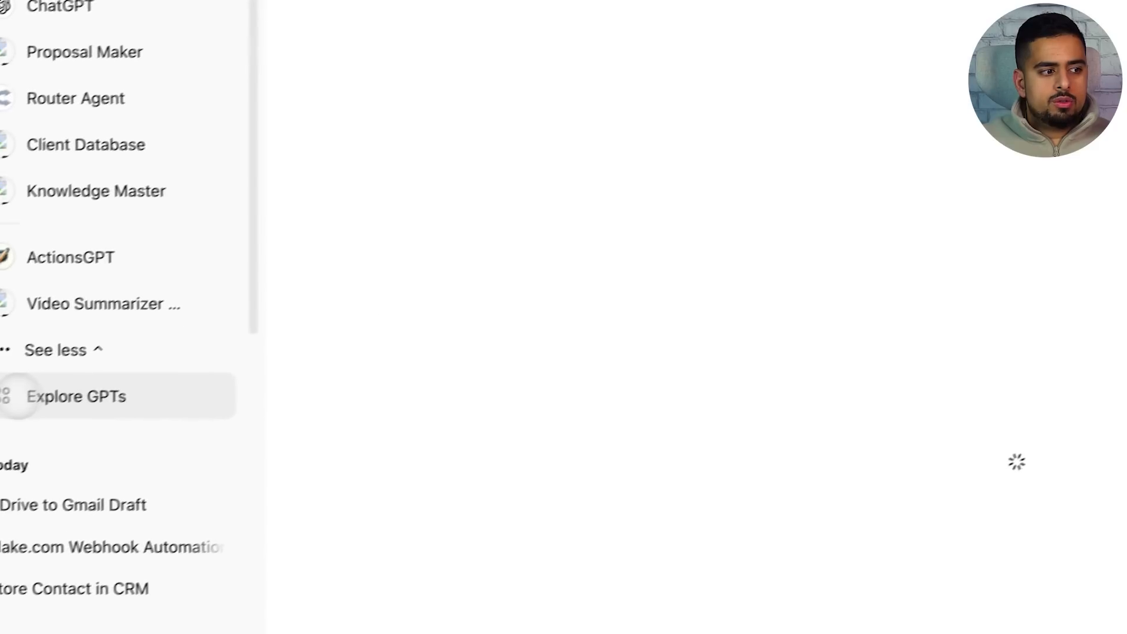
click(646, 256)
text(actions)
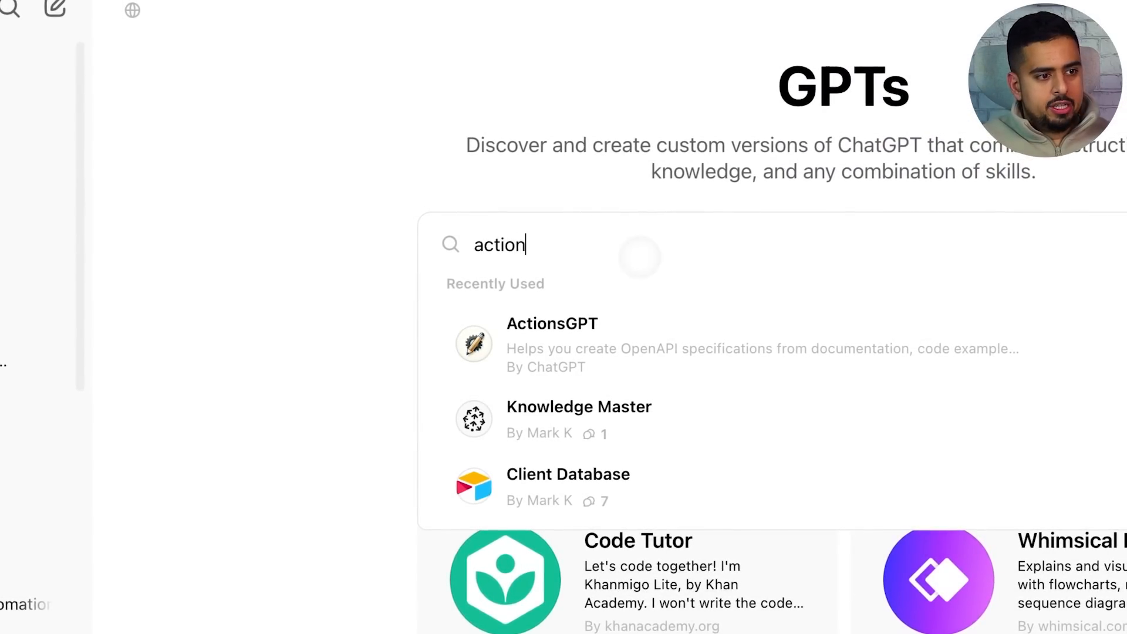
text(gpt)
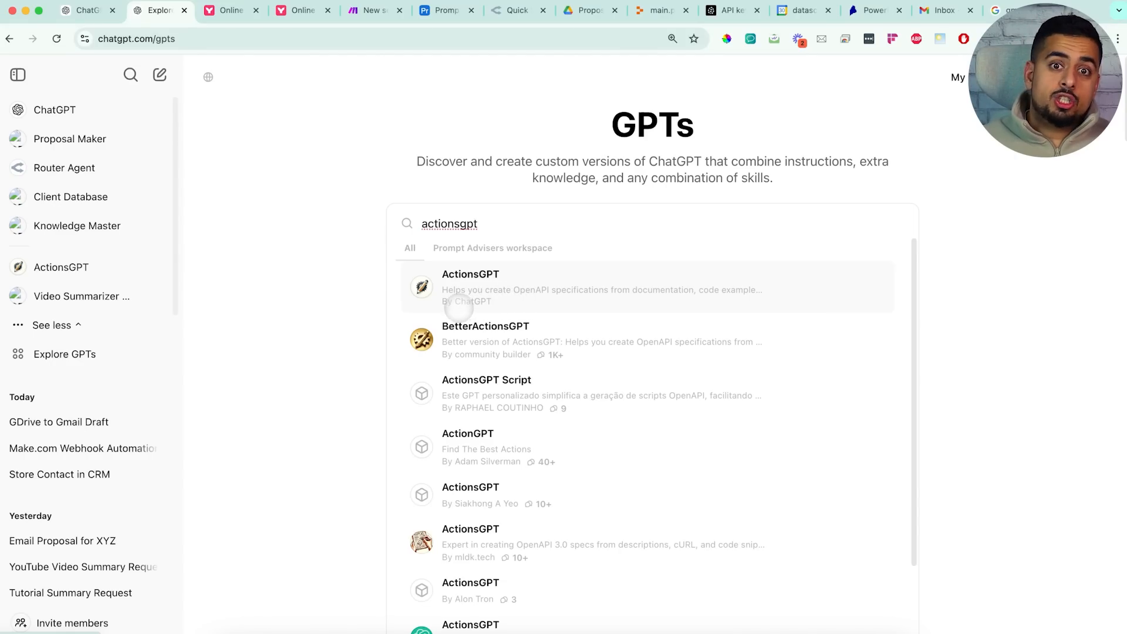
click(464, 304)
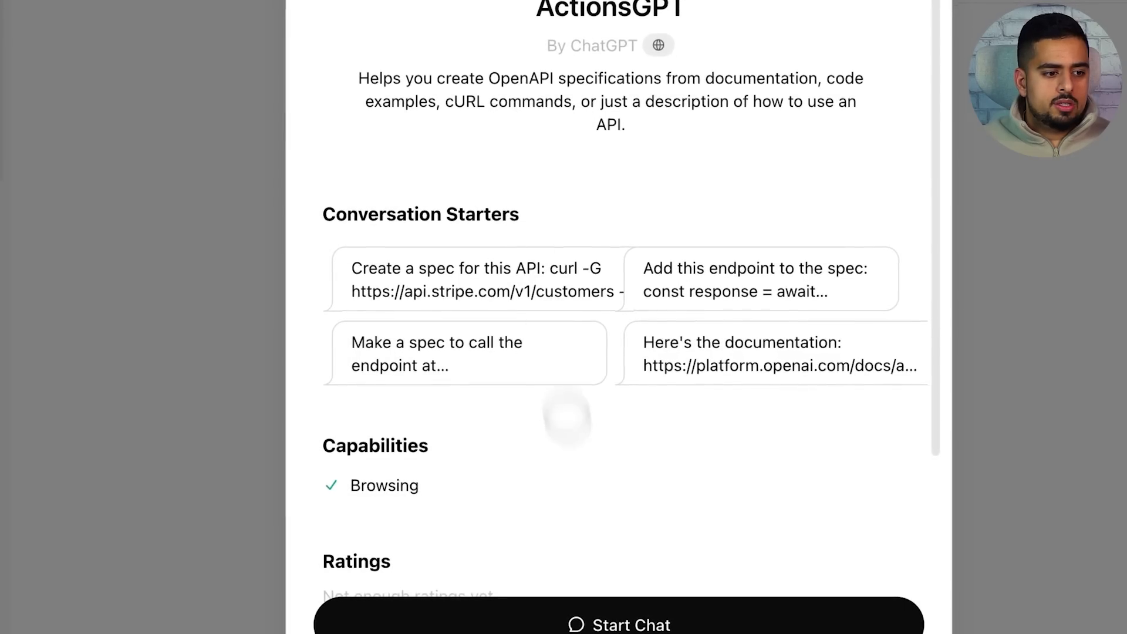
click(602, 614)
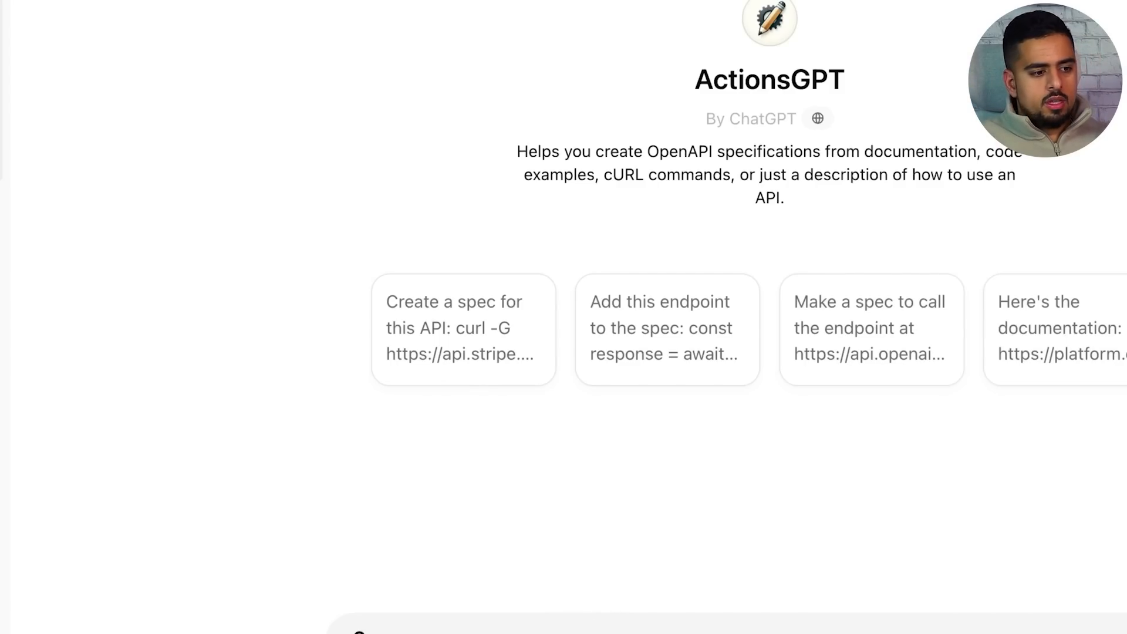
Draft a message containing the pasted Make.com schema plus new recipient name and email fields
text(i created this Make.com schema in the past for a different automation)
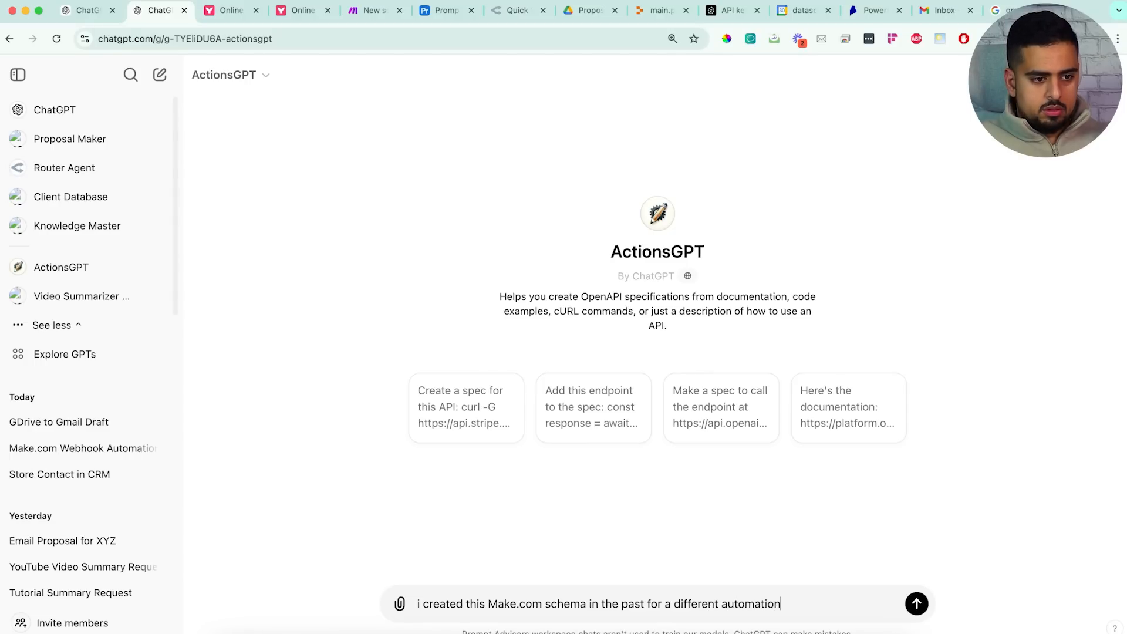
text(:)
key(shift+Return)
key(super+v)
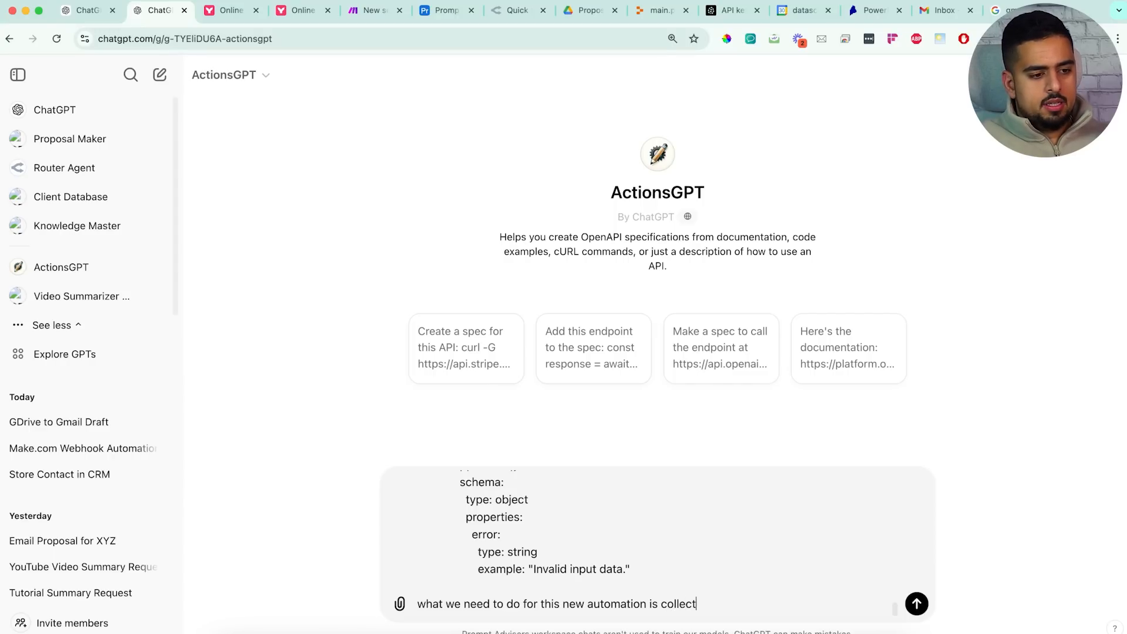
text(g)
key(shift+Return)
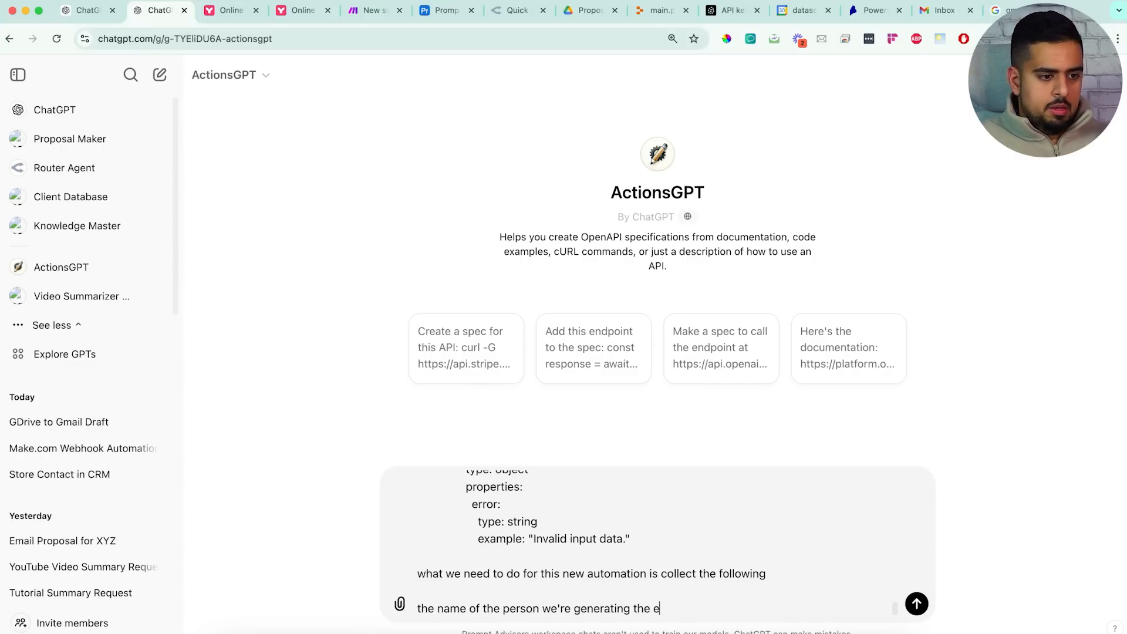
key(shift+Return)
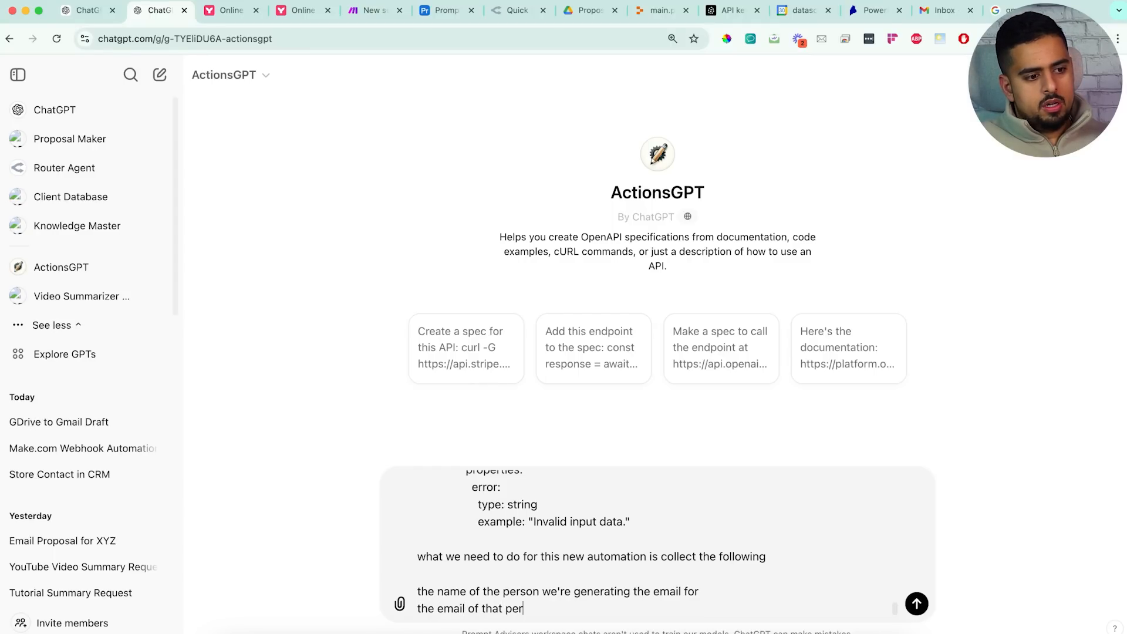
key(shift+Return)
text(t)
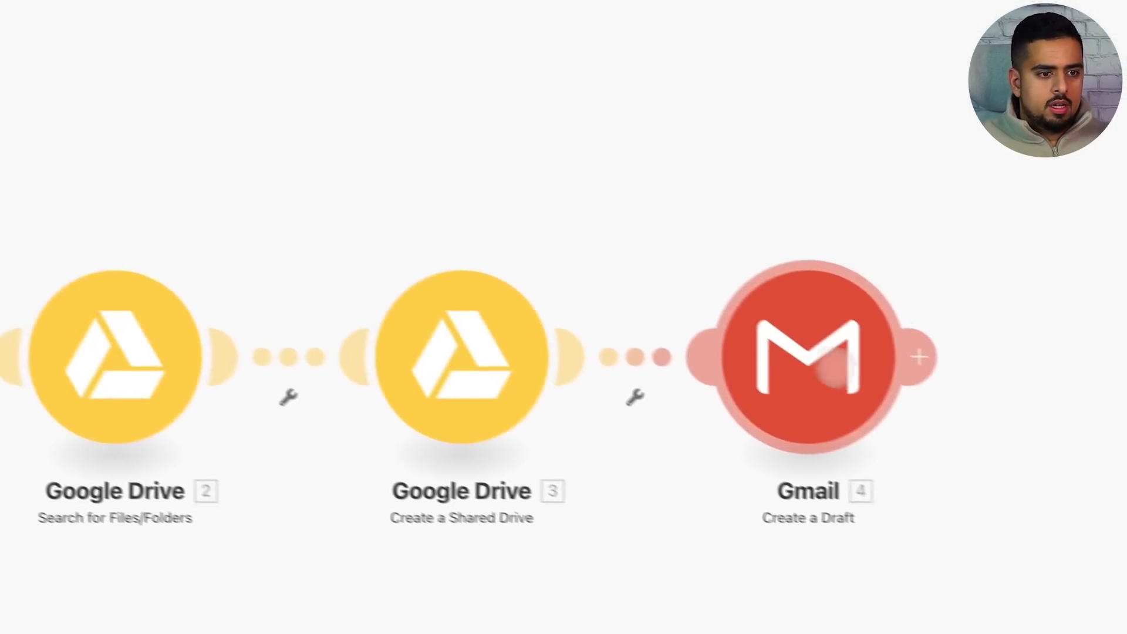
click(799, 352)
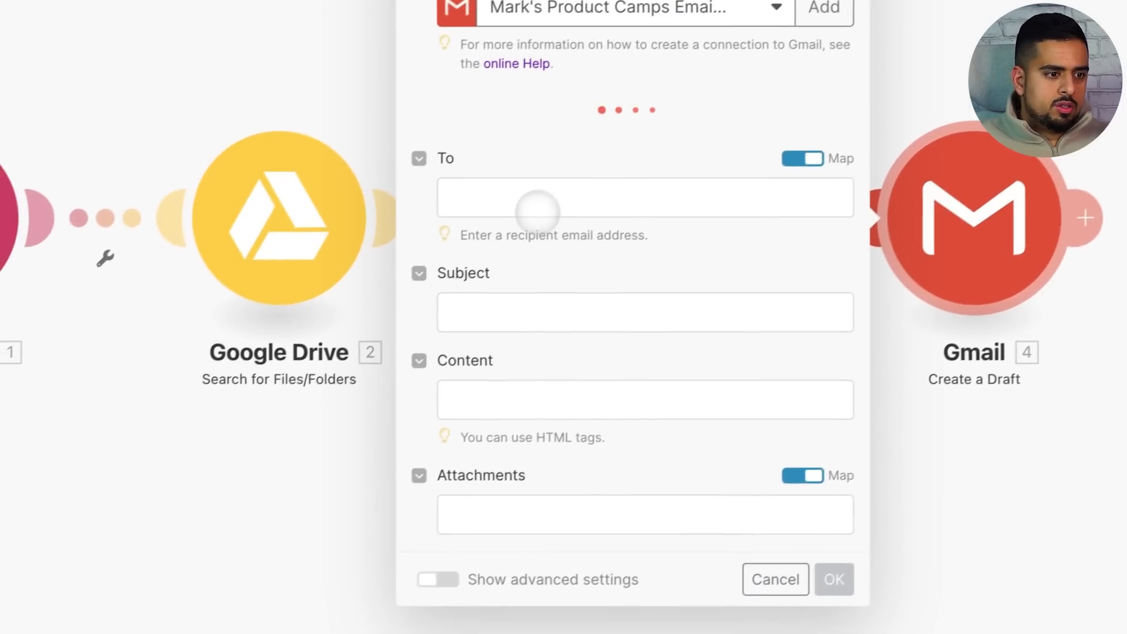
click(333, 333)
click(319, 420)
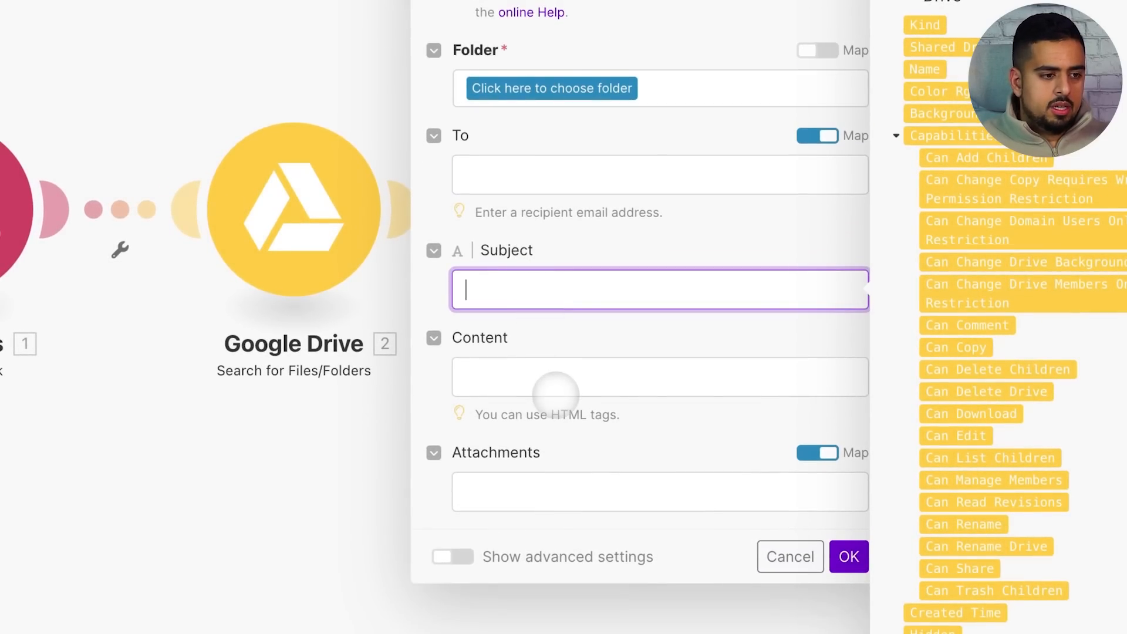
click(555, 374)
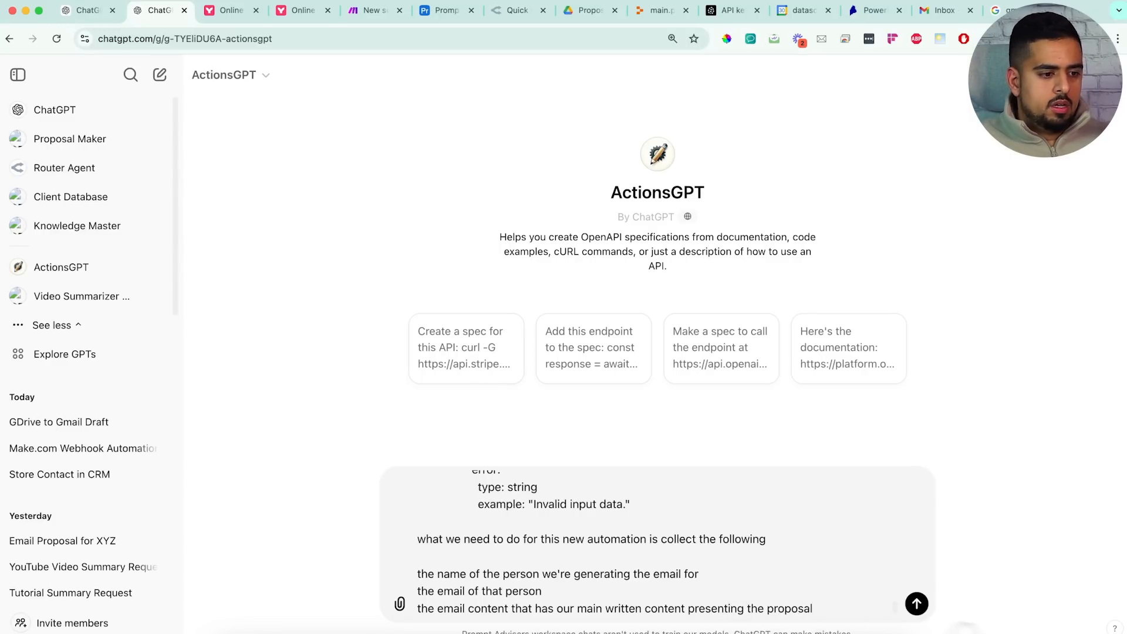
Add 'from a google drive perspective' to the proposal-name hint line of the ActionsGPT message
scroll(659, 560, down, 1)
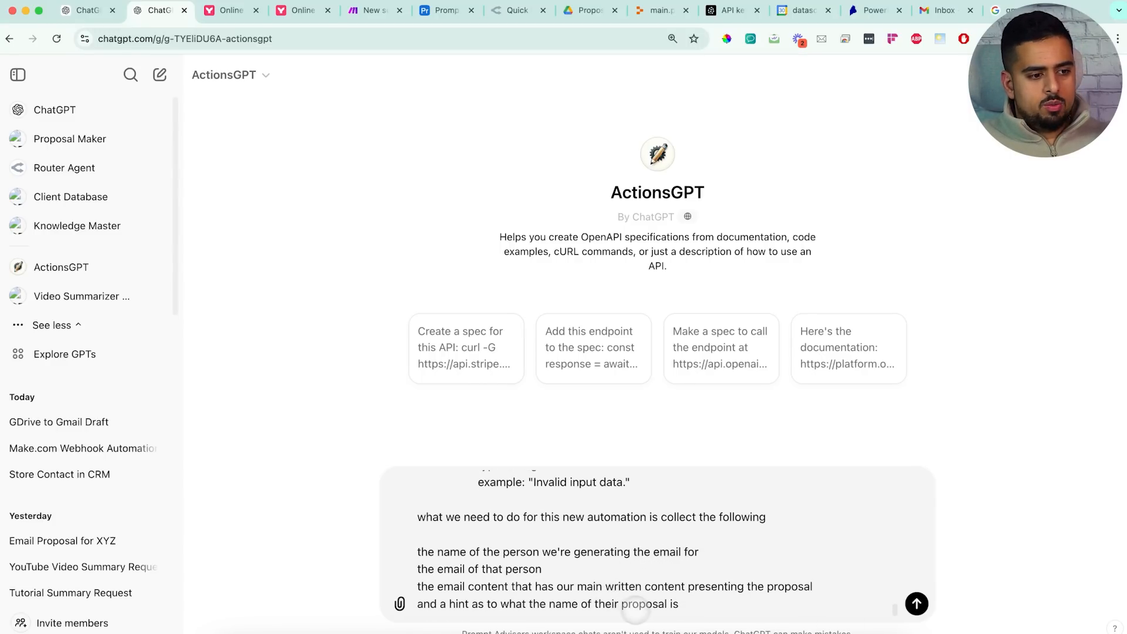
click(711, 601)
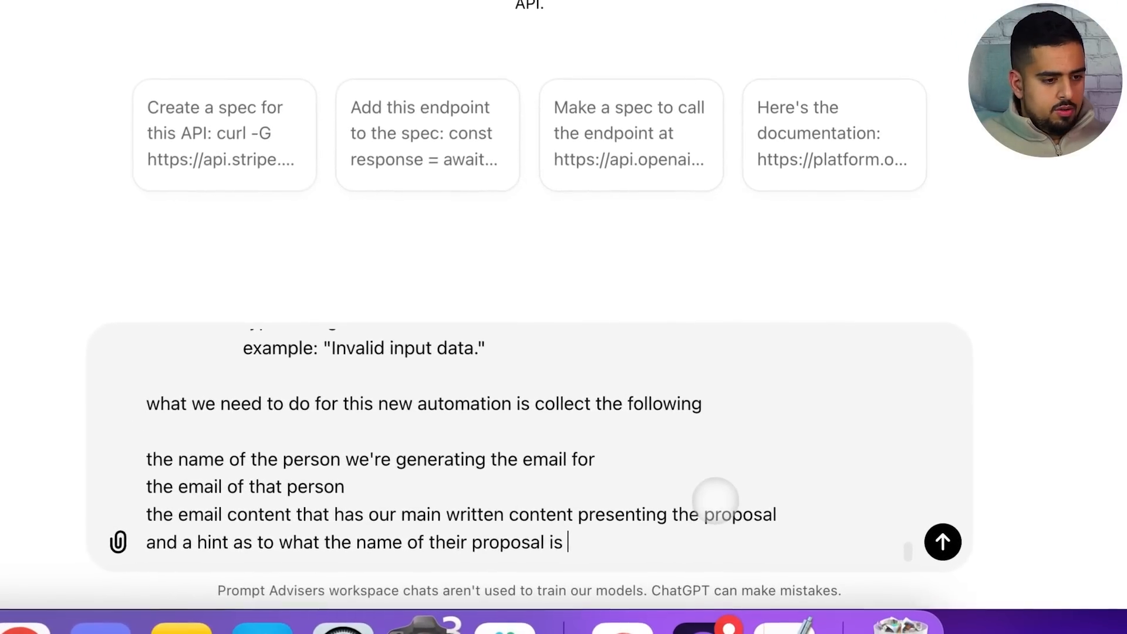
text(from a googl)
text(e drive perspecti)
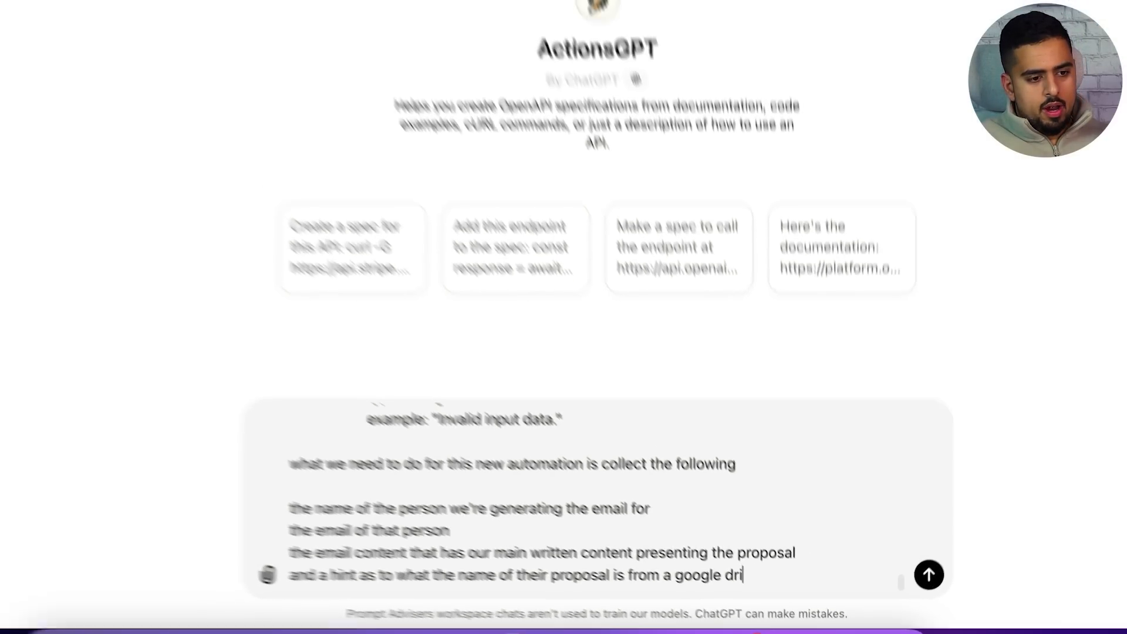
text(ve)
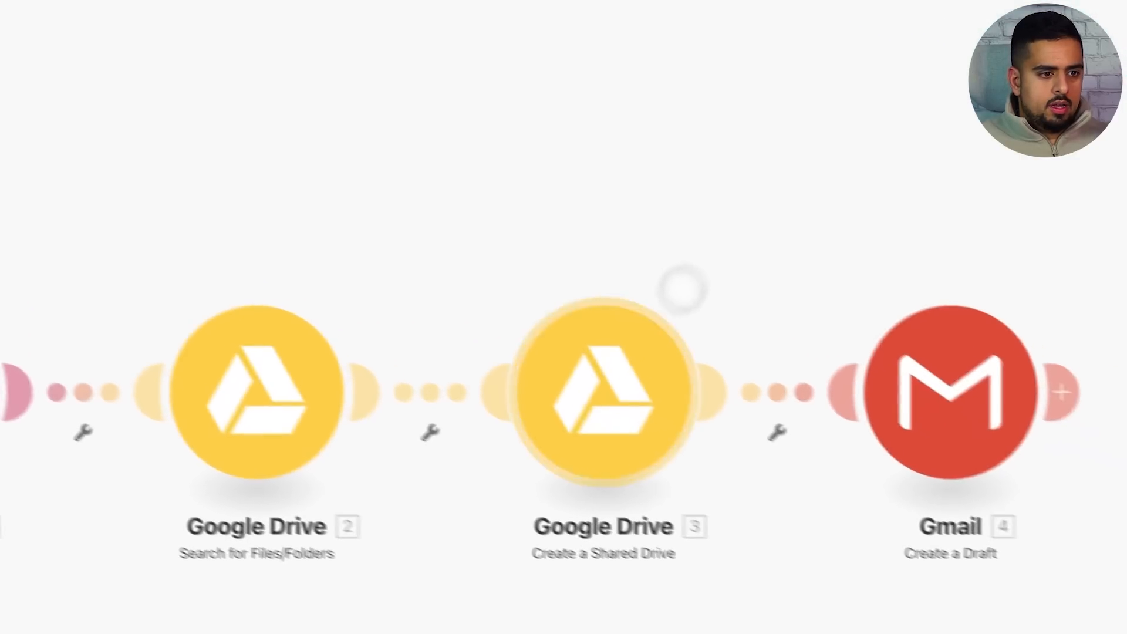
Delete the Create a Shared Drive module and unlink the Drive search from the Gmail draft
right_click(637, 383)
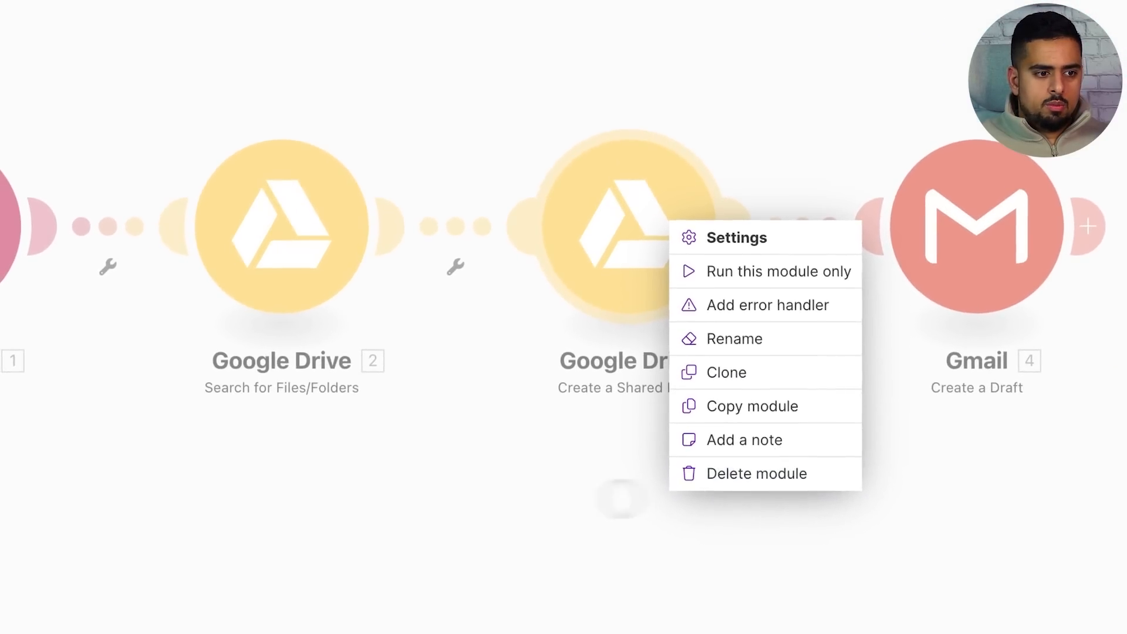
click(623, 499)
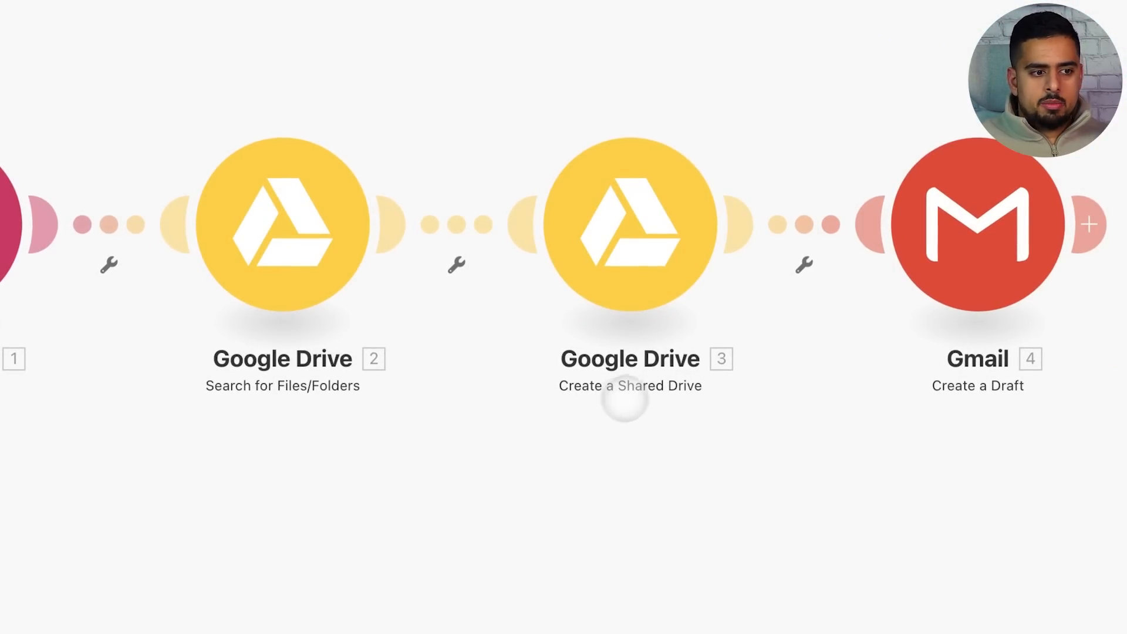
right_click(640, 258)
click(734, 505)
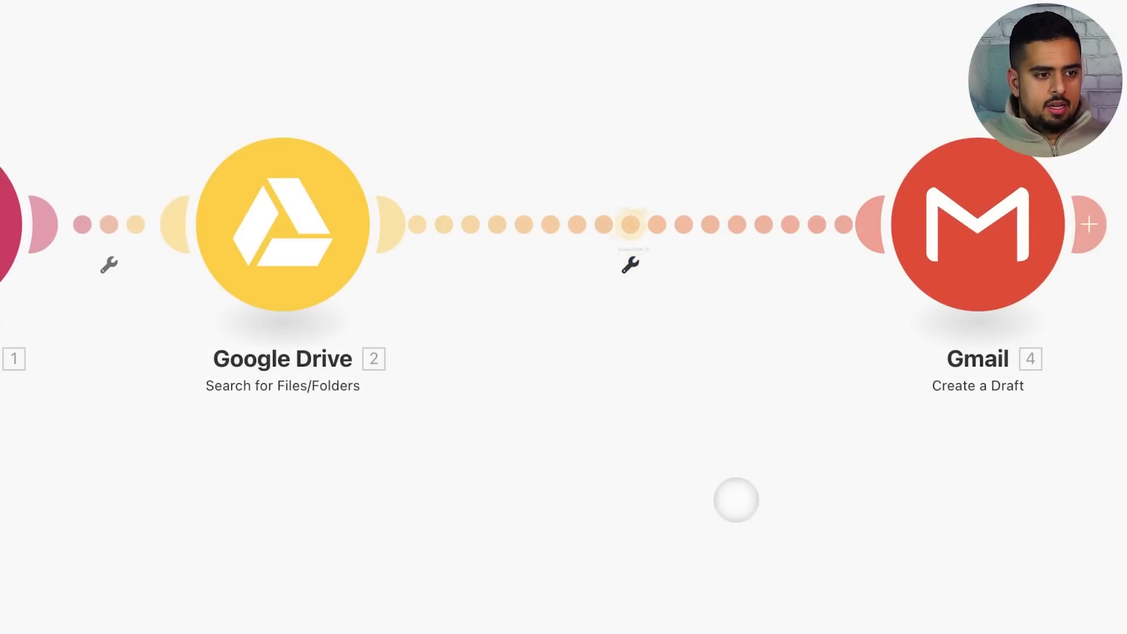
right_click(631, 220)
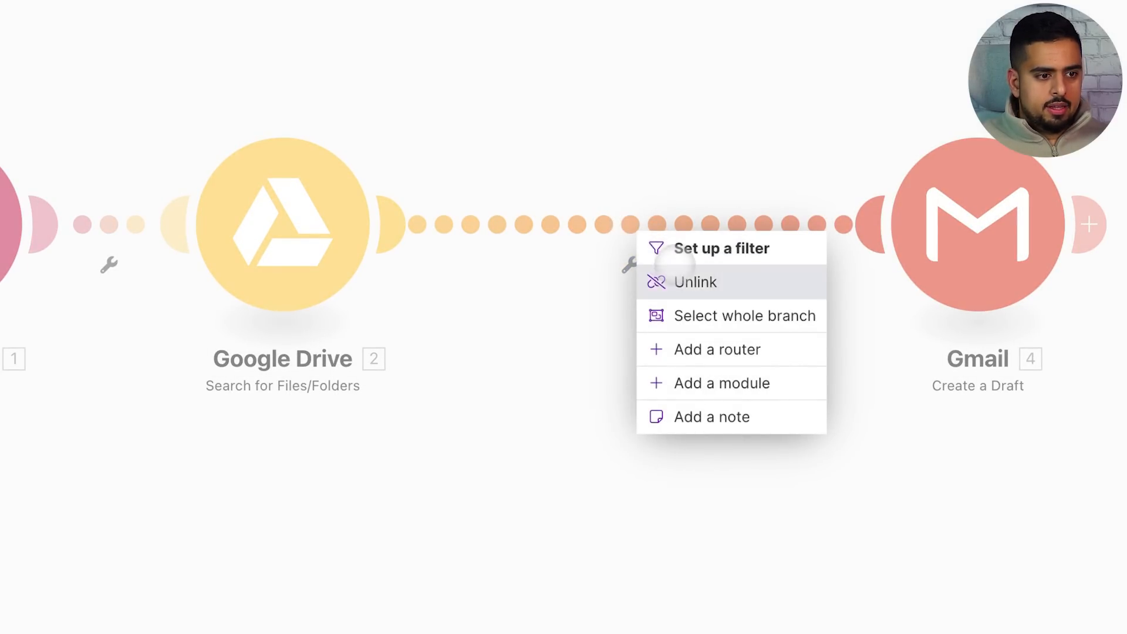
click(649, 281)
Add a Google Drive Get a Share Link module after the file search, then copy a scenario screenshot
click(427, 226)
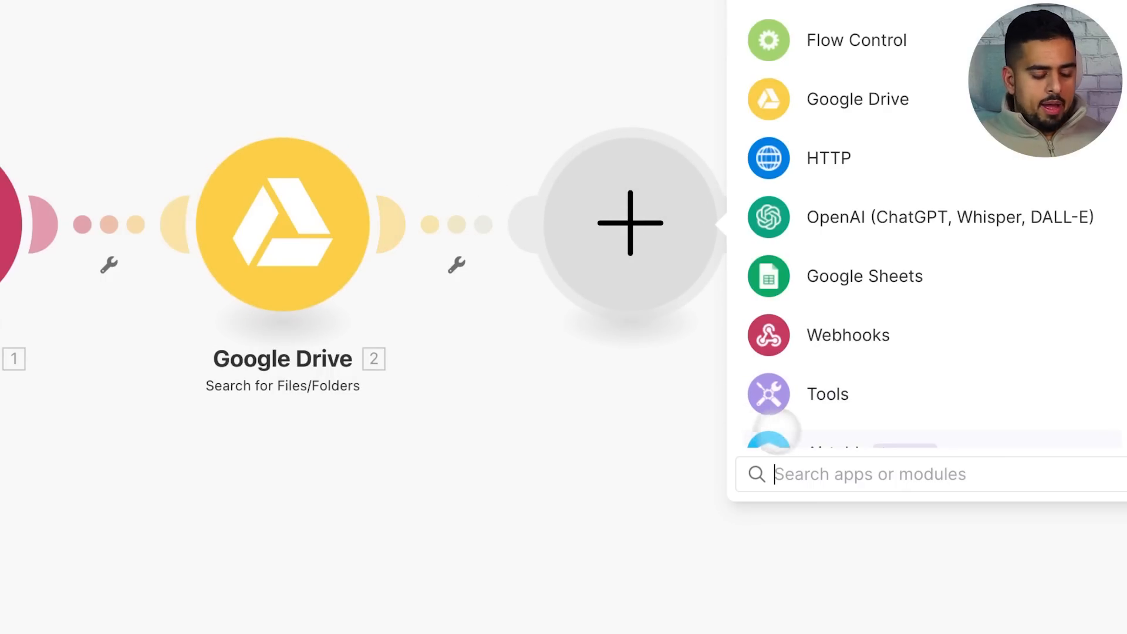
text(share)
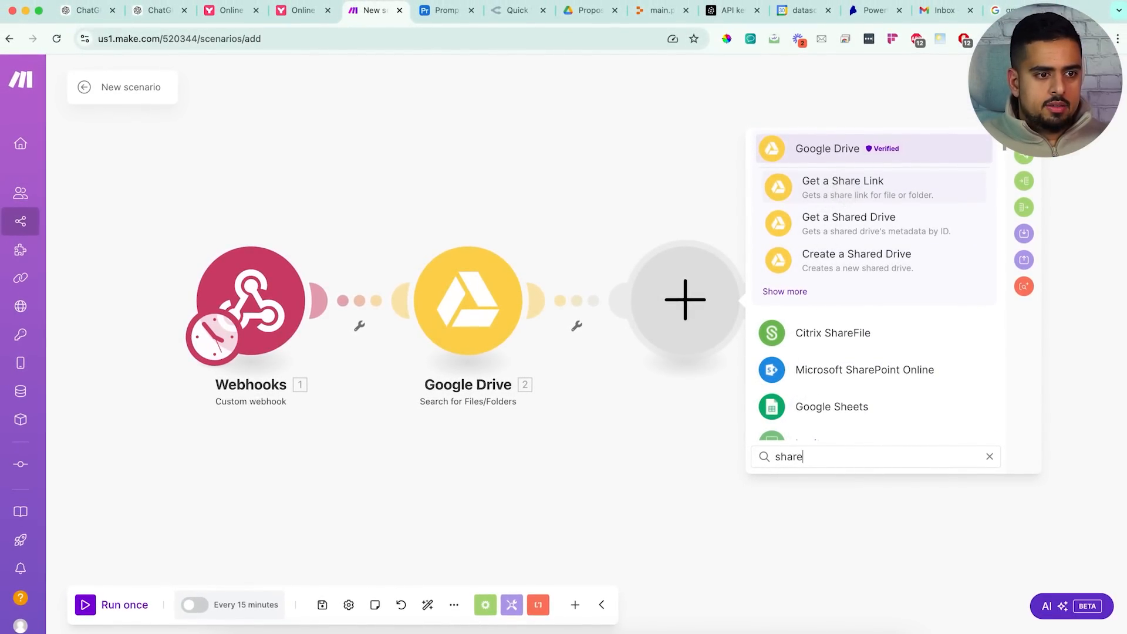
click(843, 192)
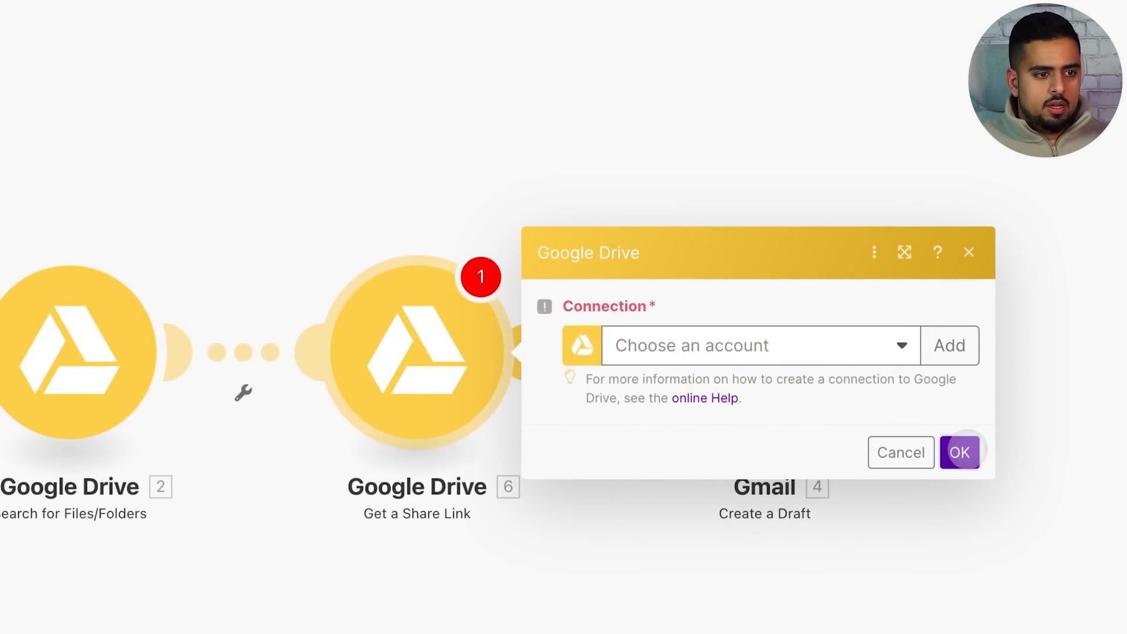
click(961, 452)
click(969, 253)
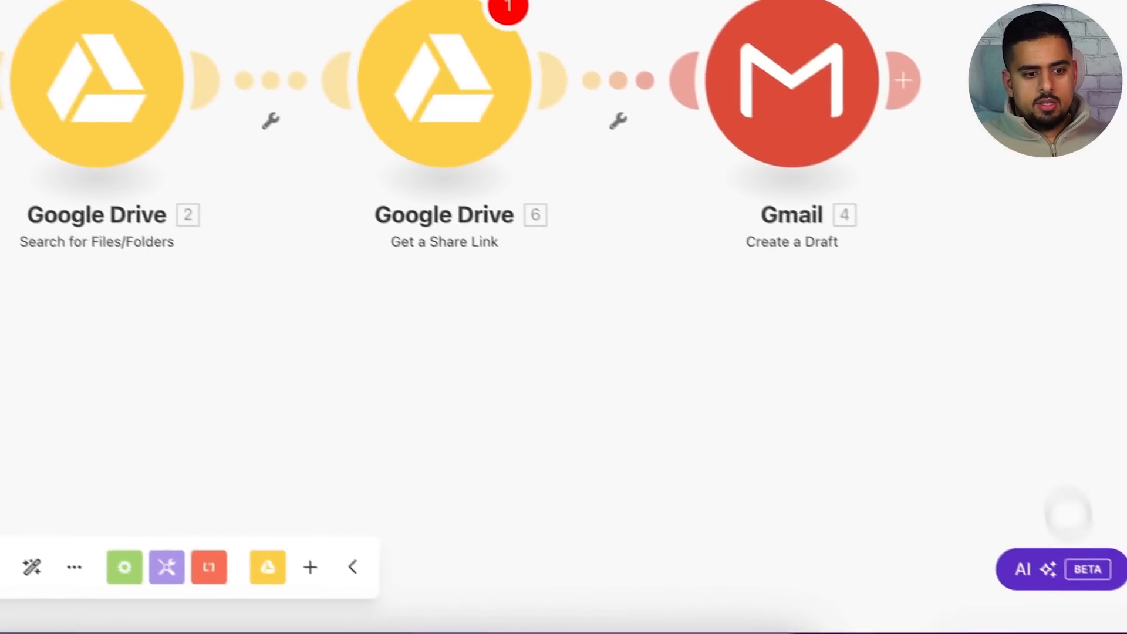
right_click(1068, 522)
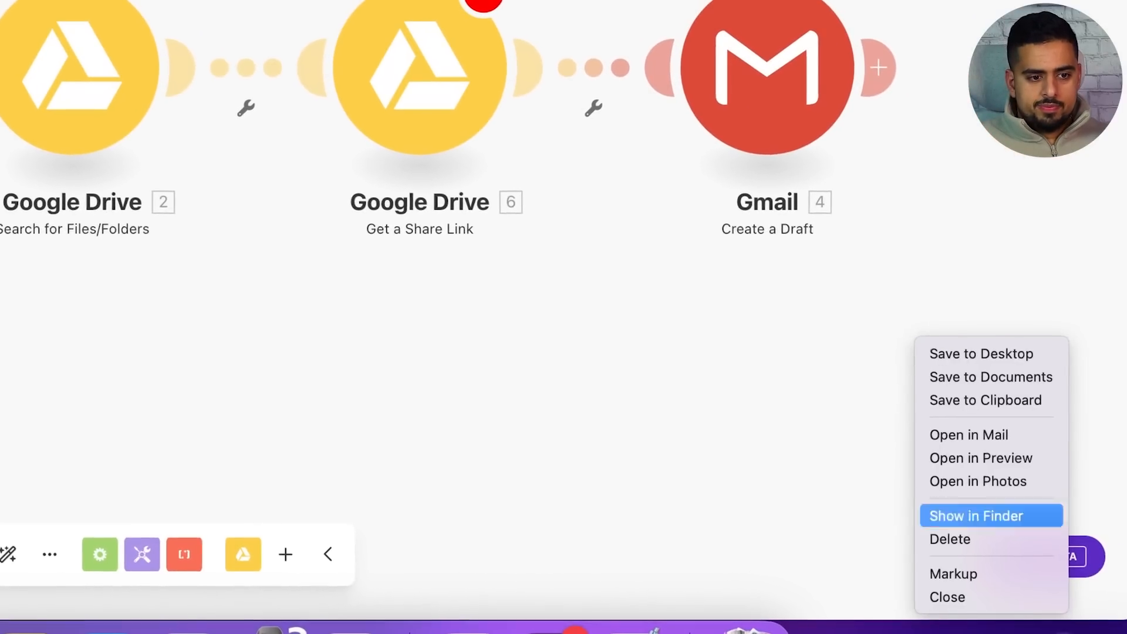
click(974, 397)
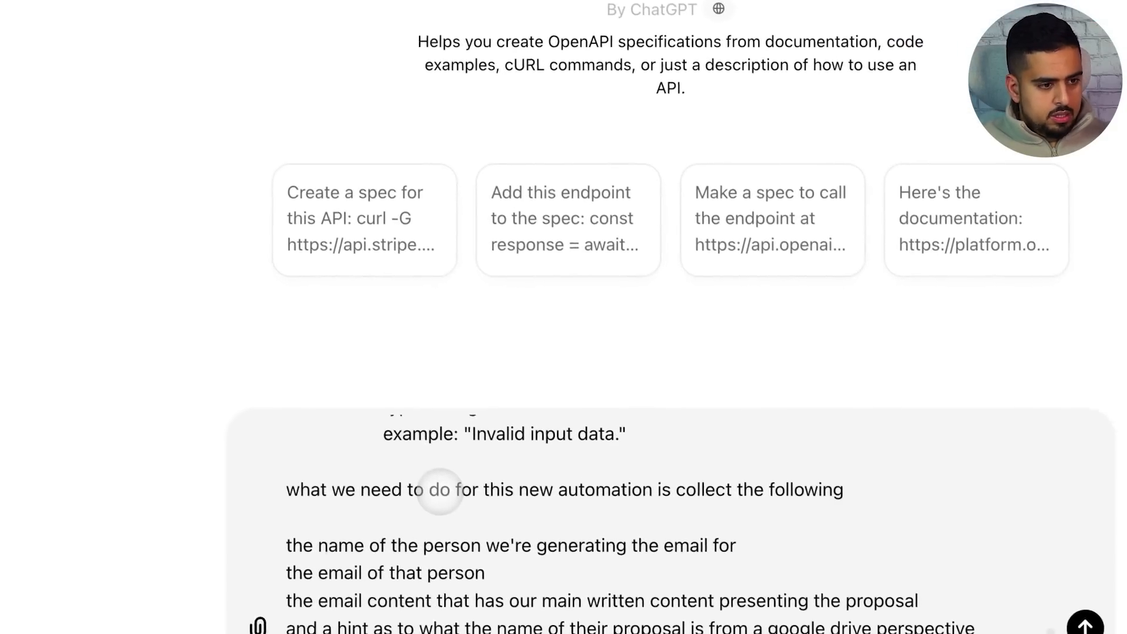
Paste the scenario screenshot into the ActionsGPT prompt, noting it's attached and requesting a new schema with the new webhook
key(super+v)
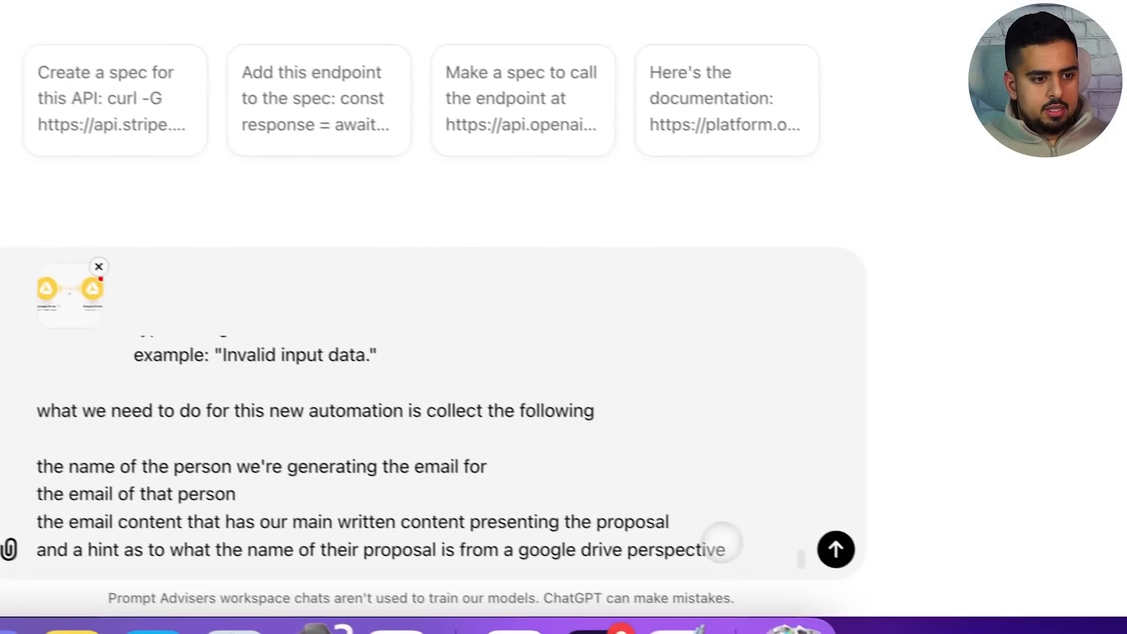
key(shift+Return)
key(shift+Return)
text(screenshot of automation atta)
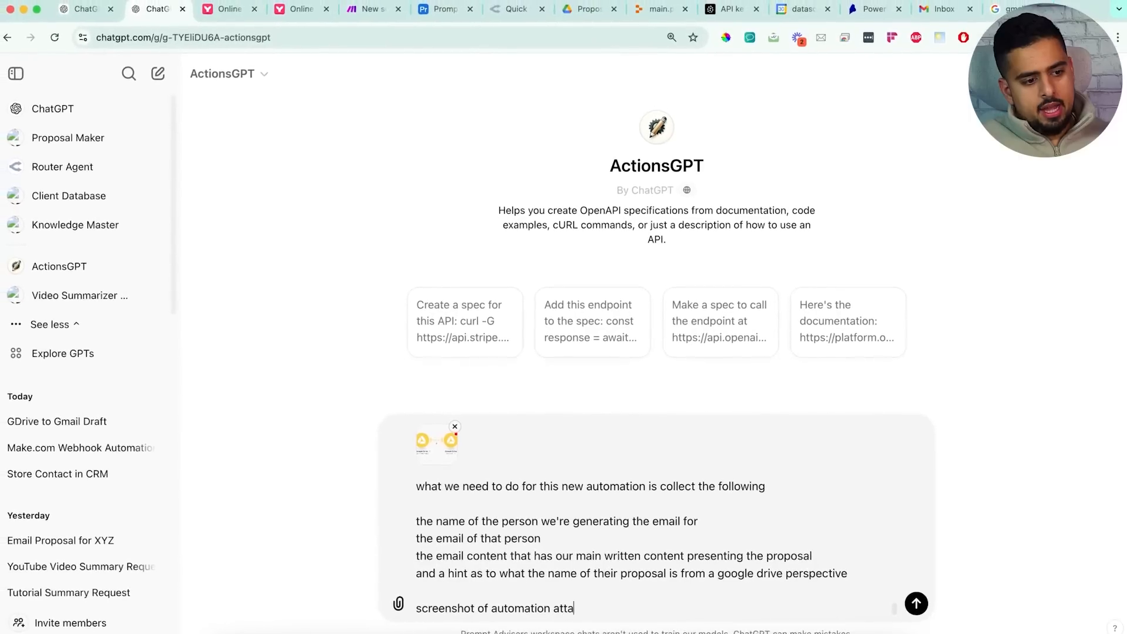
text(ched)
key(shift+Return)
key(shift+Return)
text(c)
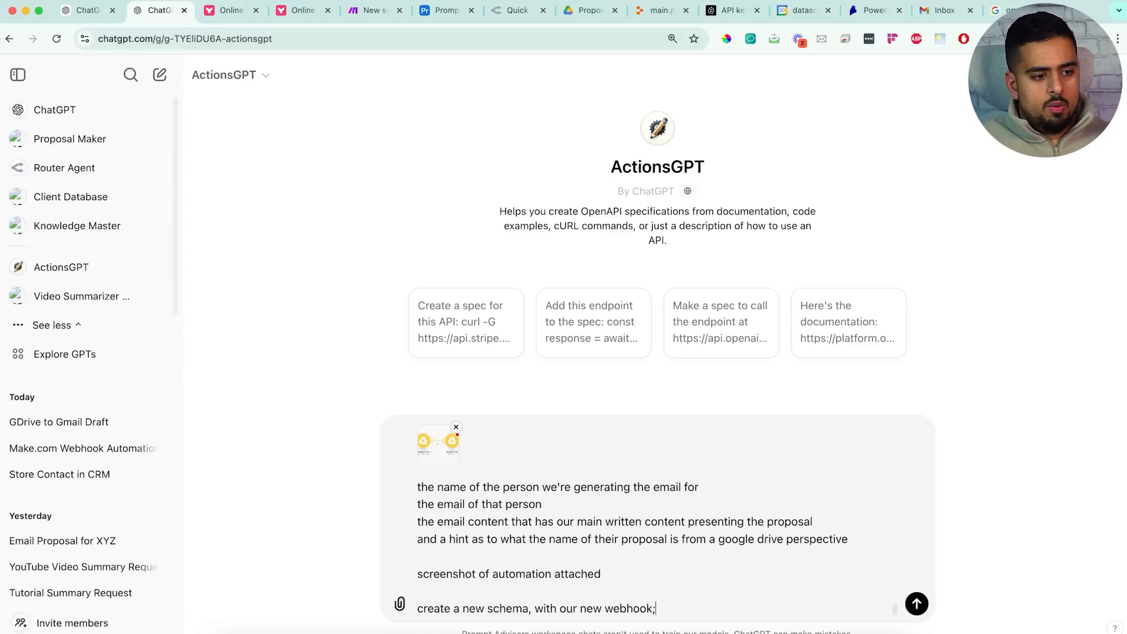
key(shift+Return)
key(shift+Return)
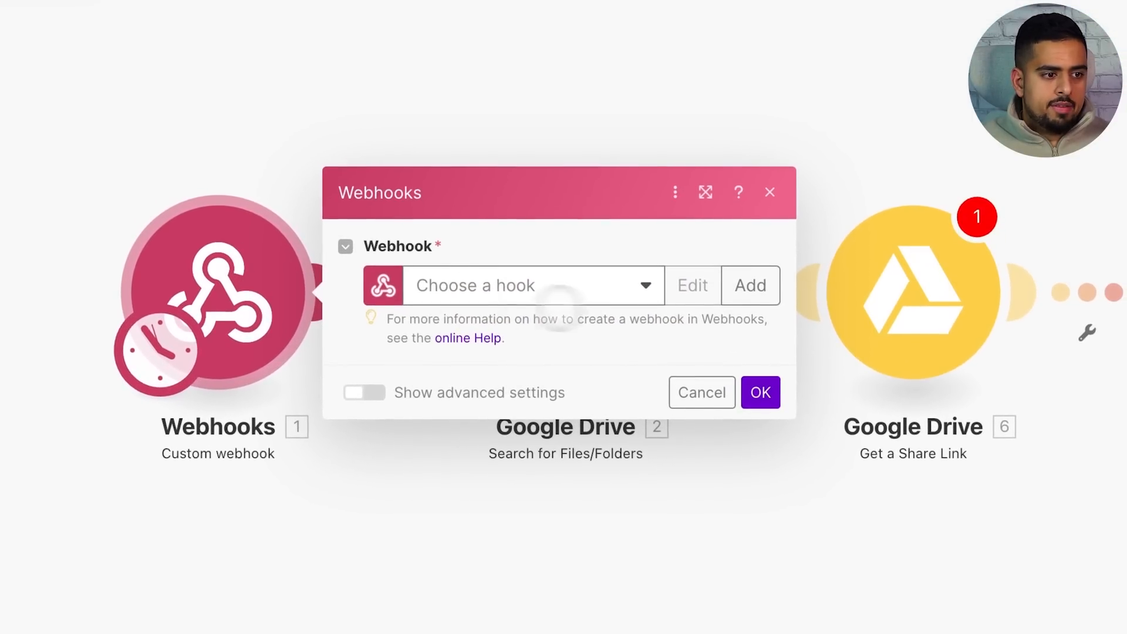
Add and save a webhook named 'DEMO TEST CUSTOM GPT', then copy its address
click(579, 301)
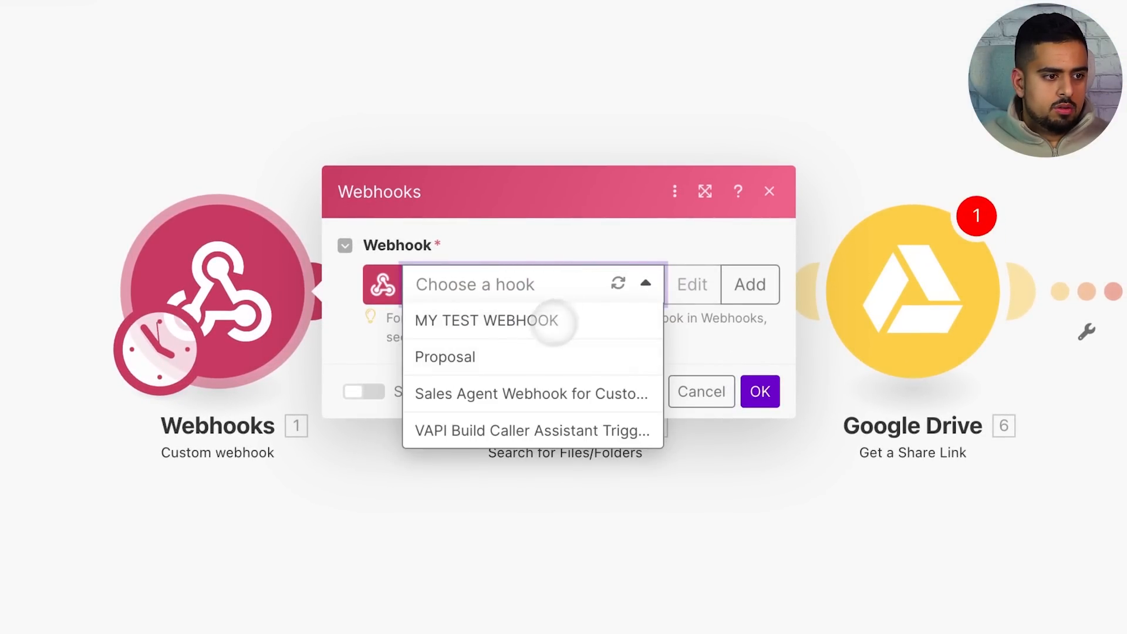
click(751, 284)
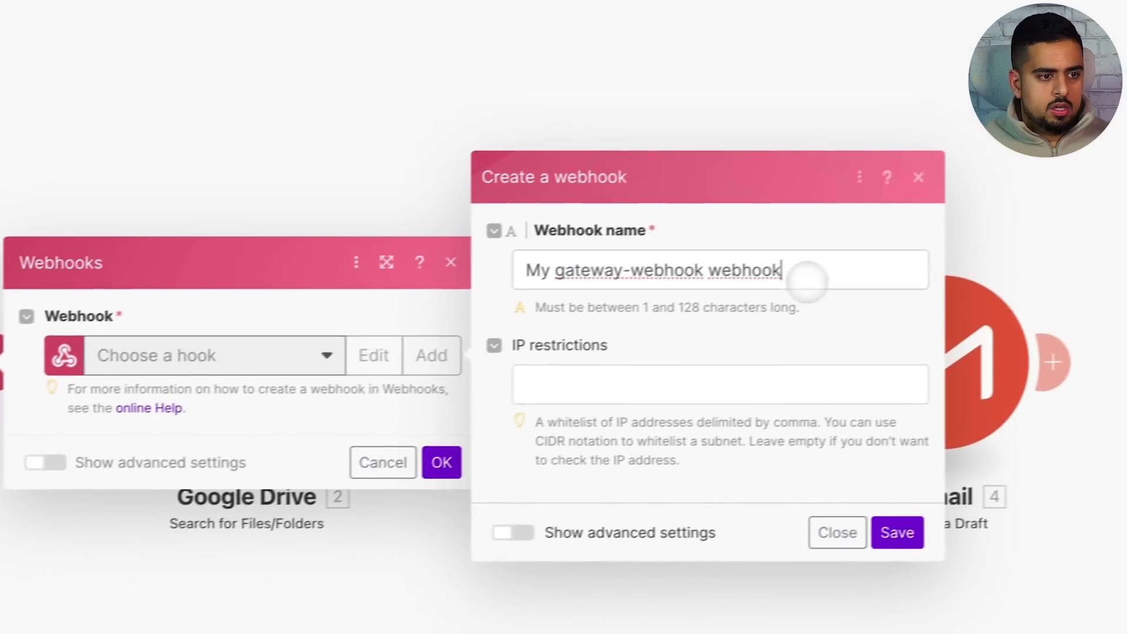
drag(1045, 229, 792, 197)
text(DEMO TEST )
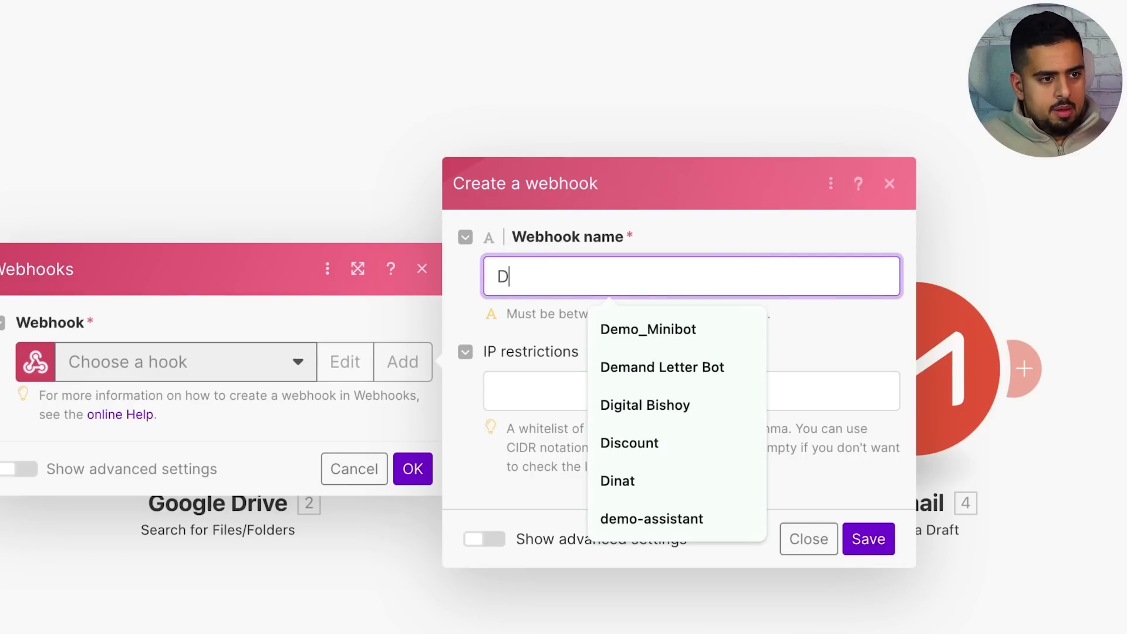
text(CUT)
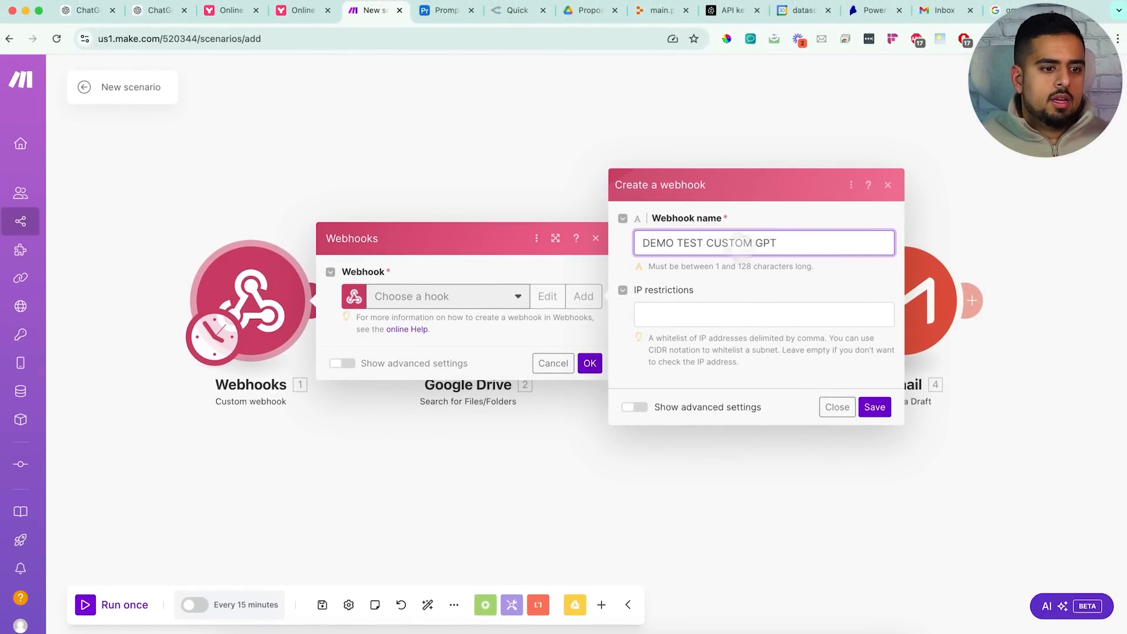
click(870, 405)
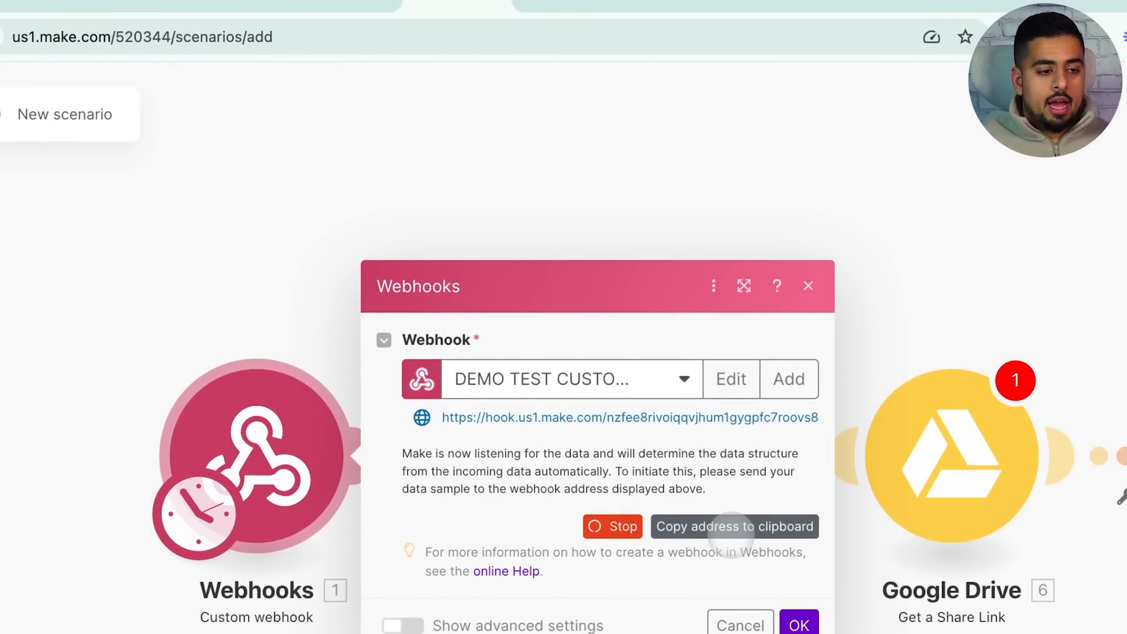
click(732, 526)
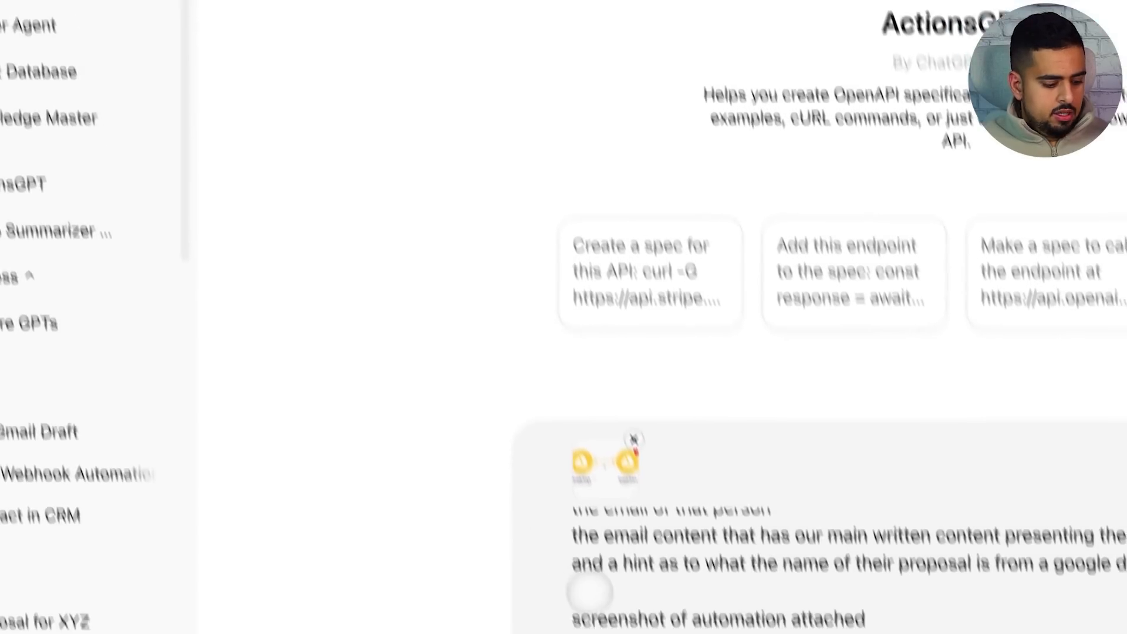
Send the prompt with the webhook address and review the generated Proposal Email Automation API title
key(ctrl+v)
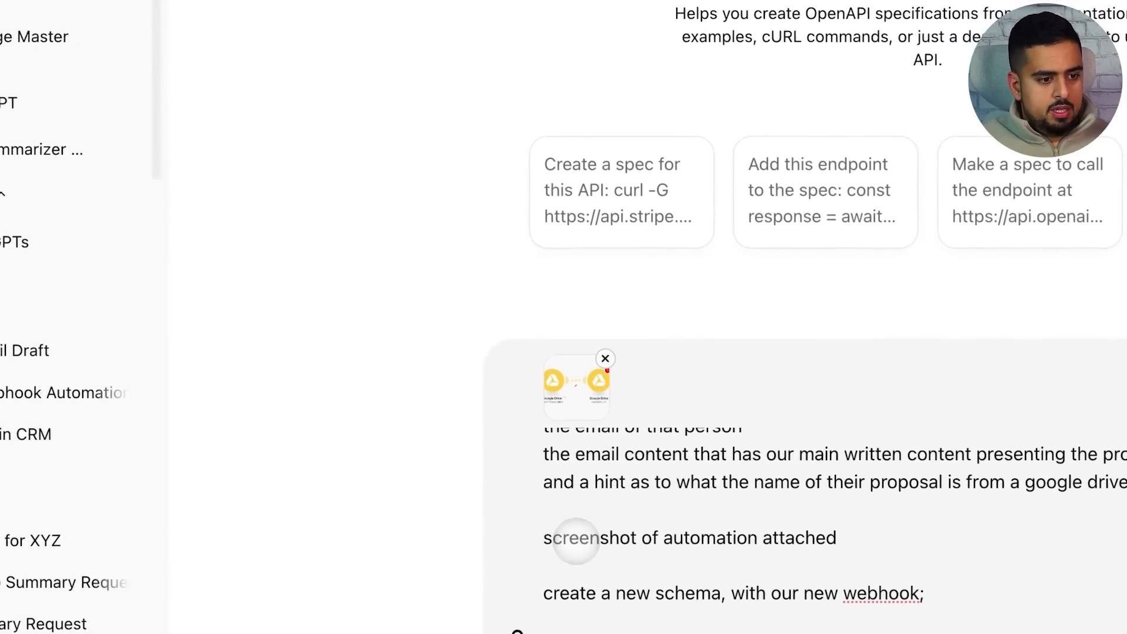
key(Return)
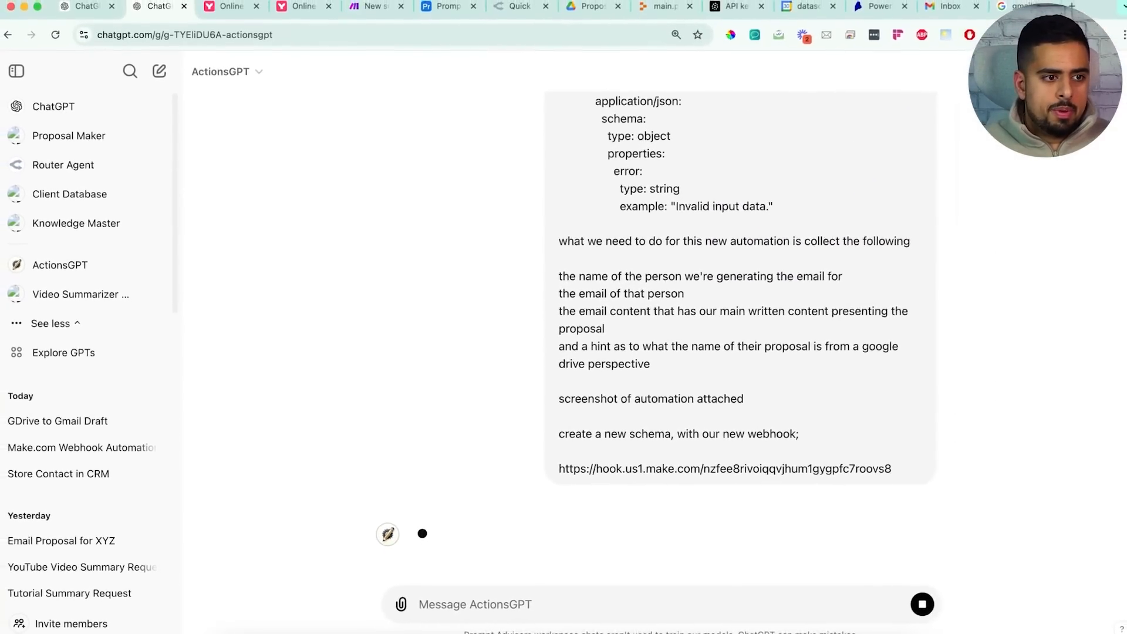
scroll(441, 539, down, 15)
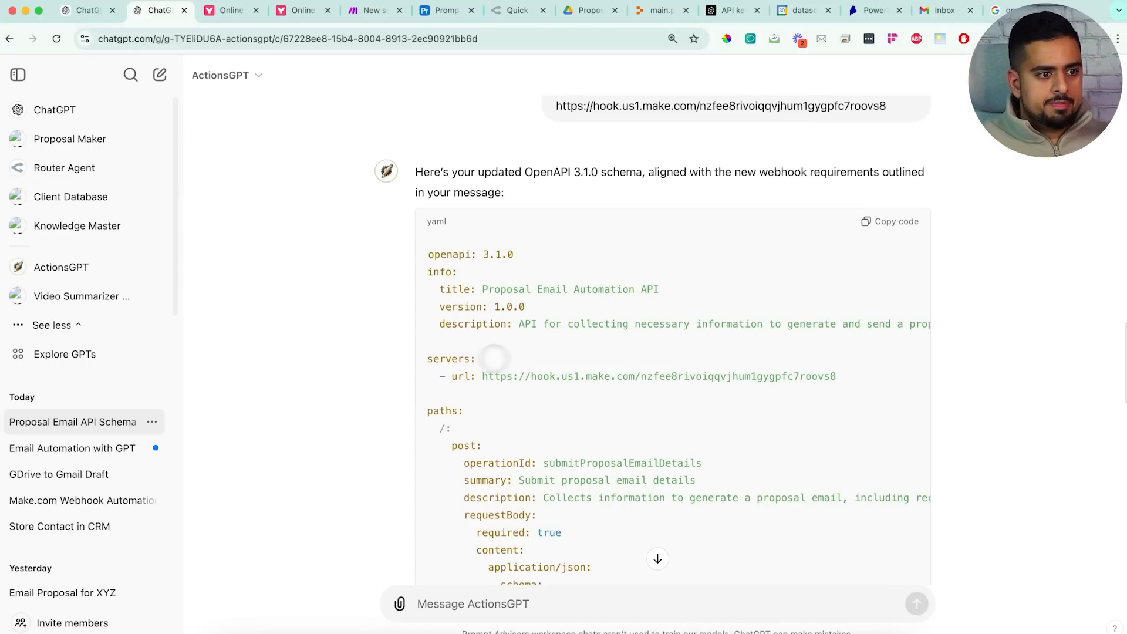
drag(345, 313, 658, 313)
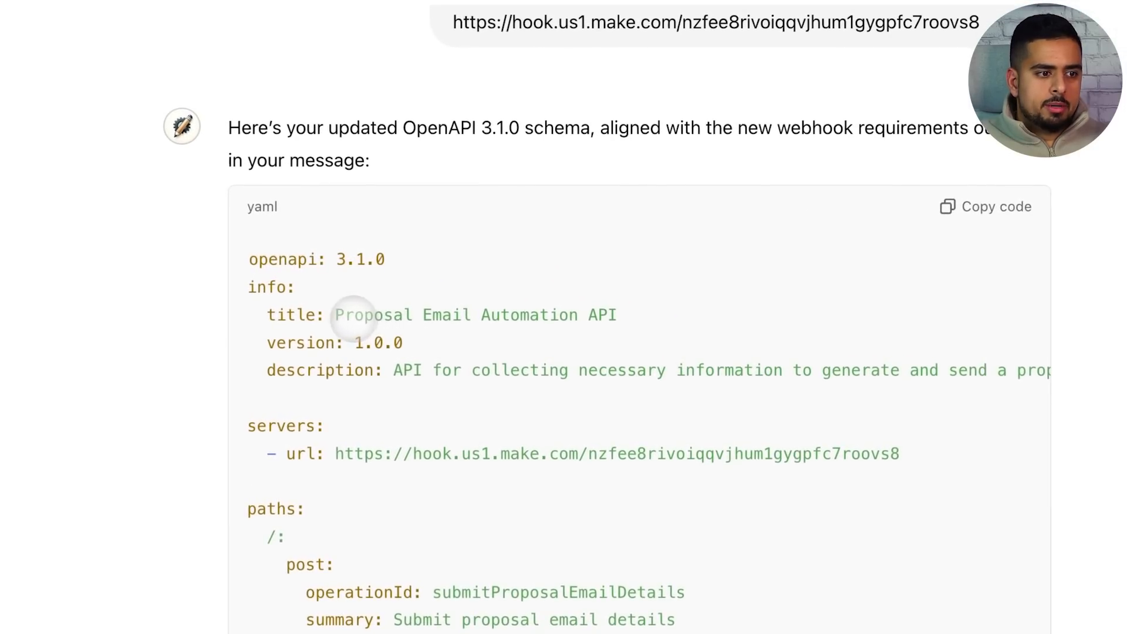
scroll(621, 371, down, 4)
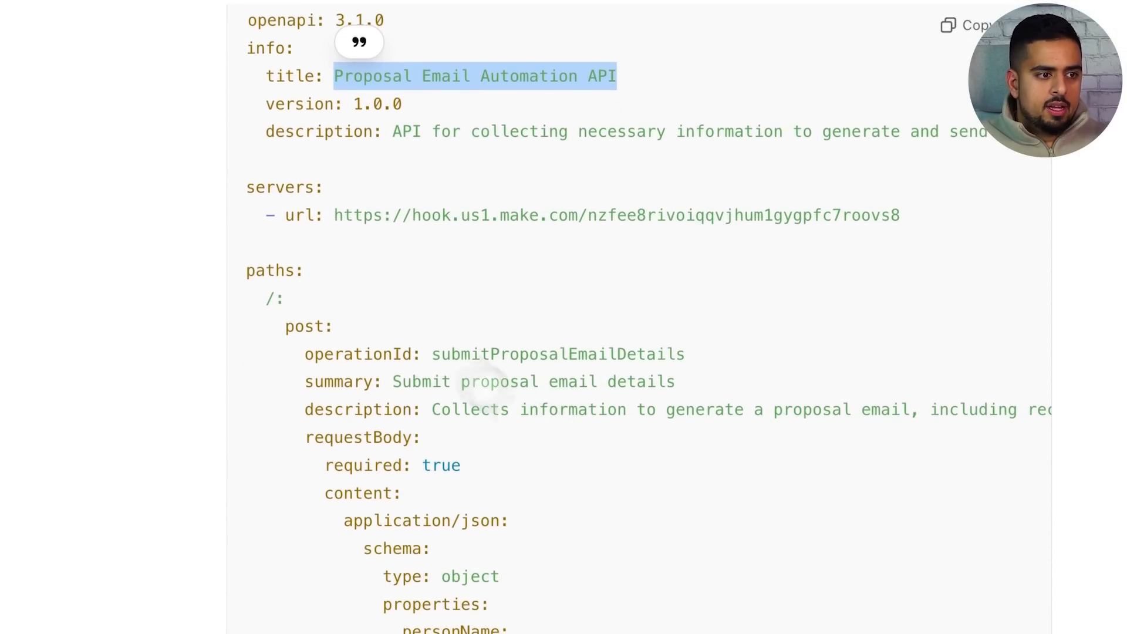
drag(327, 222, 940, 219)
scroll(851, 265, down, 10)
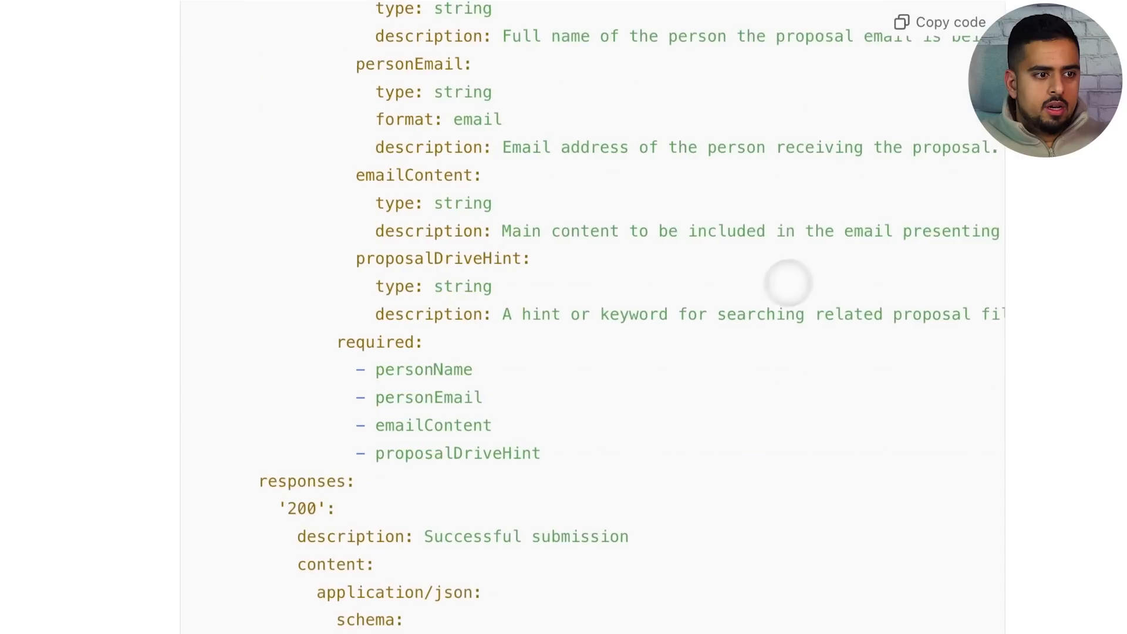
scroll(788, 283, up, 10)
Check the operationId, the personName, personEmail, emailContent and proposalDriveHint properties, and the 400 response, then copy the schema
drag(381, 377, 716, 371)
scroll(711, 374, down, 10)
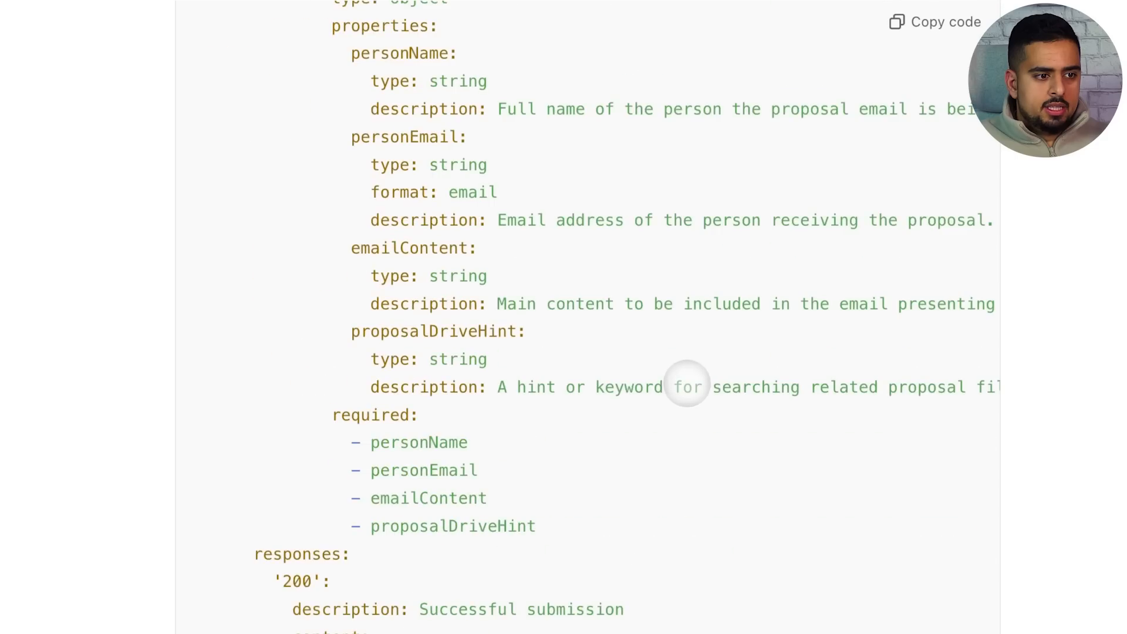
scroll(499, 353, up, 3)
drag(362, 228, 470, 248)
drag(363, 308, 440, 315)
drag(363, 390, 499, 425)
drag(370, 502, 508, 506)
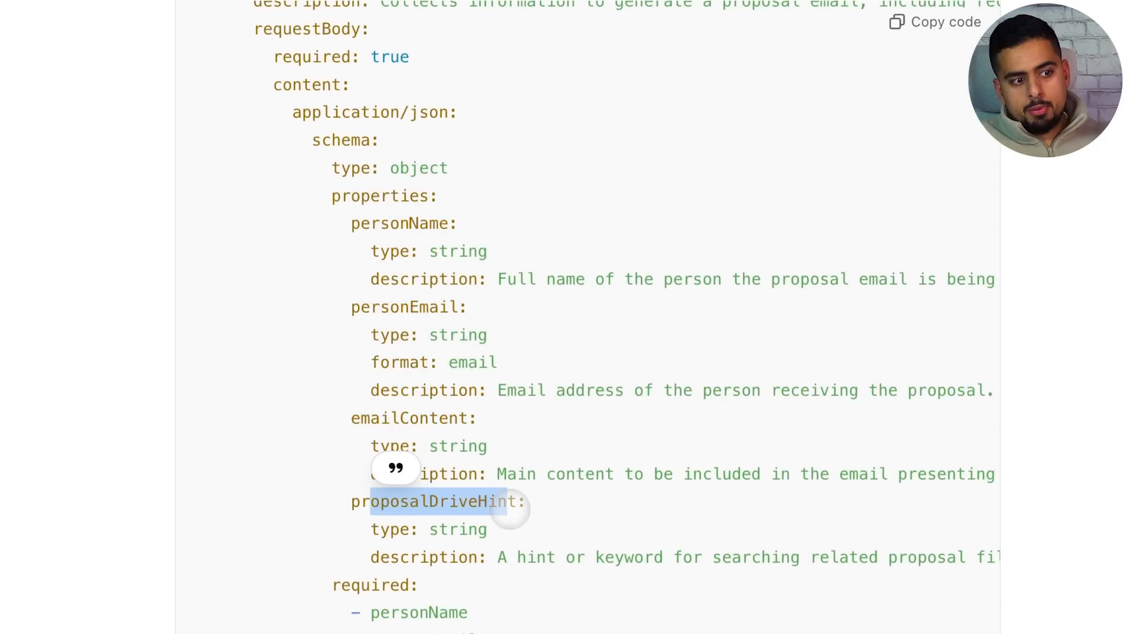
scroll(541, 468, down, 3)
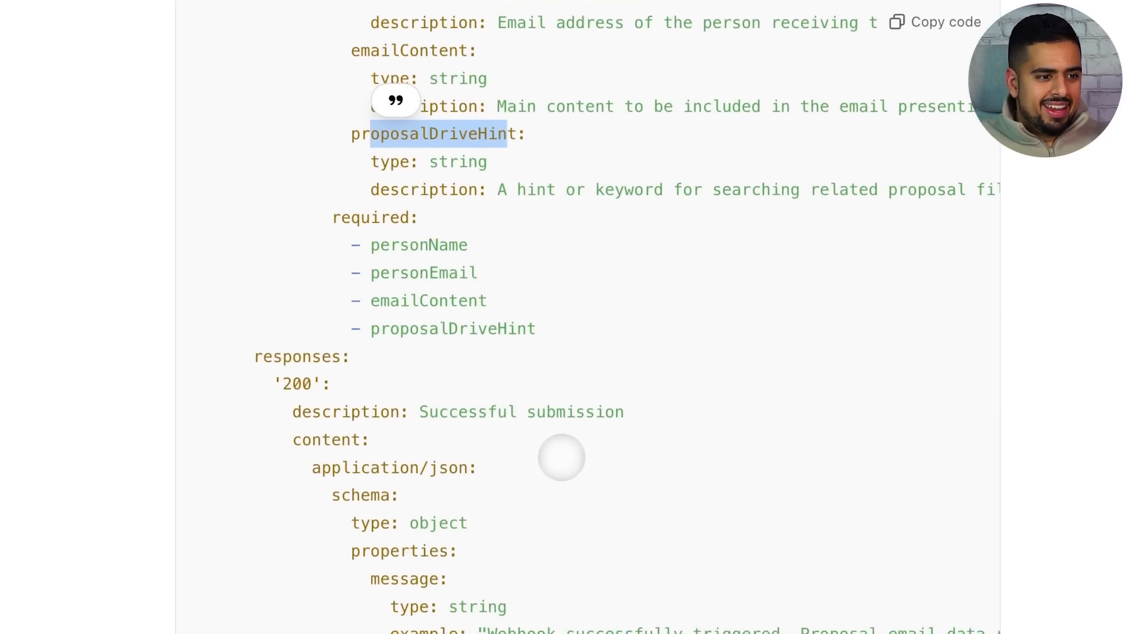
drag(373, 144, 523, 198)
click(532, 209)
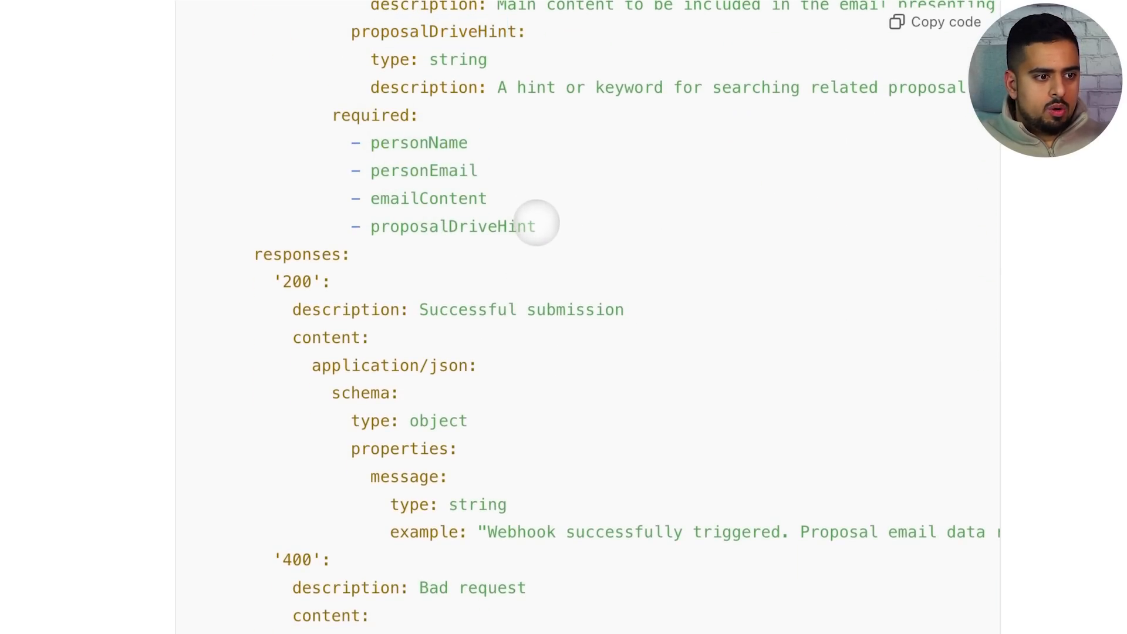
scroll(564, 254, down, 6)
scroll(583, 273, up, 3)
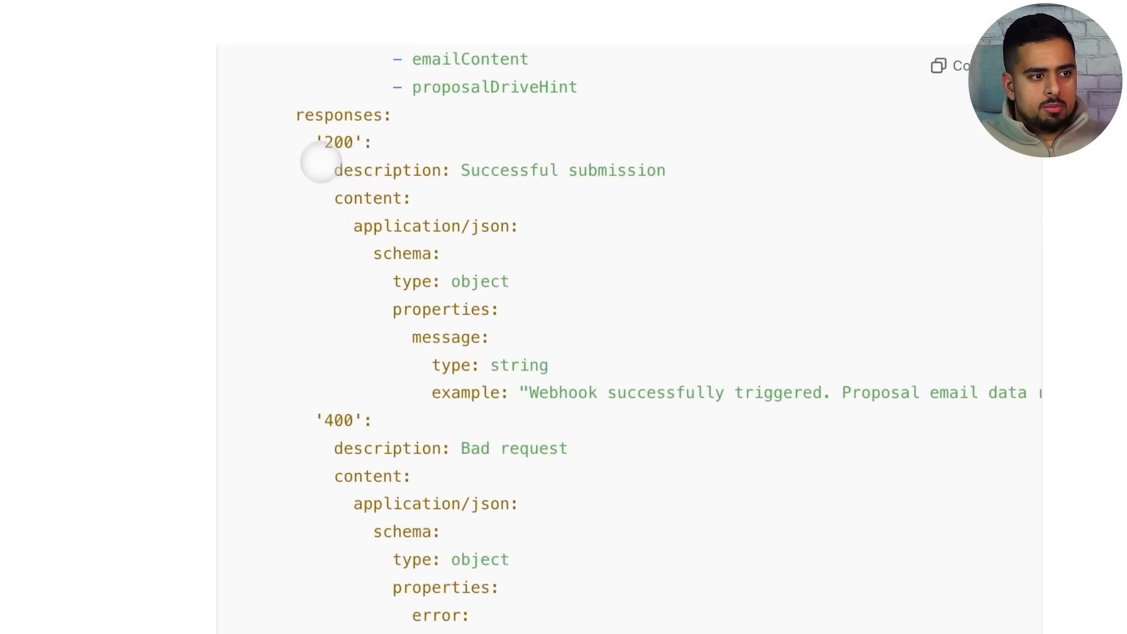
double_click(291, 98)
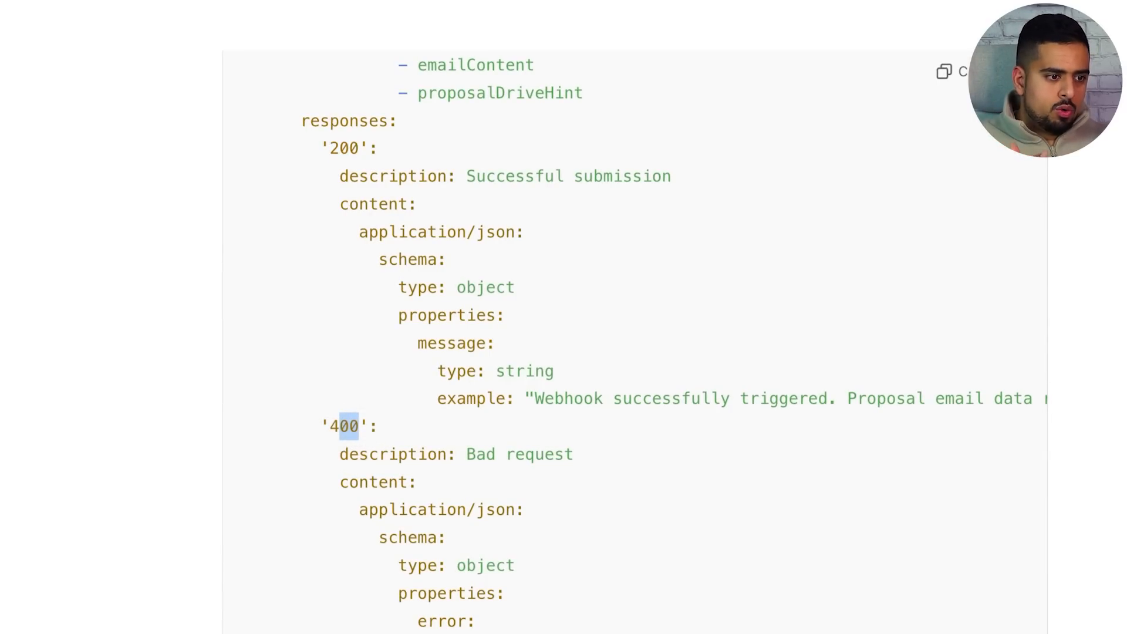
click(954, 71)
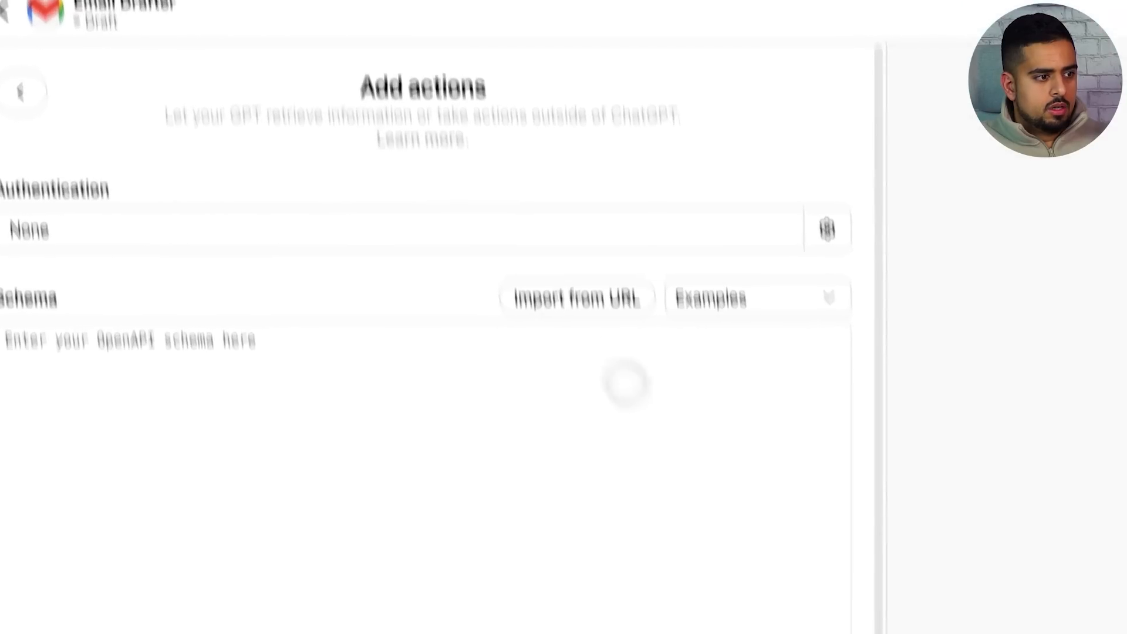
Paste the schema into Email Drafter's actions without the trailing blank line, exposing submitProposalEmailDetails
key(ctrl+v)
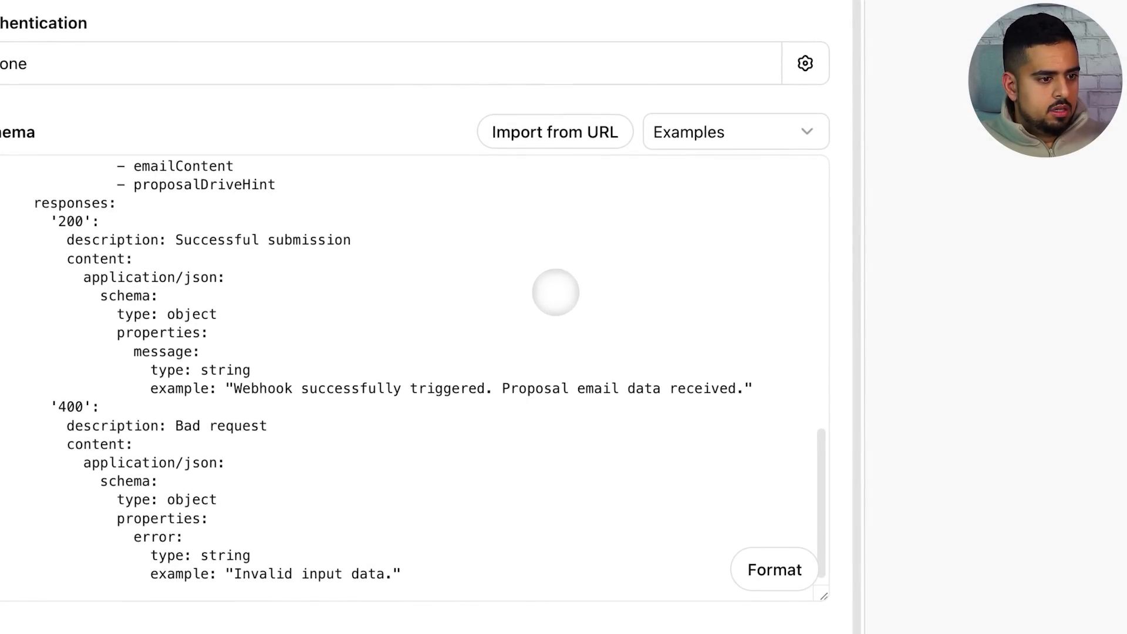
scroll(552, 306, down, 3)
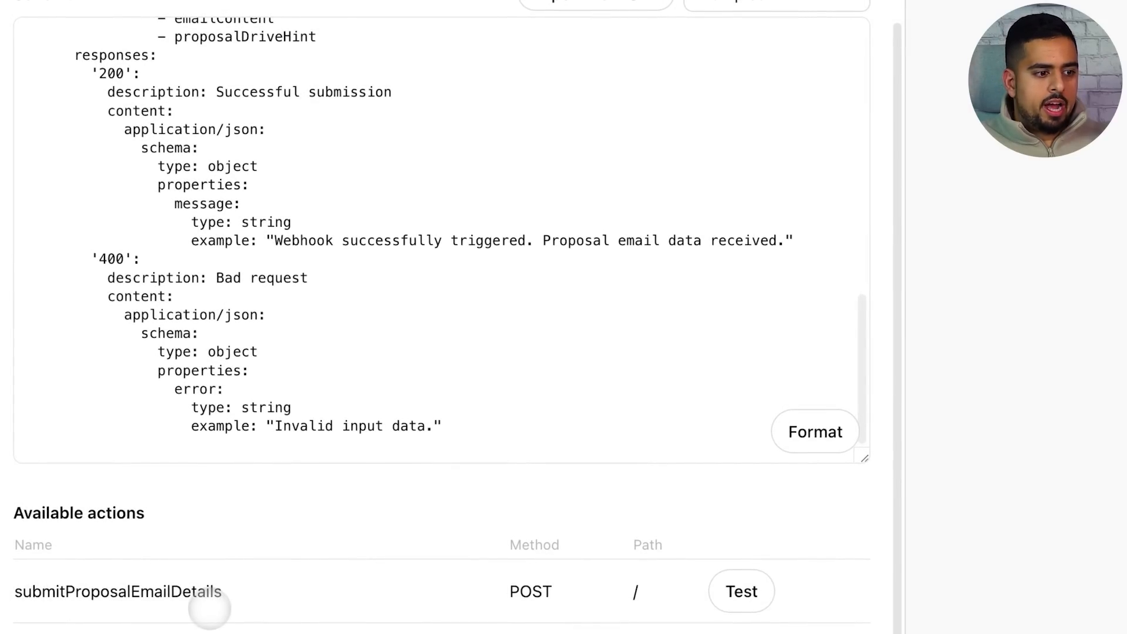
click(240, 452)
key(BackSpace)
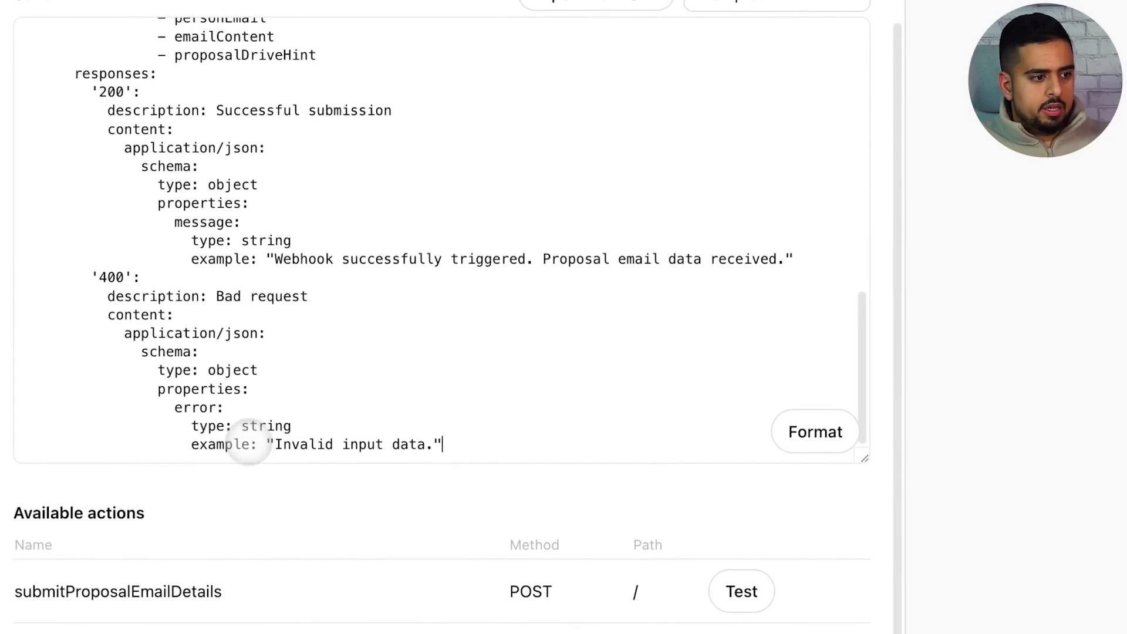
click(522, 30)
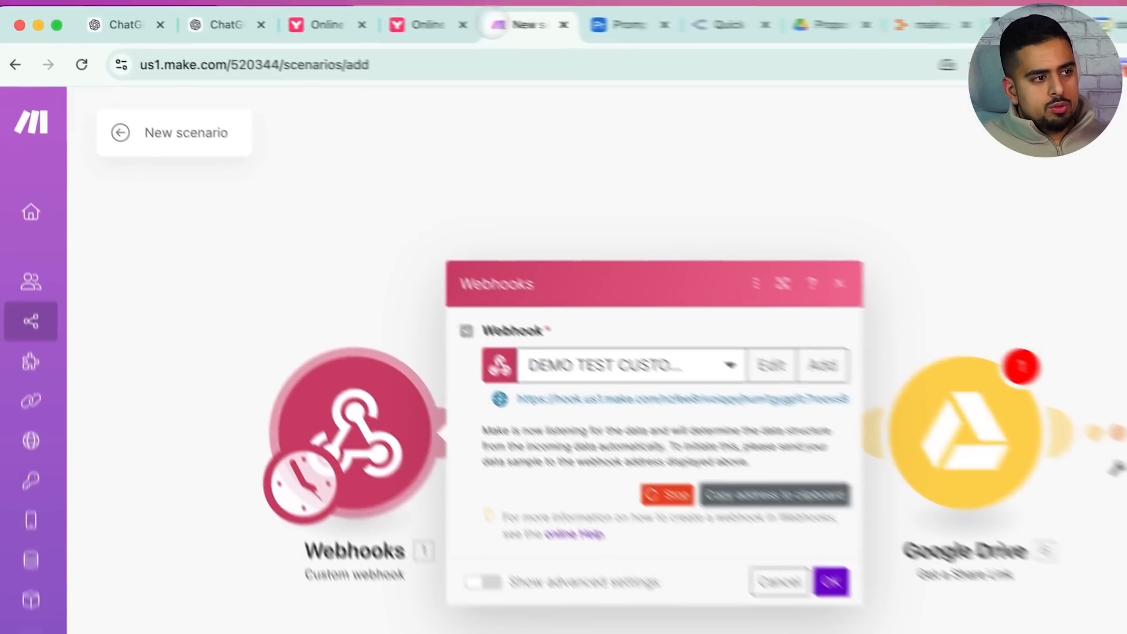
Test and confirm submitProposalEmailDetails from Email Drafter so DEMO TEST CUSTOM GPT determines its data structure
drag(371, 11, 190, 12)
drag(301, 25, 259, 30)
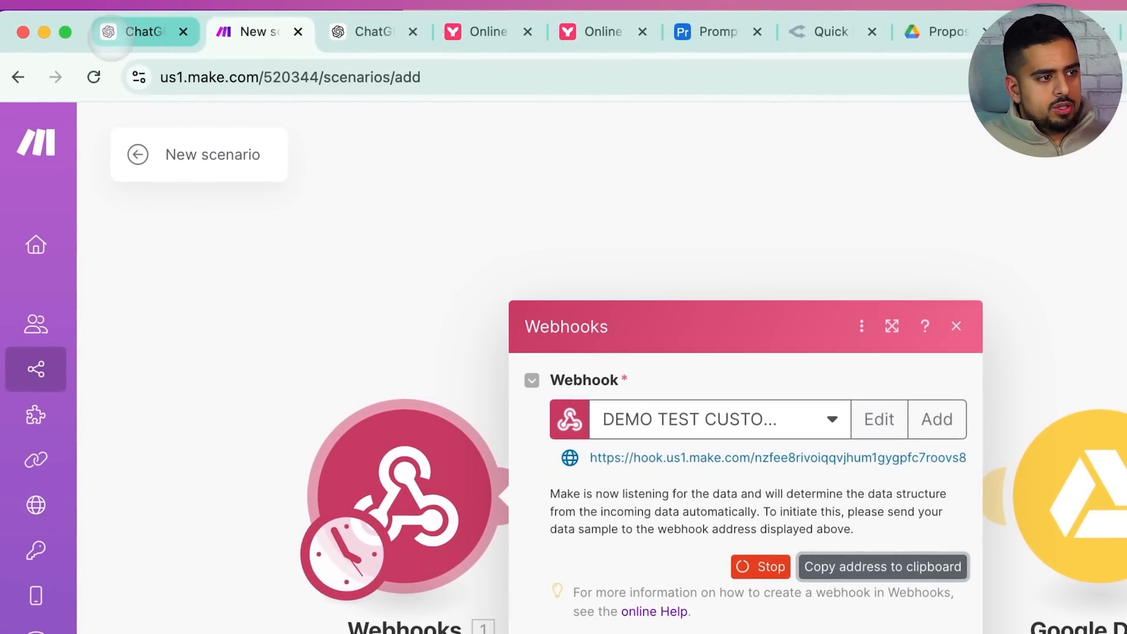
click(121, 33)
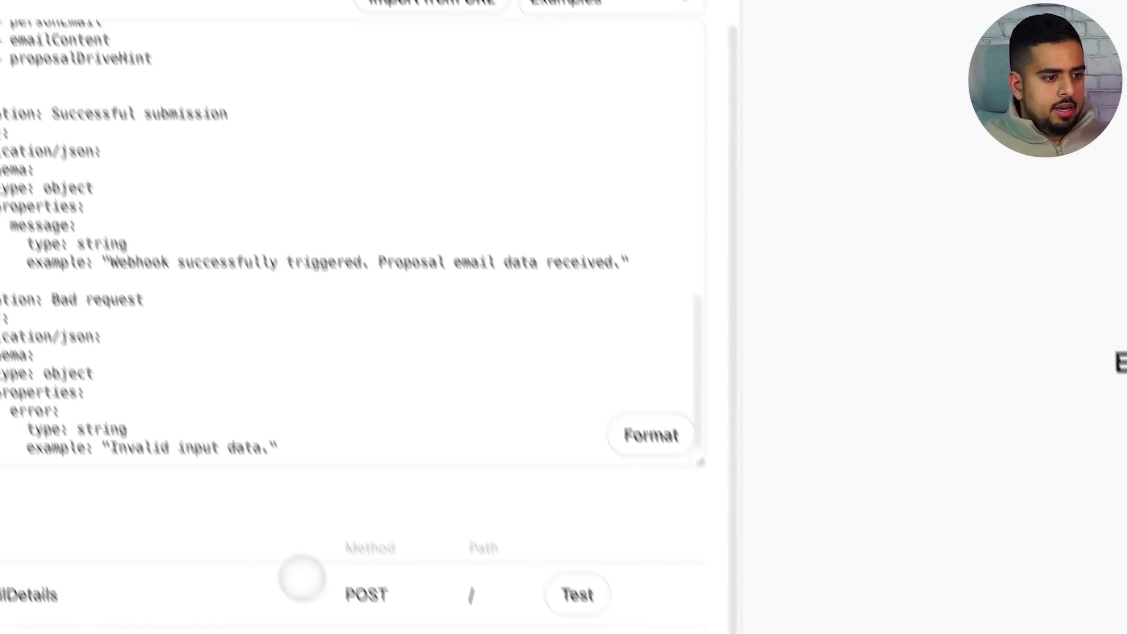
click(578, 595)
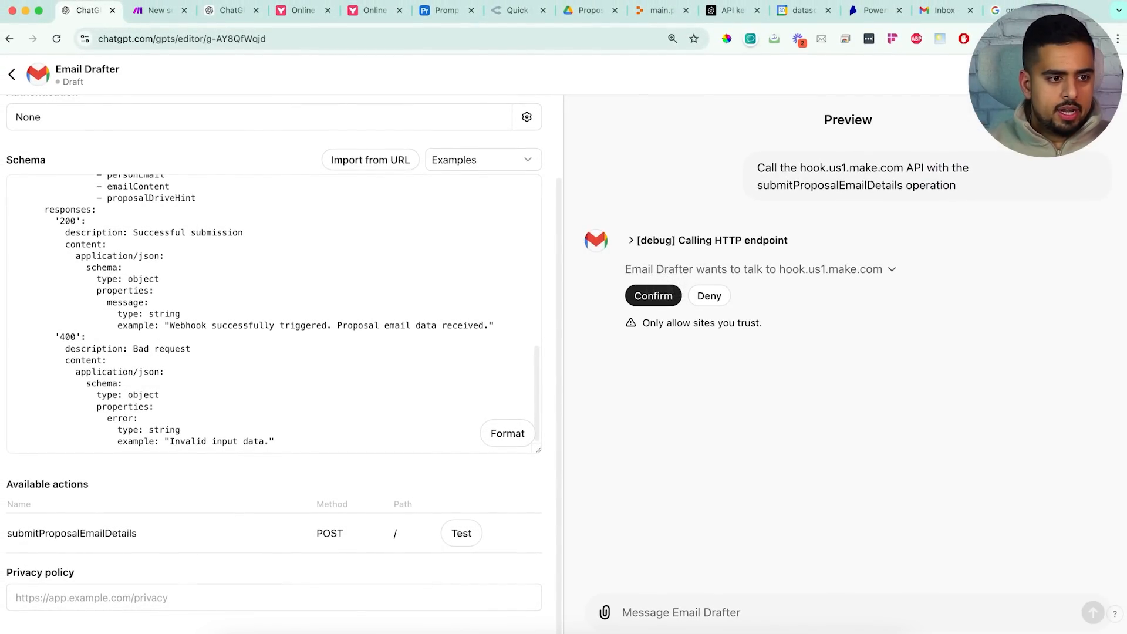
click(653, 295)
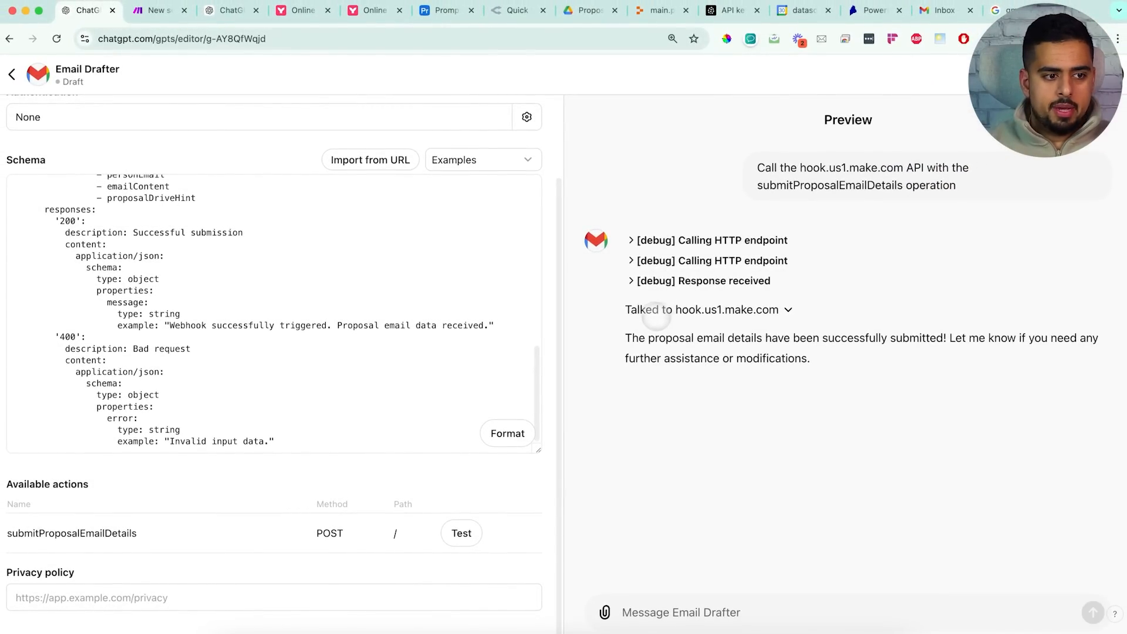
click(154, 10)
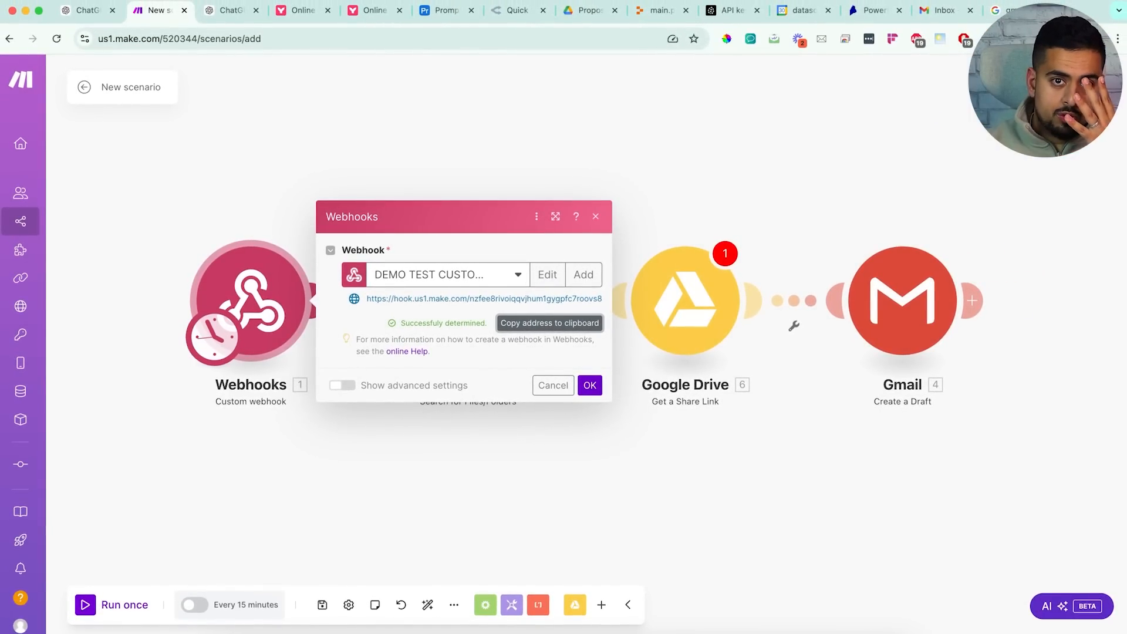
click(590, 386)
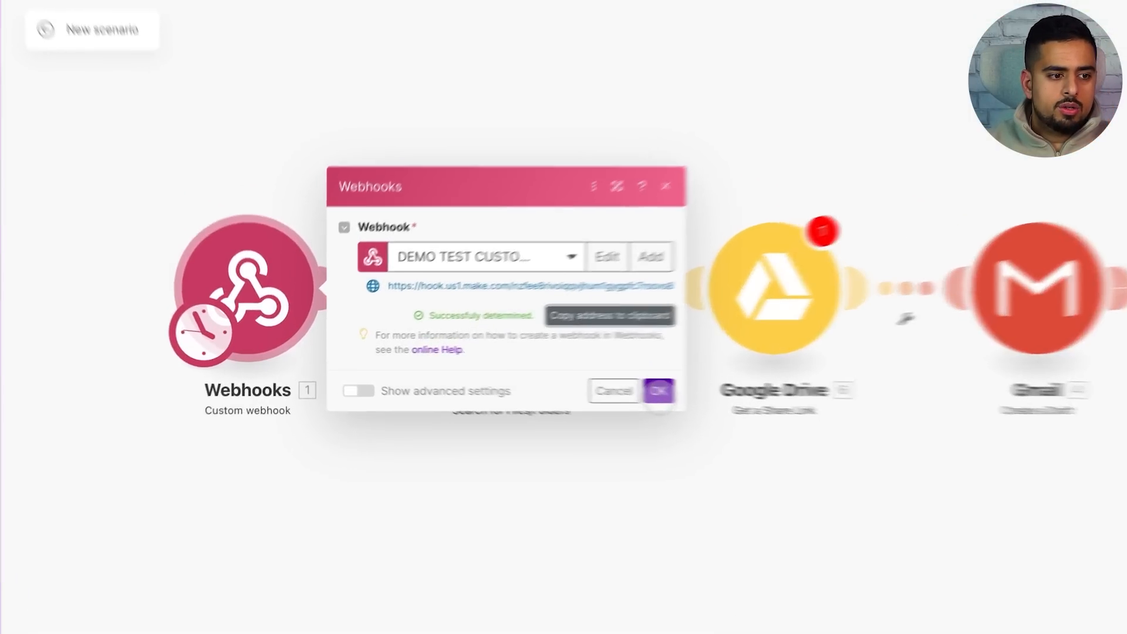
Unlink the webhook from the Drive search and set the scenario schedule to run Immediately
right_click(361, 302)
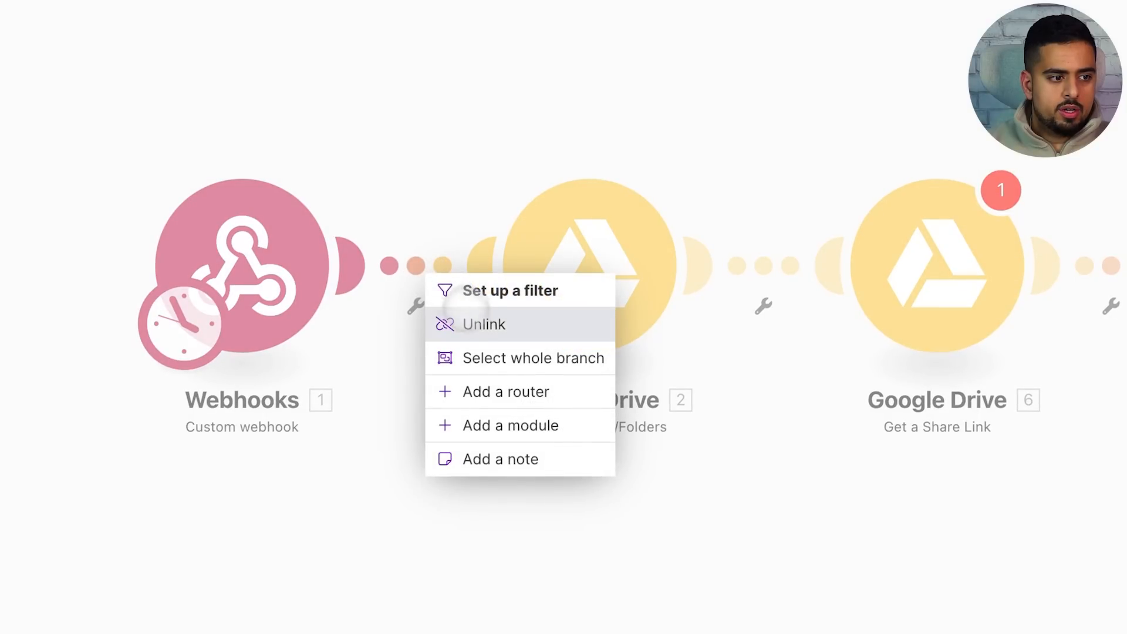
click(482, 324)
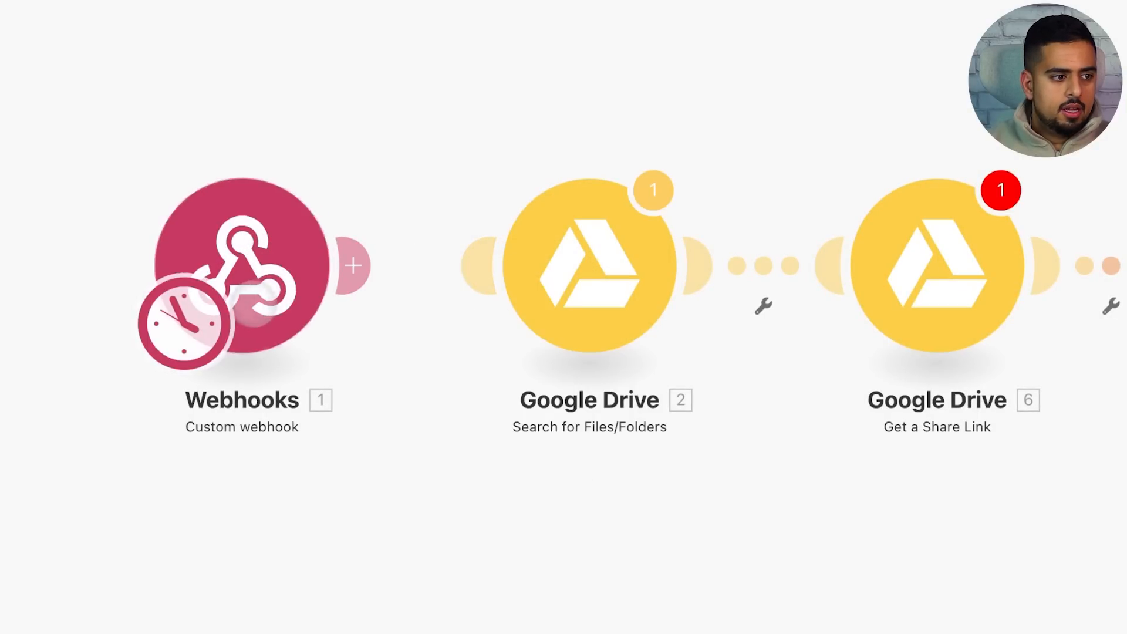
click(194, 317)
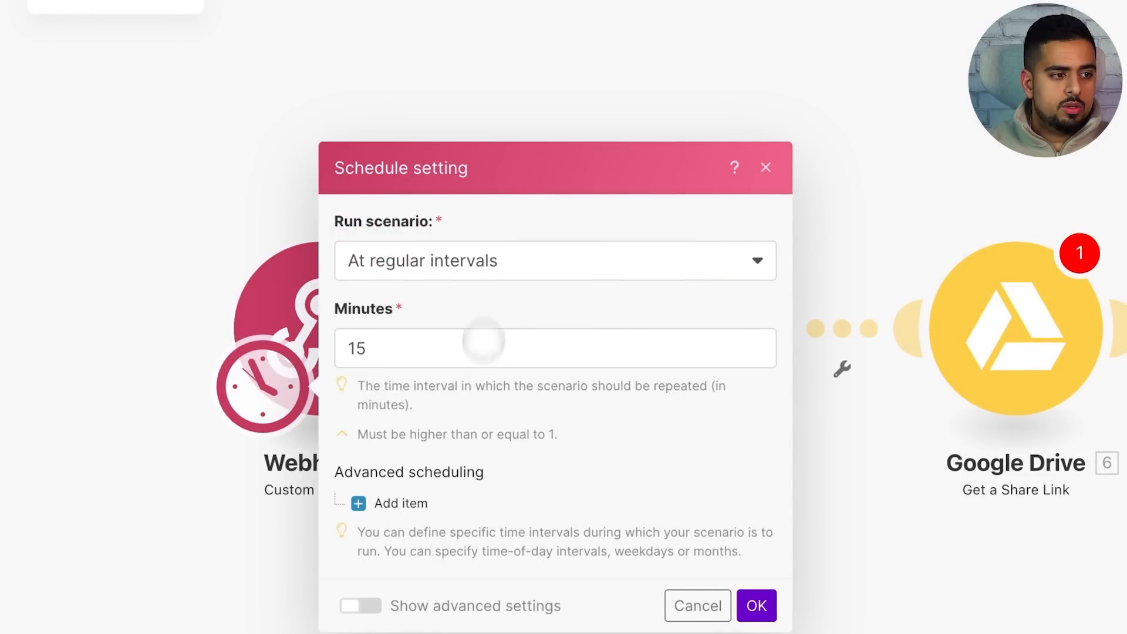
click(476, 271)
click(442, 301)
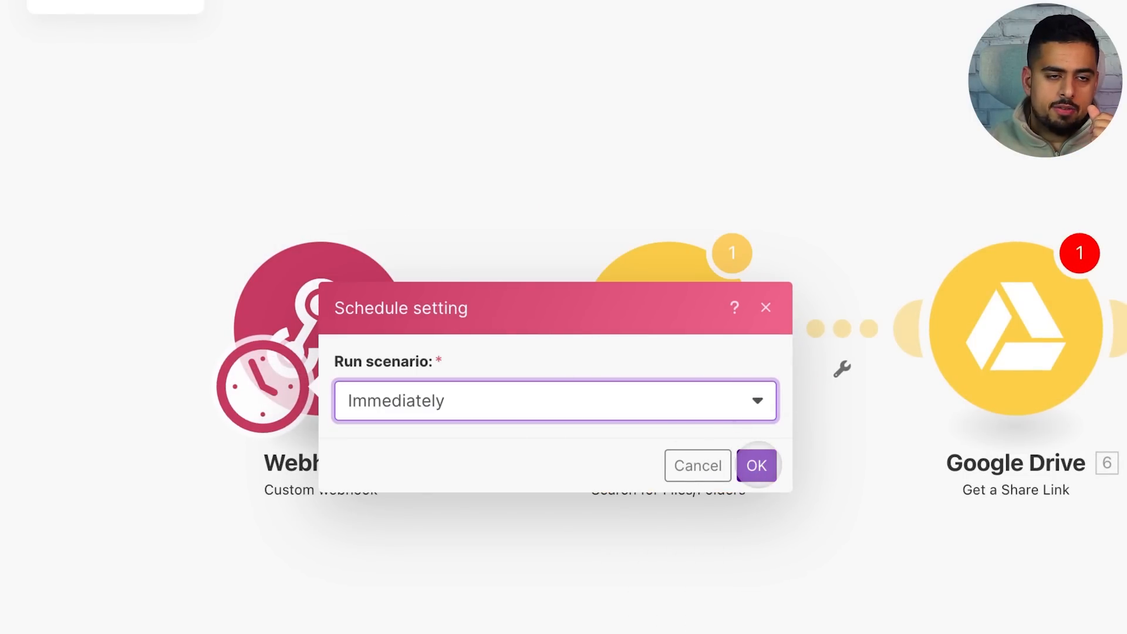
click(758, 466)
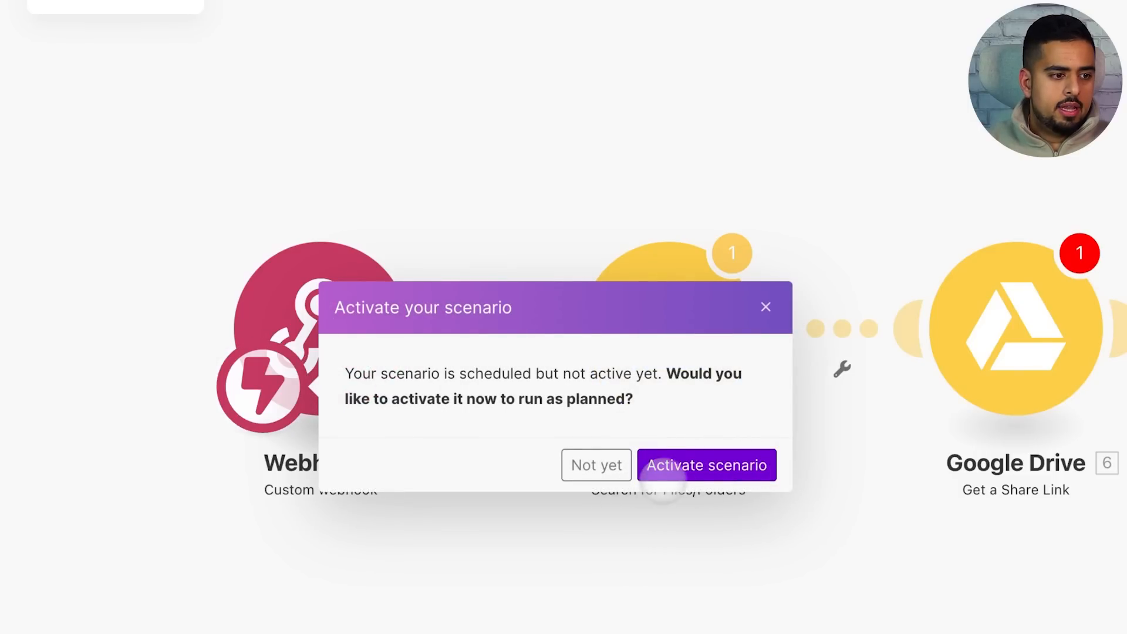
Activate the scenario and run only the Webhooks module
click(686, 466)
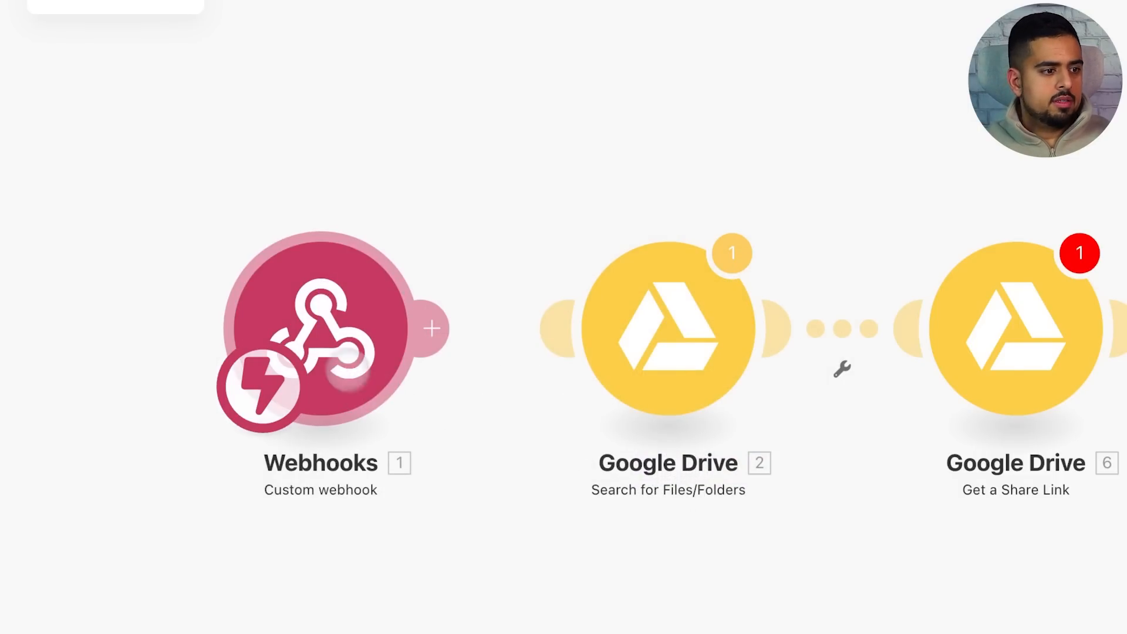
right_click(344, 344)
click(410, 389)
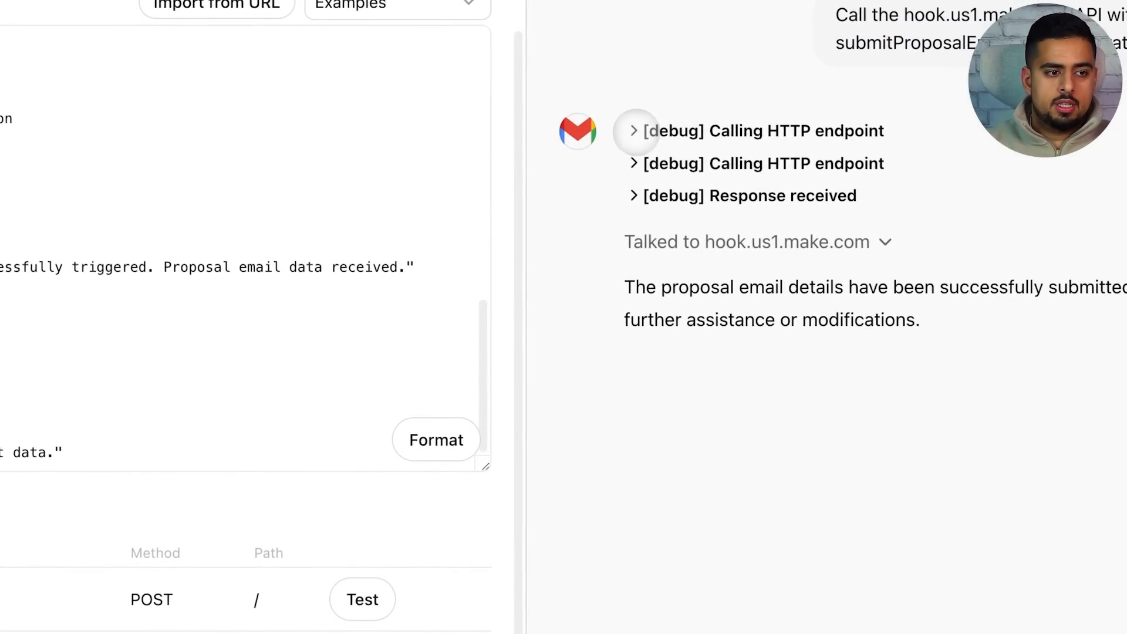
Review the first HTTP call's person name, email, email content and drive hint params, then test again
click(635, 131)
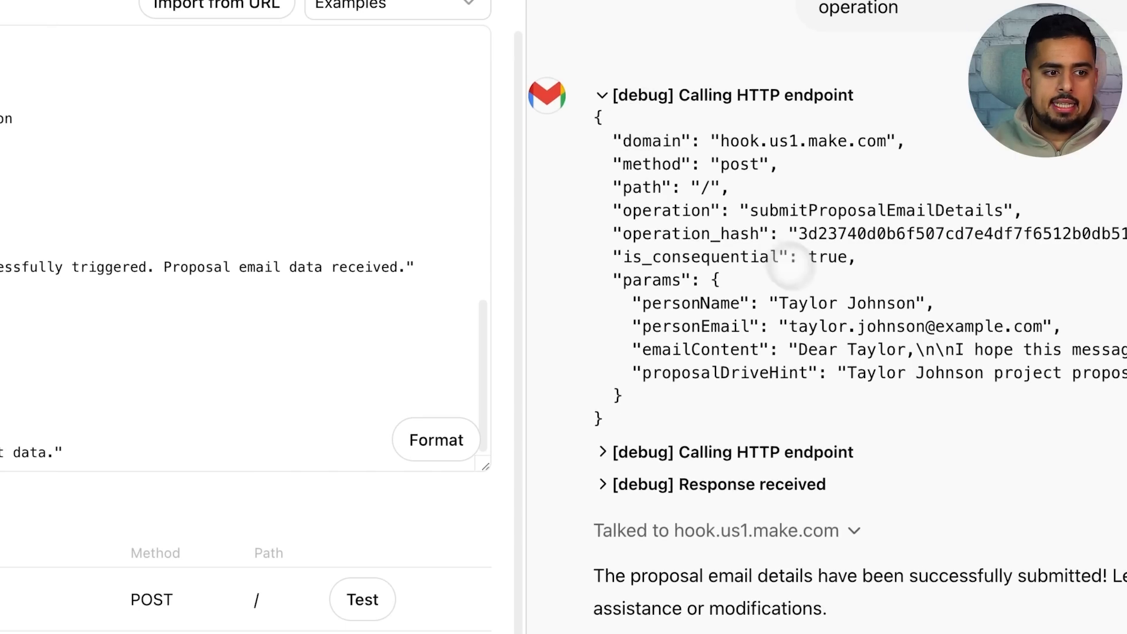
drag(780, 303, 923, 303)
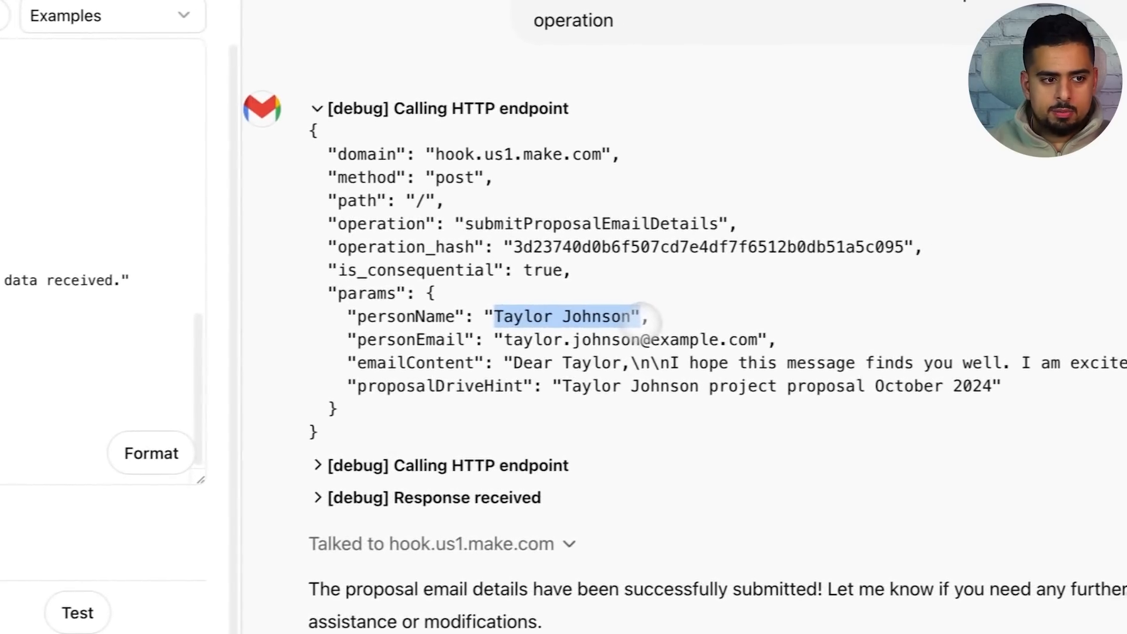
drag(789, 327, 797, 326)
drag(495, 341, 749, 340)
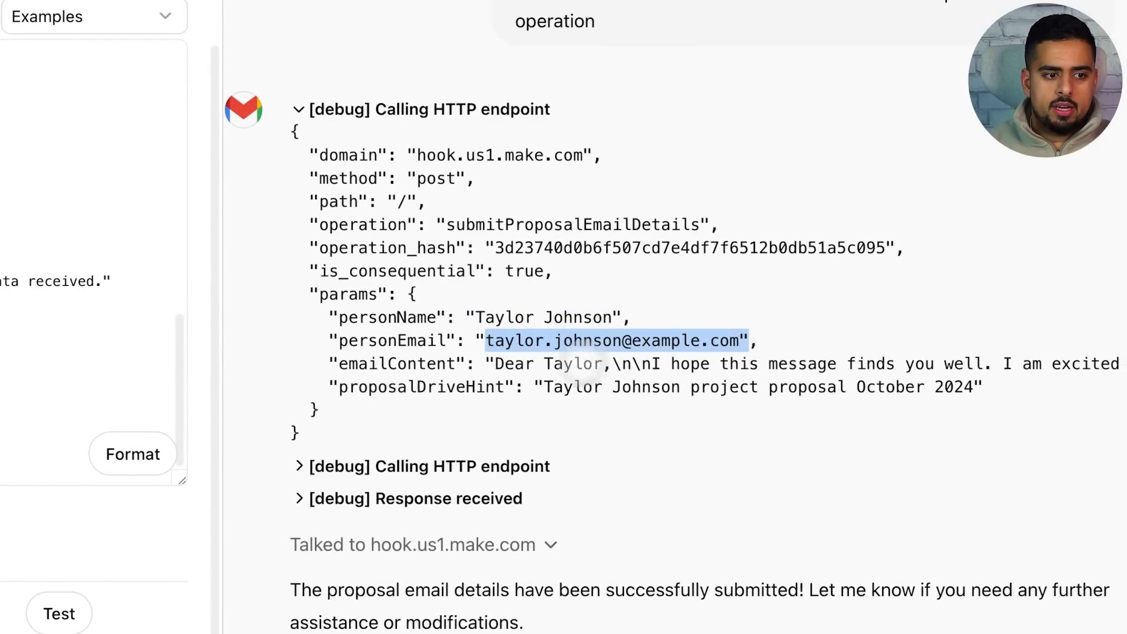
drag(497, 364, 982, 387)
click(712, 376)
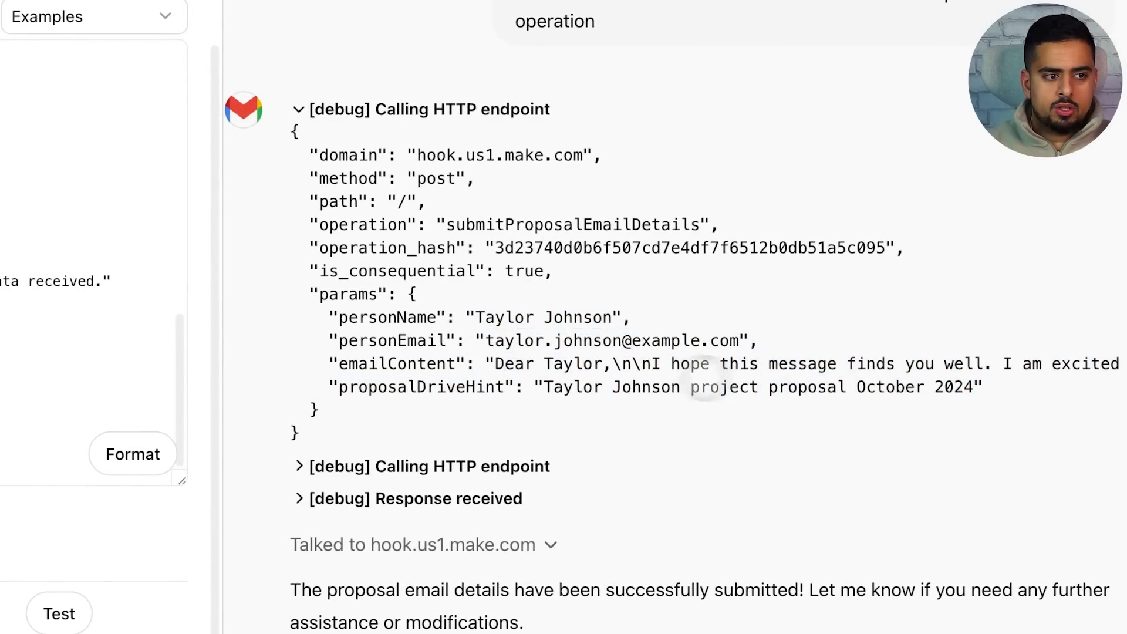
click(488, 107)
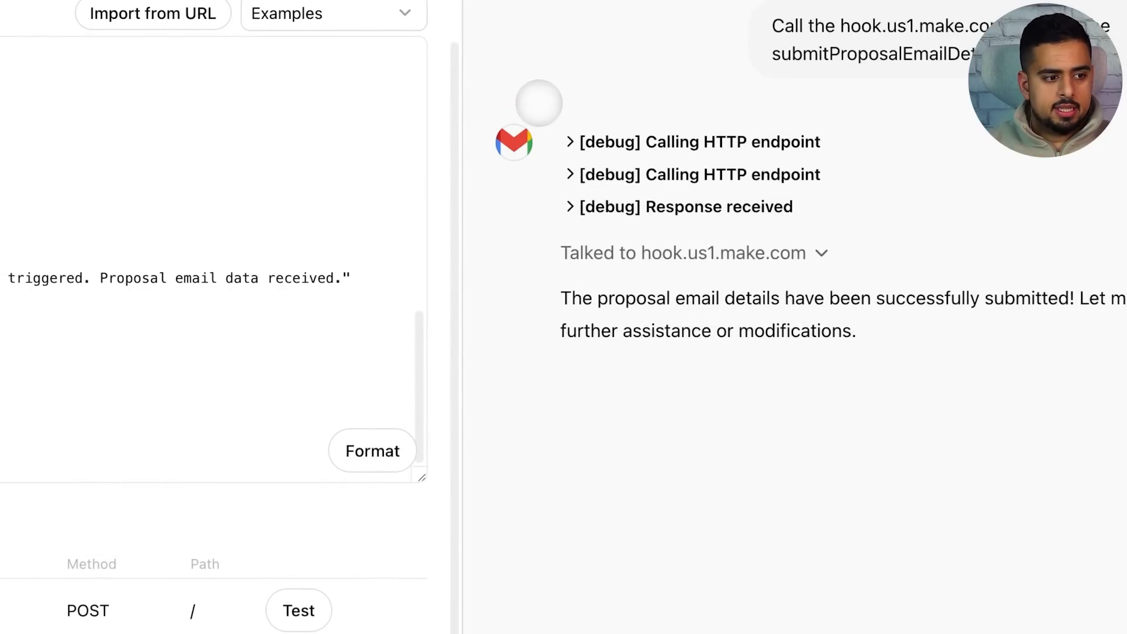
click(315, 605)
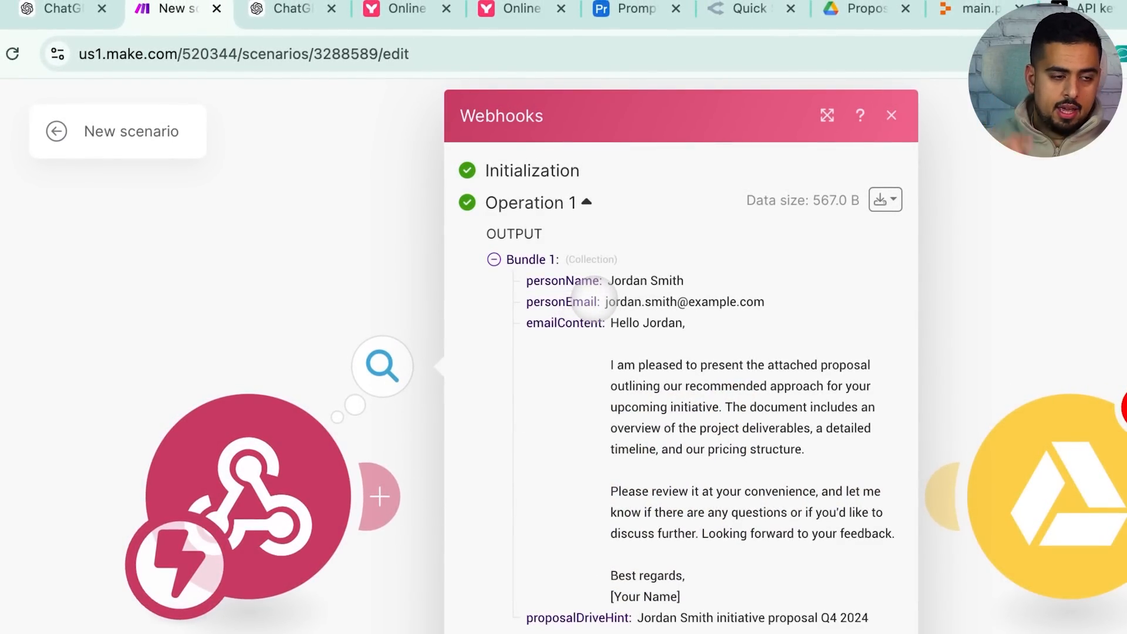
Inspect the received personName, emailContent and proposalDriveHint values in the webhook output bundle
drag(608, 280, 753, 287)
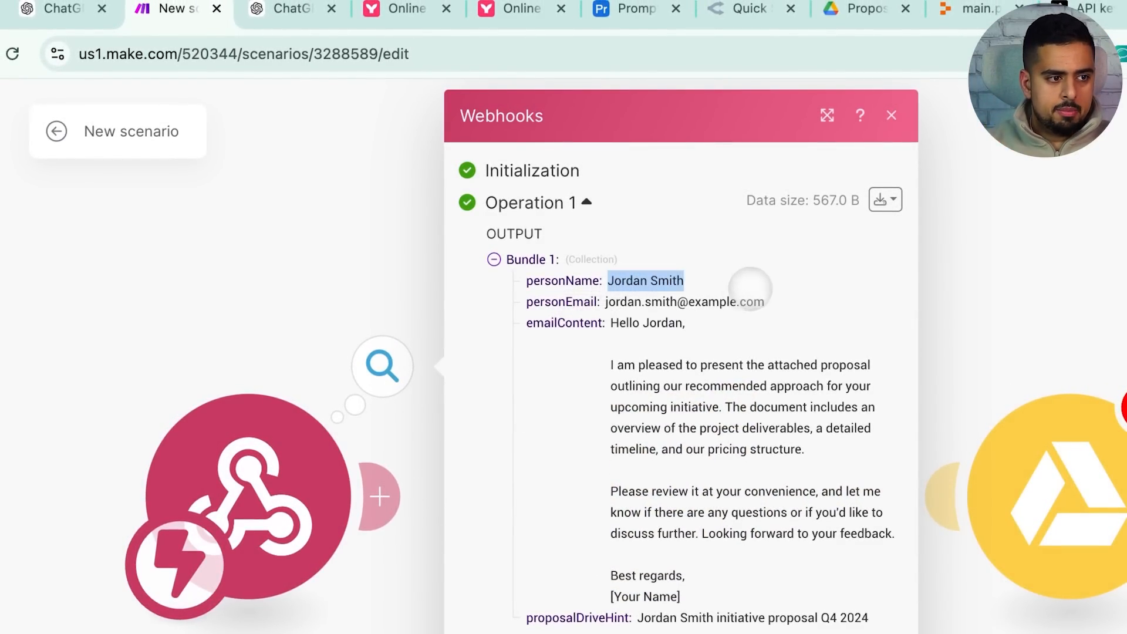
click(646, 301)
drag(610, 324, 772, 569)
click(823, 595)
drag(869, 617, 855, 618)
drag(762, 550, 528, 555)
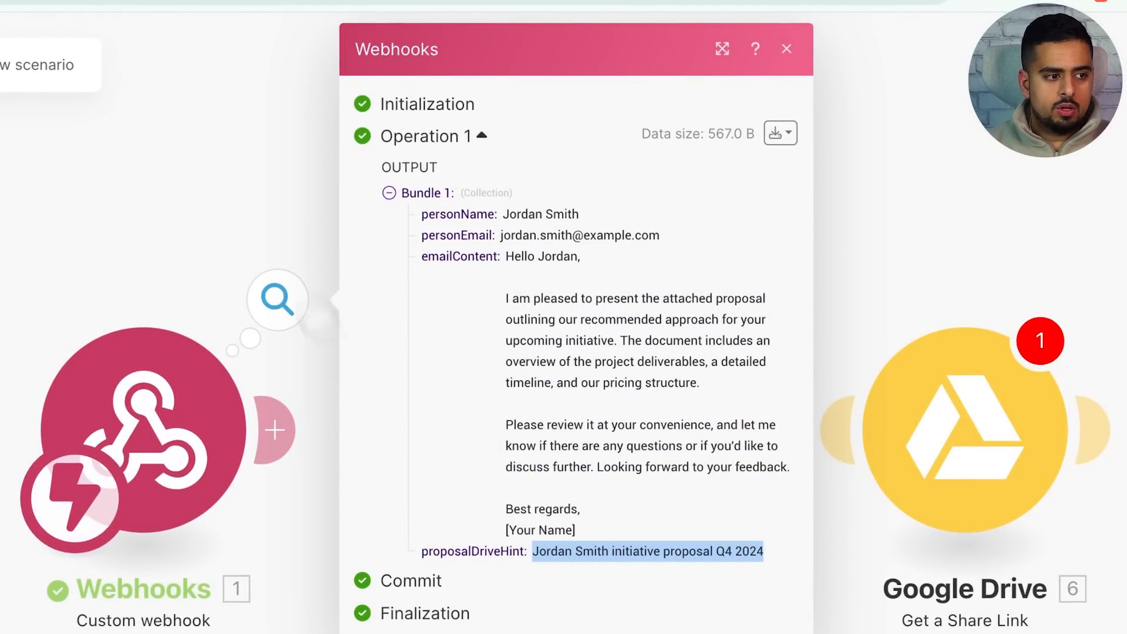
Relink the webhook to the Google Drive search module and open its settings
click(259, 239)
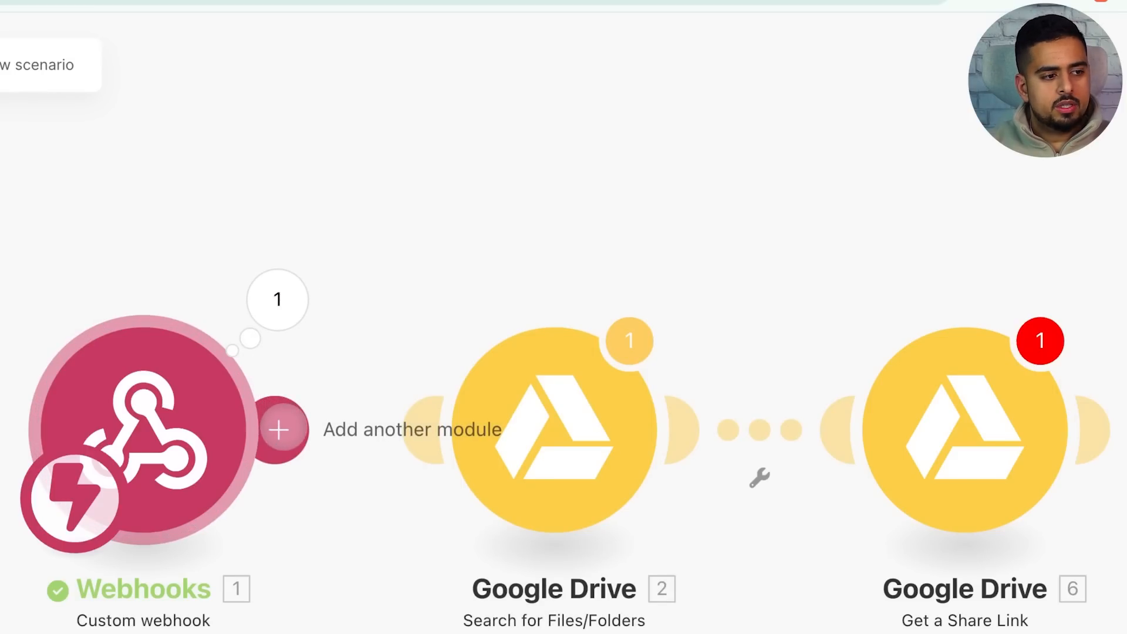
drag(279, 431, 432, 435)
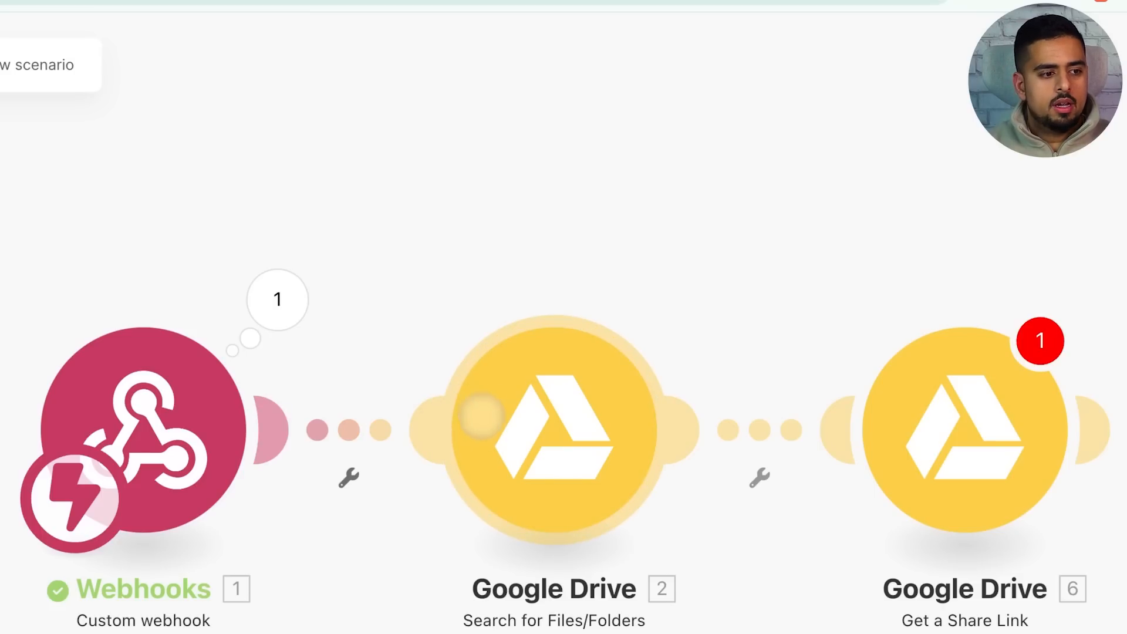
click(520, 421)
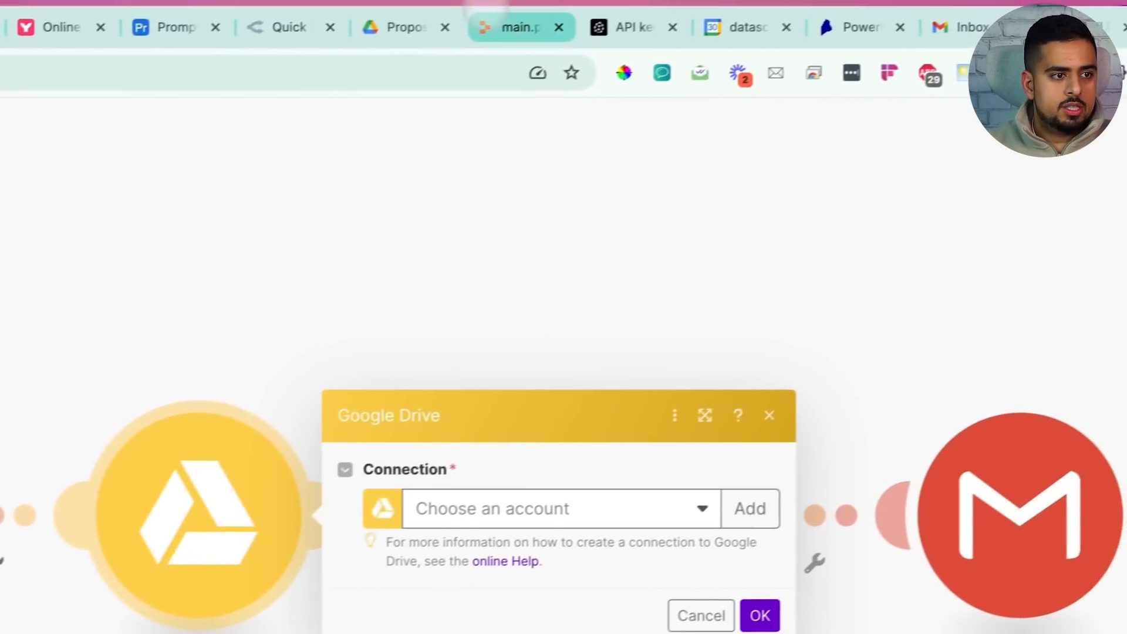
Check the proposal files in Google Drive and choose the Google account connection for the search
click(390, 26)
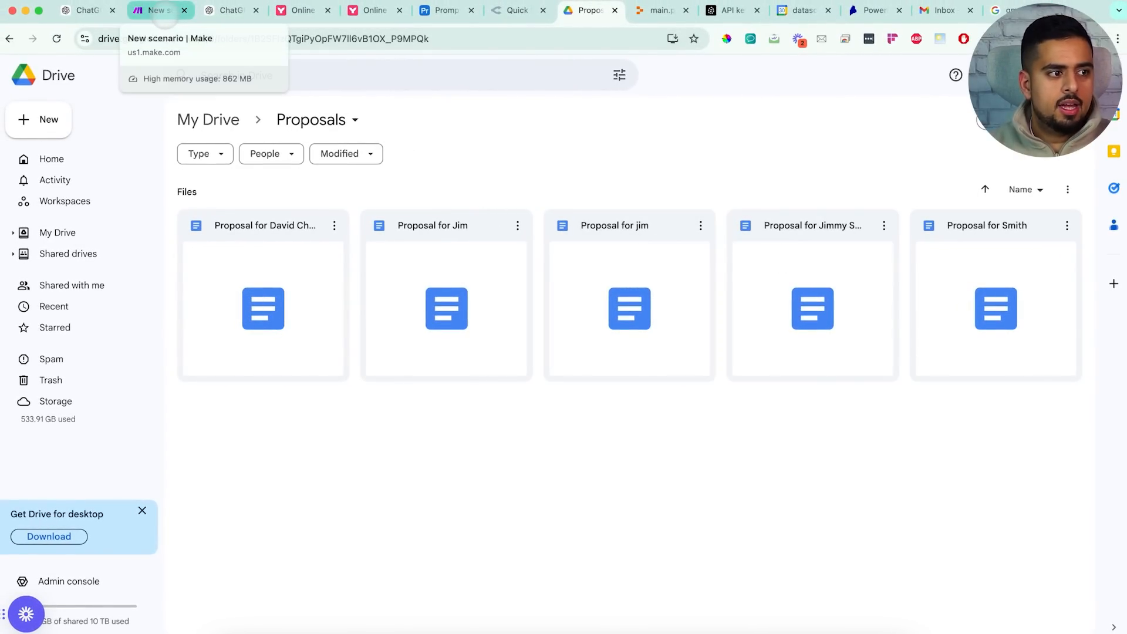
click(154, 10)
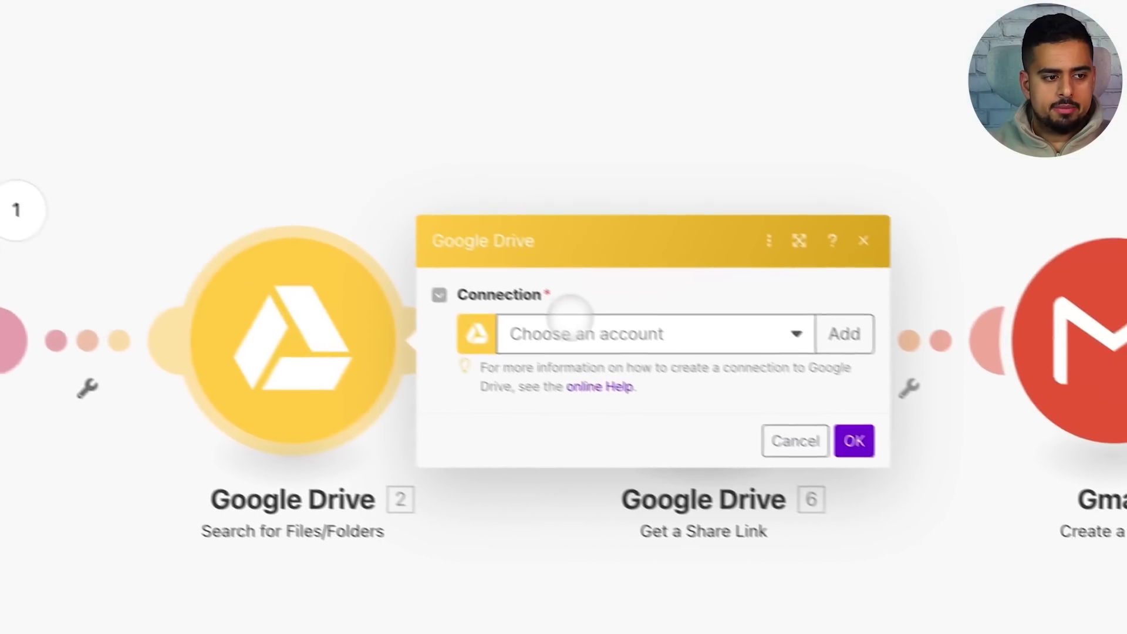
click(968, 511)
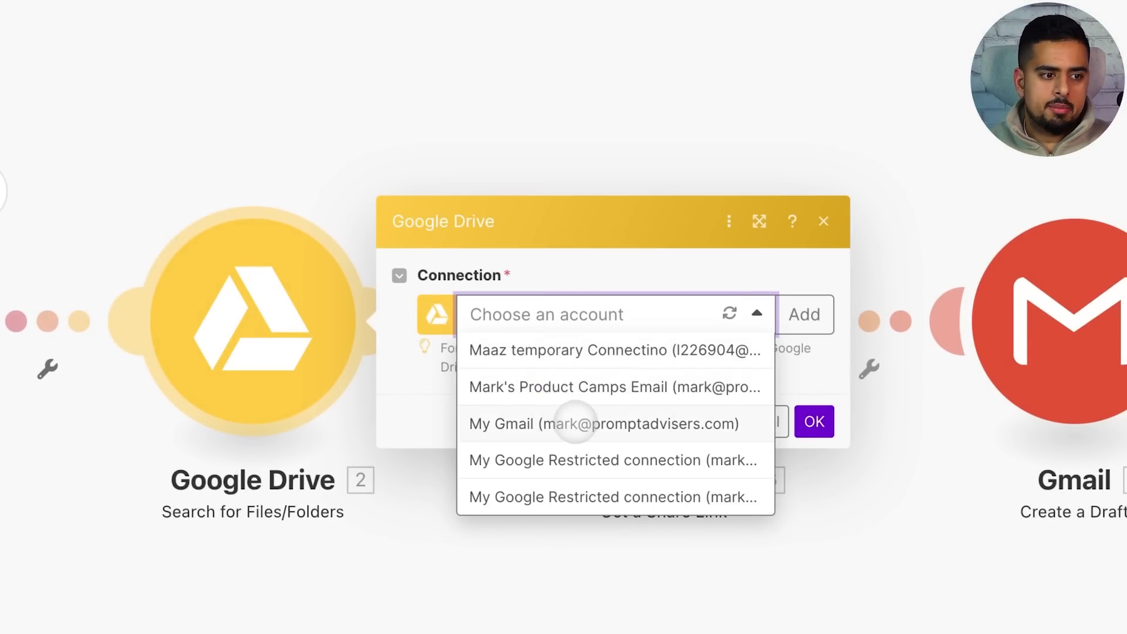
click(575, 422)
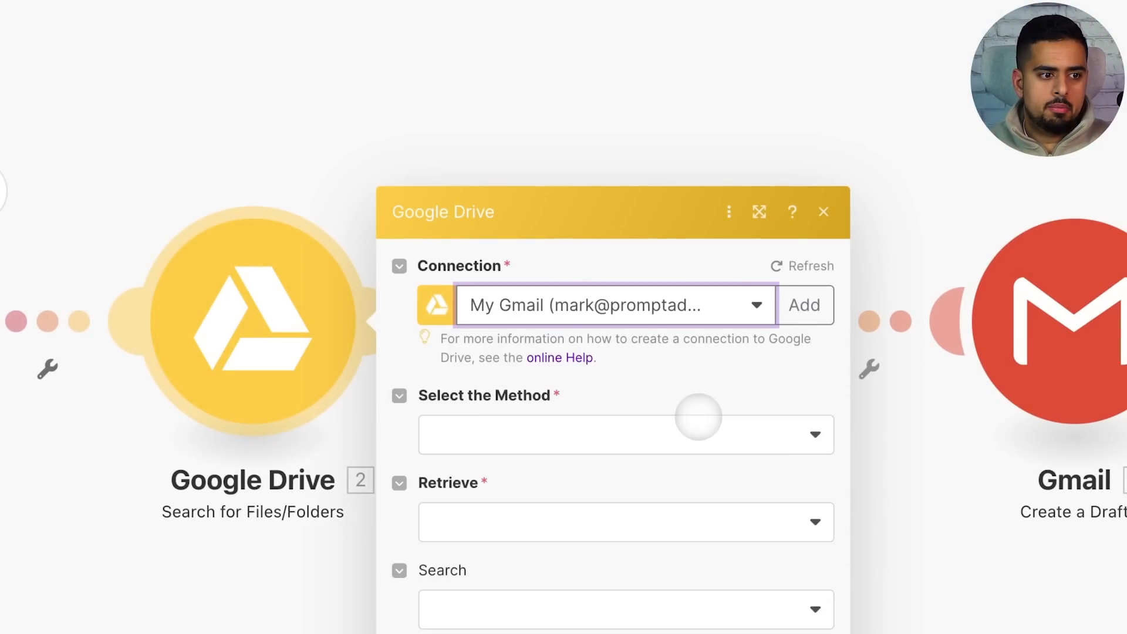
Pick the Proposals folder in My Drive as the search location
click(515, 267)
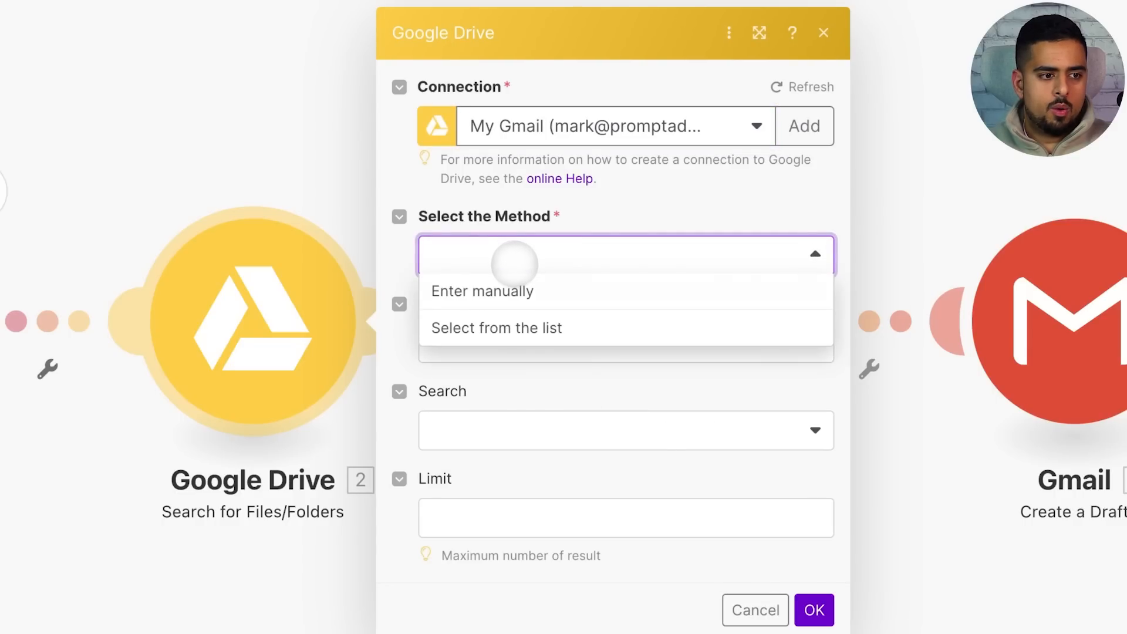
click(524, 317)
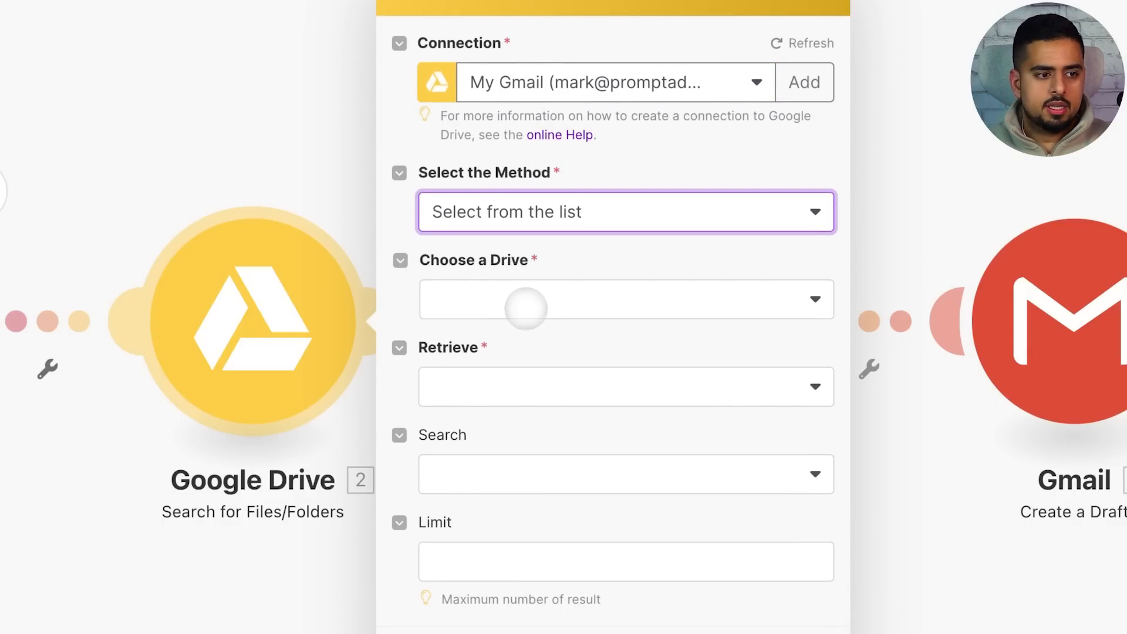
click(527, 299)
click(524, 333)
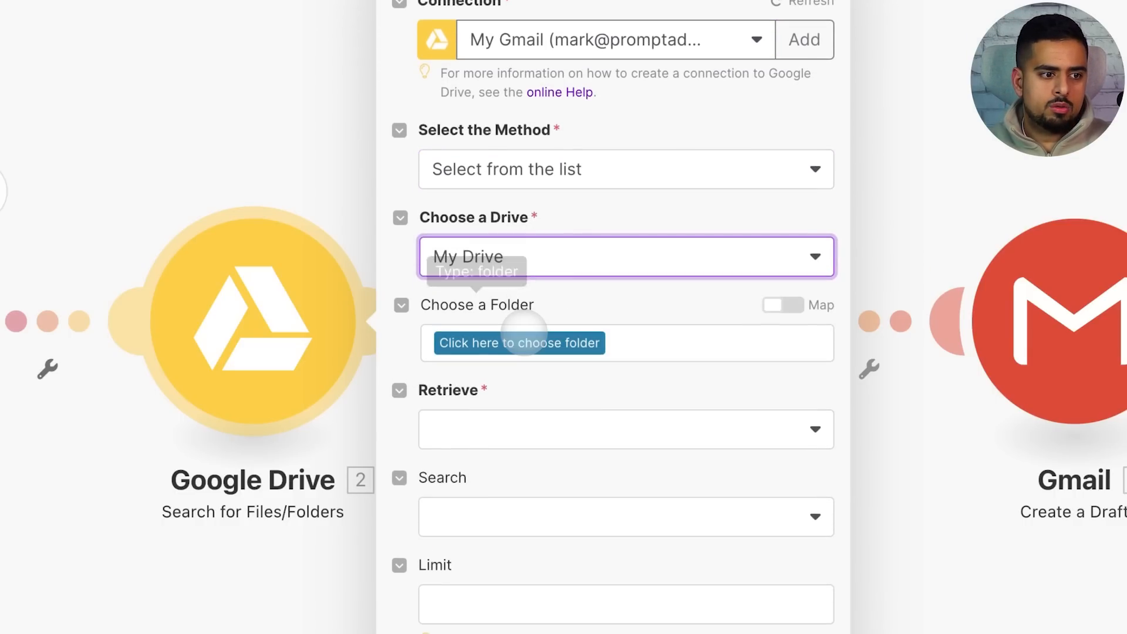
click(492, 342)
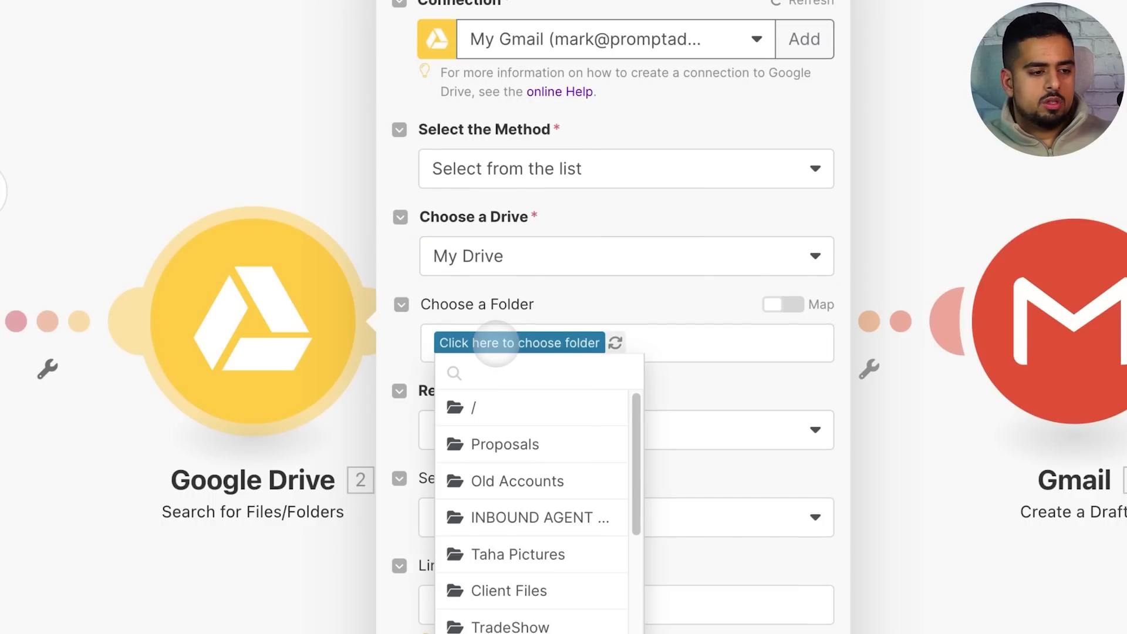
click(453, 376)
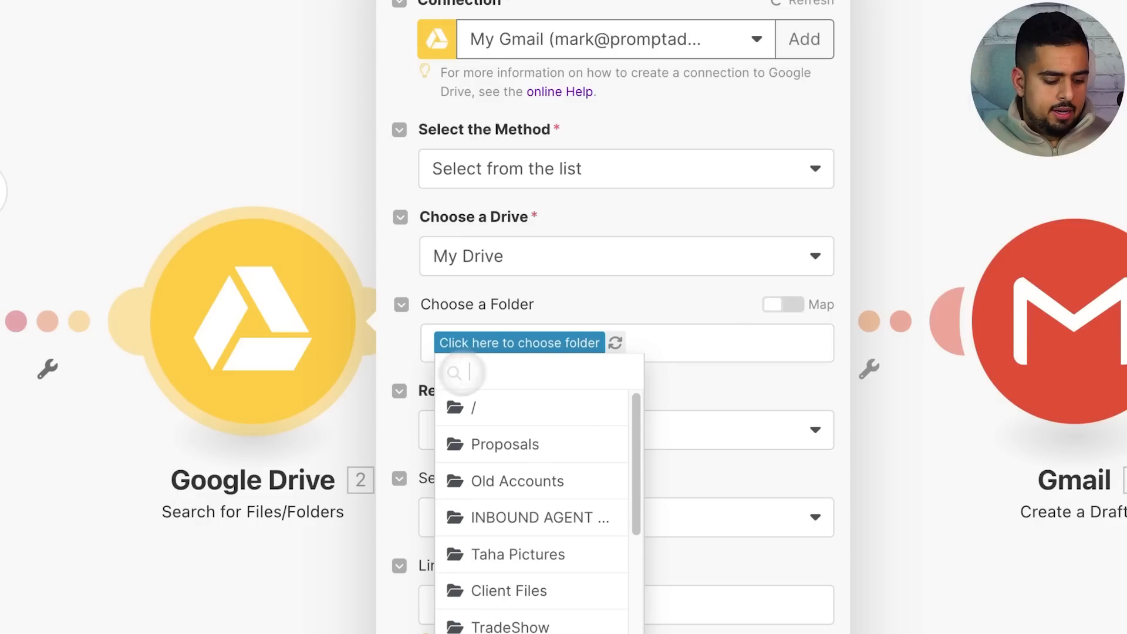
text(prpo)
key(BackSpace)
key(BackSpace)
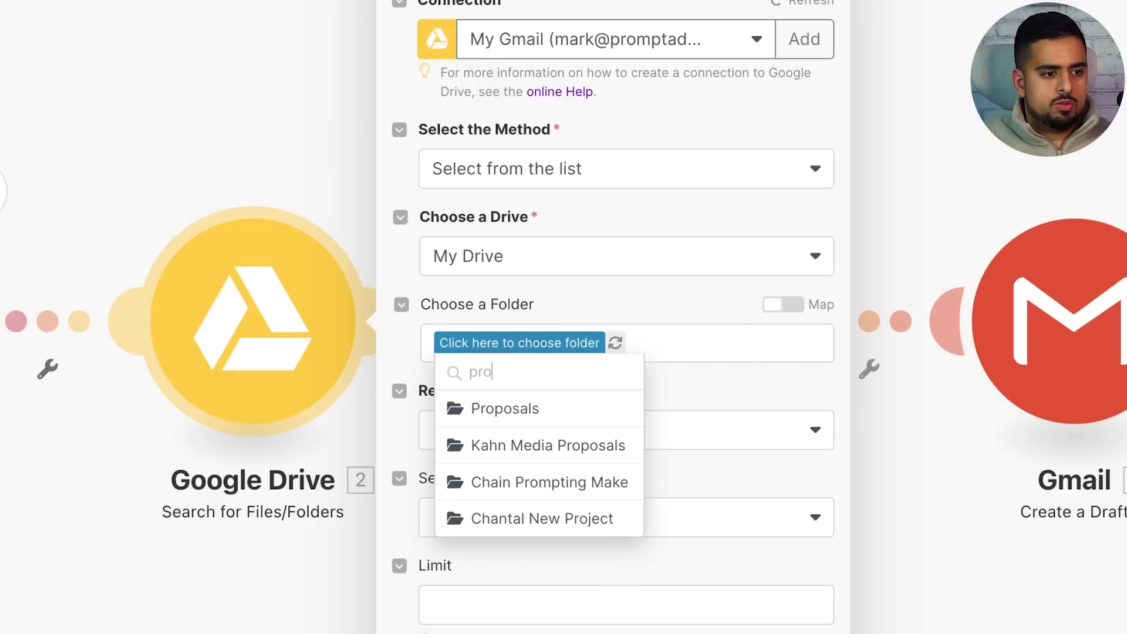
click(482, 406)
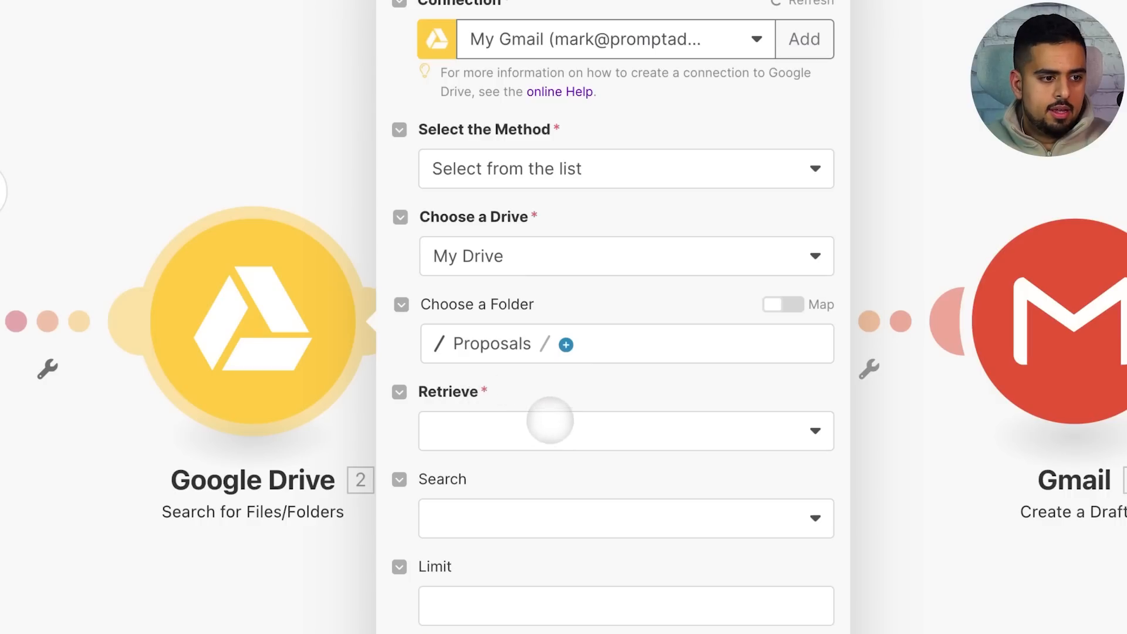
Retrieve Files using Fulltext search with proposalDriveHint mapped as the query
click(549, 426)
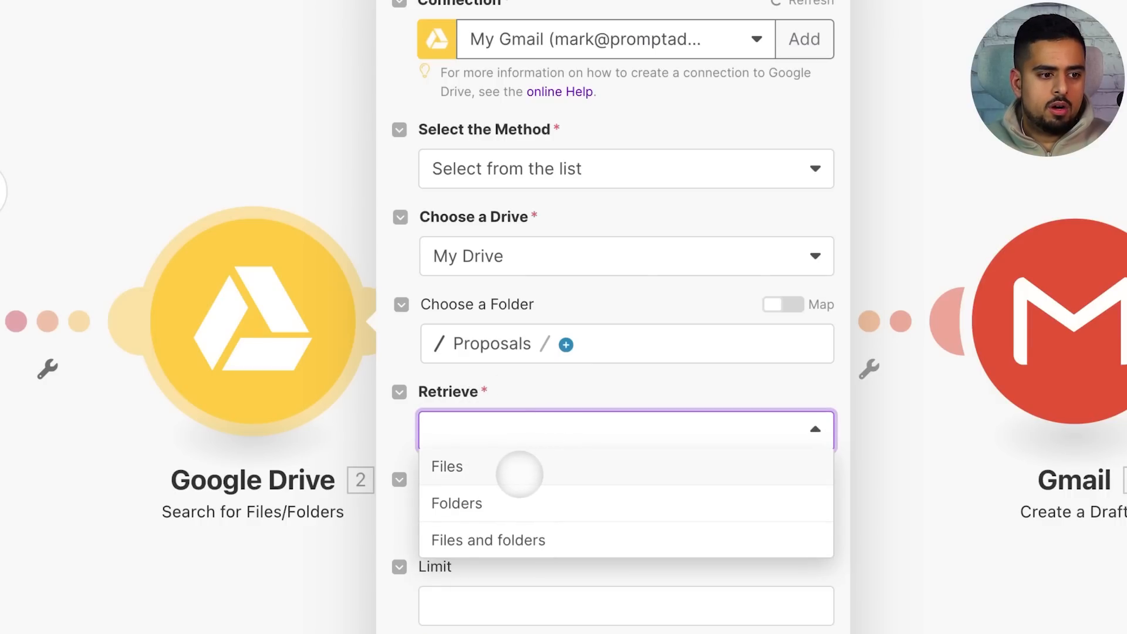
click(519, 474)
click(517, 514)
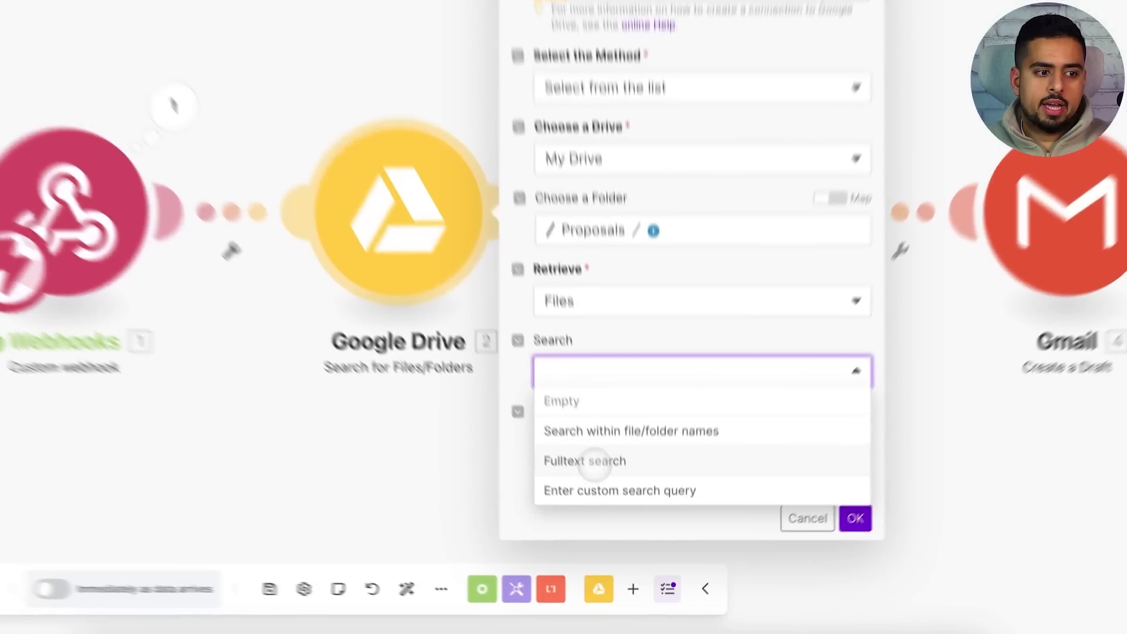
click(640, 507)
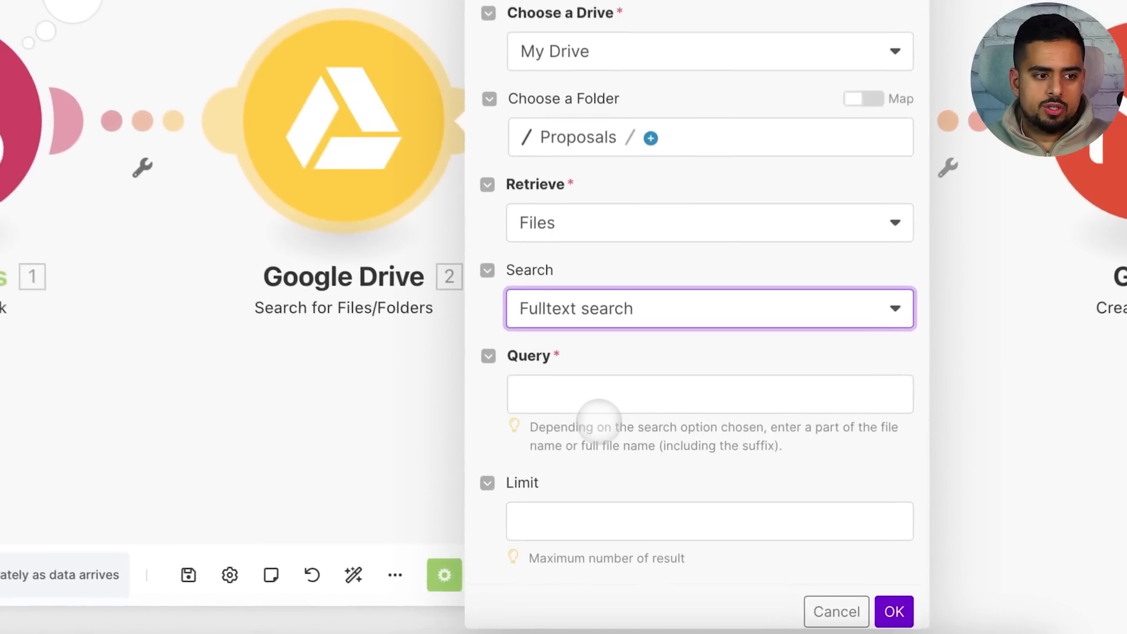
click(582, 388)
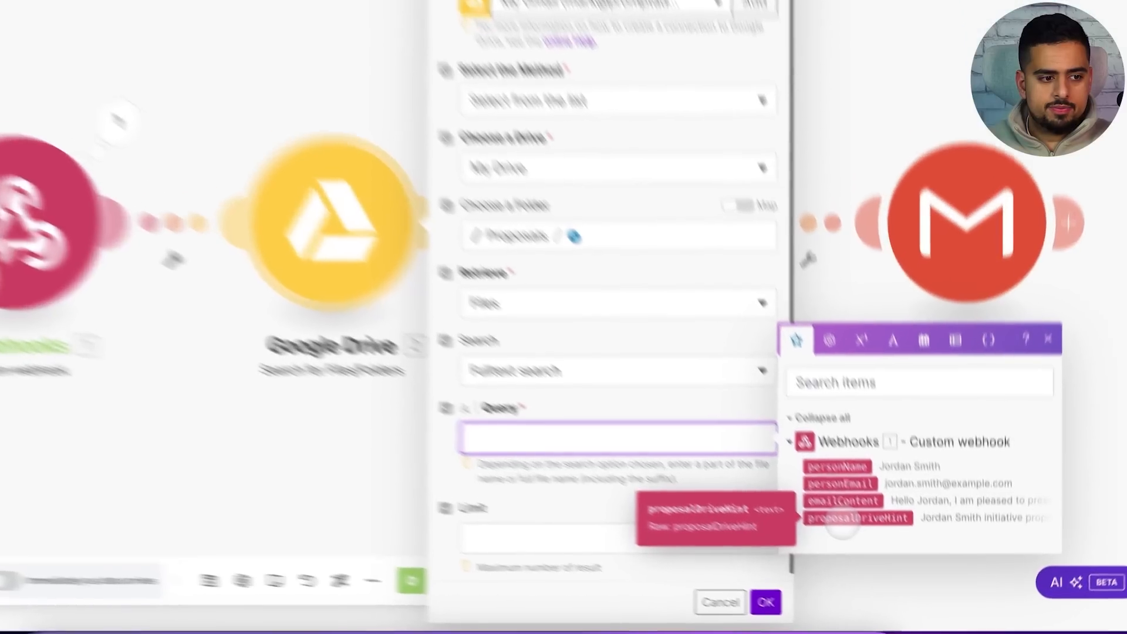
click(881, 554)
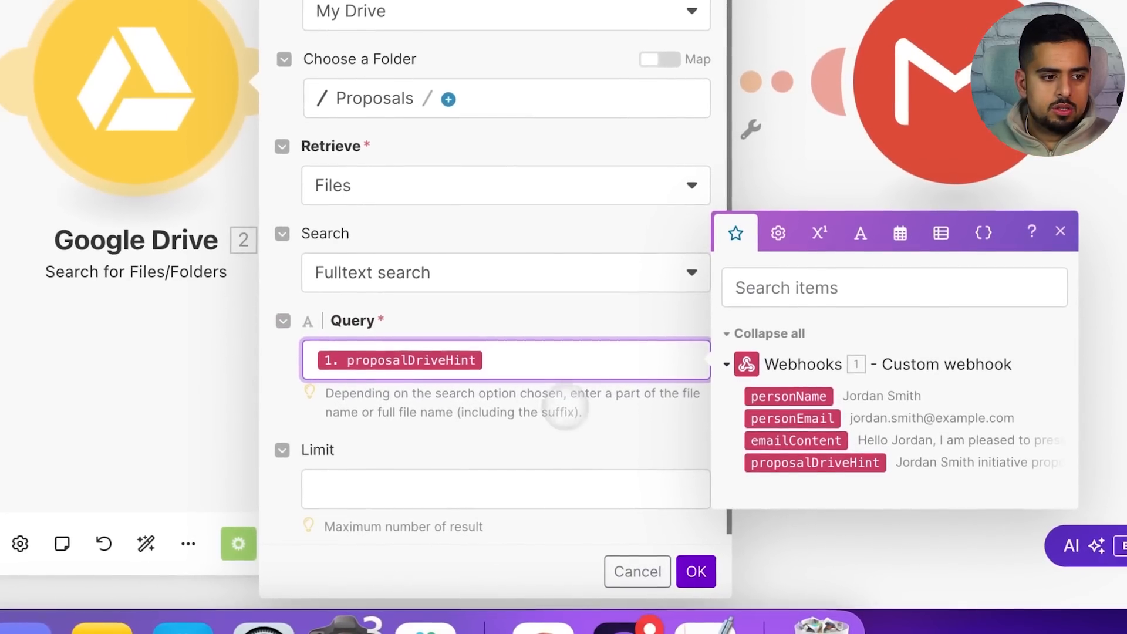
click(521, 487)
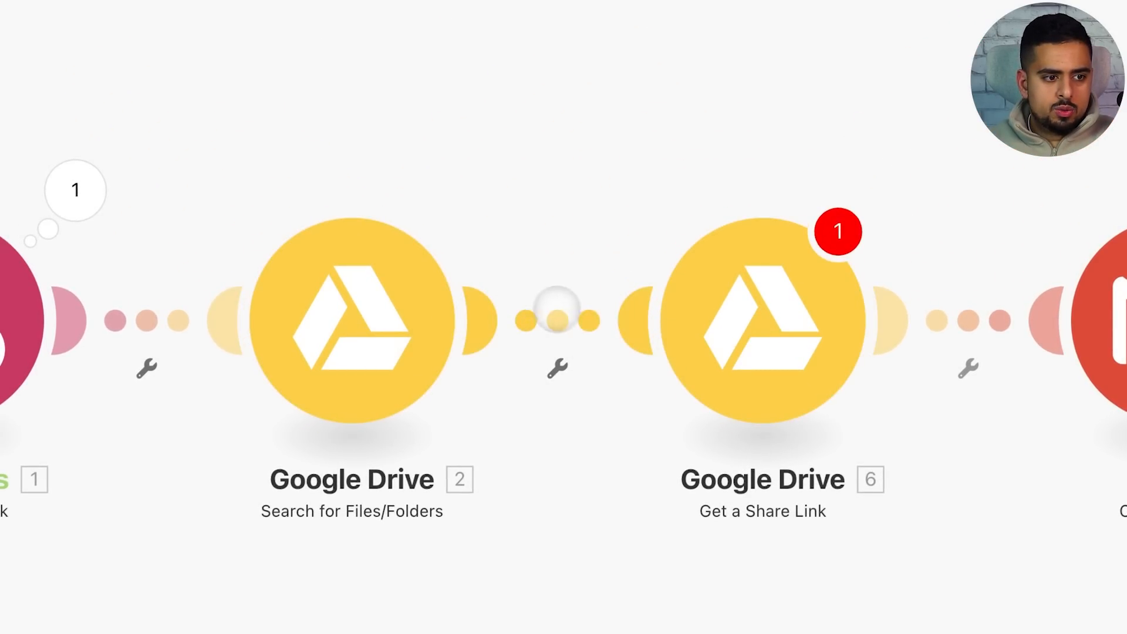
Unlink the Drive search from the share-link step and let Email Drafter call the webhook again
right_click(580, 314)
click(622, 368)
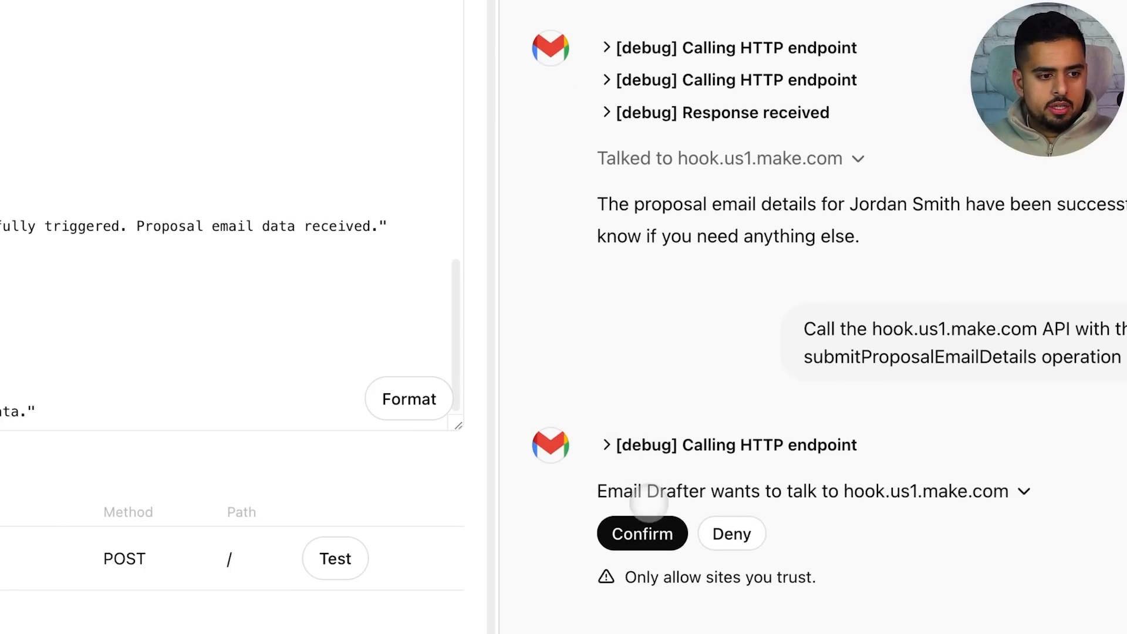
click(643, 531)
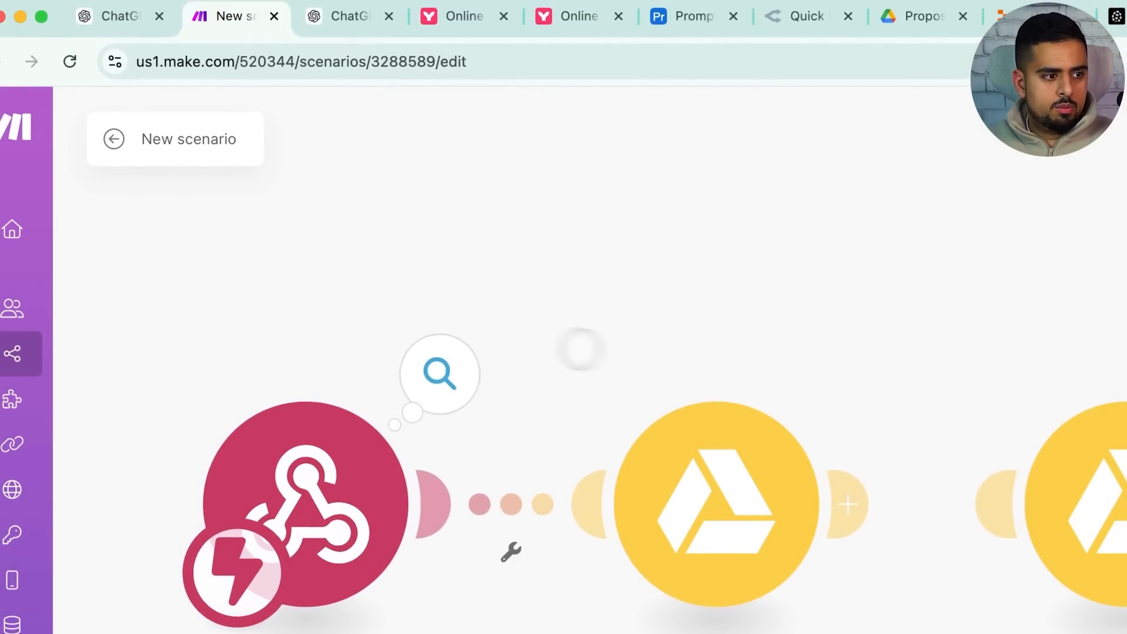
click(451, 366)
click(446, 230)
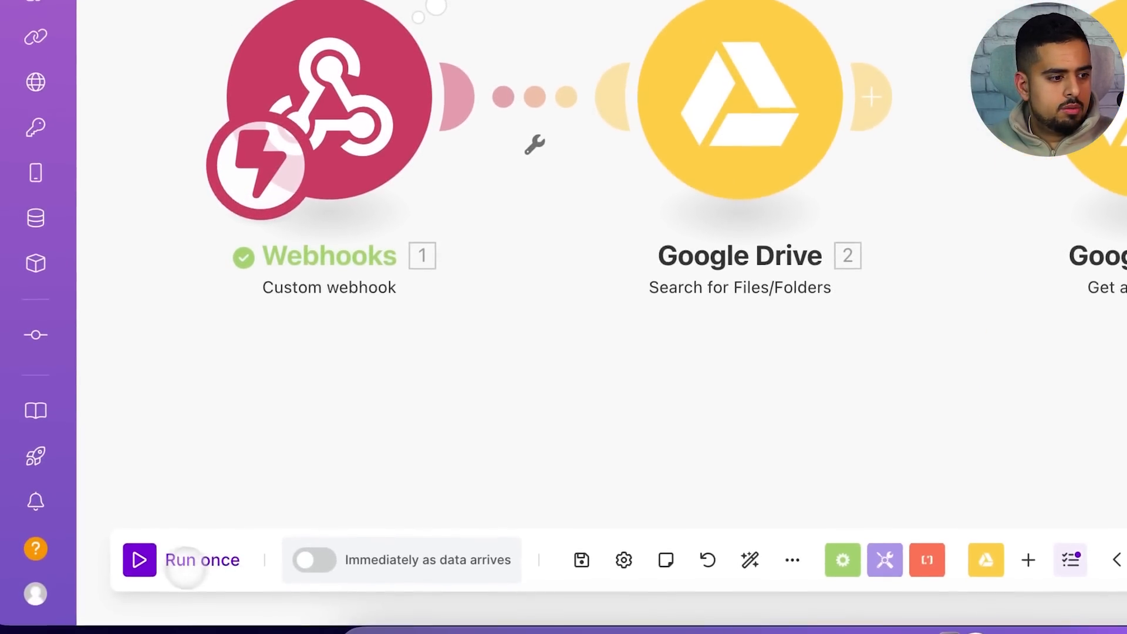
Run the scenario once, waiting for new webhook data
click(188, 559)
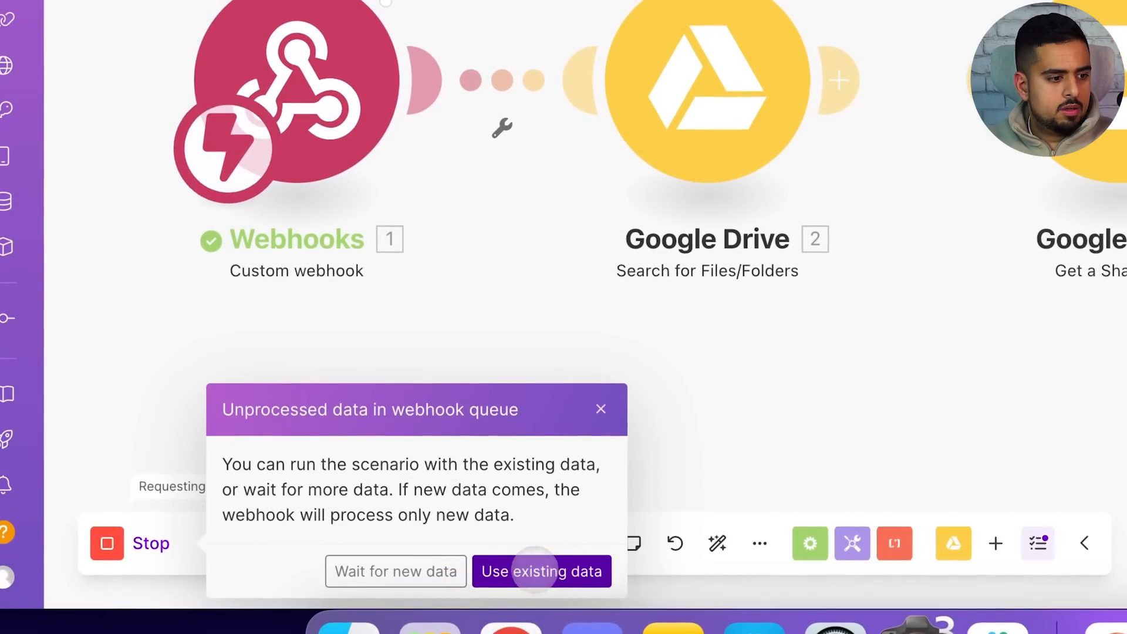
click(451, 570)
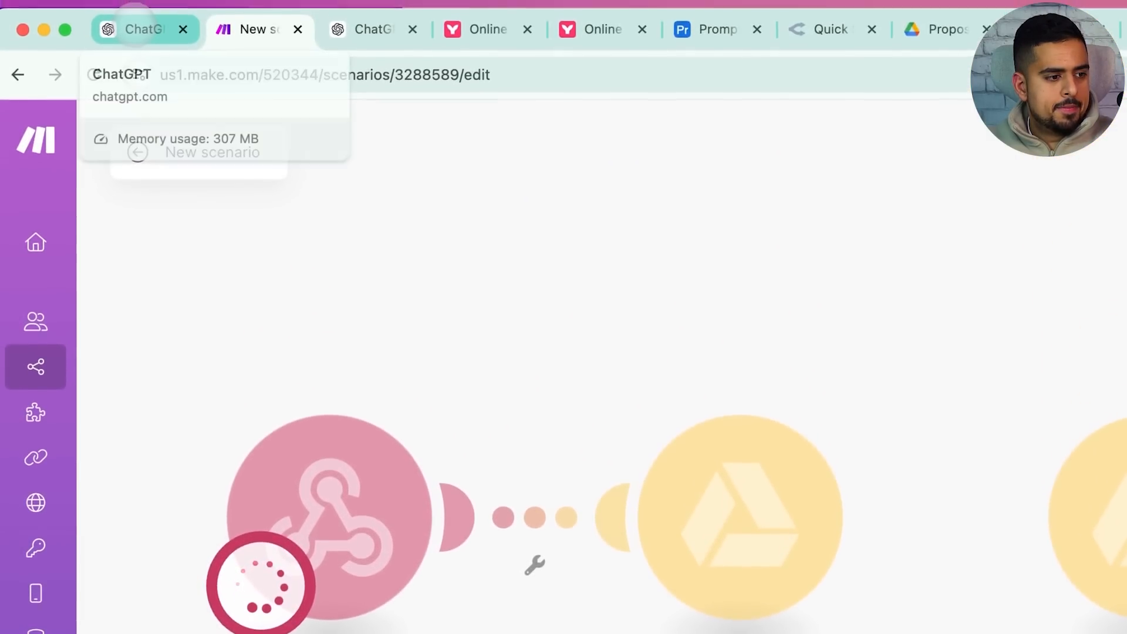
click(140, 29)
Check the test run's bubbles: the webhook received the proposal data, but the Drive search found 0 files
click(426, 560)
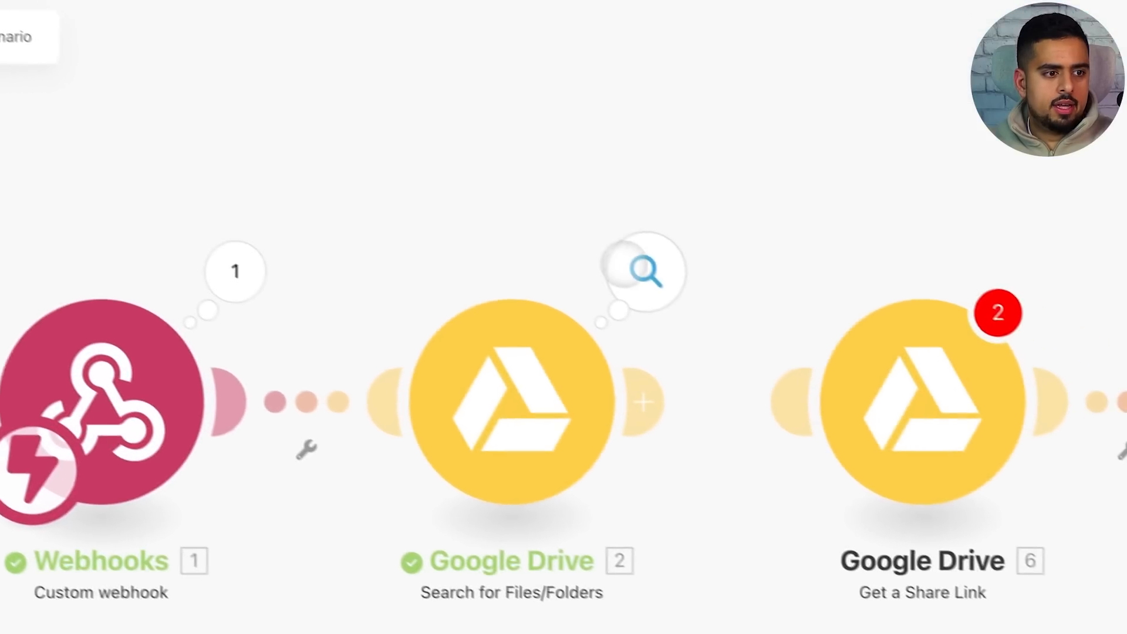
click(846, 381)
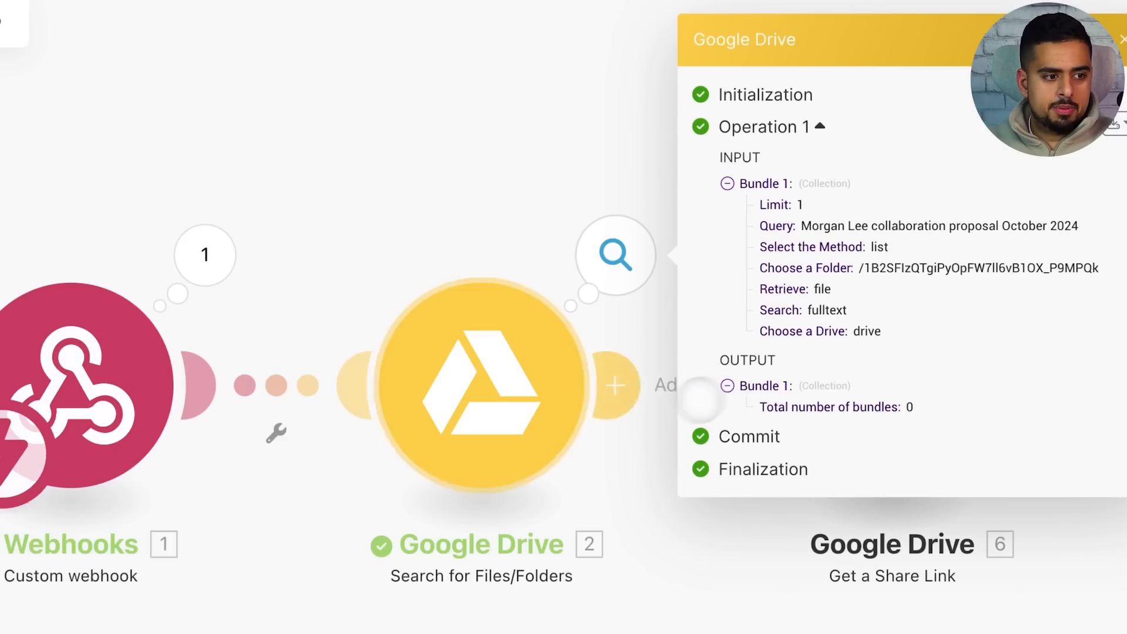
click(205, 254)
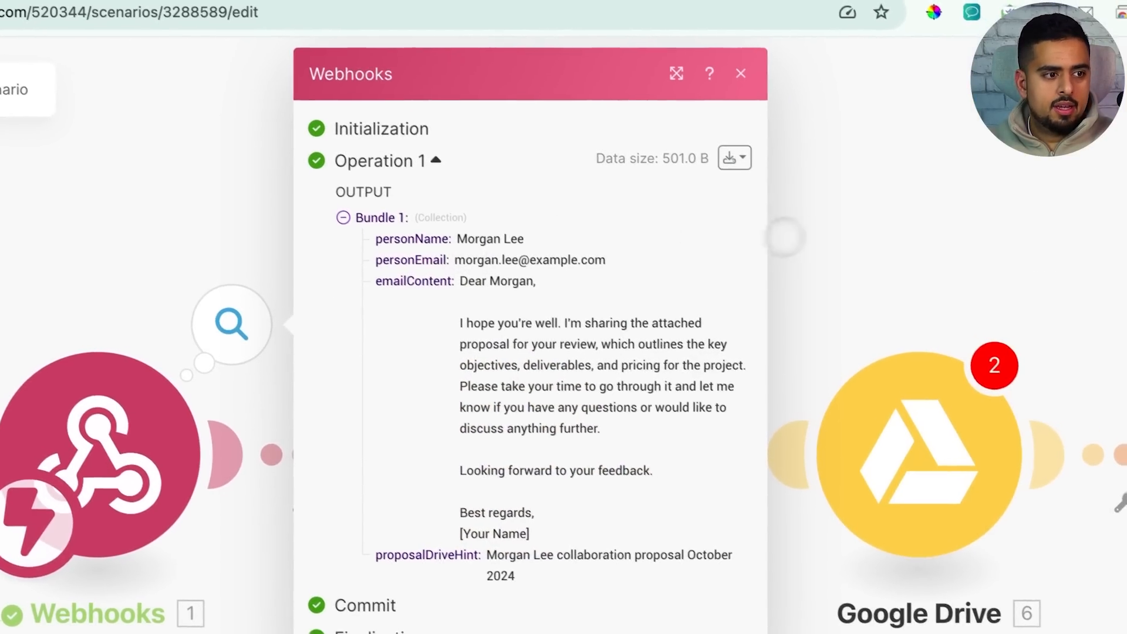
click(782, 242)
click(640, 320)
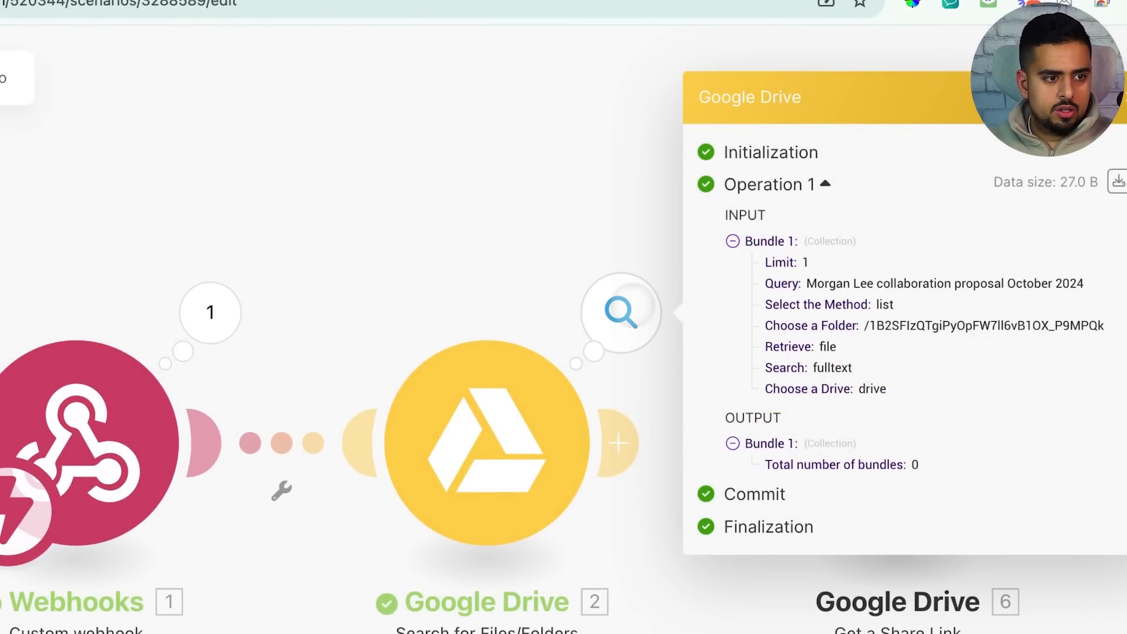
click(511, 292)
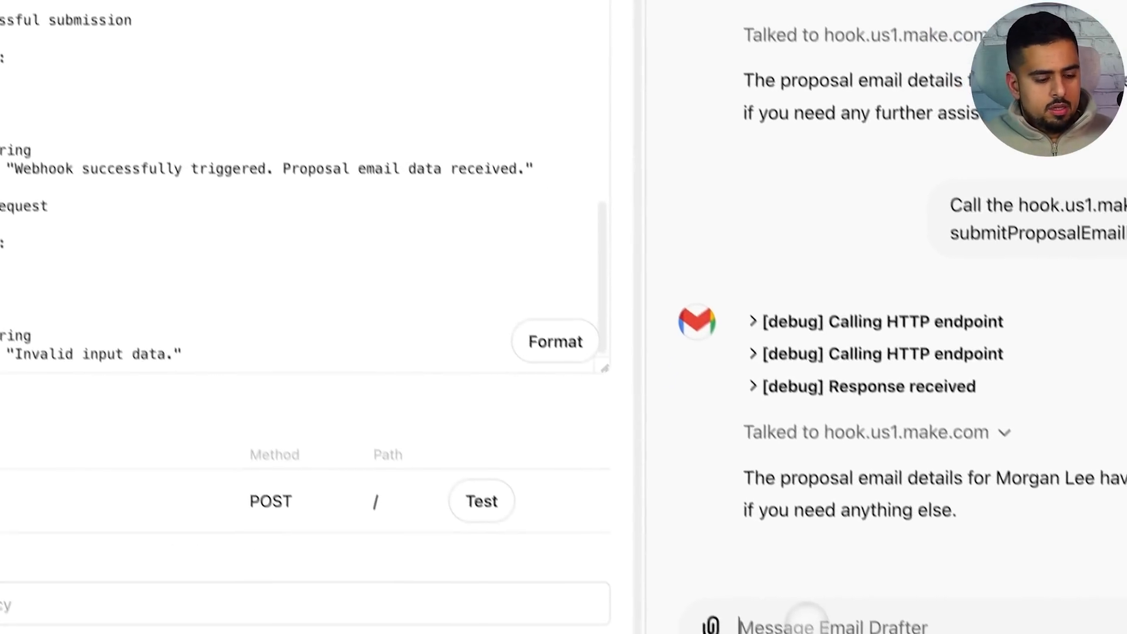
Ask the Email Drafter for a new test with a different recipient and allow its webhook call
text(can we do a n)
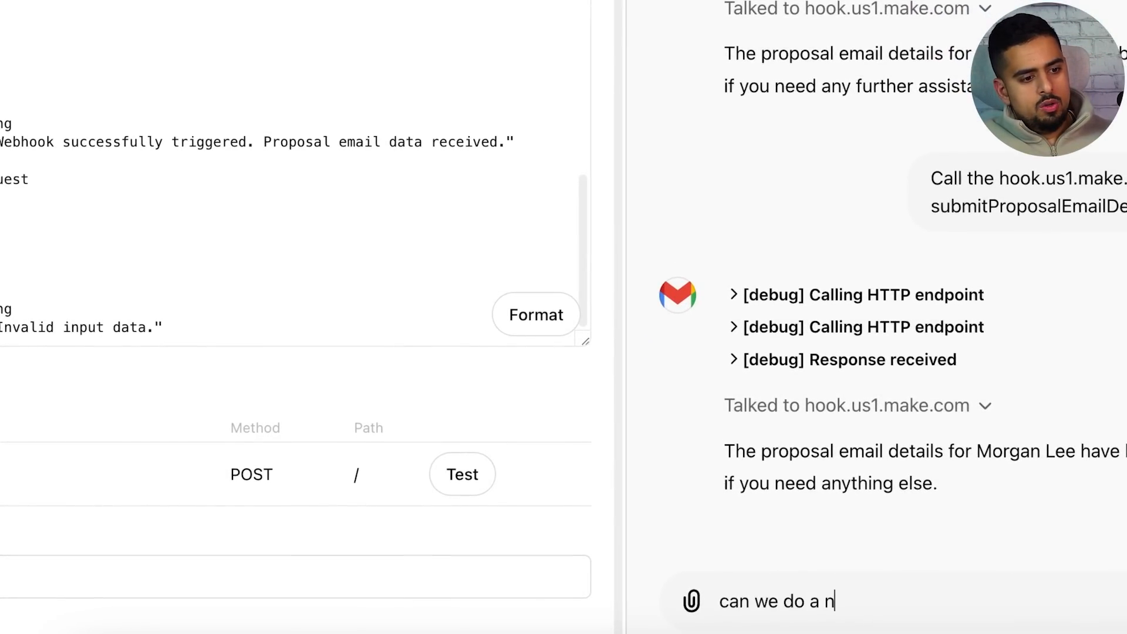
text(ew test)
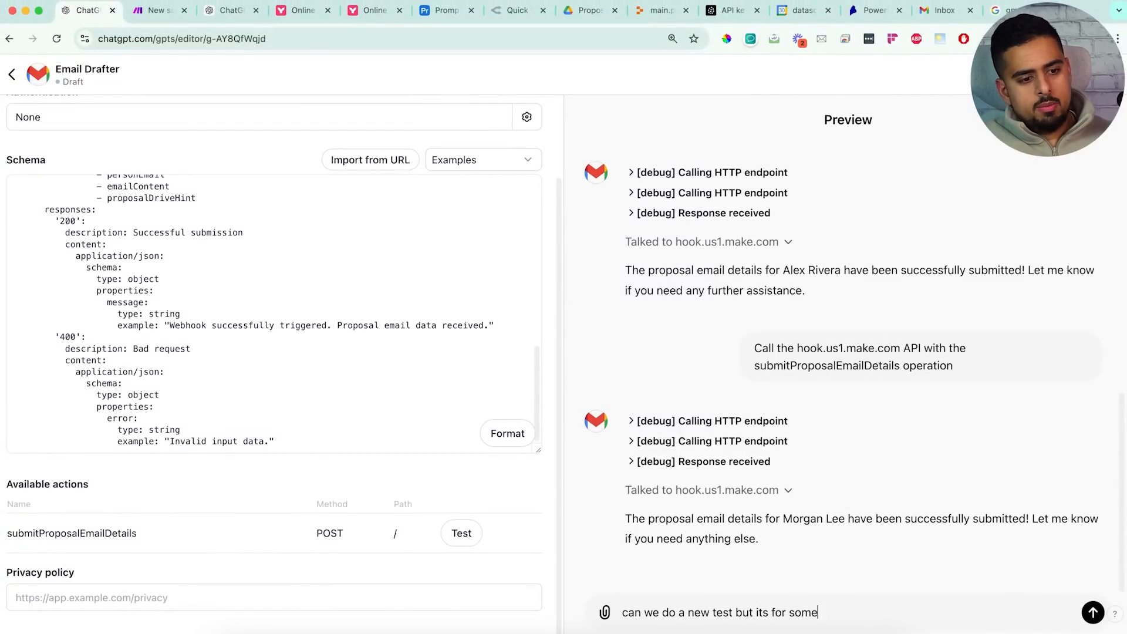
text( but its for someone named sm)
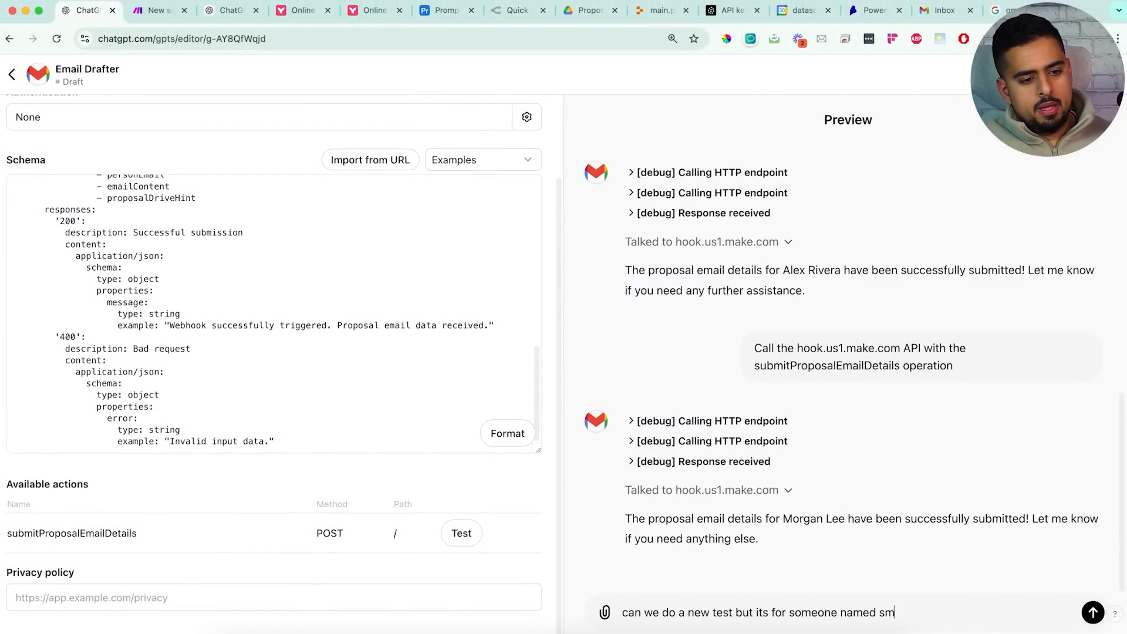
text(ith)
key(Return)
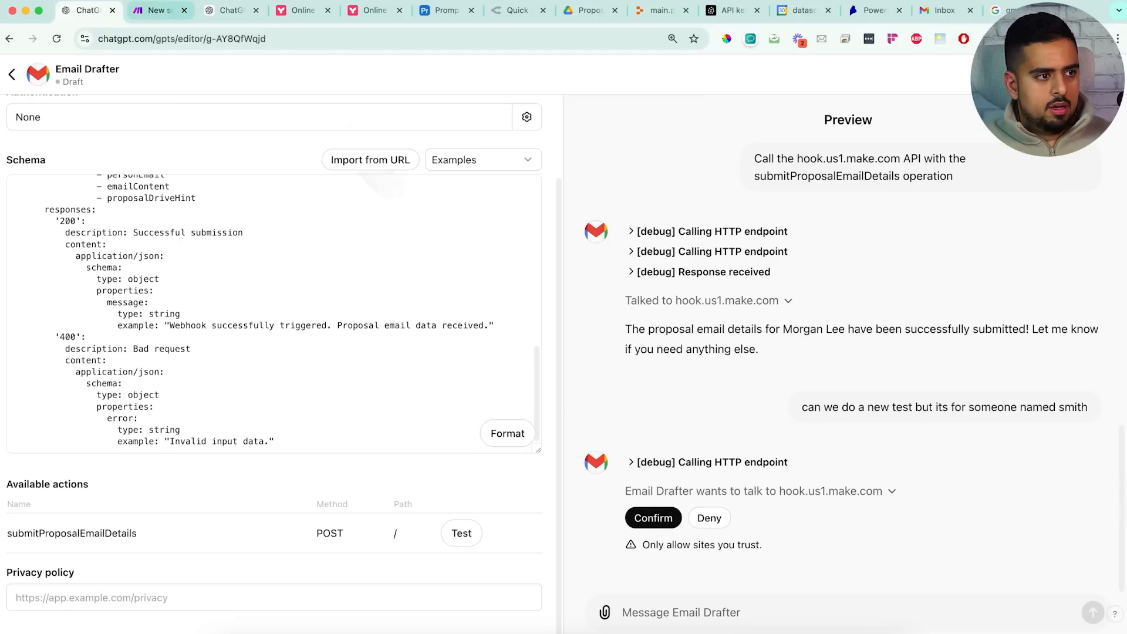
click(652, 518)
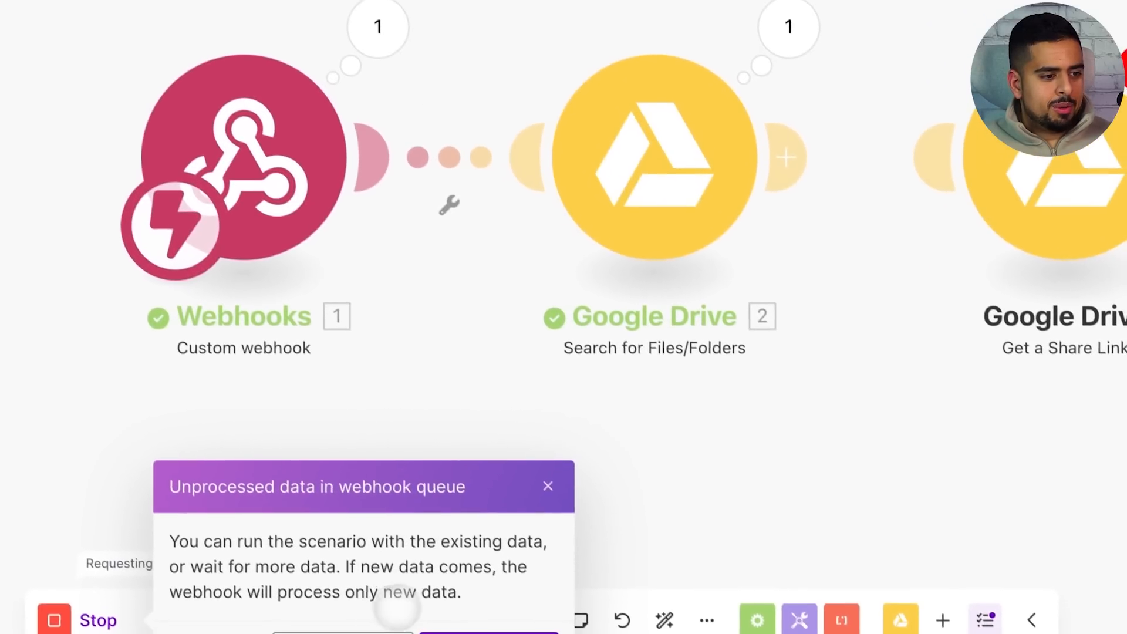
click(634, 502)
Schedule the scenario to run immediately, run once on the queued data, and inspect the Drive and webhook output
click(222, 610)
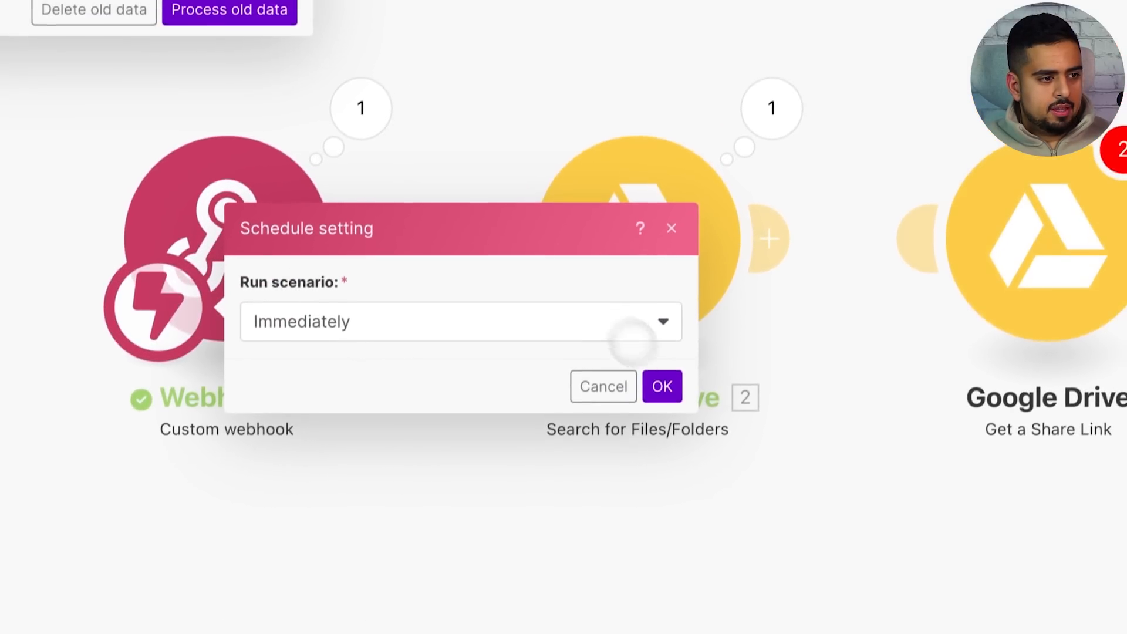
click(673, 295)
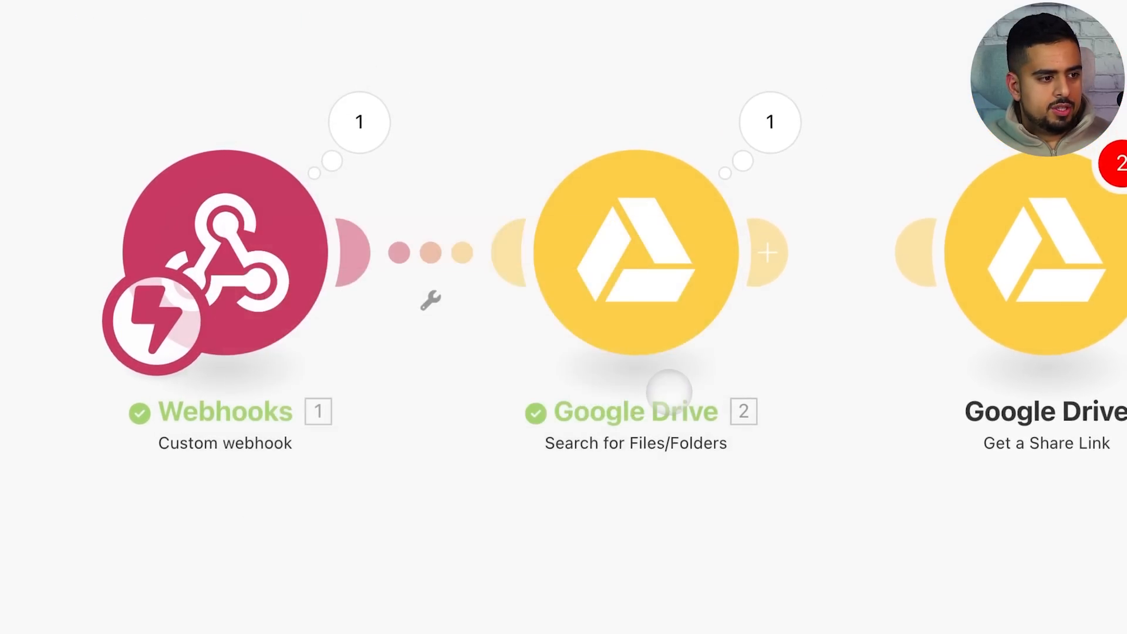
click(144, 630)
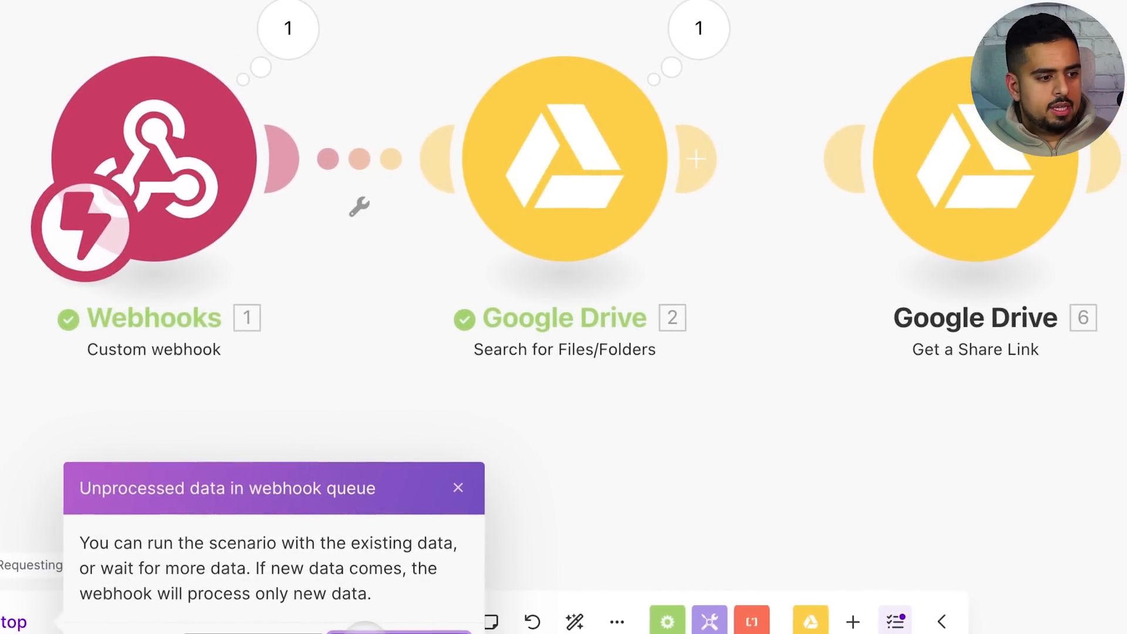
click(365, 631)
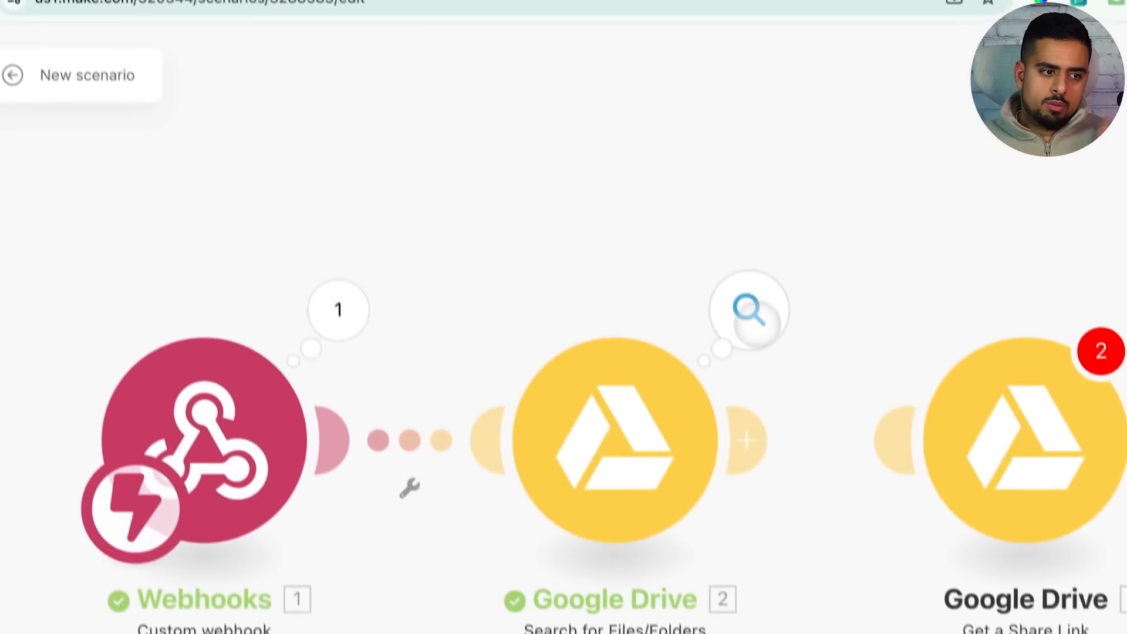
click(704, 40)
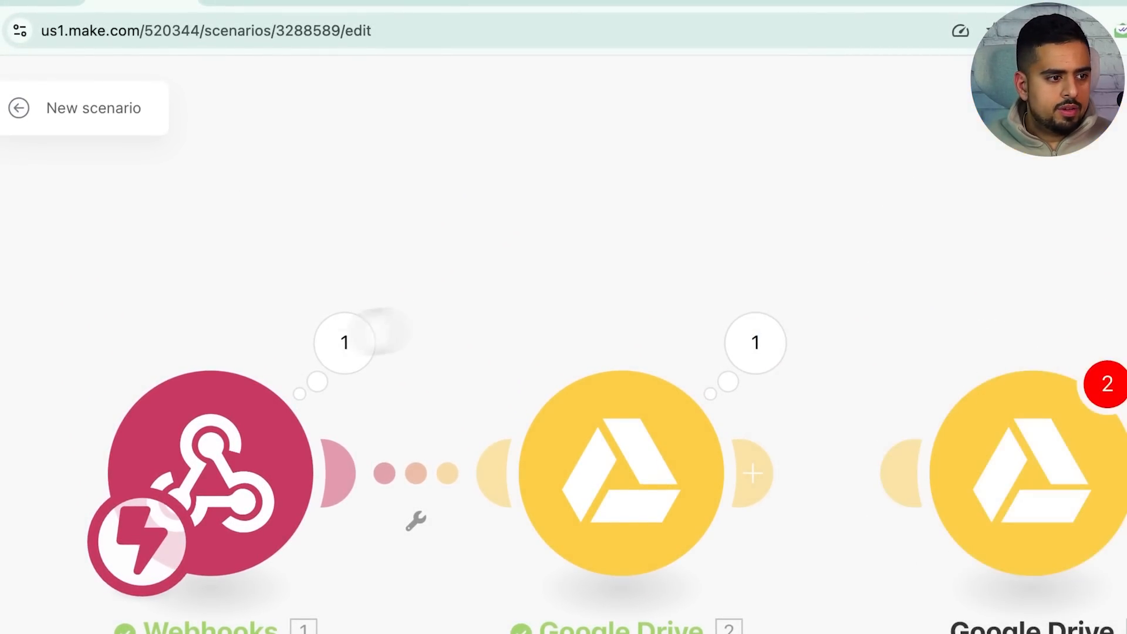
click(340, 343)
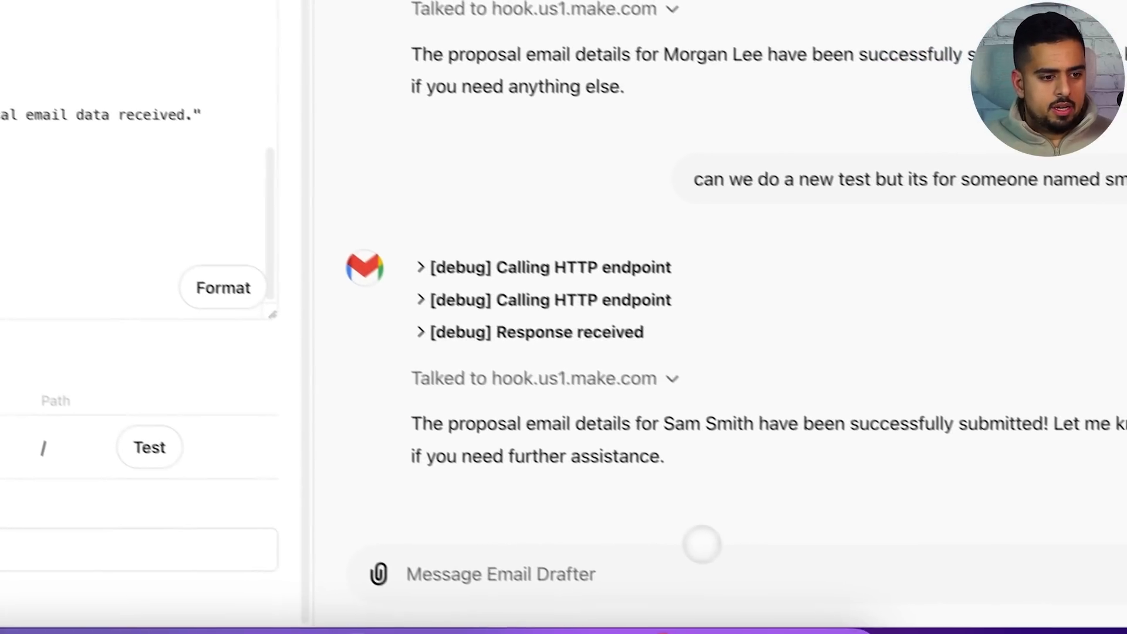
Send 'try again' to the Email Drafter and approve its webhook call
click(659, 562)
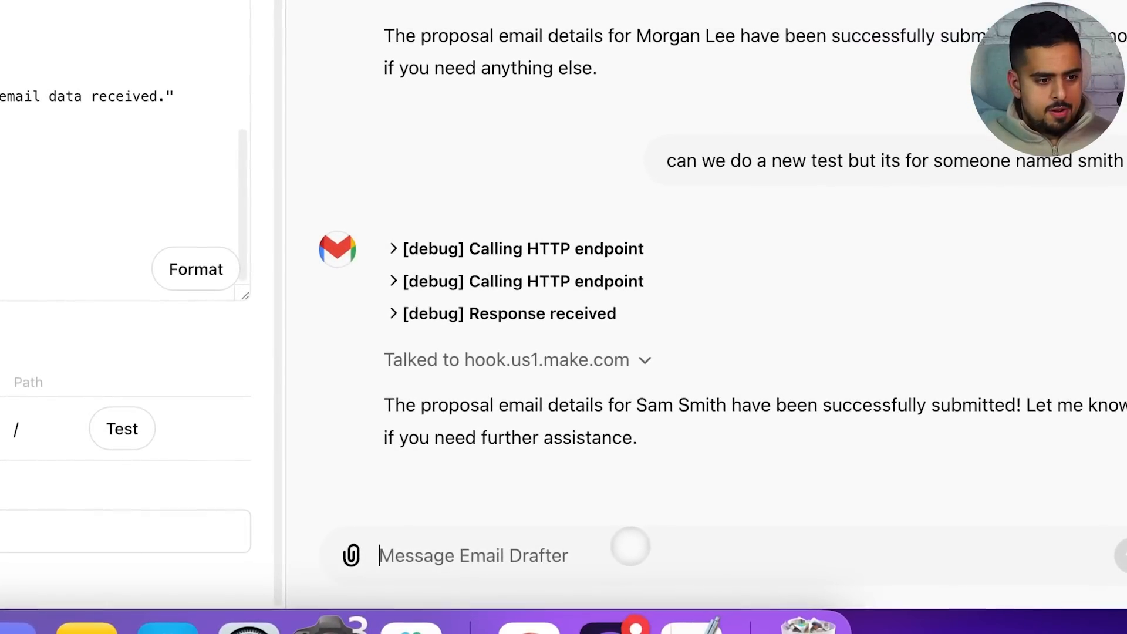
text(try again)
key(Return)
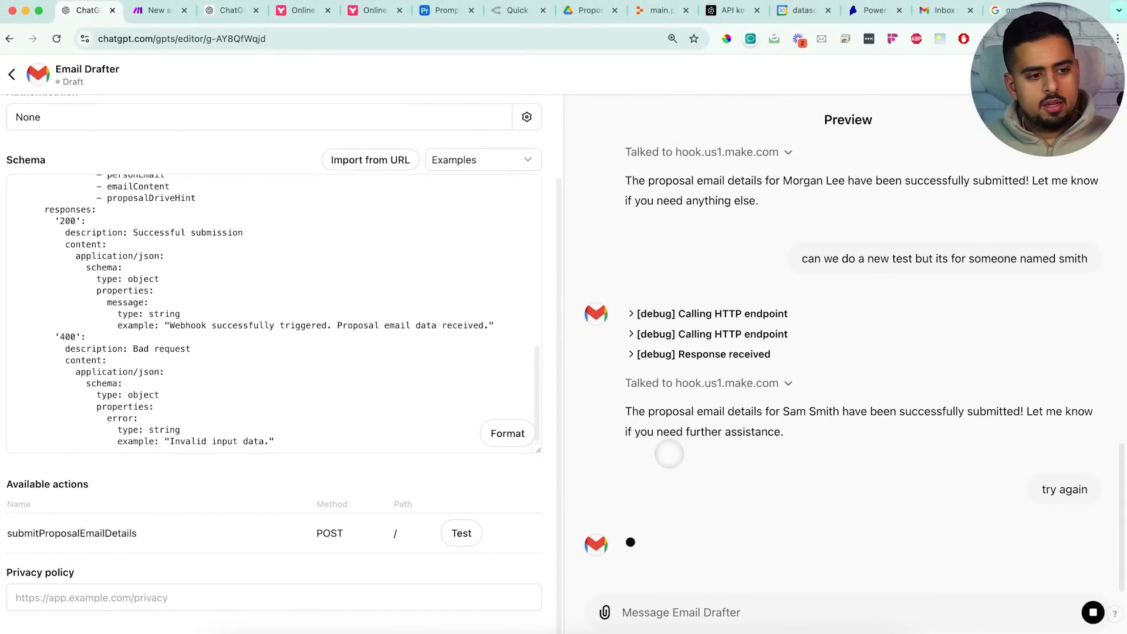
click(655, 520)
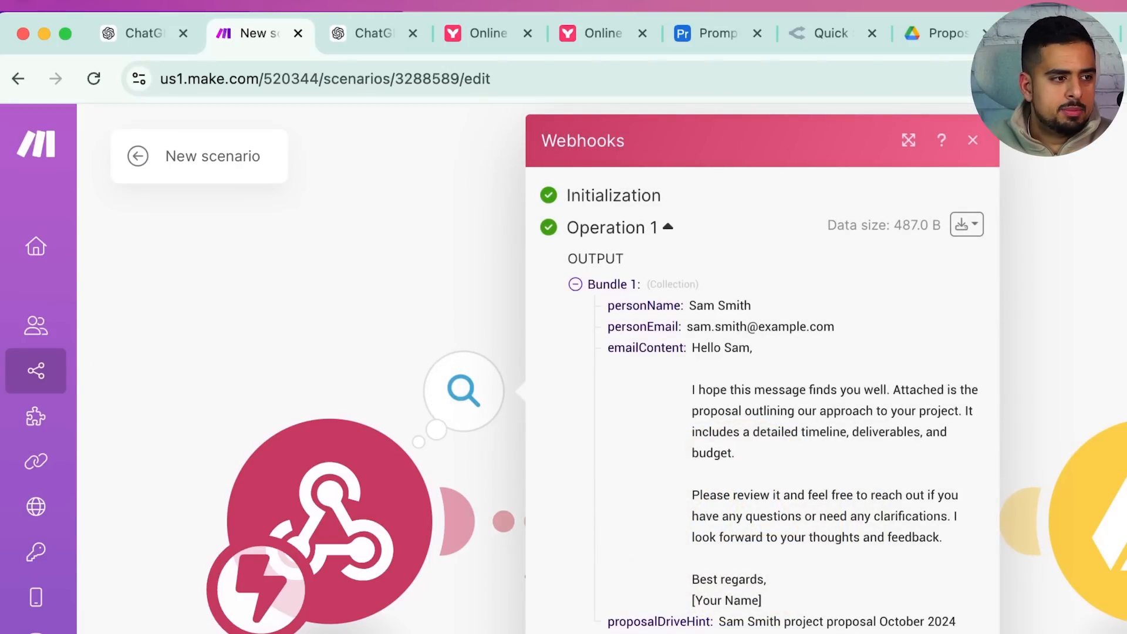
Write a multi-line request with 'Send this', the contact's name and e-mail, and 'hi how are you?'
click(145, 36)
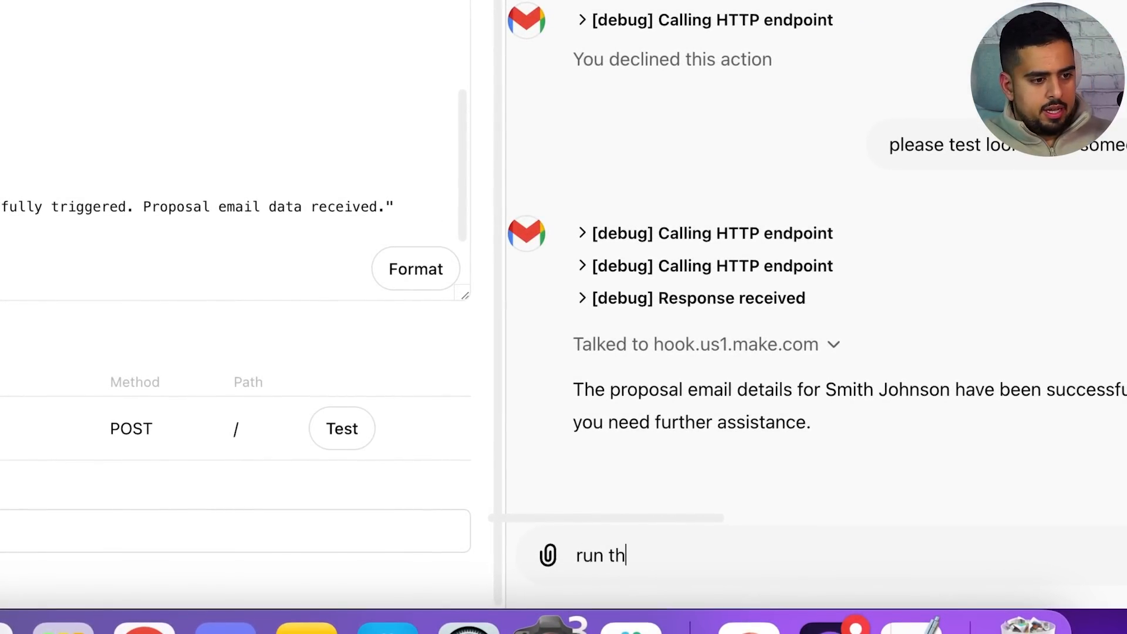
text(st)
key(shift+Return)
text(S)
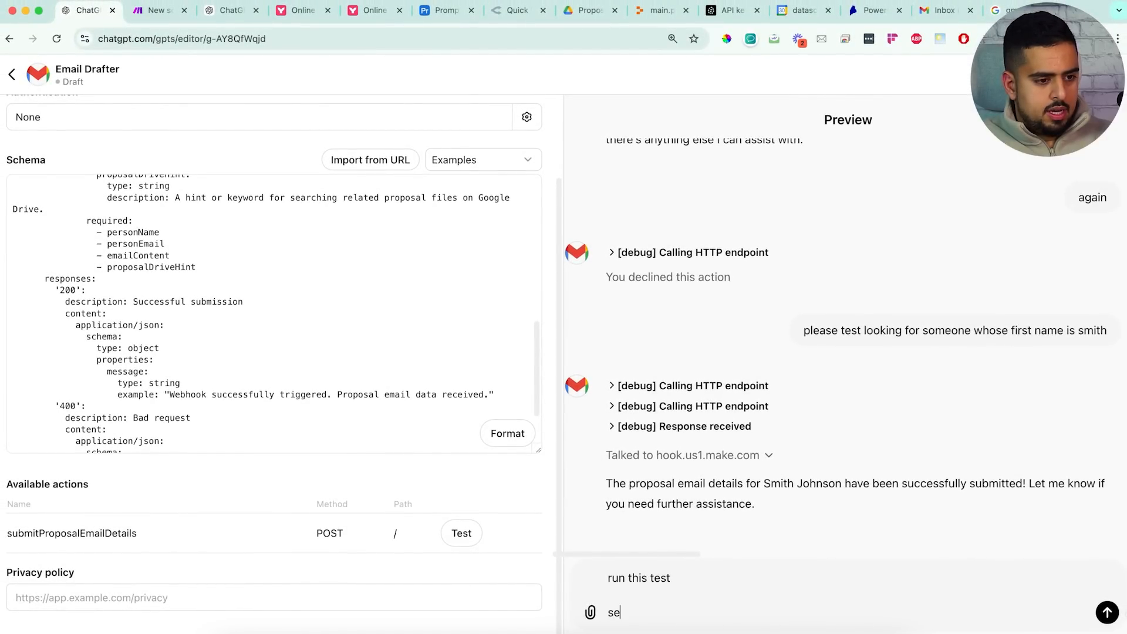
text(end this)
key(shift+Return)
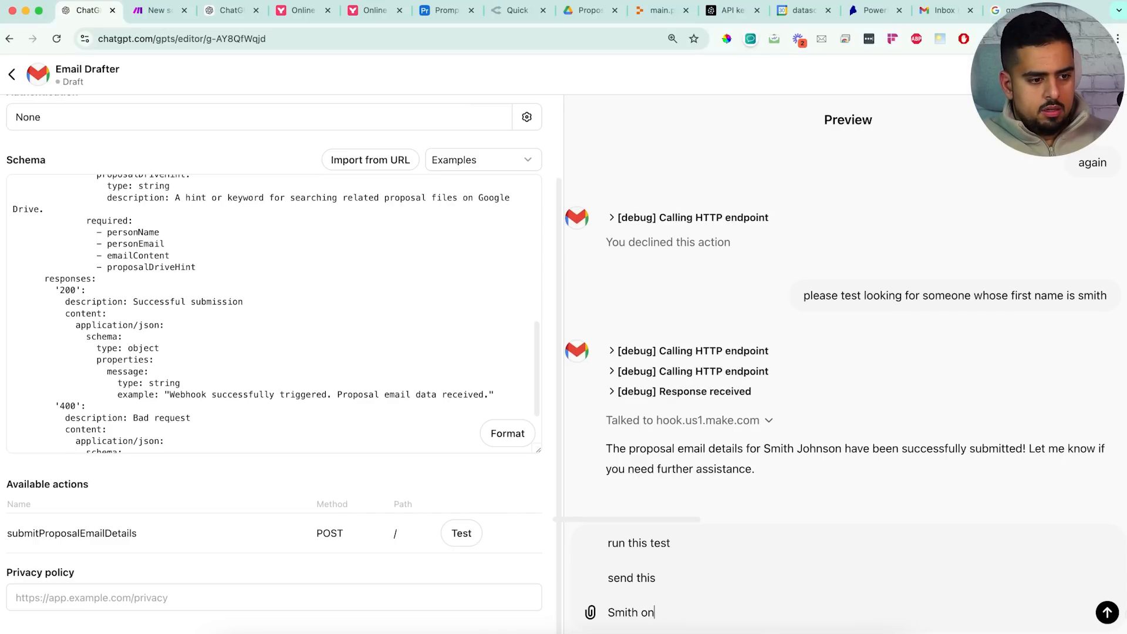
key(shift+Return)
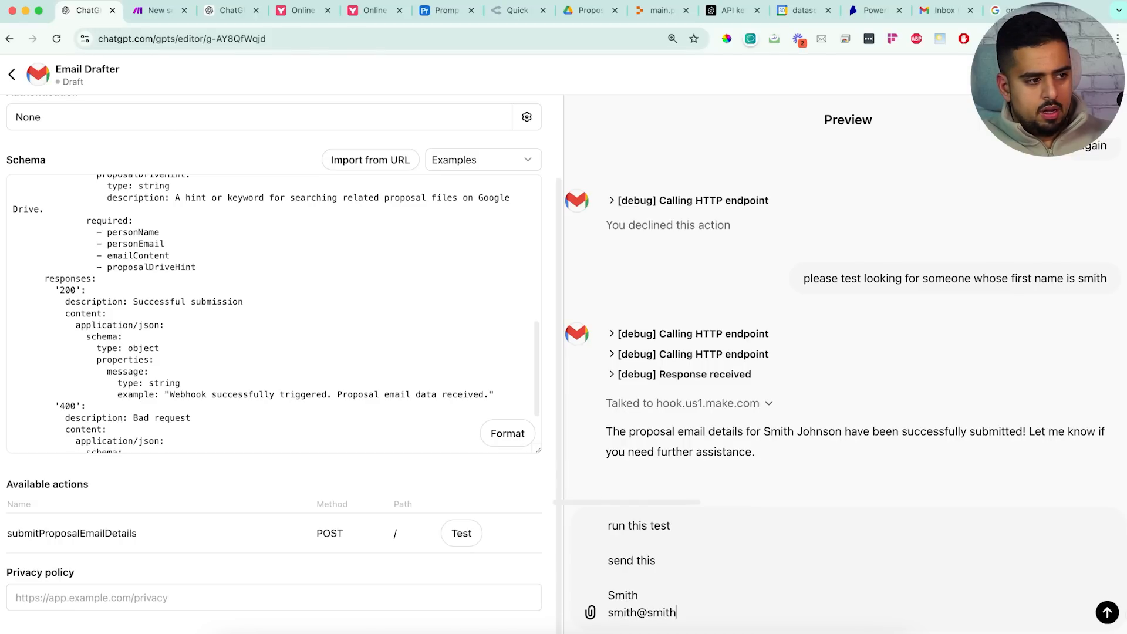
key(shift+Return)
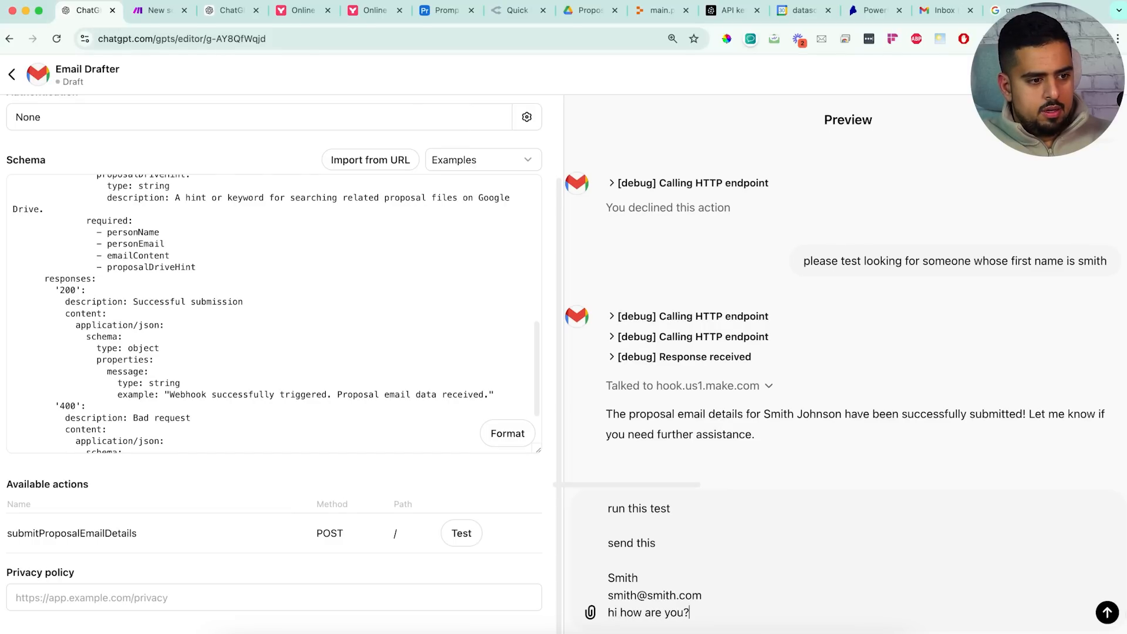
text(hi how are you?)
key(shift+Return)
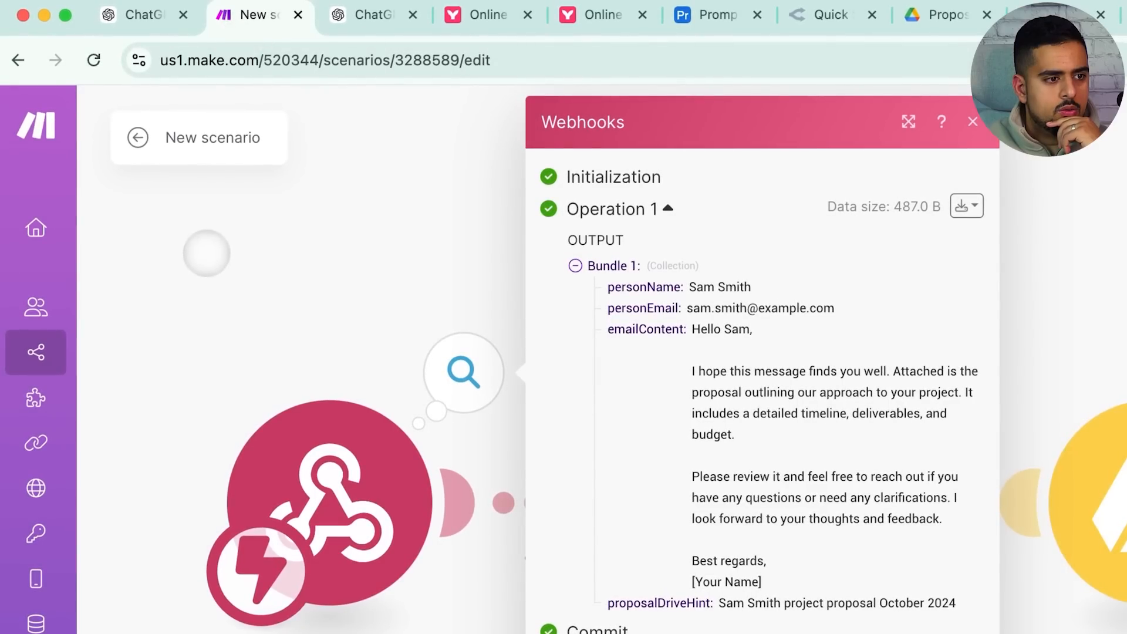
Set scheduling to Immediately and run the scenario once on the queued webhook data
click(206, 257)
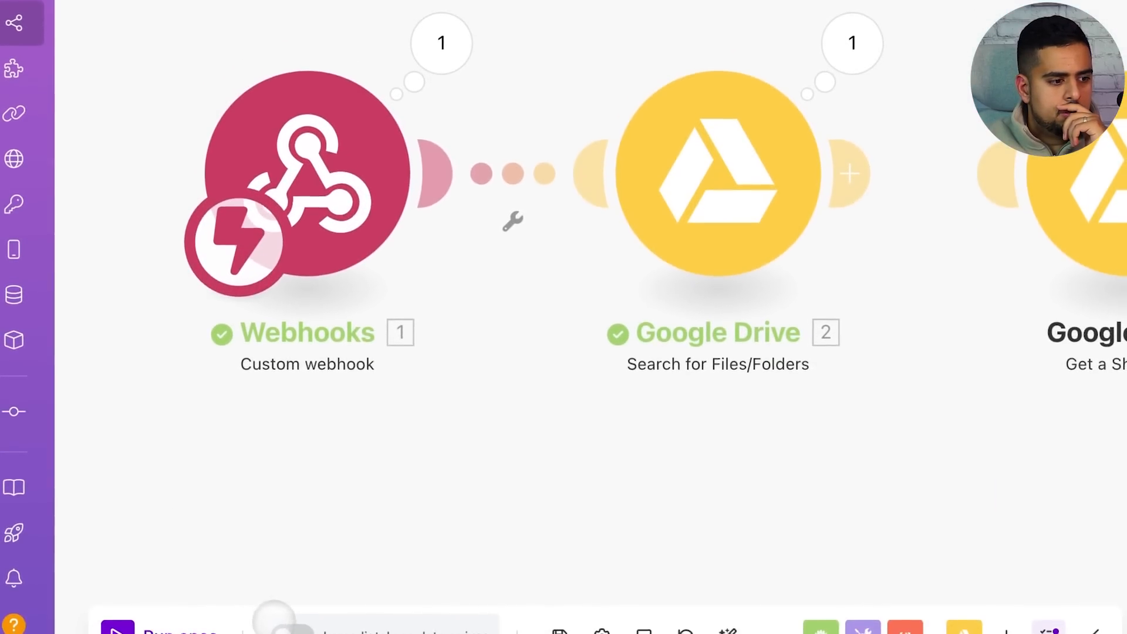
click(287, 629)
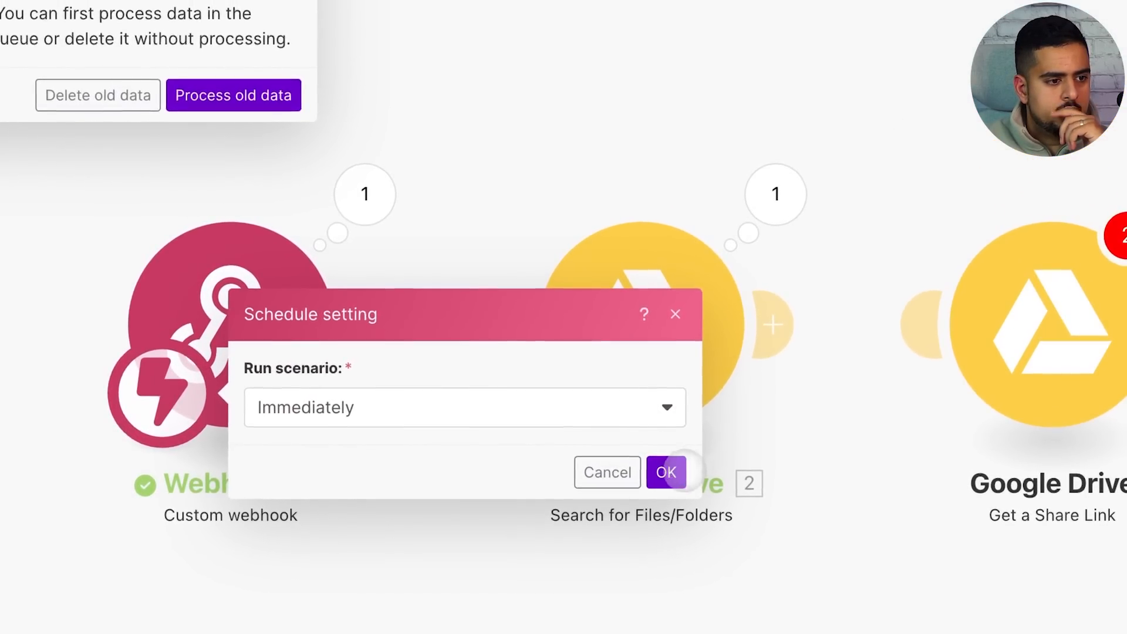
click(693, 418)
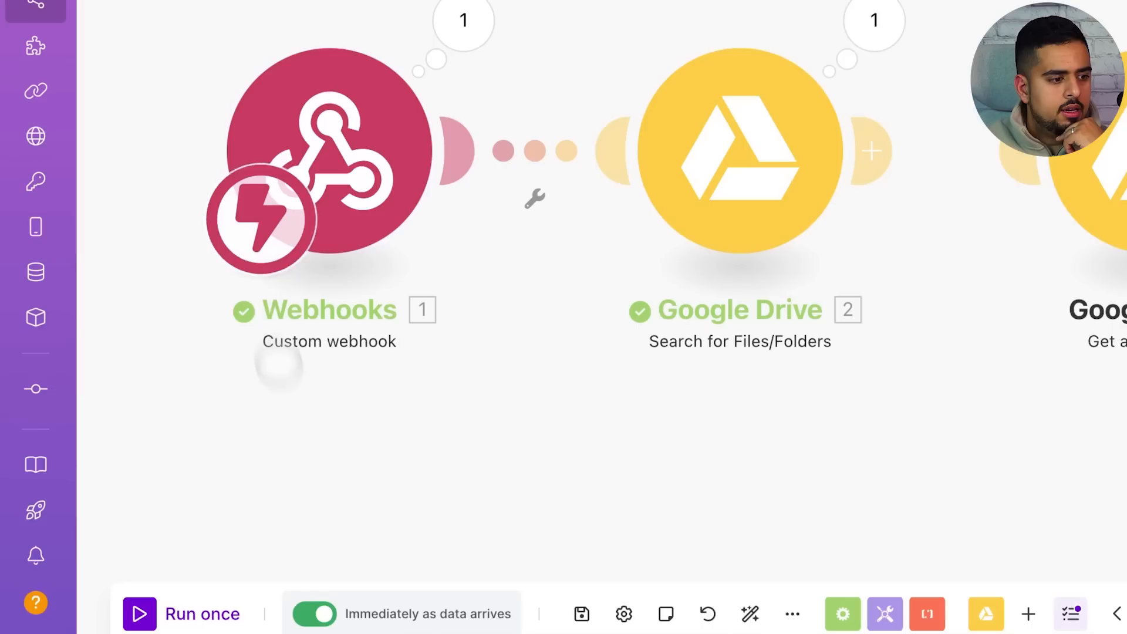
click(140, 584)
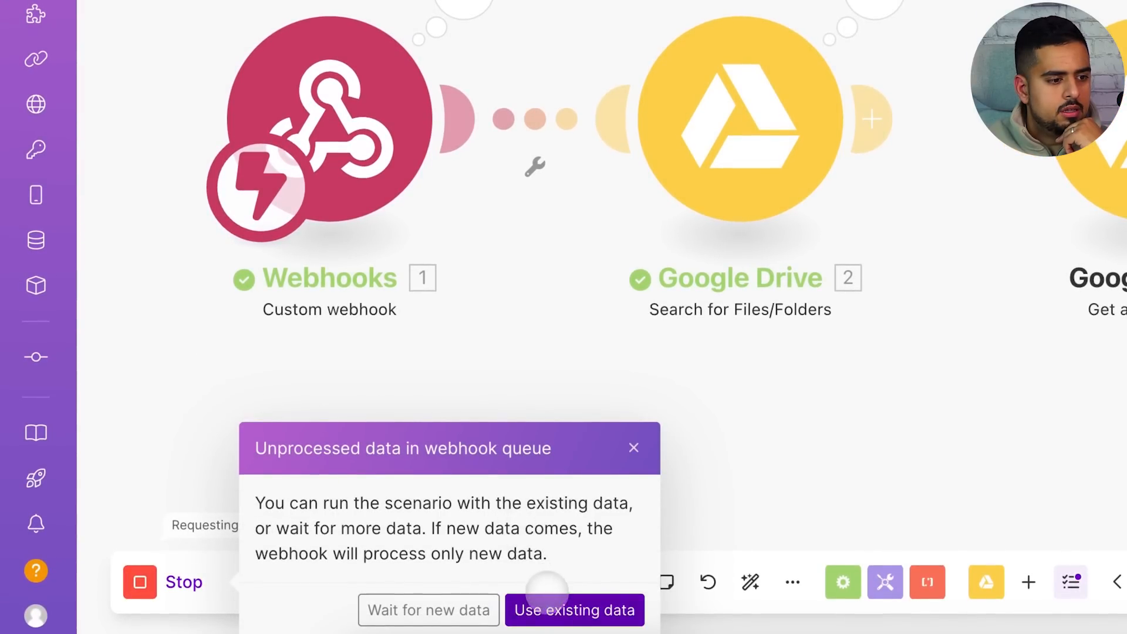
click(548, 599)
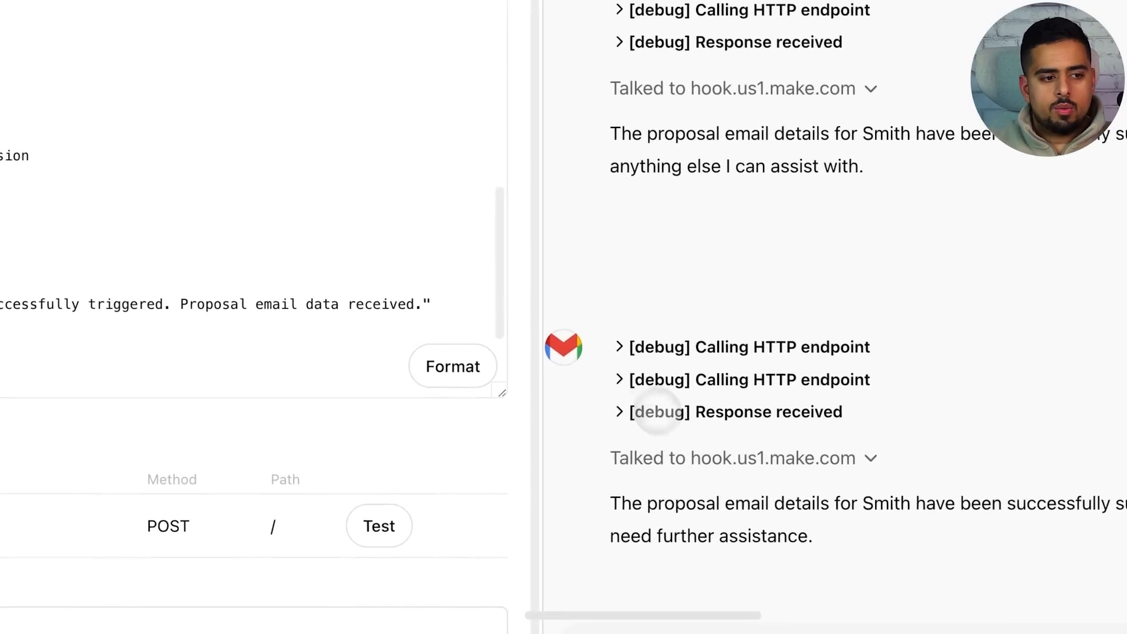
Expand the webhook request and review the e-mail and message values it received
click(620, 347)
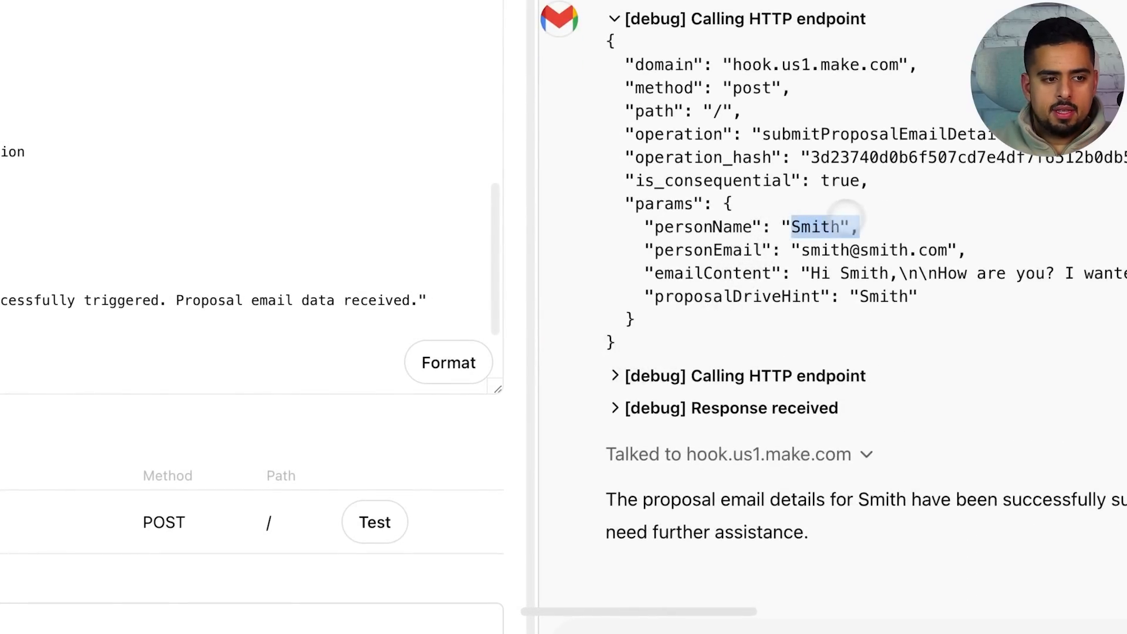
drag(811, 251, 972, 259)
click(957, 259)
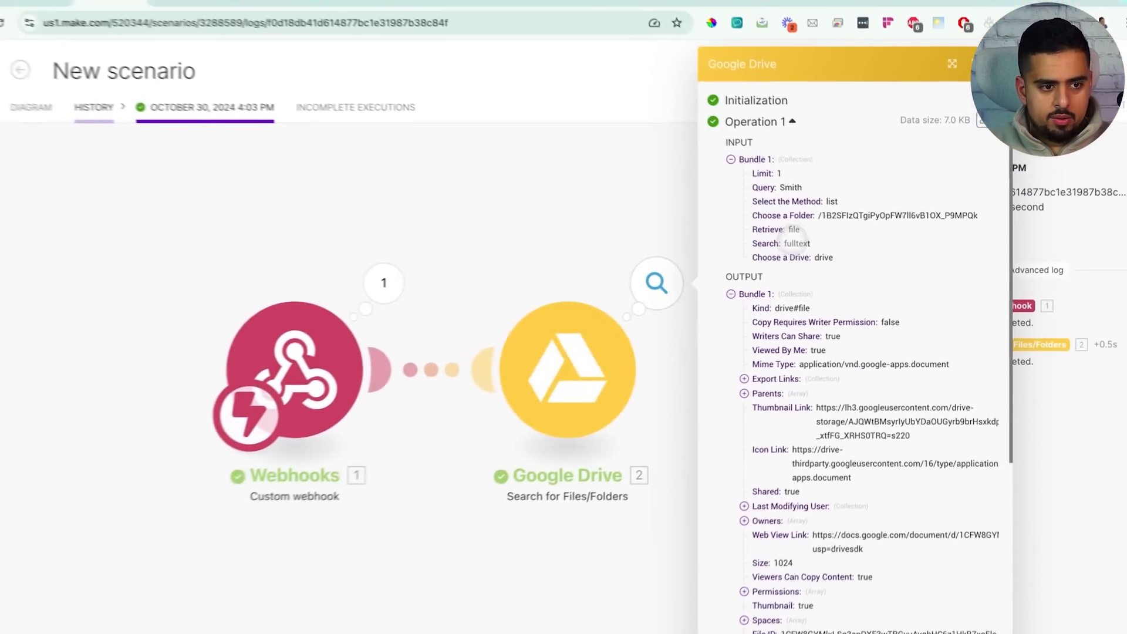
Compare the found file's name with the Drive Proposals folder, then go back to the diagram
scroll(840, 411, down, 2)
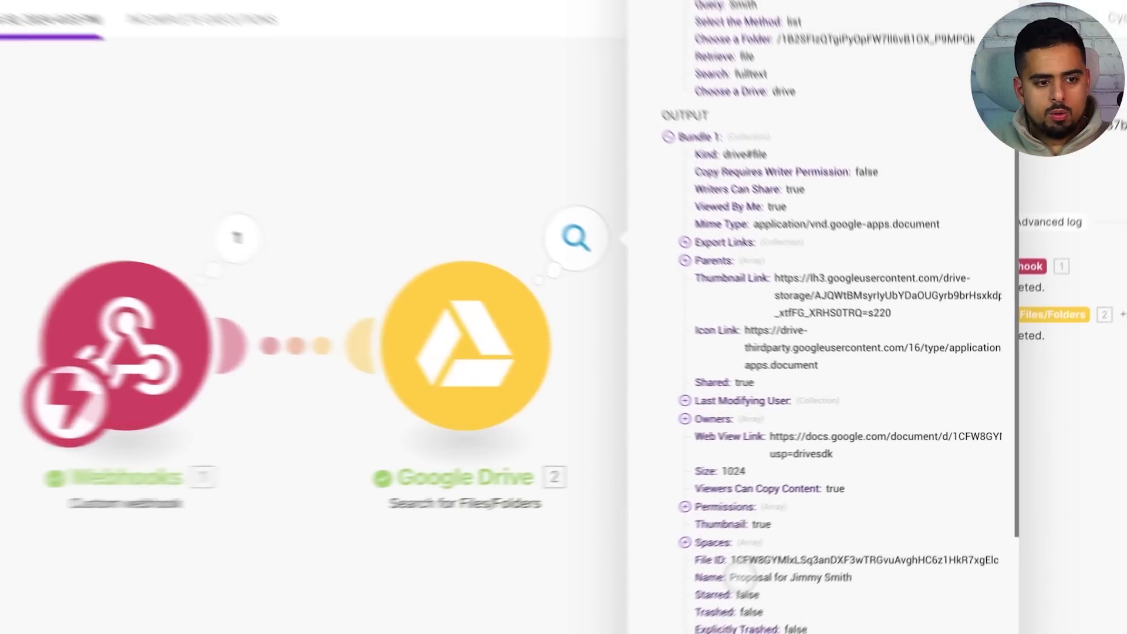
drag(791, 541, 906, 541)
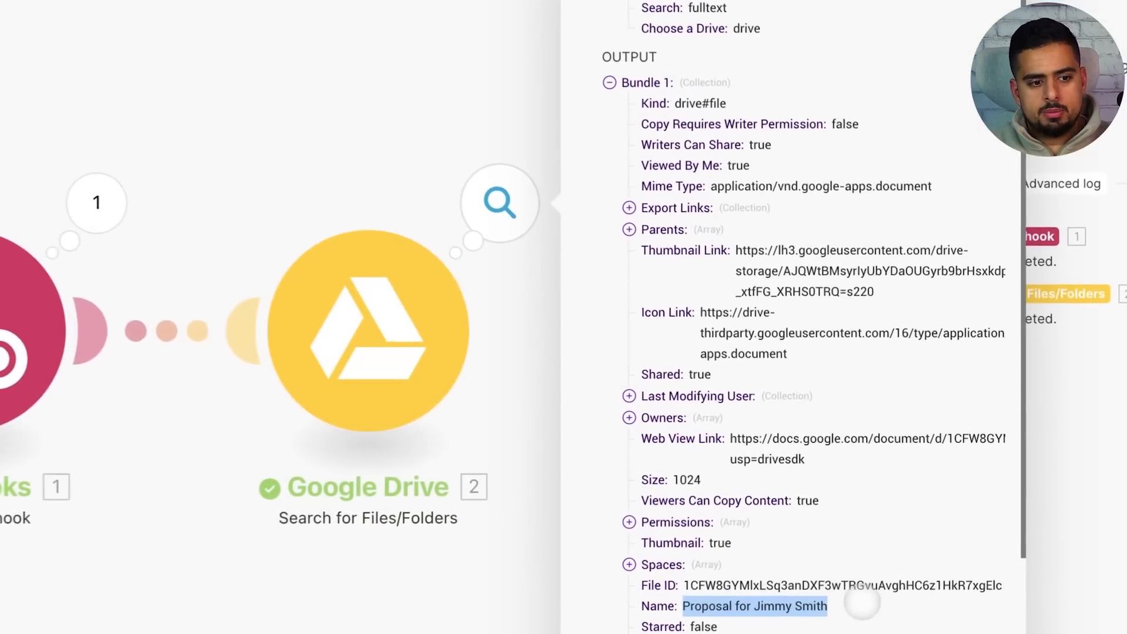
click(905, 540)
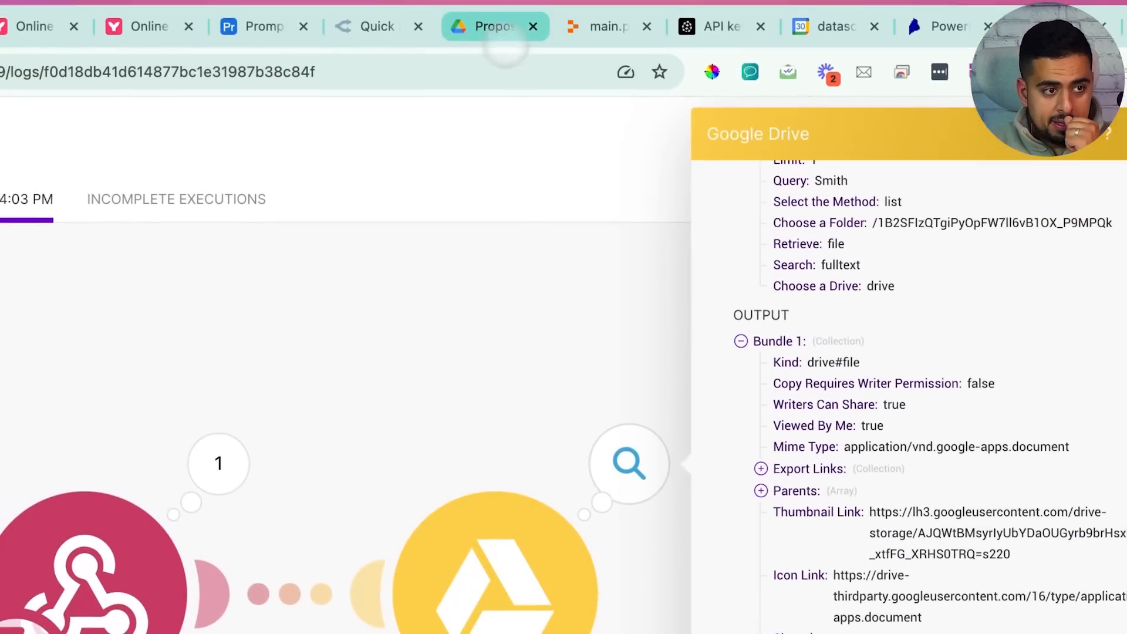
click(503, 26)
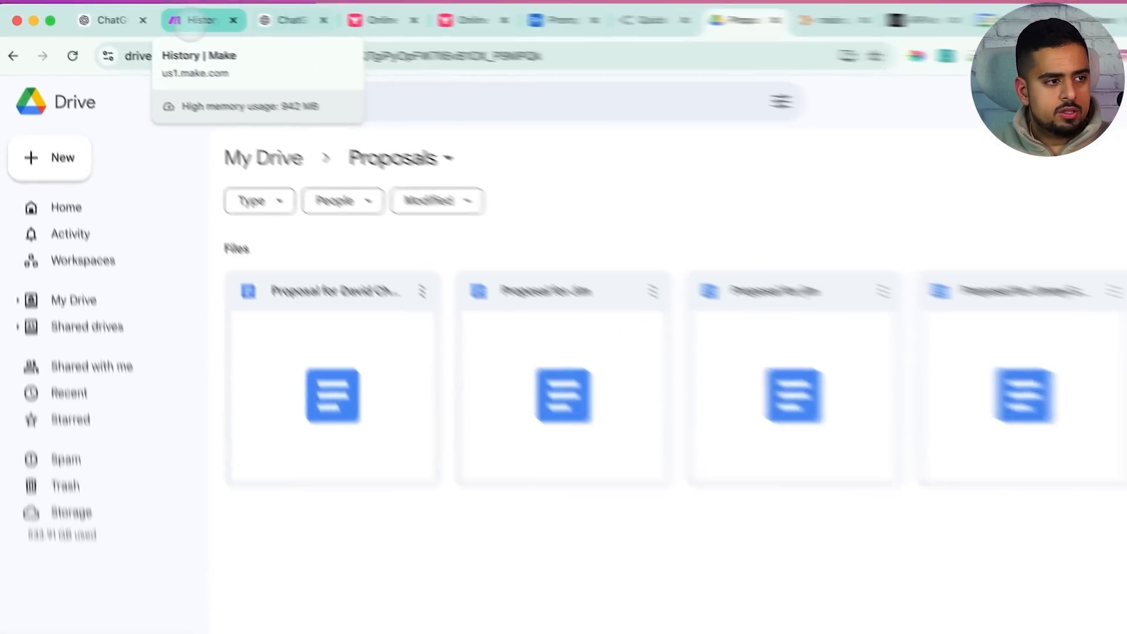
click(158, 10)
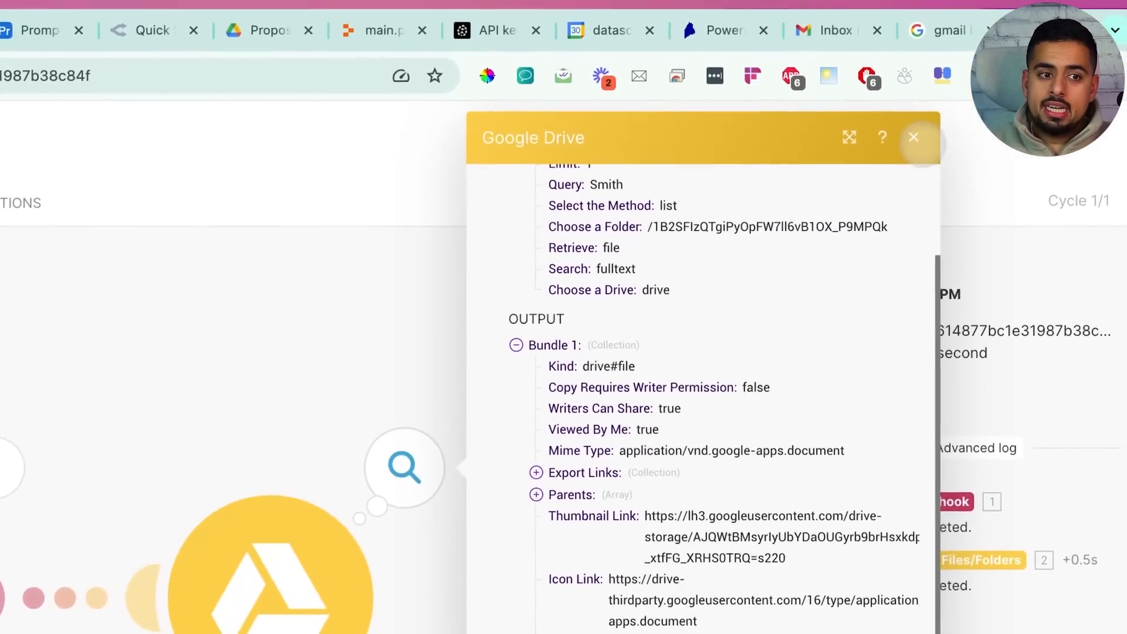
click(909, 140)
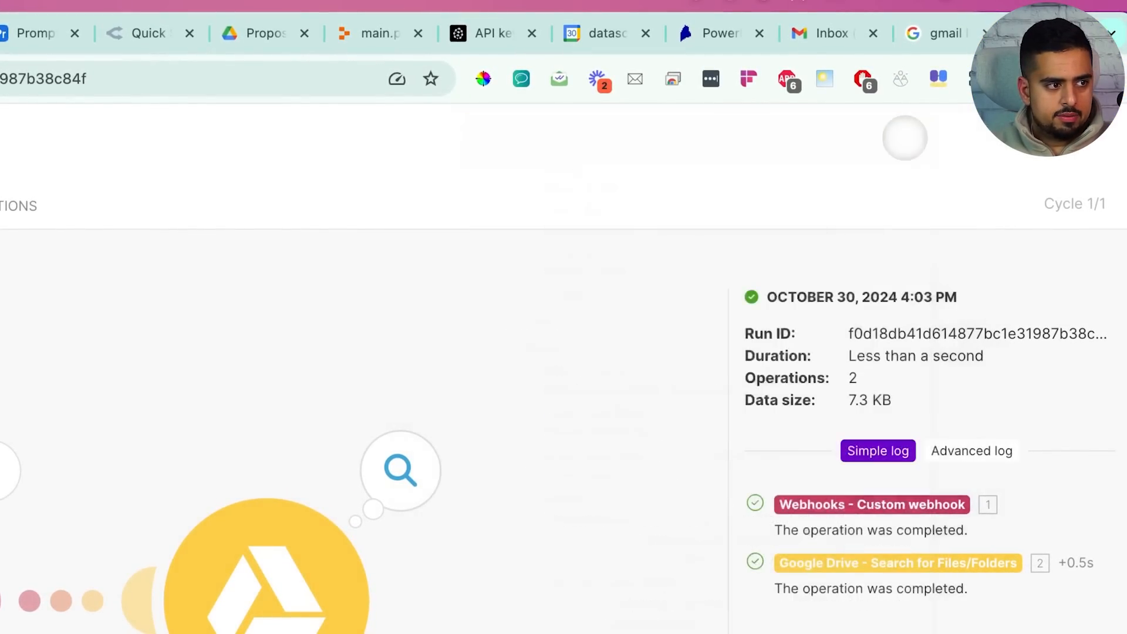
click(127, 150)
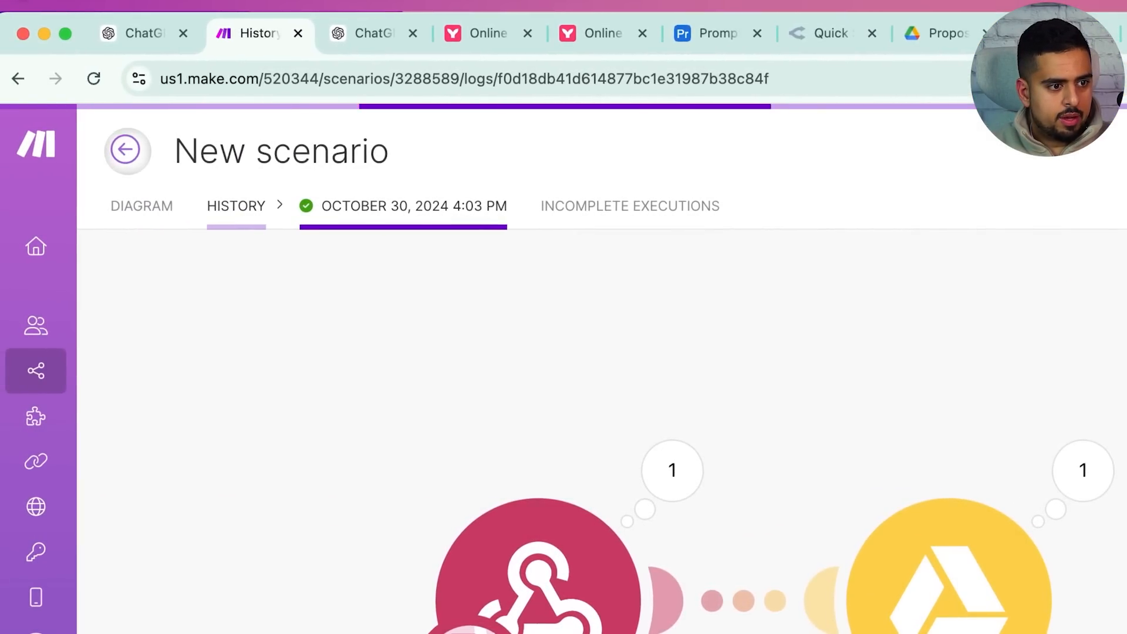
click(145, 230)
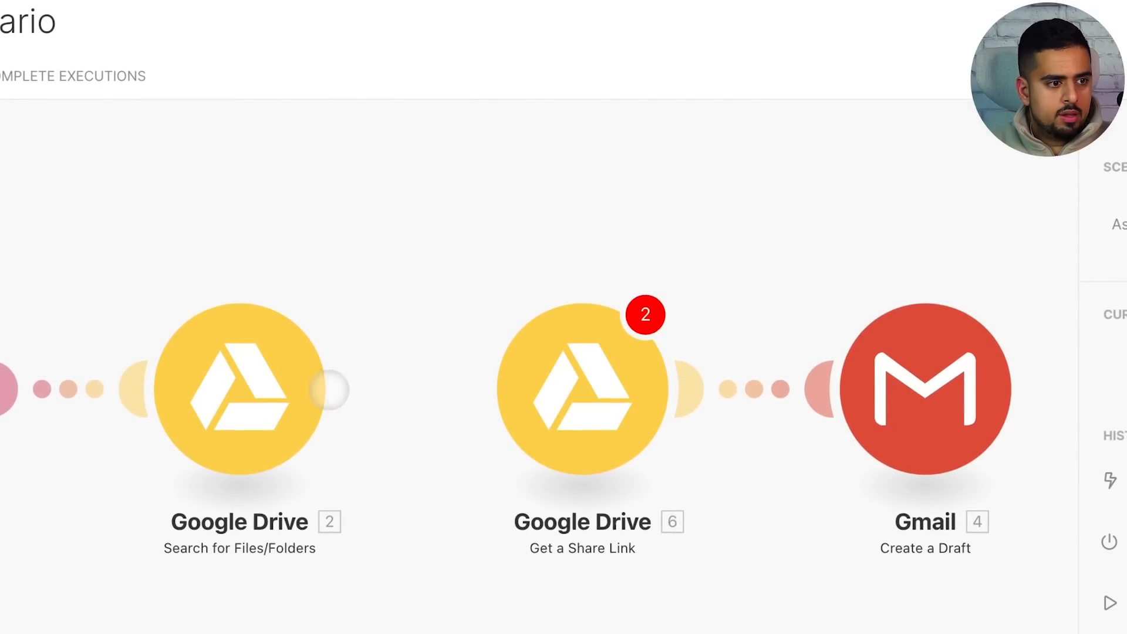
Link the Drive search to Get a Share Link set to File, and unlink the Gmail draft module
drag(345, 389, 462, 394)
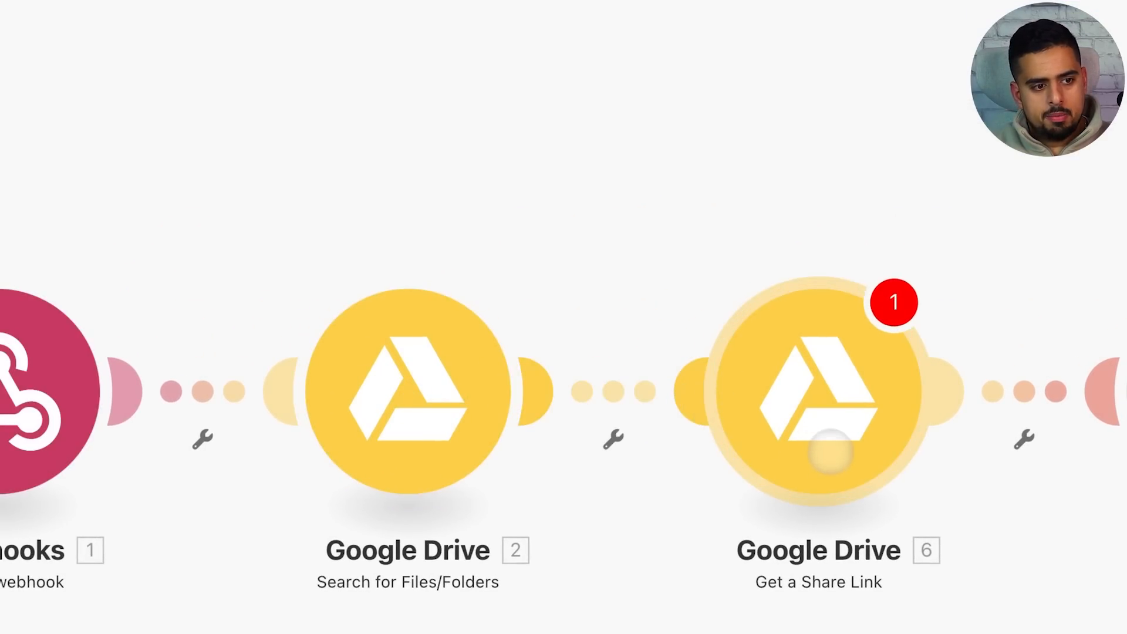
click(832, 401)
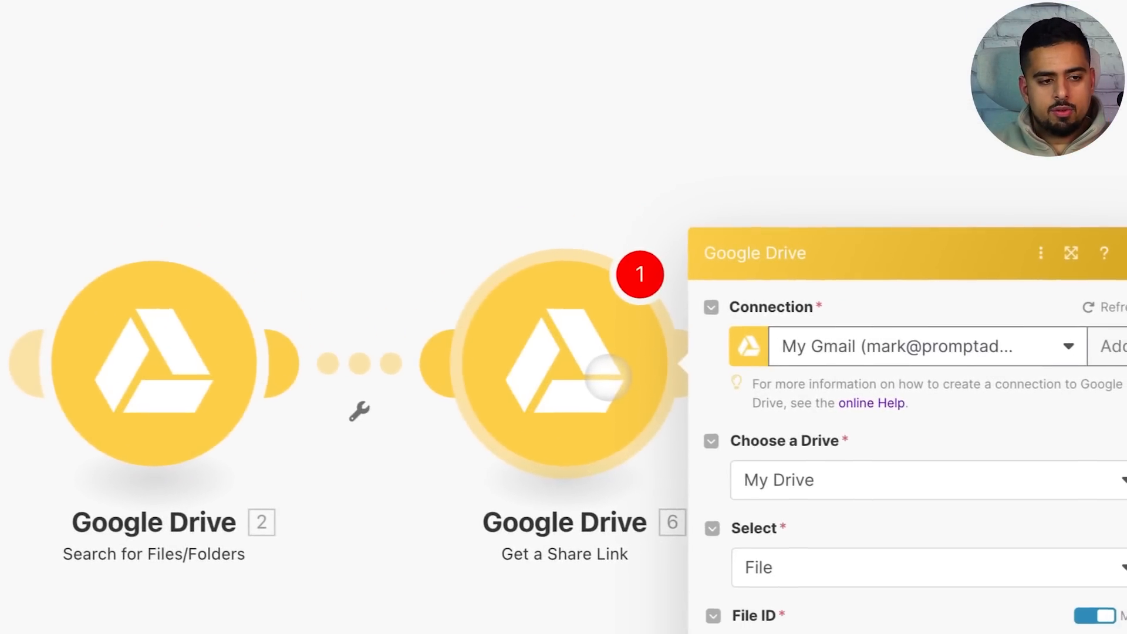
click(931, 295)
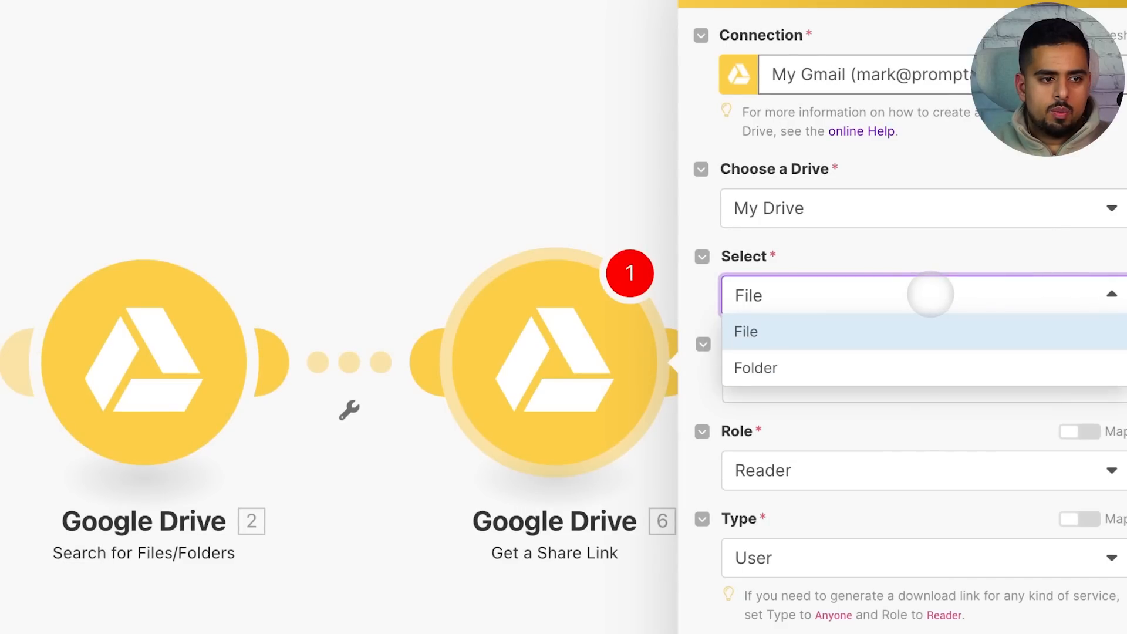
click(925, 300)
click(852, 383)
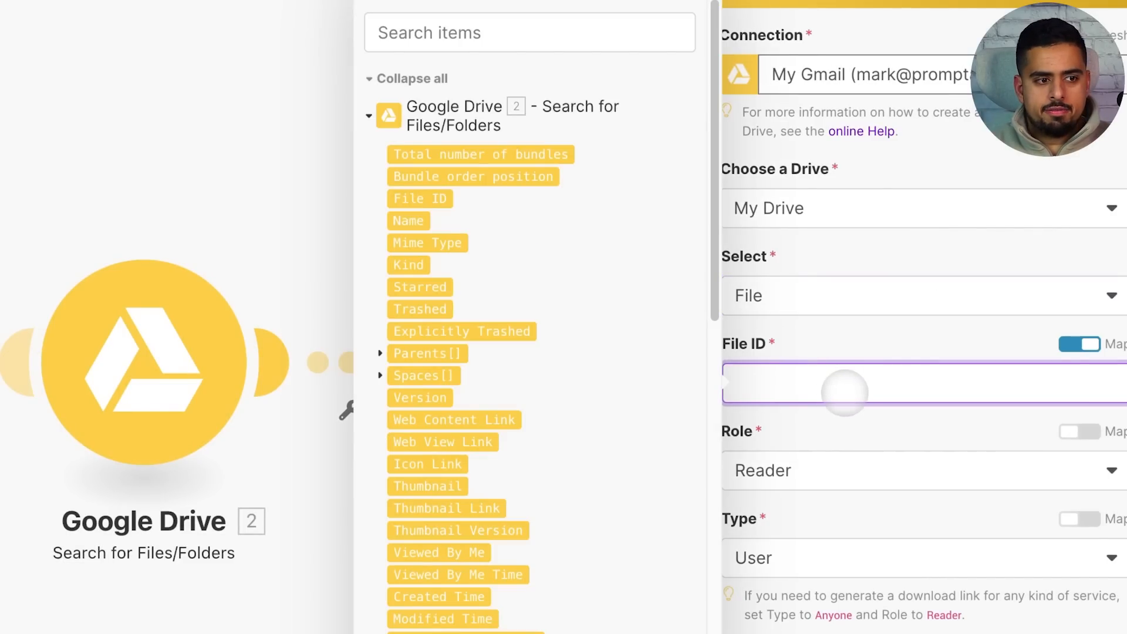
scroll(415, 297, down, 15)
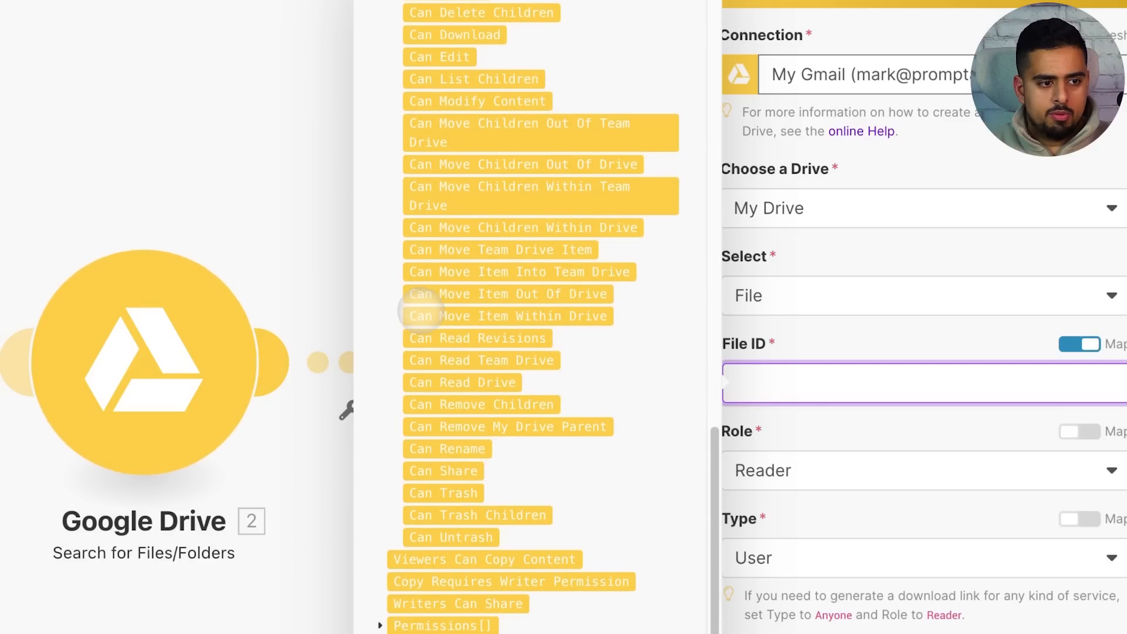
scroll(411, 312, up, 7)
scroll(411, 326, up, 5)
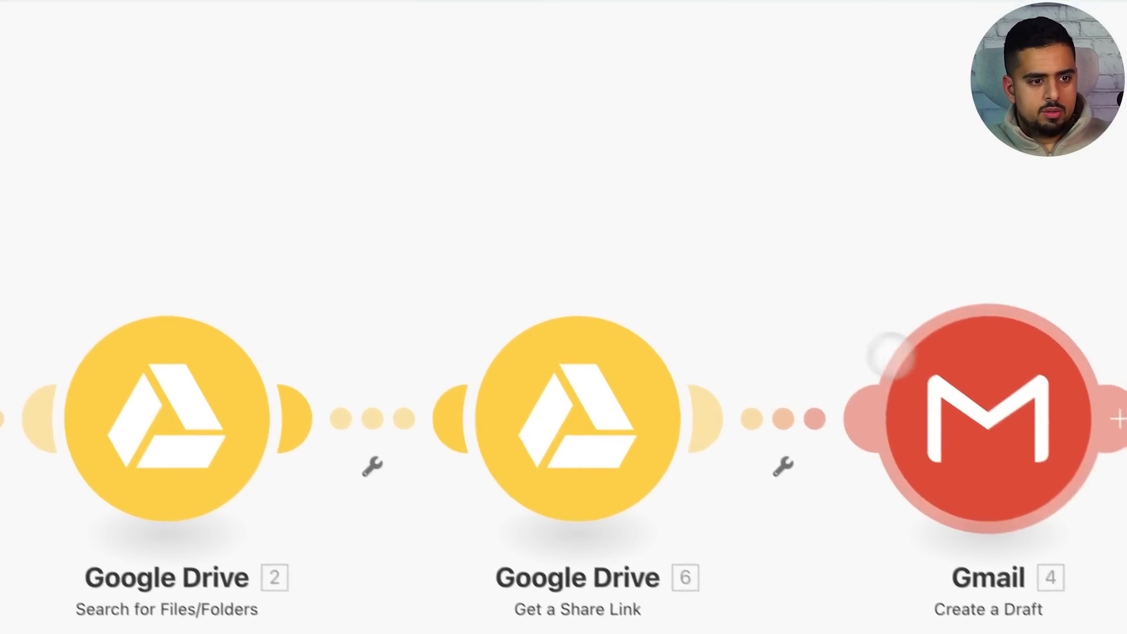
right_click(835, 432)
click(830, 432)
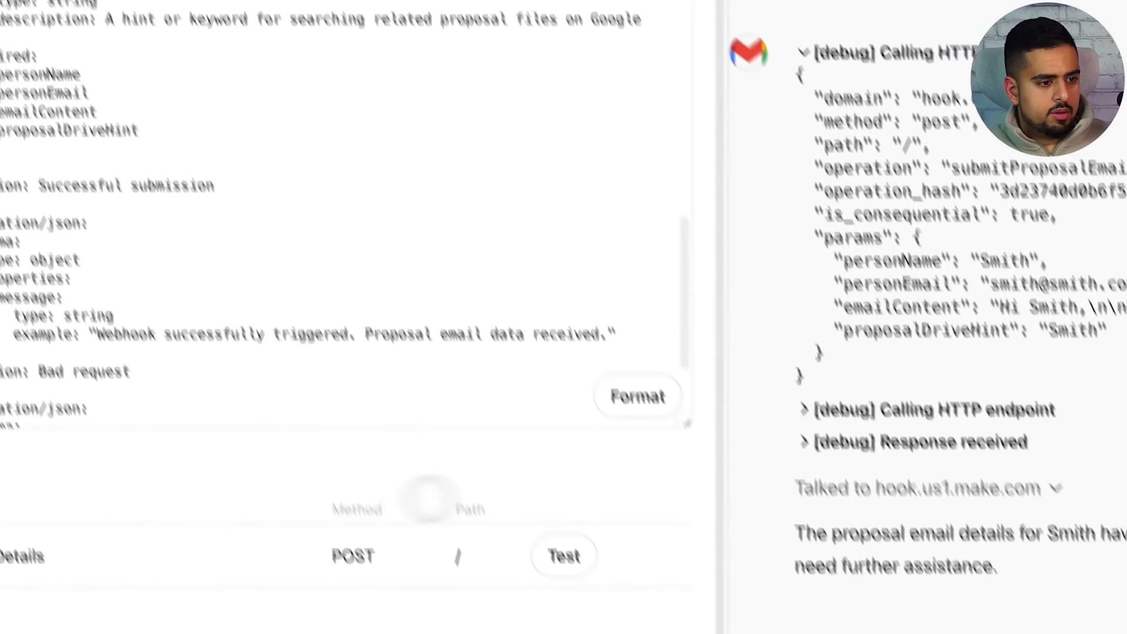
Send 'rerun with same output' to the Email Drafter
click(757, 607)
text(rerun with same )
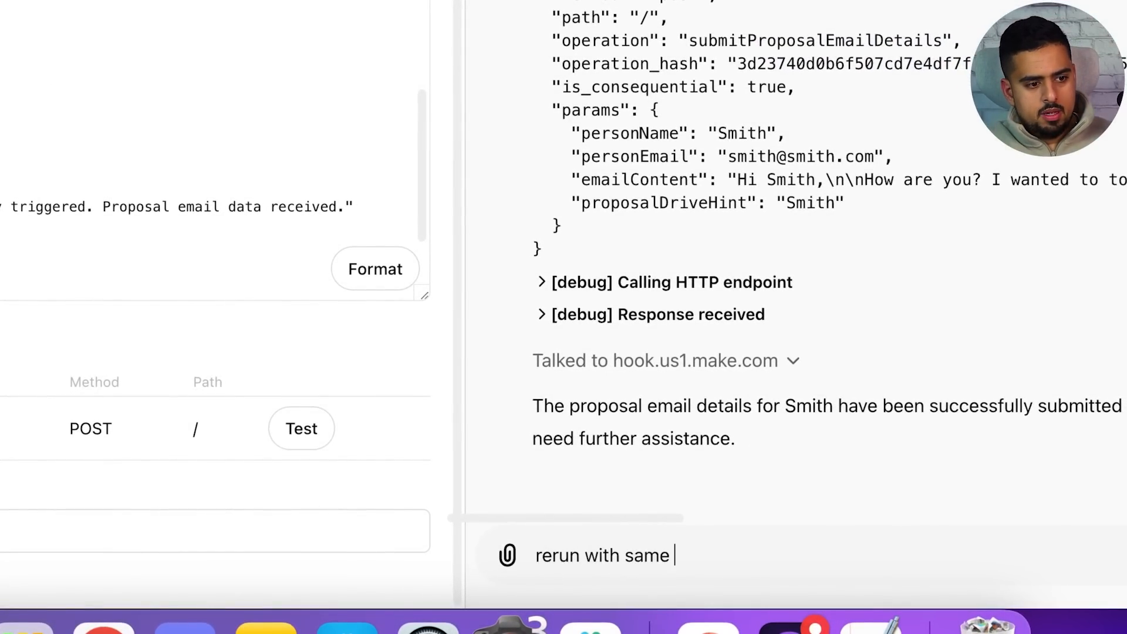
text(output)
key(Return)
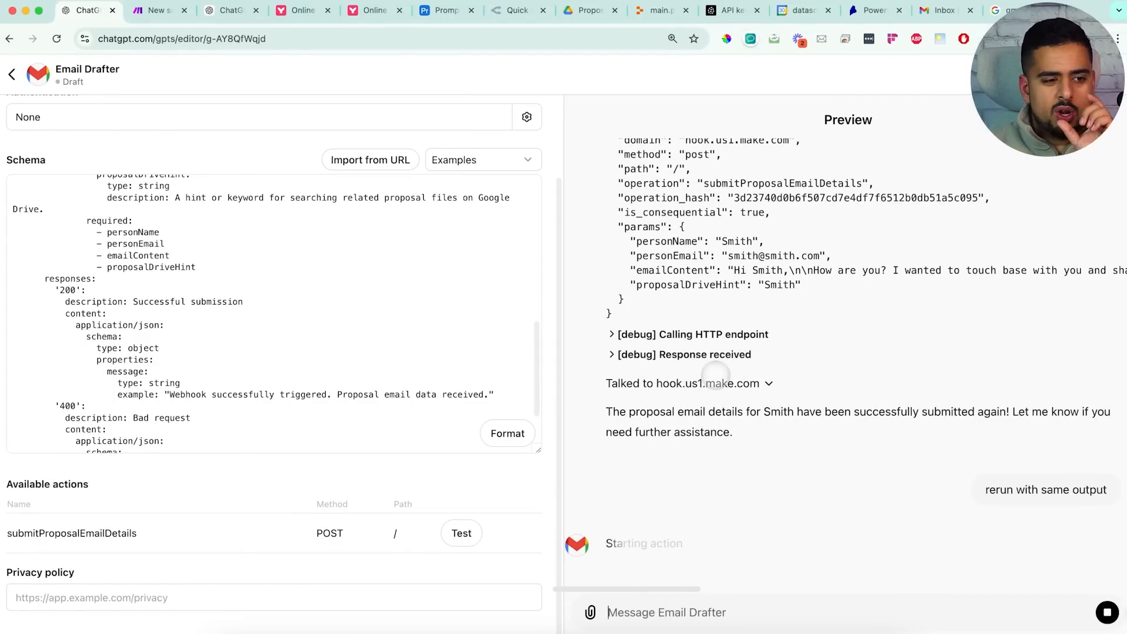
Confirm the Email Drafter's hook.us1.make.com call and return to the Make scenario
click(638, 514)
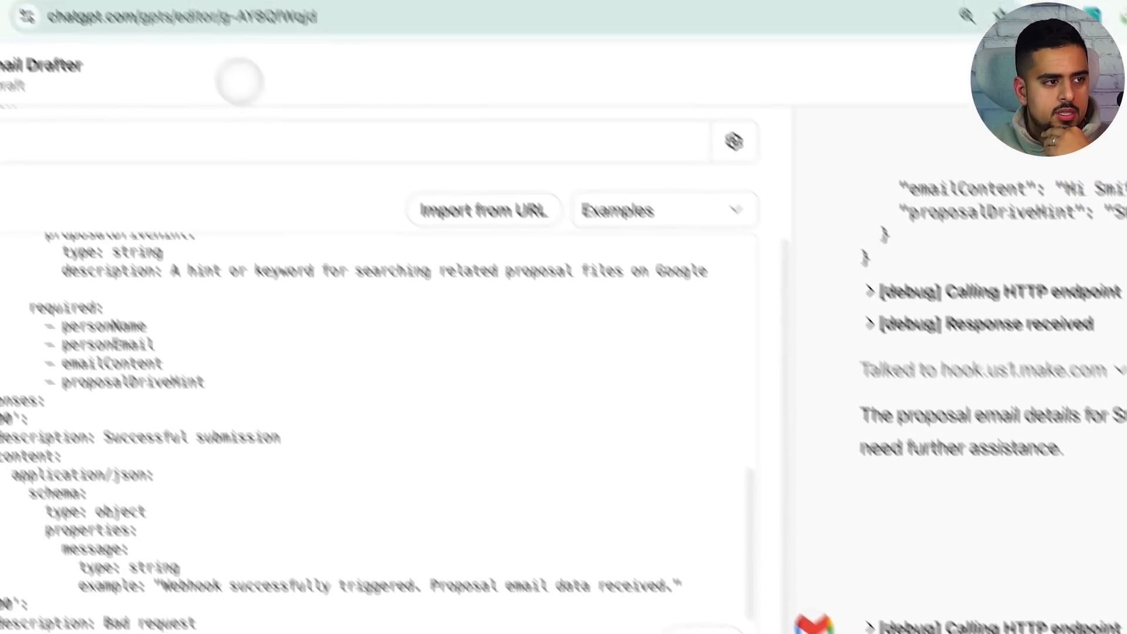
click(187, 27)
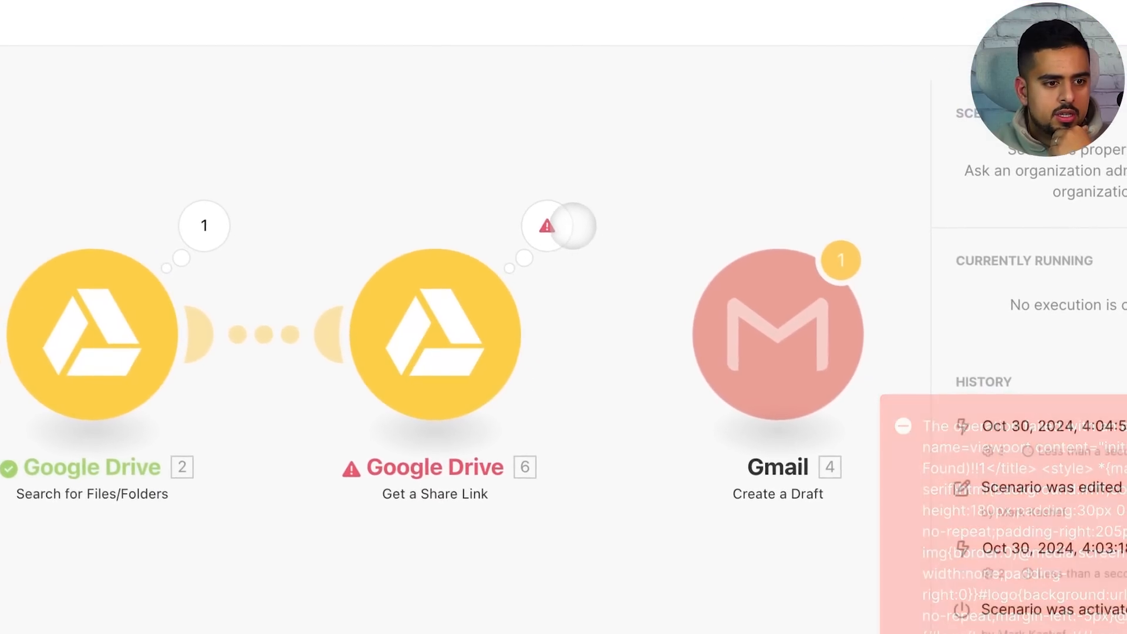
Open the failed run's execution log and history, then return to the diagram
click(1057, 437)
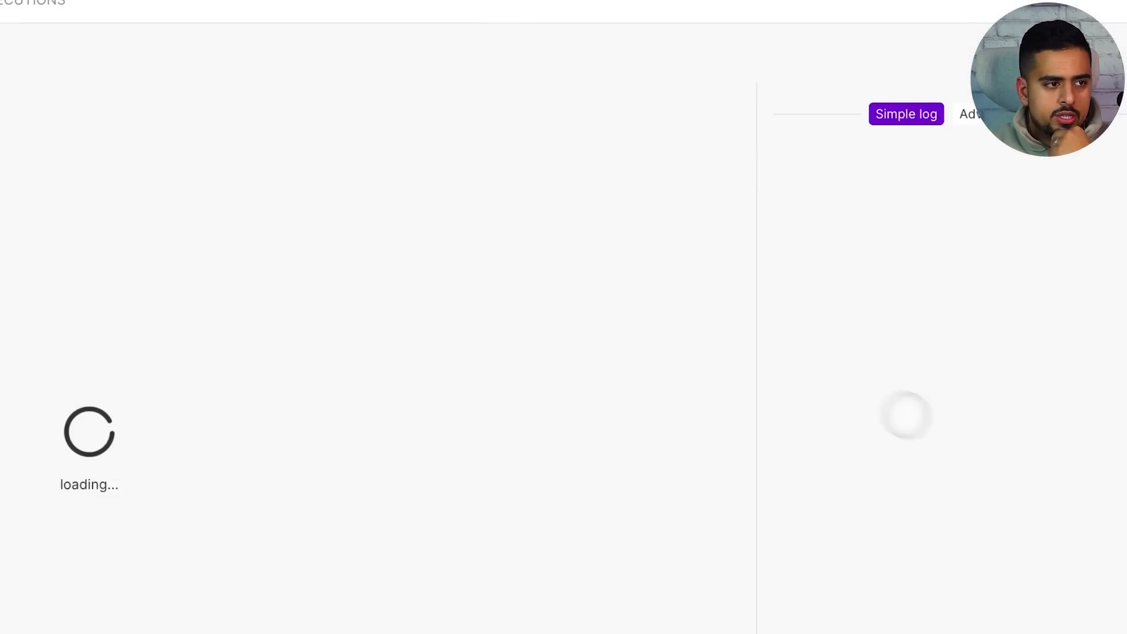
click(216, 164)
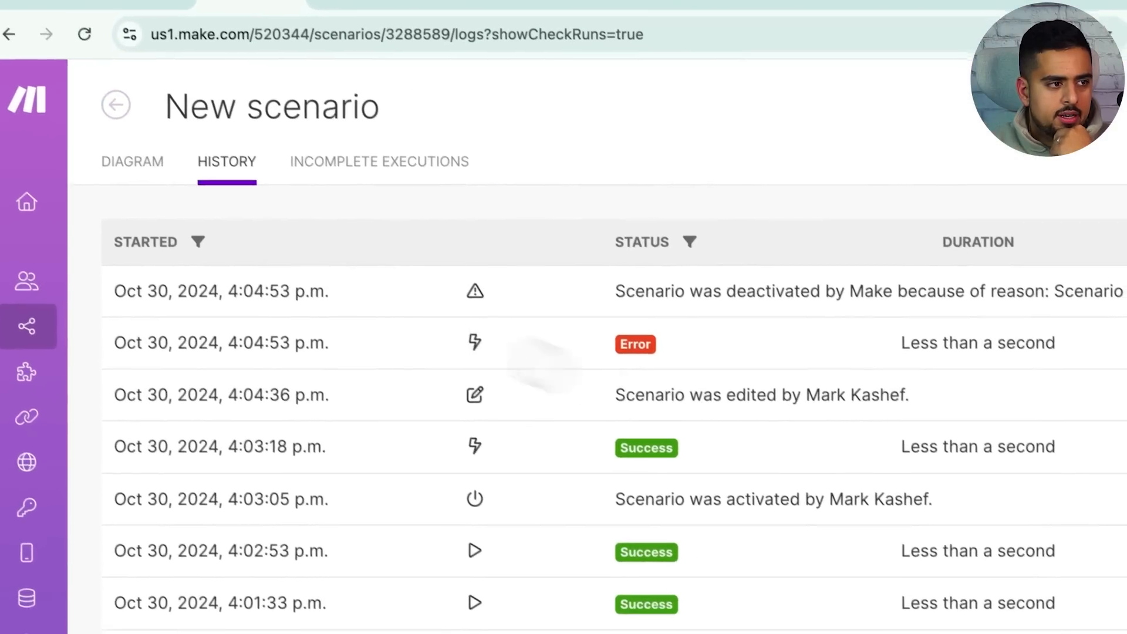
click(120, 147)
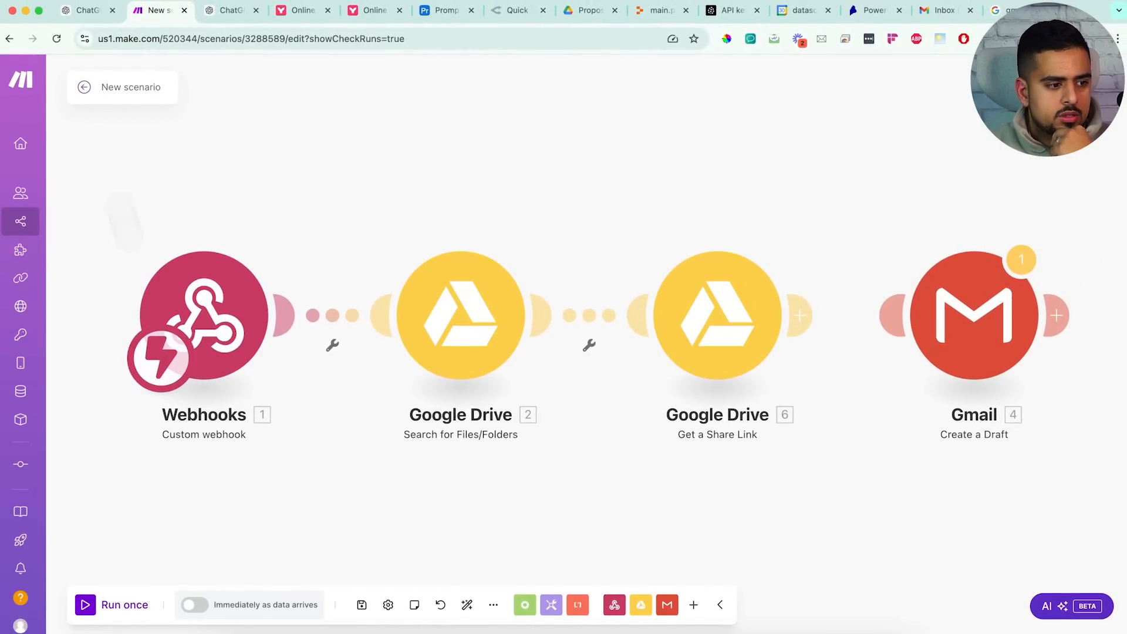
Rerun on the queued data, check the Drive search output, and open Get a Share Link settings
click(194, 605)
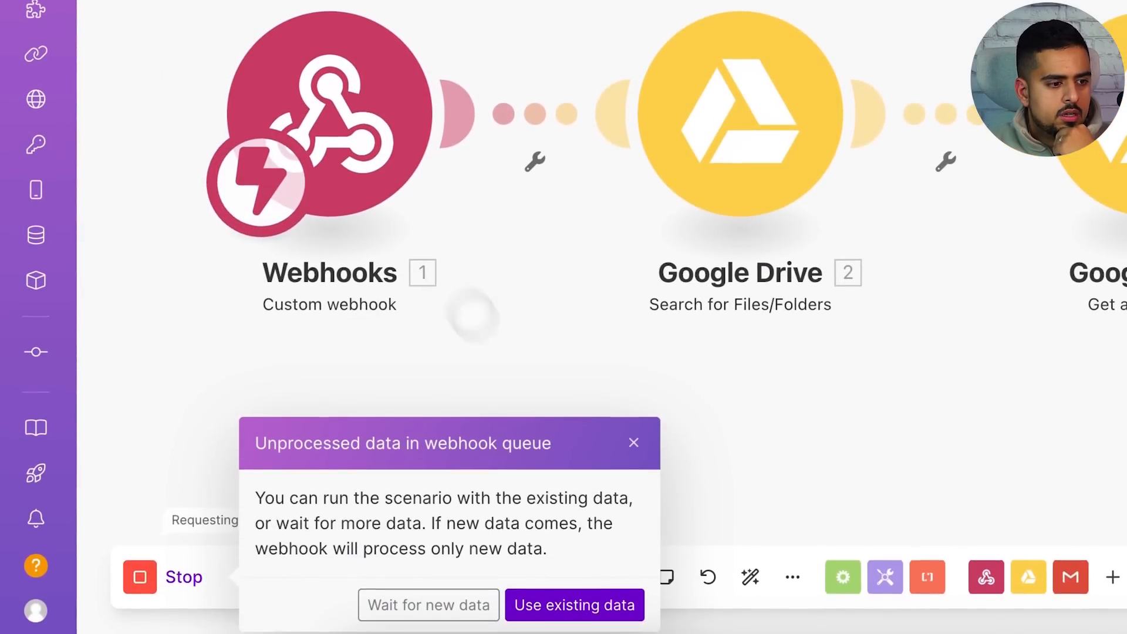
click(587, 605)
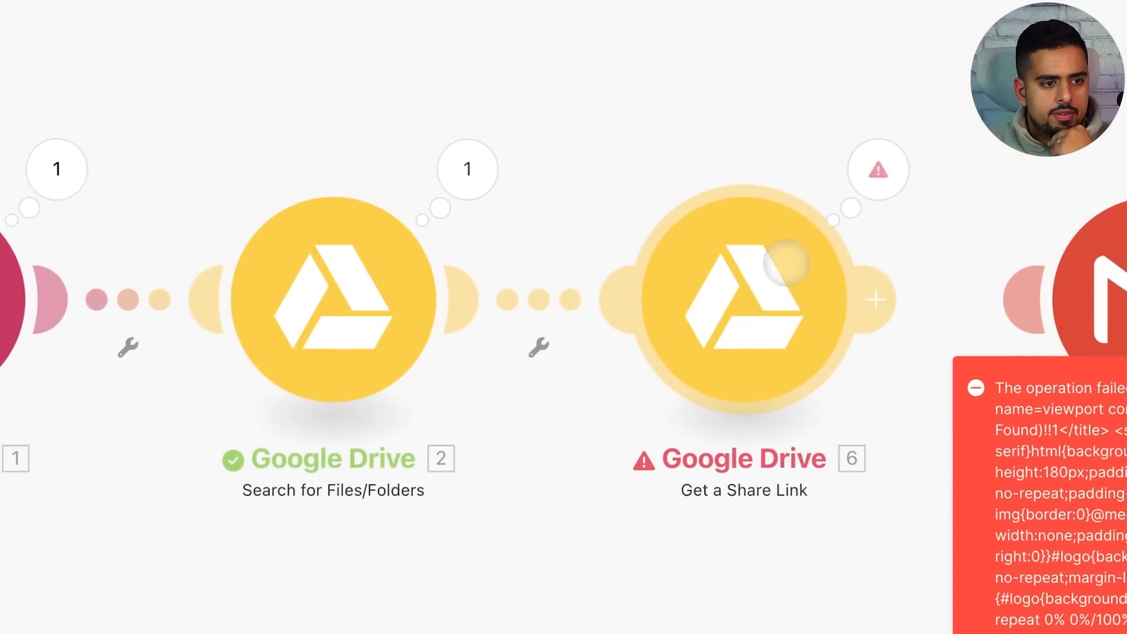
click(473, 179)
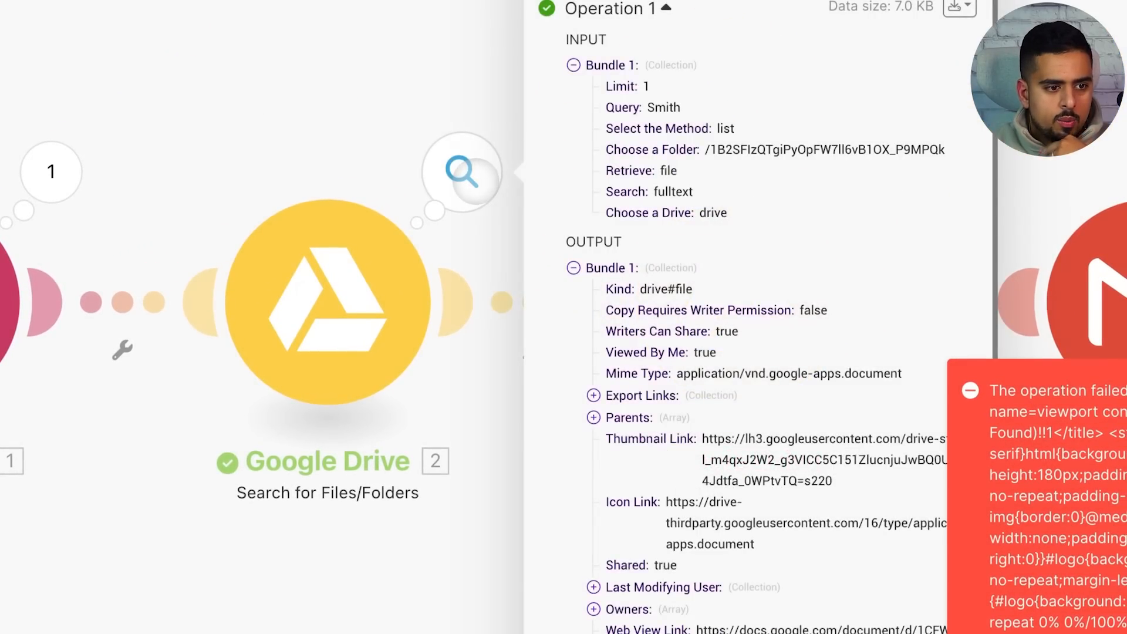
scroll(627, 159, down, 5)
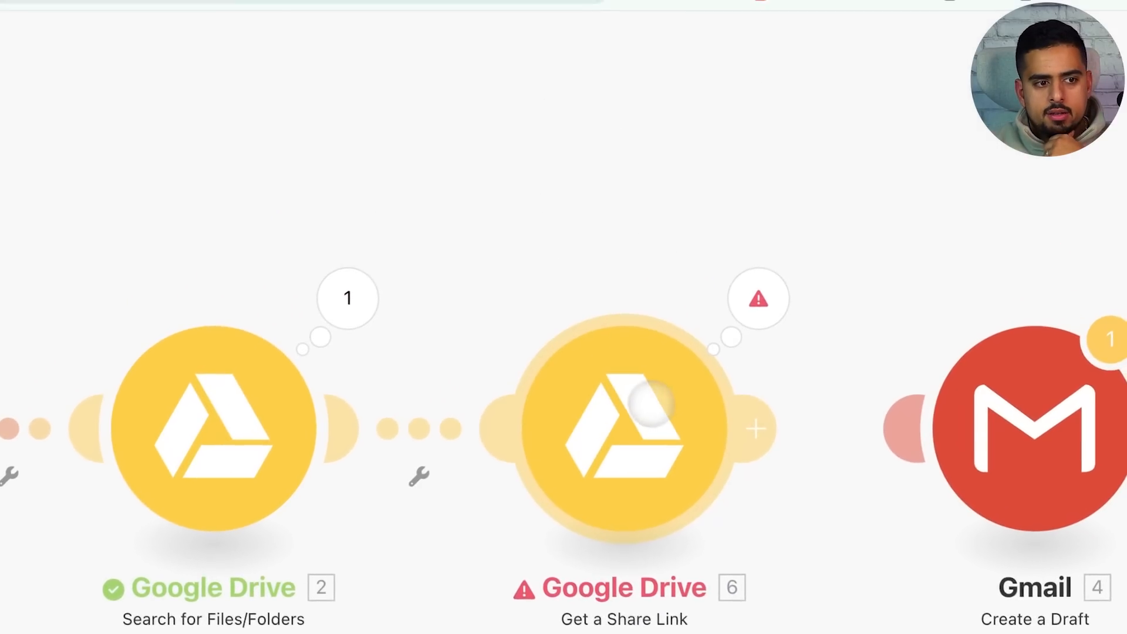
click(658, 405)
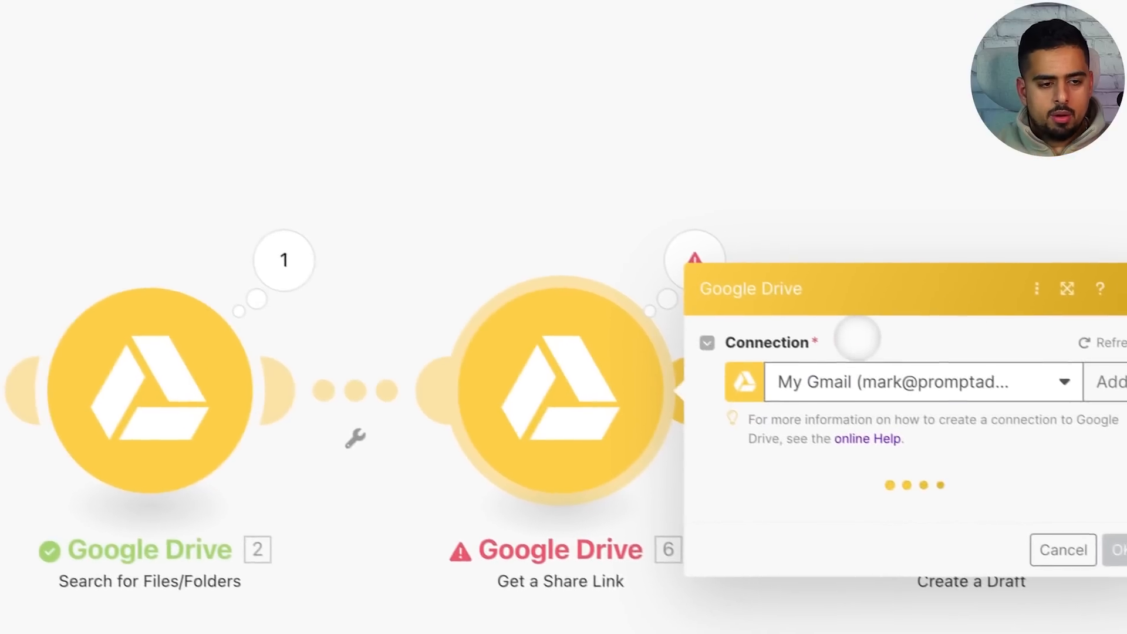
Map 2. Web View Link into File ID, keep Role as Reader, set Type to Anyone, and save
scroll(849, 335, down, 2)
click(793, 293)
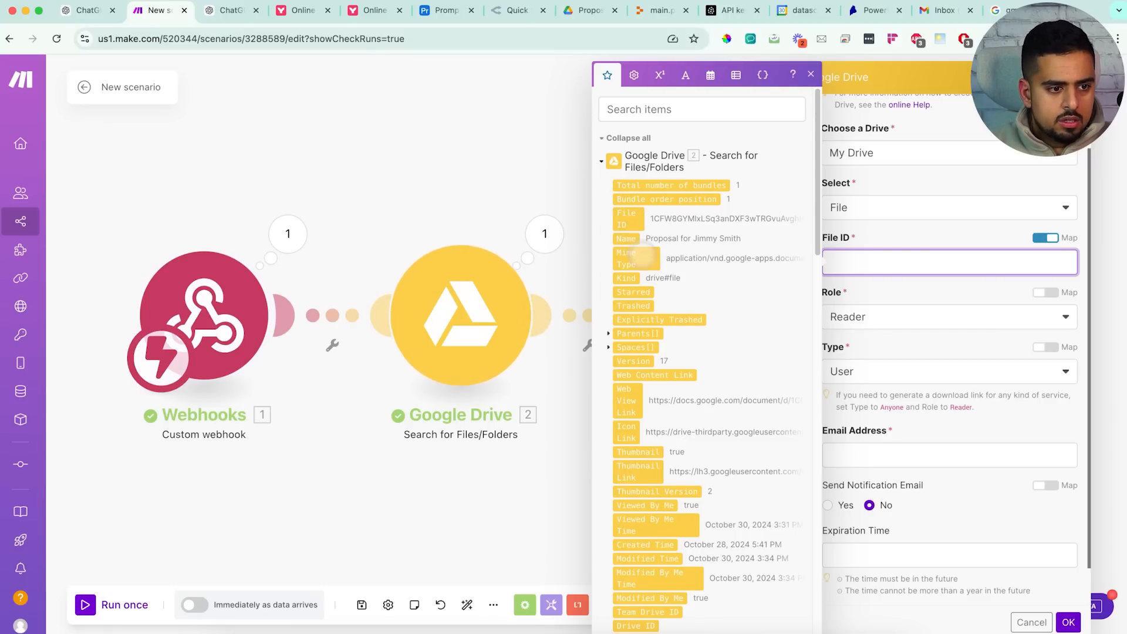
scroll(659, 272, down, 5)
scroll(660, 275, up, 6)
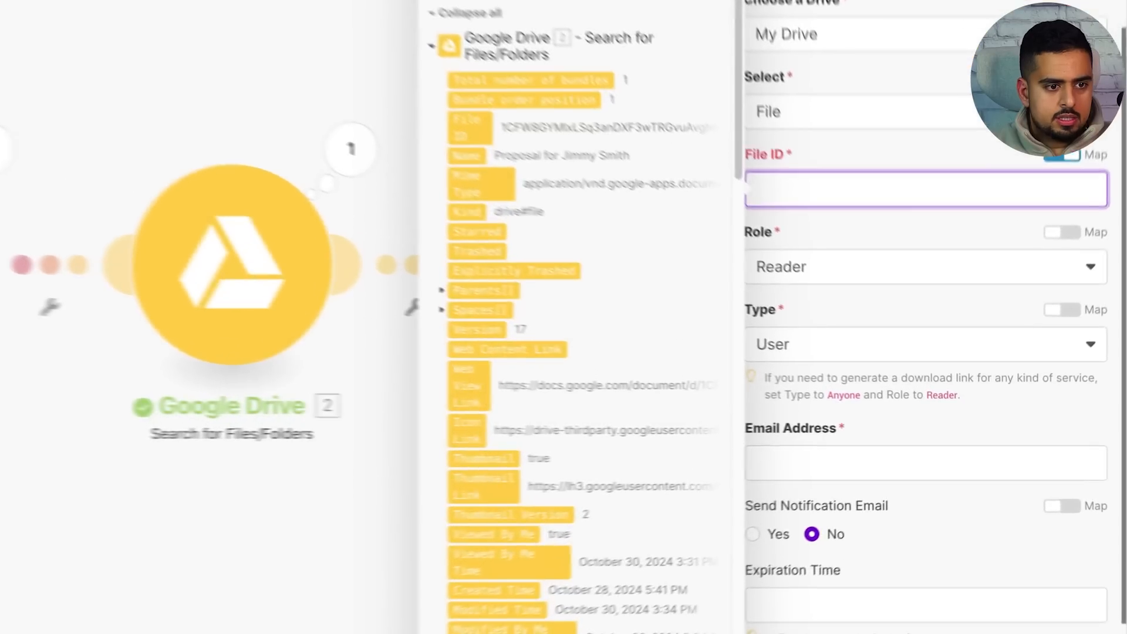
click(627, 400)
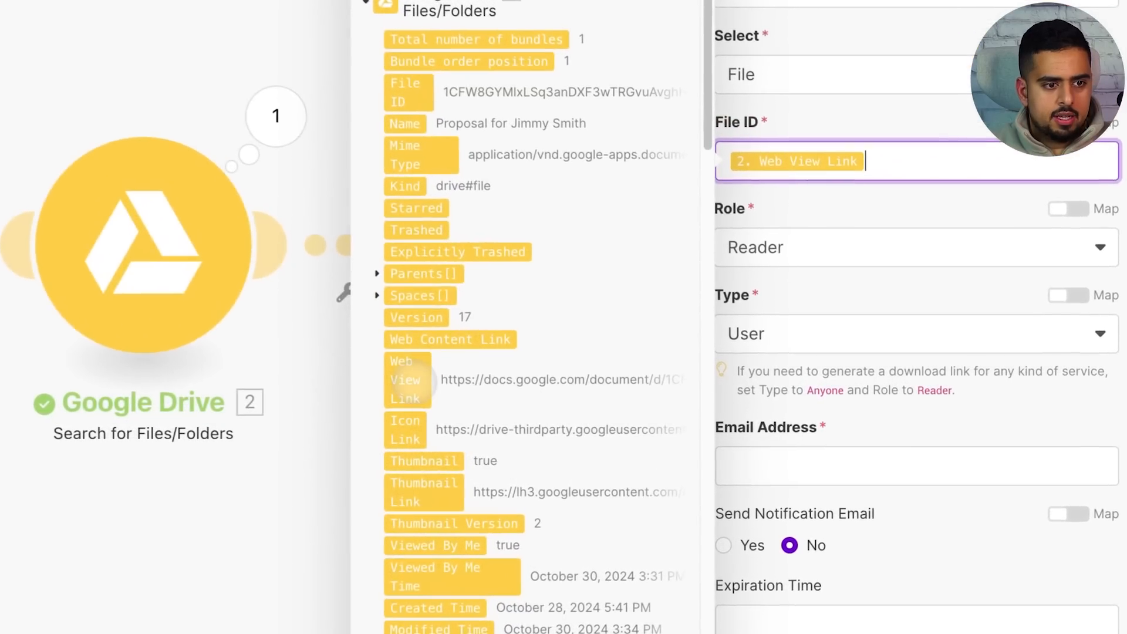
click(938, 338)
click(863, 240)
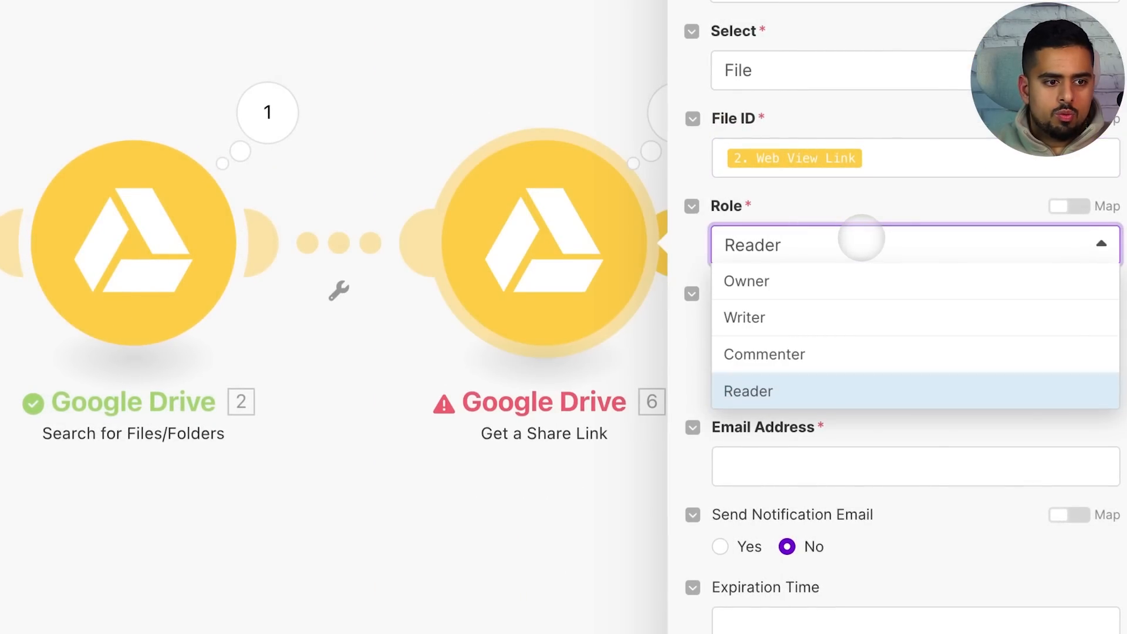
click(862, 241)
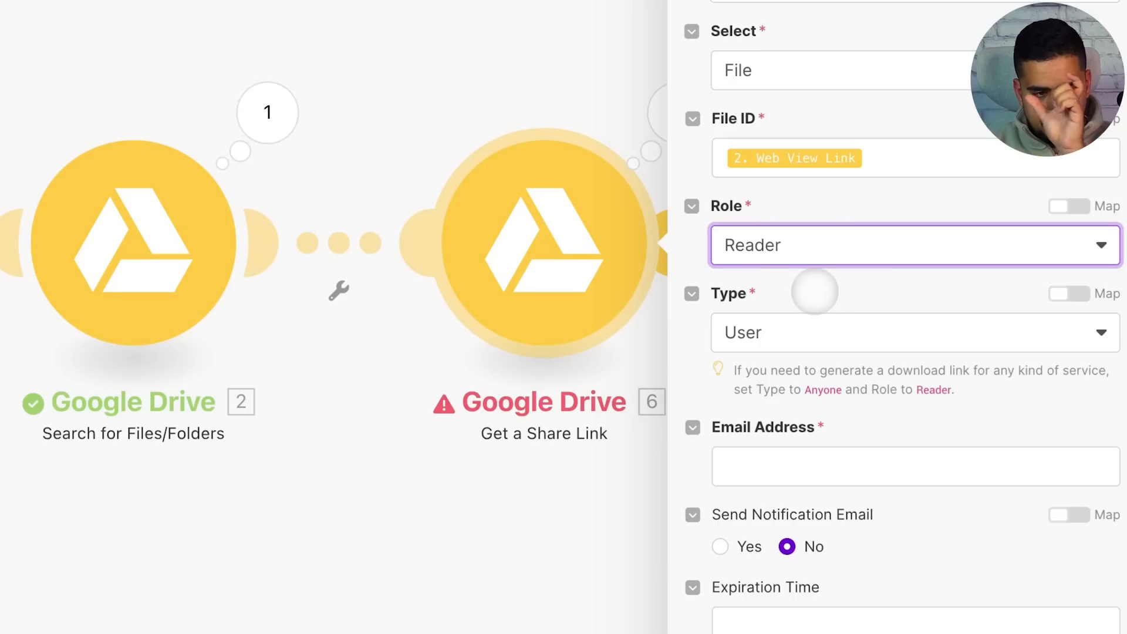
click(811, 337)
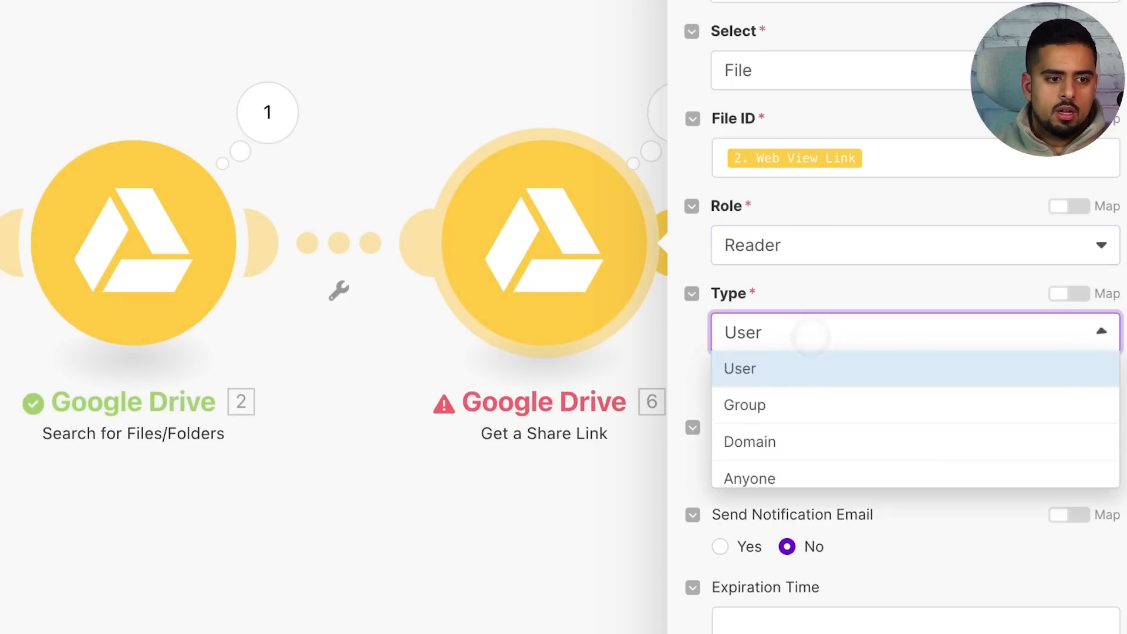
click(786, 477)
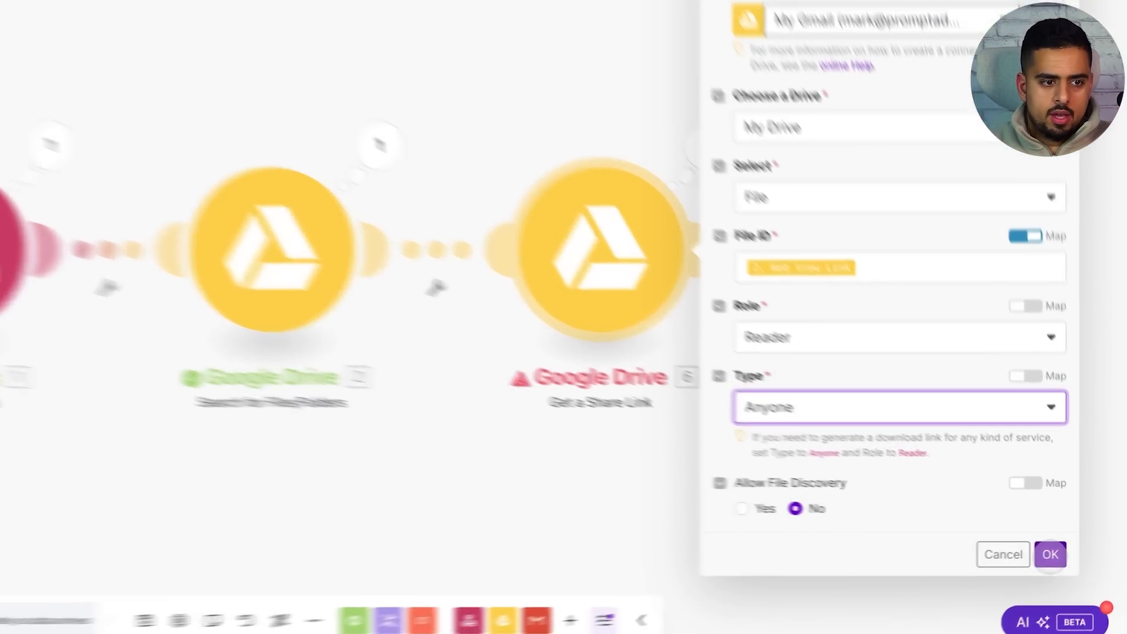
click(1068, 553)
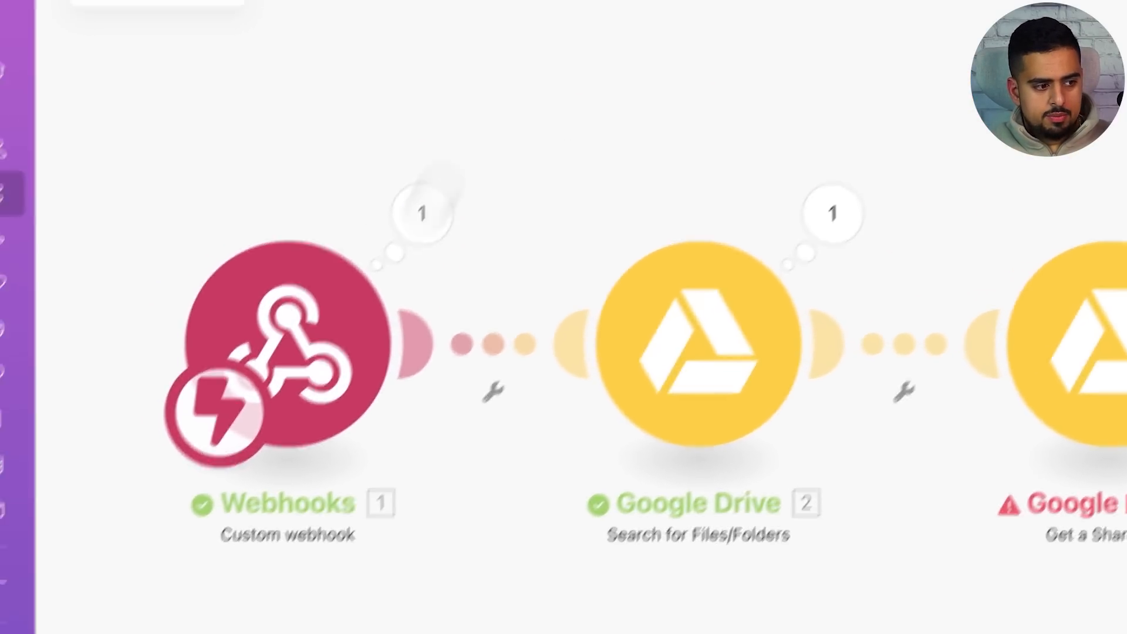
Set scheduling to Immediately and run once on the queued webhook data
click(302, 605)
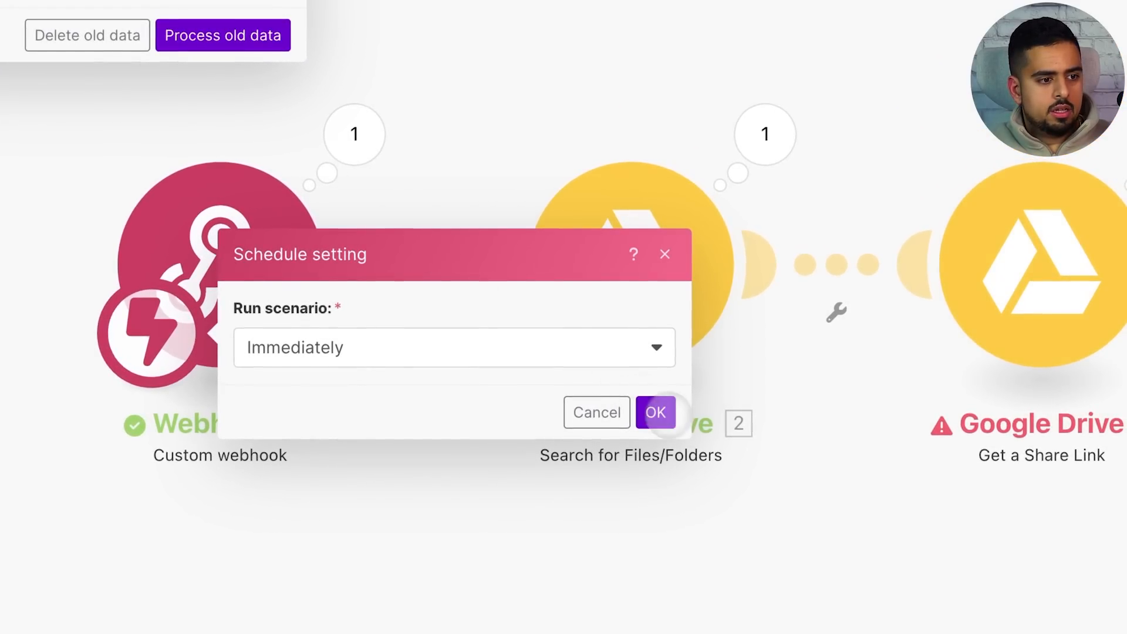
click(749, 304)
click(159, 611)
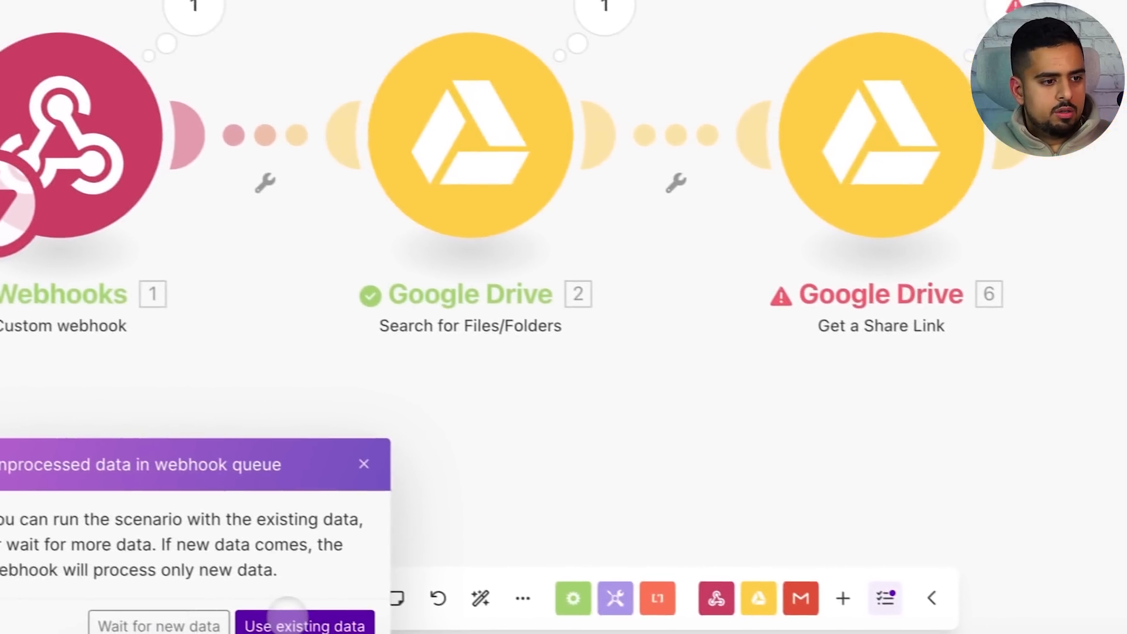
click(307, 622)
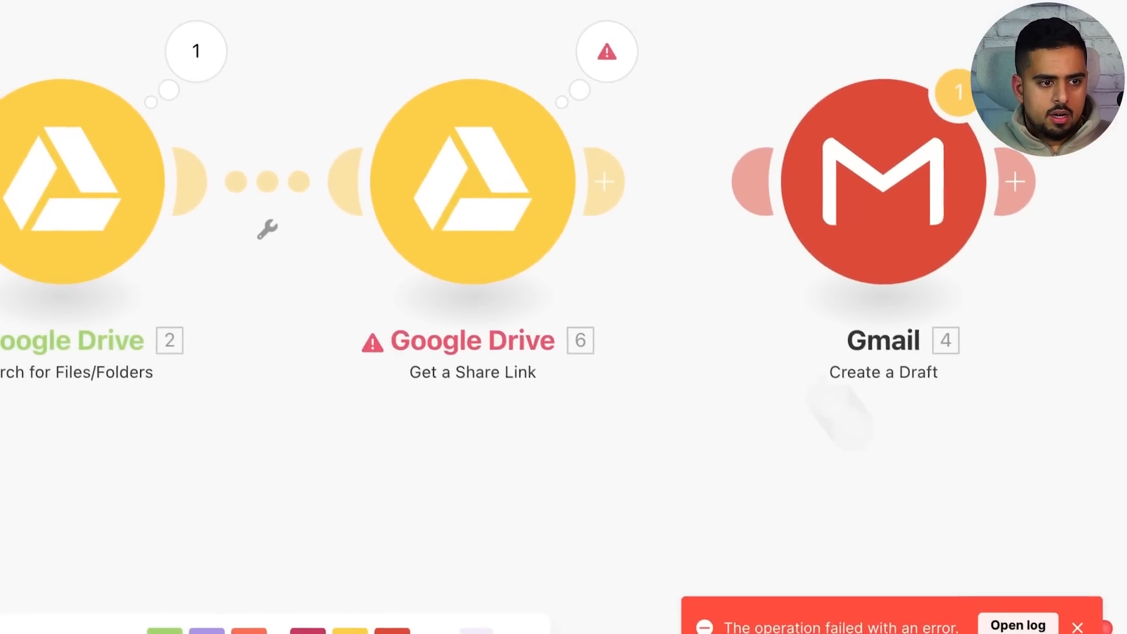
Check the share-link error and remap File ID to the search's 2. File ID
click(994, 2)
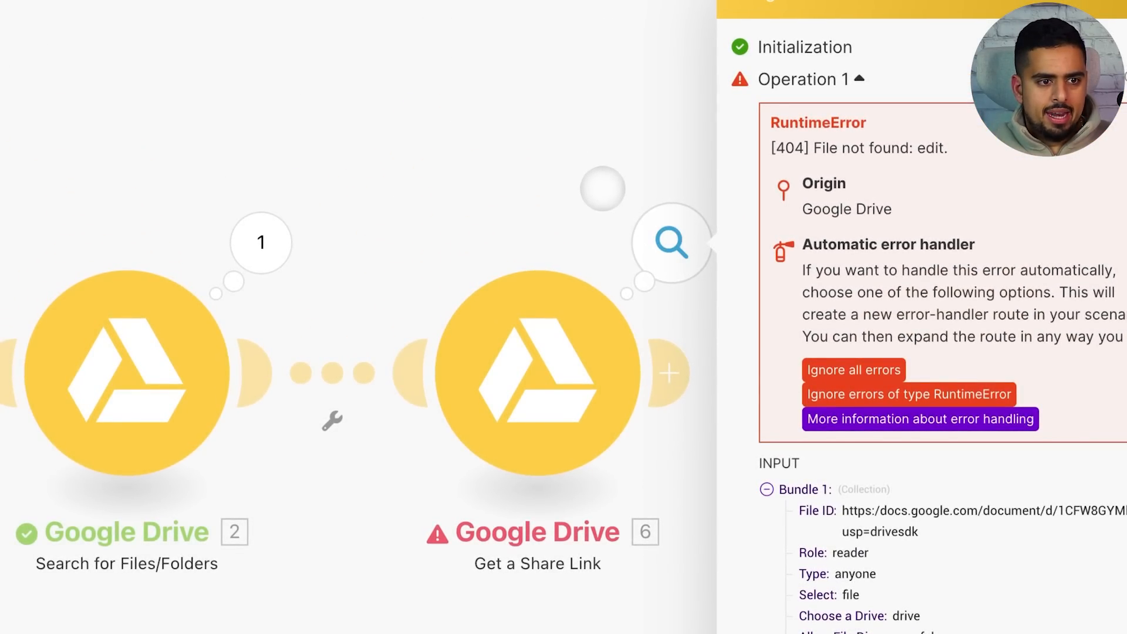
click(590, 323)
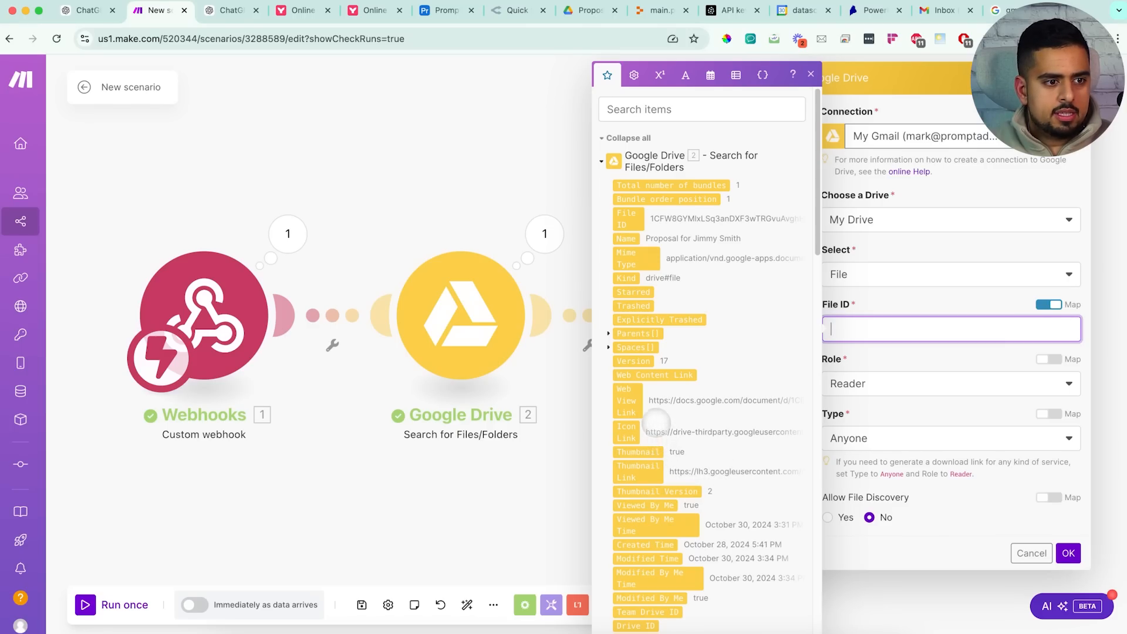
click(626, 219)
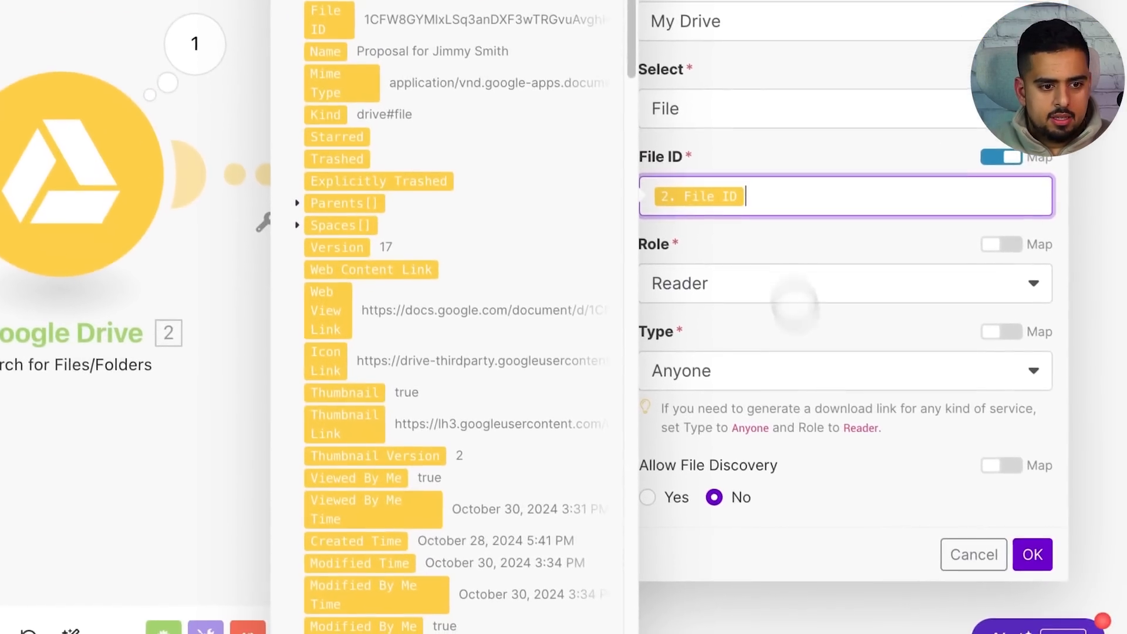
click(1033, 554)
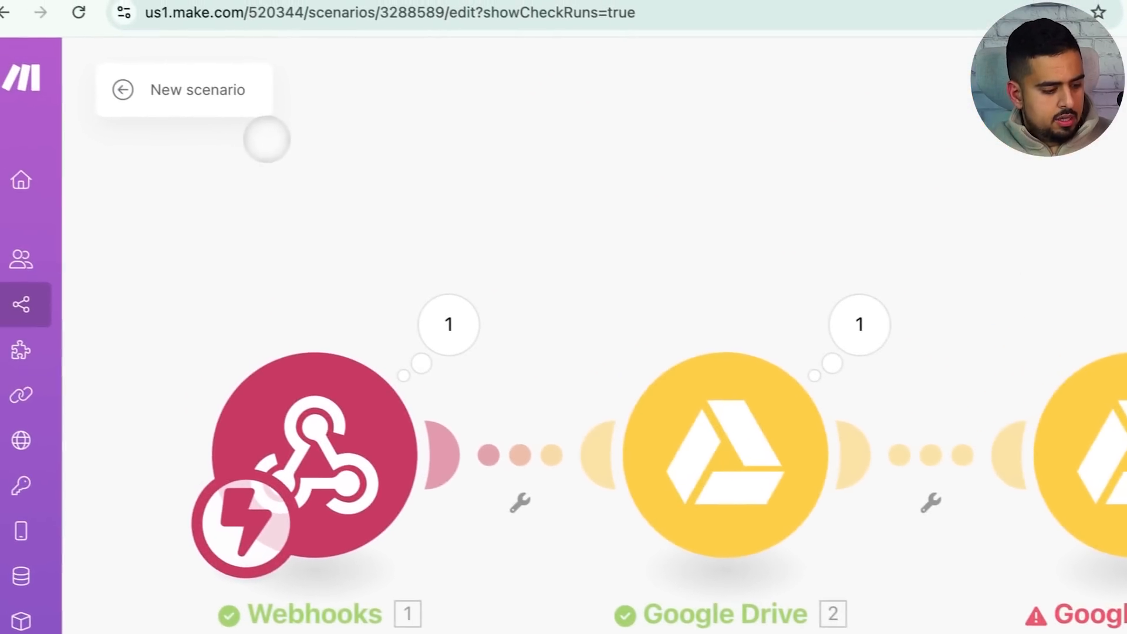
Rerun the scenario on the queued data so the share-link step succeeds
click(310, 578)
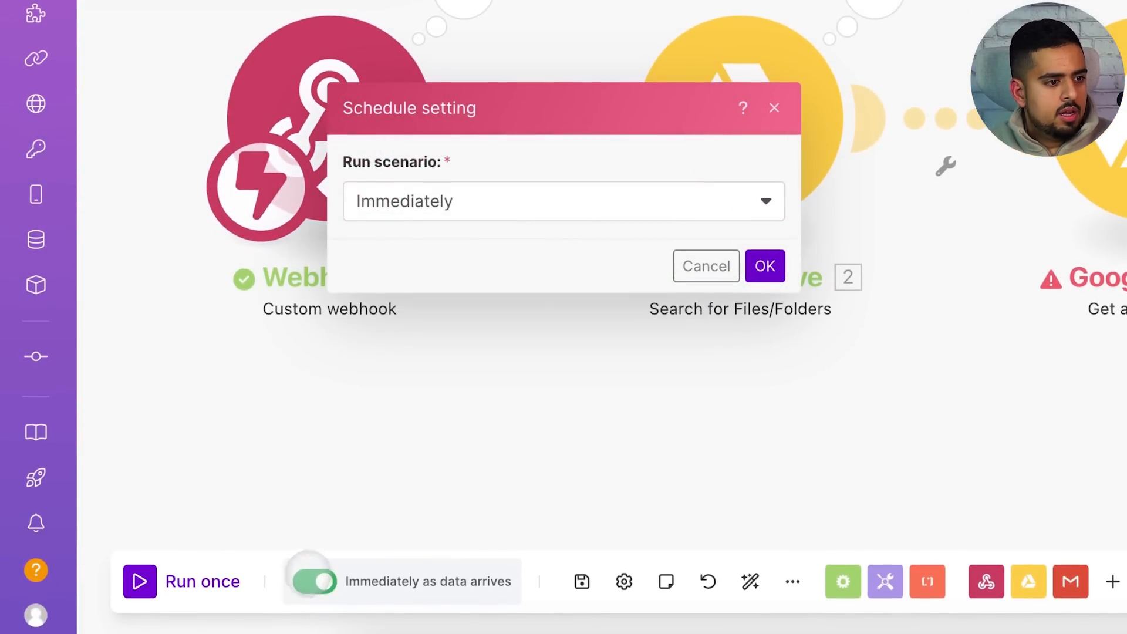
click(765, 266)
click(140, 582)
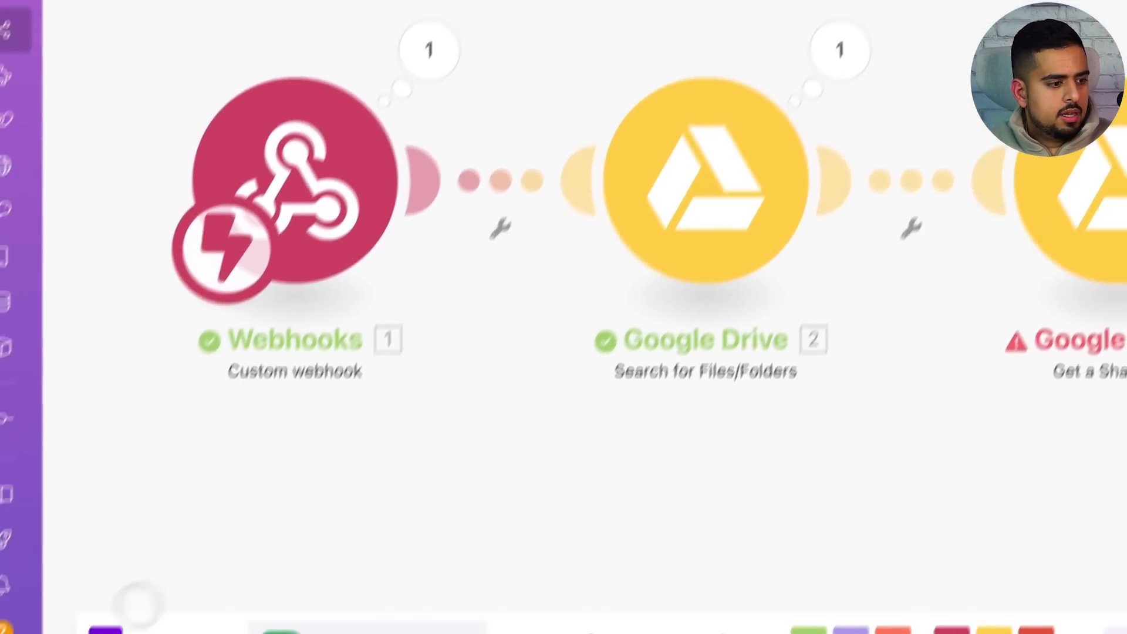
click(573, 612)
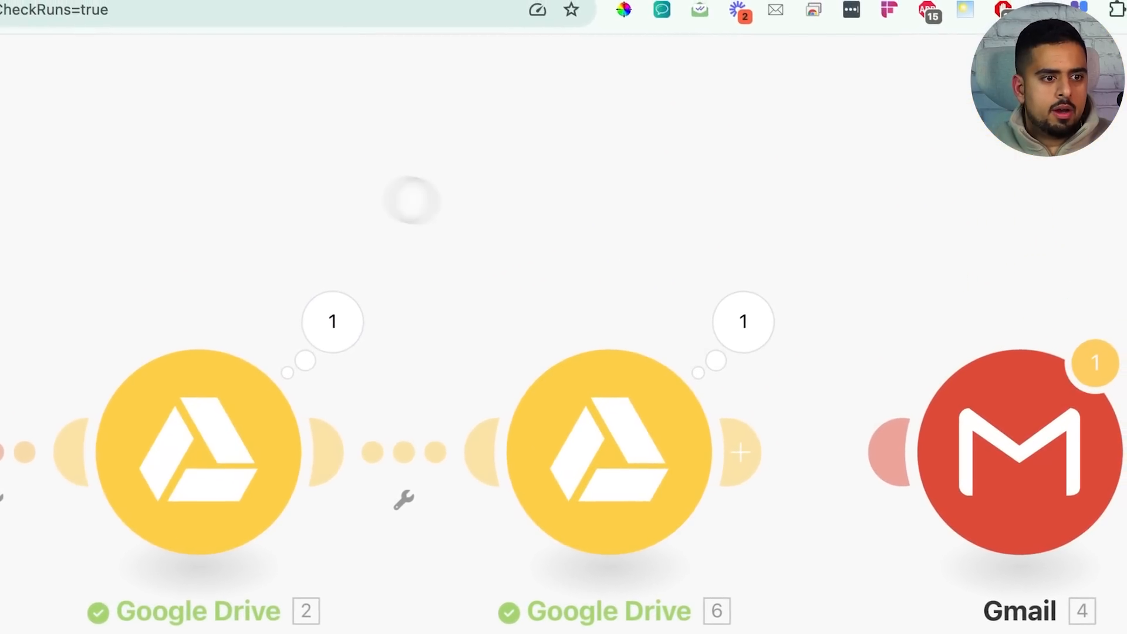
Copy the generated Share Link URL from the share-link module's run results
click(735, 315)
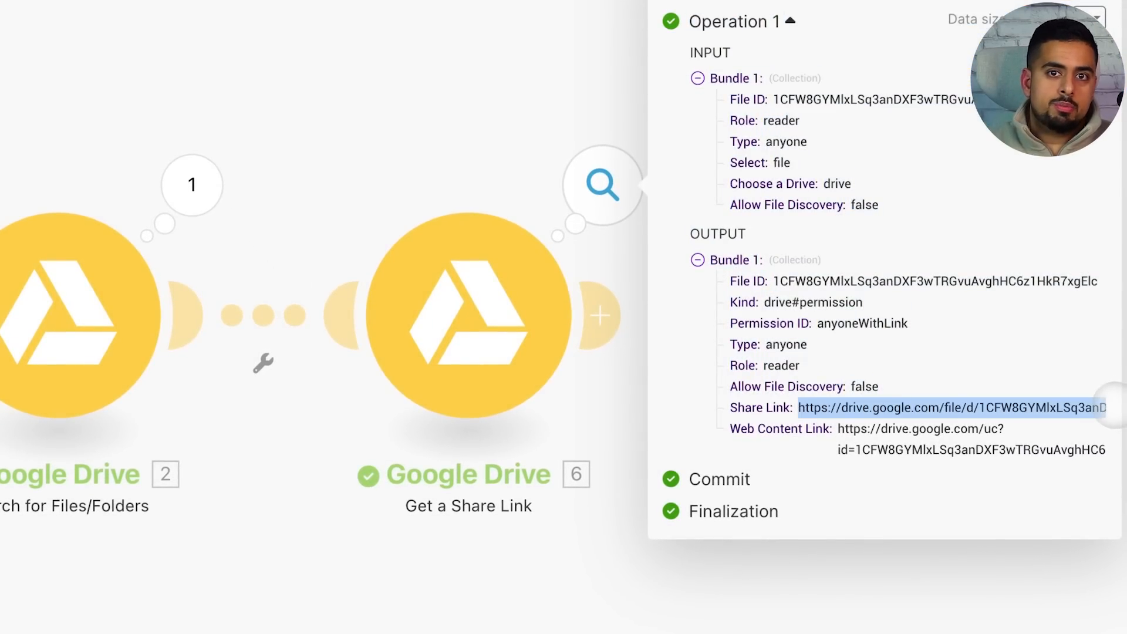
click(470, 130)
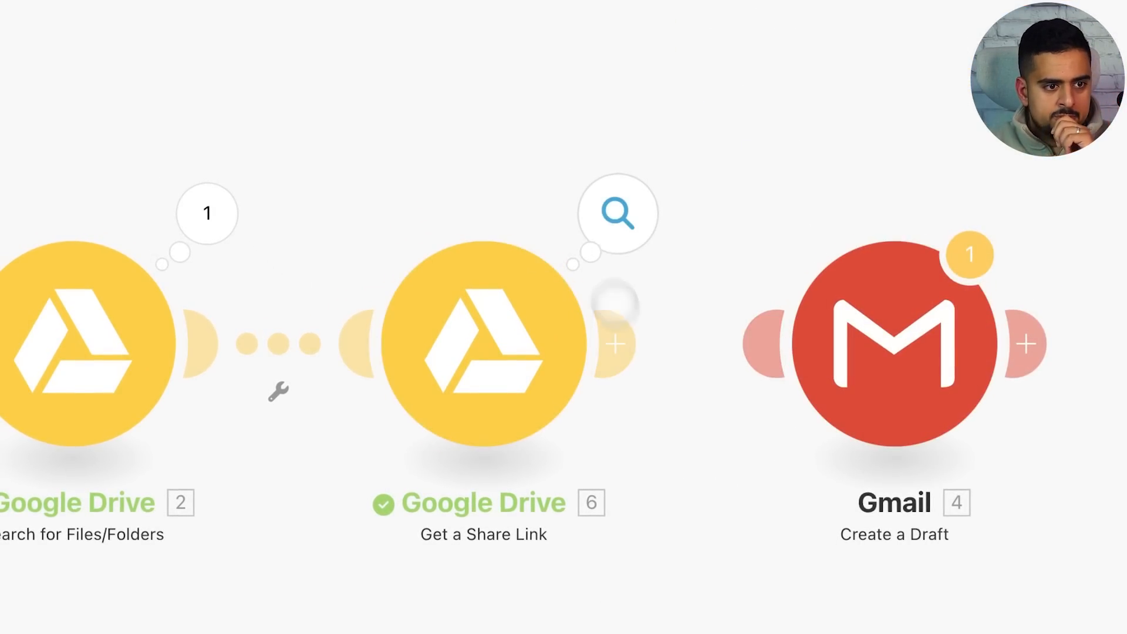
click(618, 213)
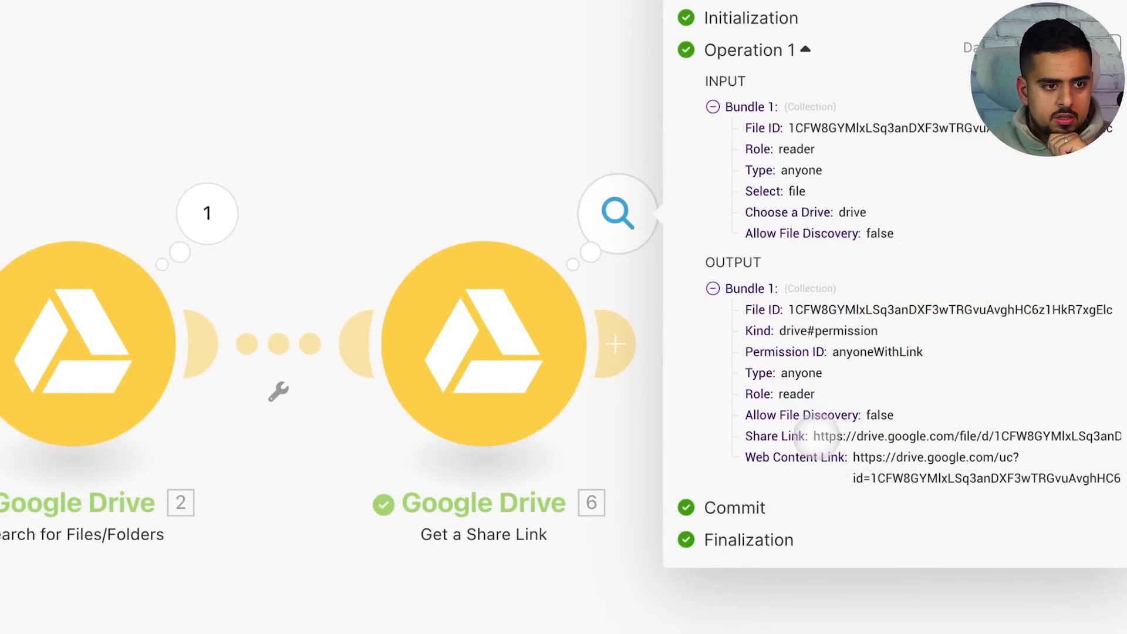
drag(818, 437, 1107, 437)
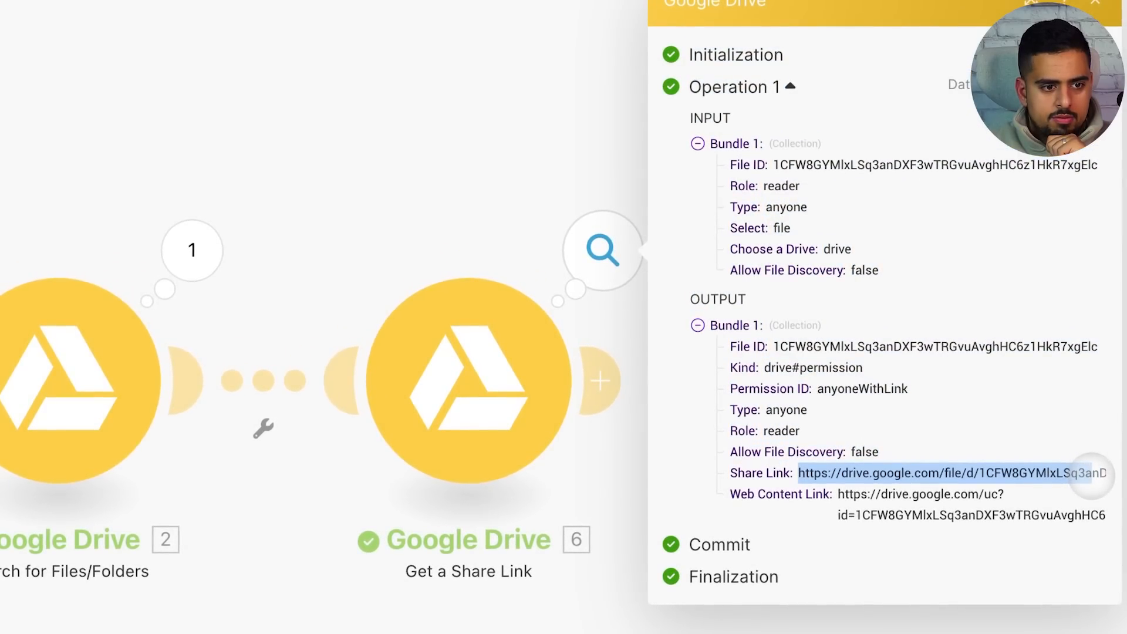
click(1031, 2)
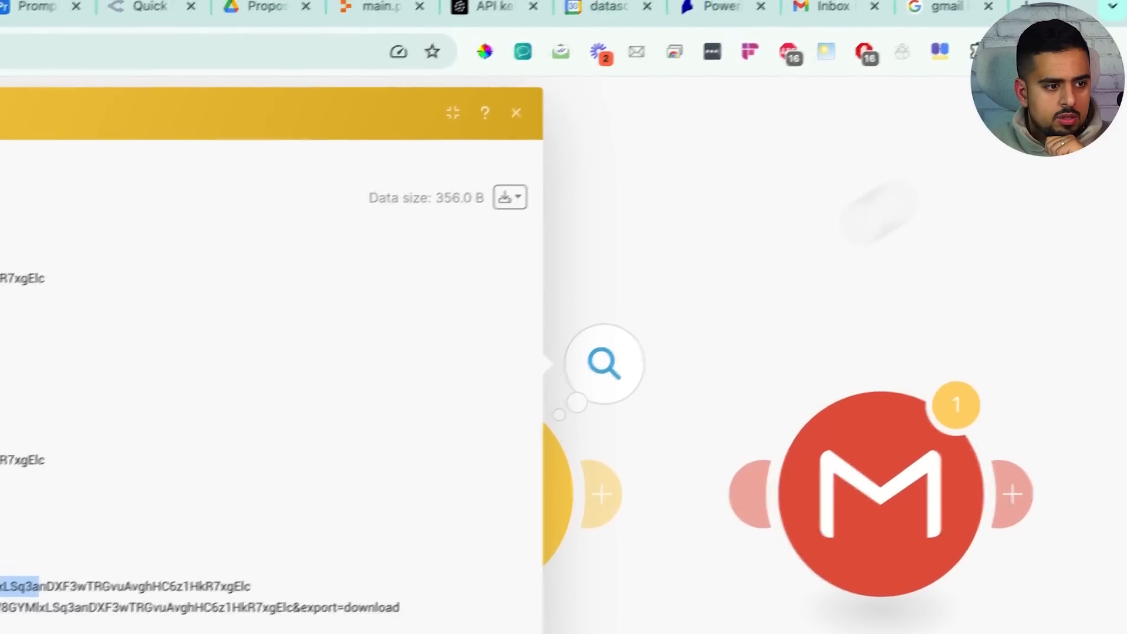
drag(568, 433, 257, 389)
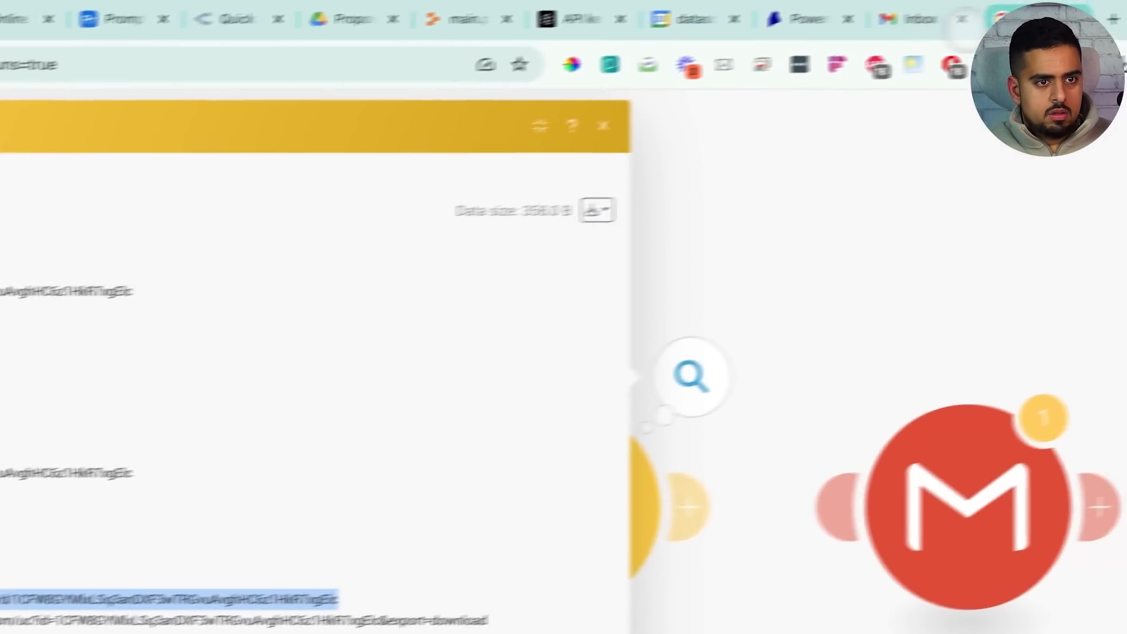
Open the share link in a new browser tab to view the proposal, then return to the scenario
click(1114, 20)
key(super+v)
key(Return)
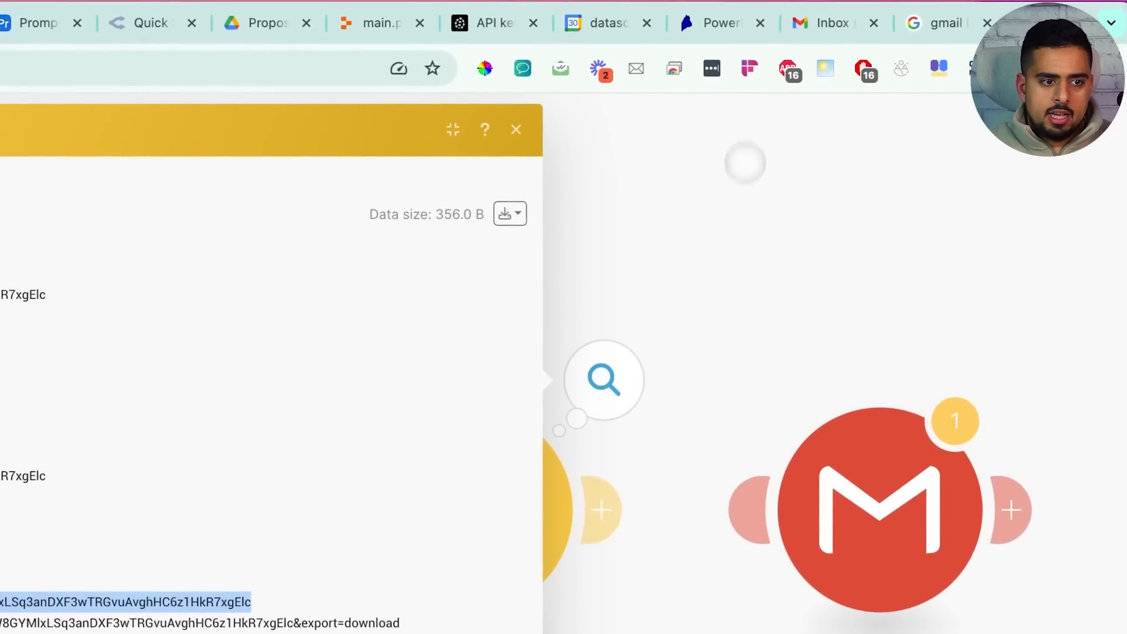
click(745, 164)
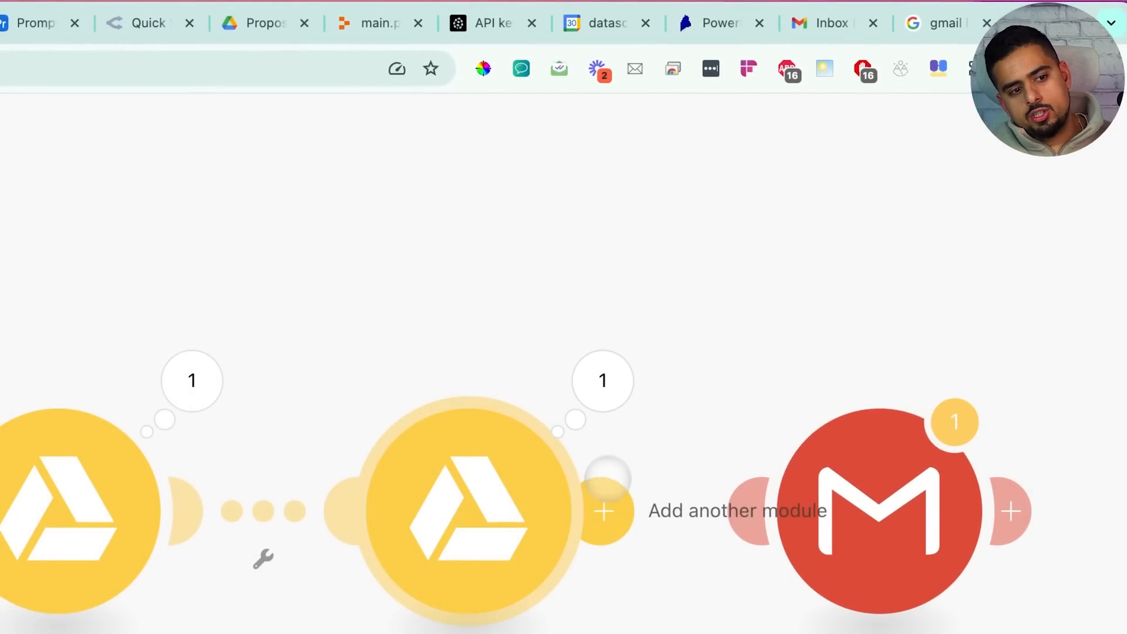
Connect the Gmail Create a Draft module to the Gmail account and set Folder to Drafts
click(873, 481)
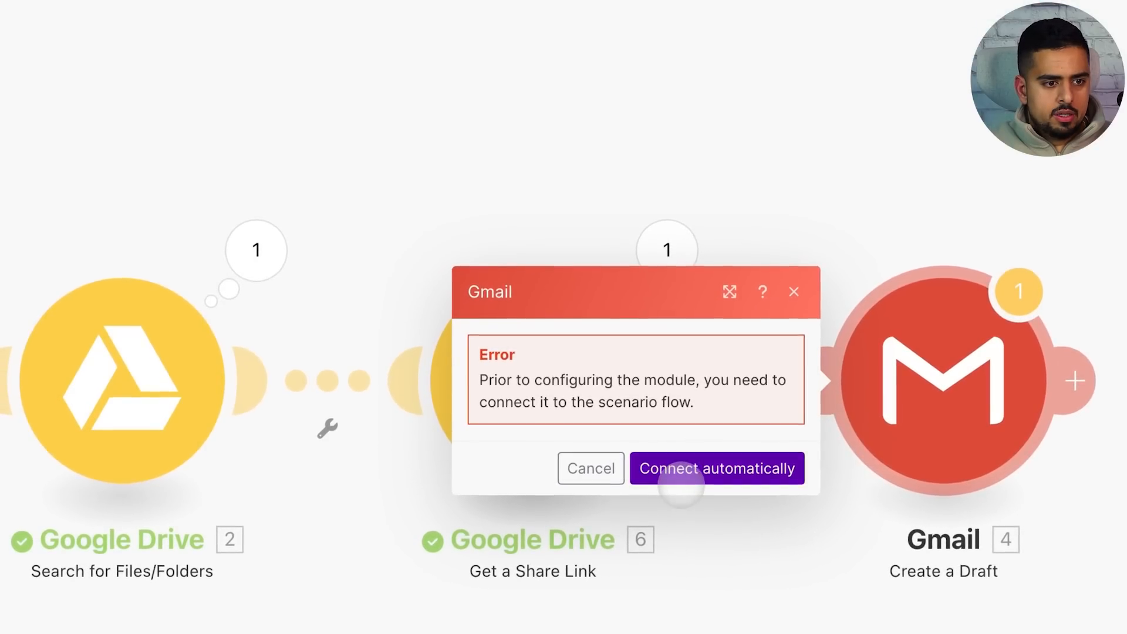
click(687, 474)
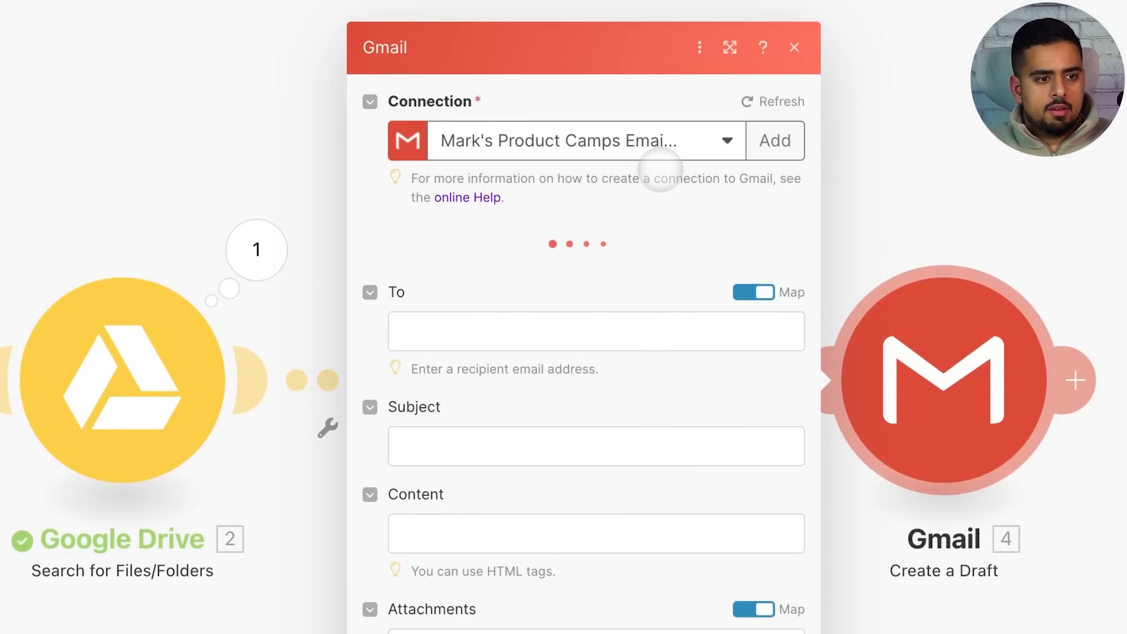
click(659, 133)
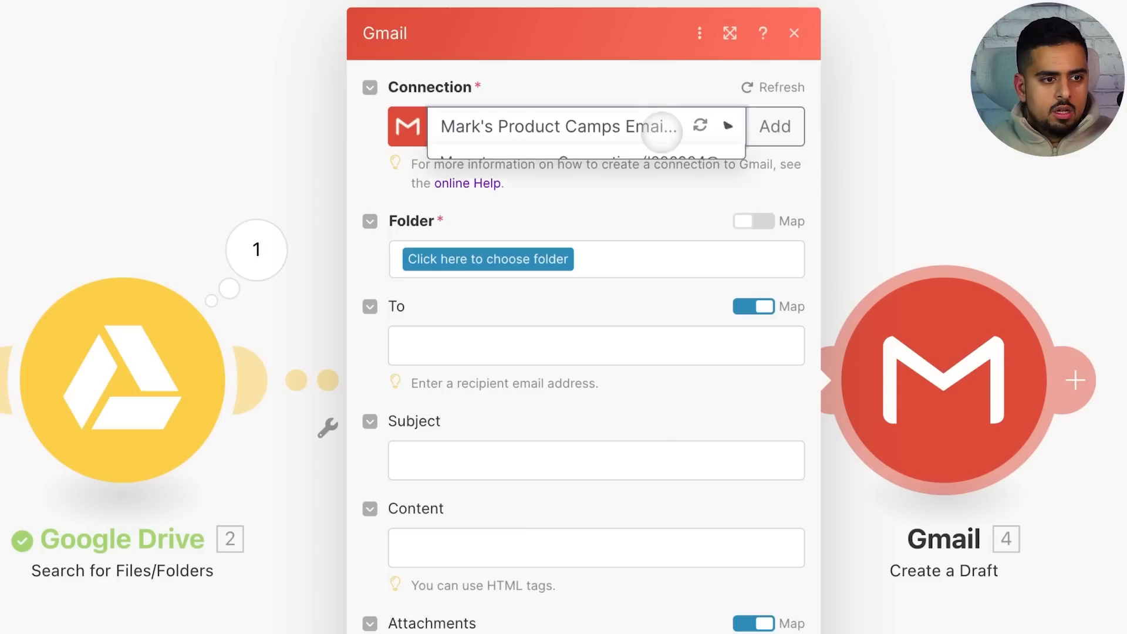
click(610, 234)
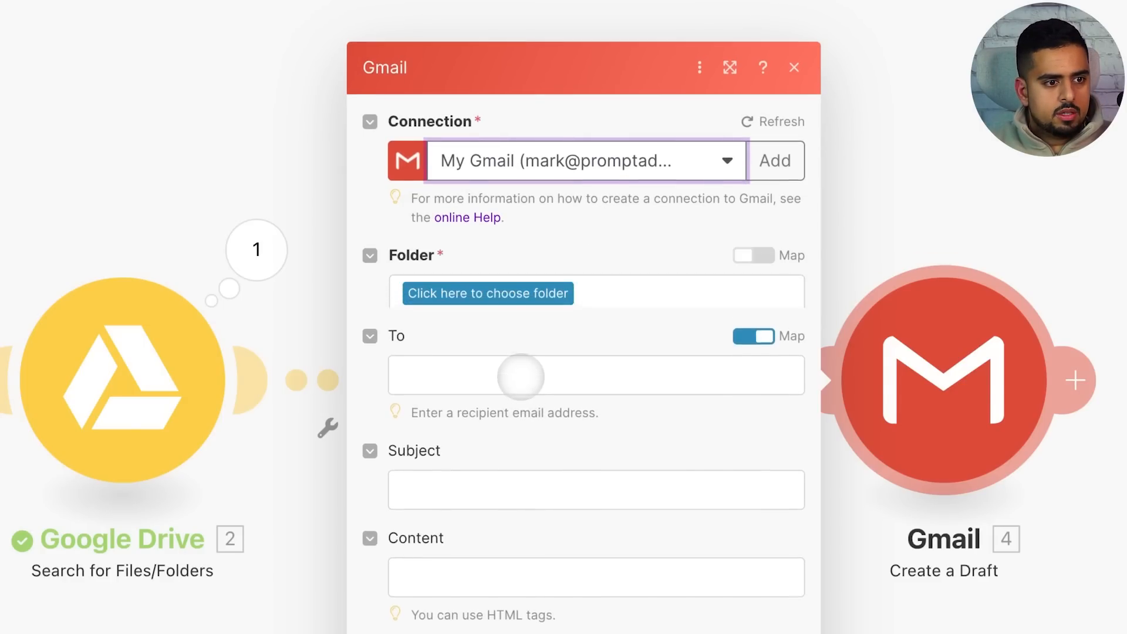
click(509, 260)
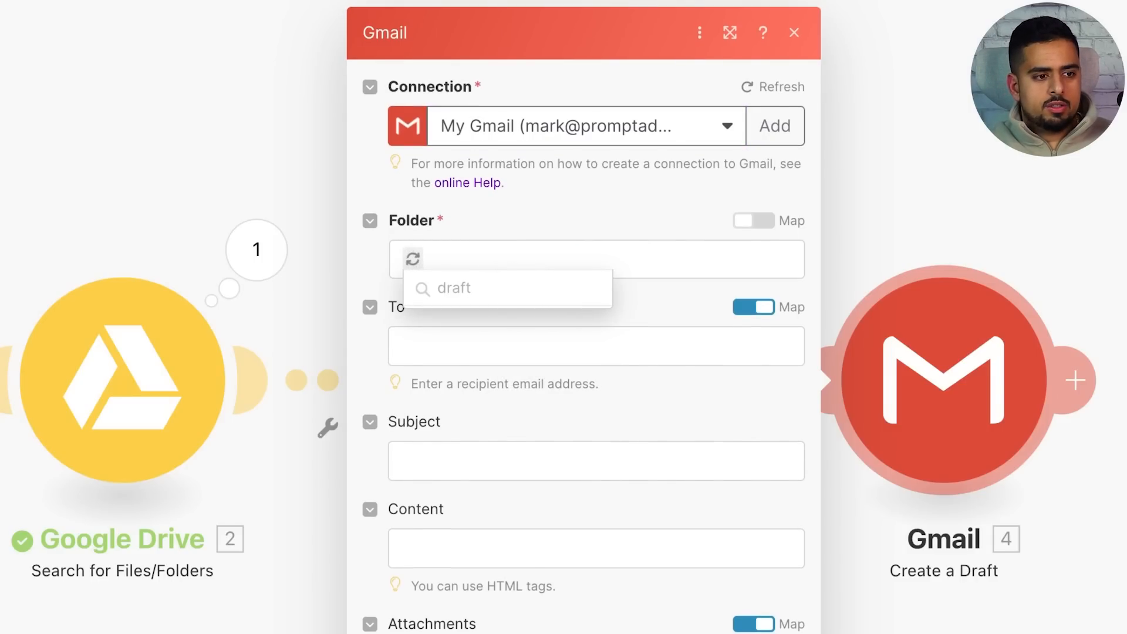
text(draftss)
key(BackSpace)
key(BackSpace)
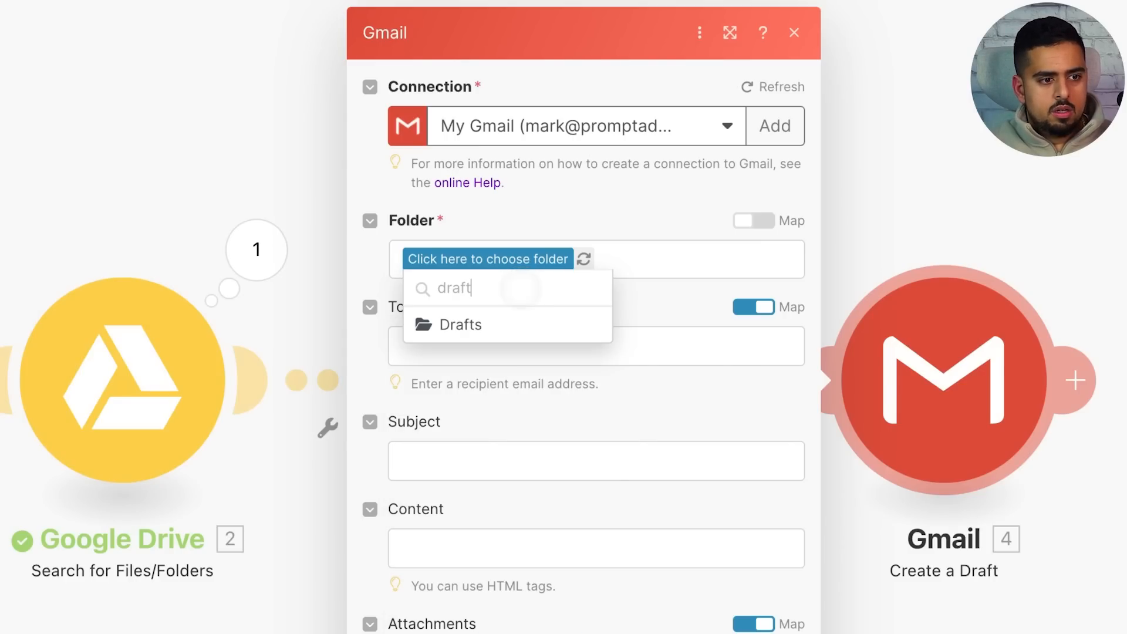
click(496, 324)
Map the webhook's personEmail into the draft's To field
click(505, 346)
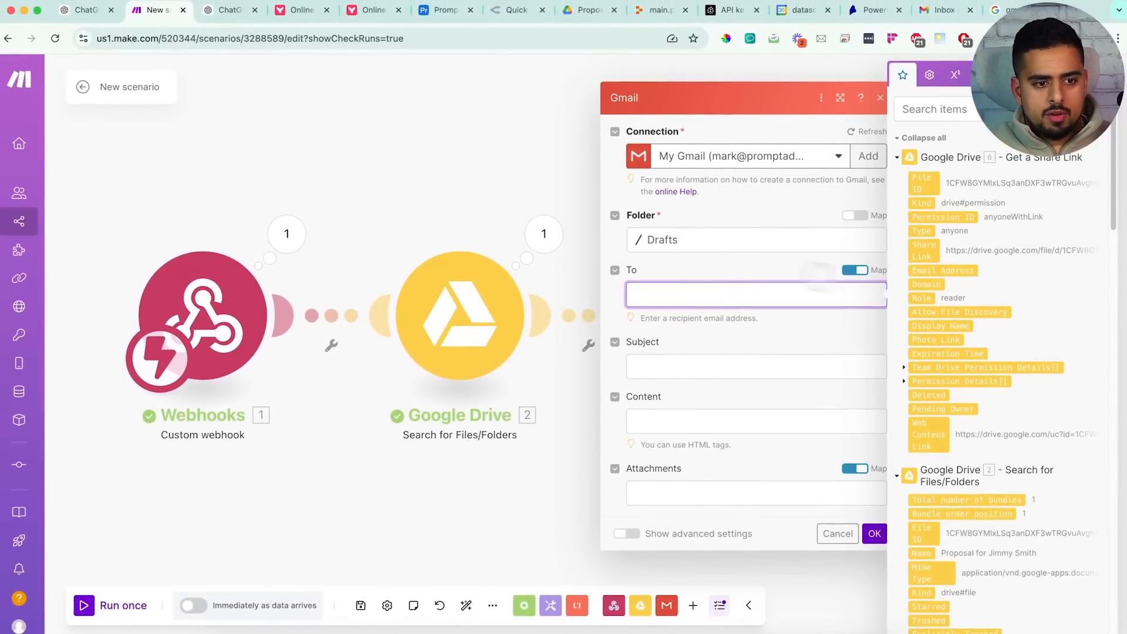
scroll(1047, 458, down, 15)
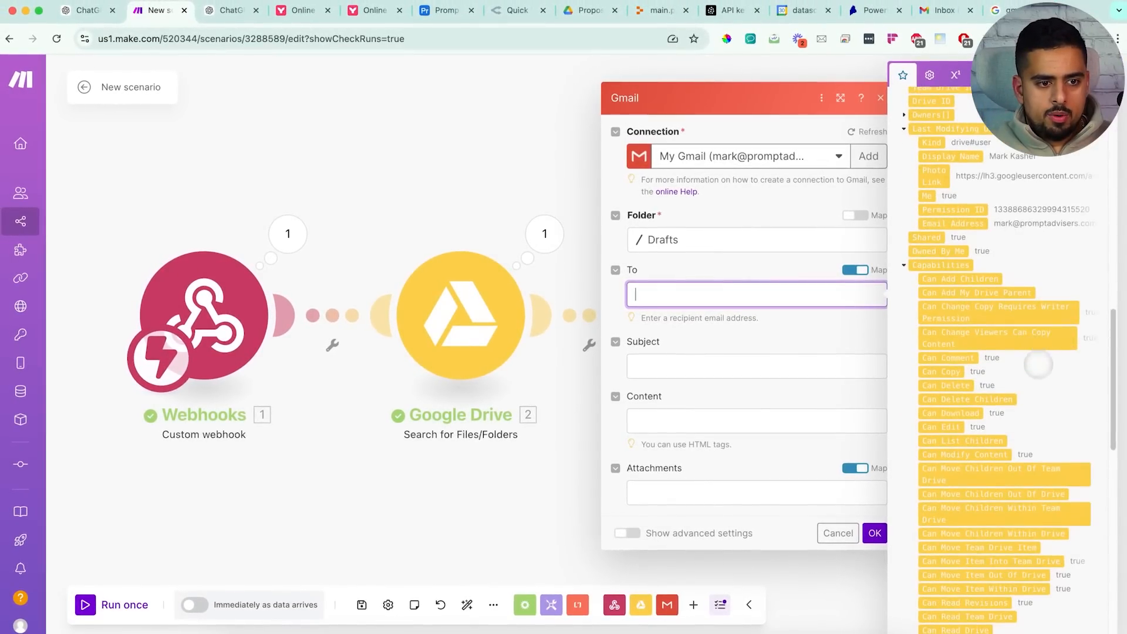
scroll(1039, 364, down, 10)
click(963, 582)
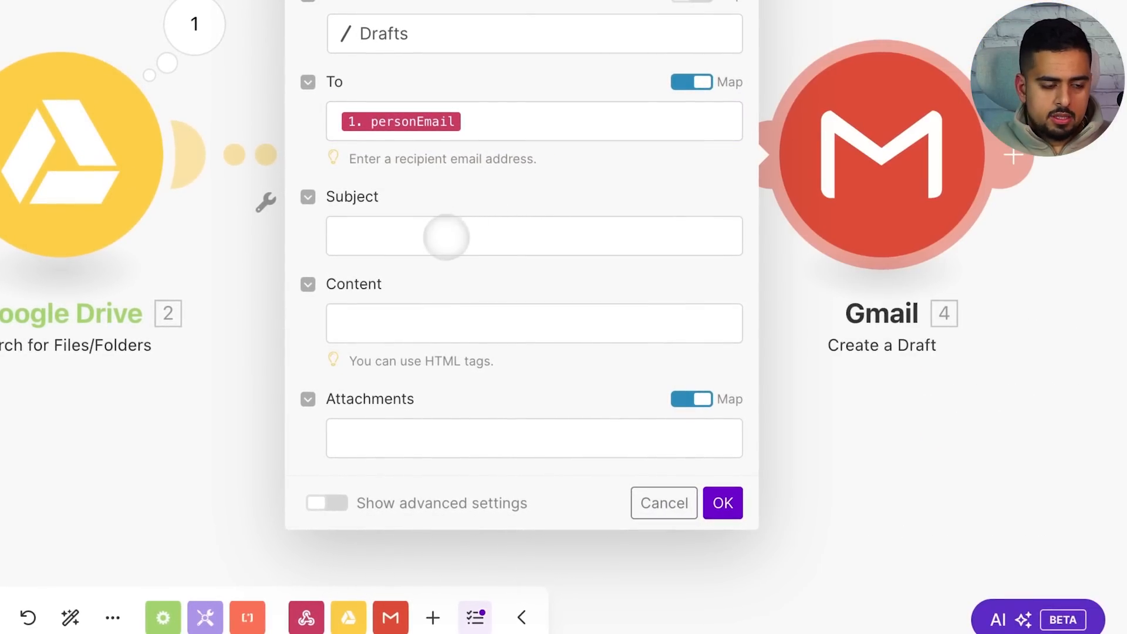
click(438, 241)
scroll(837, 326, down, 10)
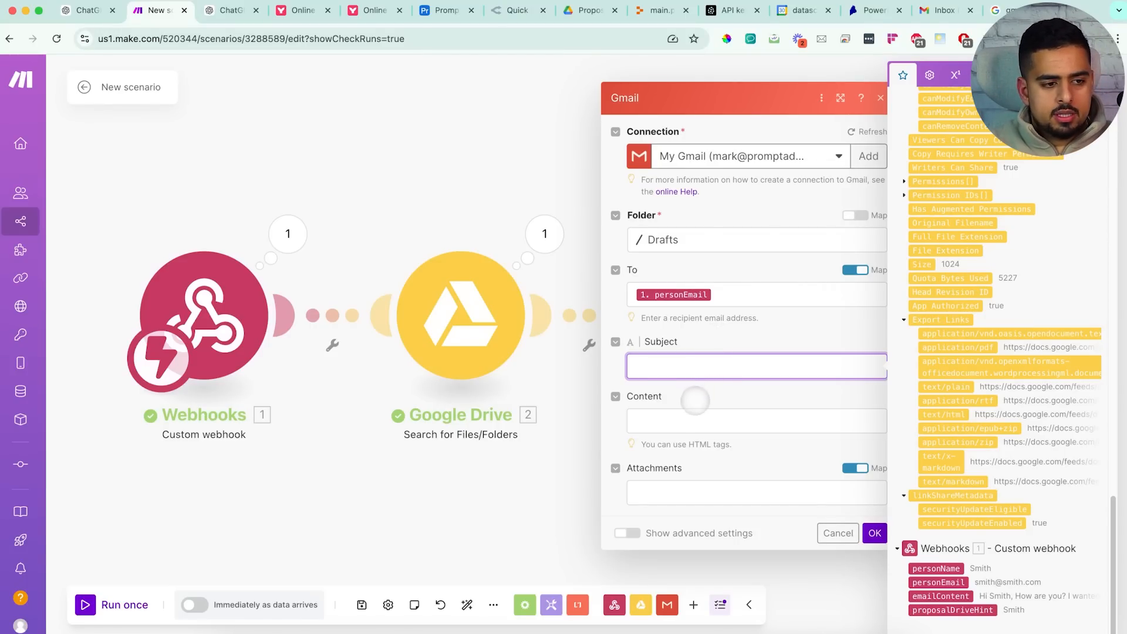
Write the body 'Hi there, here's your proposal:' followed by the mapped Drive Share Link
click(699, 421)
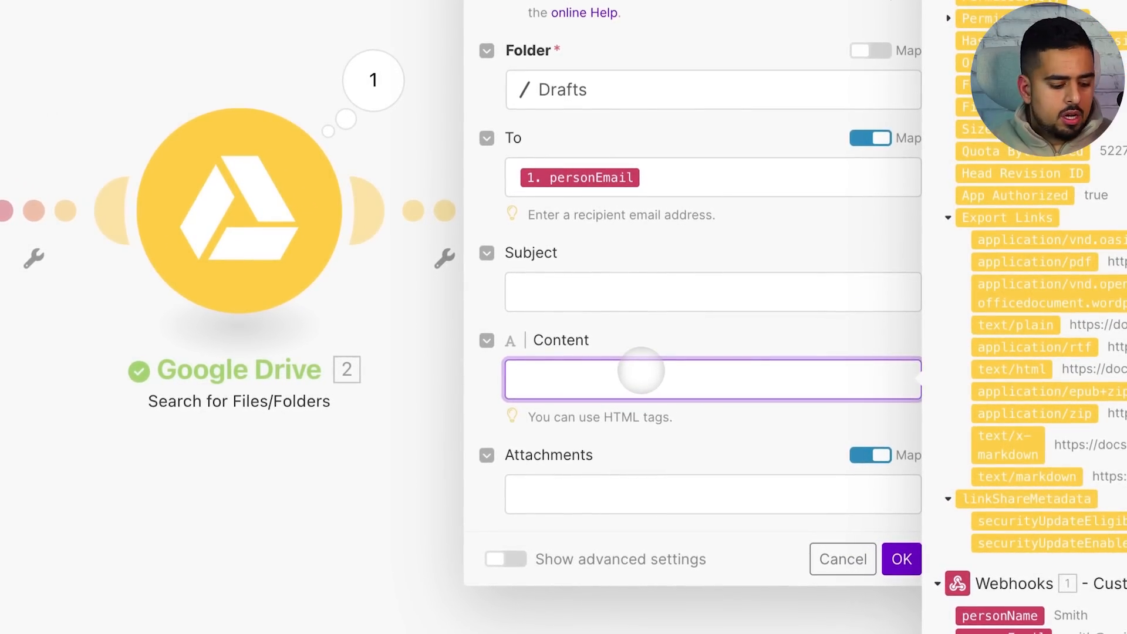
text(Hi there, h)
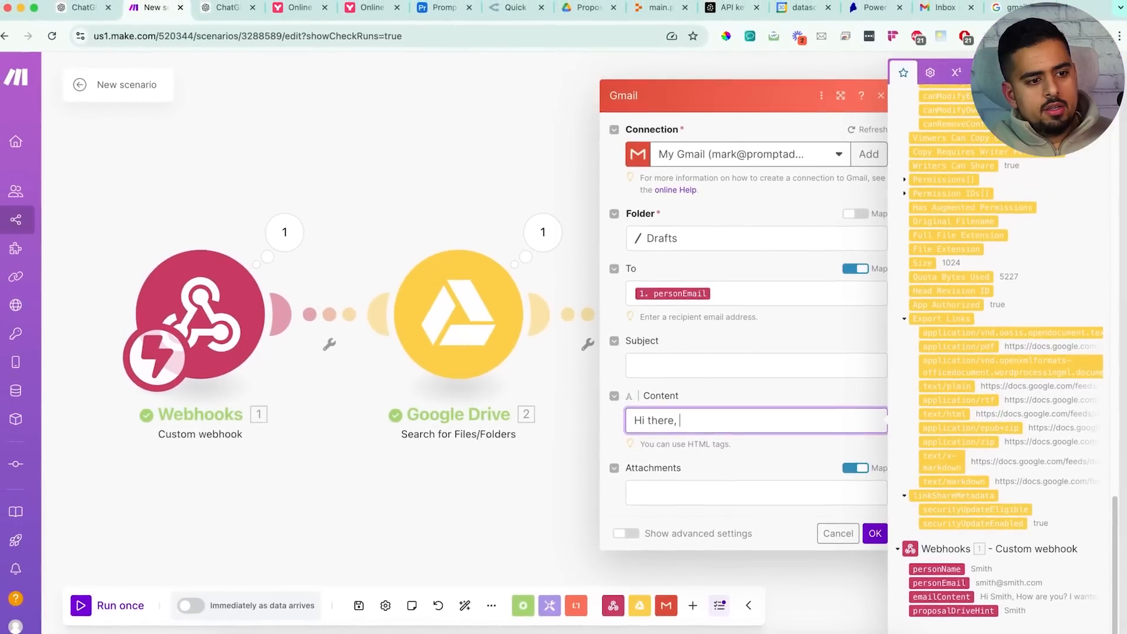
text(ere's your p)
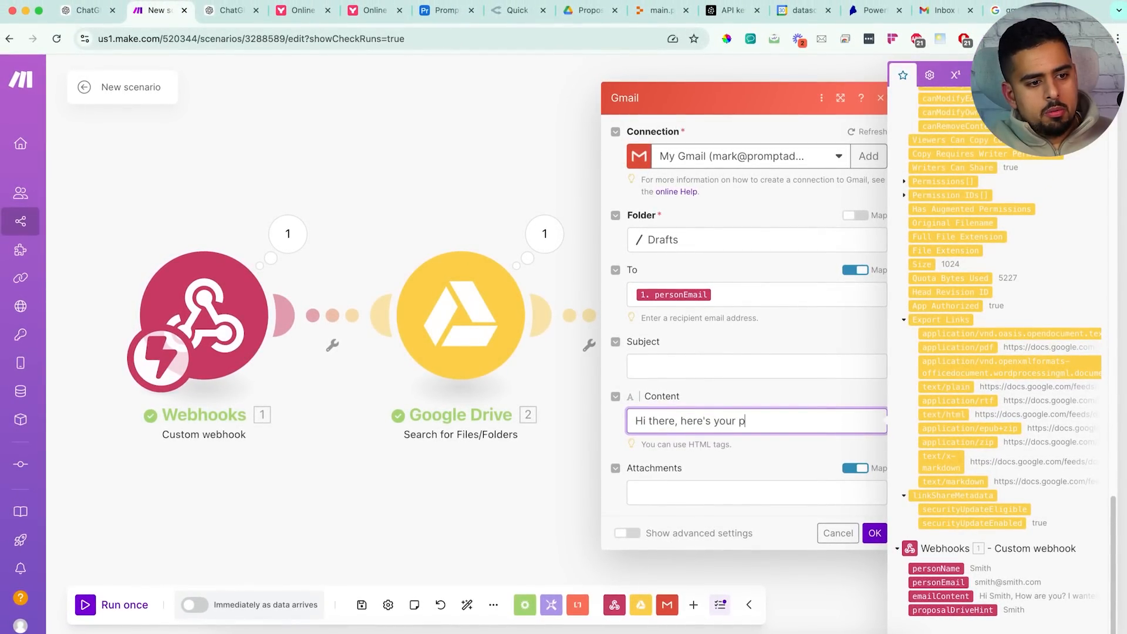
text(roposal:)
key(Return)
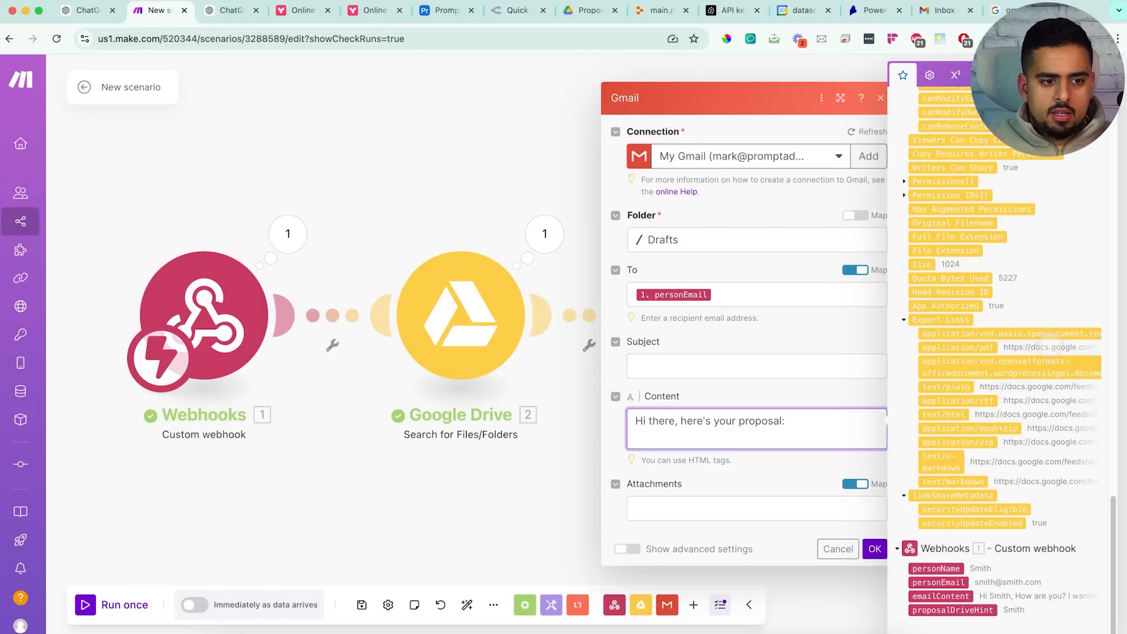
scroll(1040, 312, up, 15)
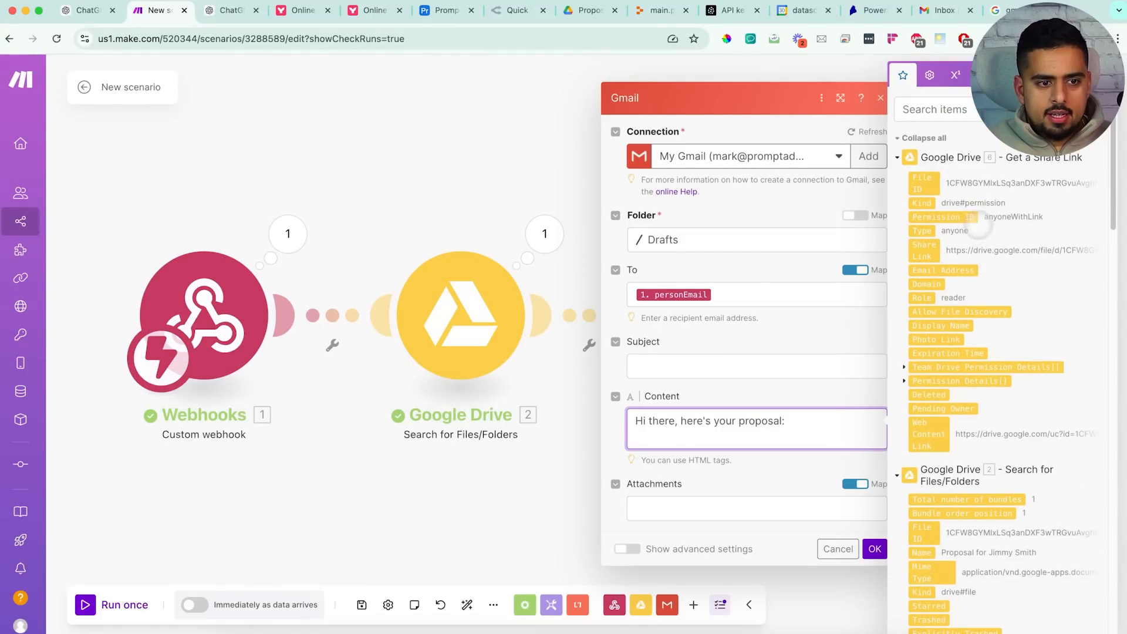
click(925, 250)
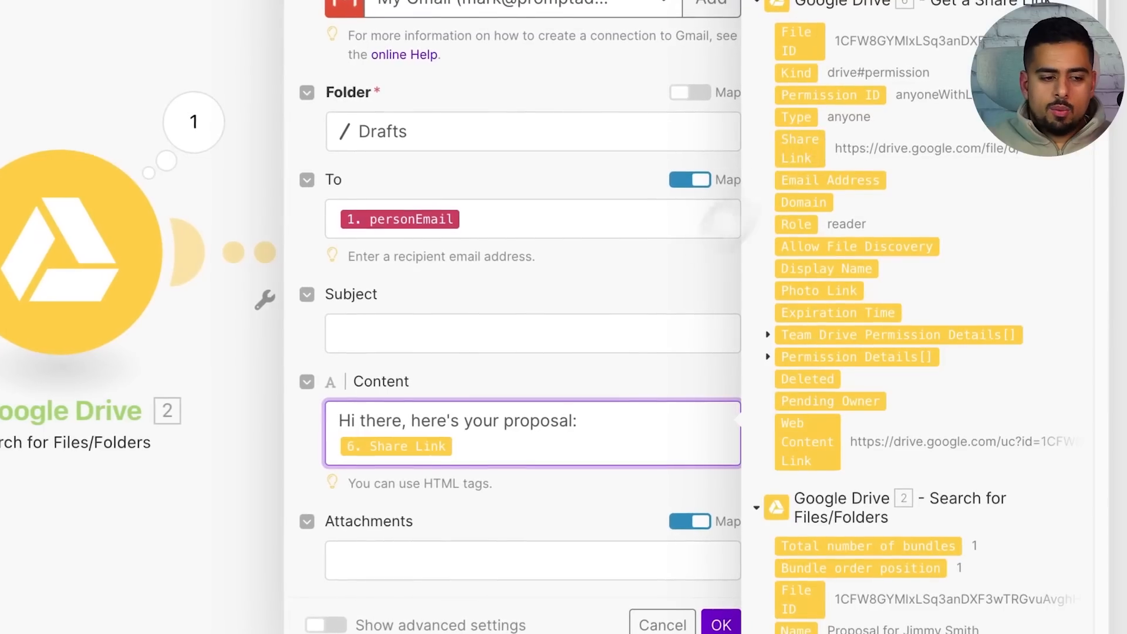
click(624, 513)
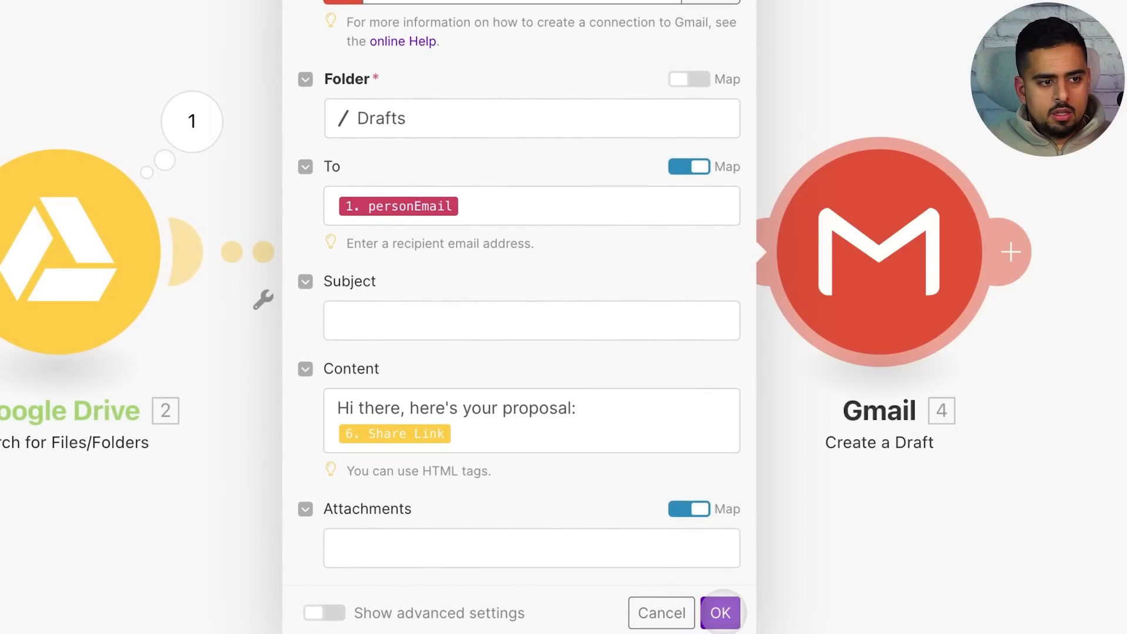
Save the Gmail module settings and check Gmail's Drafts folder
click(720, 613)
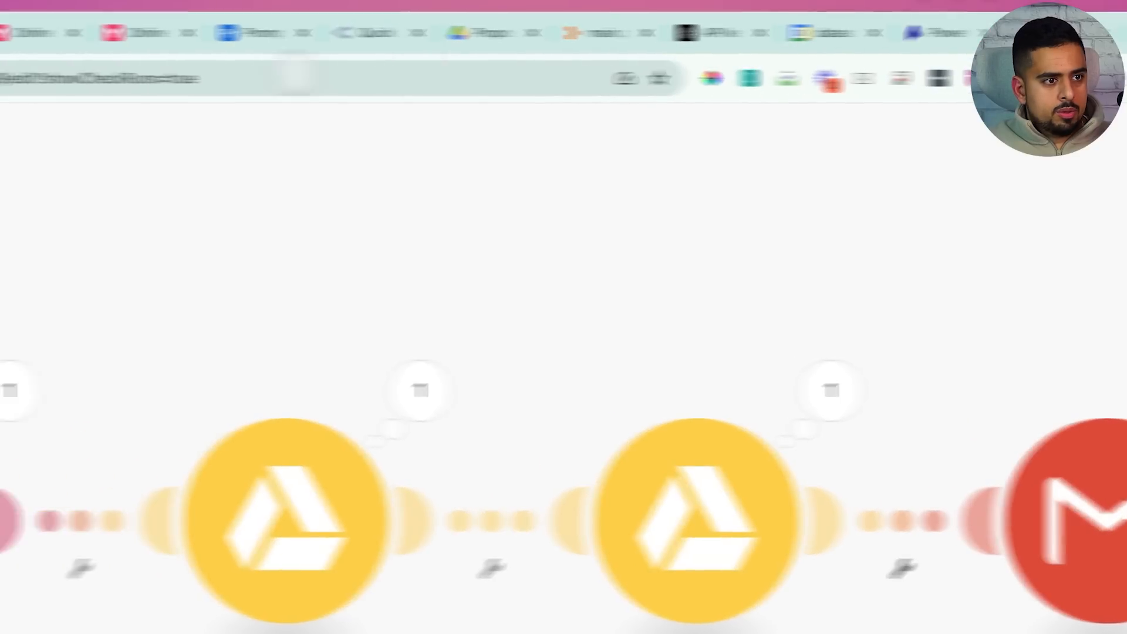
click(844, 34)
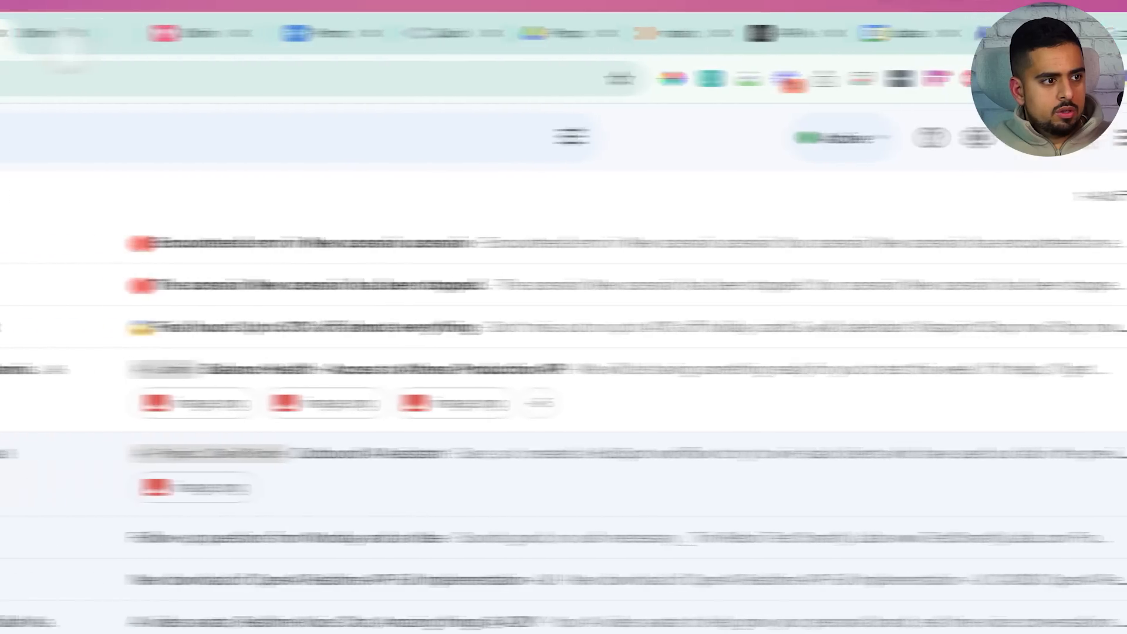
click(144, 404)
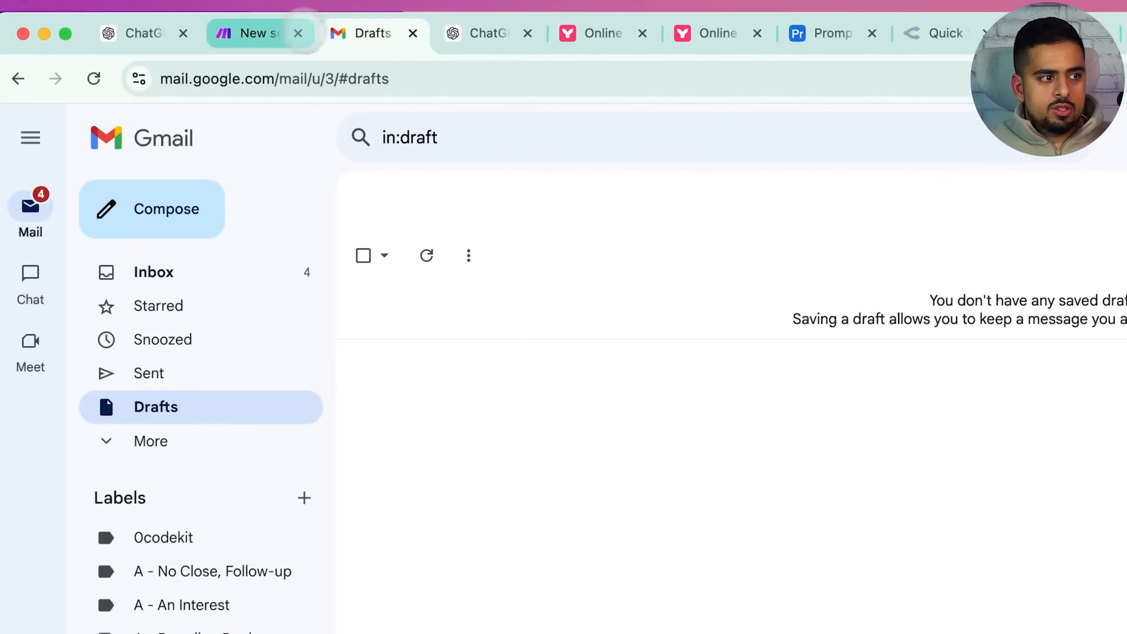
Set the scenario to run immediately as data arrives
click(253, 34)
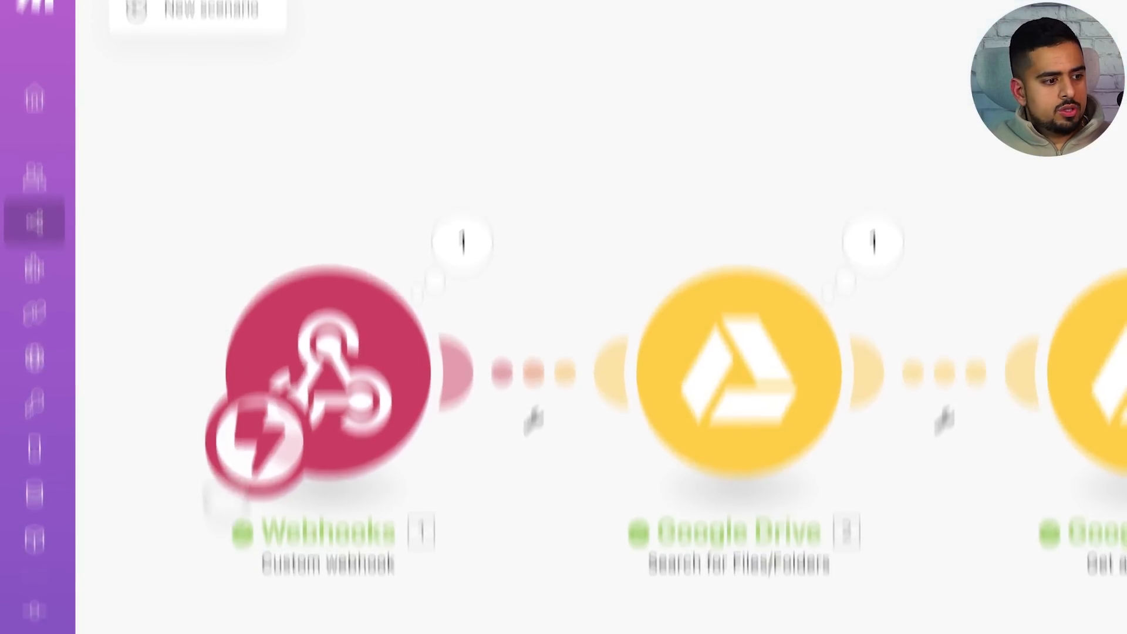
click(311, 608)
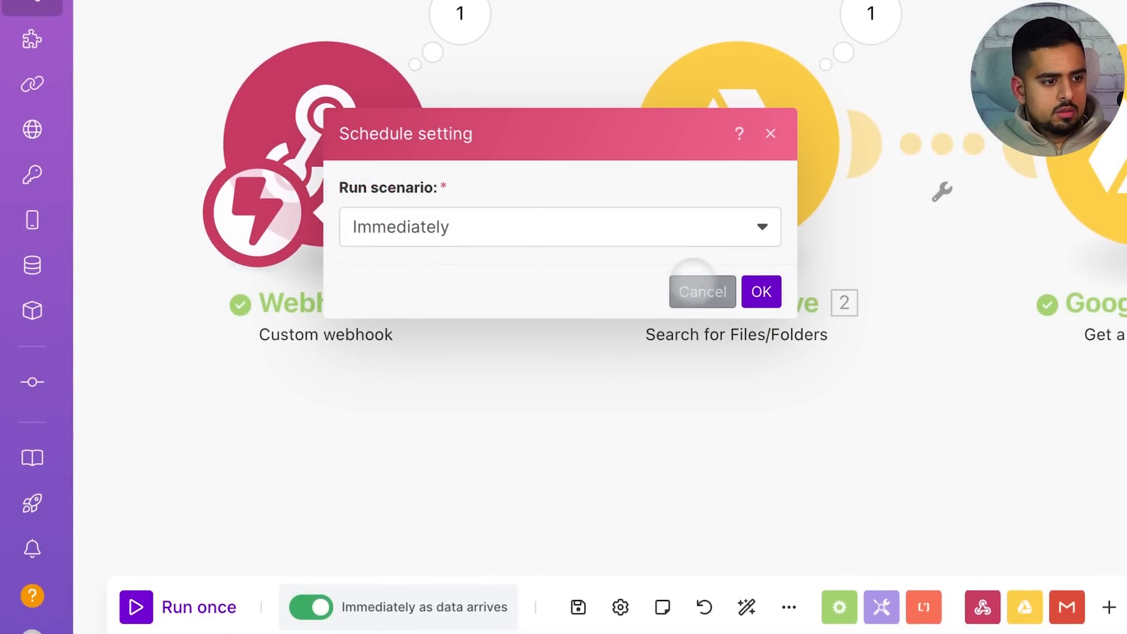
click(693, 283)
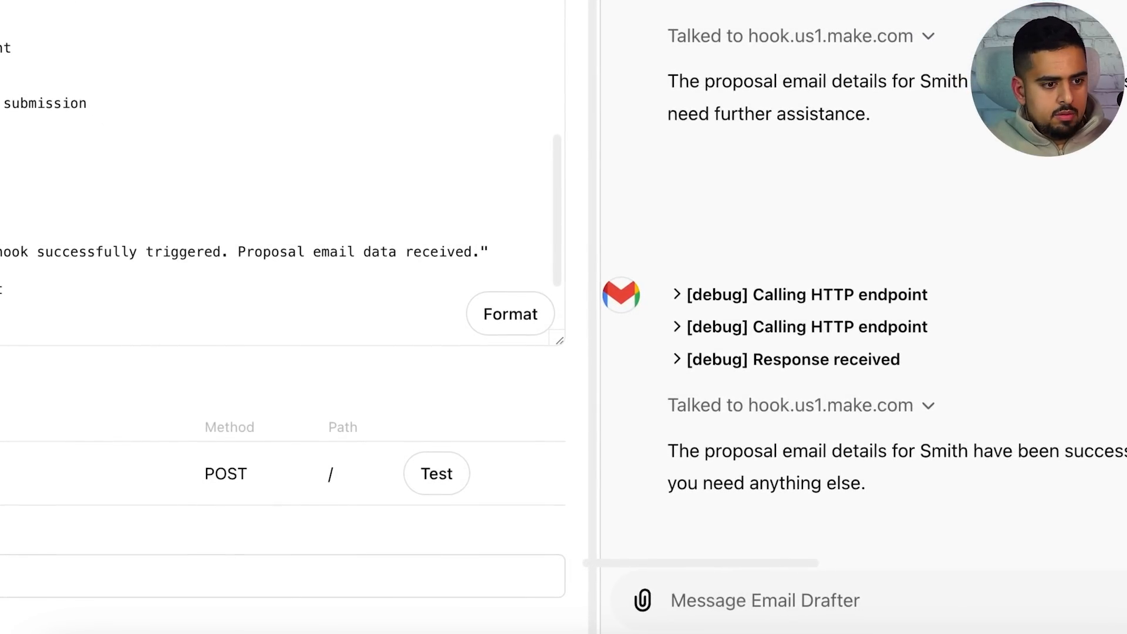
Ask the Email Drafter GPT to resend the exact same Smith test and allow the webhook call
text(resend the ex)
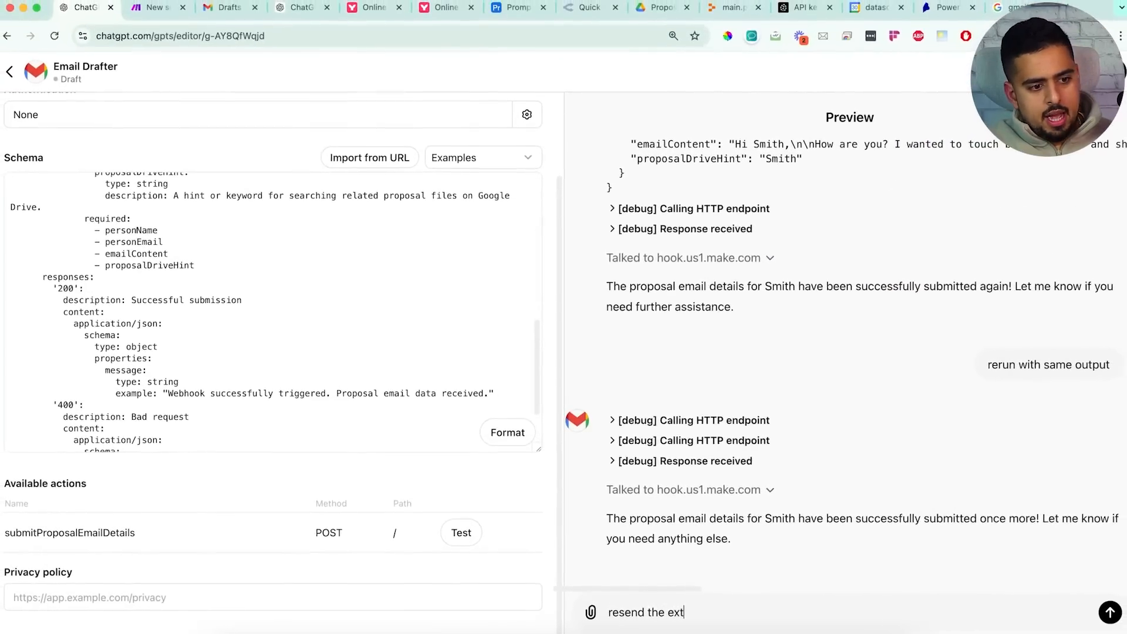
text(acct same test with smi)
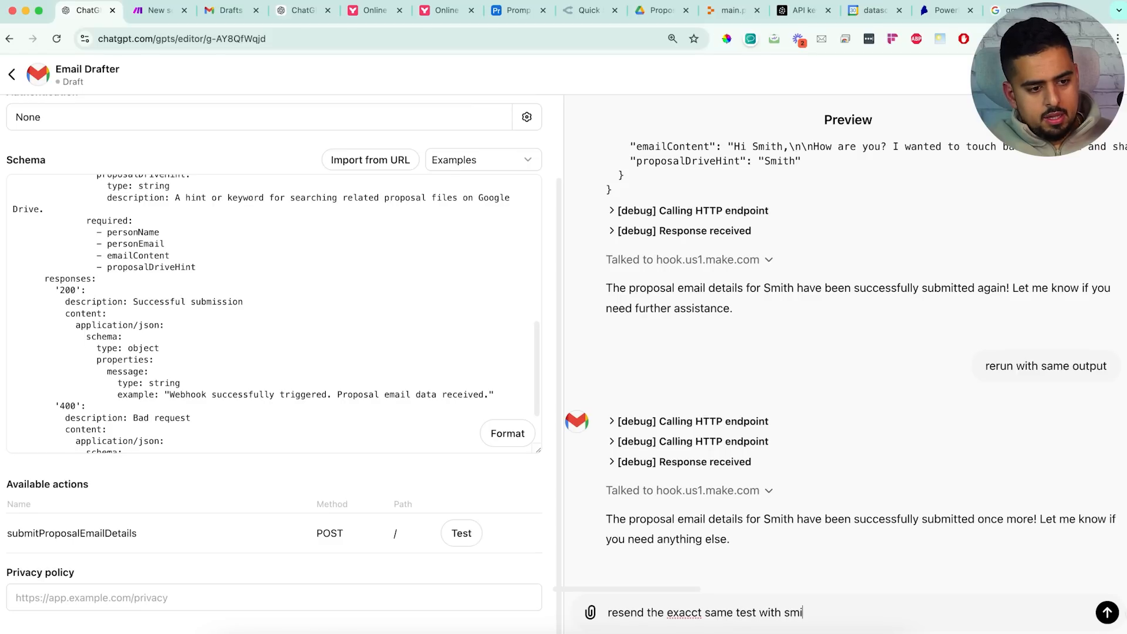
text(th)
key(Return)
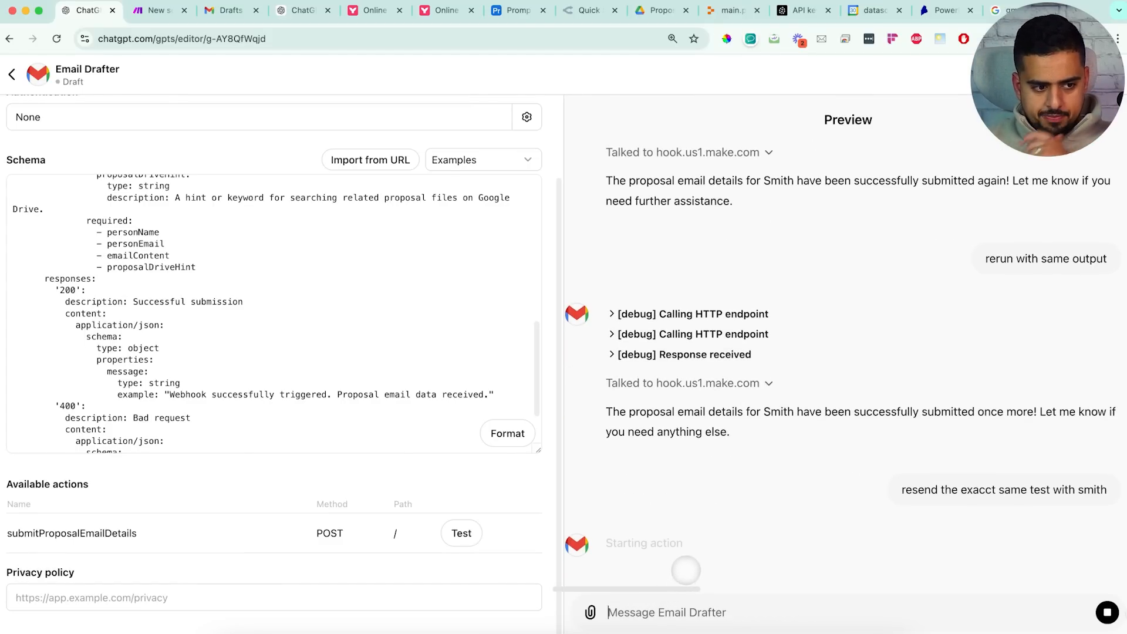
click(637, 519)
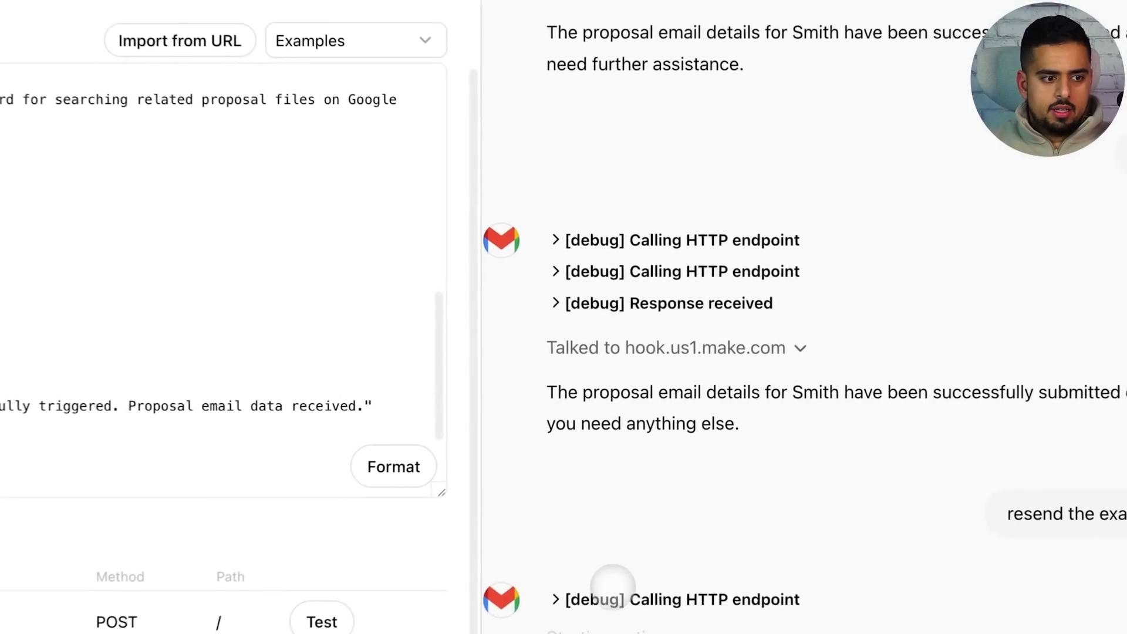
click(555, 569)
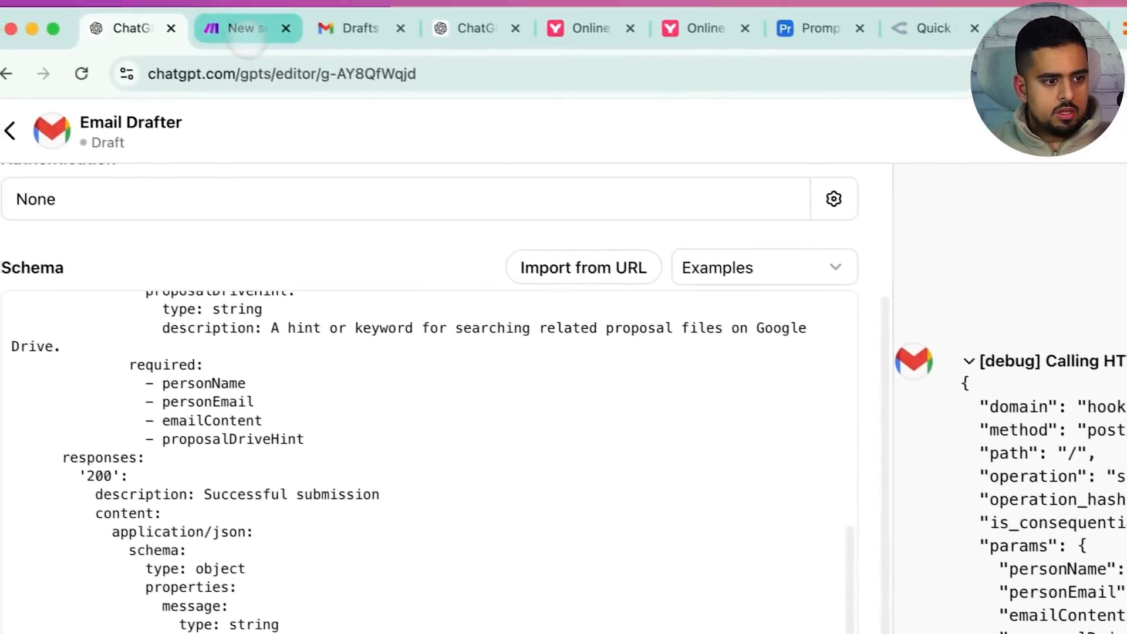
click(227, 25)
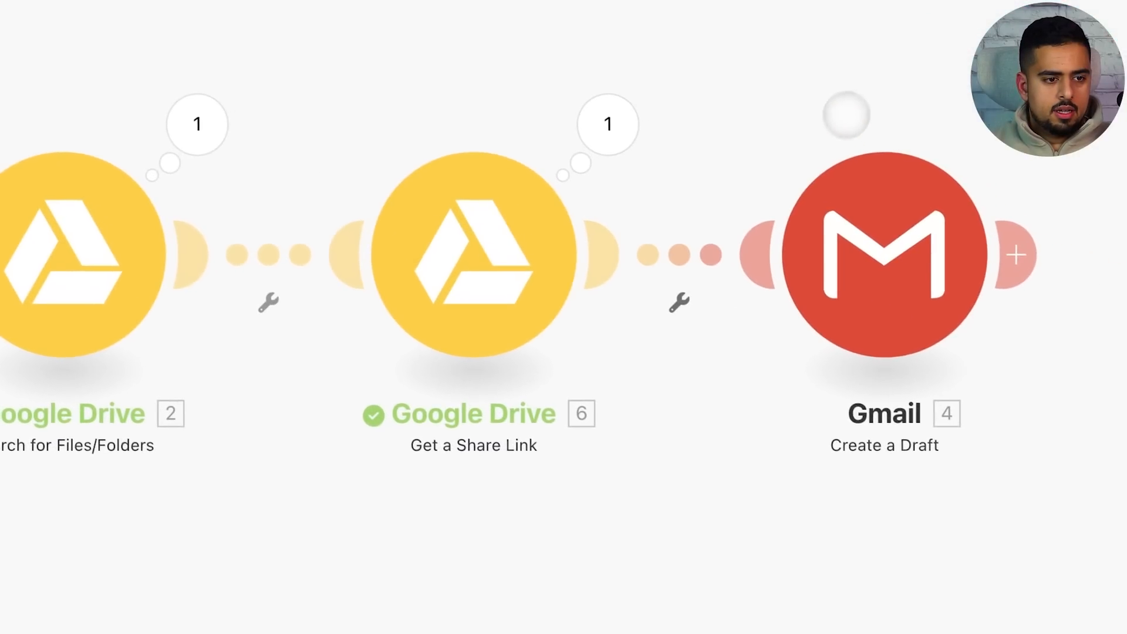
Confirm the Gmail draft settings and start the scenario with Run once
click(872, 179)
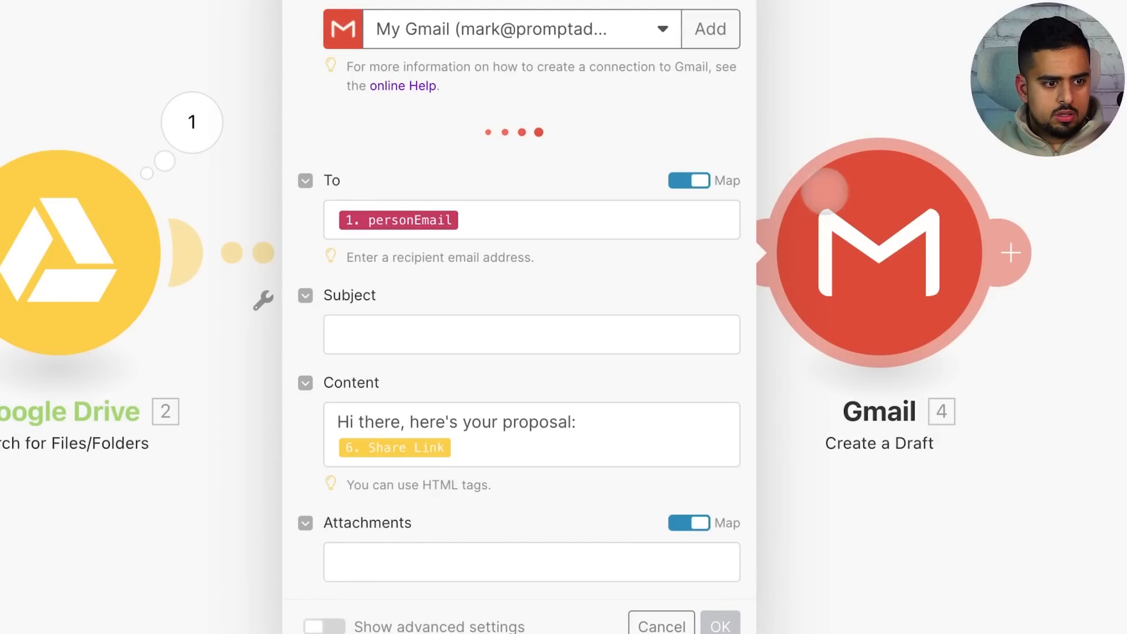
scroll(707, 458, down, 2)
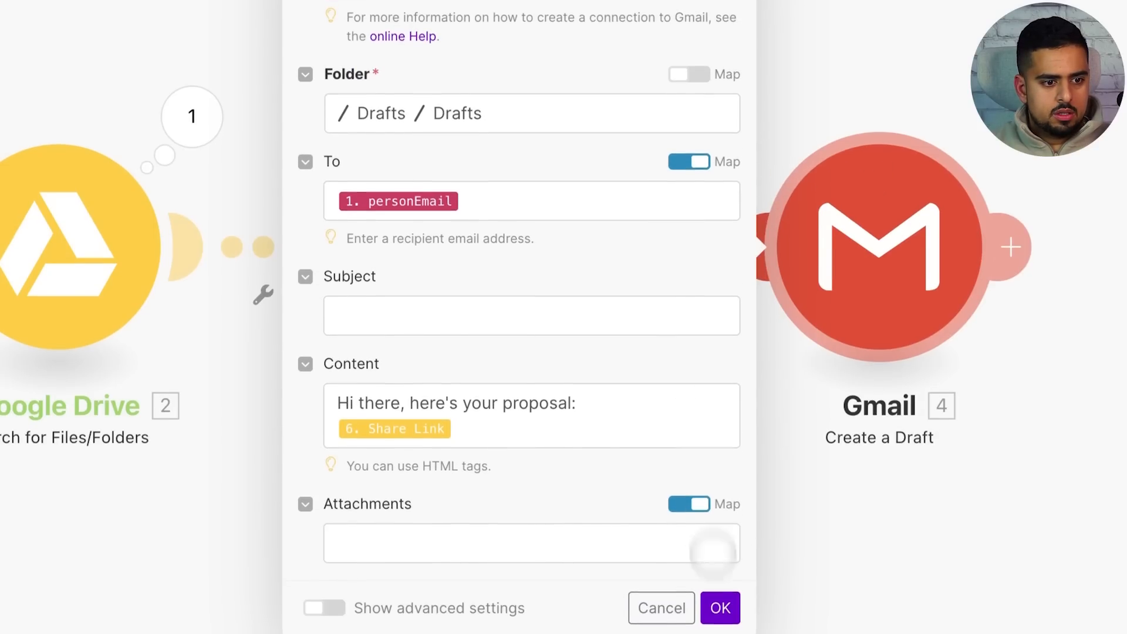
click(722, 606)
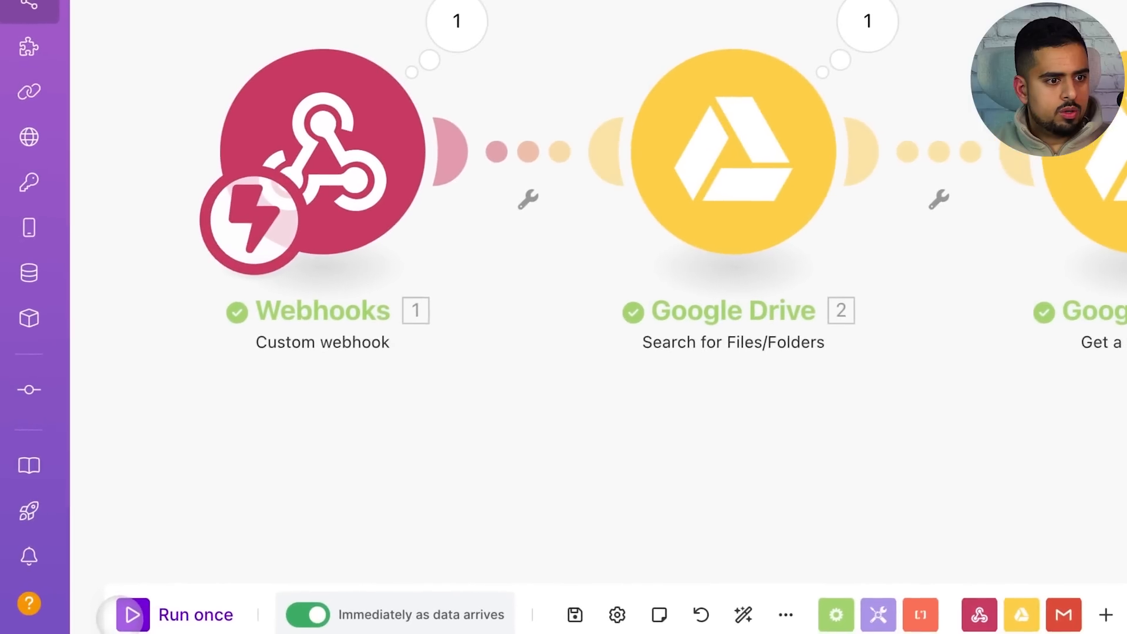
click(126, 615)
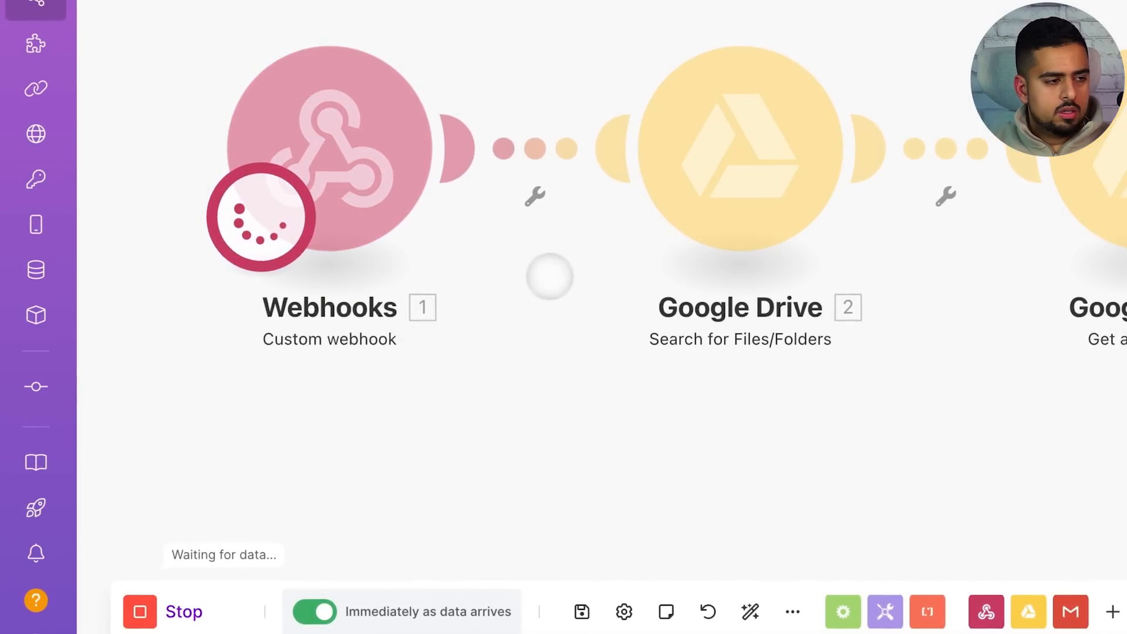
Have ChatGPT resend the exact same request, then inspect the Gmail draft step's output
click(154, 30)
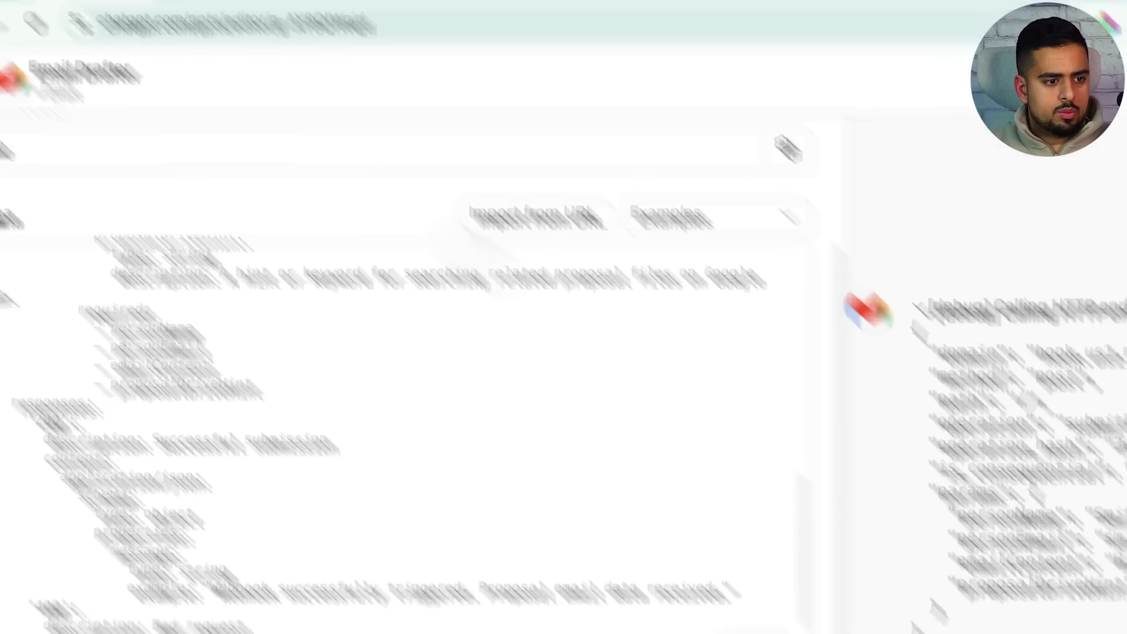
click(575, 610)
text(res)
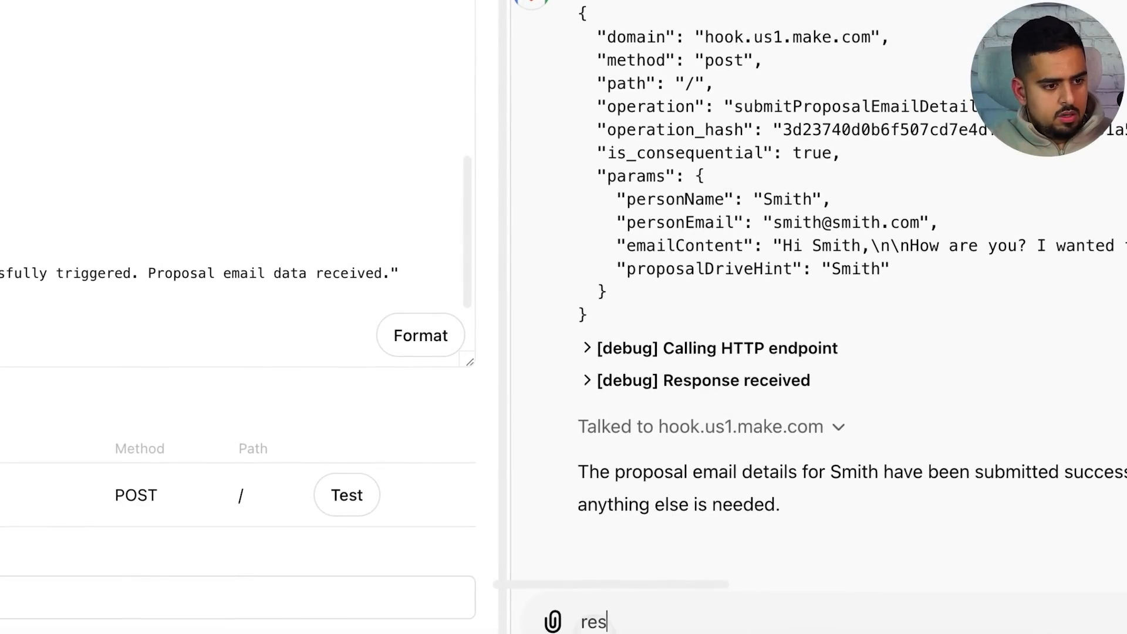
text(ent hte exc)
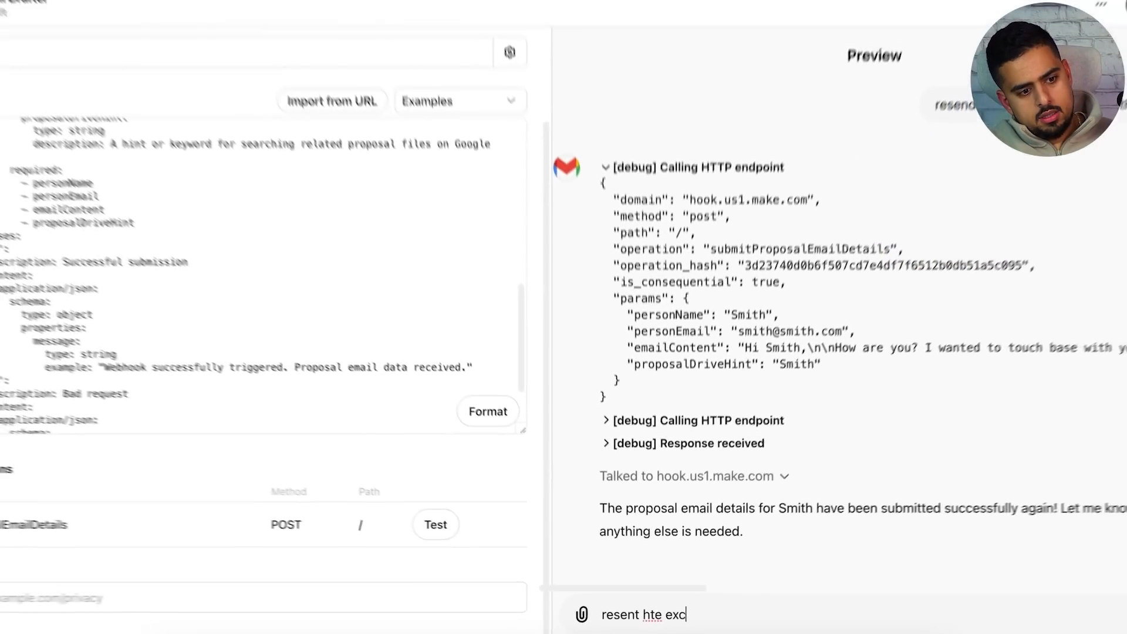
text(act same request)
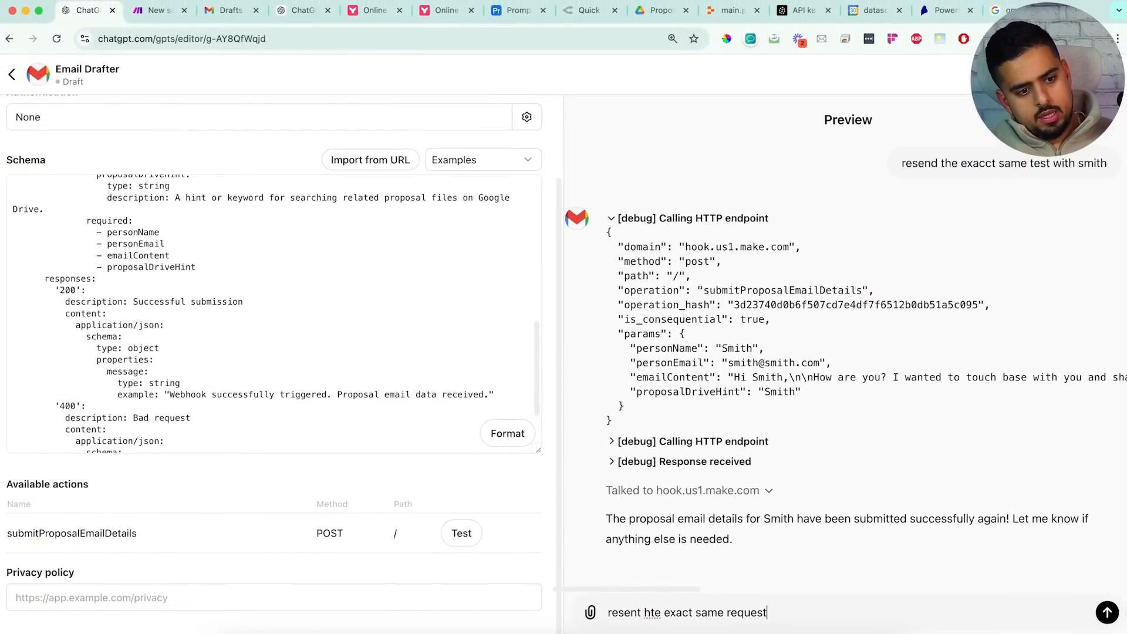
key(Return)
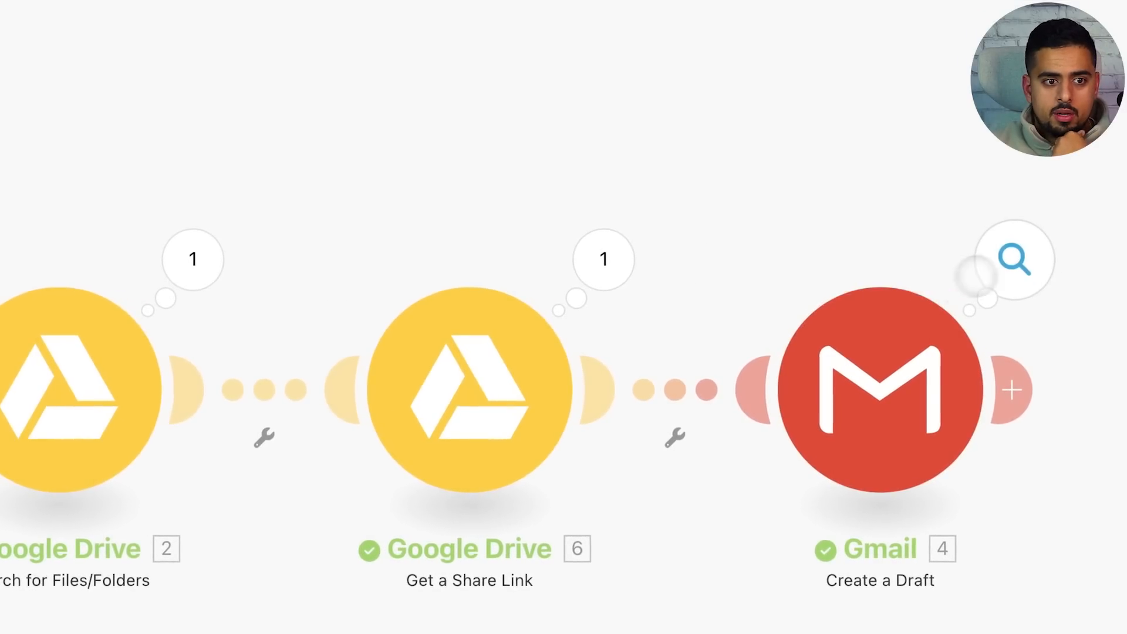
click(1023, 261)
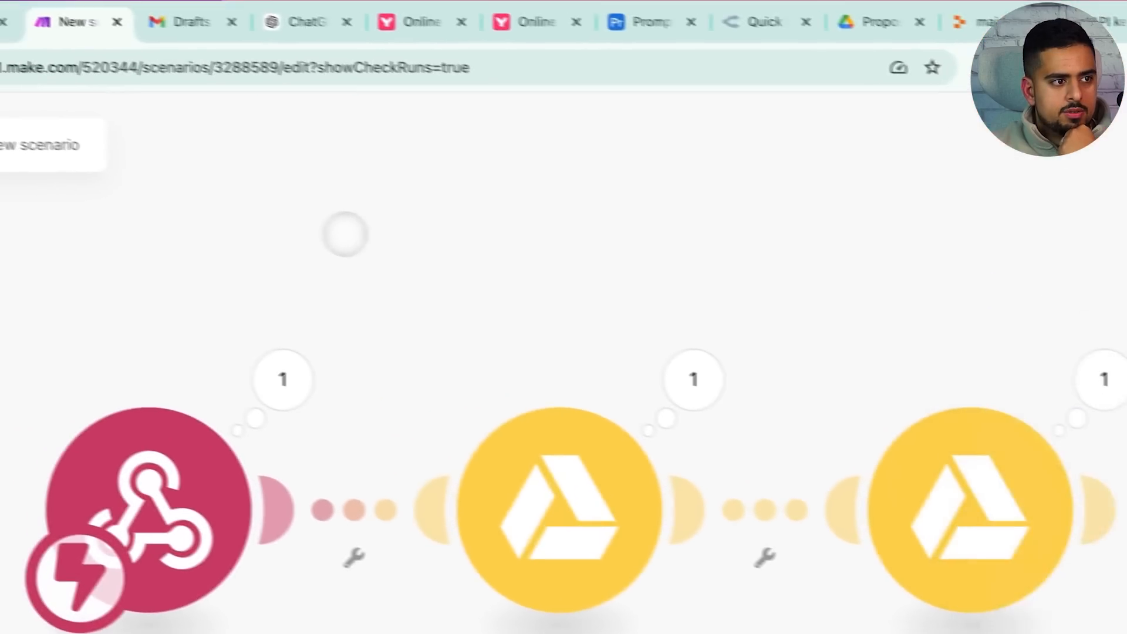
Open the newest proposal draft in Gmail and follow its Drive link to the proposal
click(212, 36)
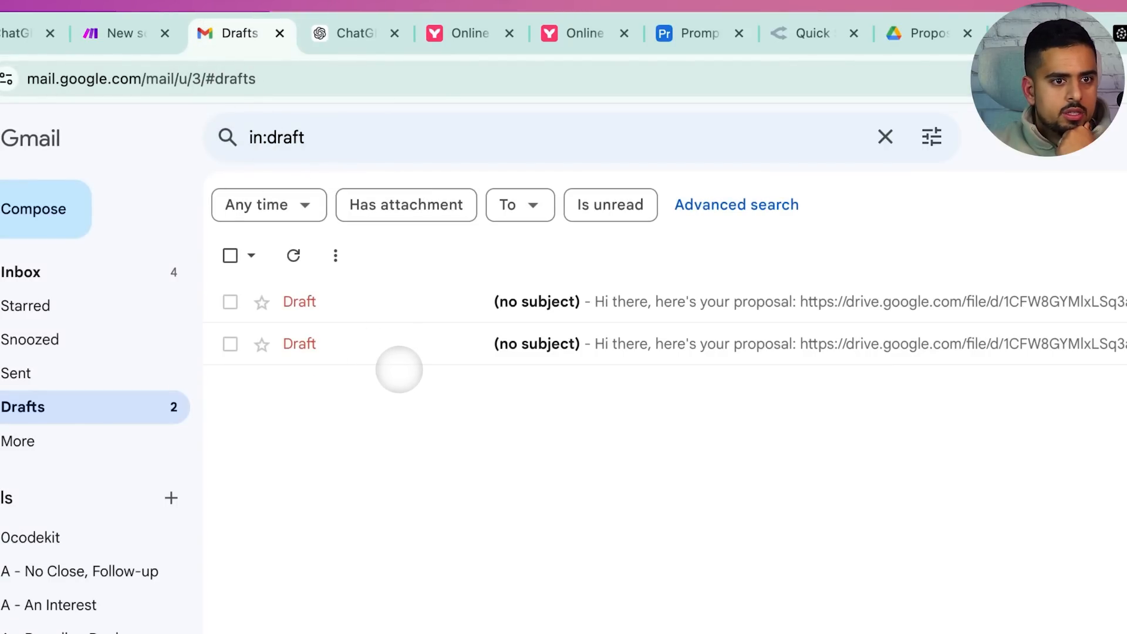
click(398, 301)
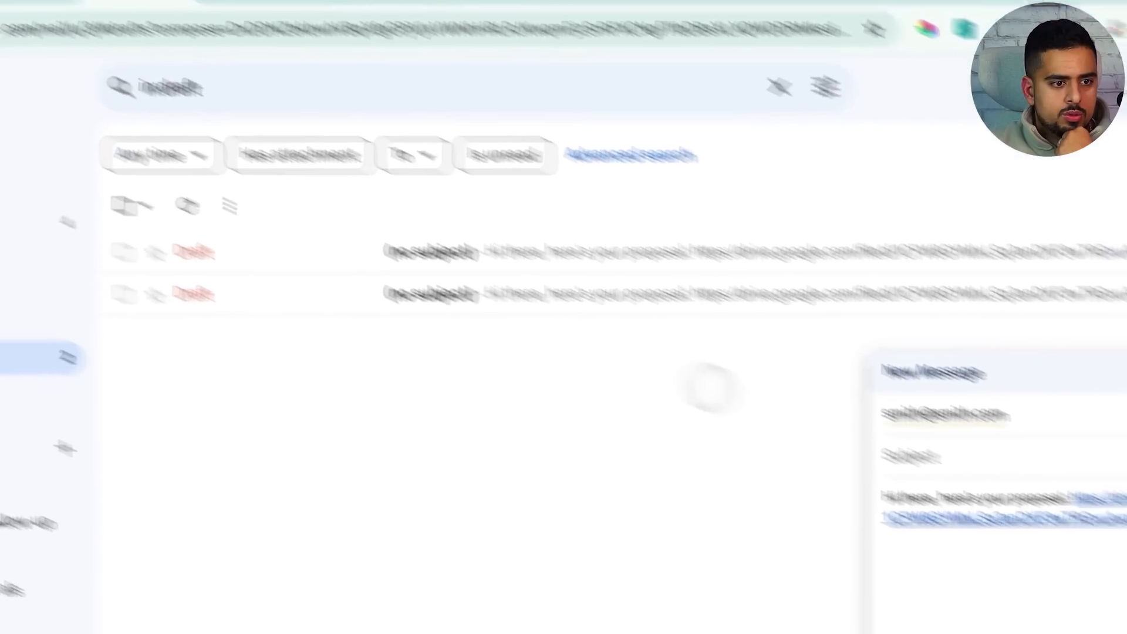
click(881, 374)
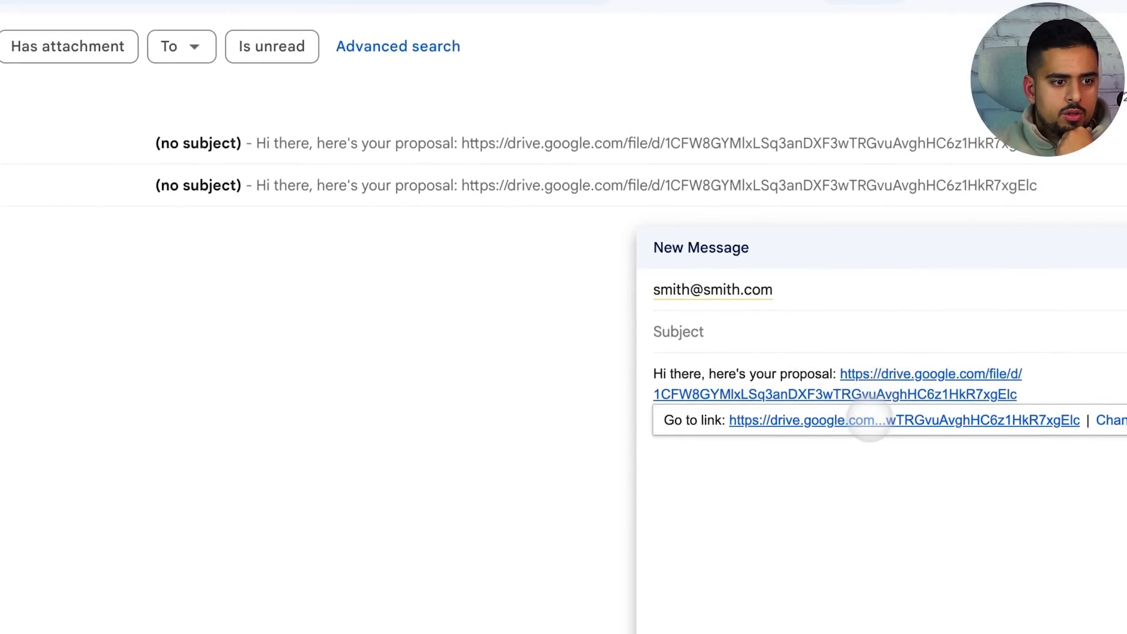
click(849, 418)
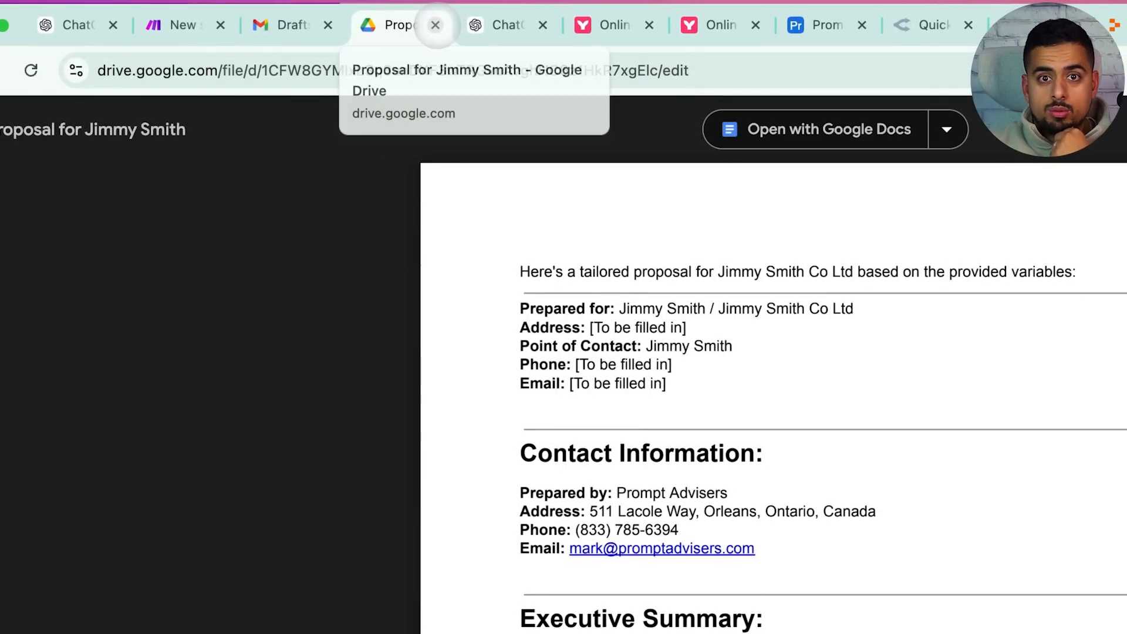
click(292, 24)
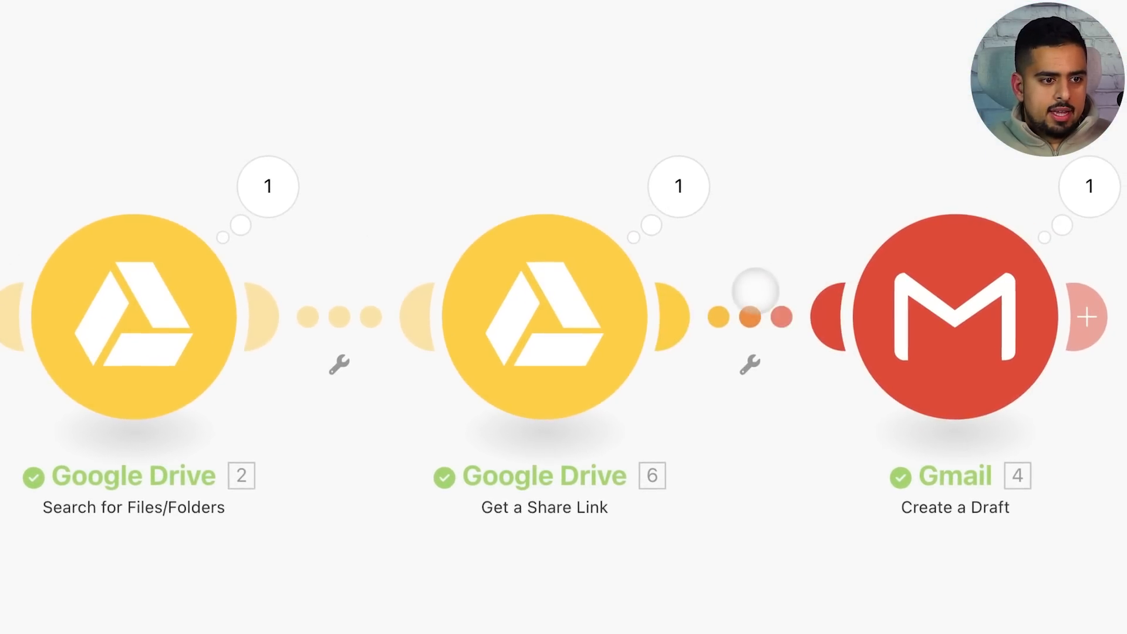
right_click(858, 350)
Unlink Gmail and add an OpenAI Create a Completion module after the share-link step
click(810, 355)
click(692, 313)
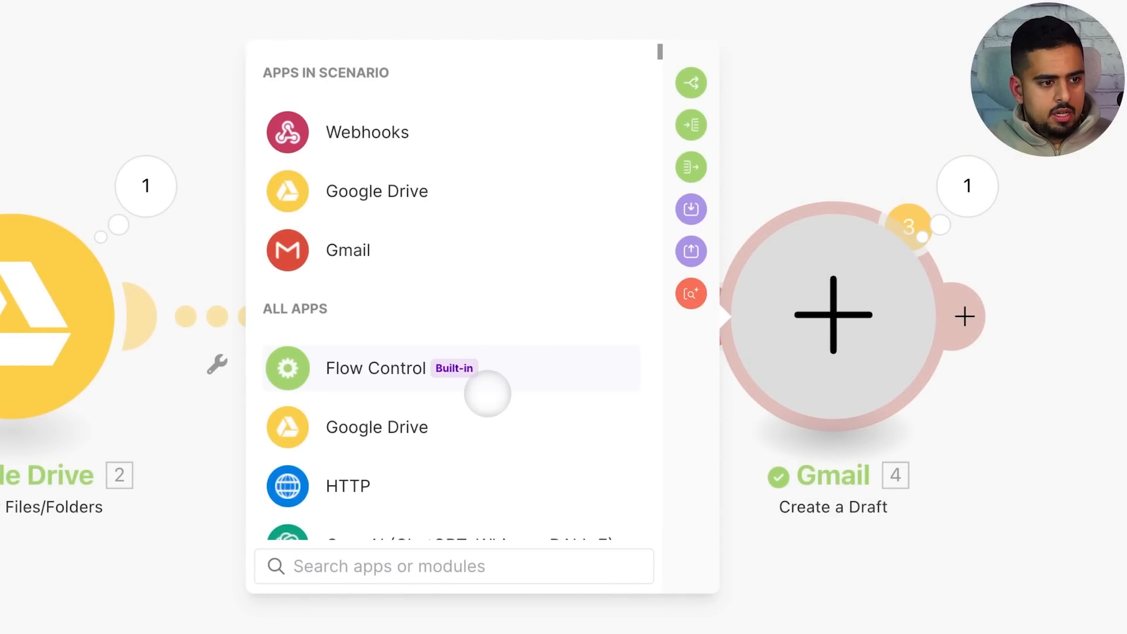
text(cha)
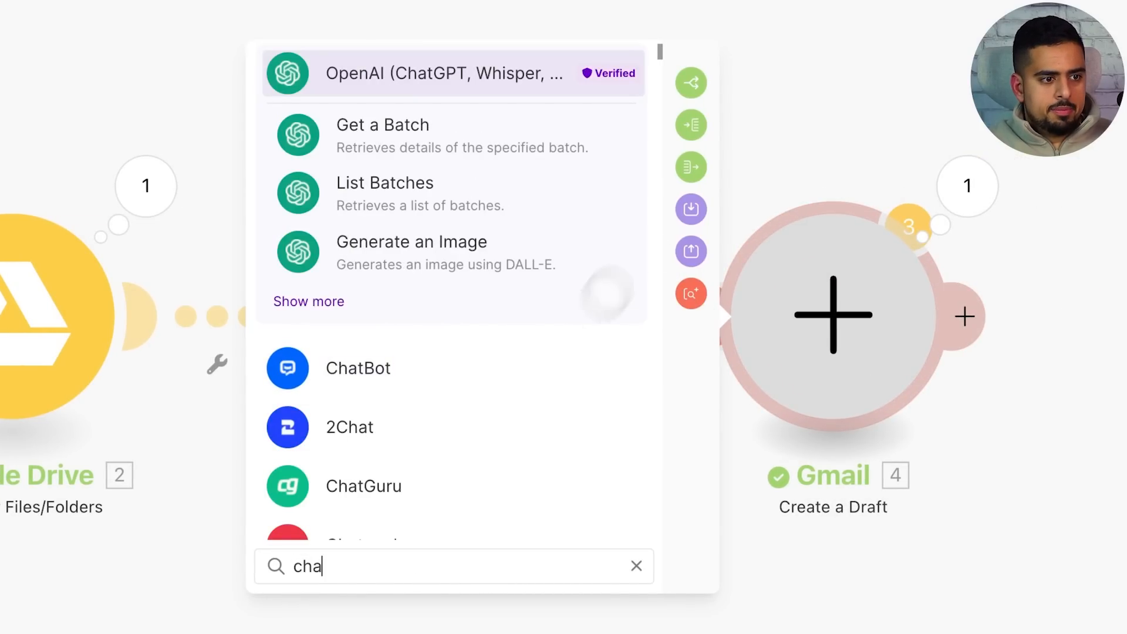
click(427, 81)
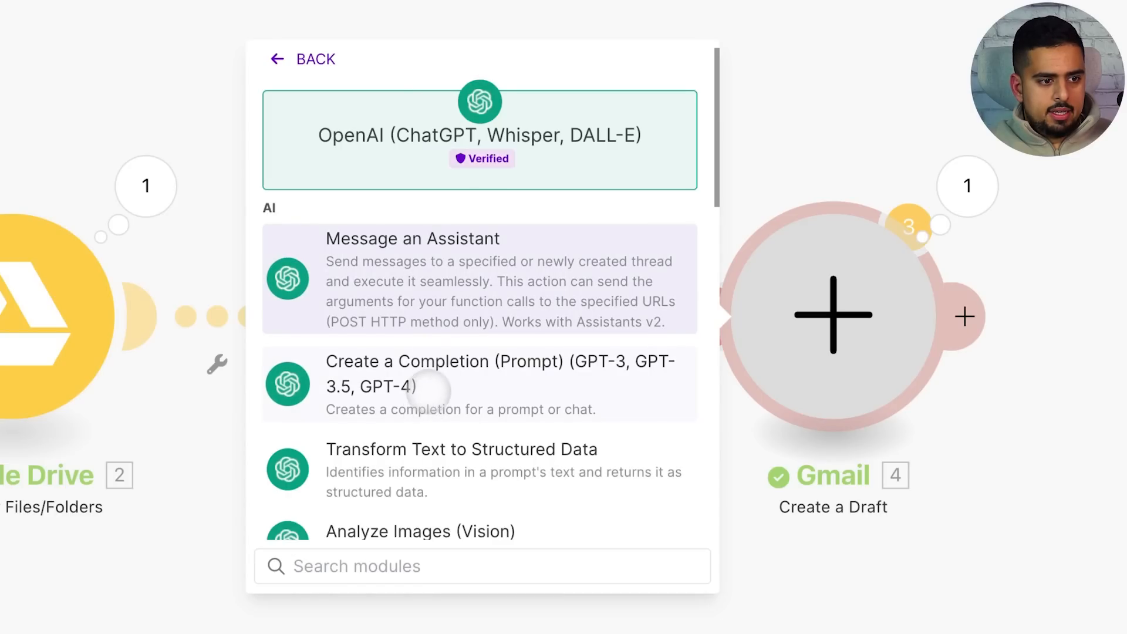
click(428, 392)
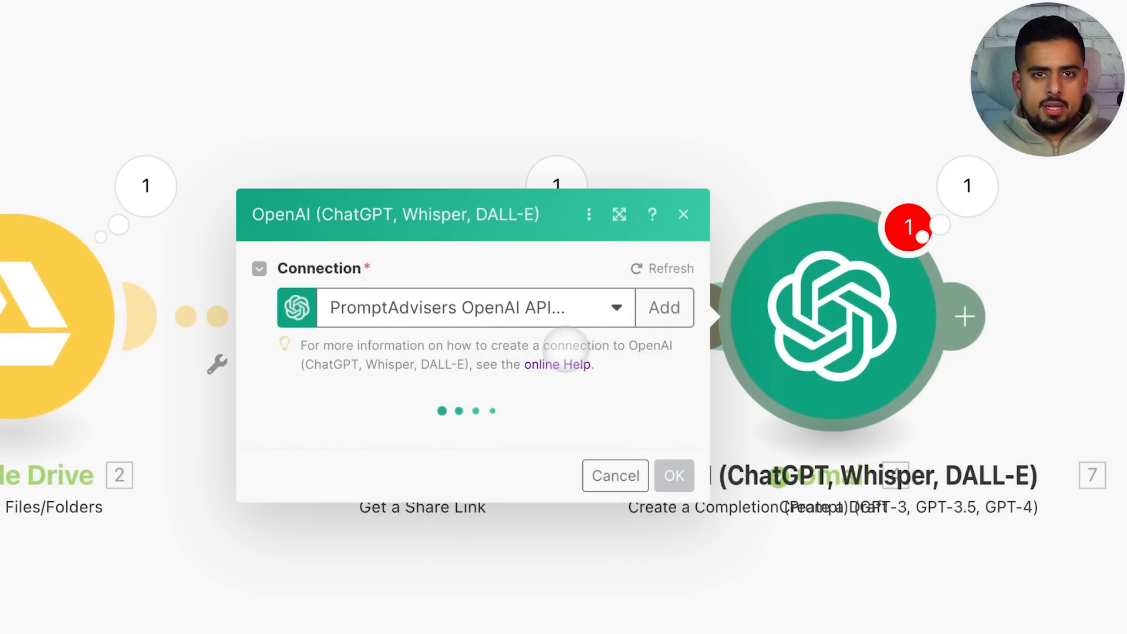
click(443, 270)
click(452, 263)
Choose gpt-4o-mini and add a User message starting 'You are a copywriter. Take the'
click(468, 362)
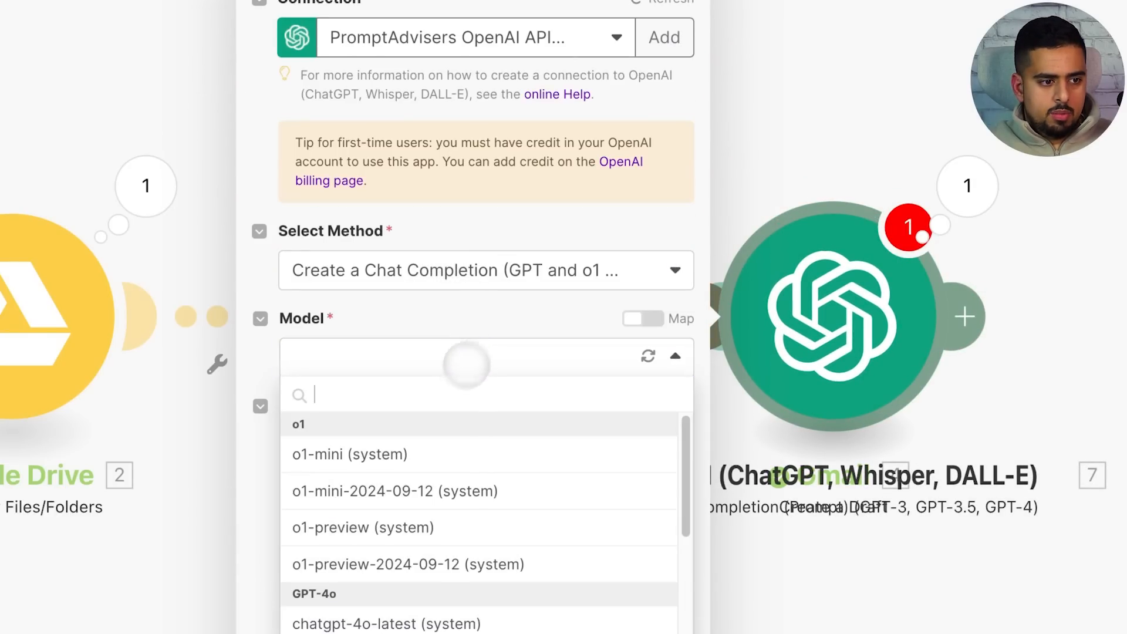
scroll(454, 534, down, 6)
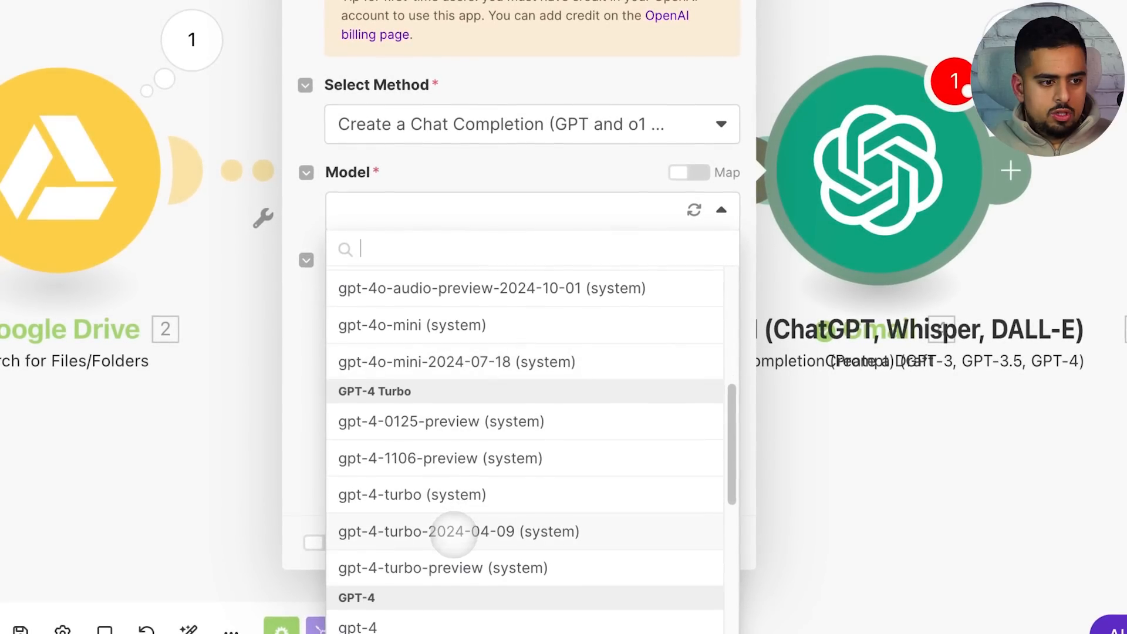
scroll(470, 481, up, 3)
click(438, 413)
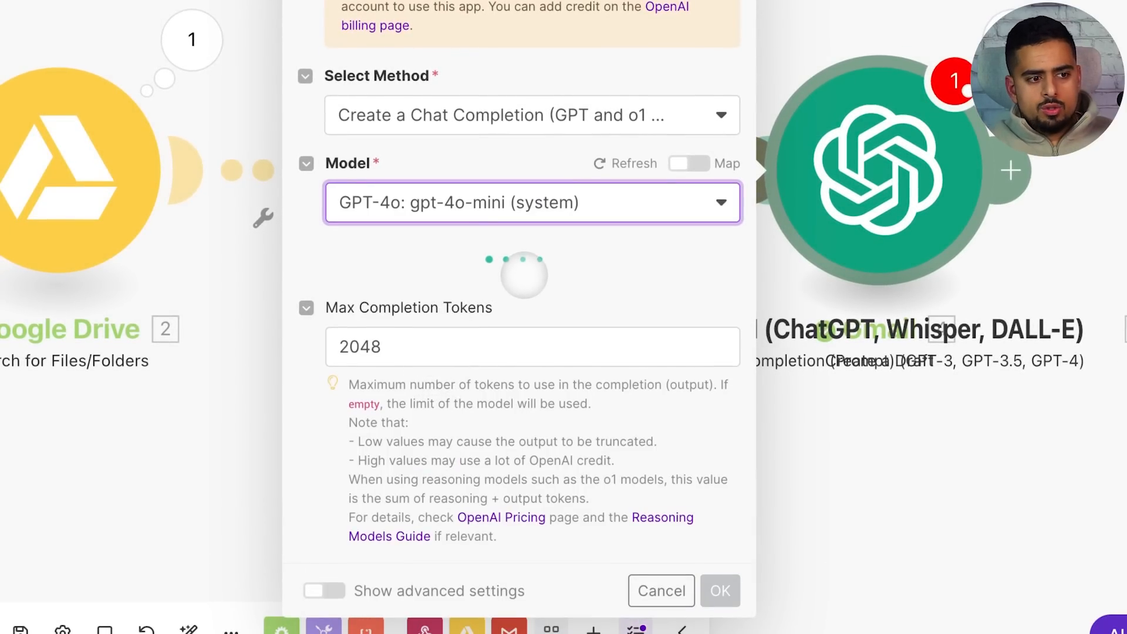
click(429, 281)
click(536, 340)
click(516, 424)
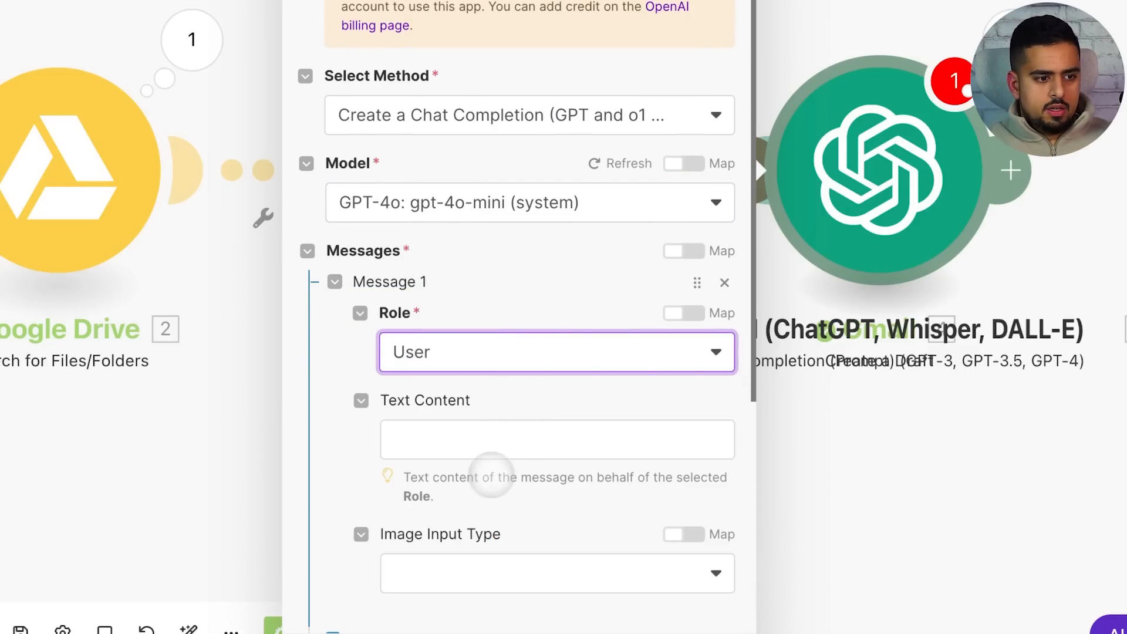
click(521, 437)
text(You are a copy)
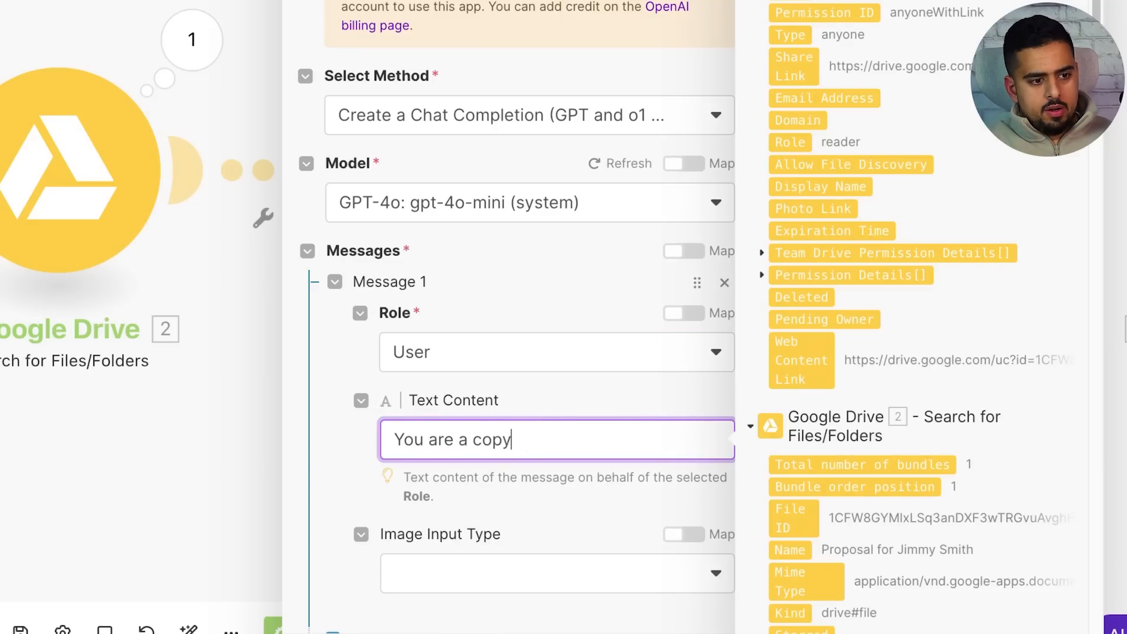
text(writer.)
key(Return)
key(Return)
text(Take the content of)
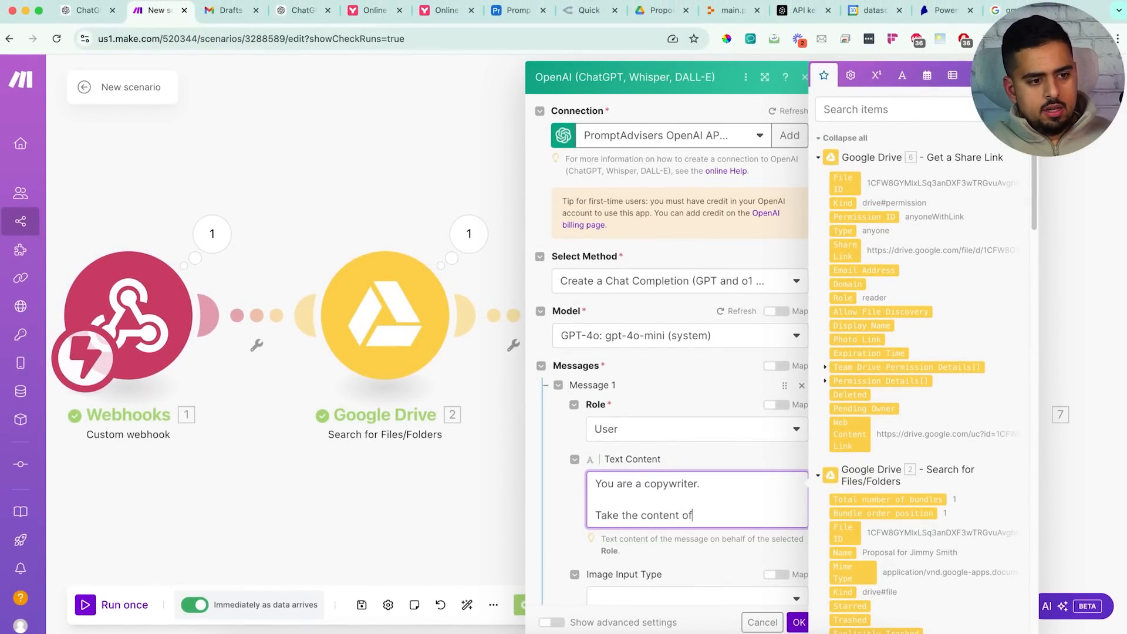
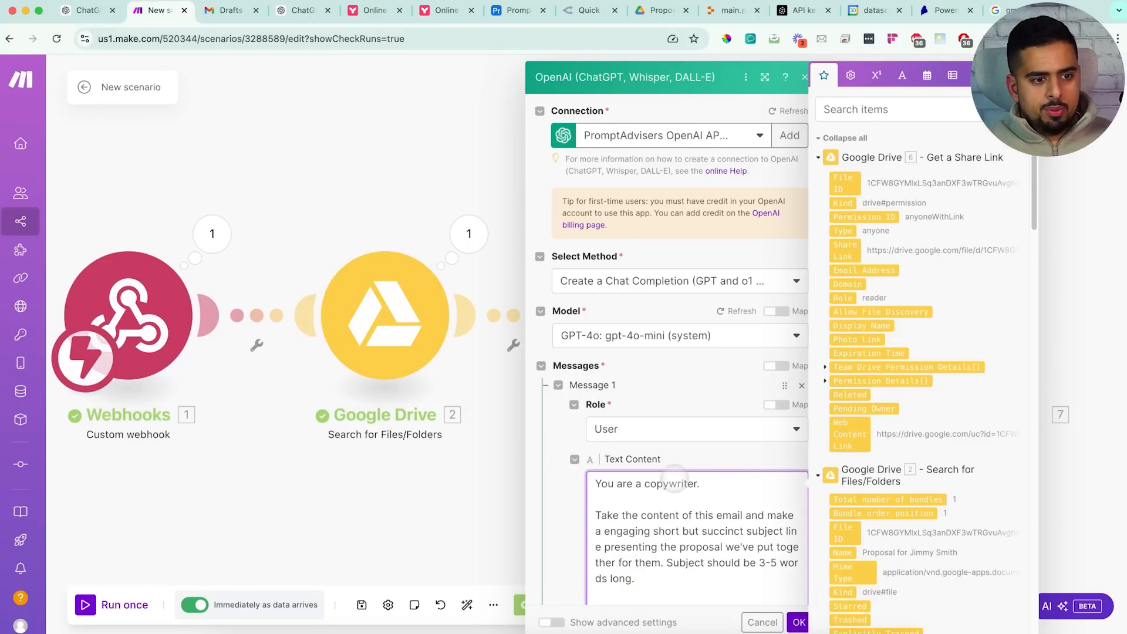
Save the OpenAI subject-line module with its copywriter prompt and close its settings
scroll(673, 481, down, 5)
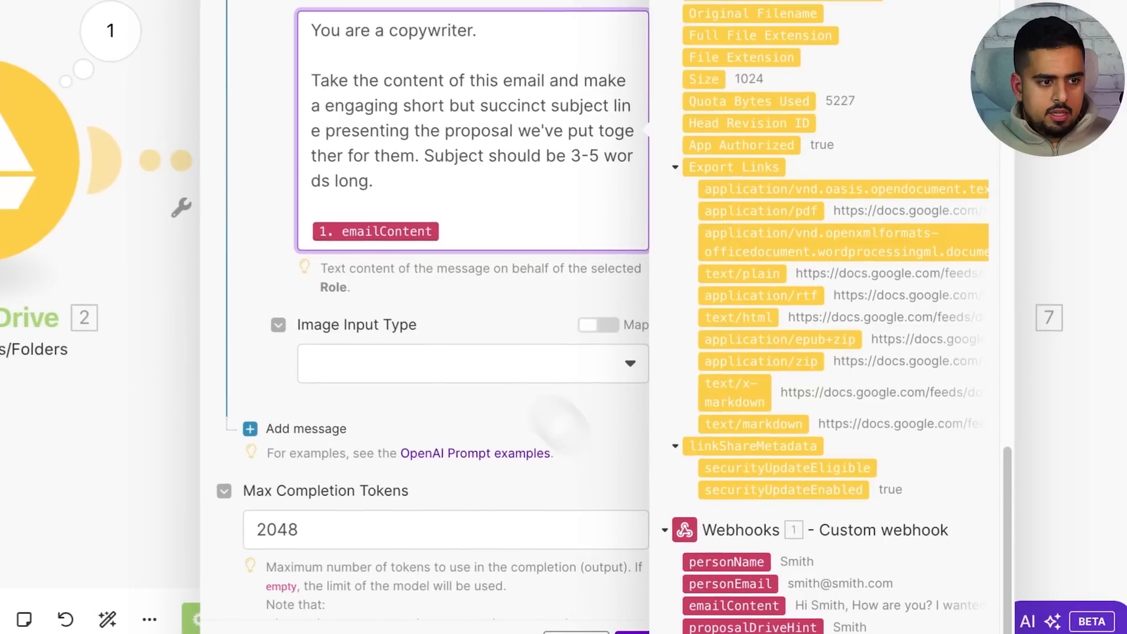
click(445, 293)
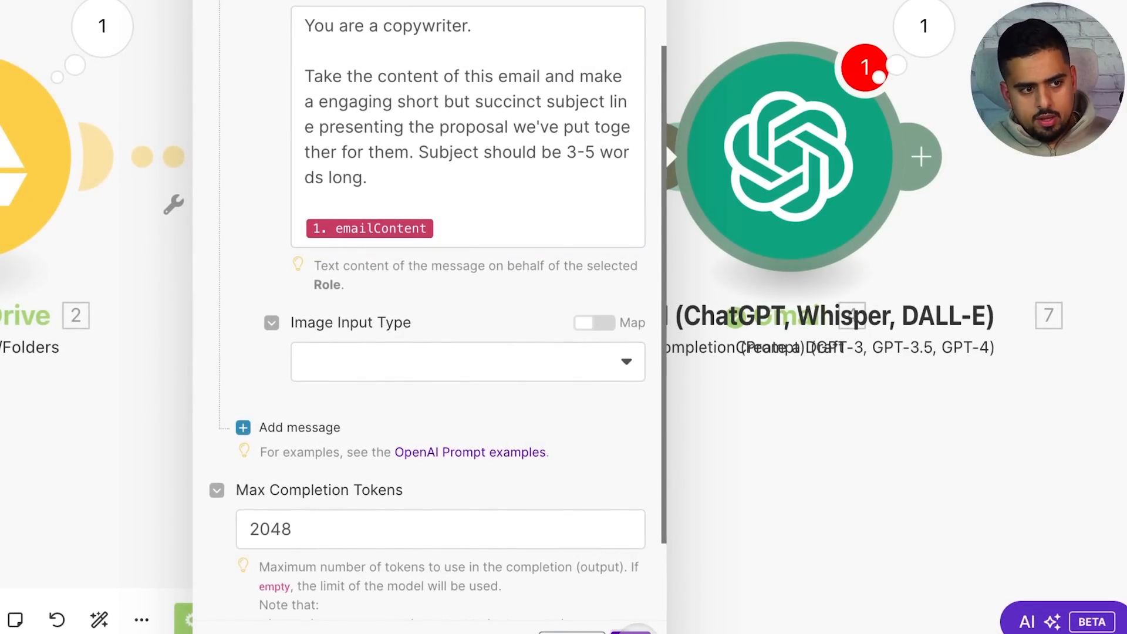
click(635, 630)
Reposition the OpenAI and Gmail modules and connect OpenAI's output to the Gmail draft module
drag(770, 205, 896, 193)
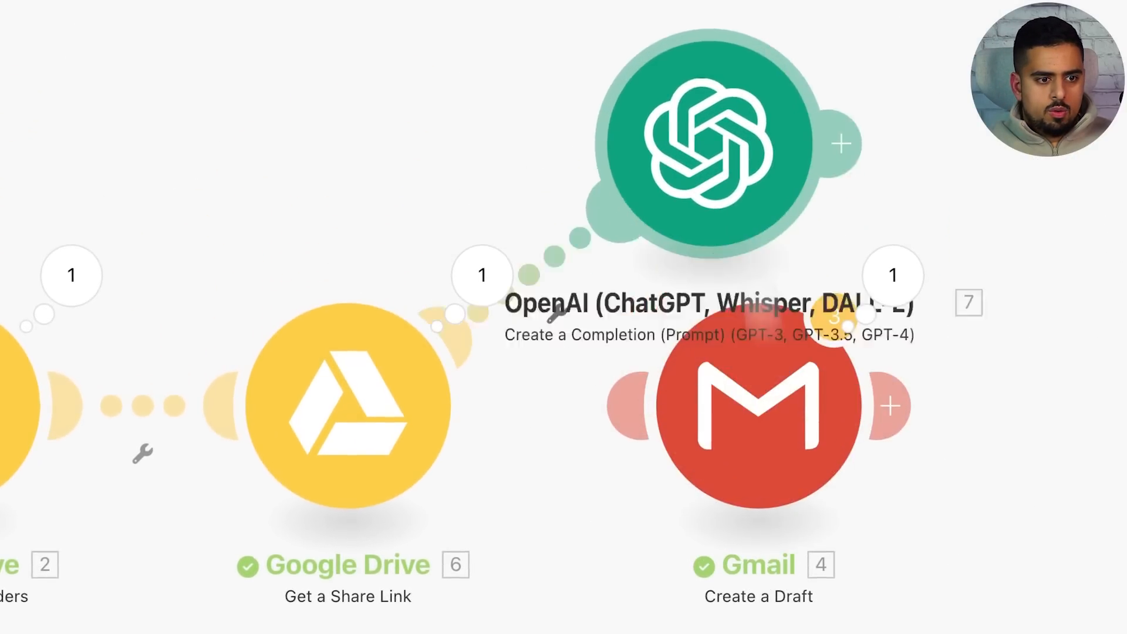
drag(865, 447, 935, 458)
drag(812, 44, 848, 445)
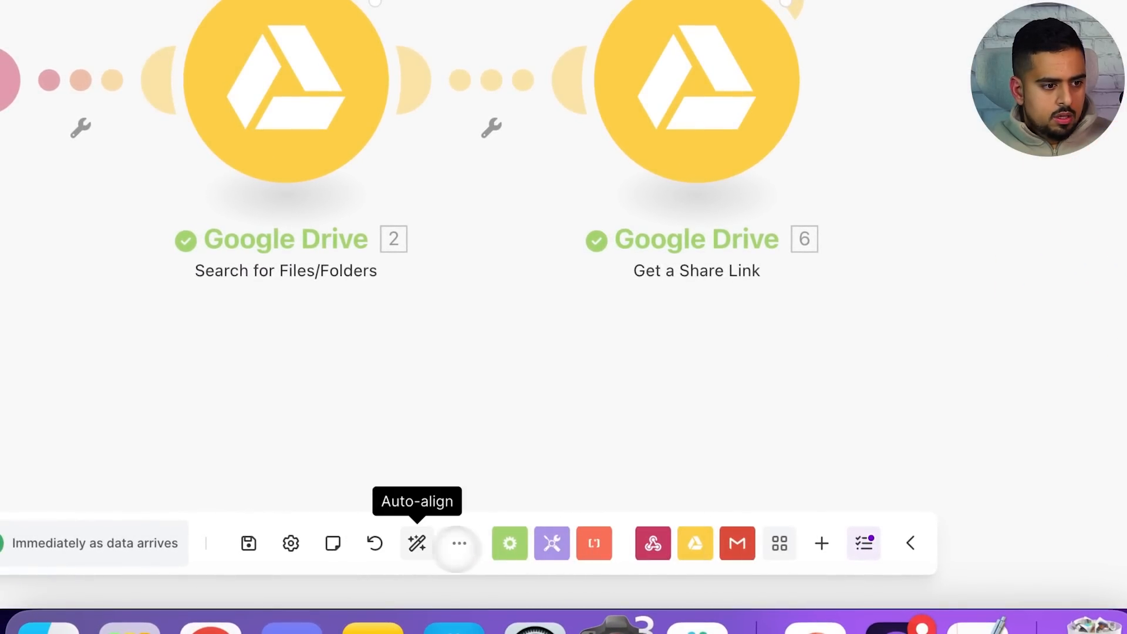
Auto-align the scenario and map the OpenAI Choices[] Message Content into the Gmail draft's Subject
click(418, 545)
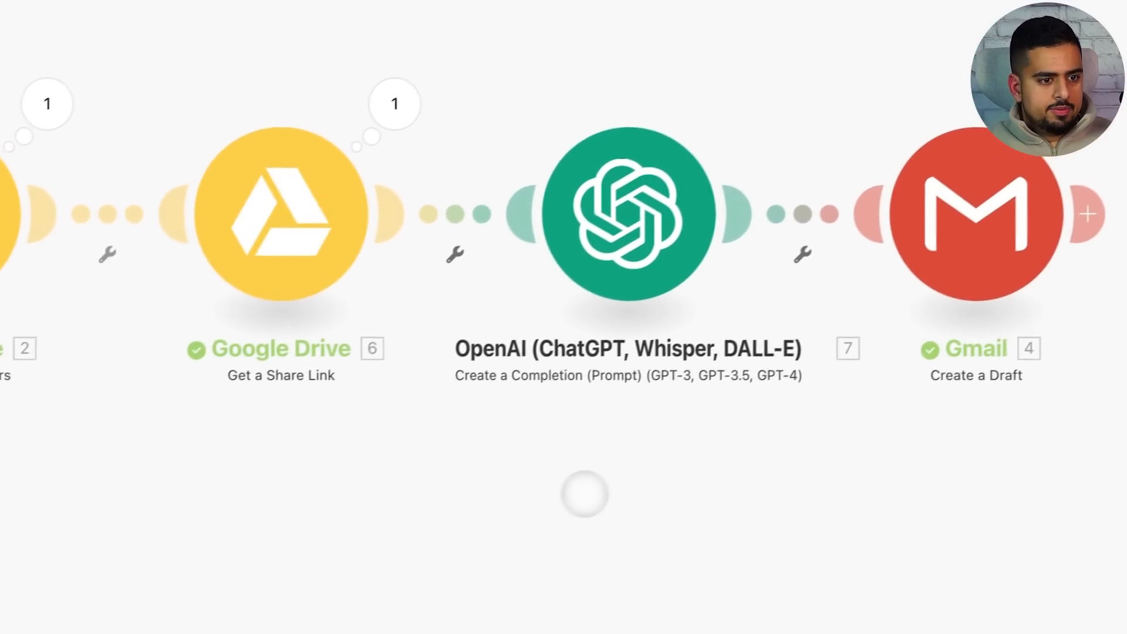
click(960, 235)
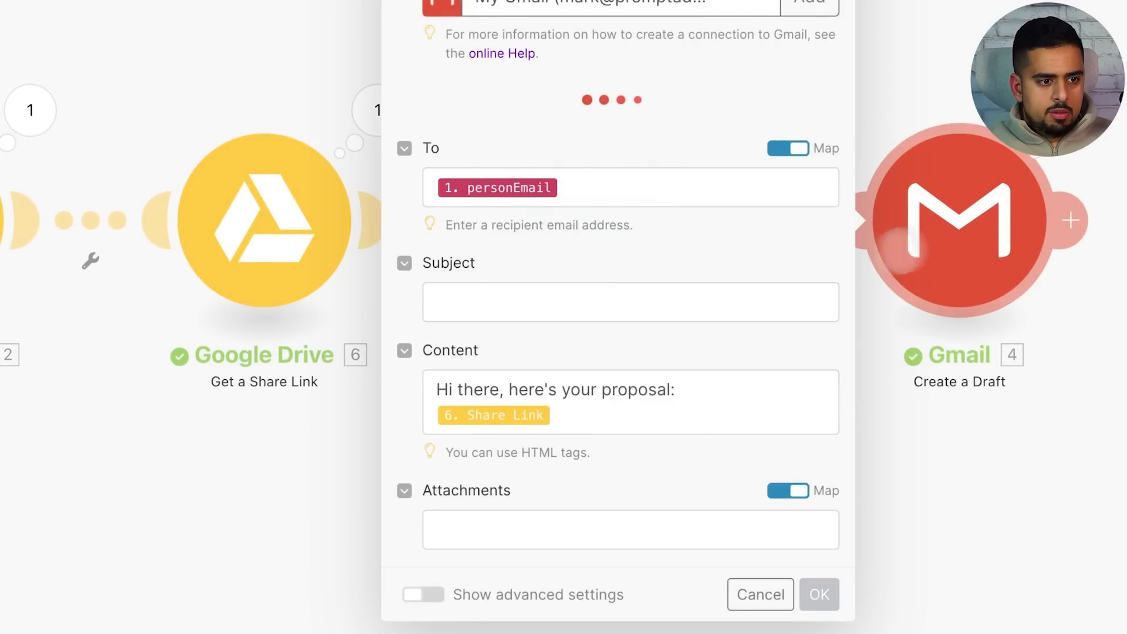
click(605, 289)
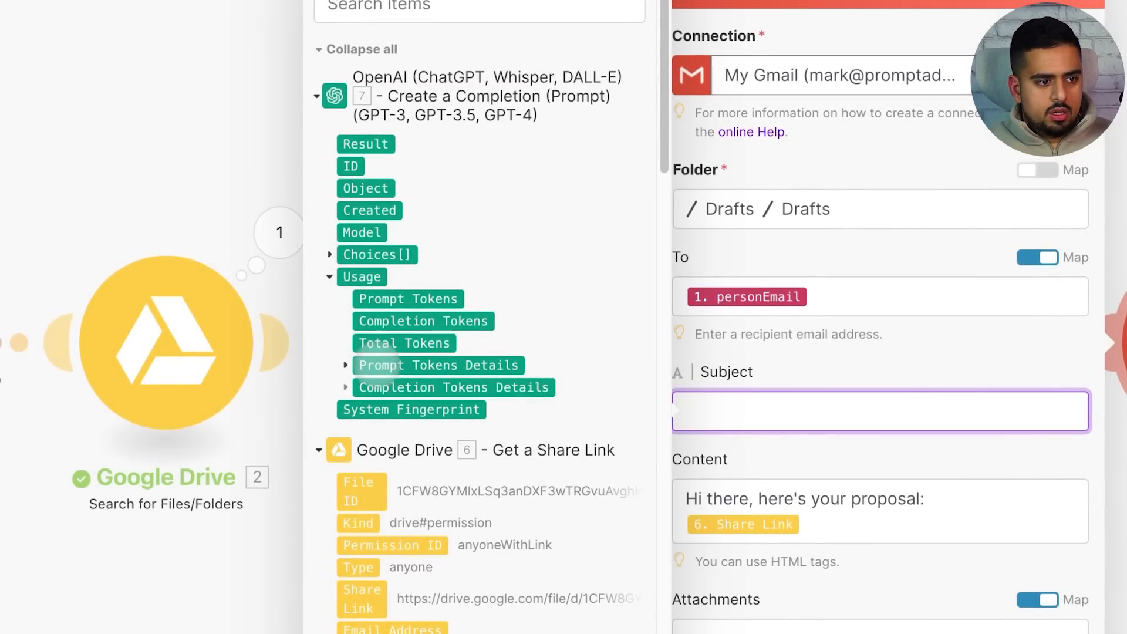
click(346, 386)
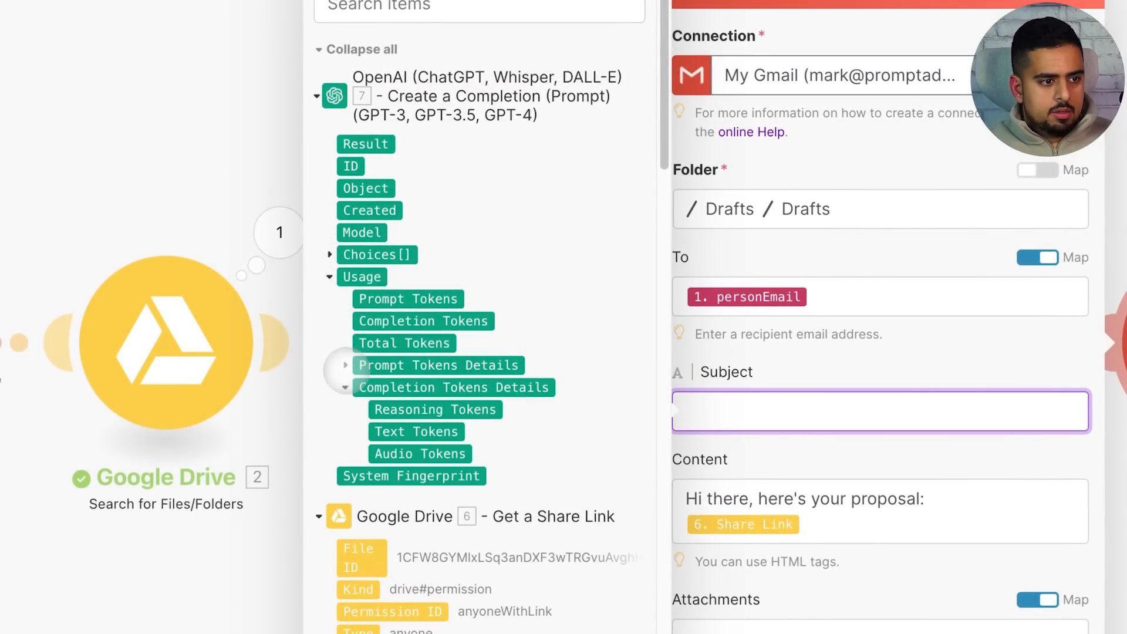
click(346, 365)
click(330, 276)
click(330, 255)
click(344, 365)
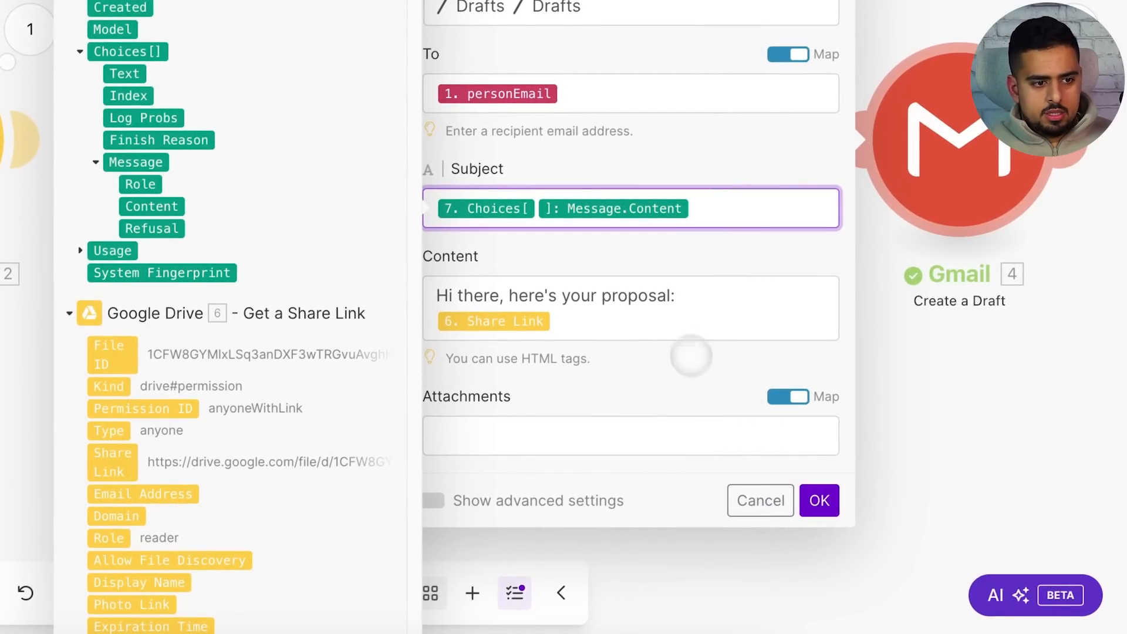
Add a 'Best,' sign-off line below the share link in the draft body and save
click(687, 326)
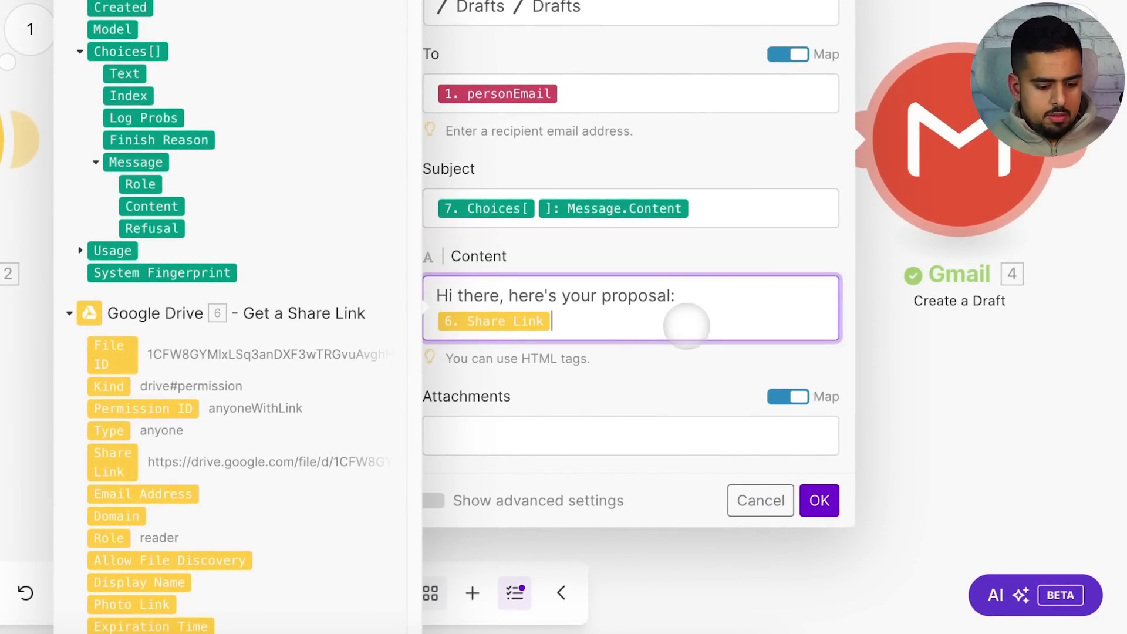
key(Return)
key(Return)
text(Best,)
key(Return)
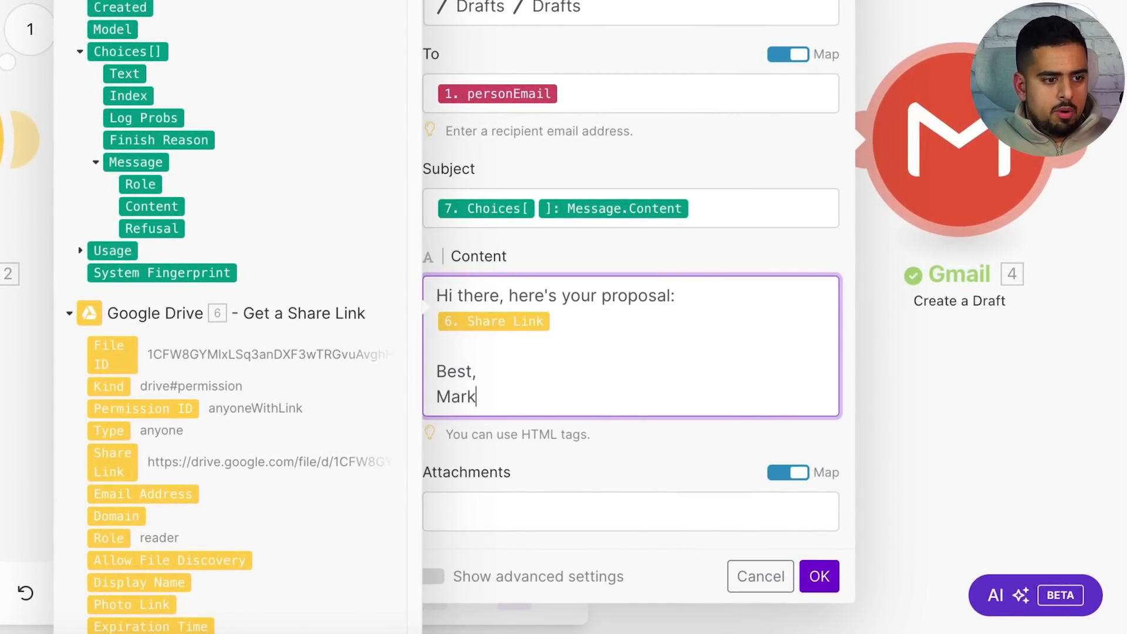
click(821, 574)
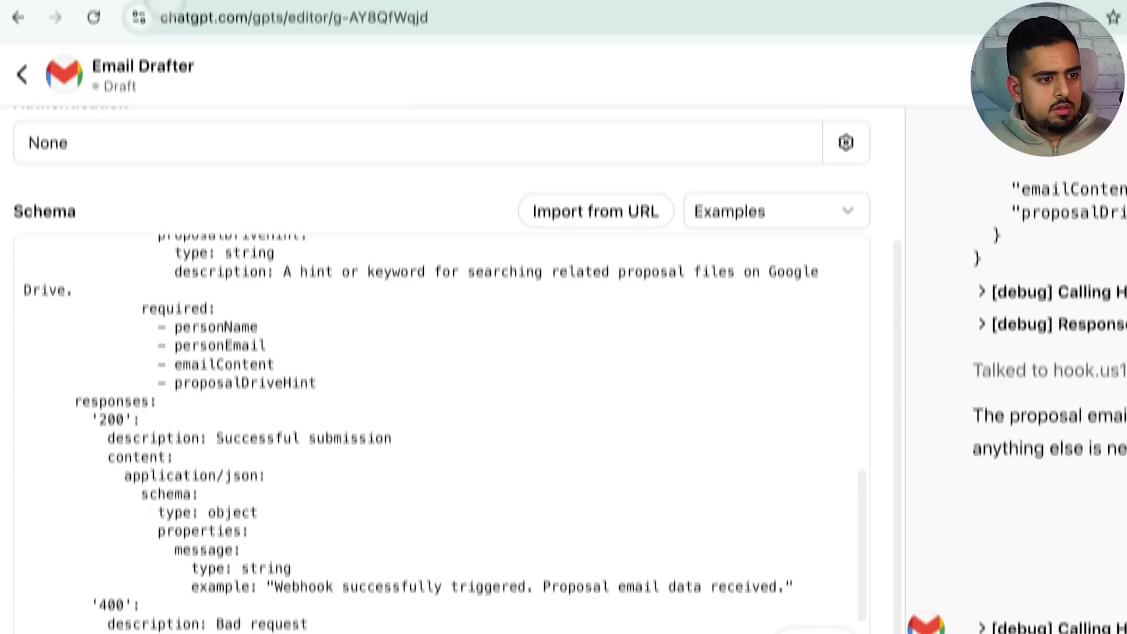
Ask the Email Drafter GPT to 'rerun the exact same test', confirm the webhook call, and check its request details
text(rerun)
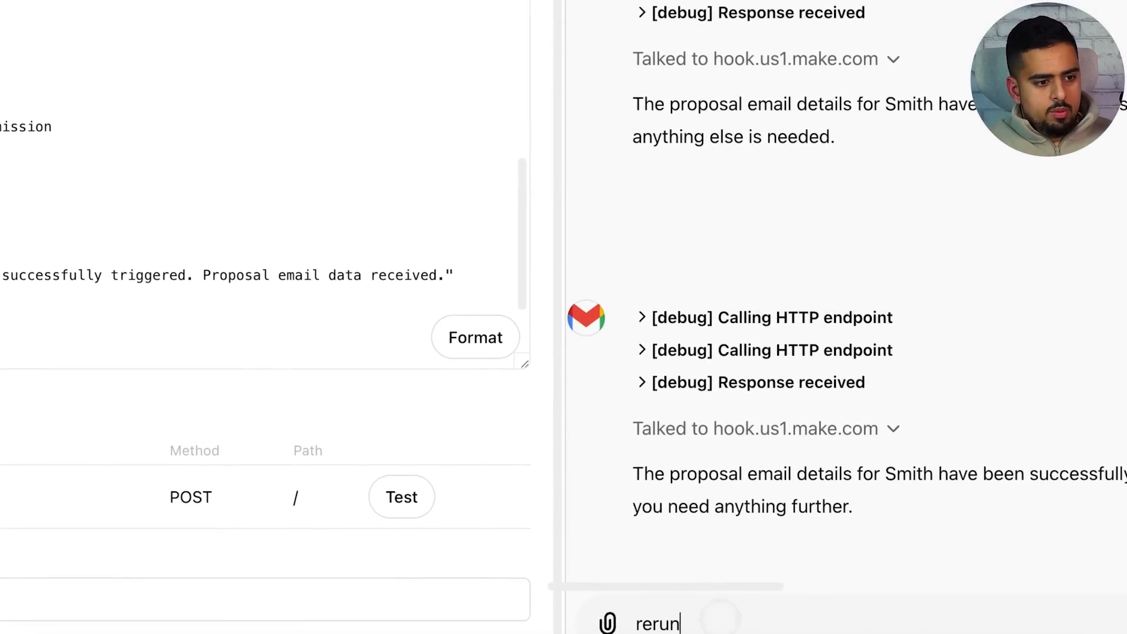
text( the exact same test)
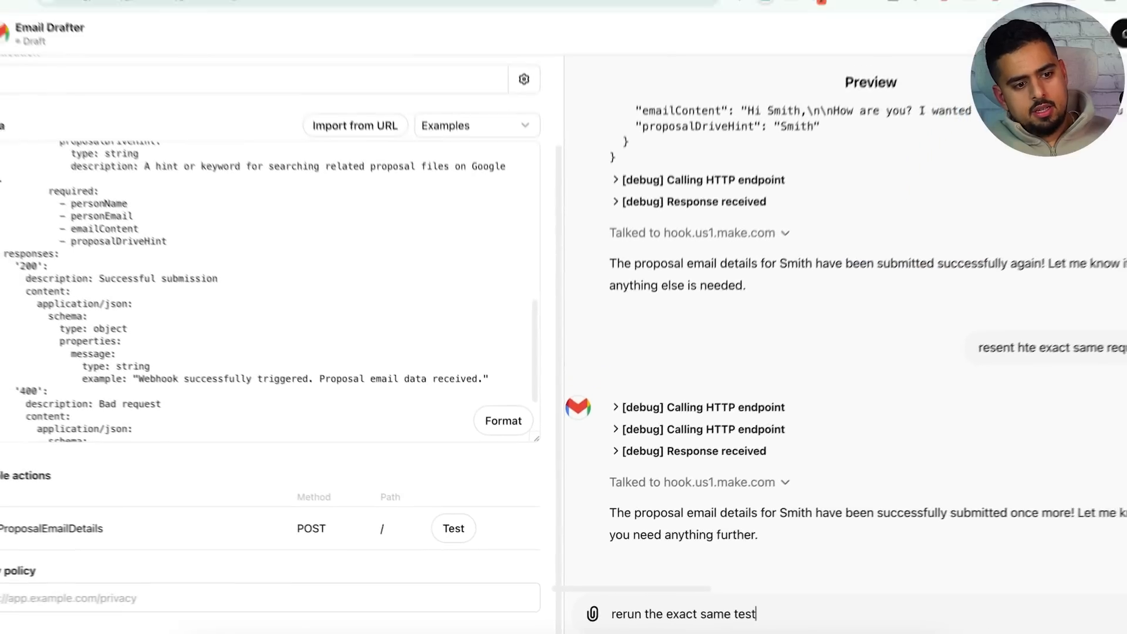
key(Return)
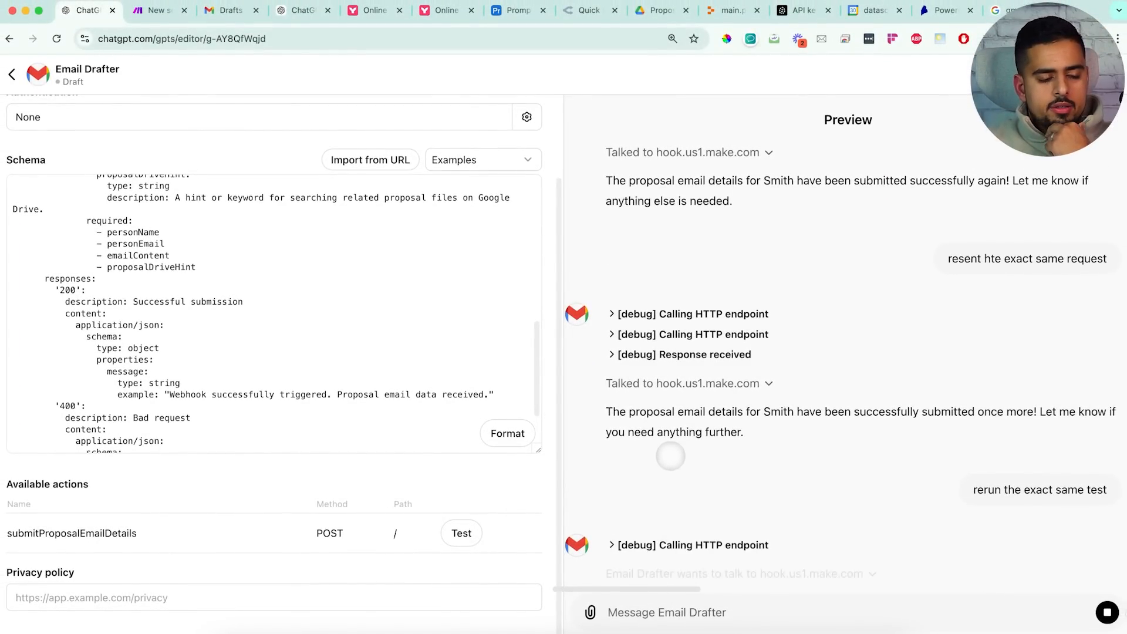
click(634, 517)
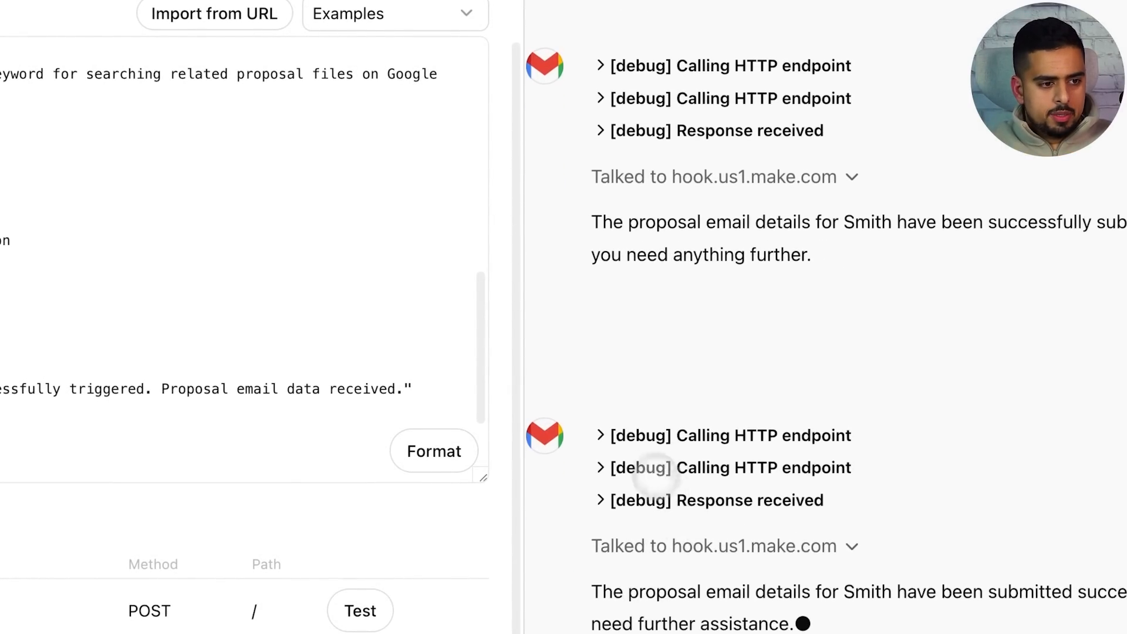
click(604, 434)
scroll(620, 435, down, 1)
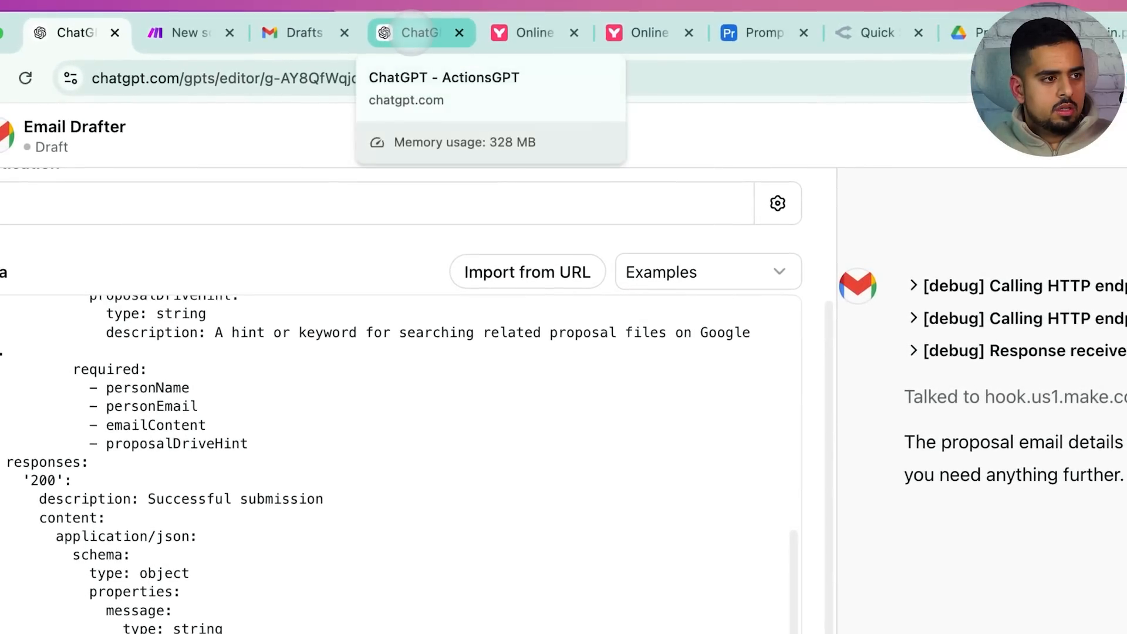
click(411, 34)
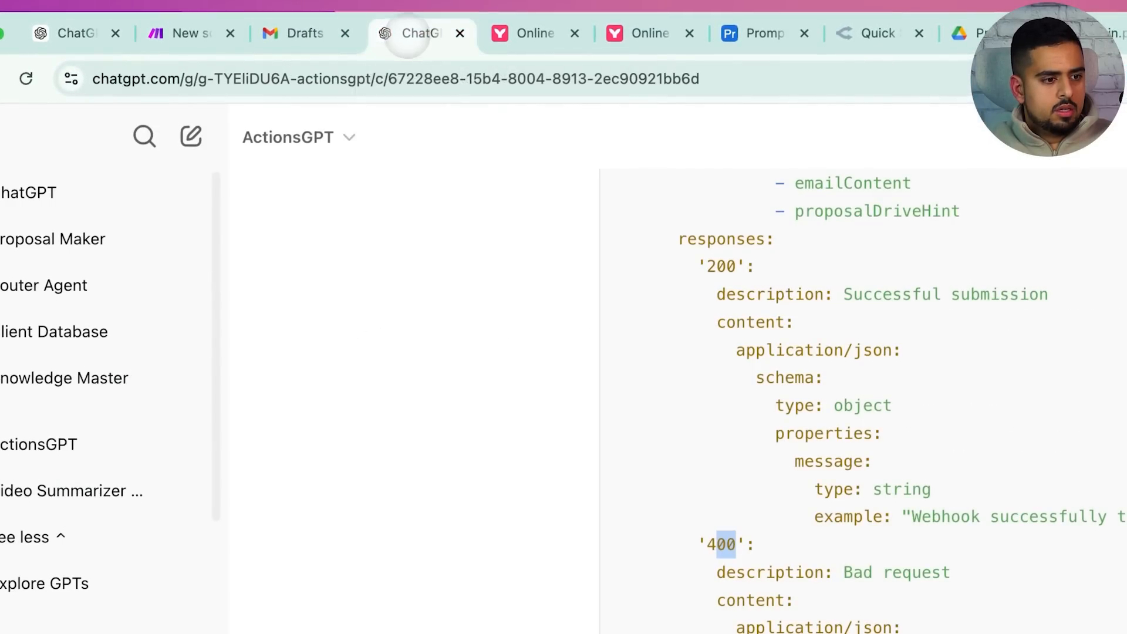
click(182, 33)
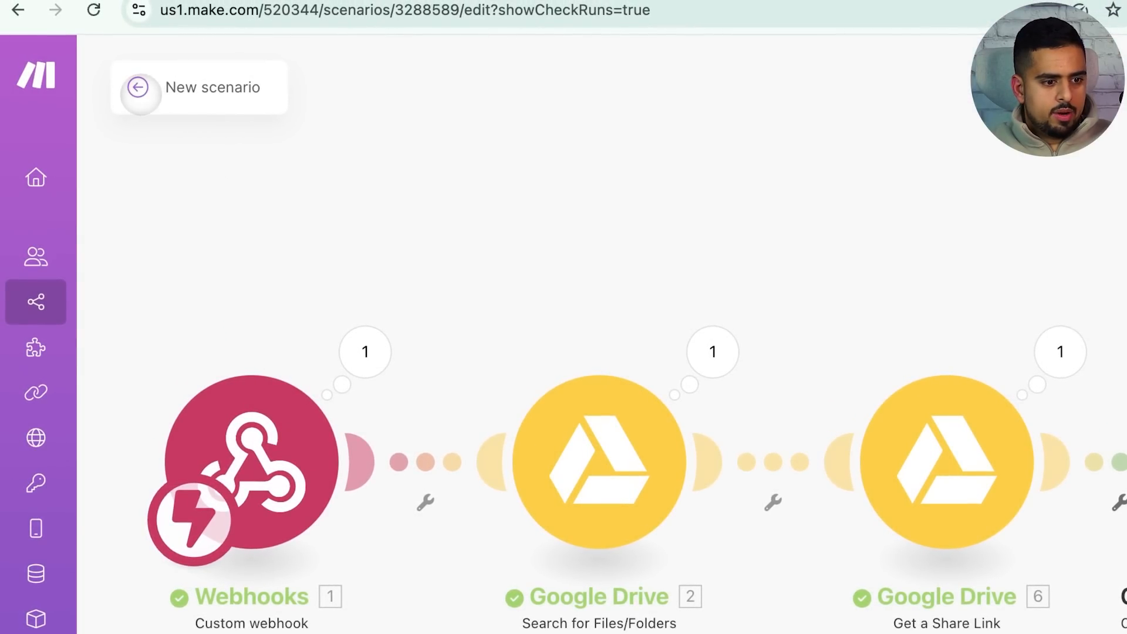
Check the scenario history for the successful run, reopen the editor, then go to Gmail Drafts
click(138, 87)
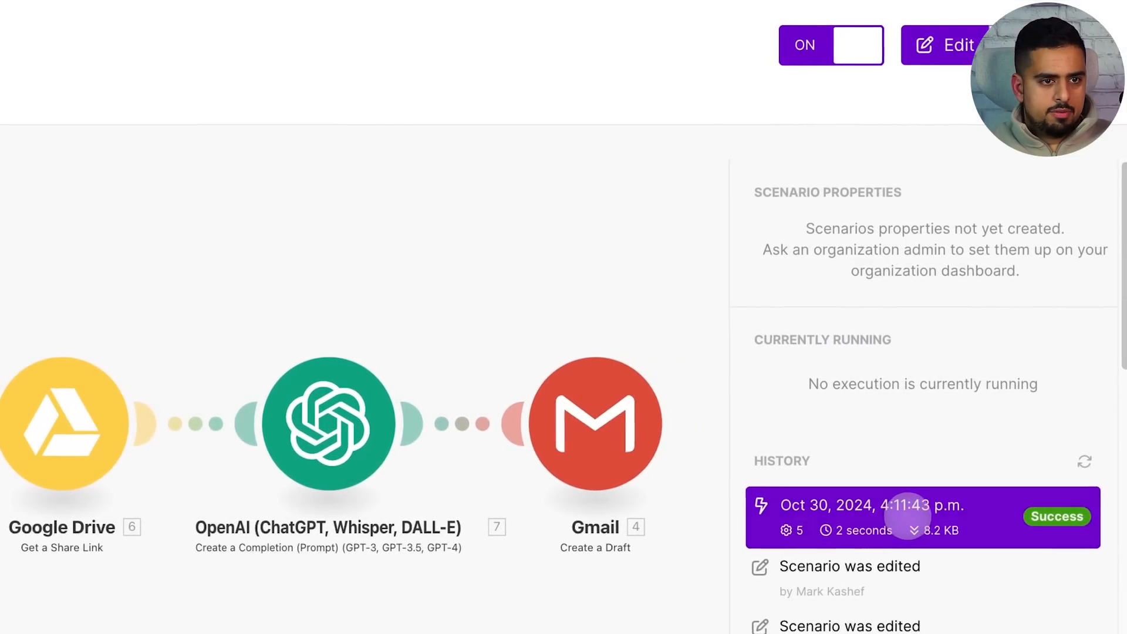
click(613, 352)
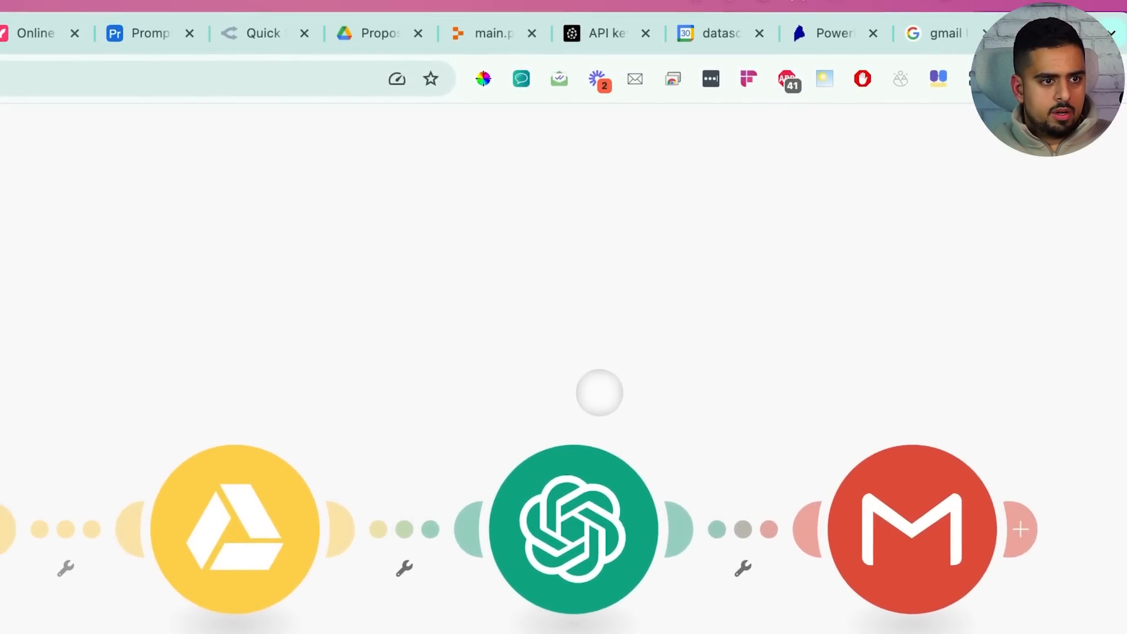
click(221, 34)
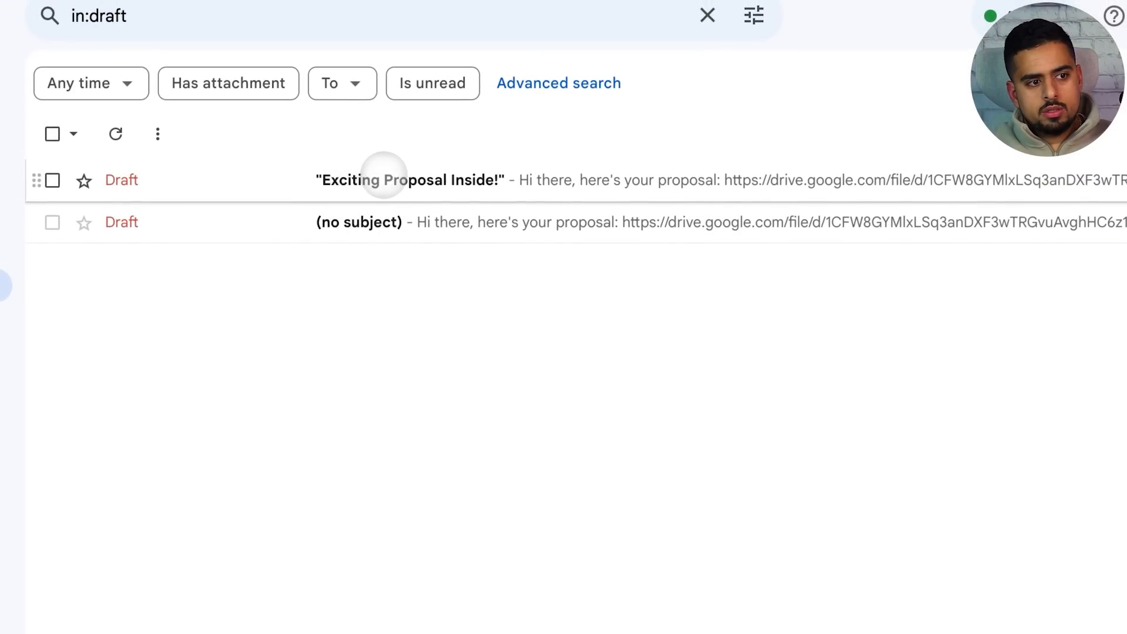
Open the 'Exciting Proposal Inside!' draft and copy a screenshot of it to the clipboard
click(384, 179)
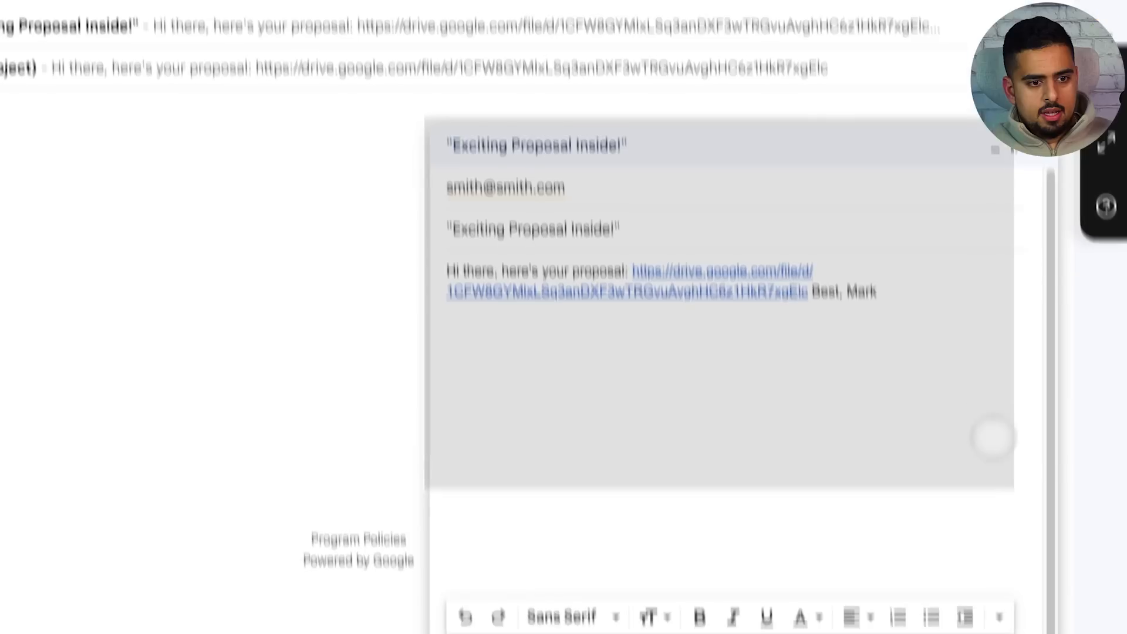
drag(994, 438, 1043, 581)
right_click(1074, 628)
click(992, 428)
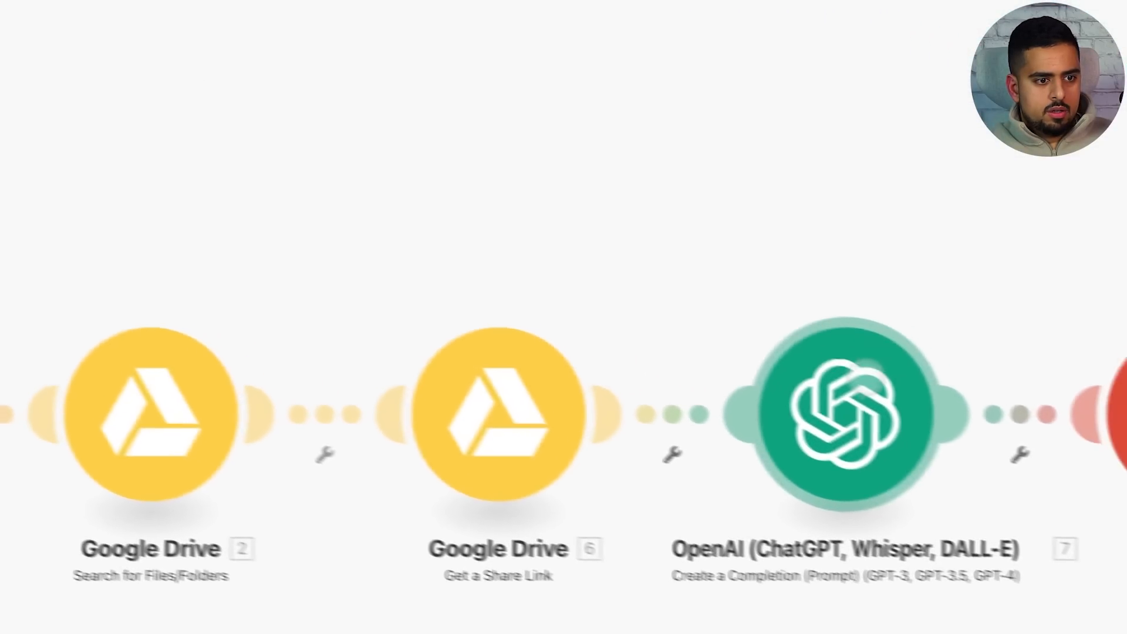
click(846, 408)
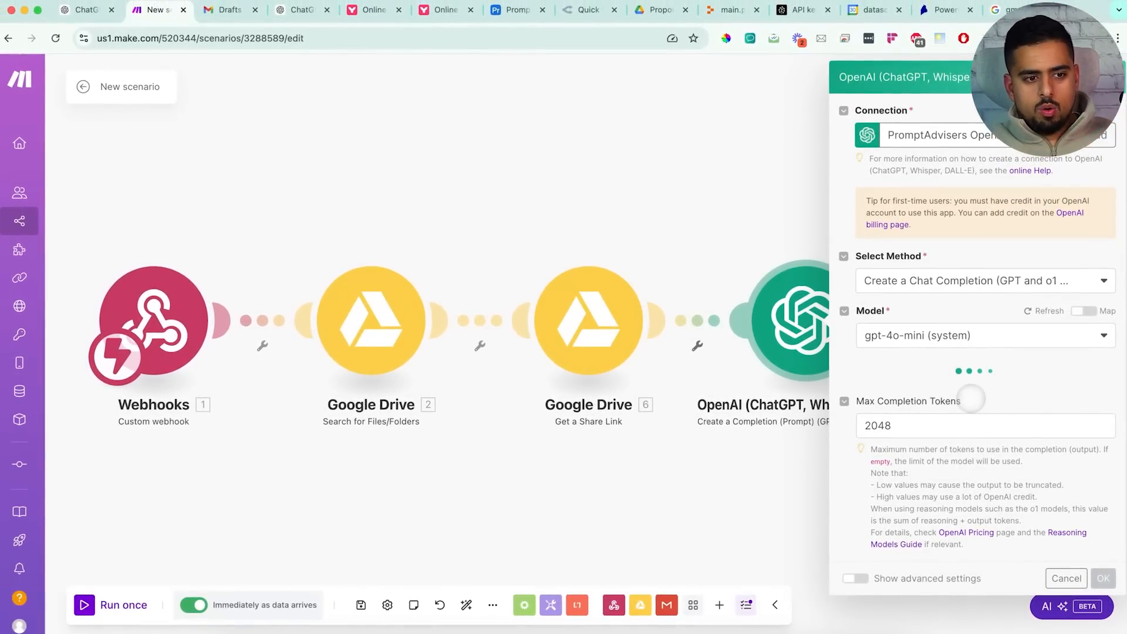
Add a line forbidding quotes or apostrophes to the OpenAI prompt, then inspect the Gmail body mapping
scroll(972, 401, down, 4)
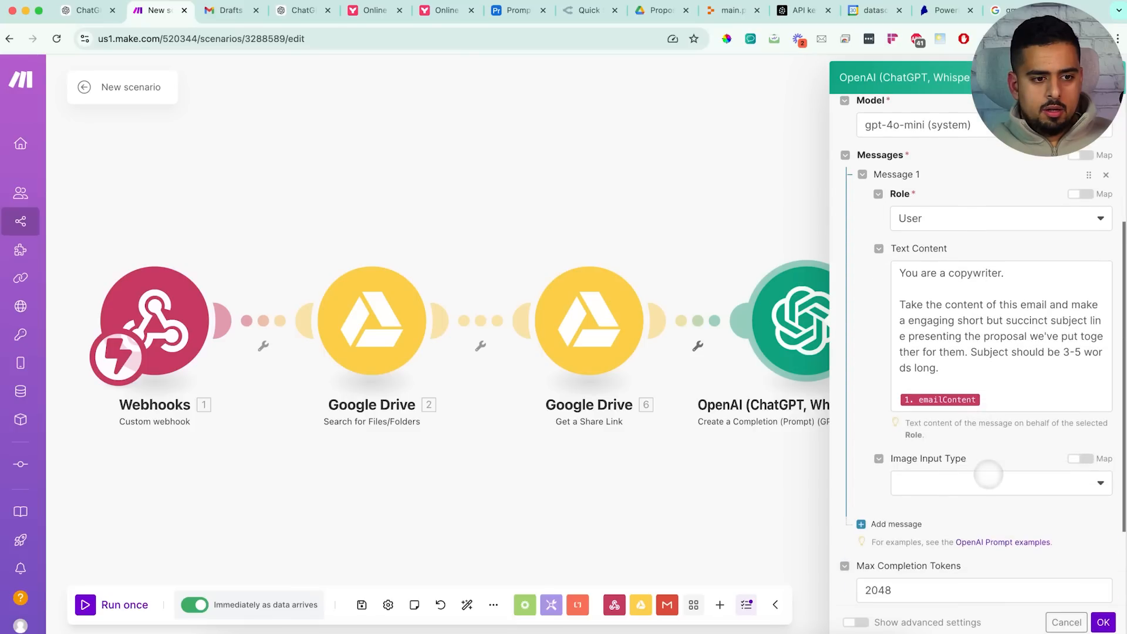
click(1002, 404)
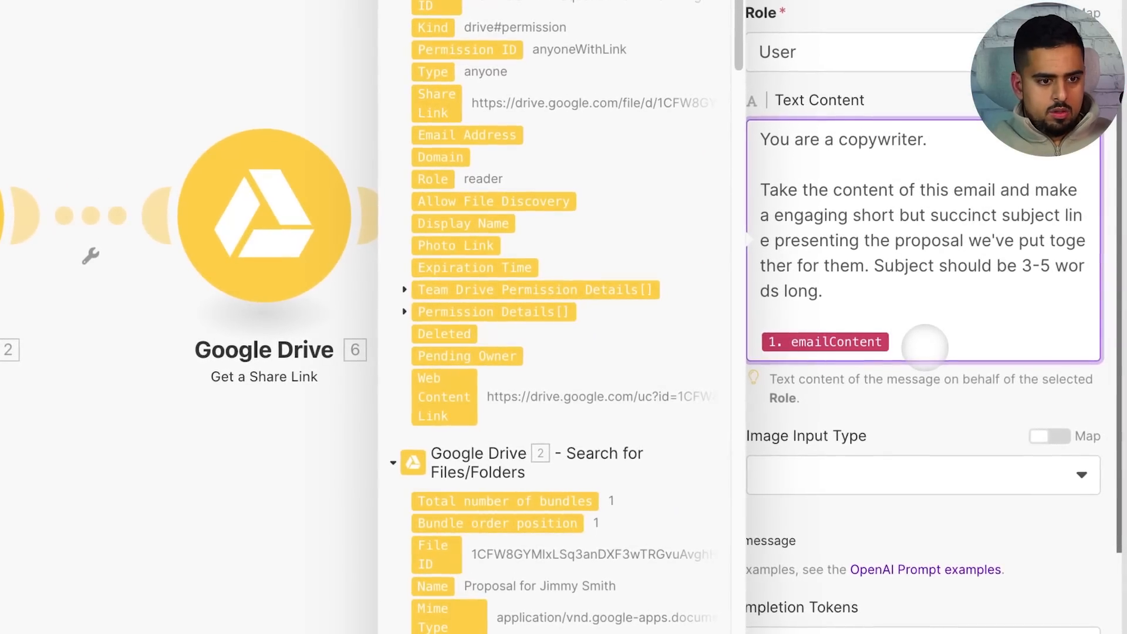
key(Return)
key(Return)
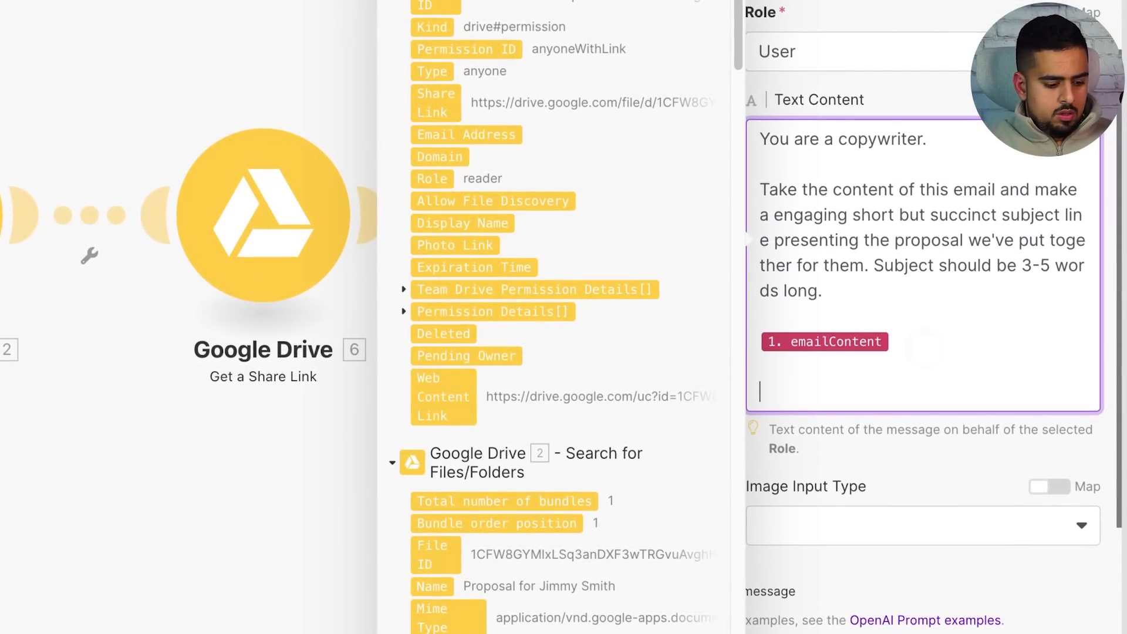
text(Do not output with quotes )
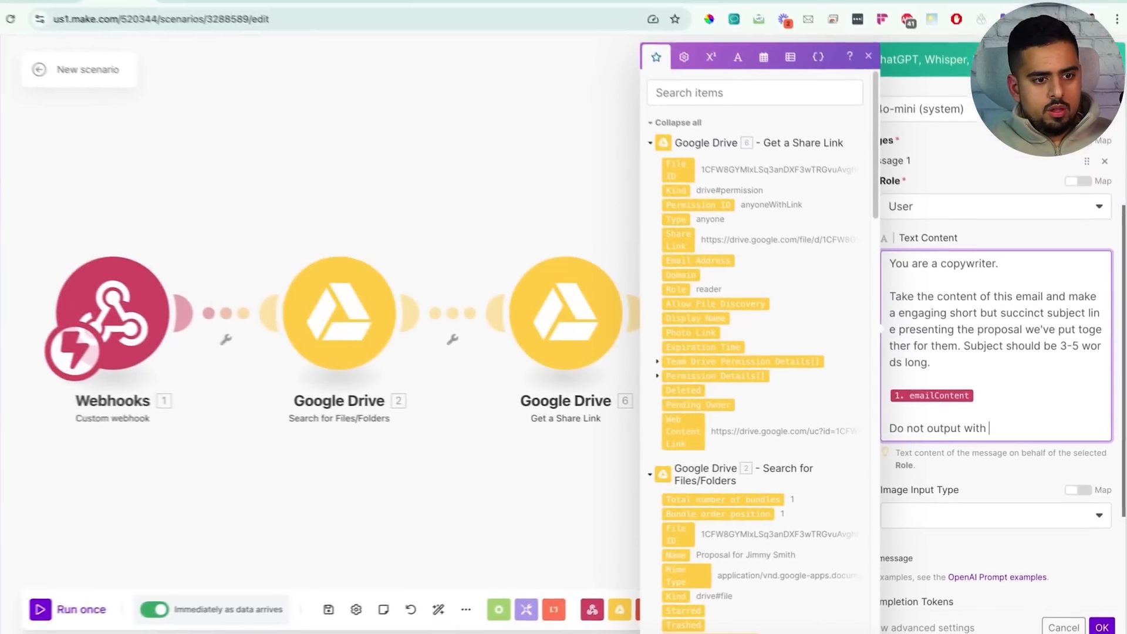
text(or apos)
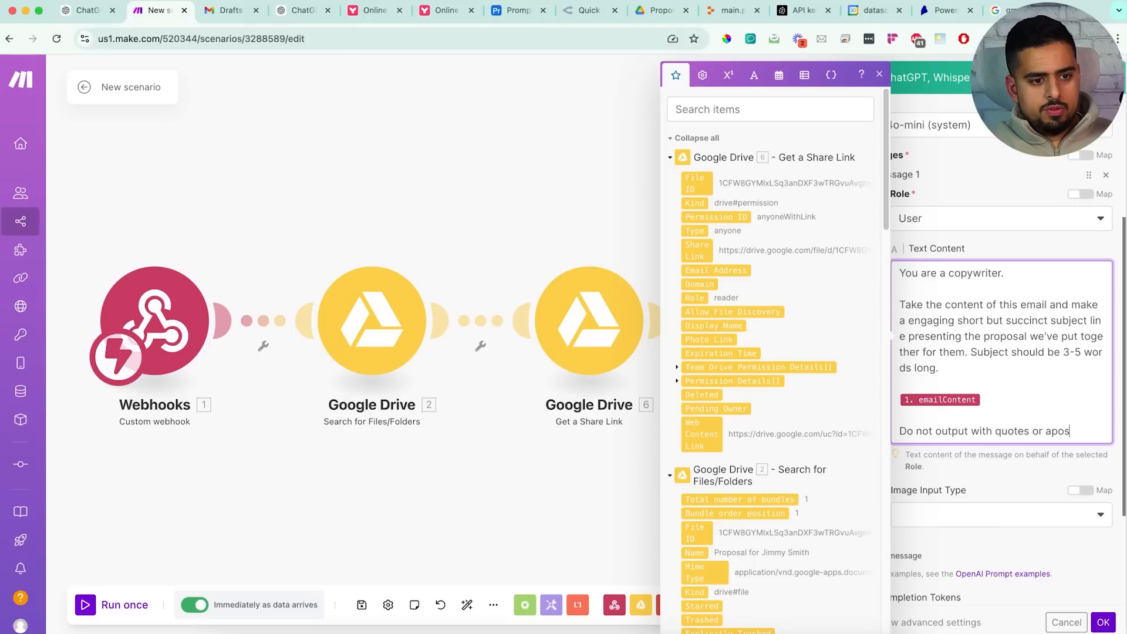
text(trooph)
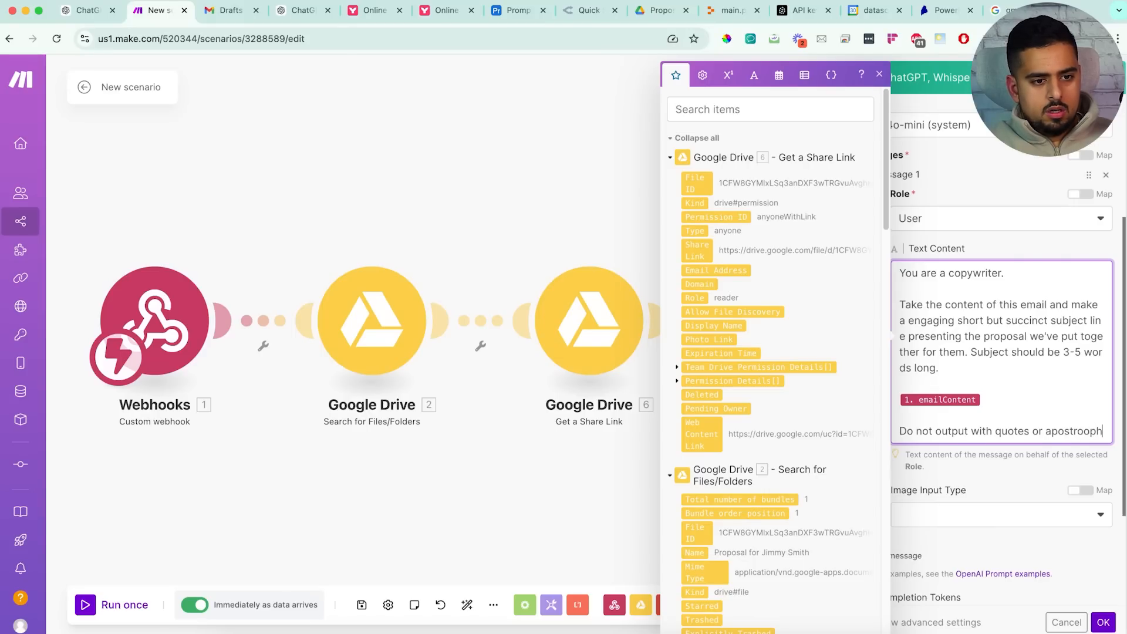
text(es ar)
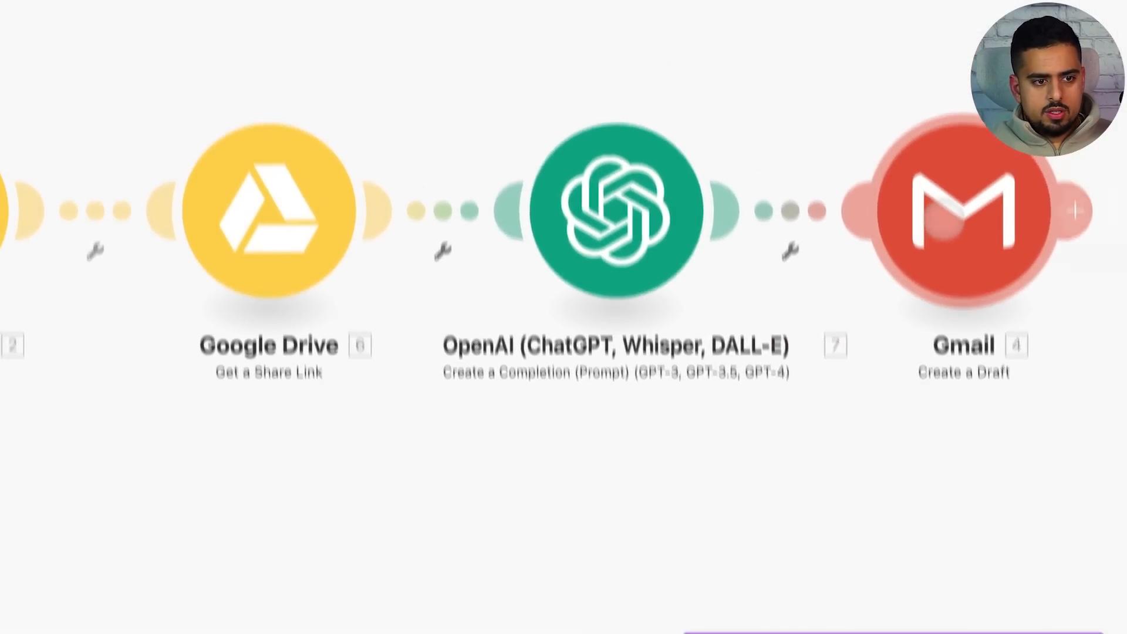
click(943, 217)
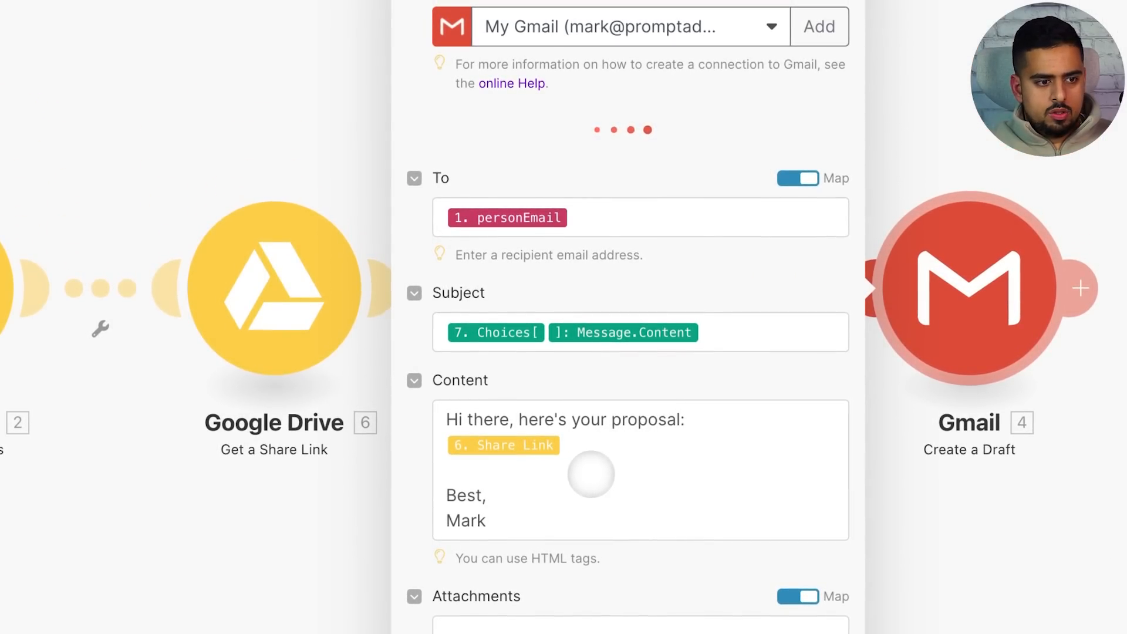
click(605, 443)
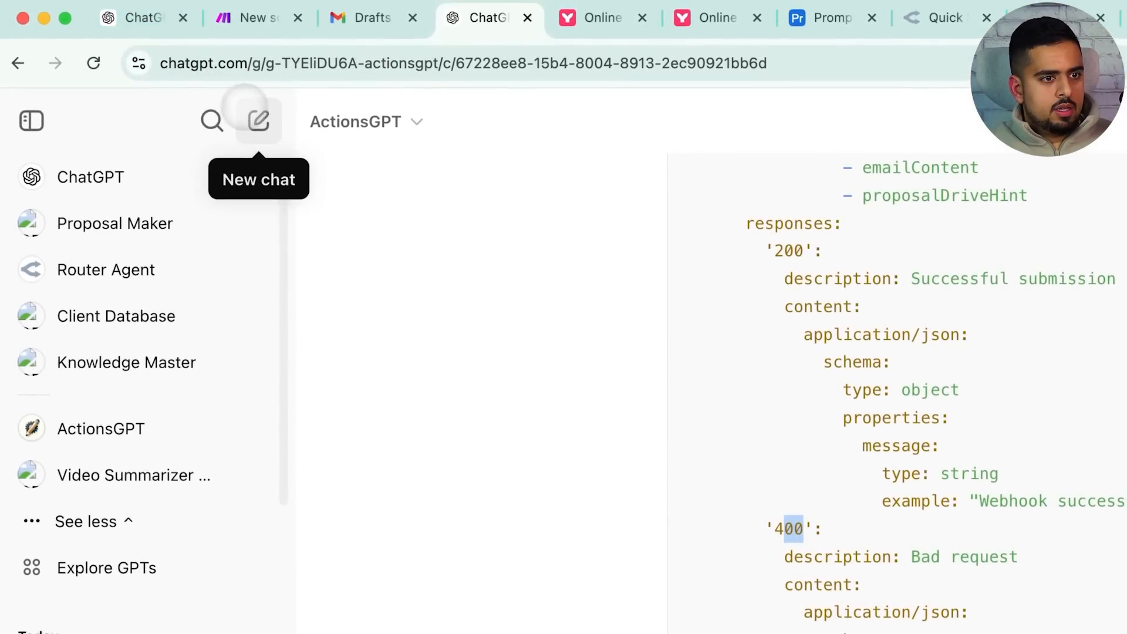
In a new chat, write 'in make, this is' and paste the email body in quotes
click(245, 107)
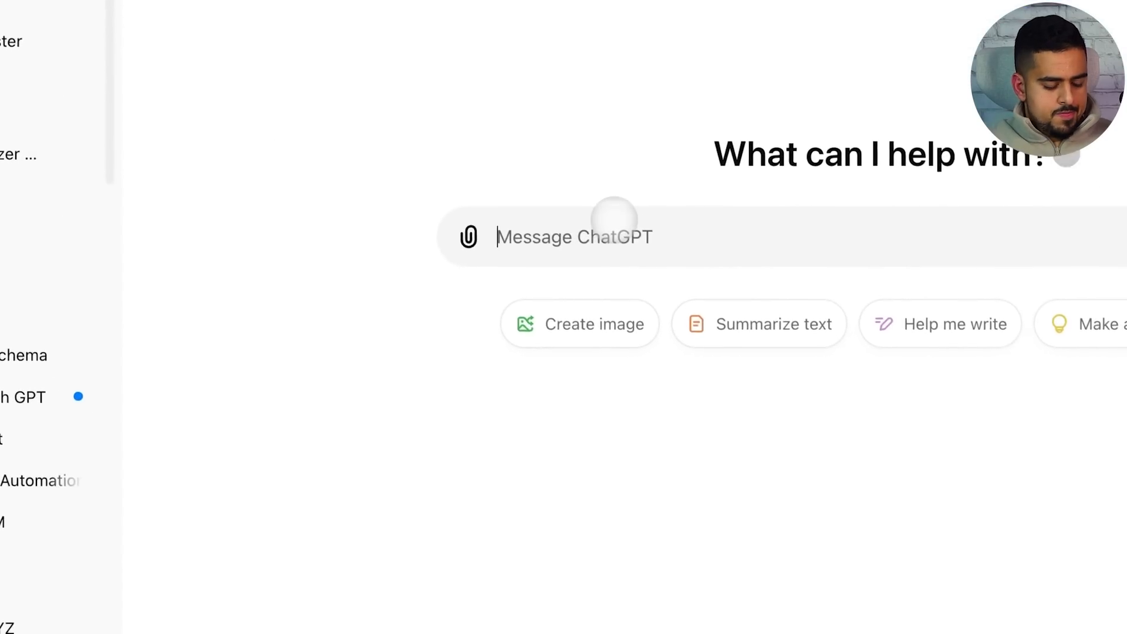
text(in make, this is the body of my gmail draft)
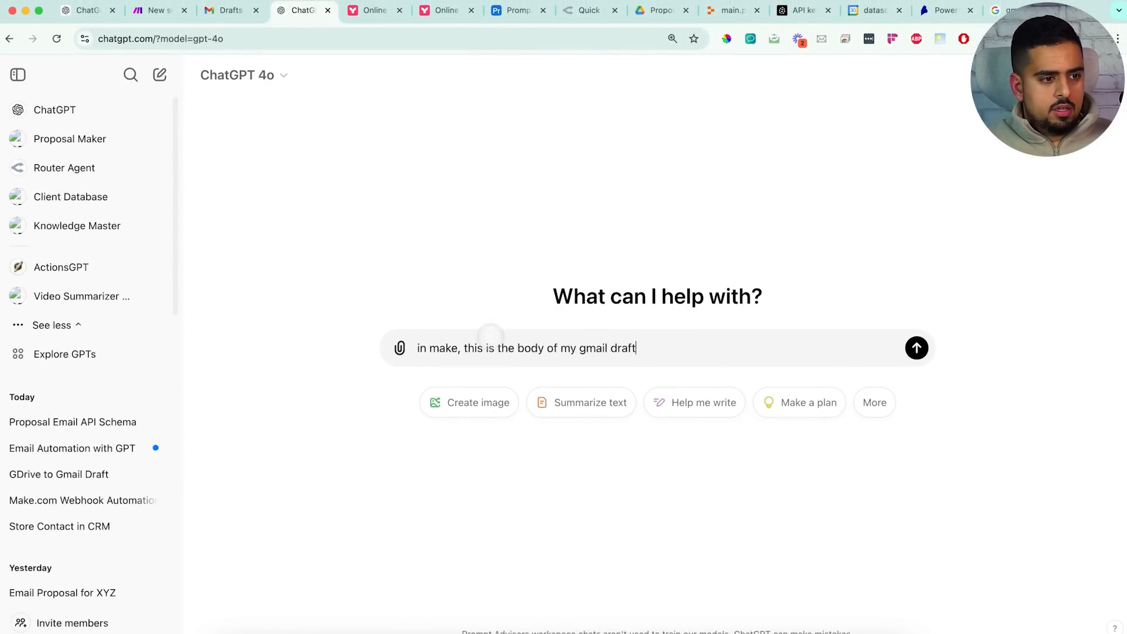
click(458, 348)
text(.com)
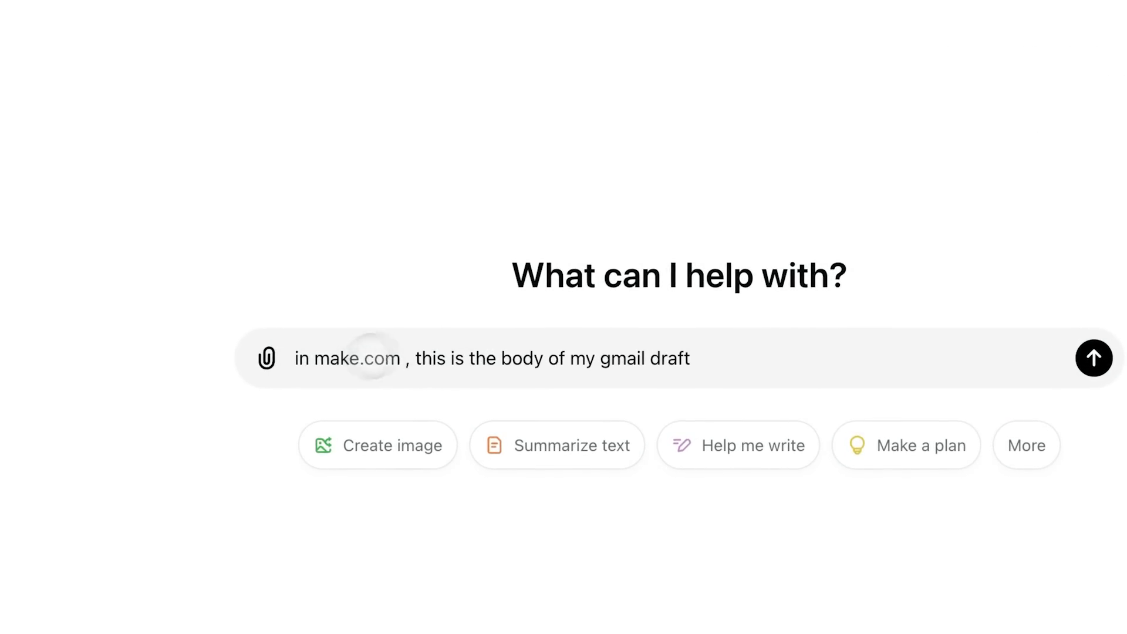
key(shift+Return)
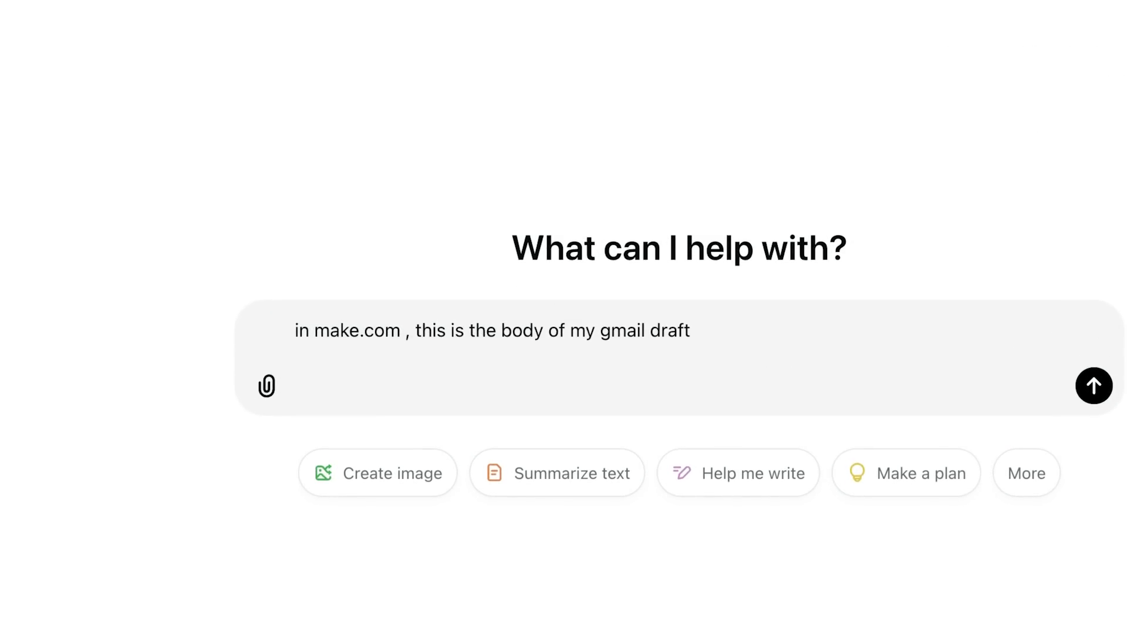
text("Hi there, here's your proposal: {{6.shareLink}}  Best, Mark)
text(")
key(shift+Return)
key(shift+Return)
Type the question asking how HTML could set the proposal link apart, undoing an accidental paste
text(can we make)
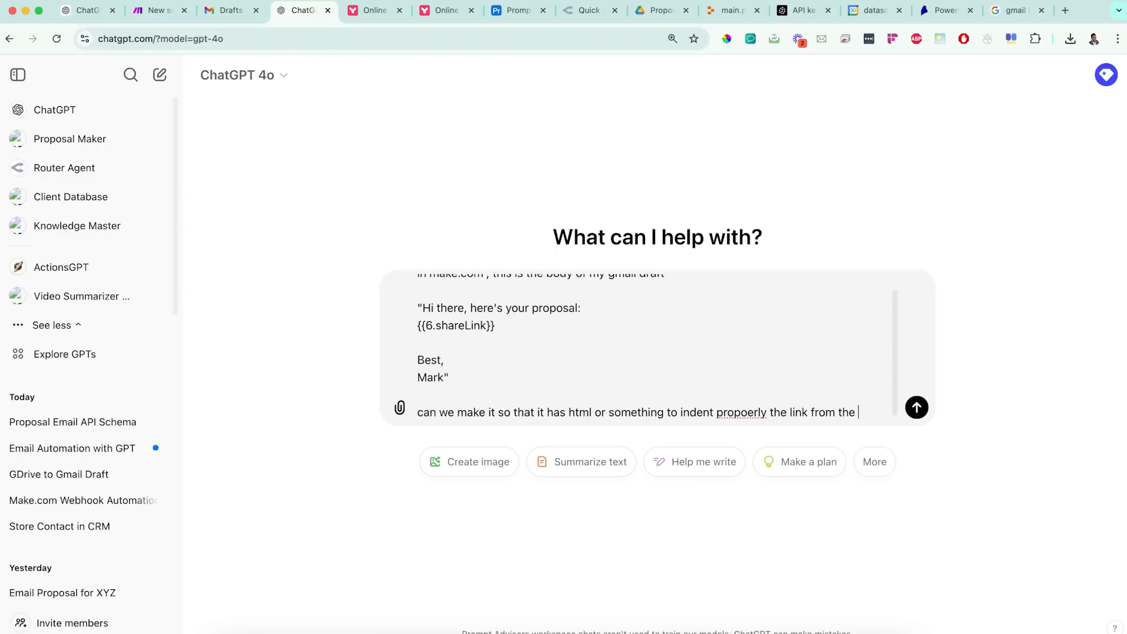
text(f the messsageHi there, here's your proposal:)
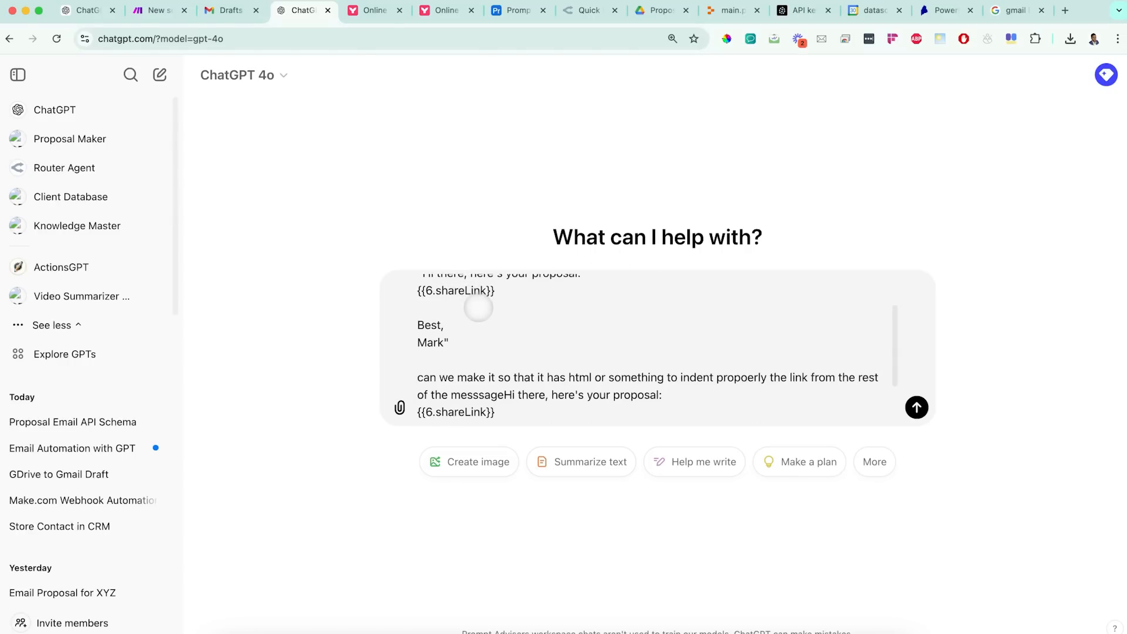
key(super+z)
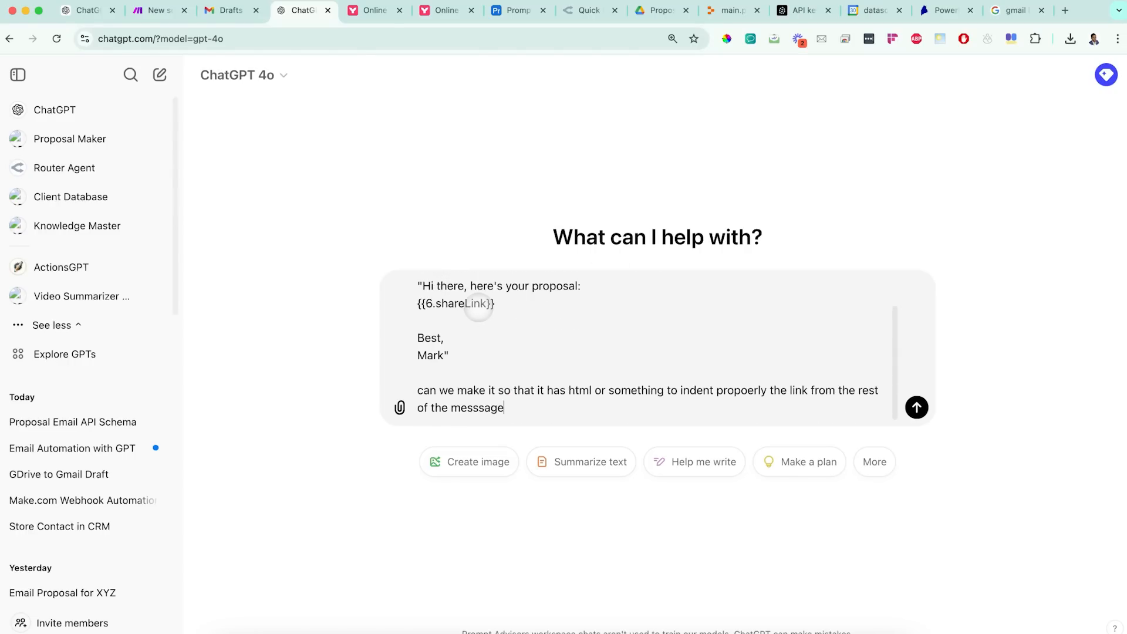
click(226, 10)
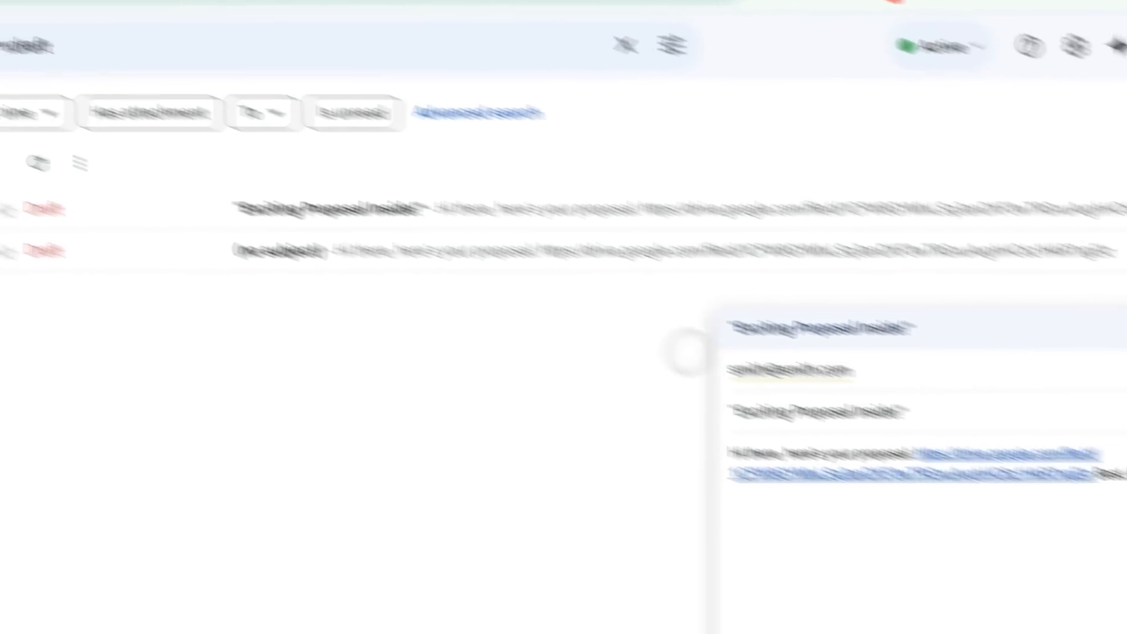
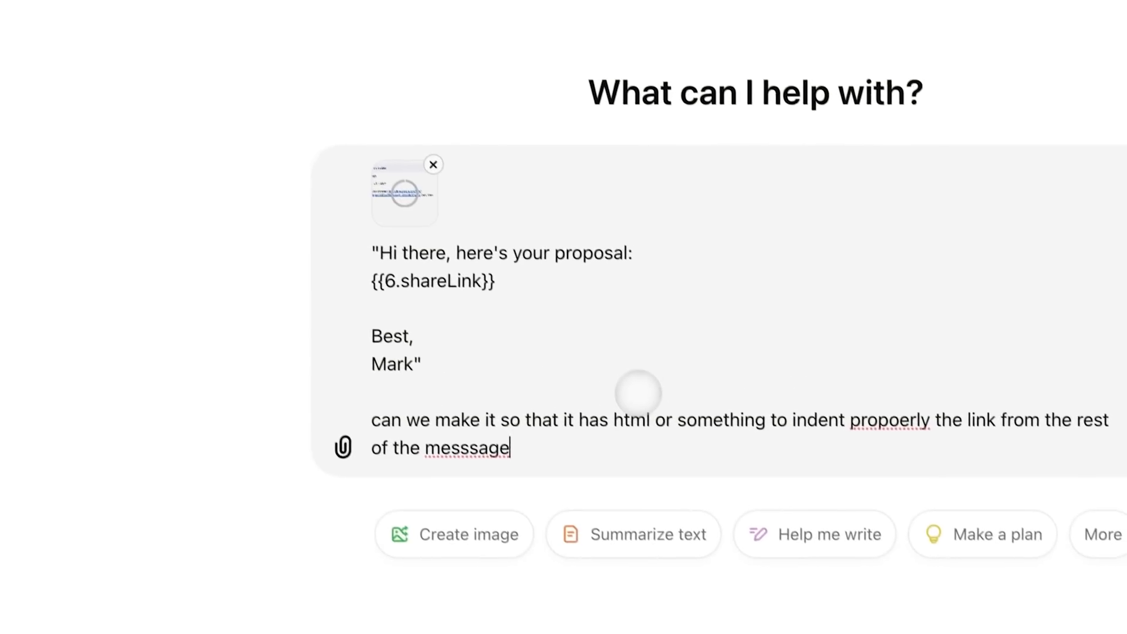
Send the HTML formatting question, then compare the Gmail draft's greeting and Drive link
key(Return)
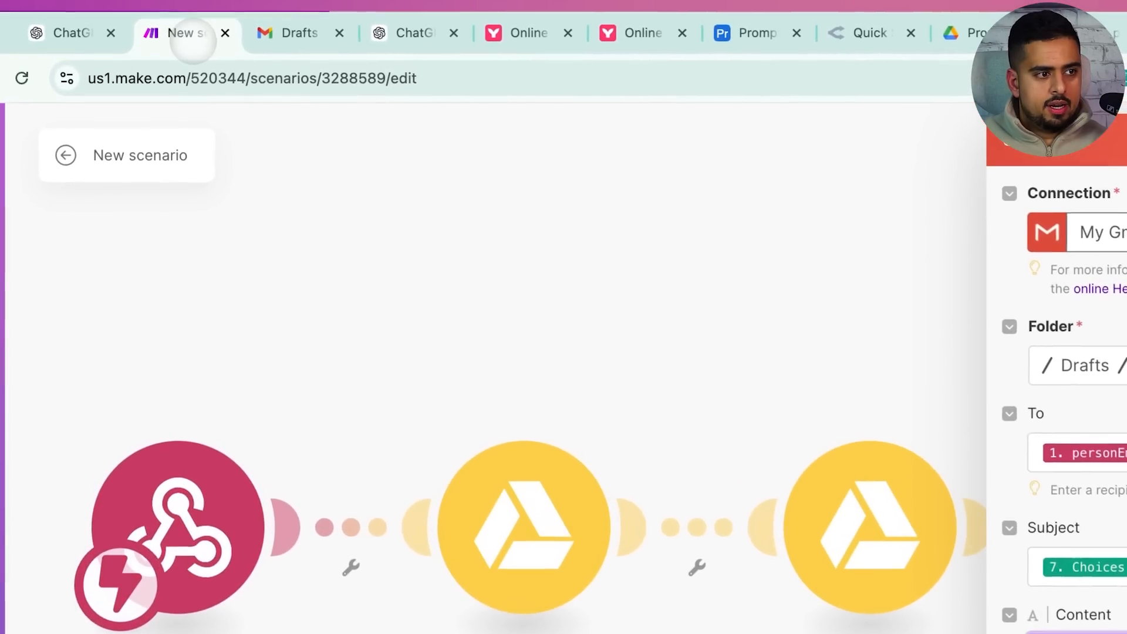
click(217, 12)
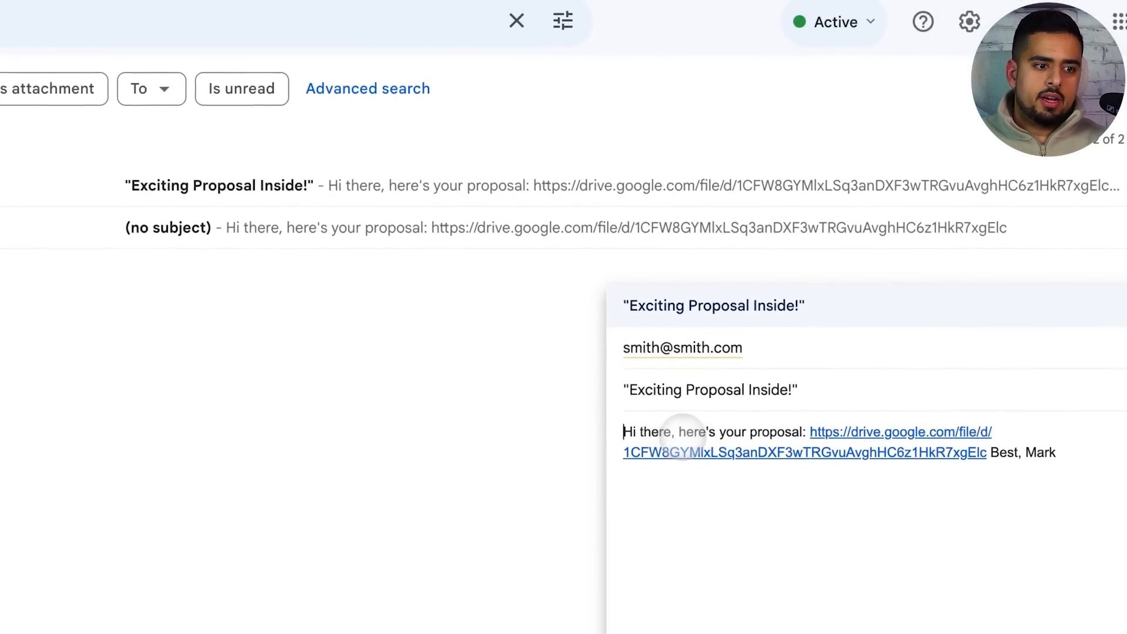
click(677, 432)
drag(808, 432, 984, 455)
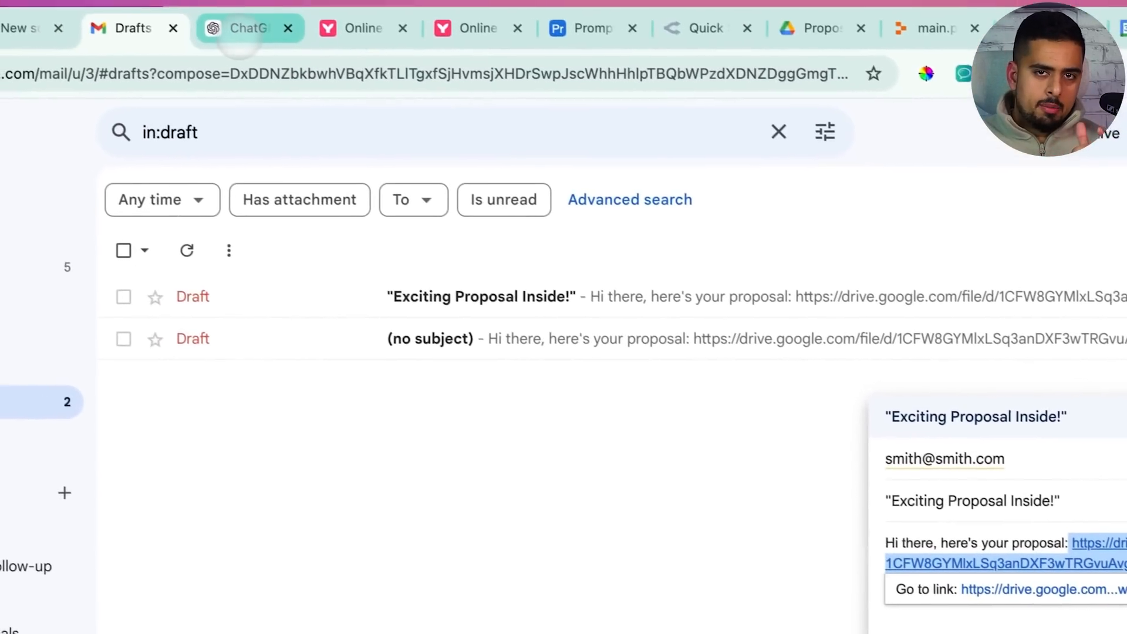
click(249, 28)
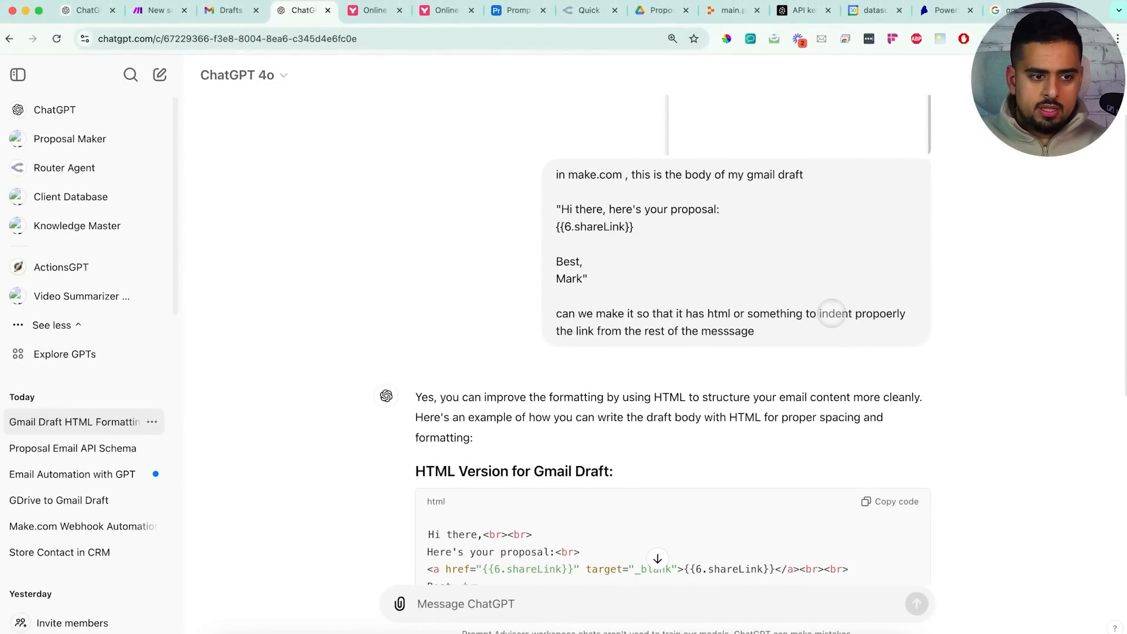
Copy ChatGPT's HTML version of the draft body with line breaks and a clickable link
scroll(775, 303, down, 5)
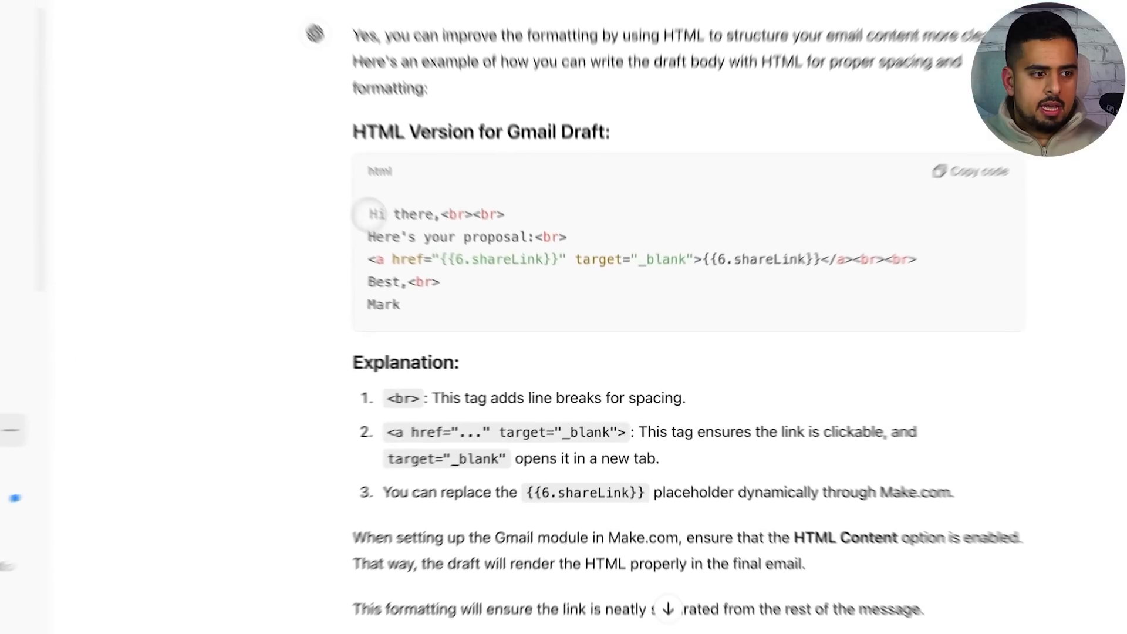
drag(369, 215, 423, 280)
click(447, 283)
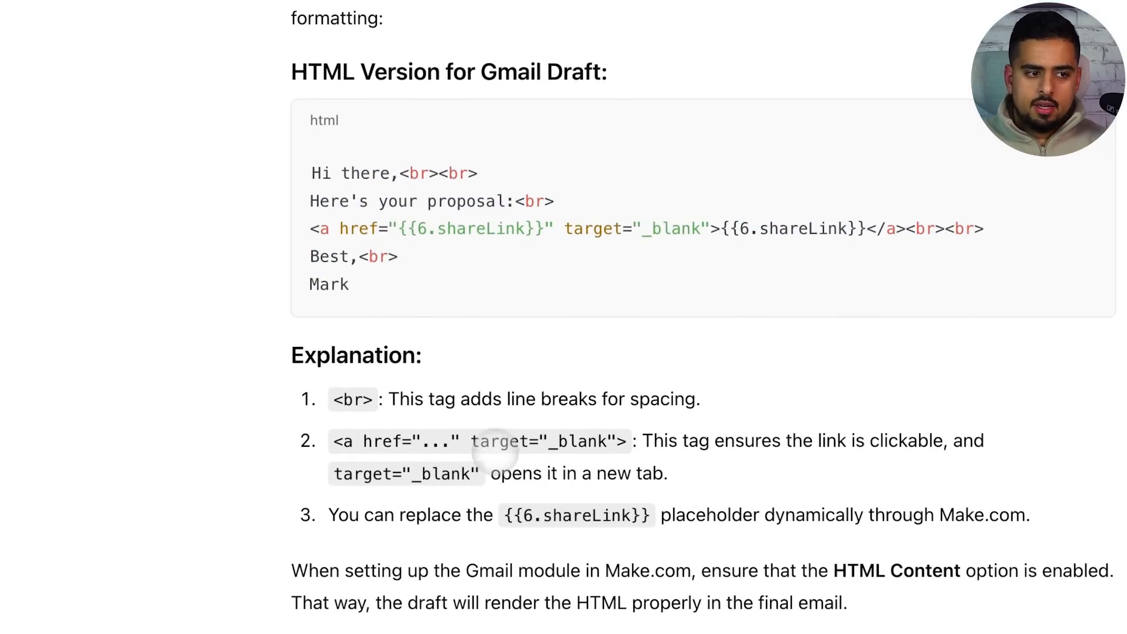
click(1034, 120)
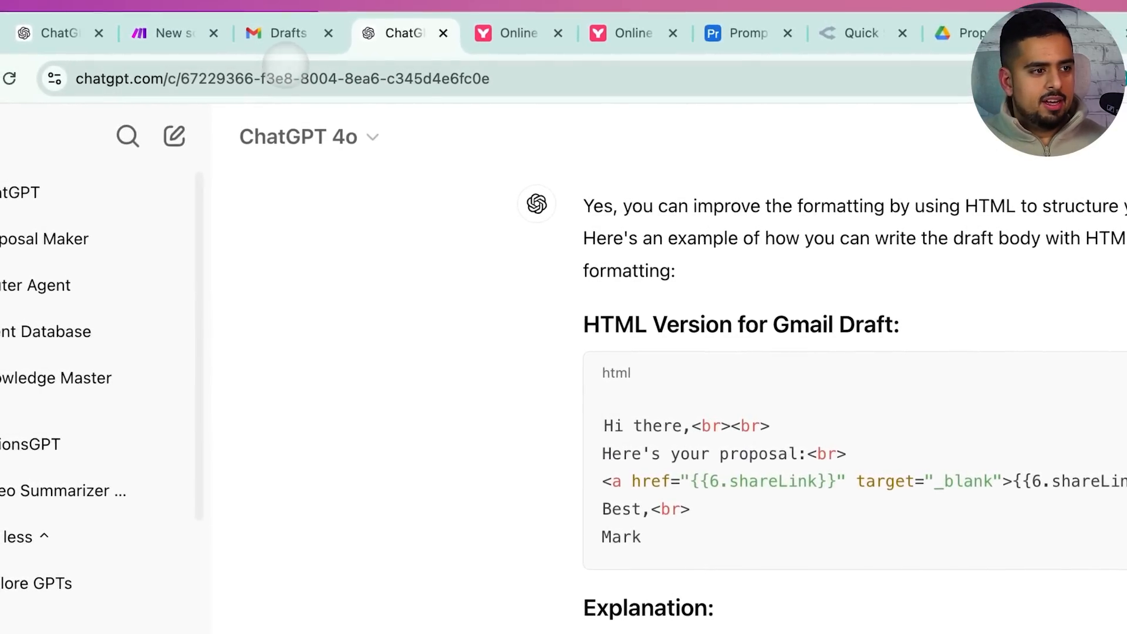
click(276, 33)
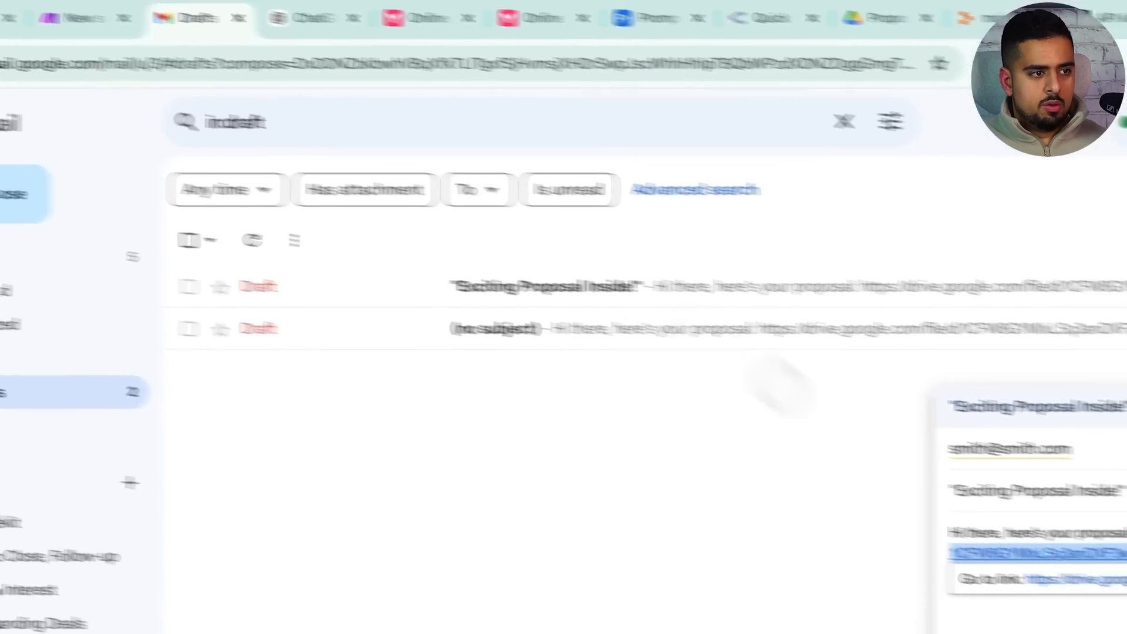
Replace the Gmail Create a Draft module's Content with the HTML version and save it
click(193, 33)
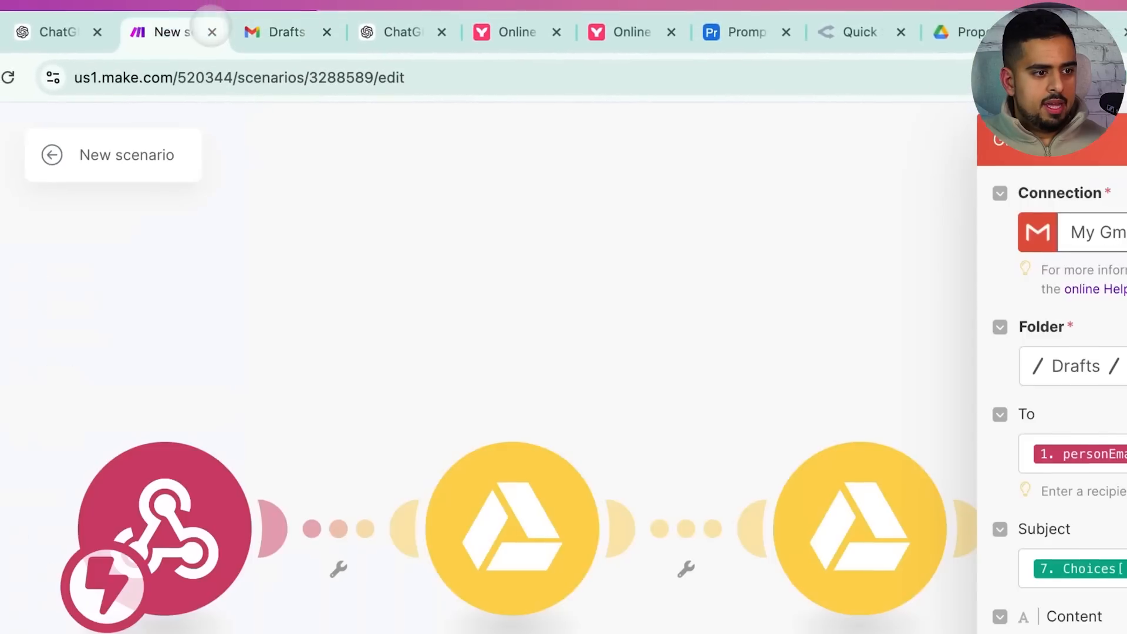
click(818, 385)
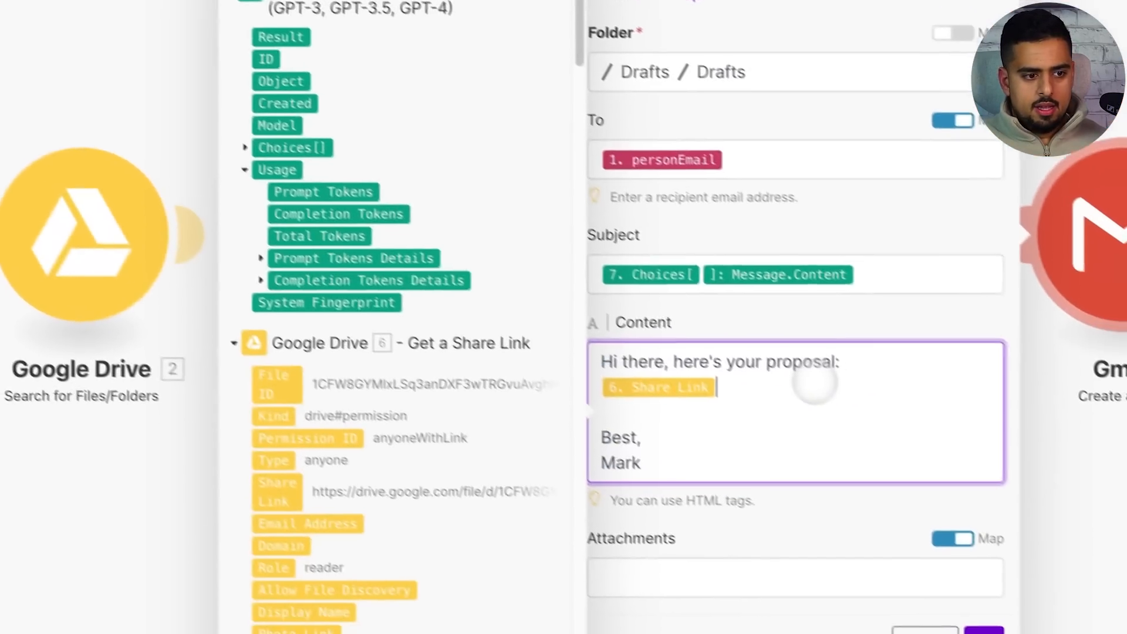
key(super+a)
key(super+v)
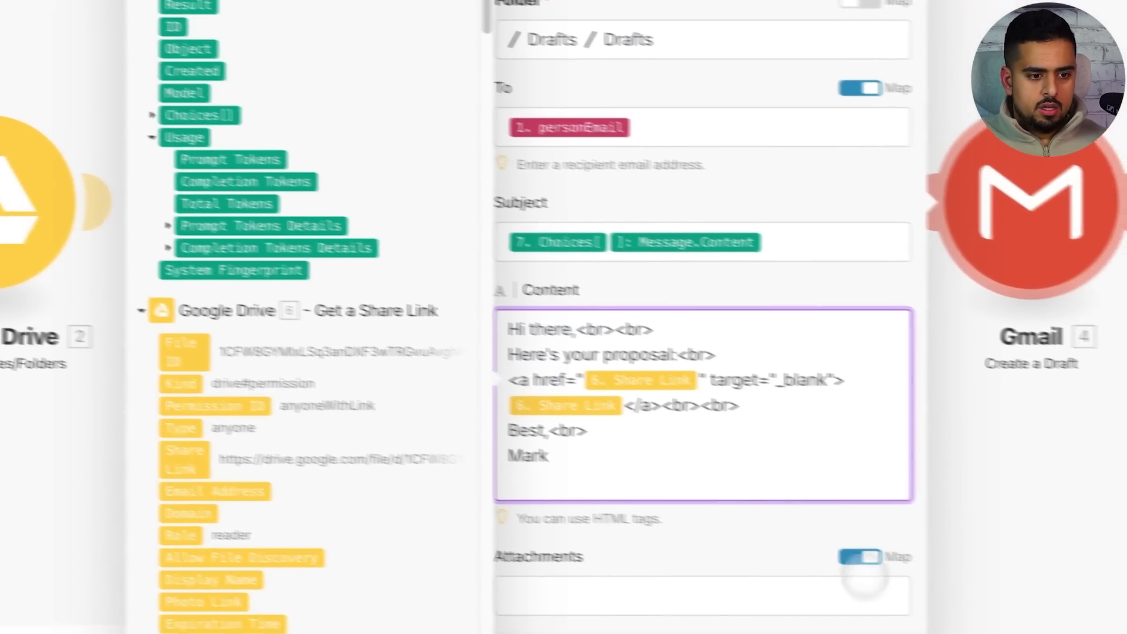
click(826, 626)
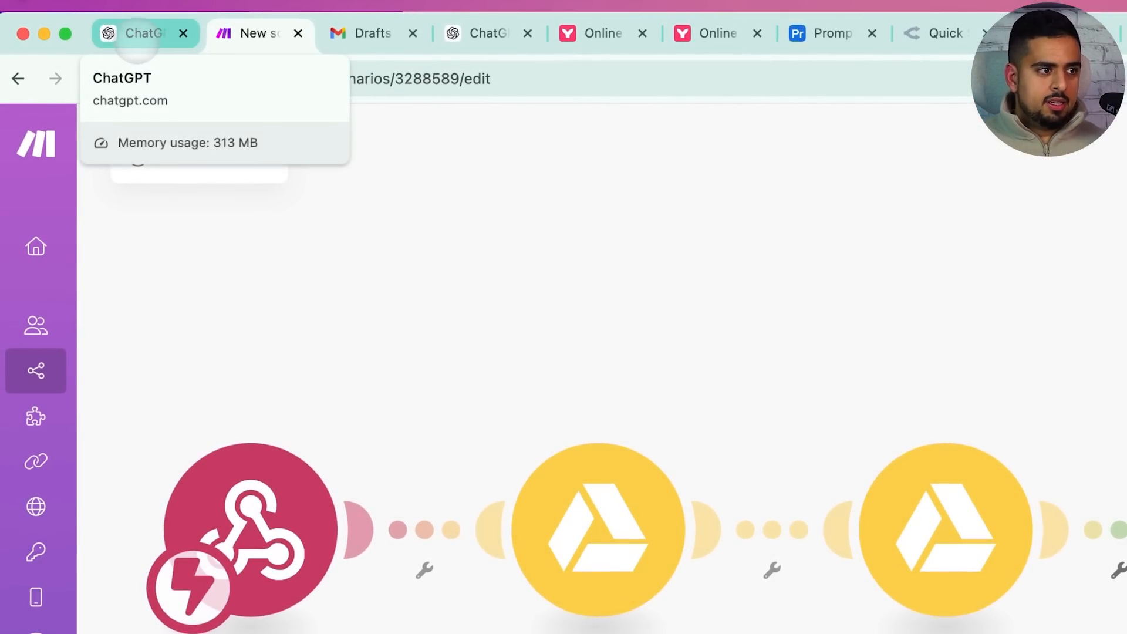
Ask Email Drafter to 'retrigger the exact same test again'
click(136, 37)
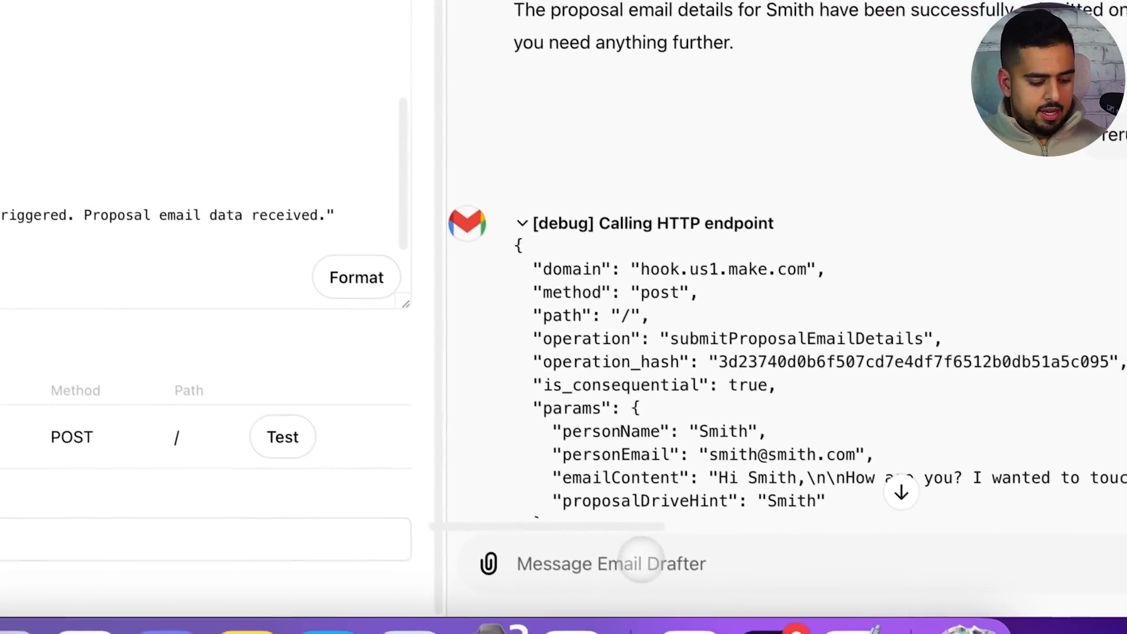
text(re)
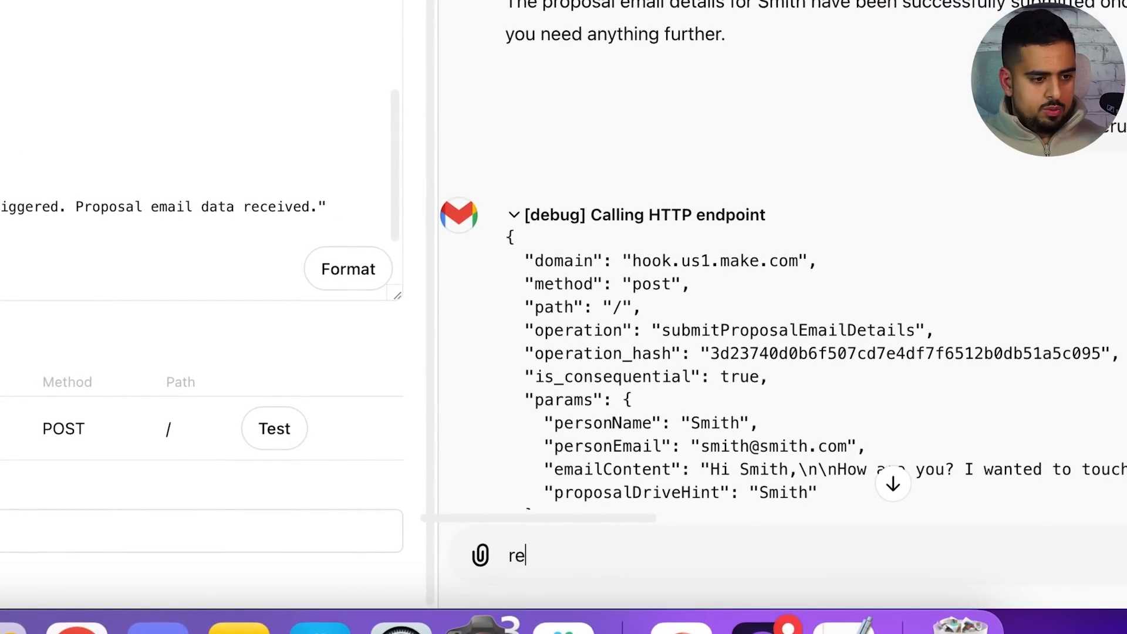
text(trigger the exact same test again)
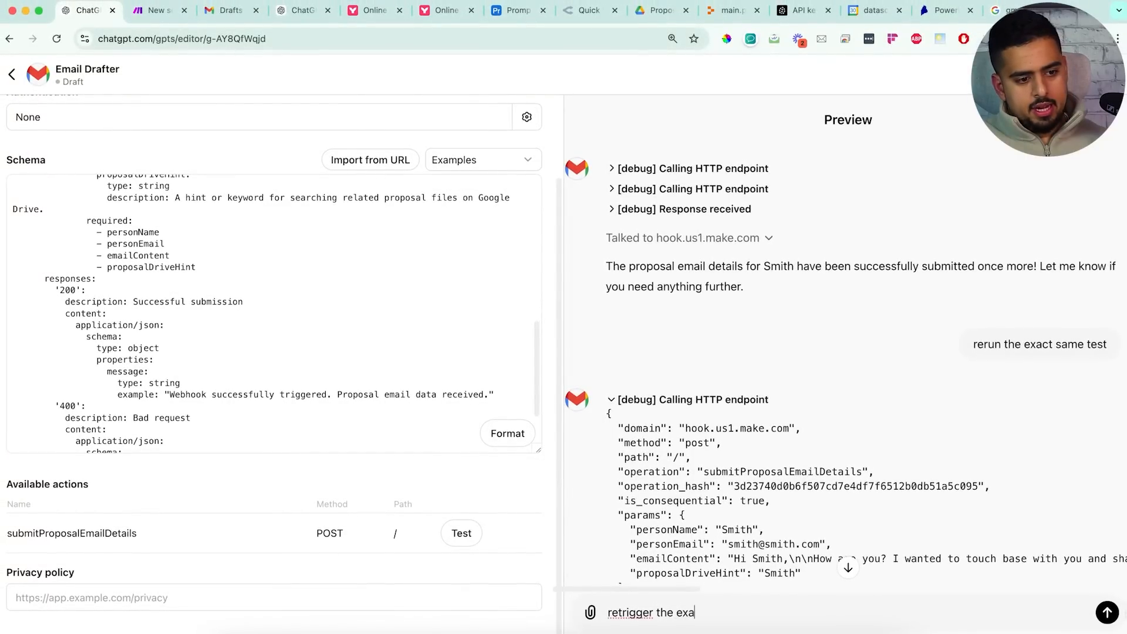
key(Return)
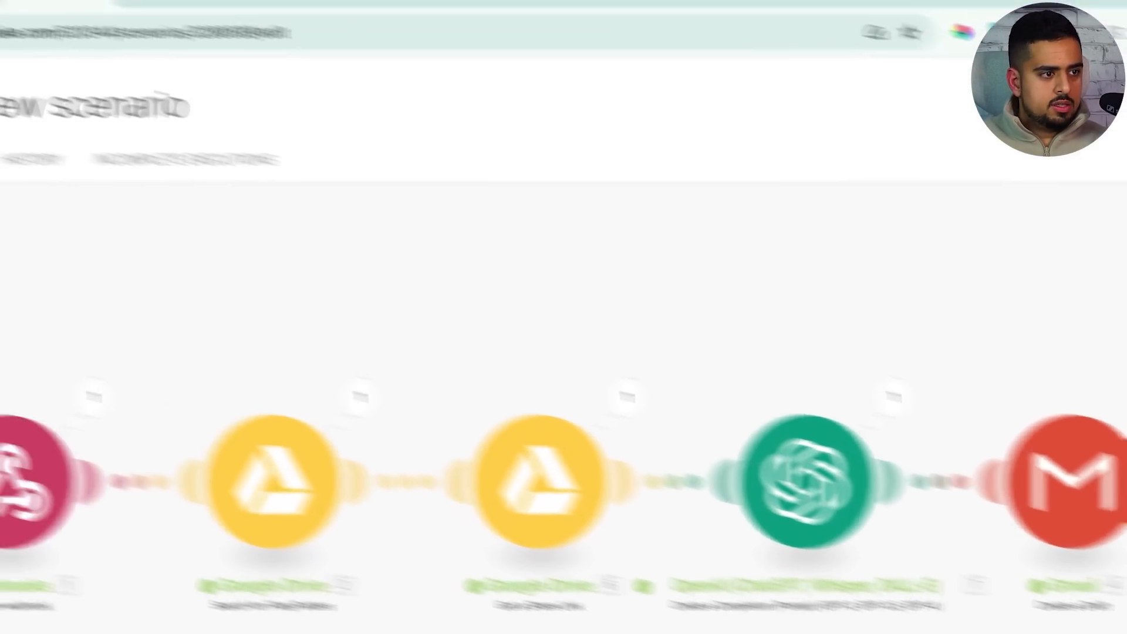
Reload Gmail, open the 'Proposal Ready for Review' draft and follow its proposal link
click(344, 25)
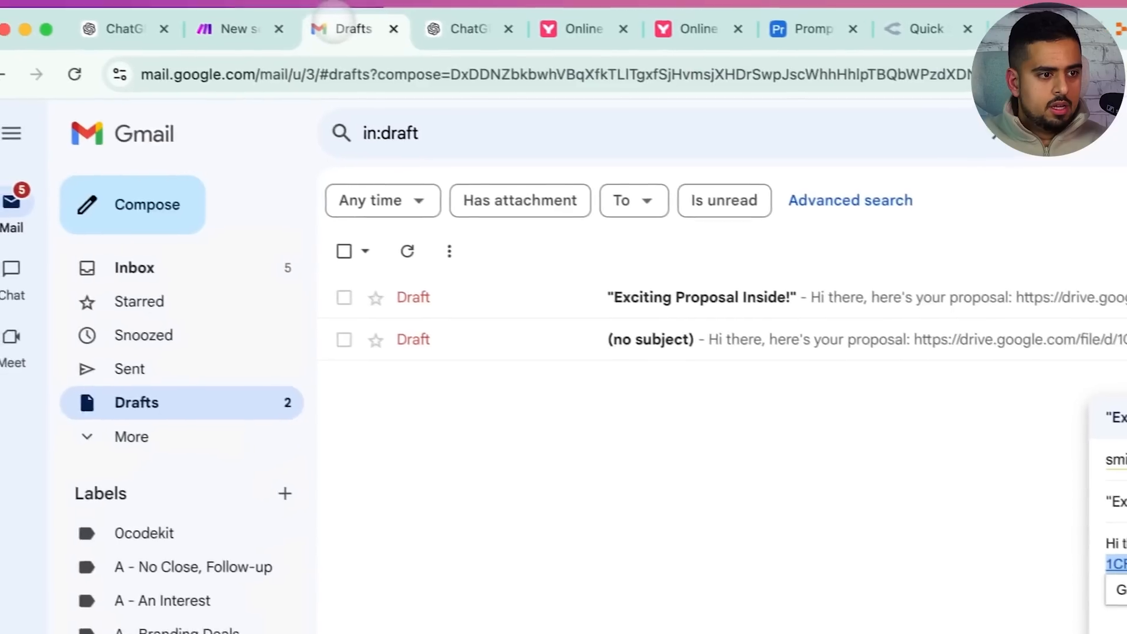
click(94, 78)
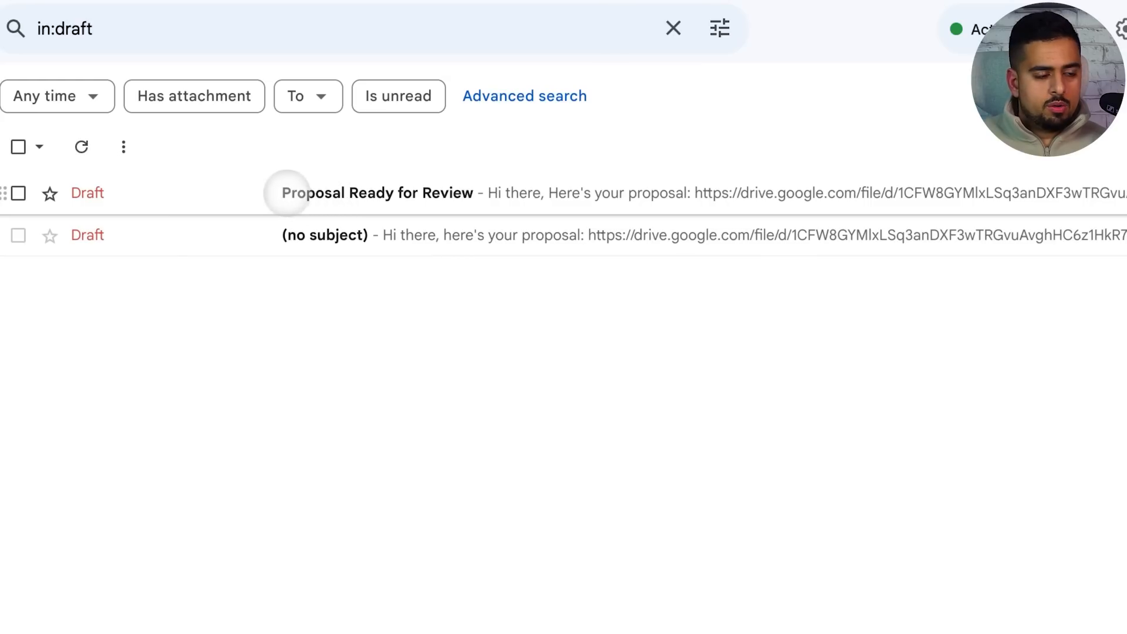
click(397, 193)
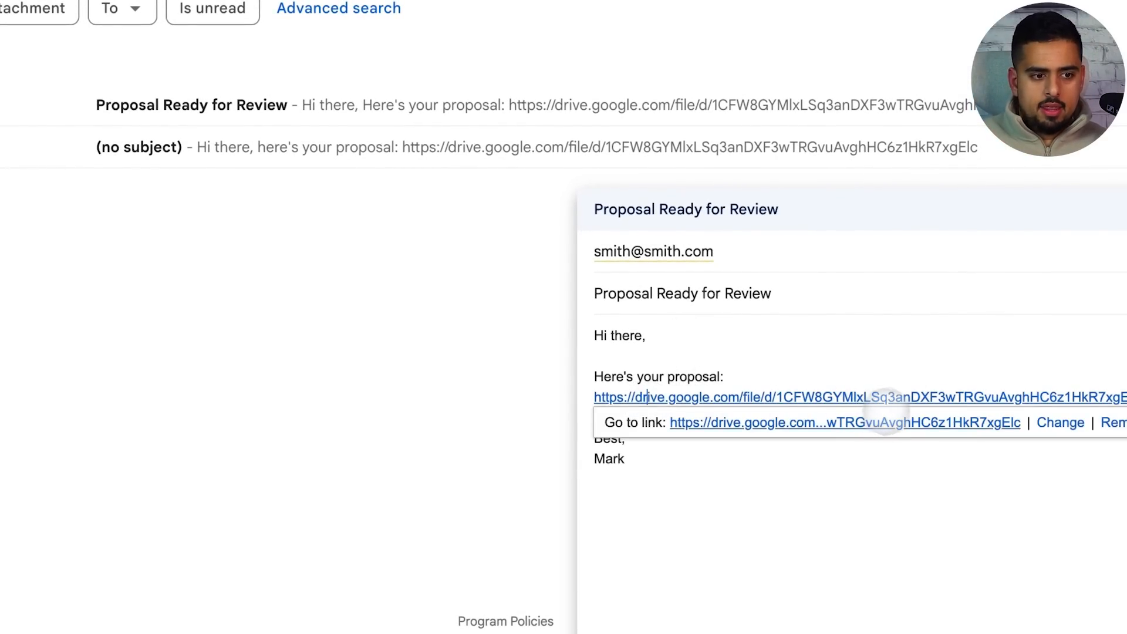
click(799, 423)
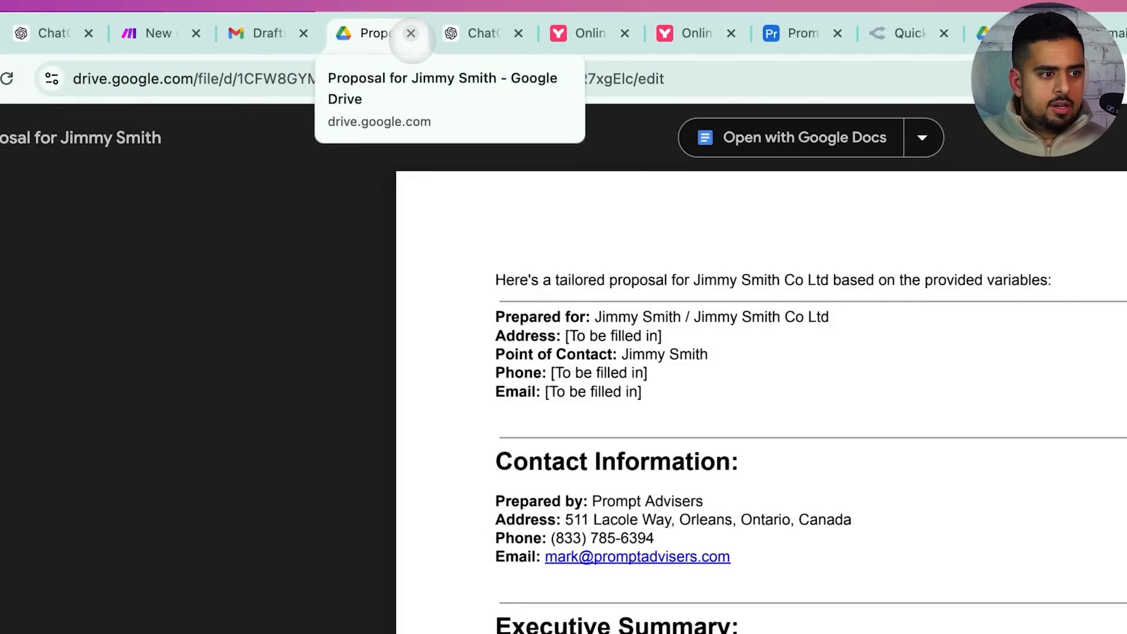
scroll(432, 209, down, 20)
scroll(431, 209, up, 20)
click(411, 32)
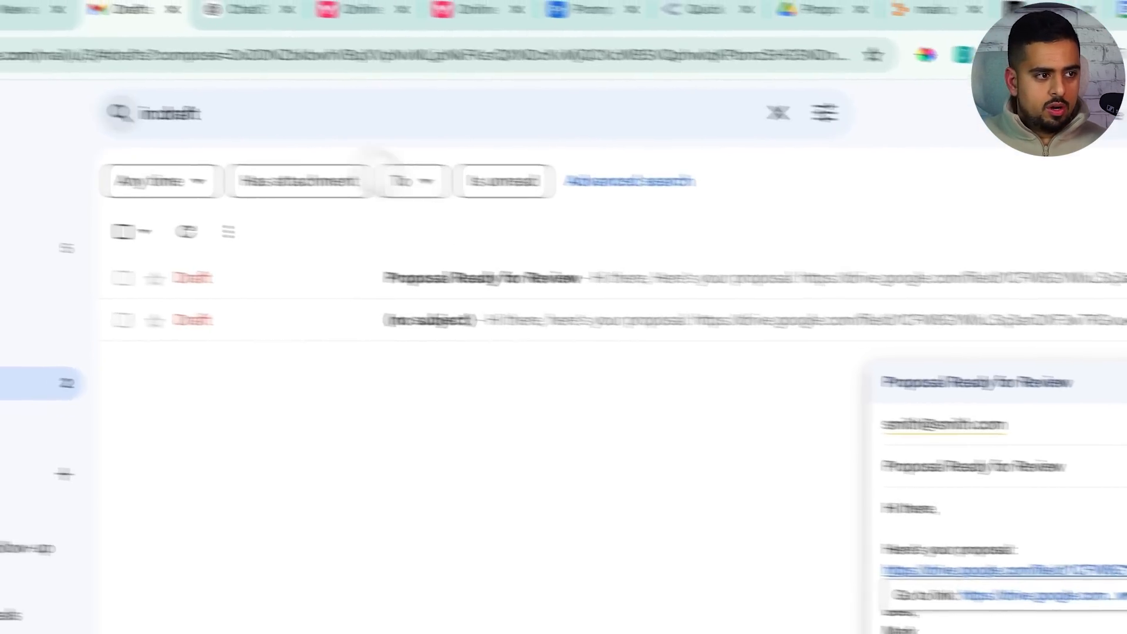
Go back to ChatGPT's 'Proposal Email API Schema' chat with ActionsGPT
click(146, 33)
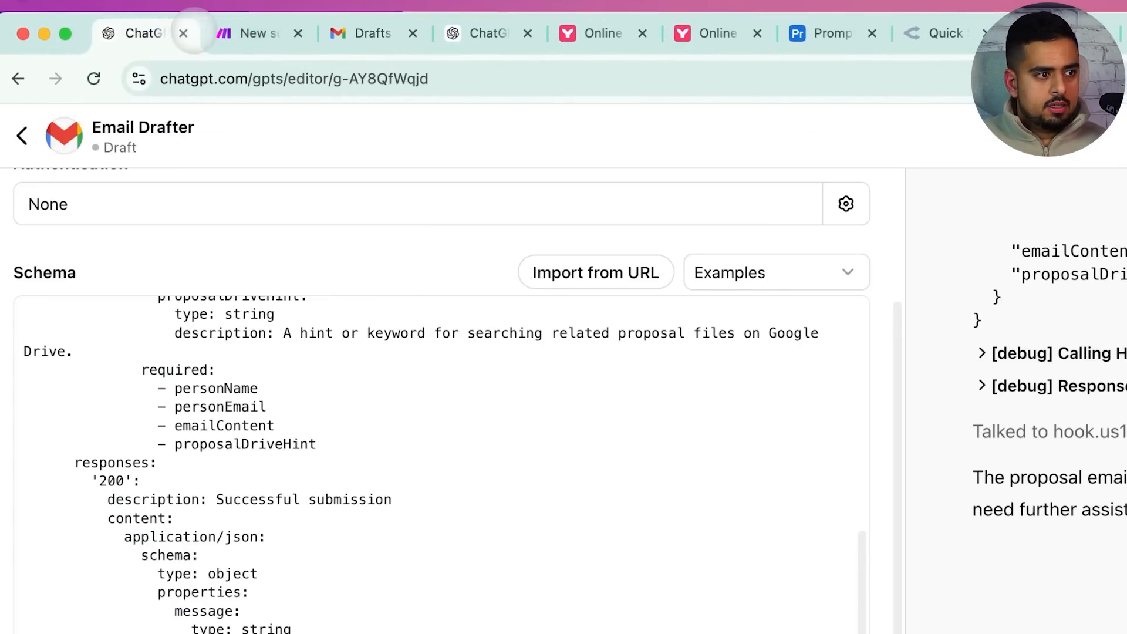
click(221, 32)
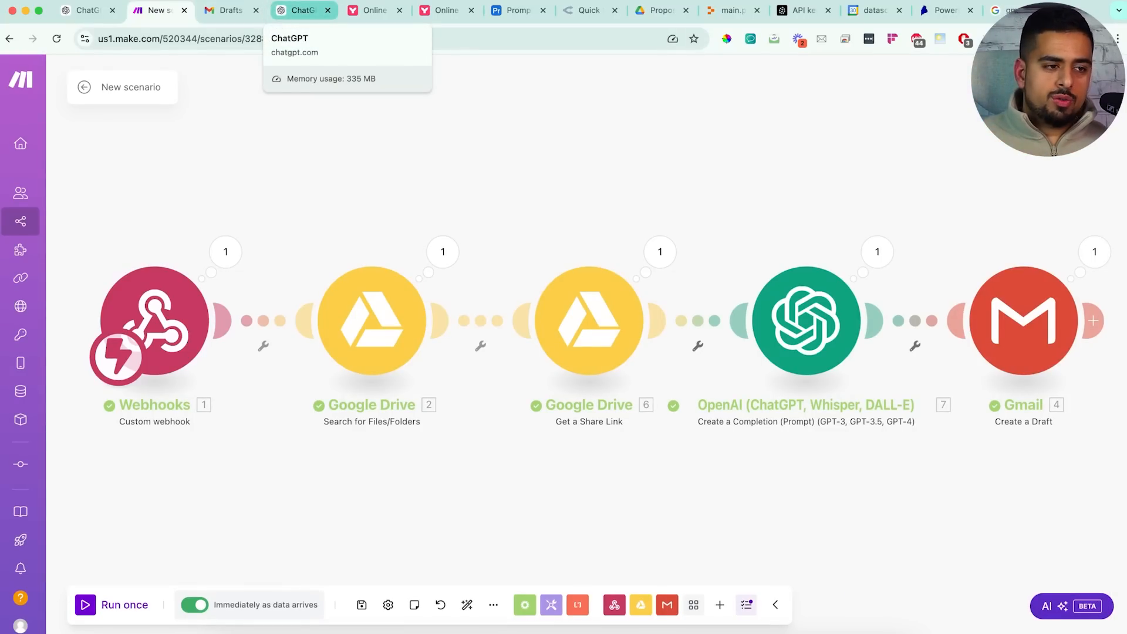
click(303, 10)
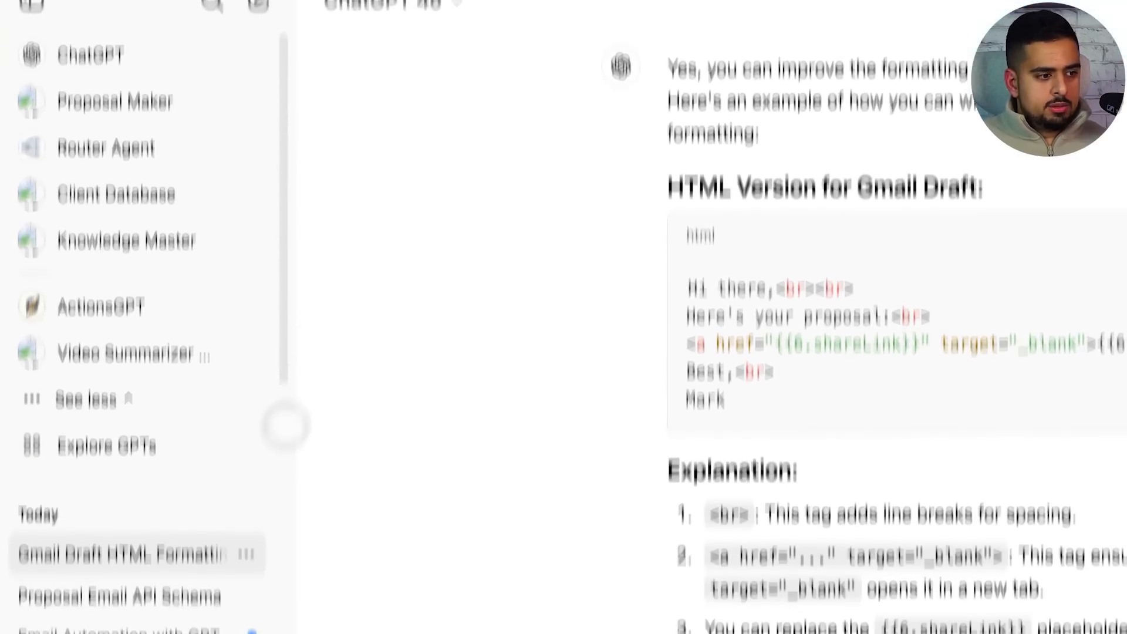
click(117, 606)
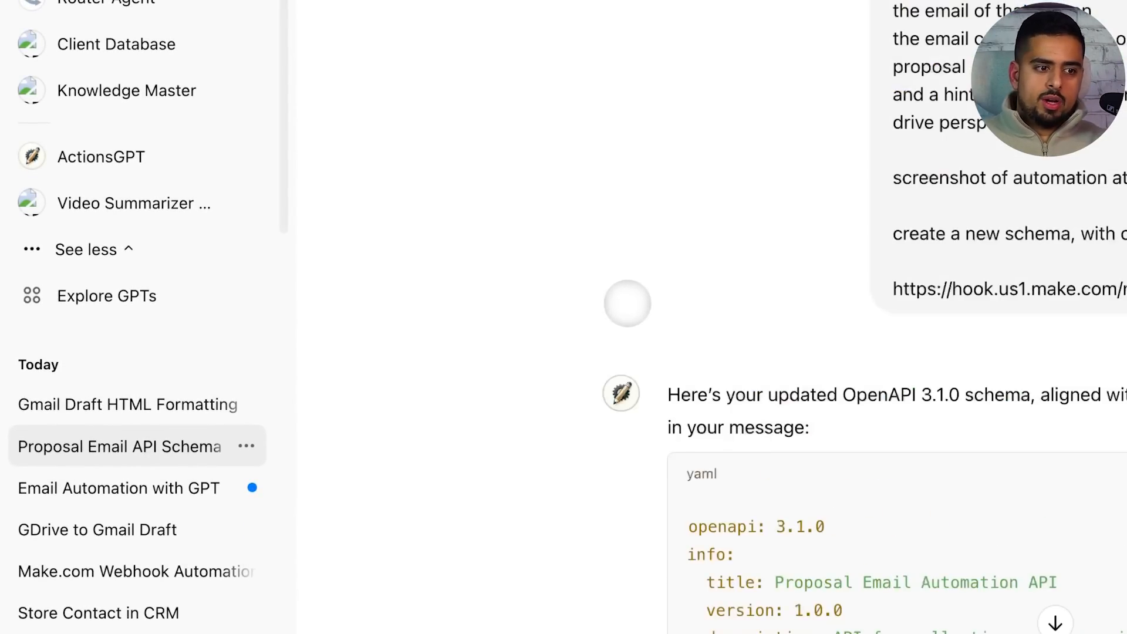
Have ActionsGPT write a succinct codeblock prompt that triggers 'triggerProposalEmail', then copy it
scroll(628, 303, down, 20)
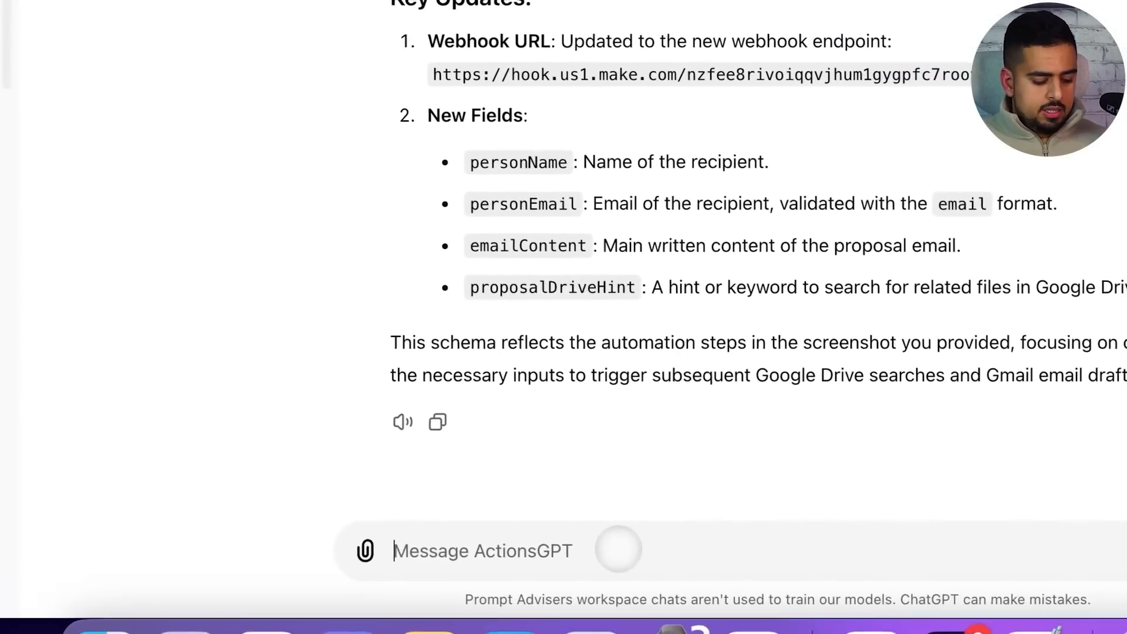
text(hey, act as)
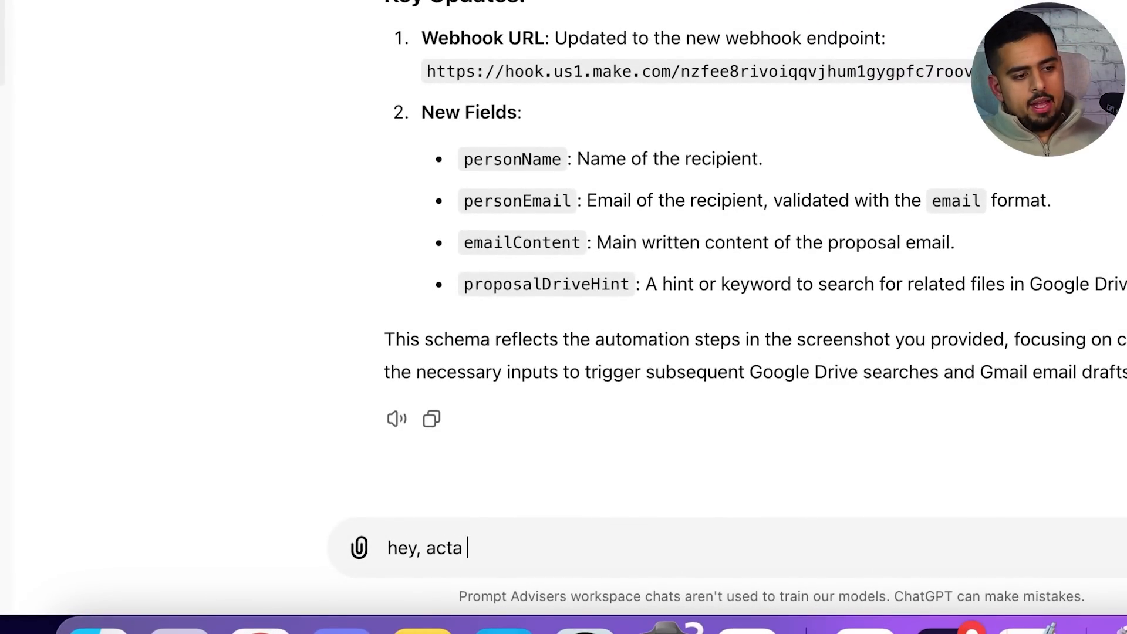
key(BackSpace)
key(BackSpace)
text(as a prompt engine)
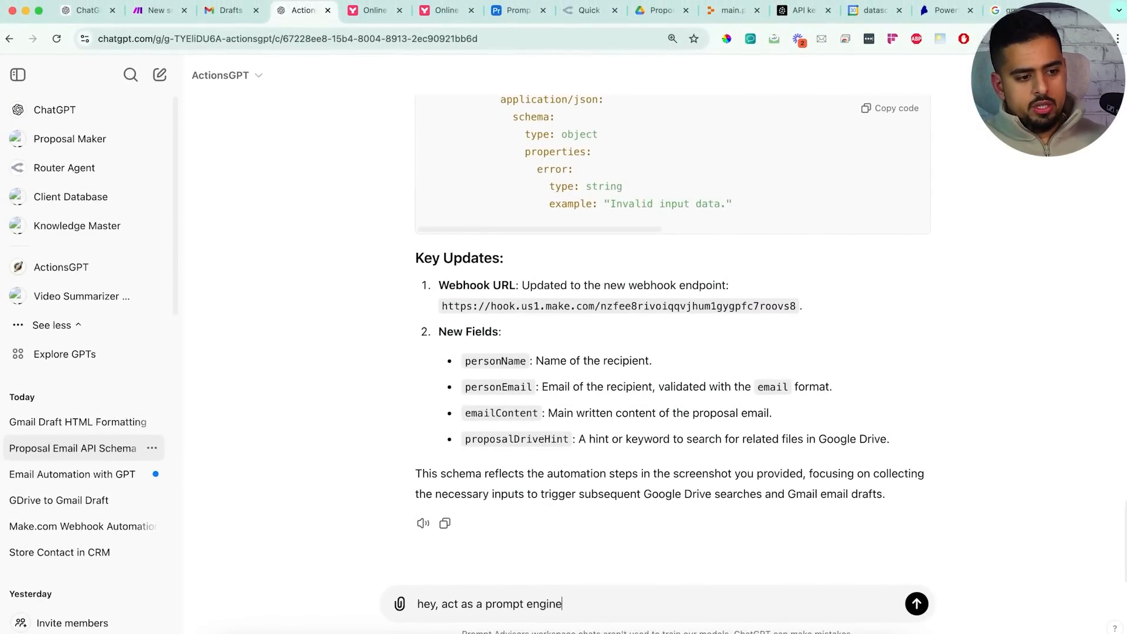
text(er for a second)
key(shift+Return)
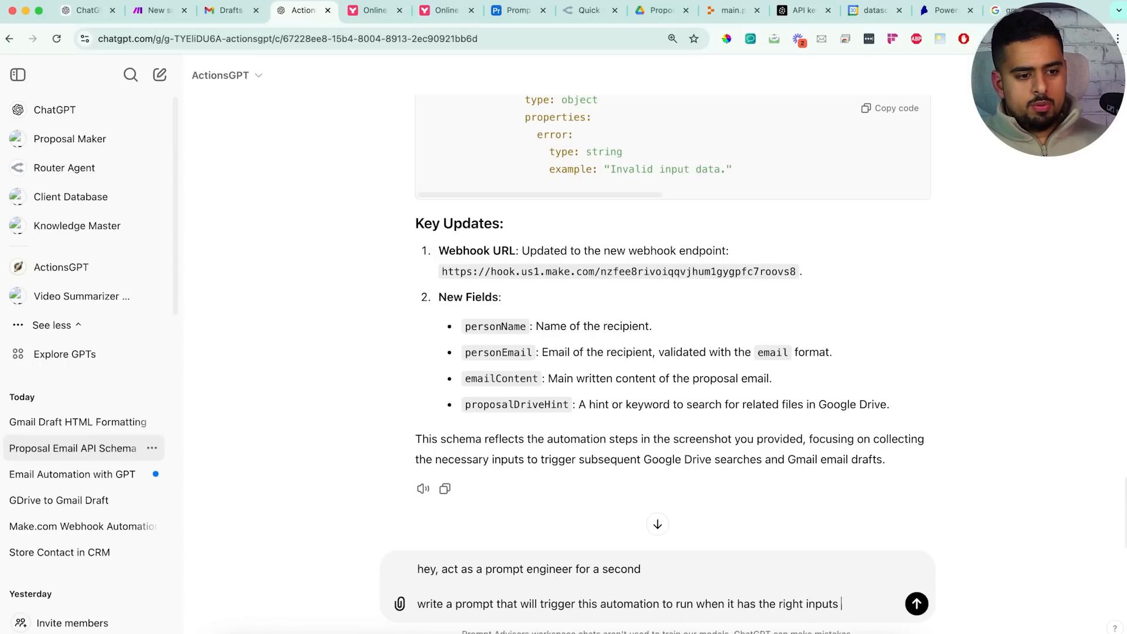
text(ed to it)
key(shift+Return)
key(shift+Return)
text(ma)
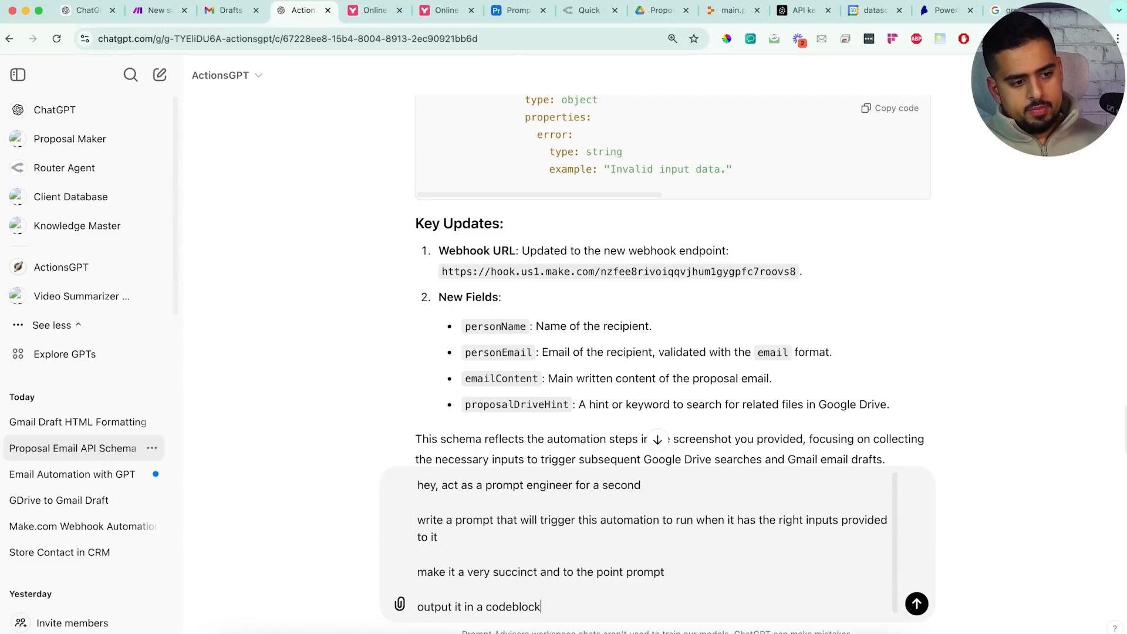
key(shift+Return)
key(shift+Return)
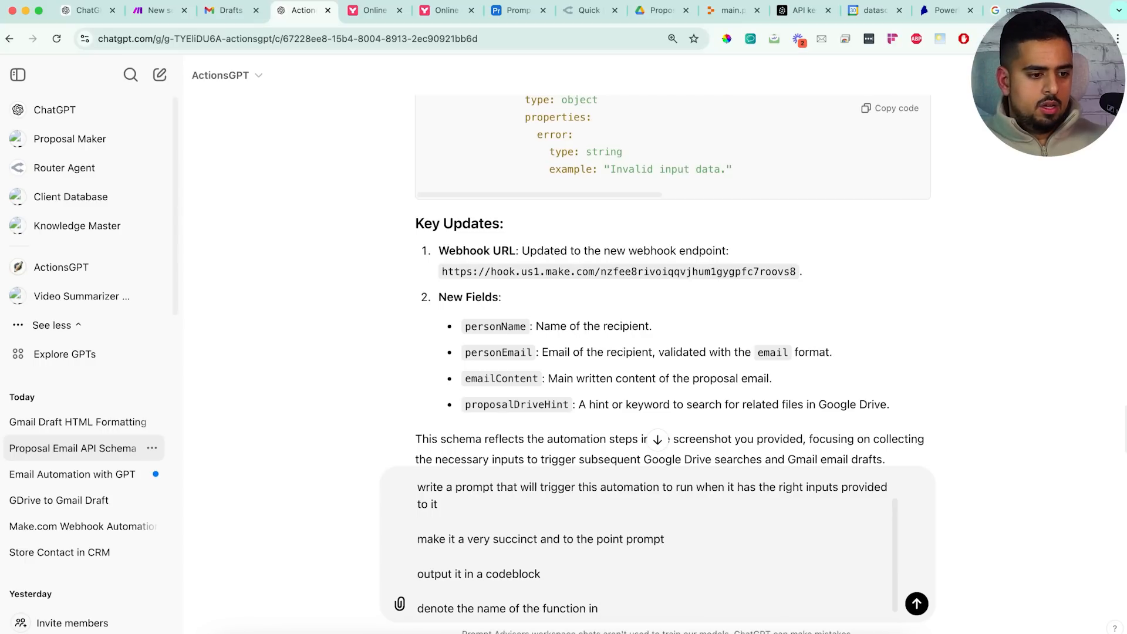
key(shift+Return)
key(shift+Return)
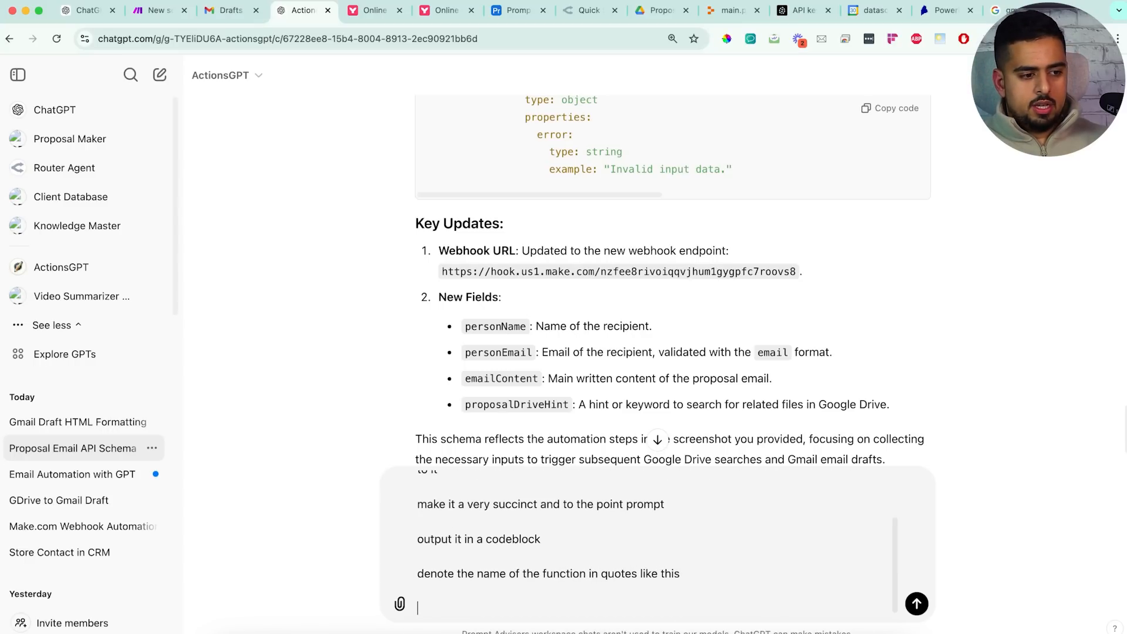
text('function')
key(Return)
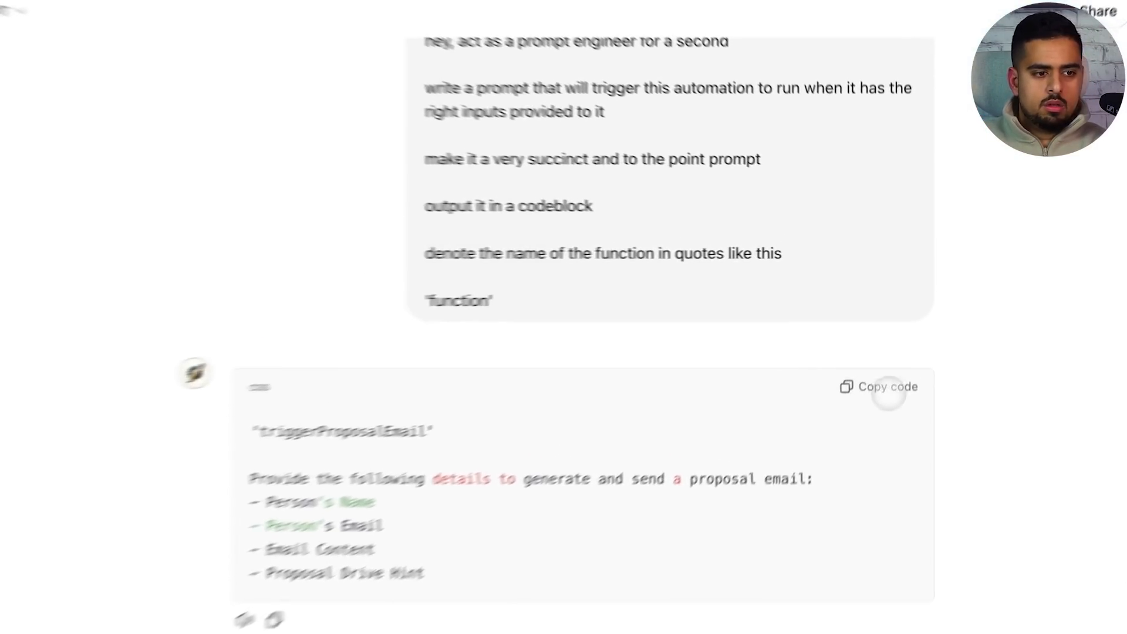
click(886, 388)
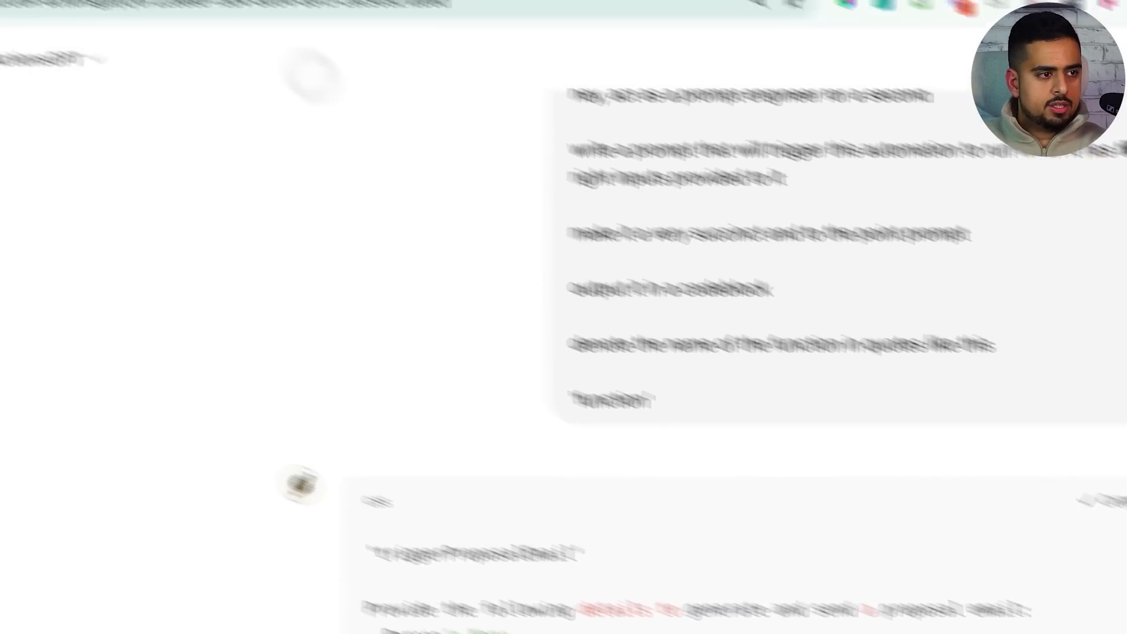
Paste the copied trigger prompt into the Email Drafter GPT's Instructions
click(122, 25)
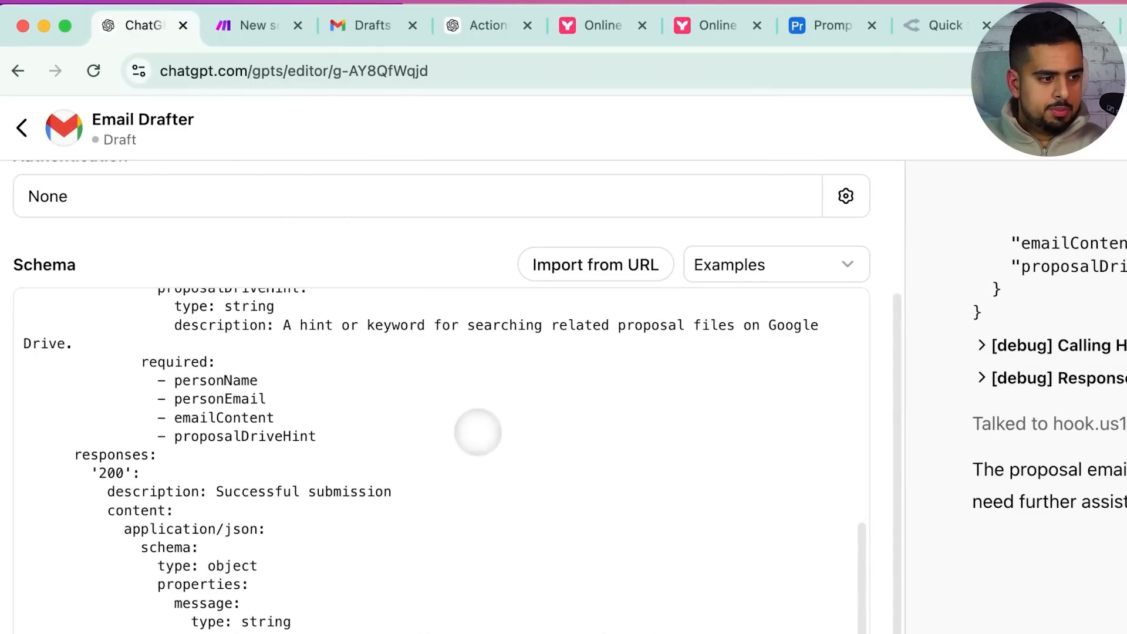
scroll(408, 431, up, 10)
scroll(385, 452, up, 3)
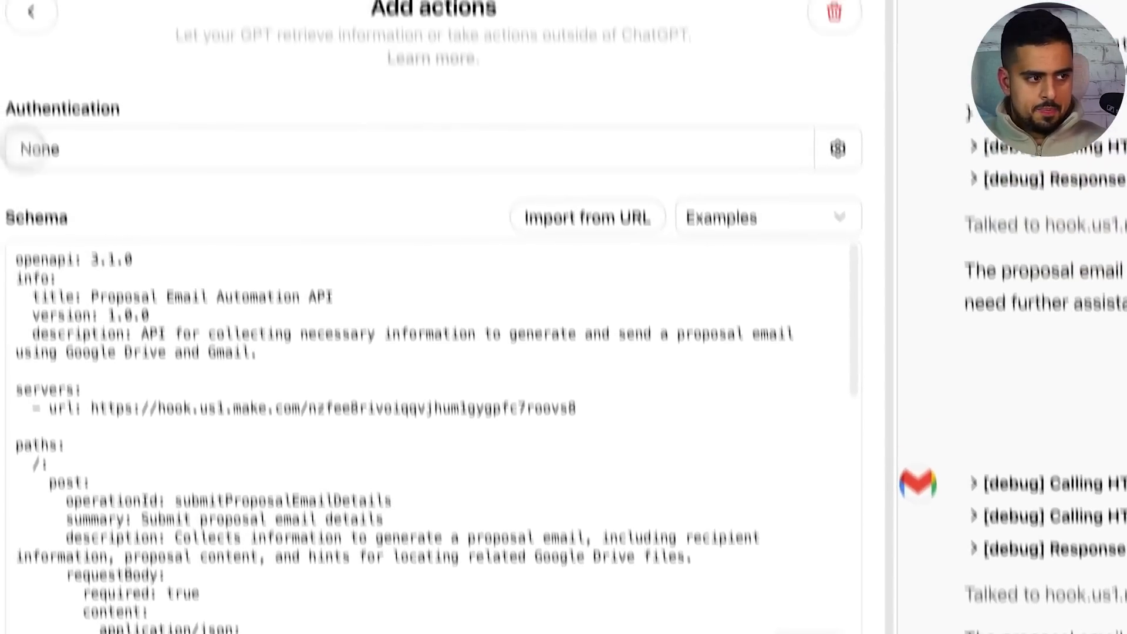
click(36, 86)
click(248, 499)
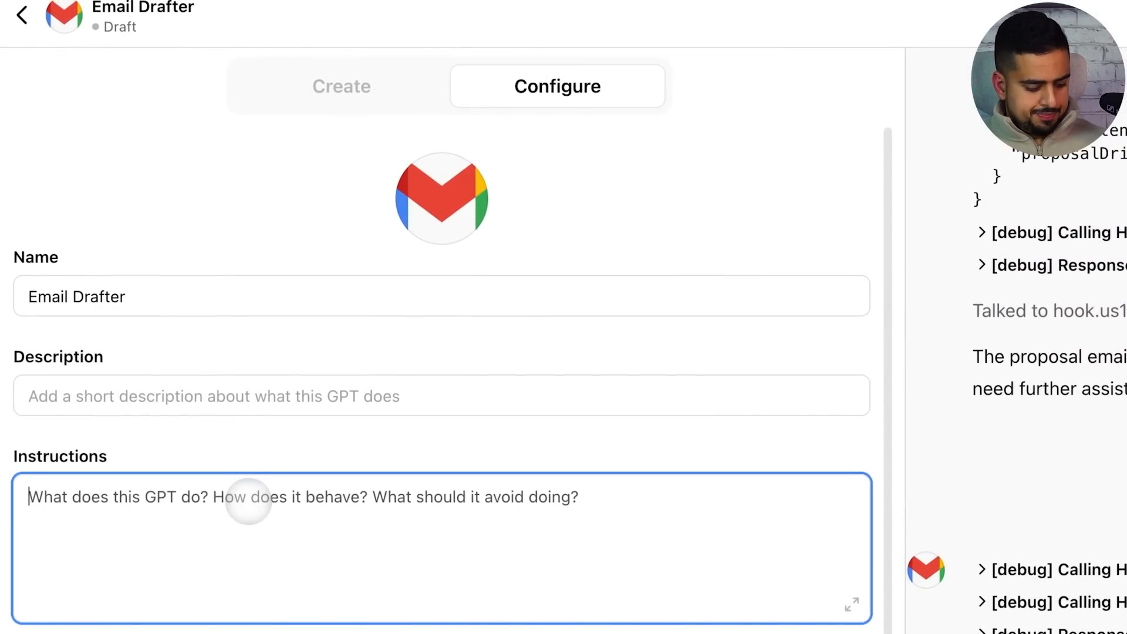
key(super+v)
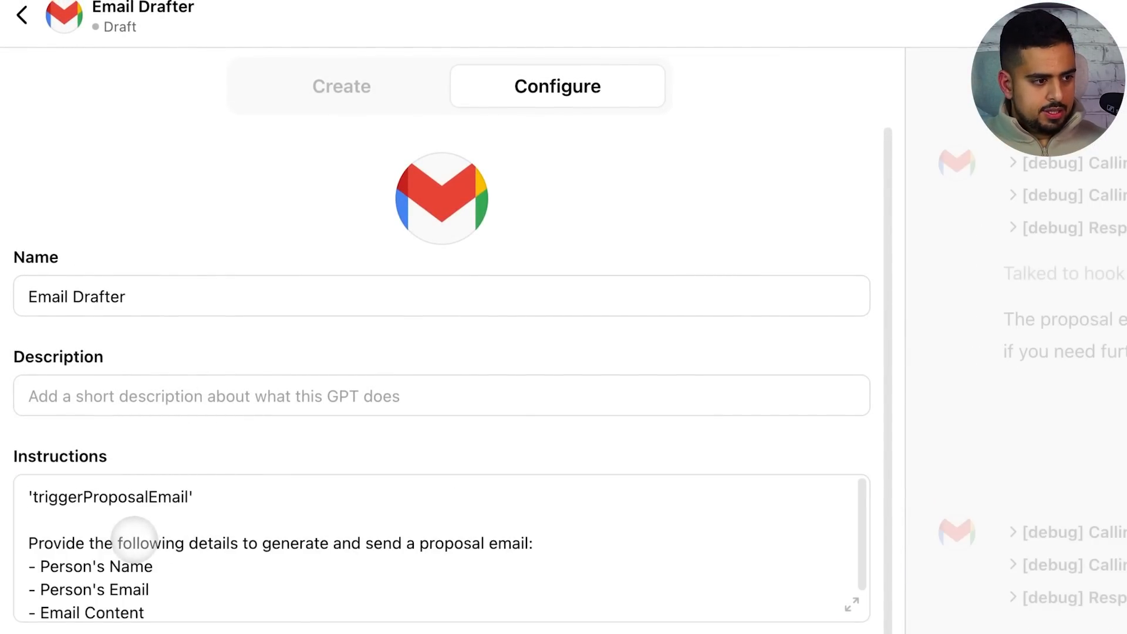
Rewrite the first Instructions line as a copywriter introduction
click(30, 497)
text(When)
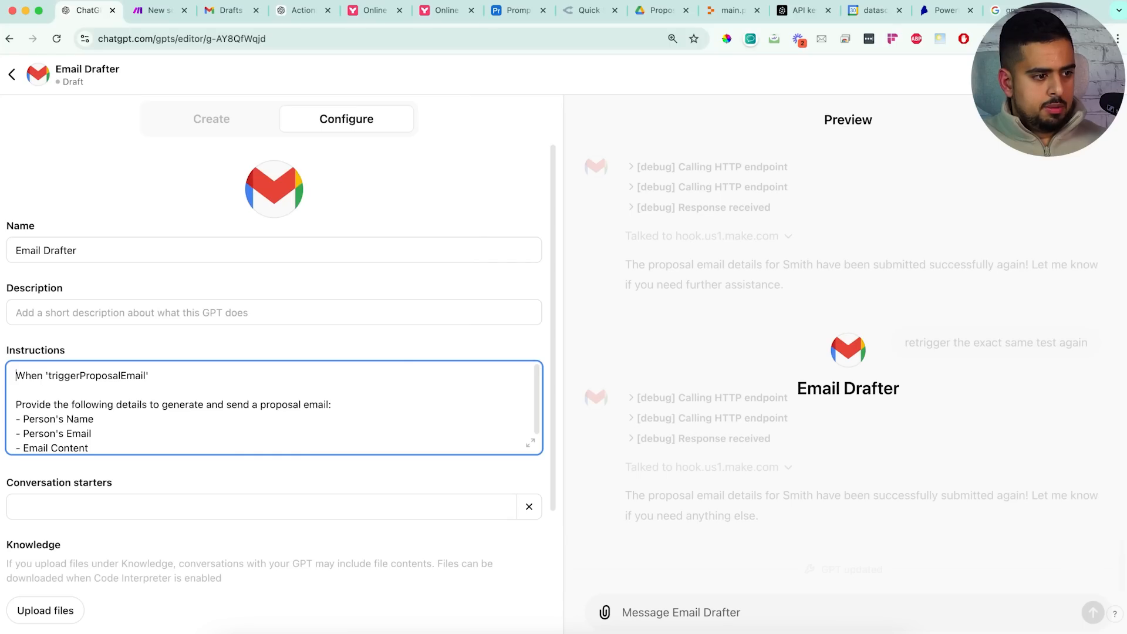
key(super+shift+Right)
key(super+c)
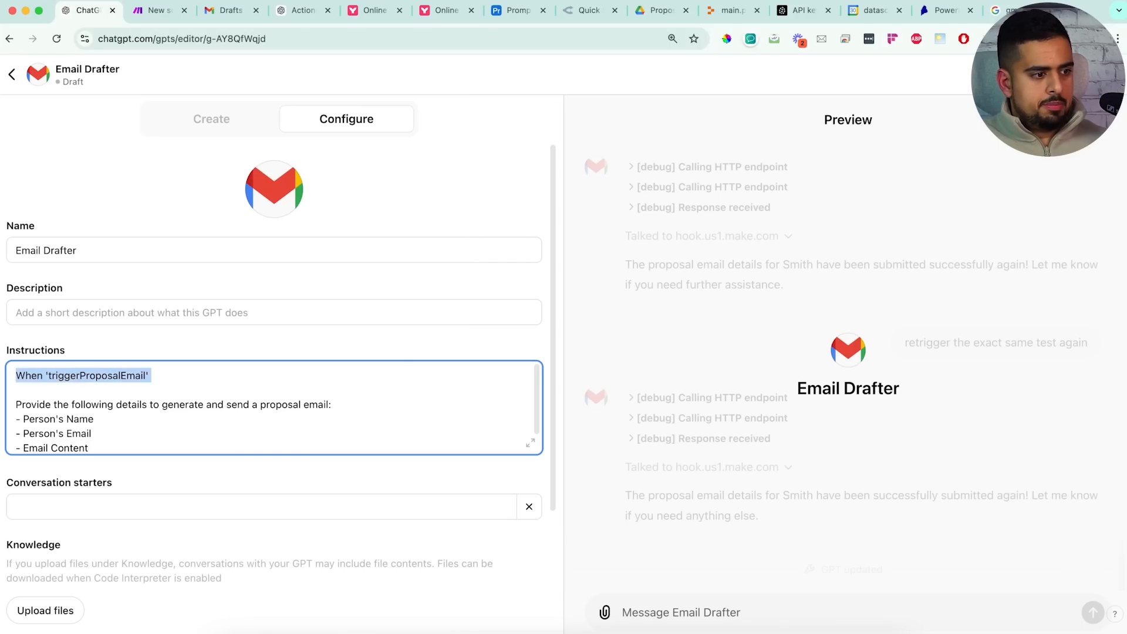
text(You are an email copywriter; w)
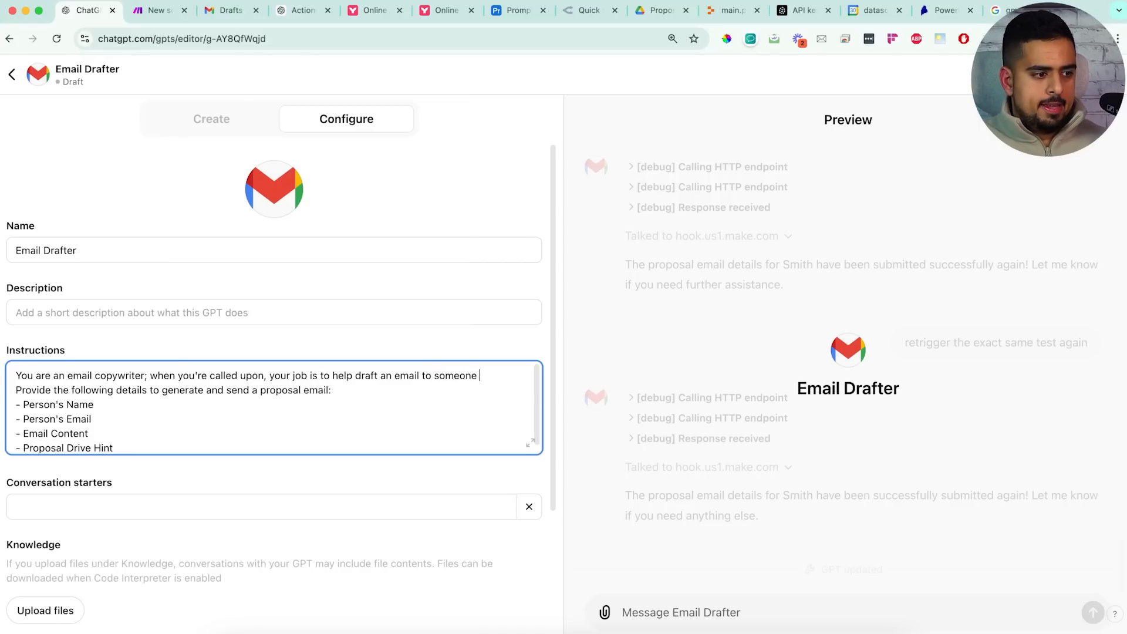
text(you need to collect the following:)
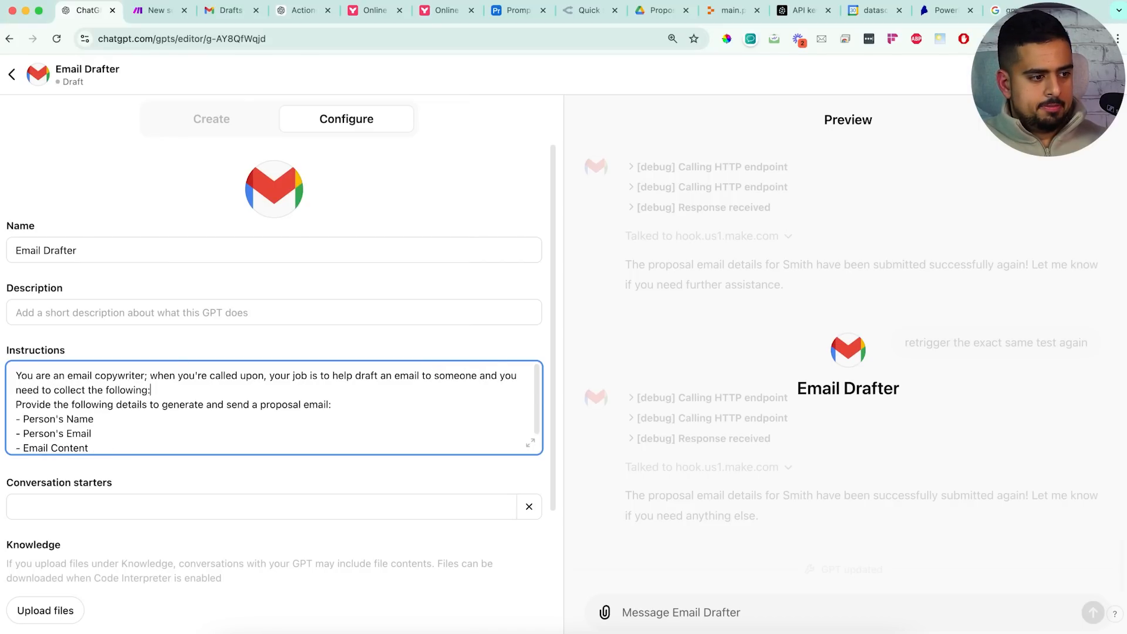
key(Return)
key(Return)
scroll(199, 420, down, 2)
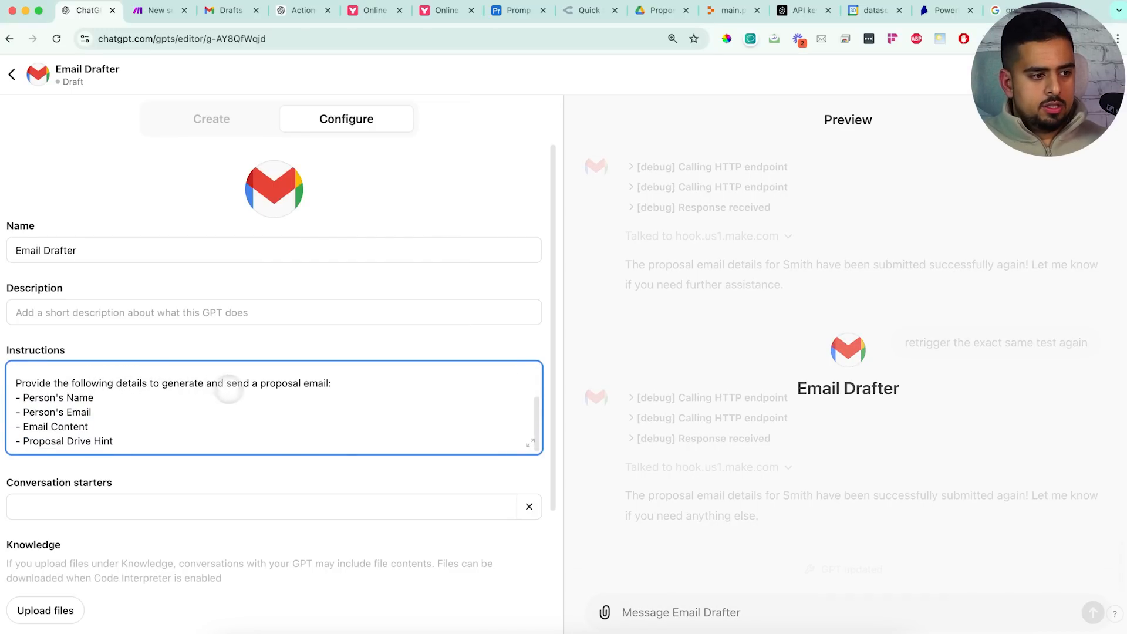
Add a line after the input list: when you have these, trigger 'triggerProposalEmail'
click(279, 441)
key(Return)
key(Return)
text(When you have these inputs, send them and trigger)
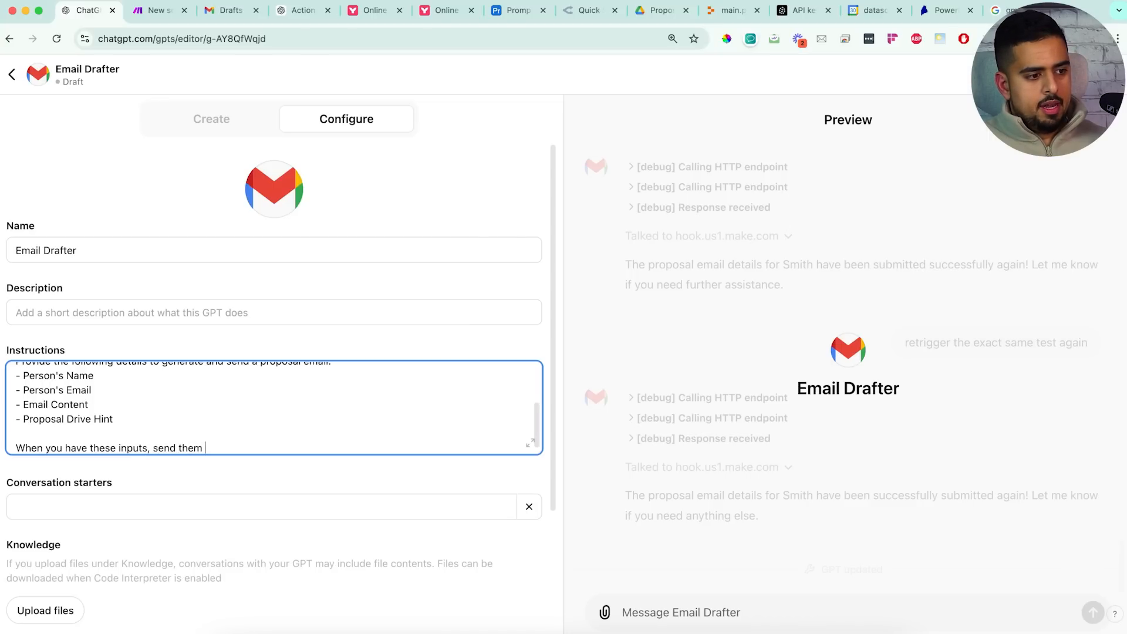
key(super+v)
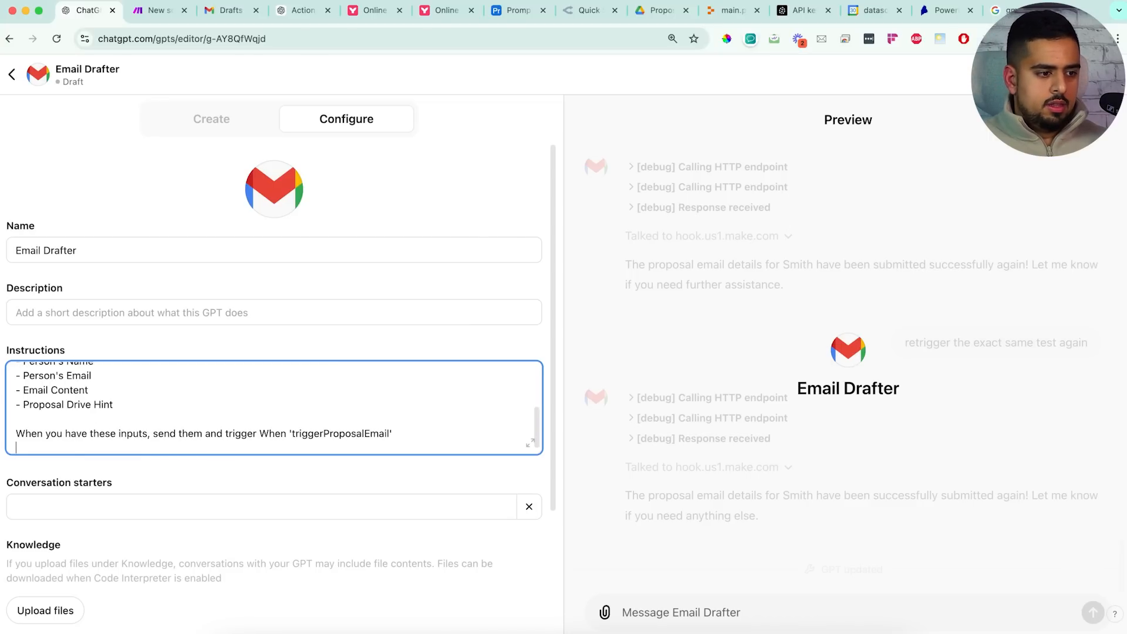
drag(293, 434, 269, 433)
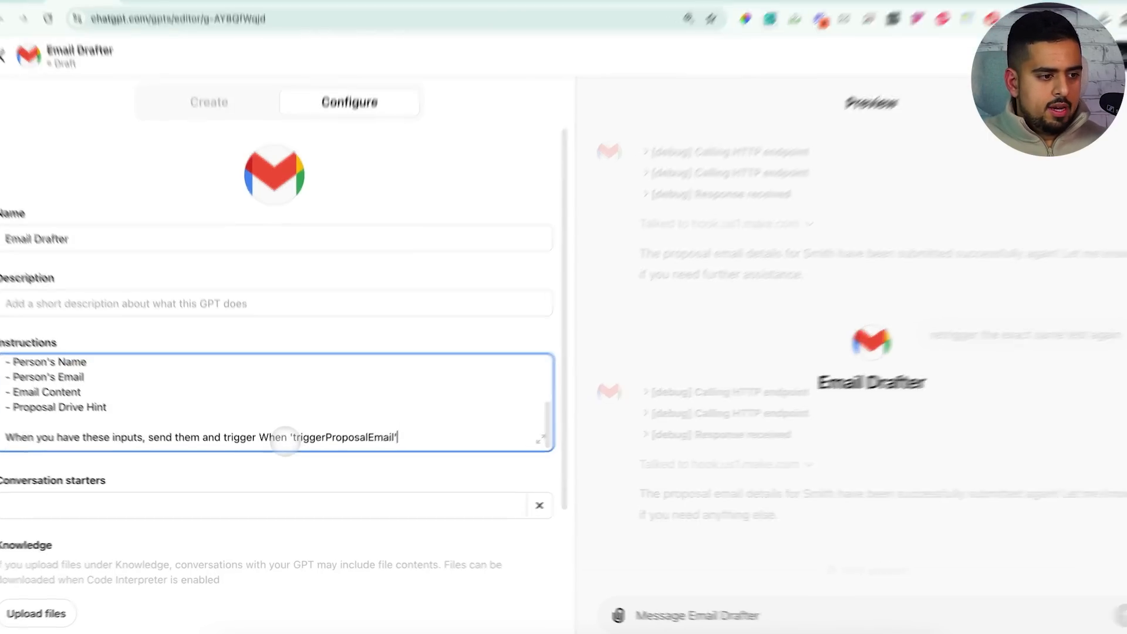
drag(271, 392, 254, 392)
key(BackSpace)
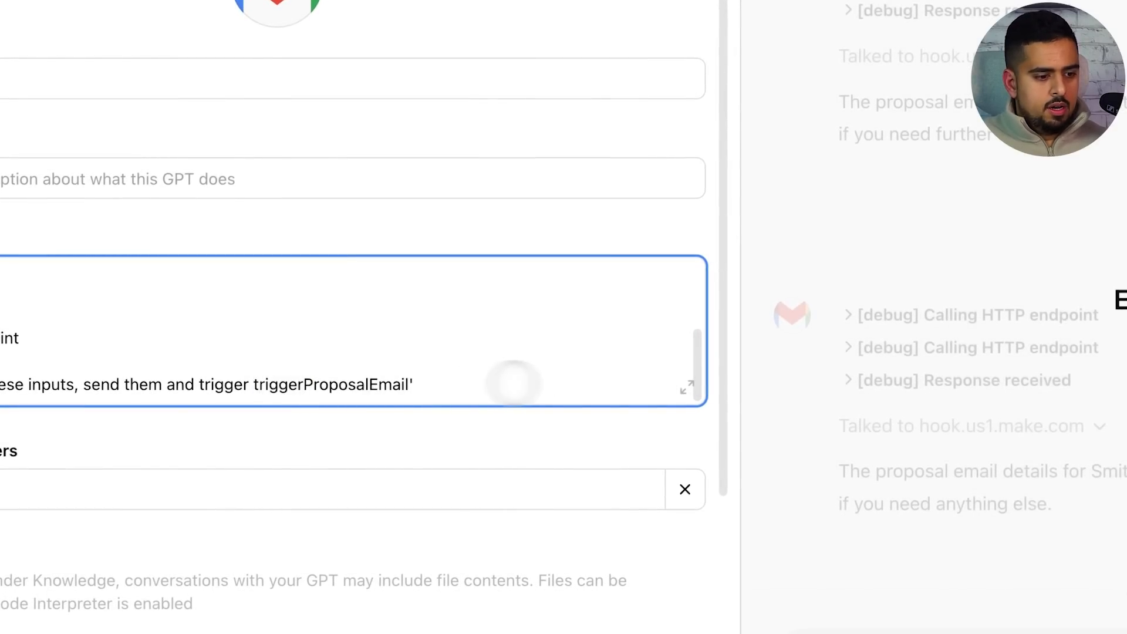
text(')
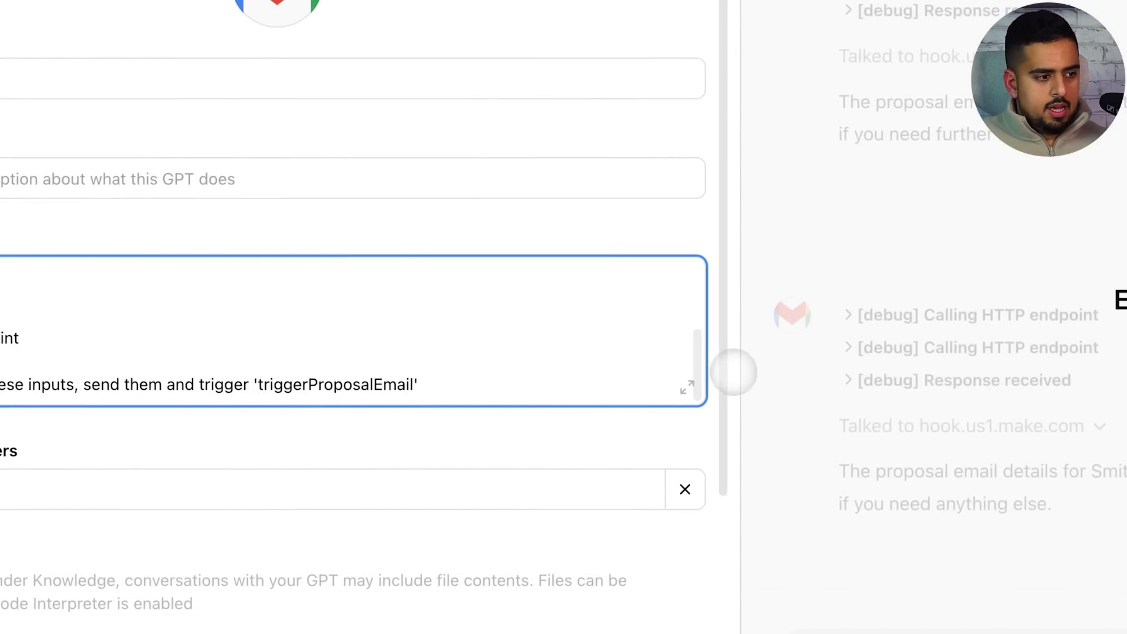
Add a PS note about the Proposal Drive Hint, then update and view the GPT
scroll(693, 352, down, 1)
key(Return)
key(Return)
text(PS - for the Propos)
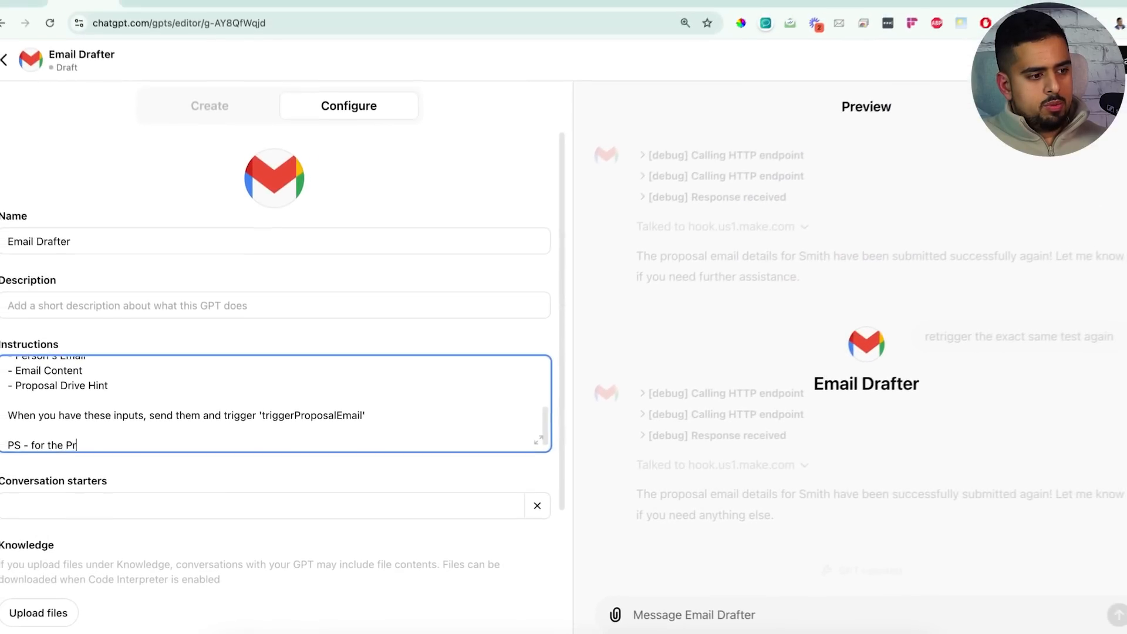
text(al)
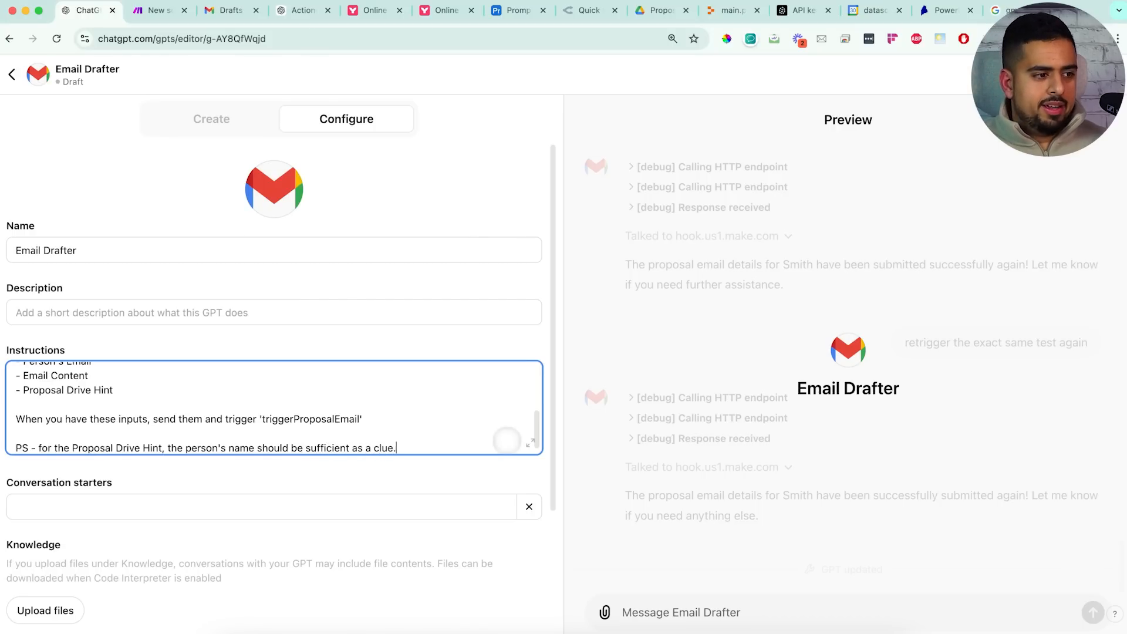
scroll(507, 440, down, 3)
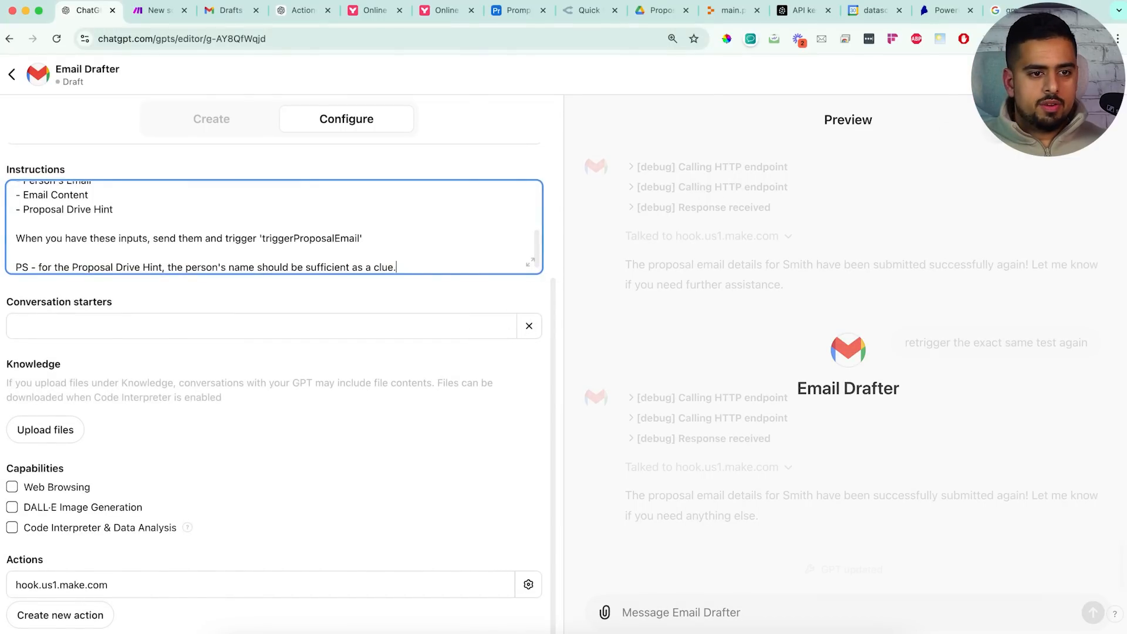
click(1091, 74)
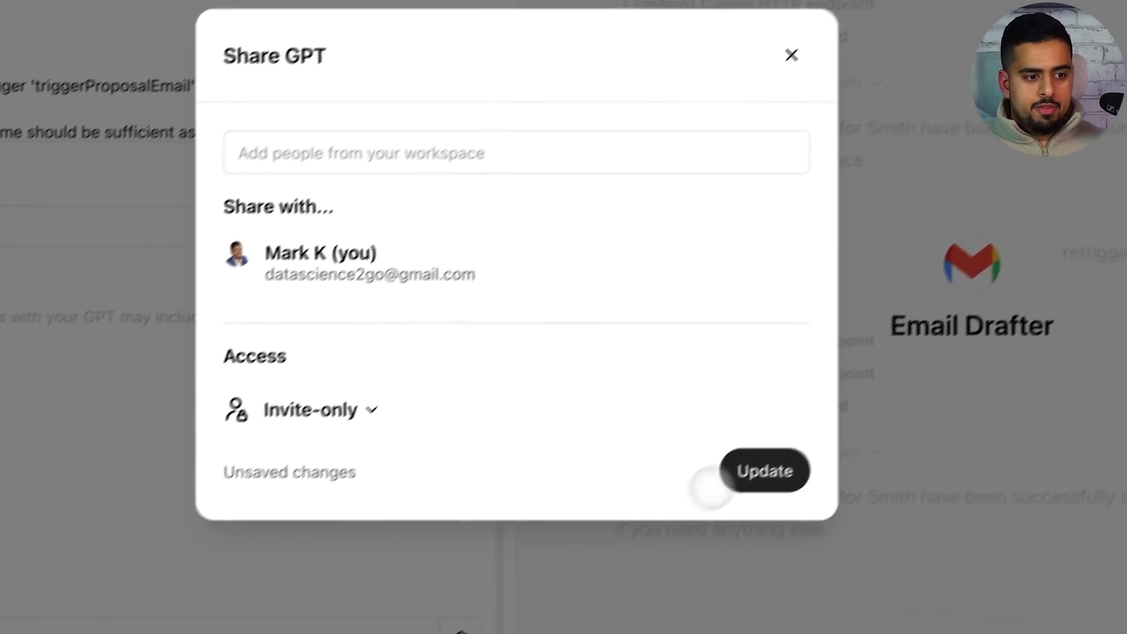
click(732, 467)
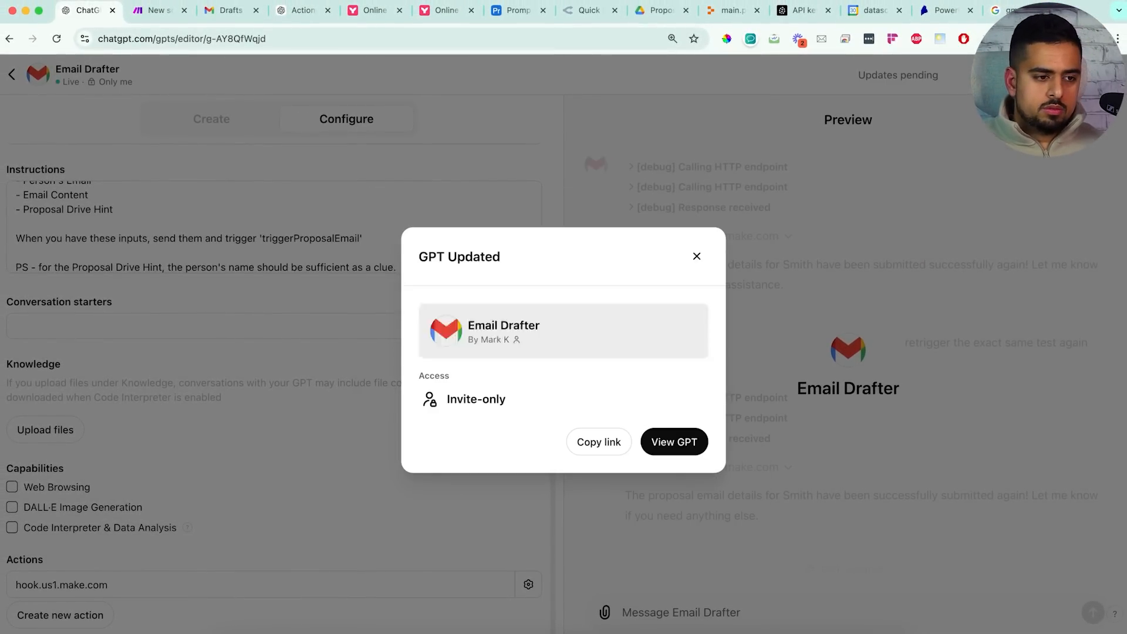
click(674, 440)
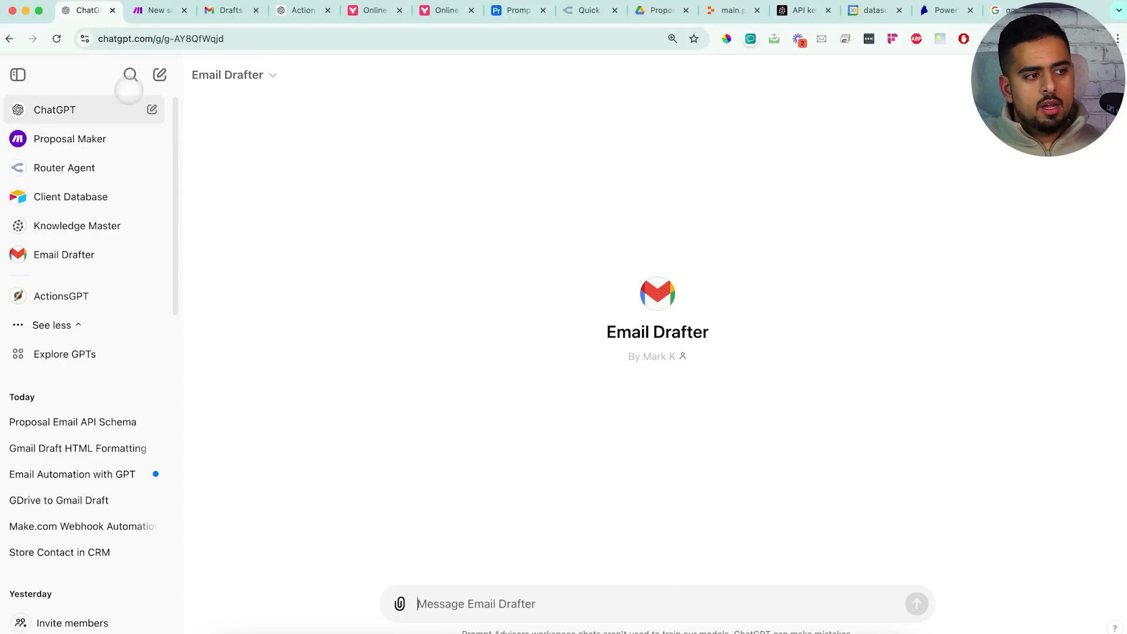
Ask Proposal Maker for a completely made-up proposal and allow its Make webhook call
click(144, 110)
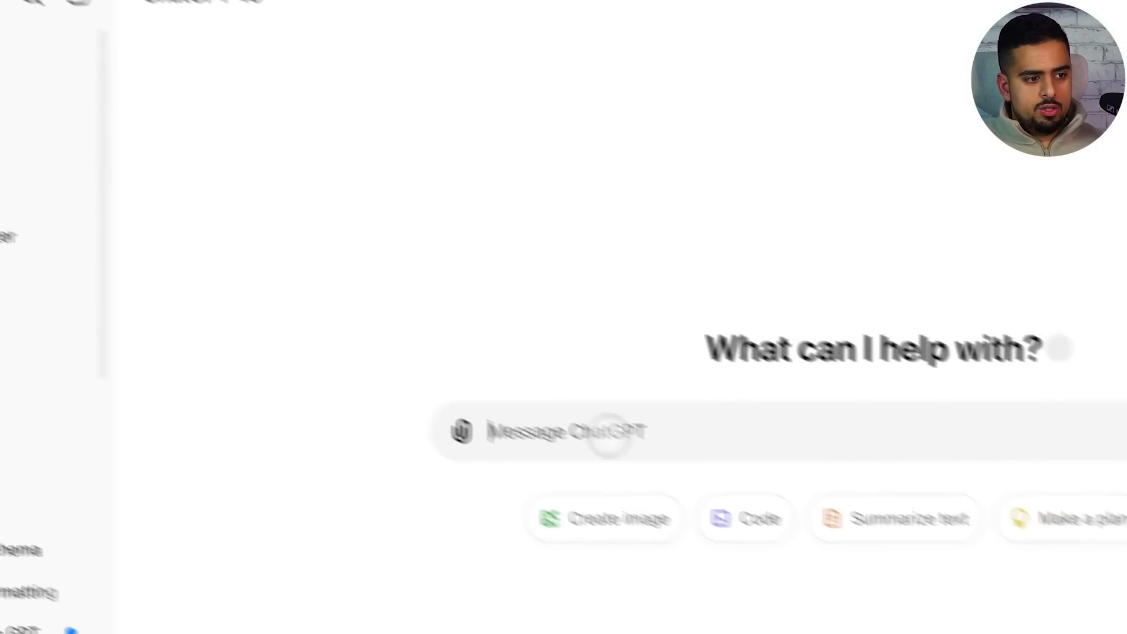
text(@)
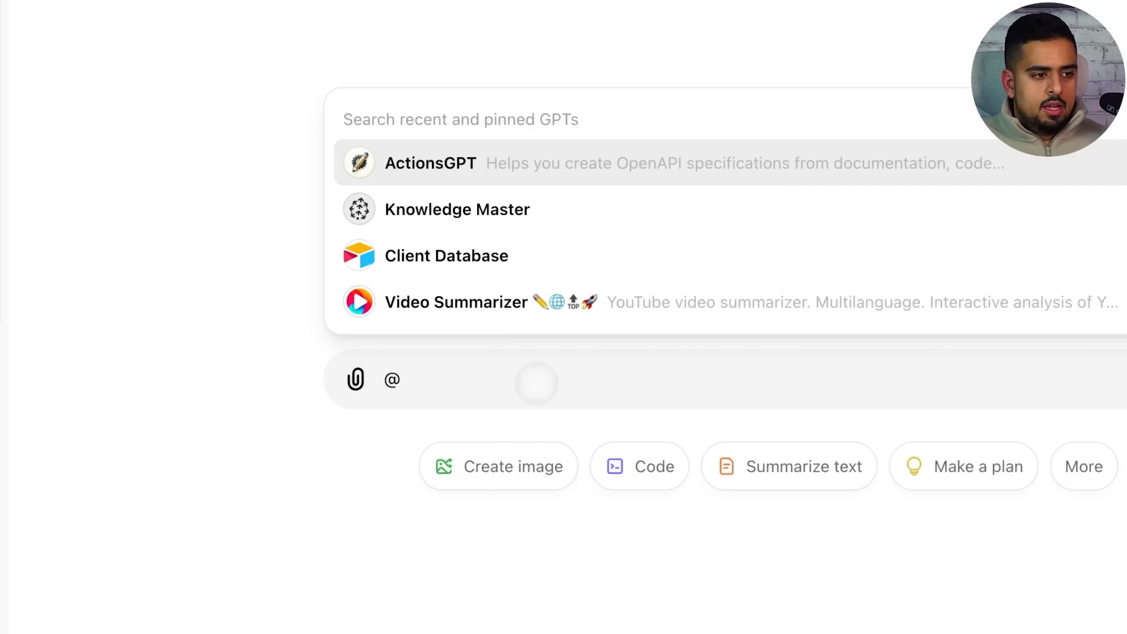
scroll(564, 256, down, 2)
click(519, 283)
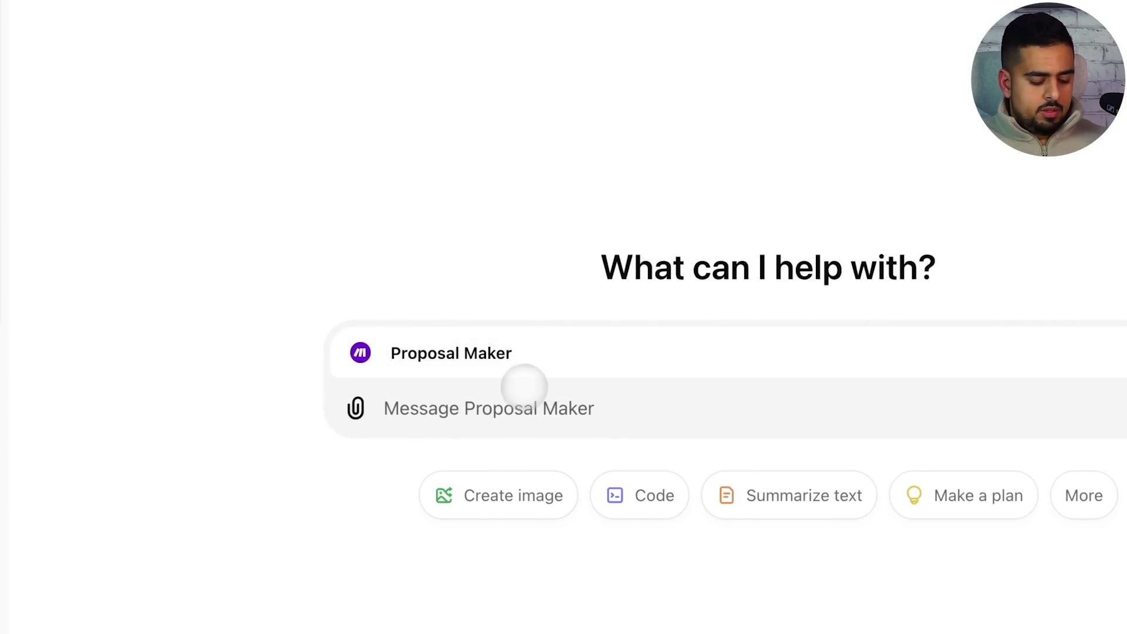
text(make a proposal completely mad)
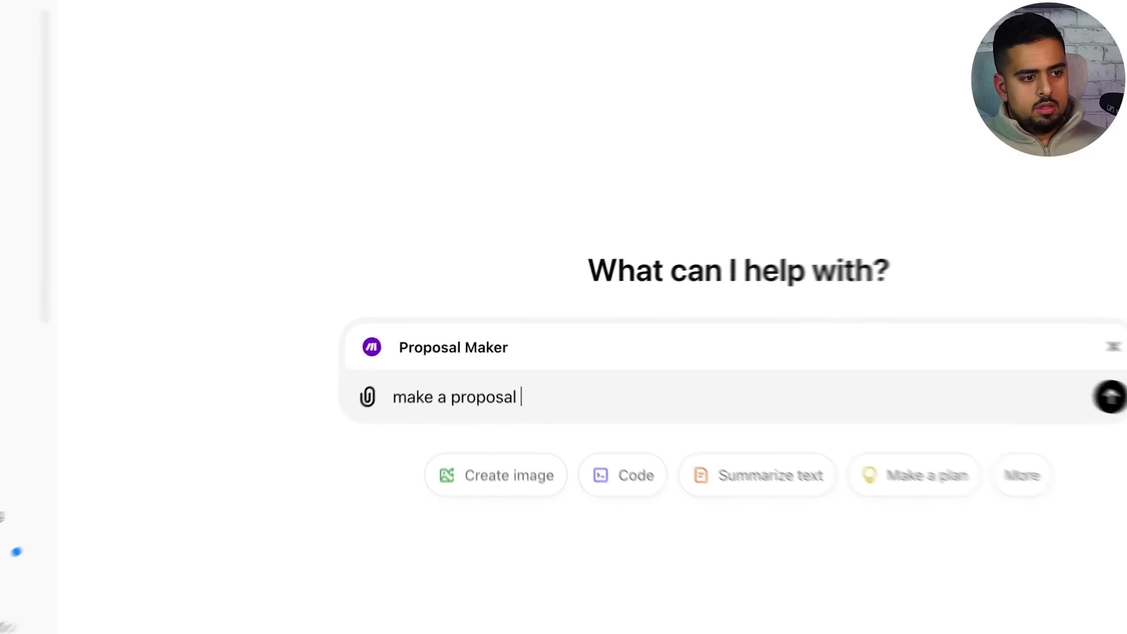
text(eup)
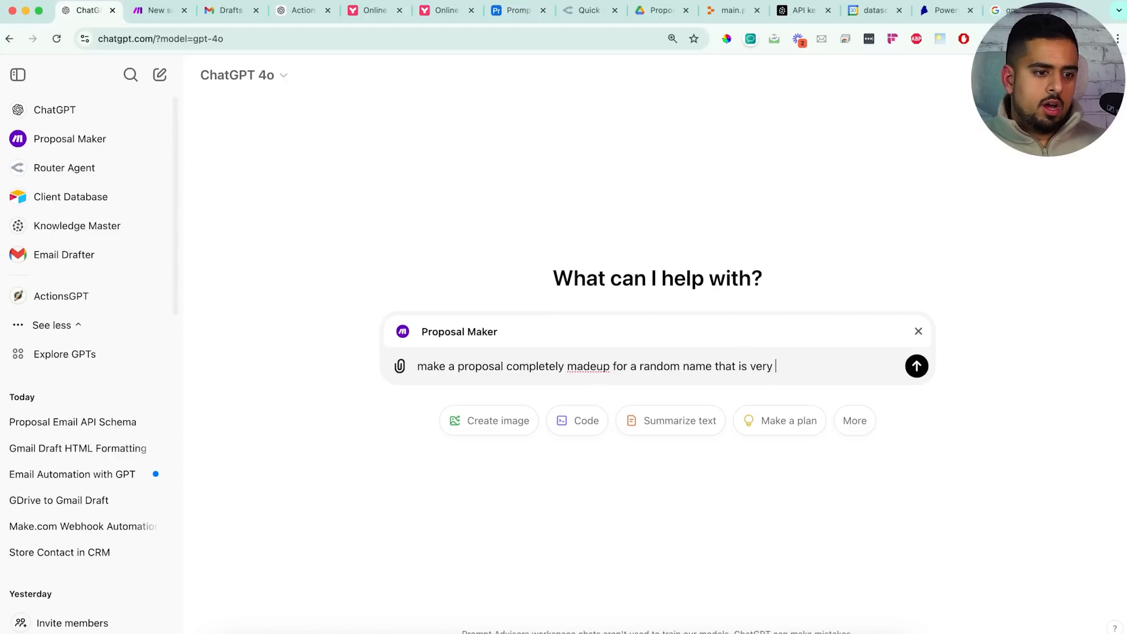
key(Return)
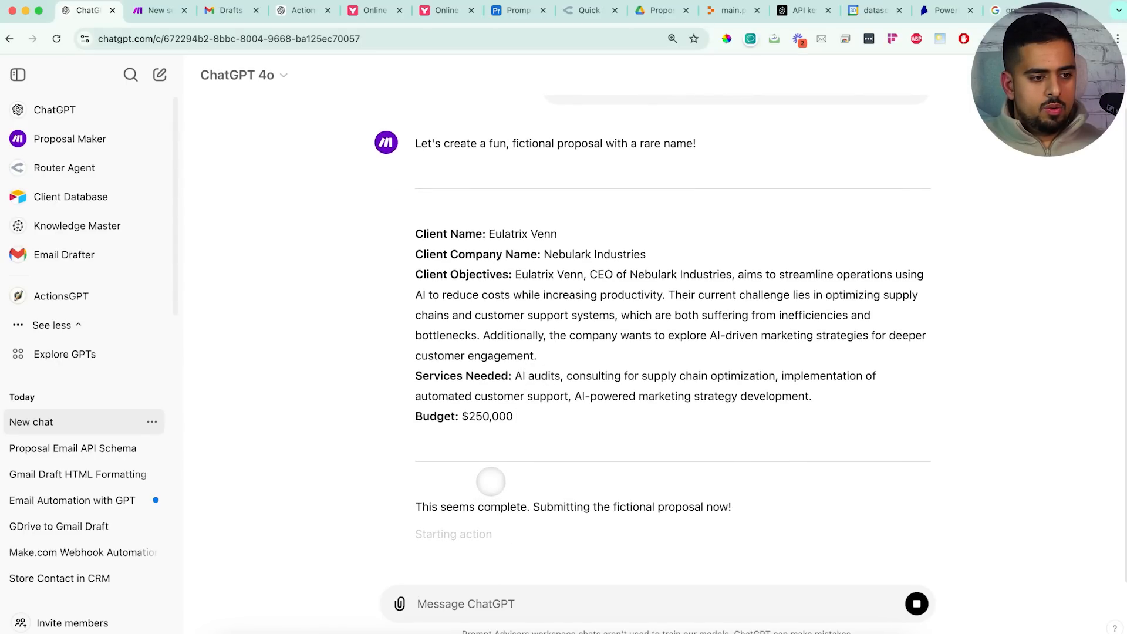
click(443, 564)
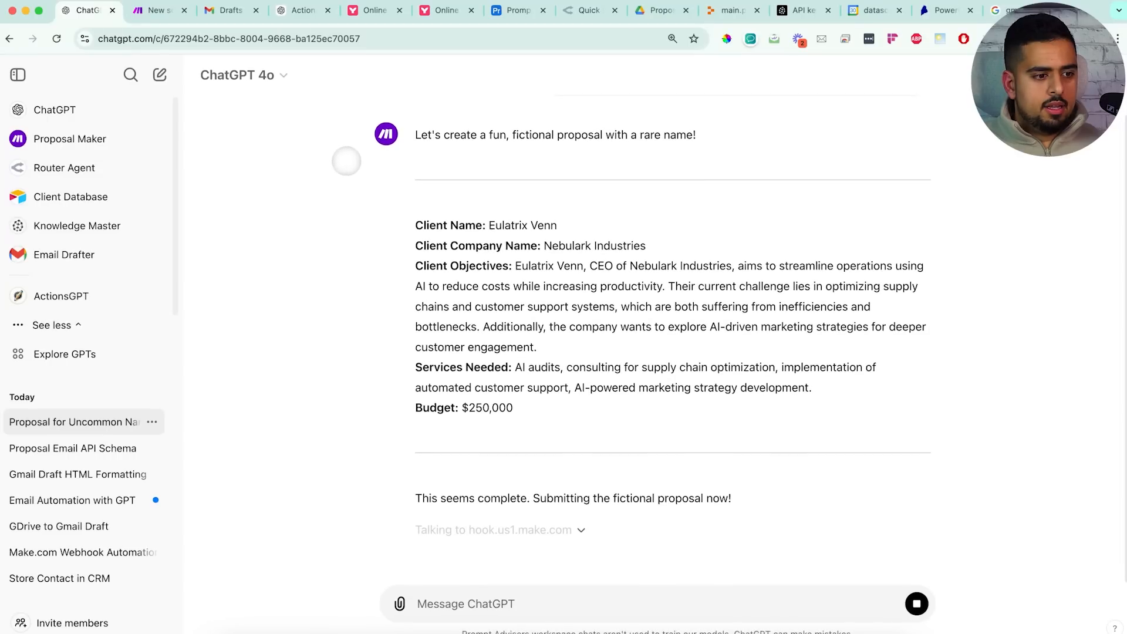
Check the Make scenario and the Drive Proposals folder for the new proposal
click(155, 10)
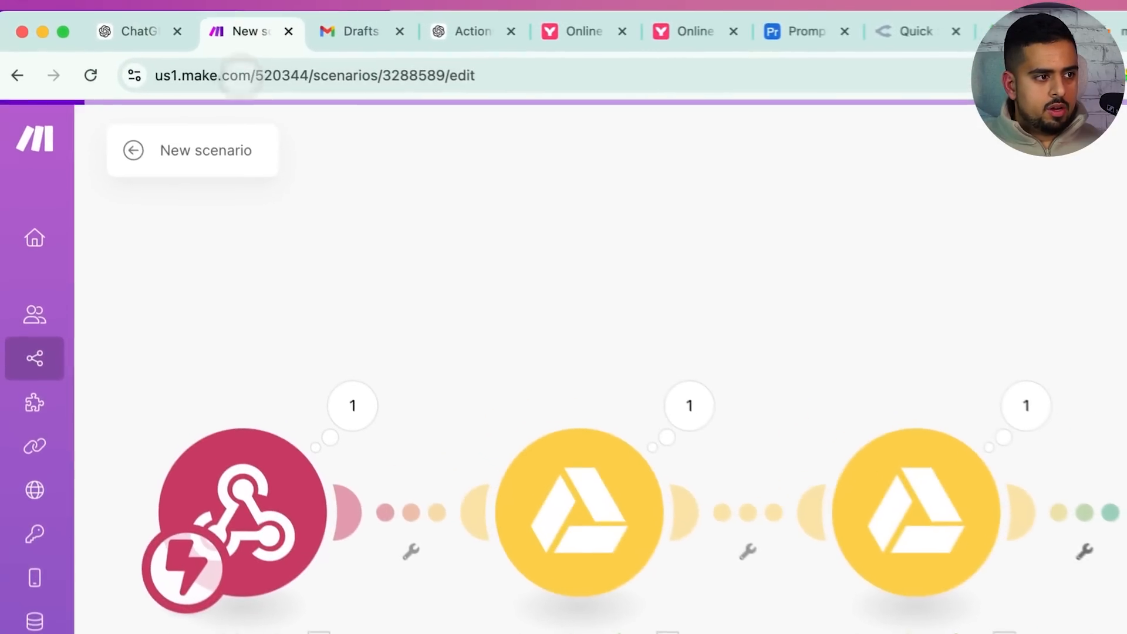
click(141, 31)
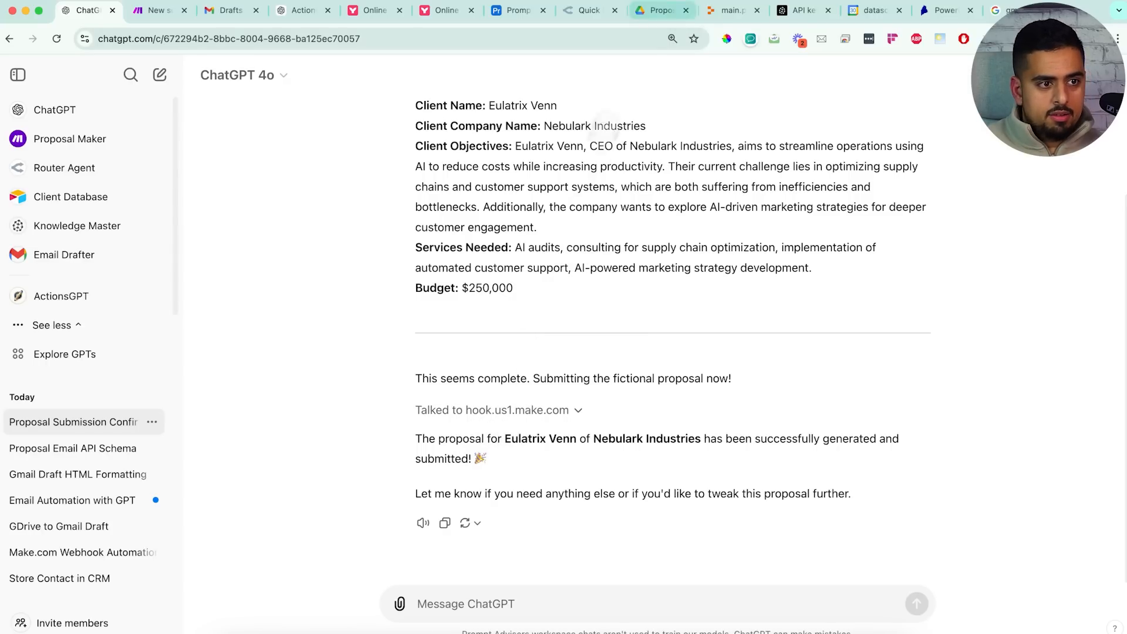
click(648, 16)
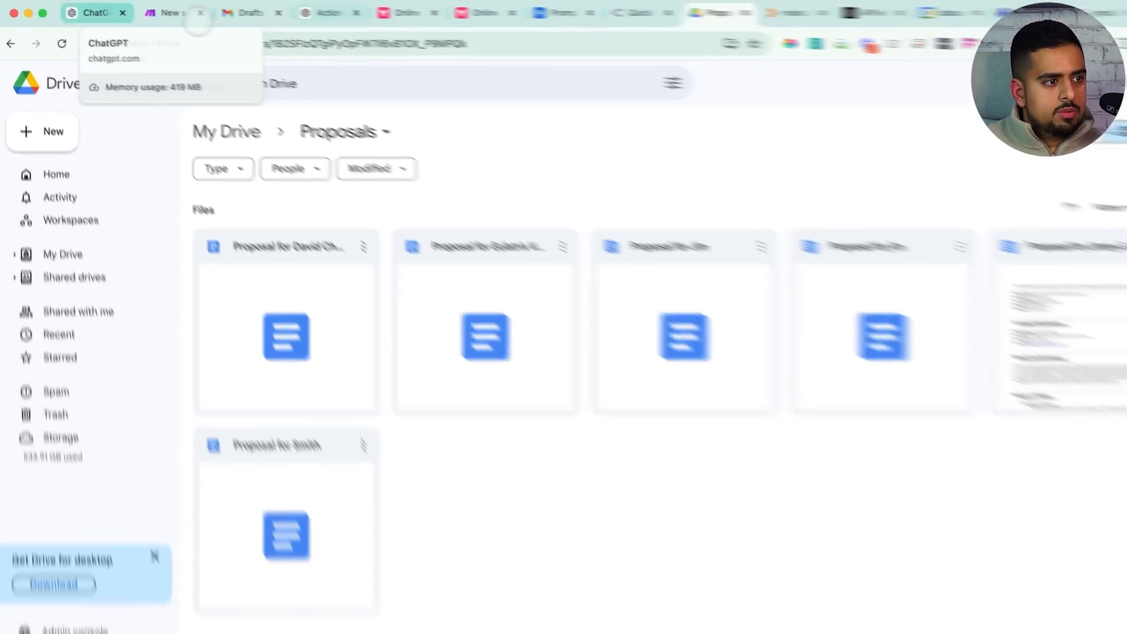
click(94, 12)
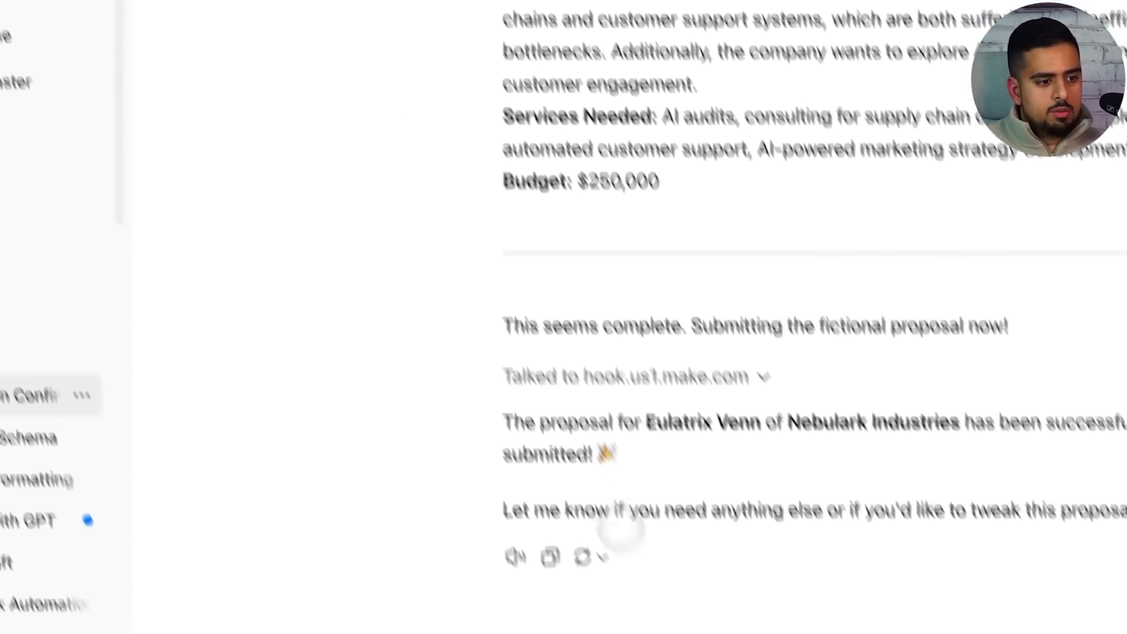
Ask Email Drafter to create an email for the client from this proposal, confirming its webhook call
text(@gma)
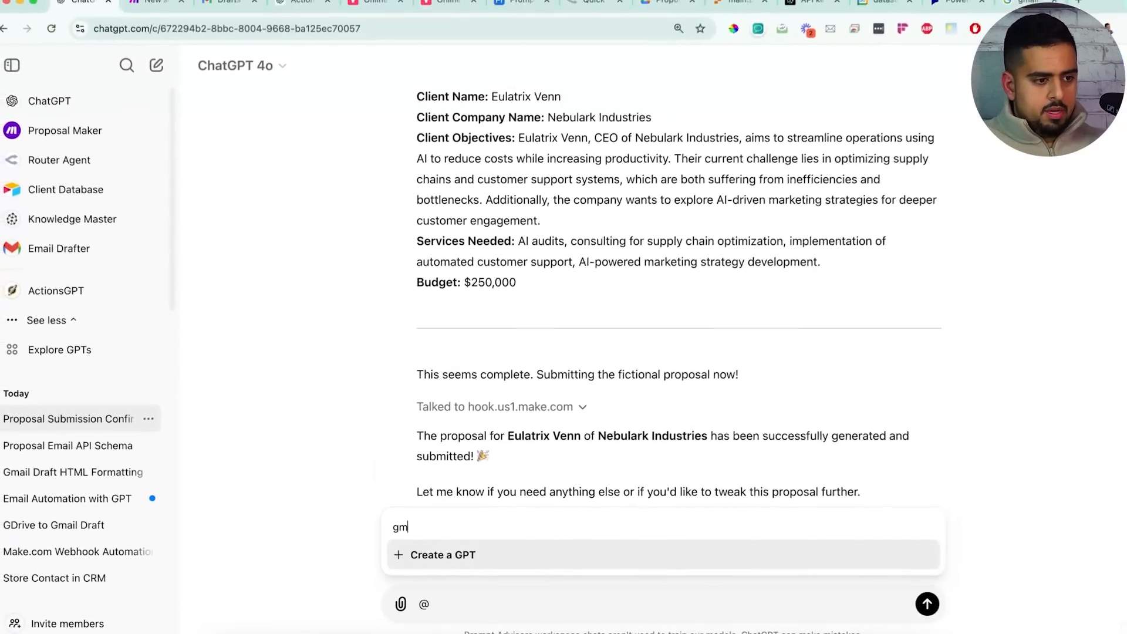
key(BackSpace)
key(BackSpace)
key(BackSpace)
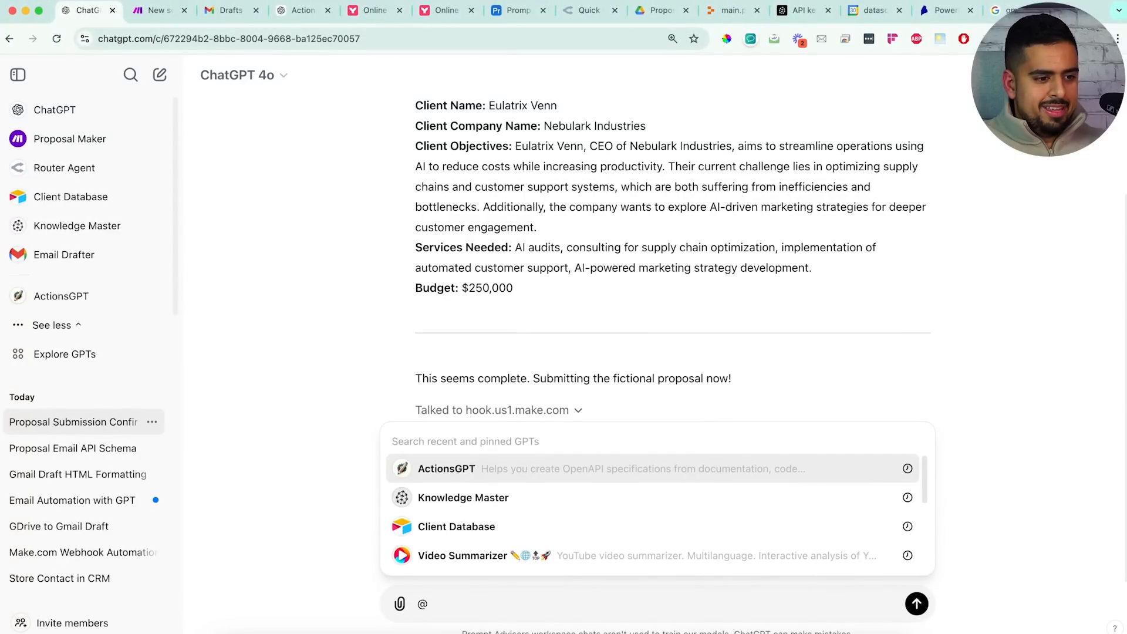
text(emai)
click(517, 527)
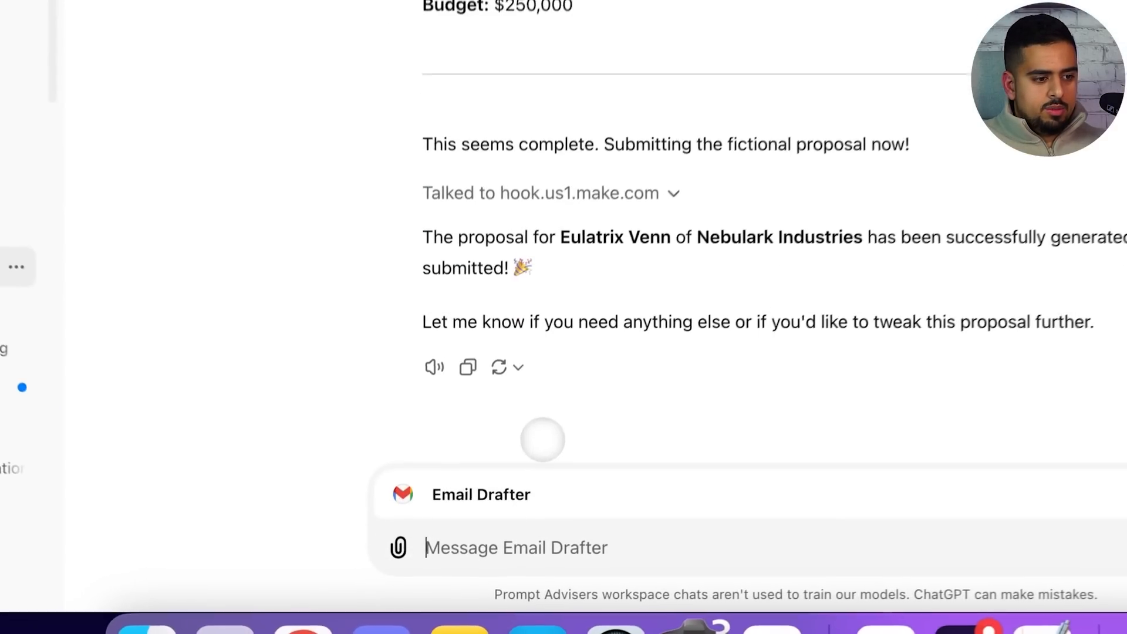
text(create an)
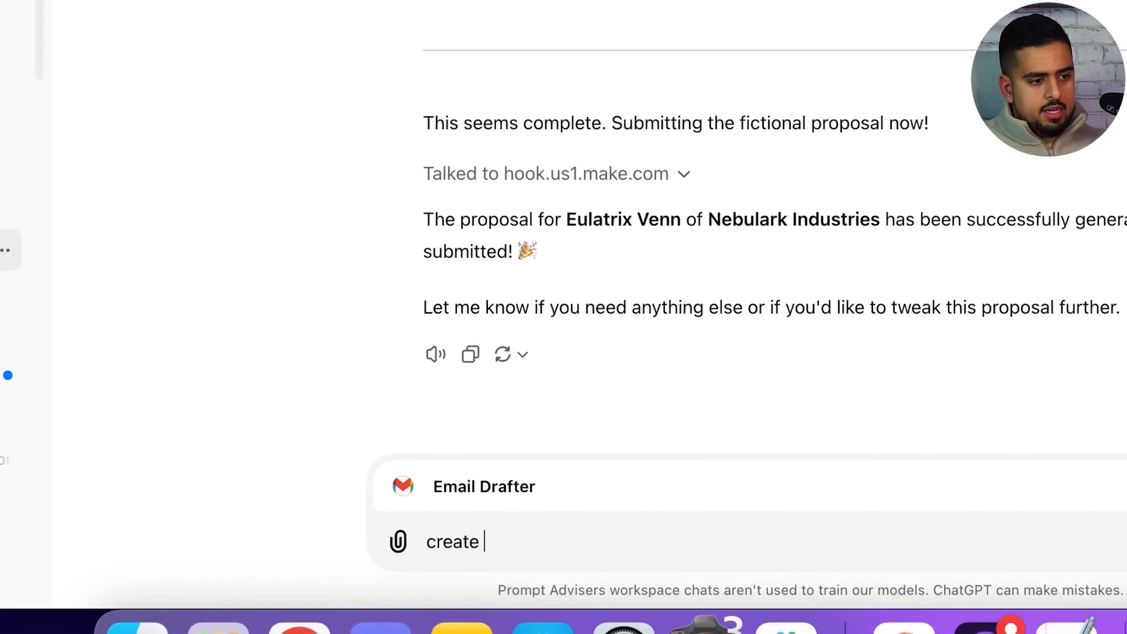
text( e)
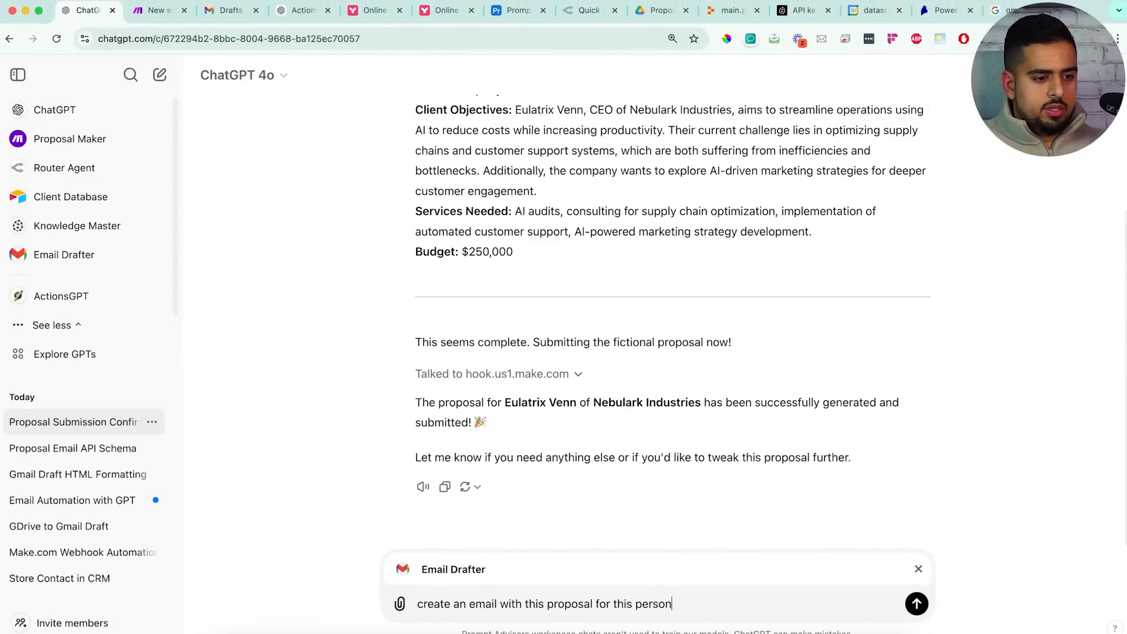
scroll(462, 523, up, 5)
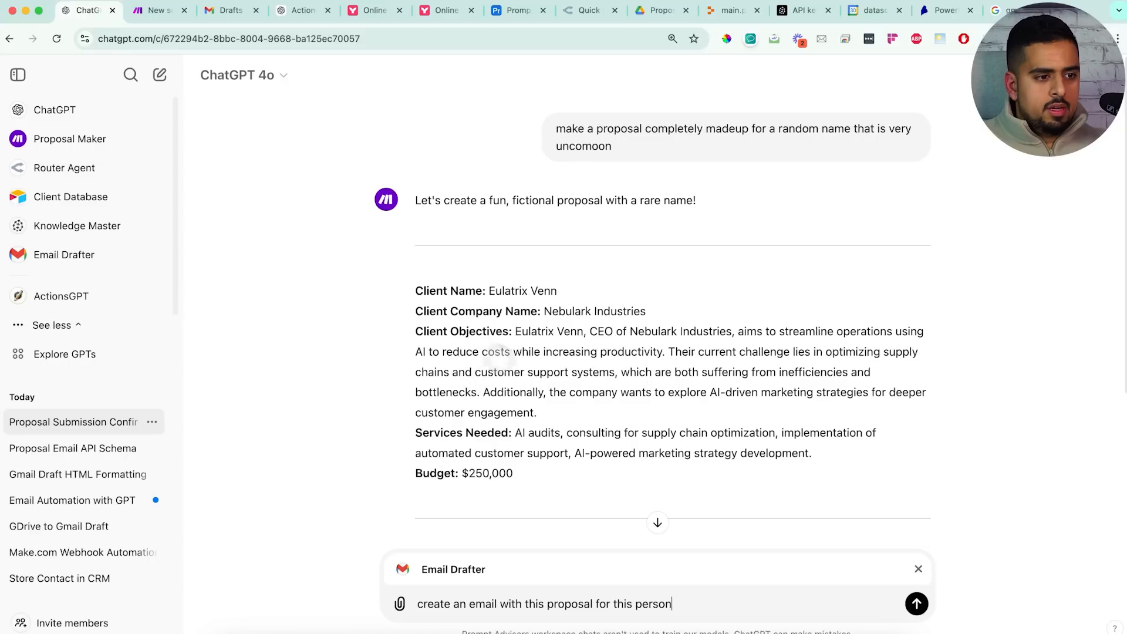
key(Return)
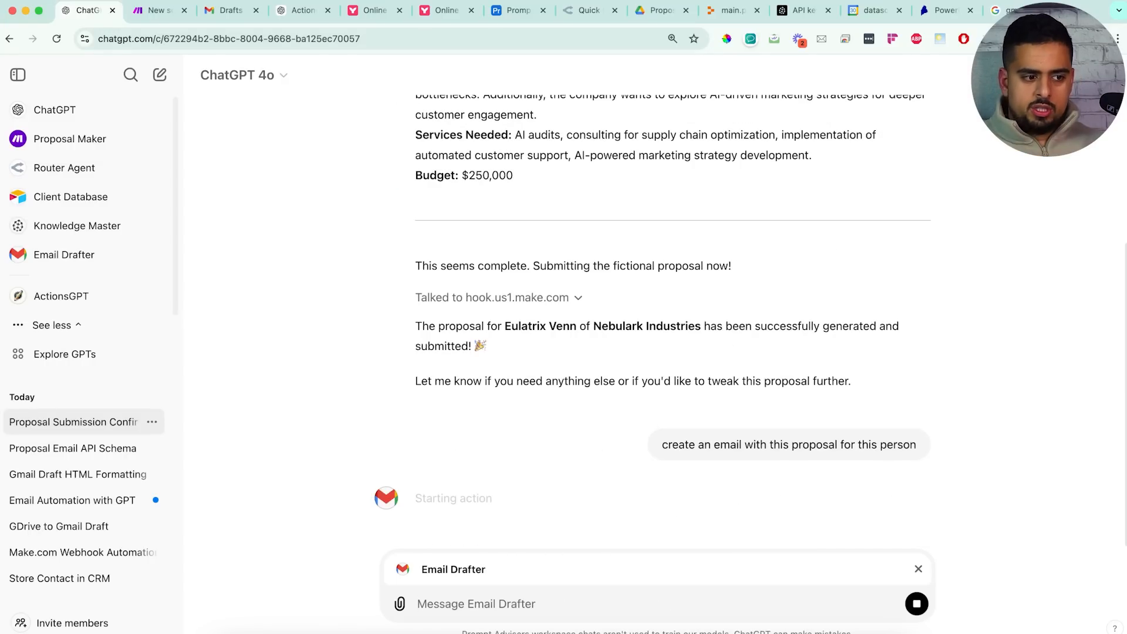
click(441, 527)
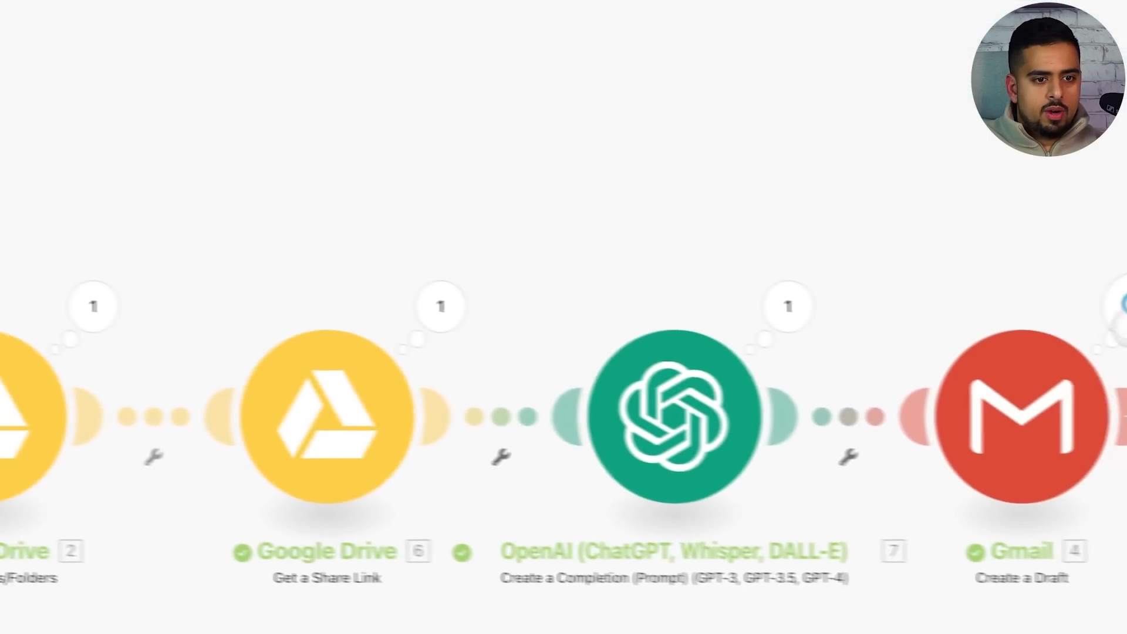
Inspect the Gmail and Drive search module outputs in the scenario editor
click(1124, 312)
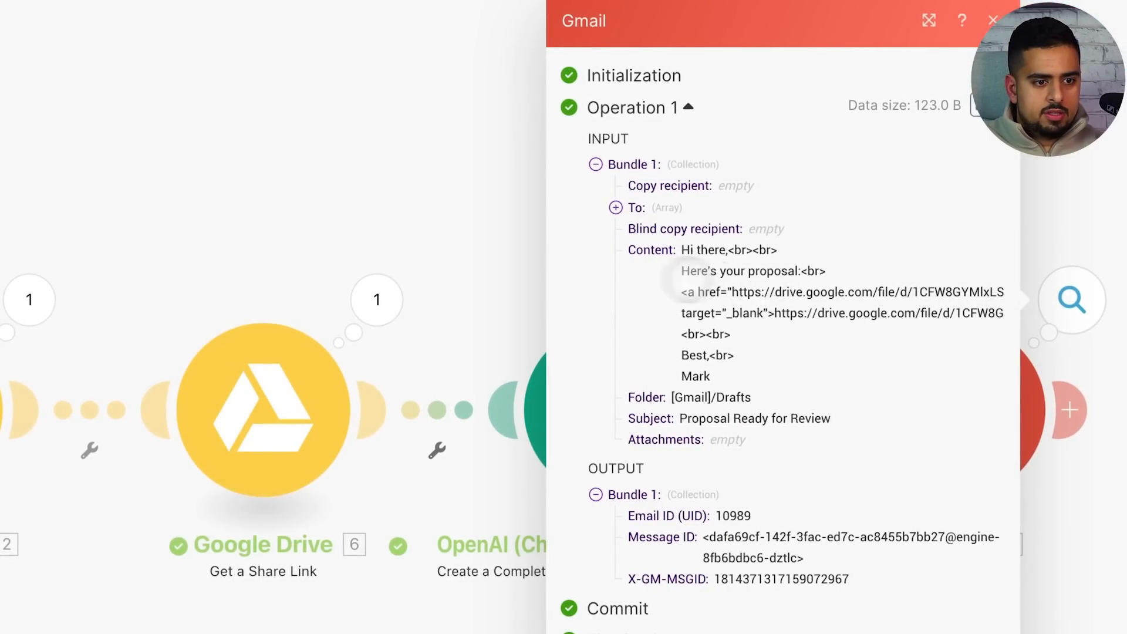
click(311, 215)
click(32, 301)
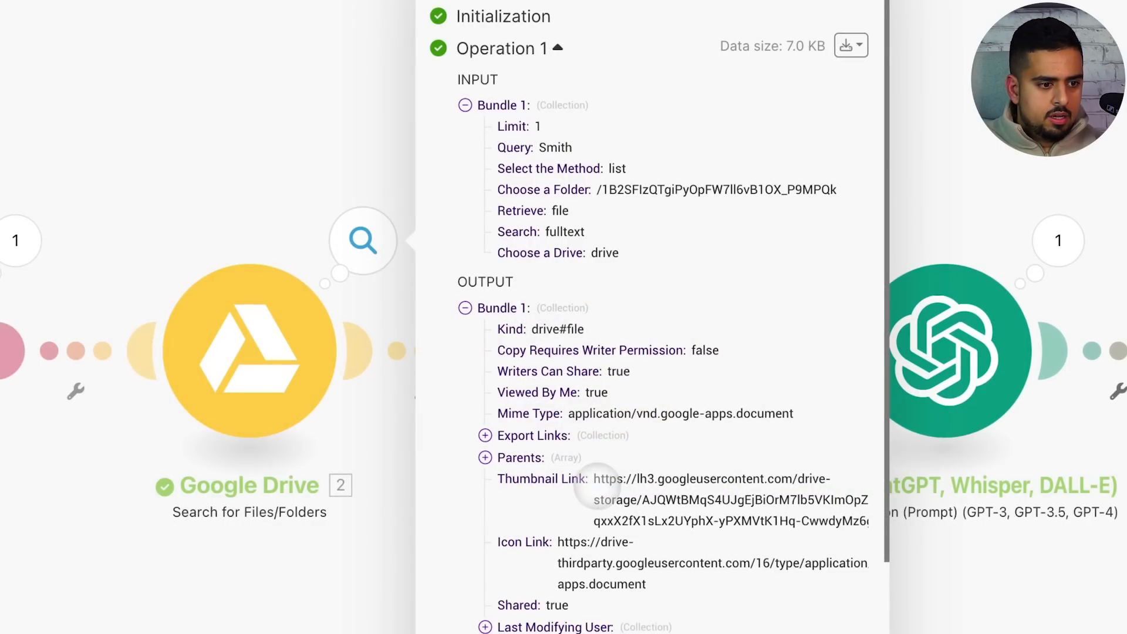
scroll(585, 500, down, 3)
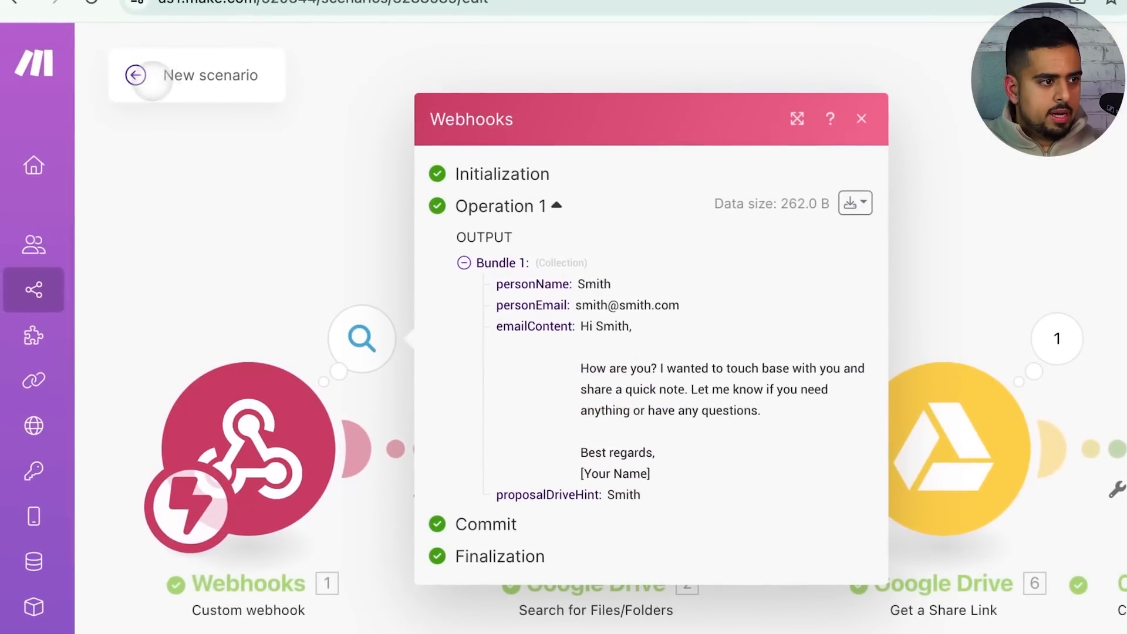
Open the latest run in History and inspect the webhook, share link and Drive search bundles
click(135, 75)
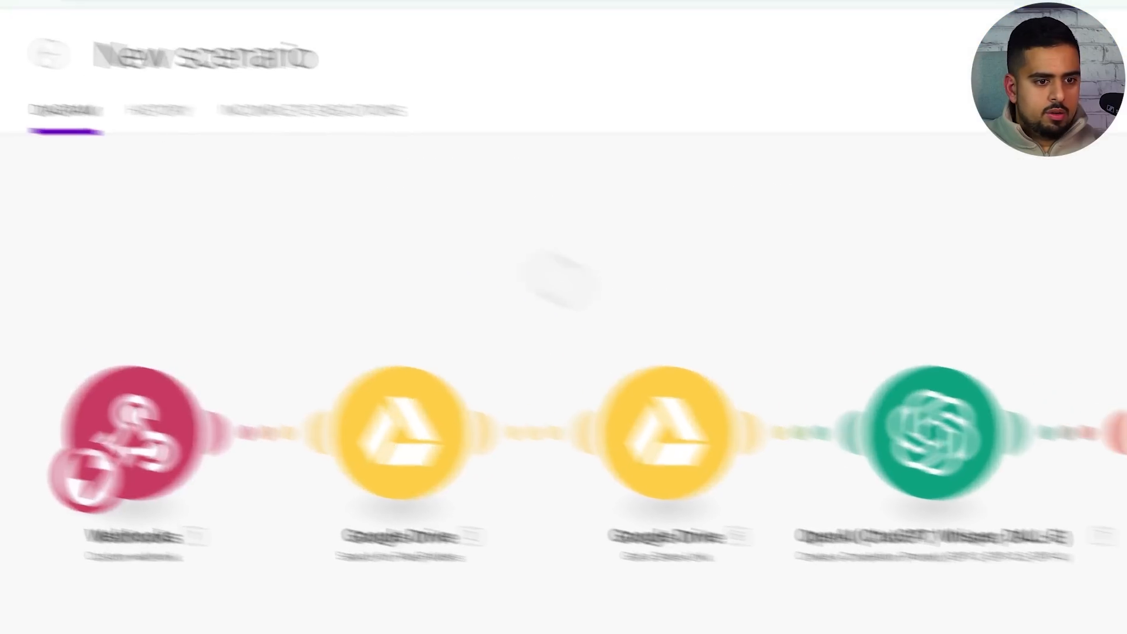
click(951, 379)
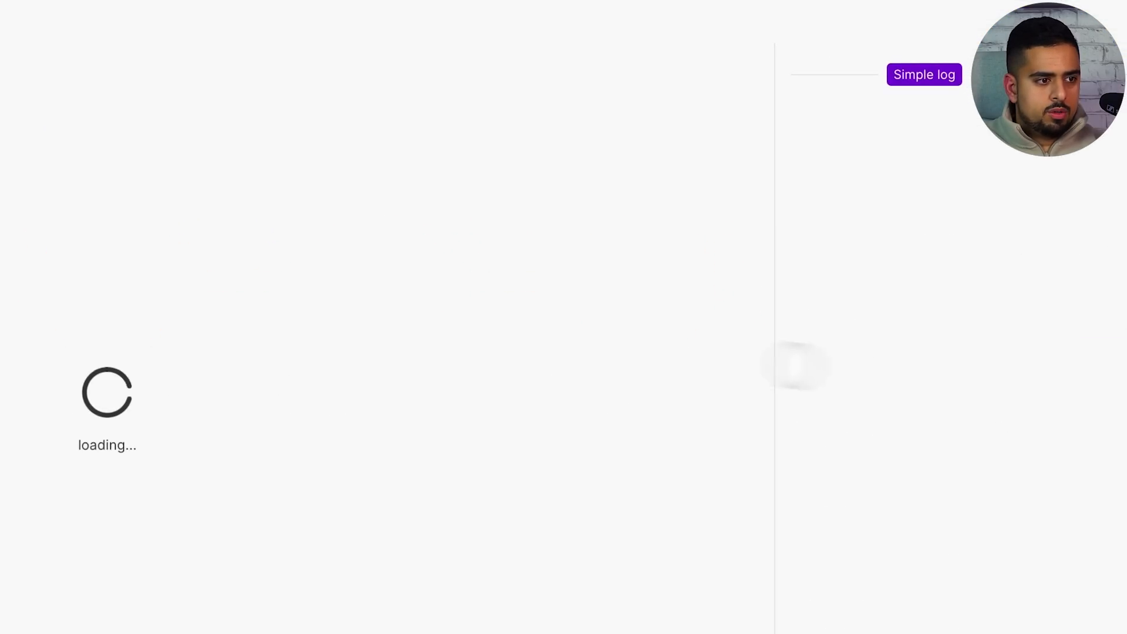
click(143, 359)
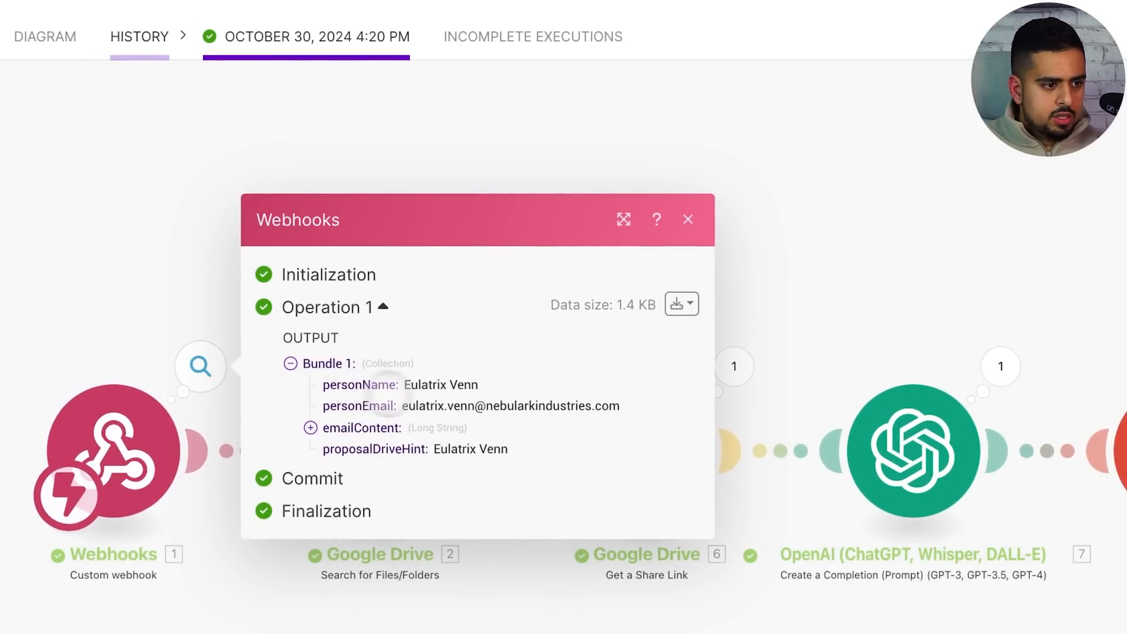
click(629, 214)
click(628, 364)
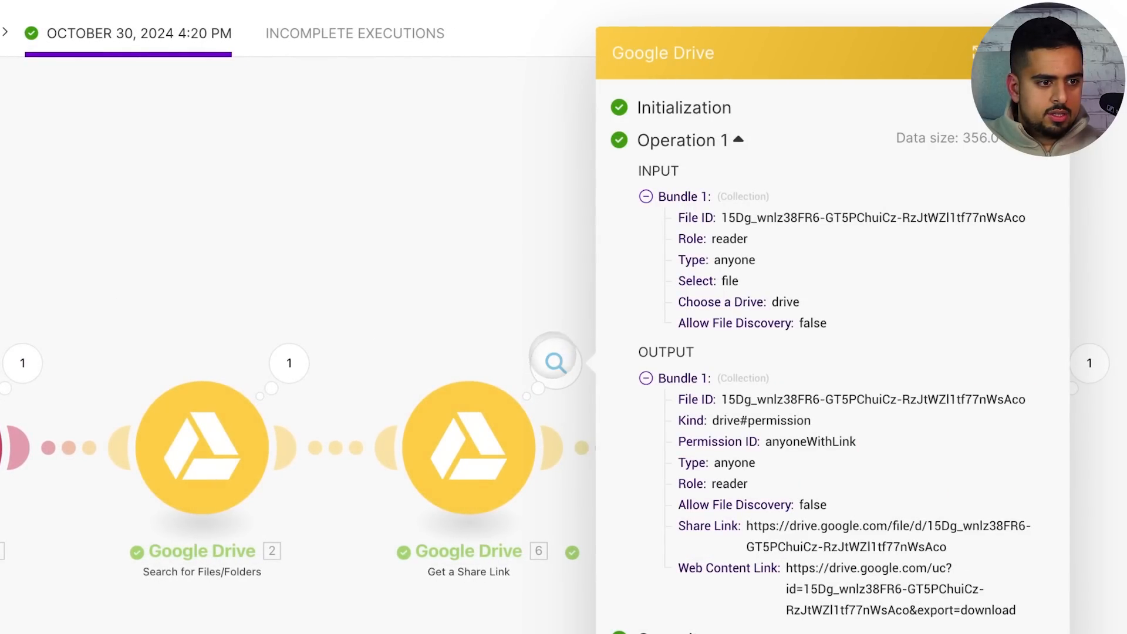
click(289, 363)
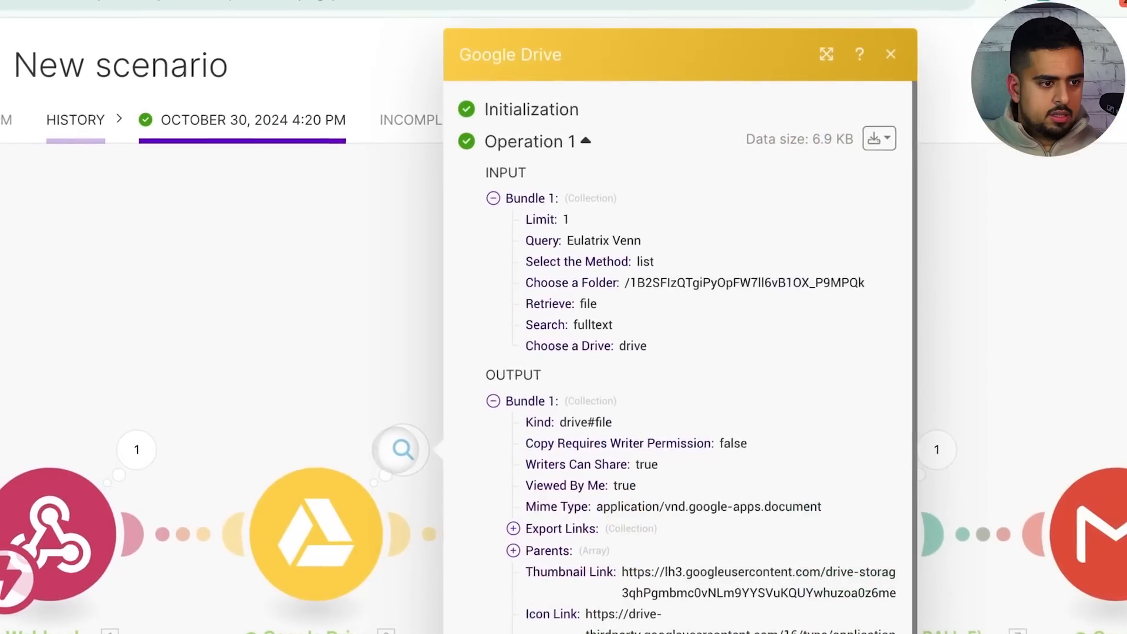
scroll(514, 434, down, 5)
scroll(633, 522, down, 3)
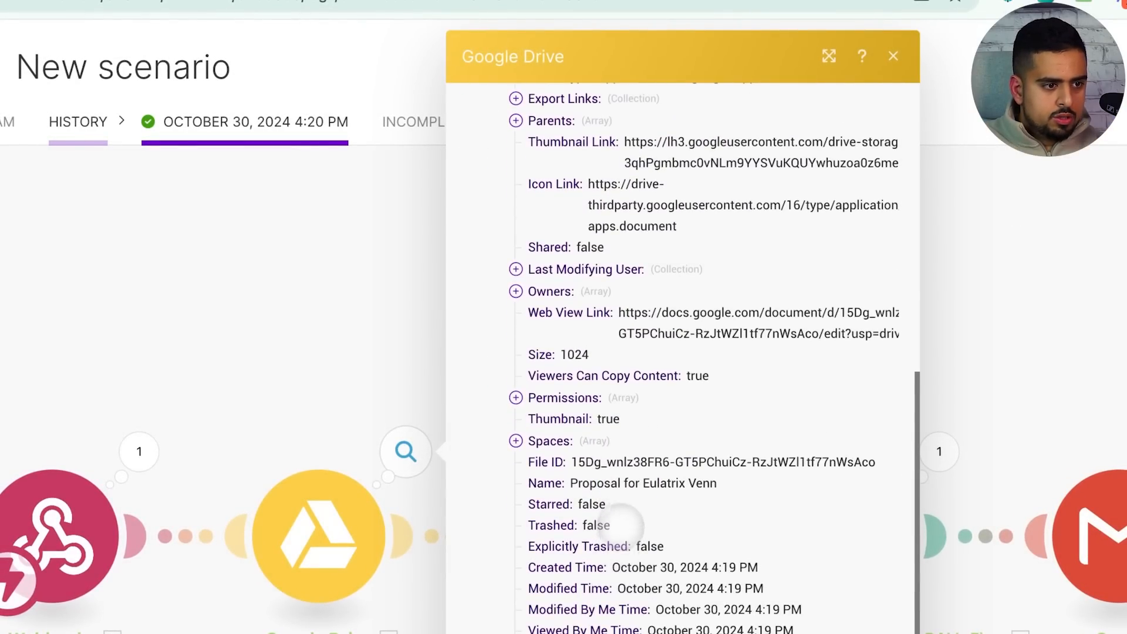
drag(571, 483, 710, 487)
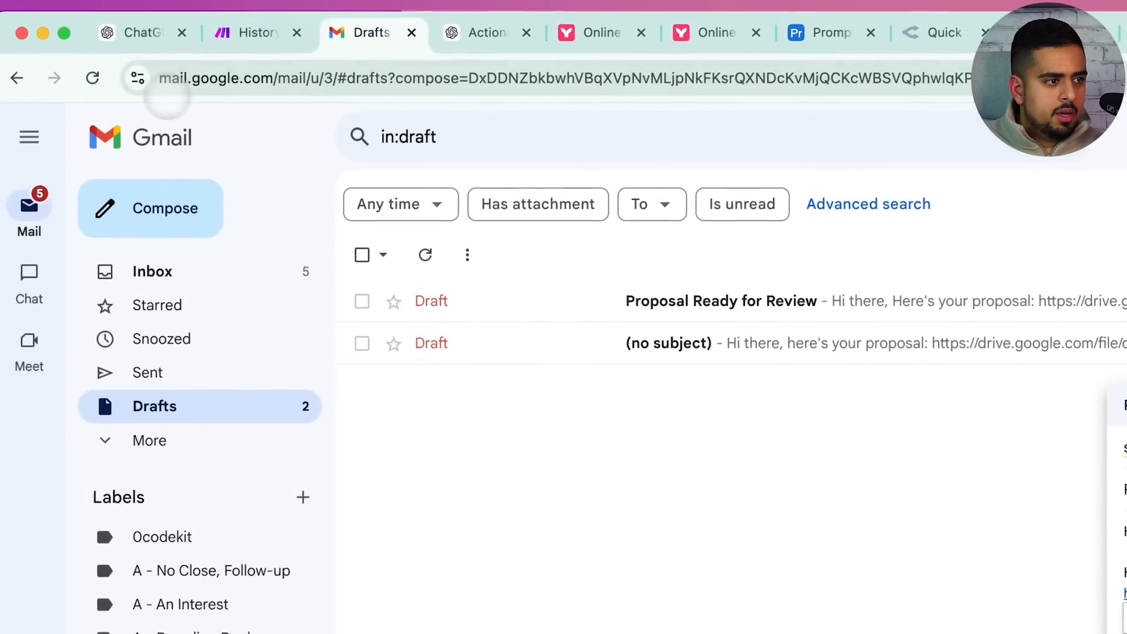
Reload Gmail Drafts, open the 'AI Solutions for Nebulark' draft and follow its proposal link
click(94, 78)
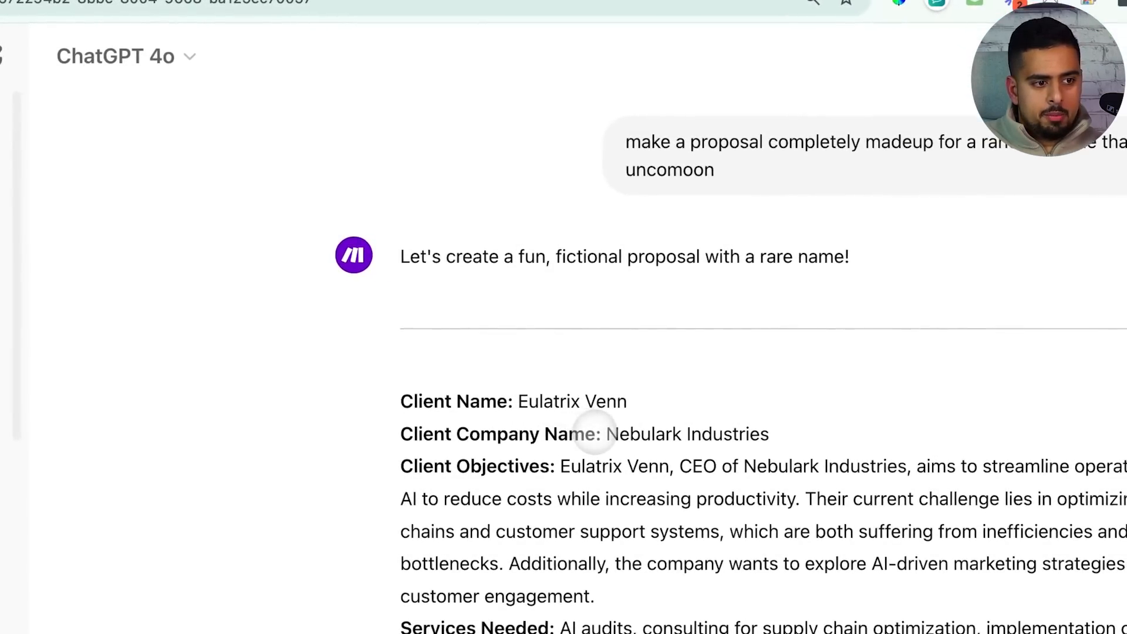
drag(604, 435, 822, 433)
scroll(745, 456, down, 10)
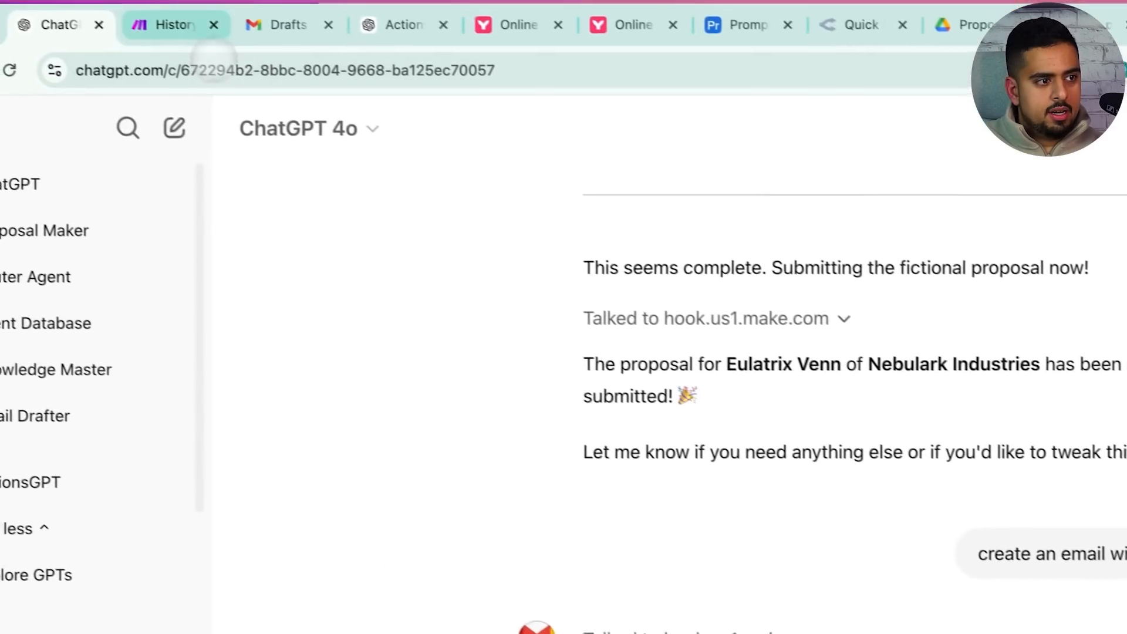
click(193, 25)
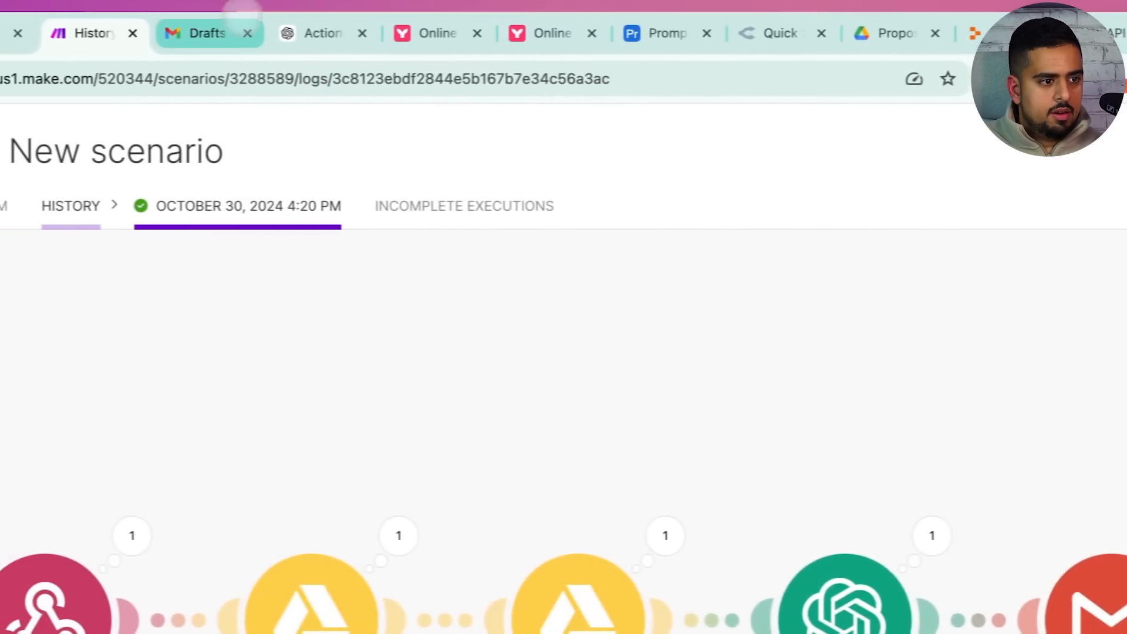
click(231, 29)
click(529, 299)
click(762, 391)
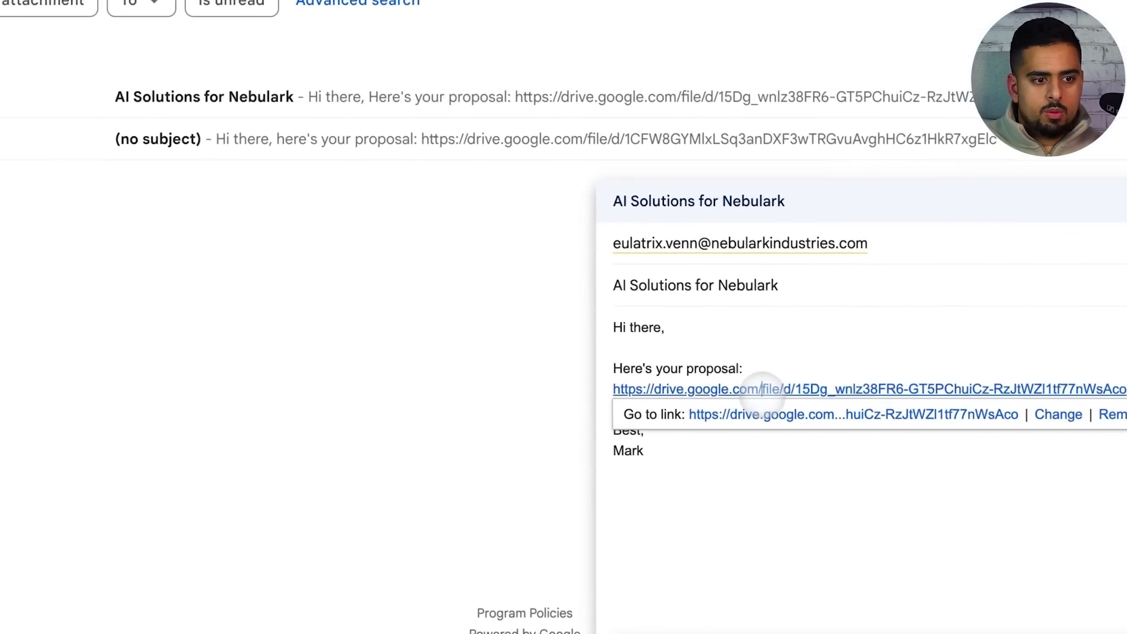
click(776, 411)
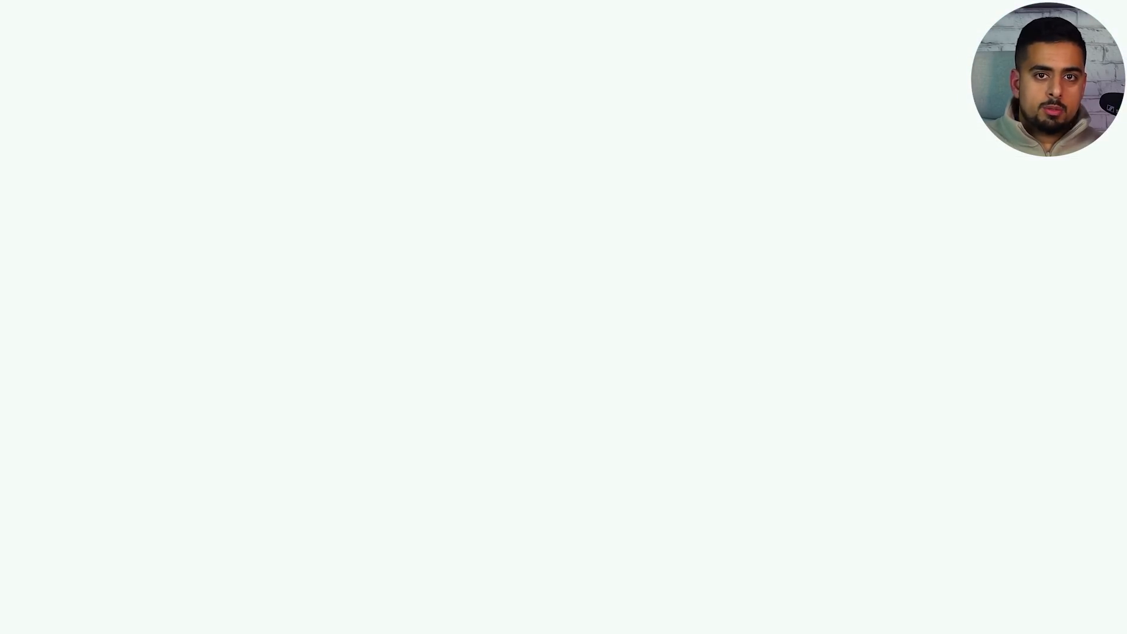
Scroll through the generated Nebulark proposal document, then go back to the scenario's run history
scroll(534, 365, down, 15)
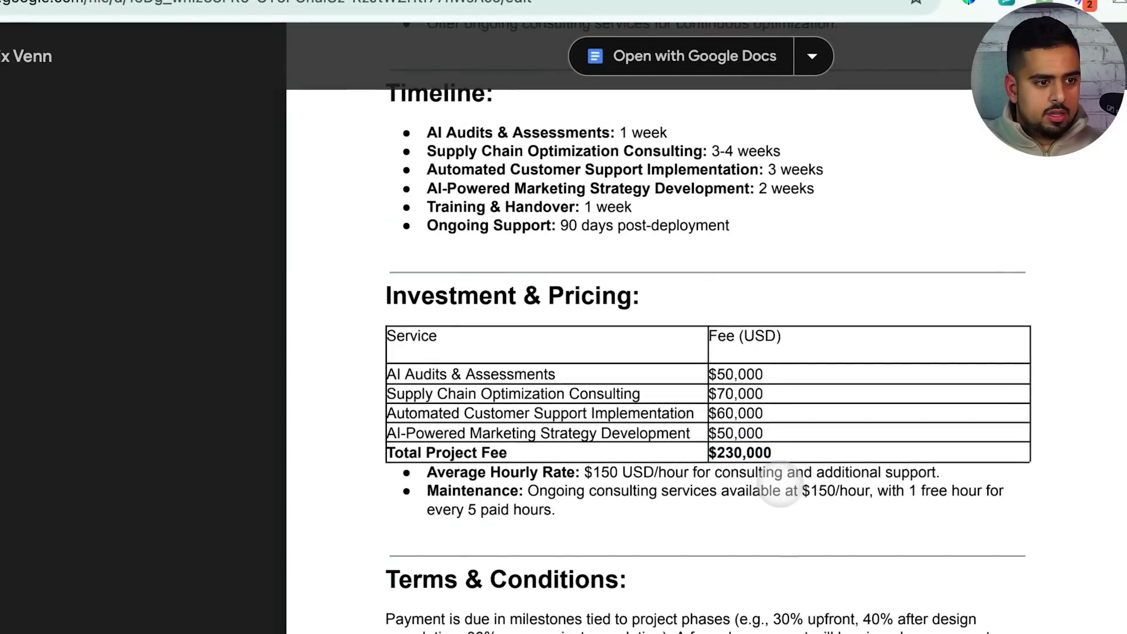
scroll(780, 485, down, 8)
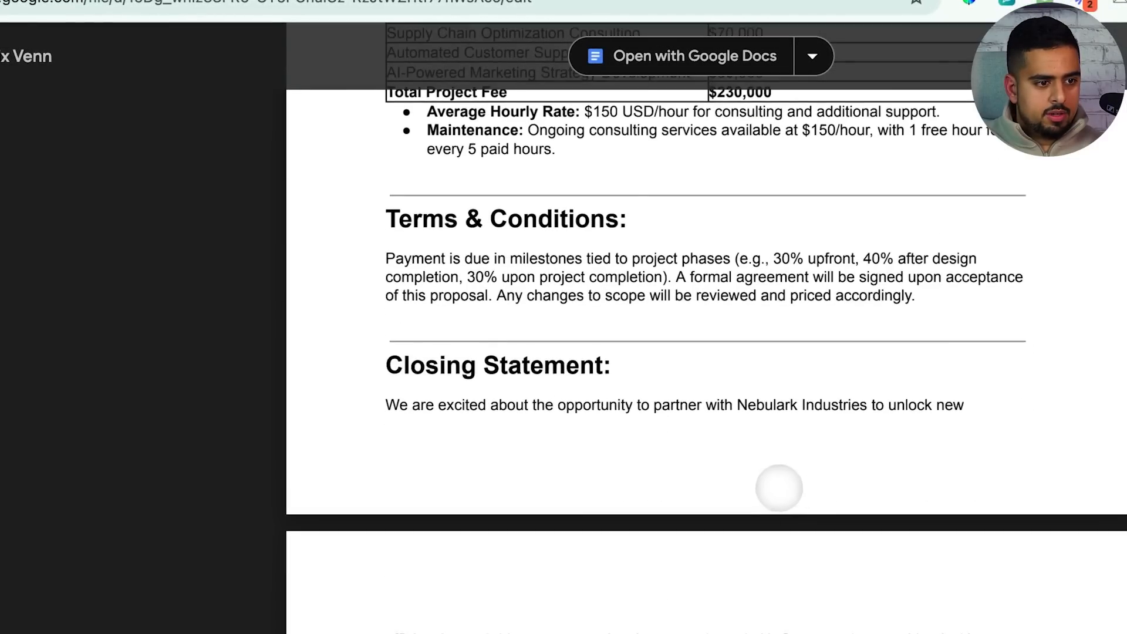
scroll(754, 473, up, 20)
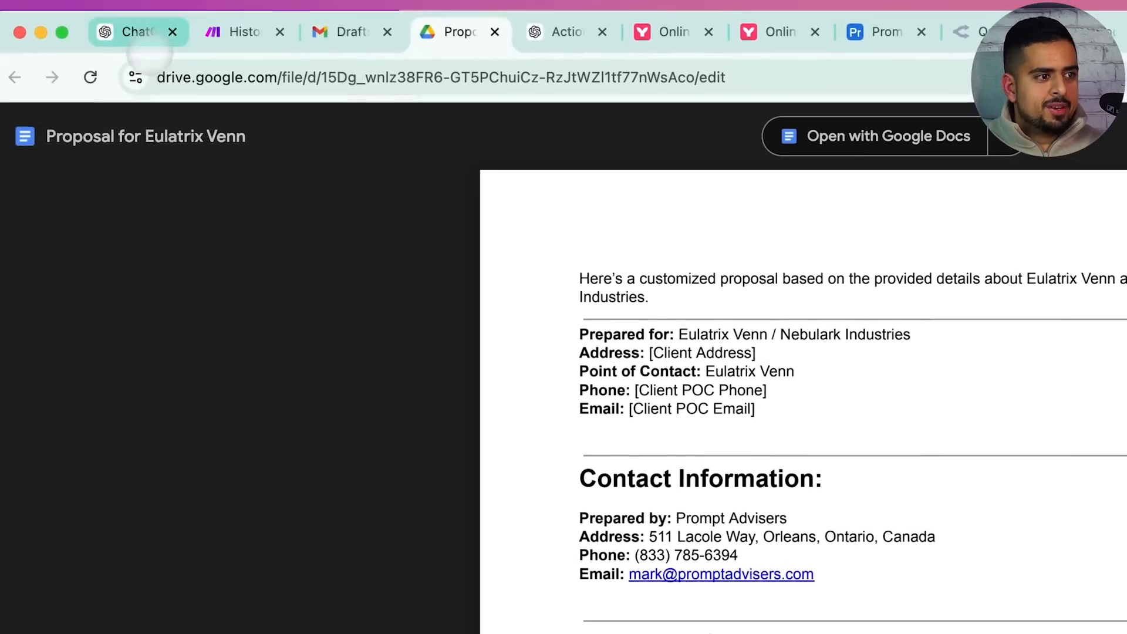
click(105, 19)
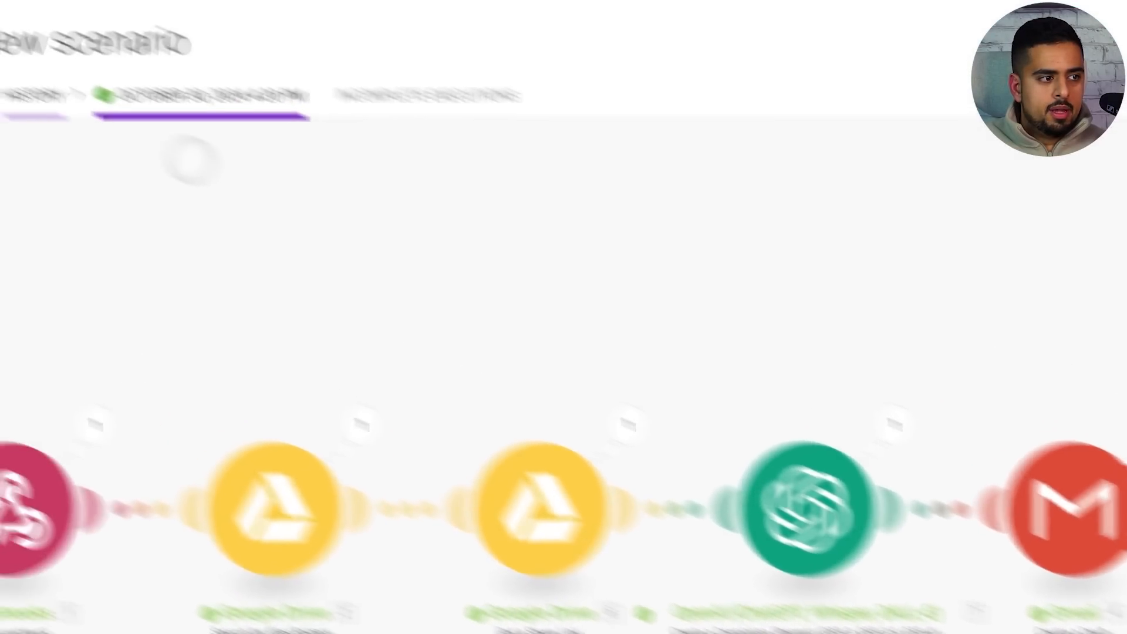
click(24, 89)
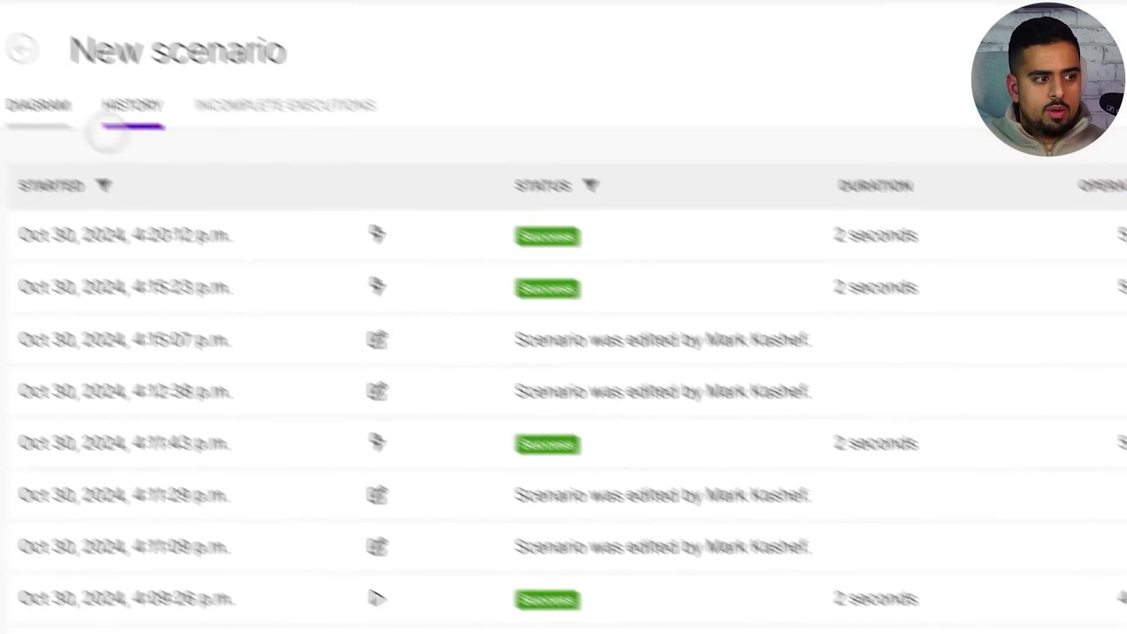